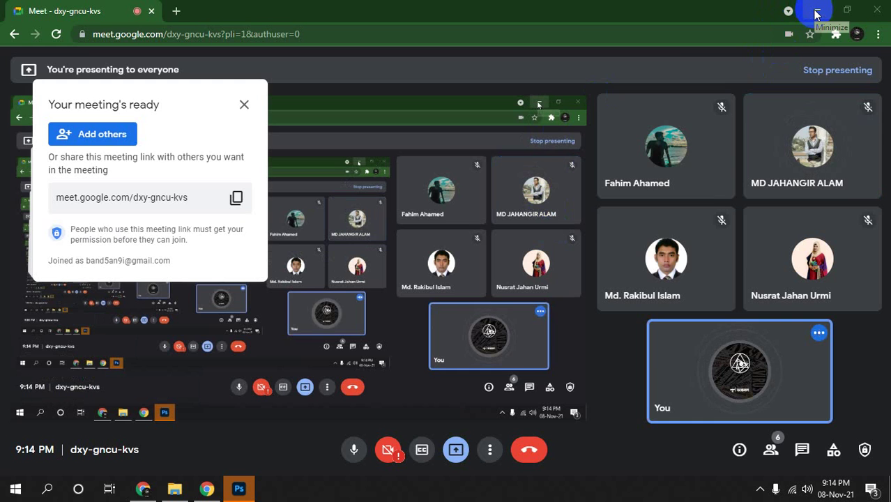
Put the Meet window away, bring Photoshop back and start a new document.
left_click(815, 14)
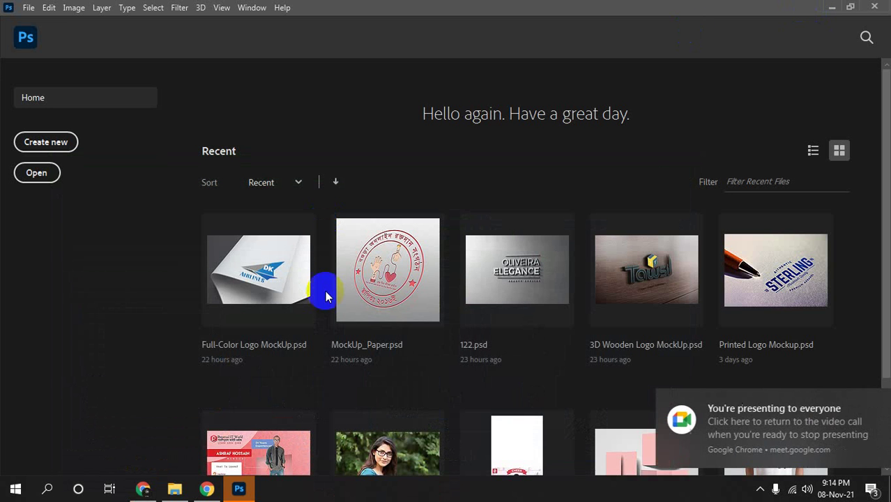
left_click(870, 403)
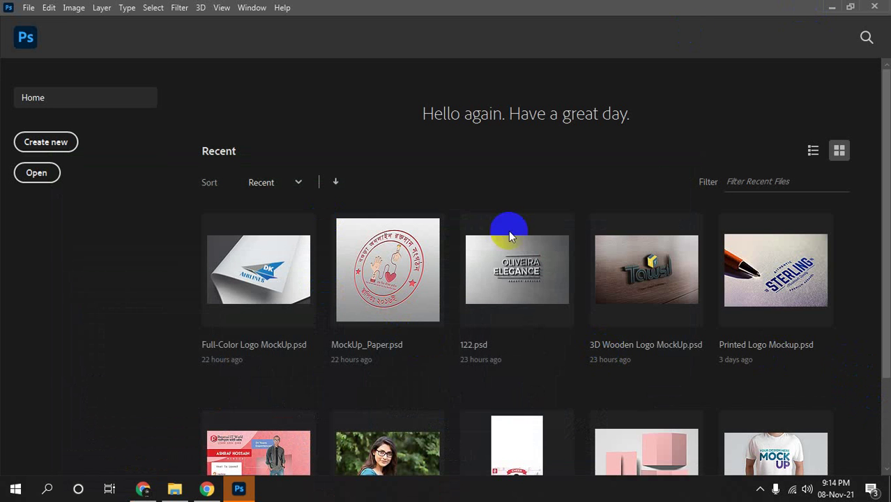
left_click(246, 490)
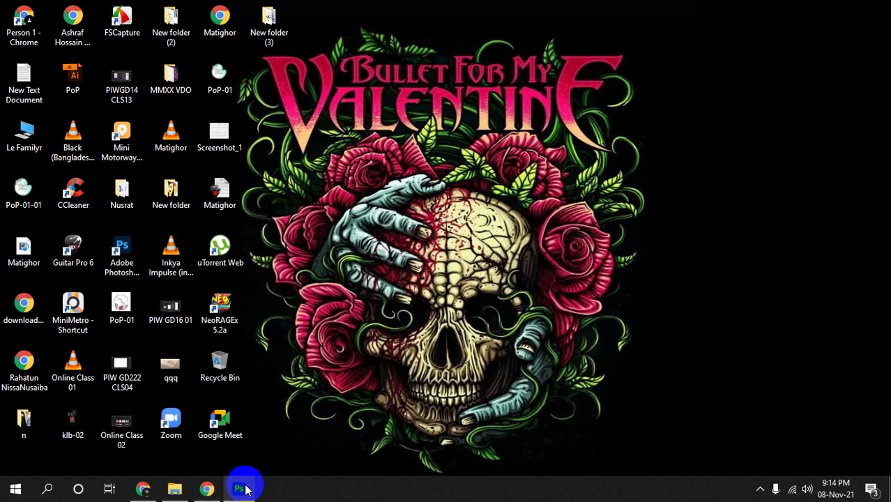
left_click(241, 488)
left_click(46, 141)
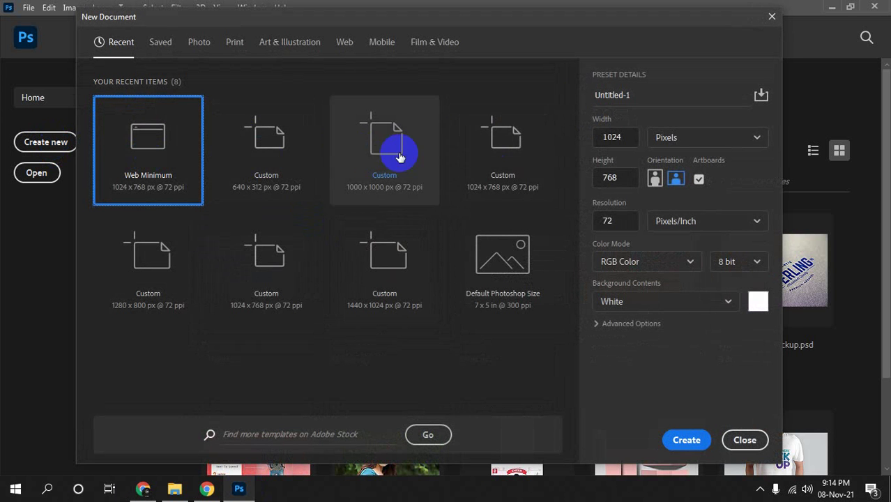
Create a document from the Custom 1024 × 768 px preset and fit it in the window.
left_click(496, 161)
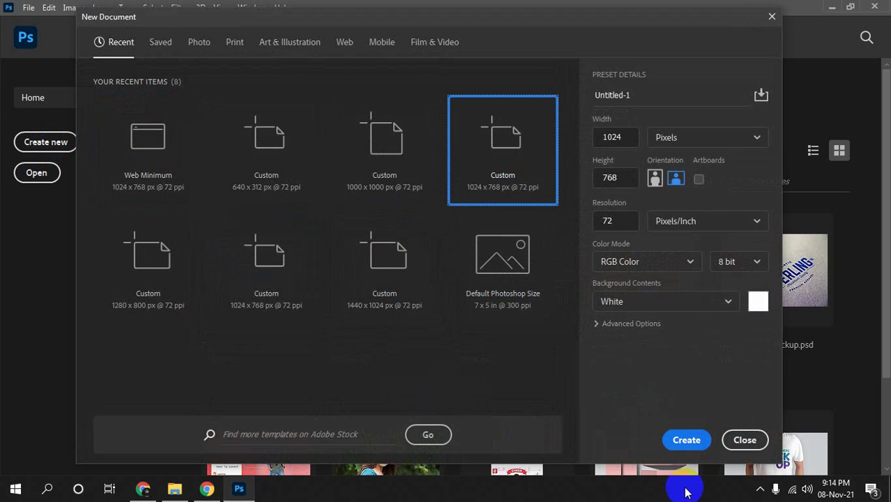
left_click(681, 440)
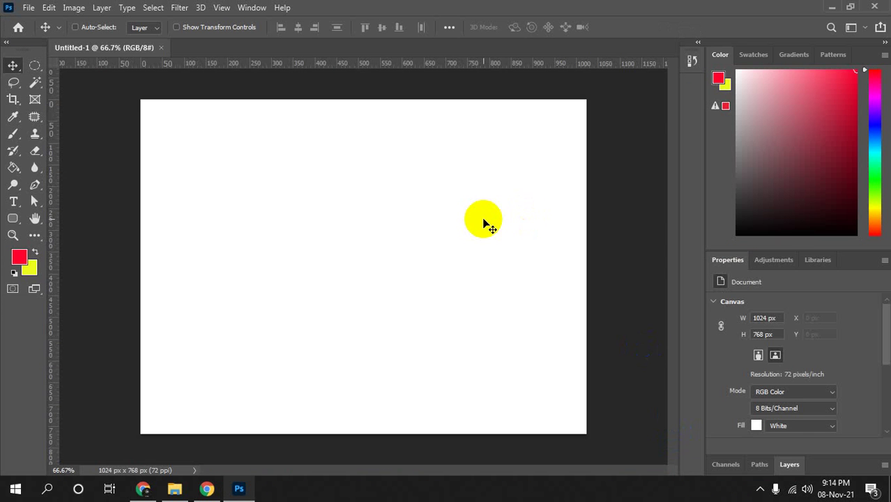
key("ctrl+0")
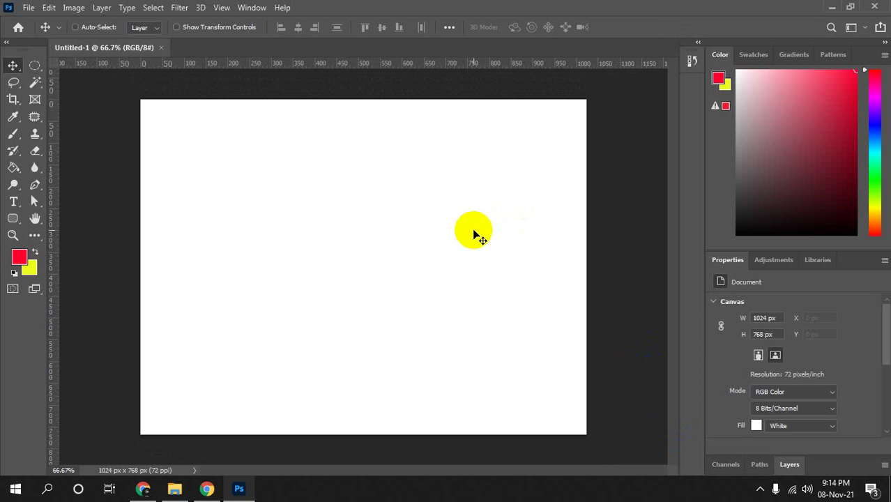
Admit both waiting participants into the Meet call, then return to Photoshop.
left_click(143, 488)
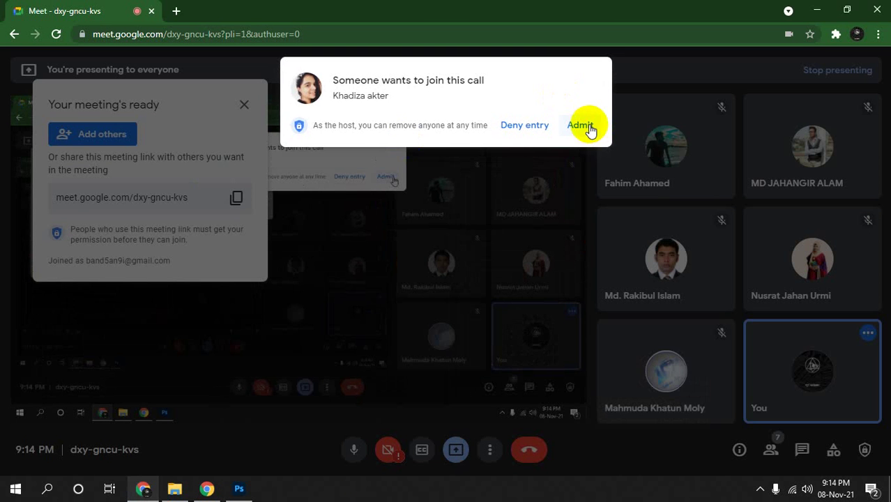
left_click(580, 125)
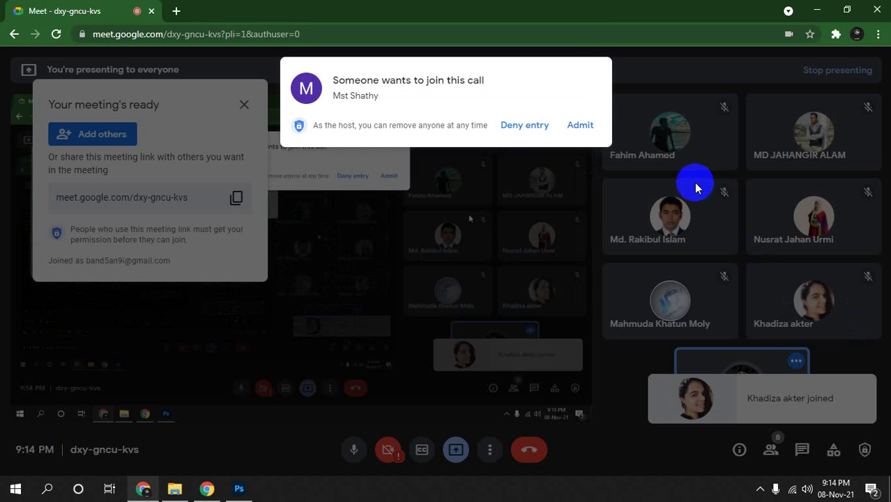
left_click(581, 127)
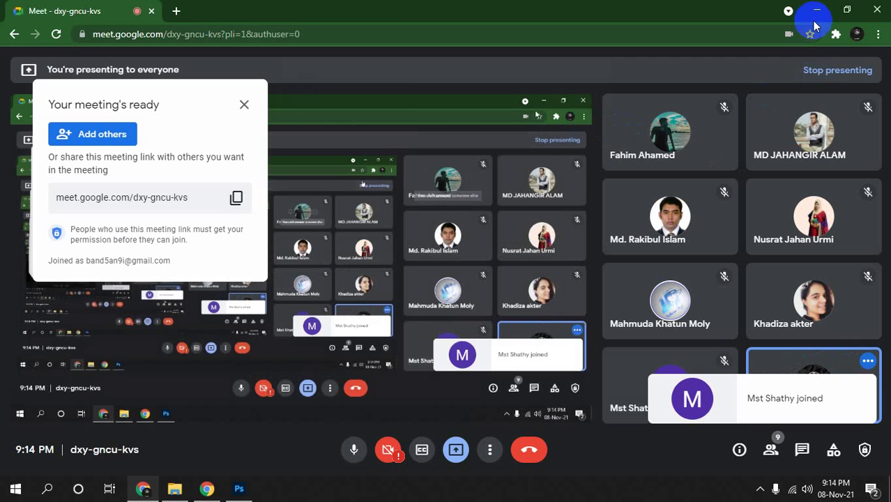
left_click(823, 11)
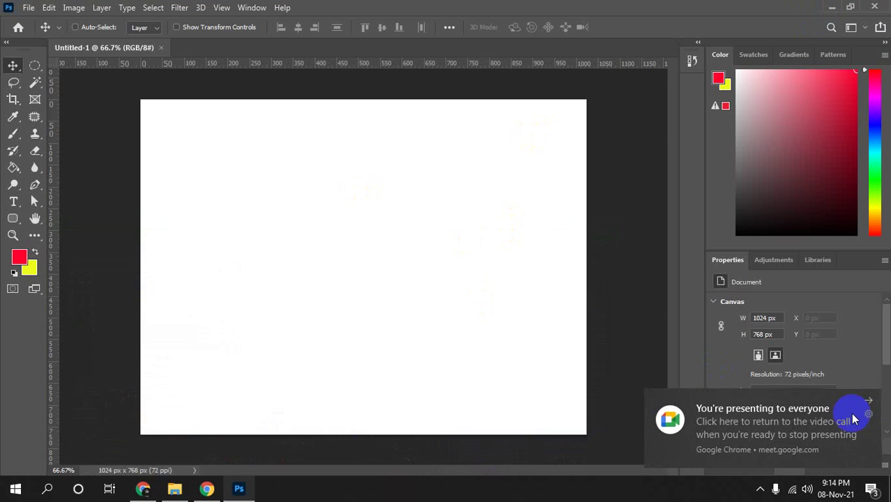
Dismiss the presenting notification and expand the Layers panel, showing only Background.
left_click(865, 403)
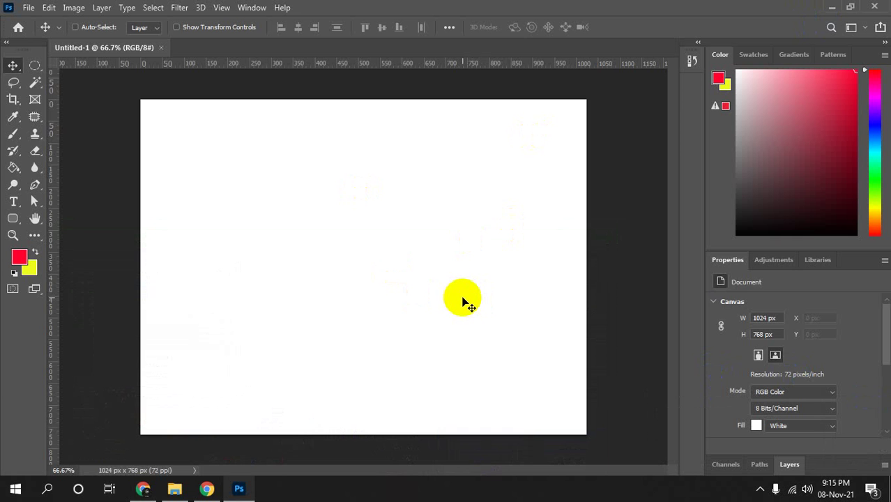
left_click(788, 464)
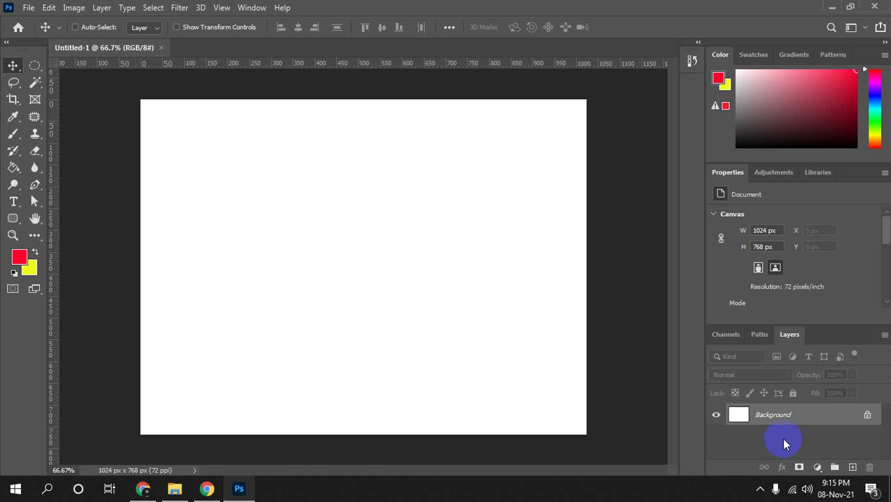
On a new Layer 1, fill a 190 × 385 px rectangle on the left with blue.
left_click_drag(35, 65, 76, 68)
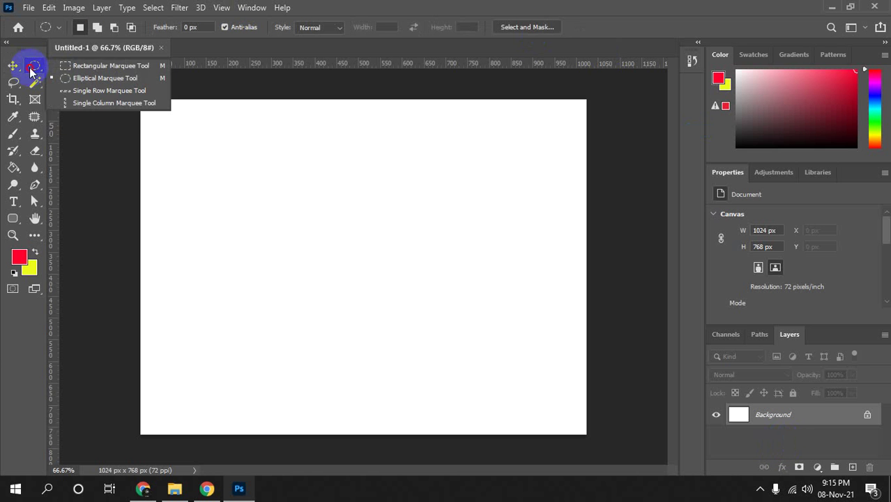
left_click(77, 67)
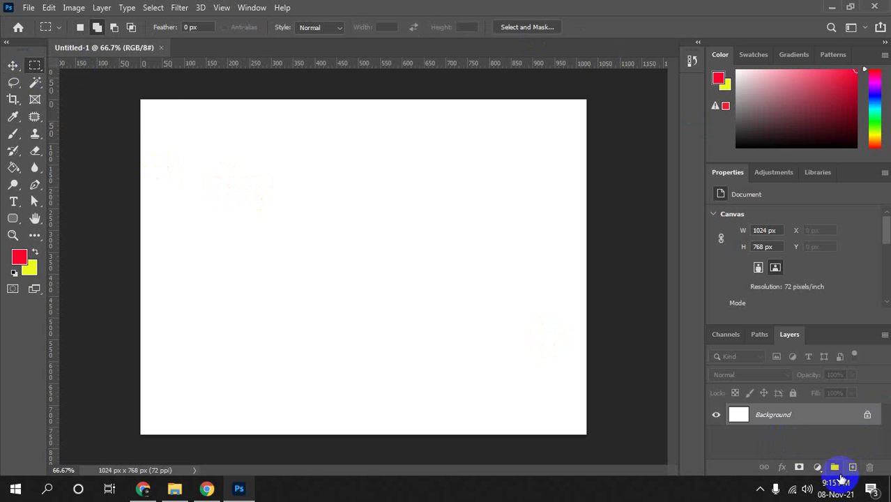
left_click(851, 467)
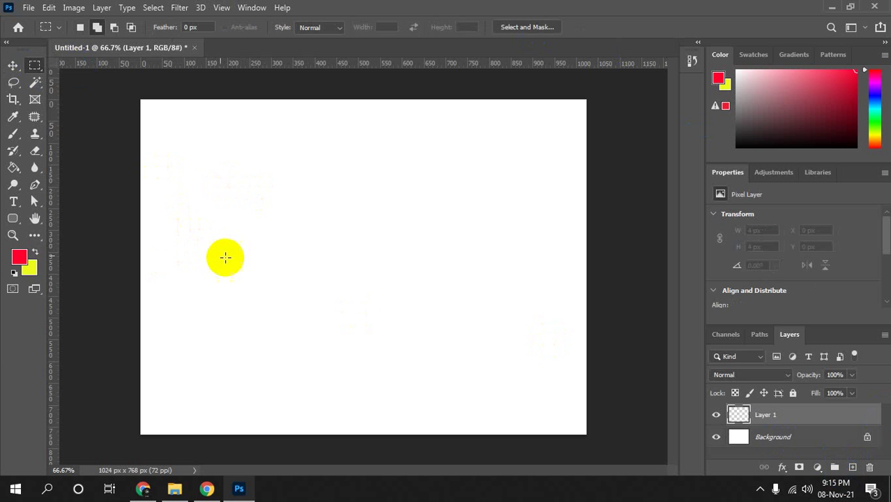
left_click_drag(169, 176, 251, 345)
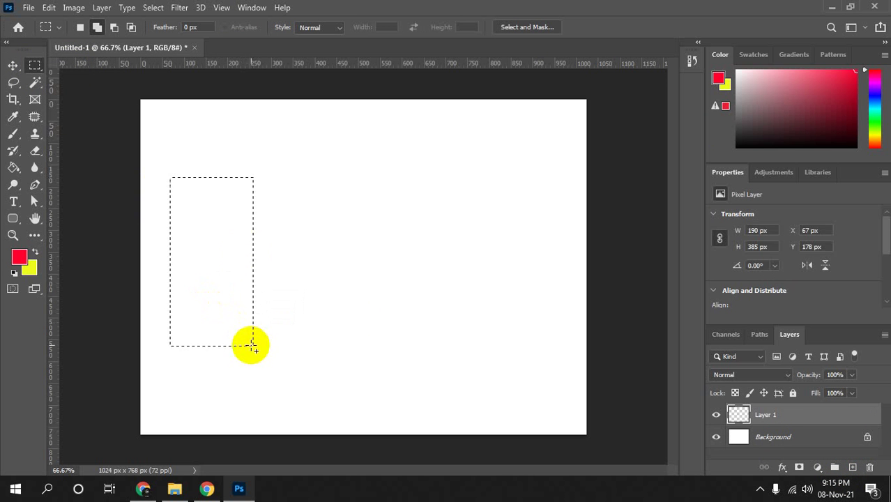
left_click(743, 54)
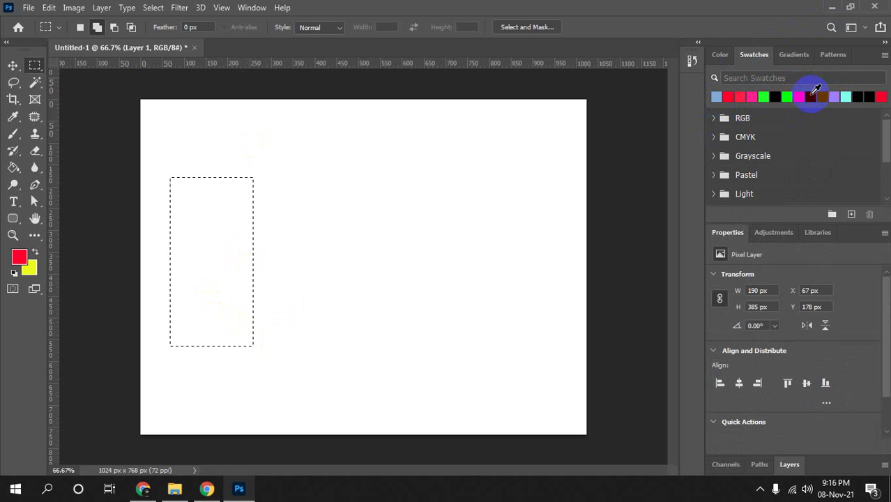
left_click(811, 95)
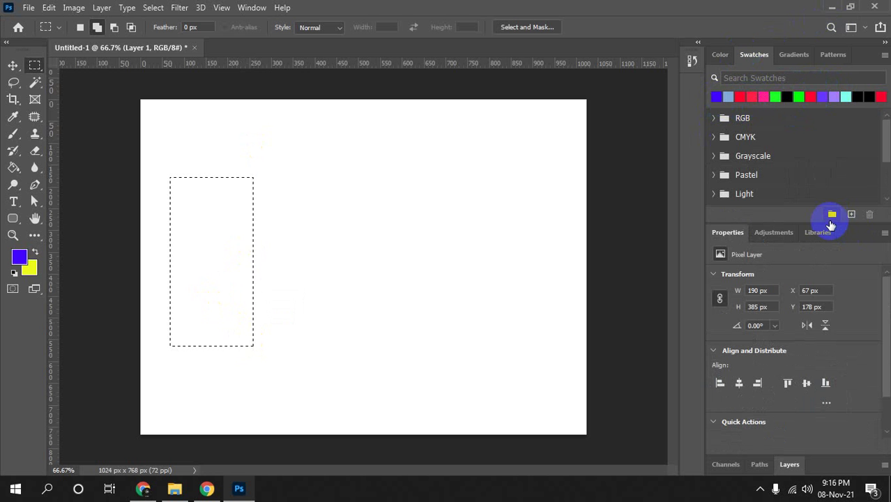
key("alt+BackSpace")
key("ctrl+d")
Duplicate the blue rectangle just to its right and load the copy's pixels as a selection.
key("v")
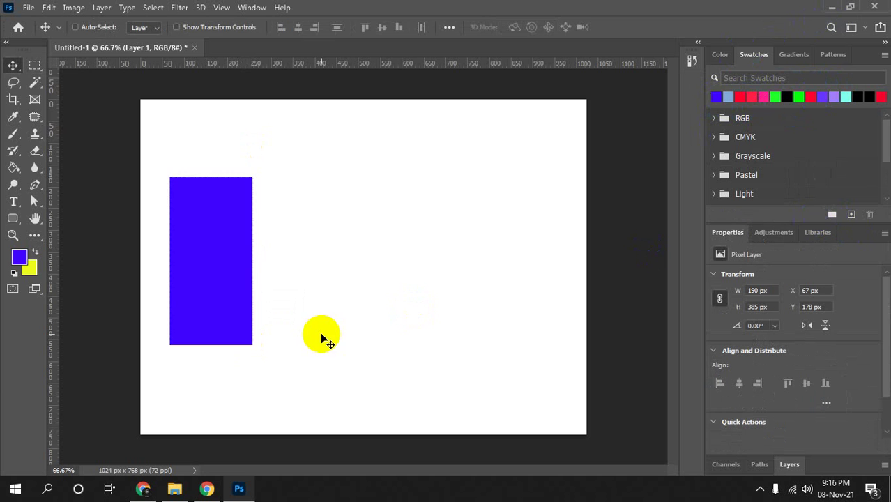
mouse_move(202, 315)
left_mouse_down()
mouse_move(313, 318)
mouse_move(280, 312)
left_mouse_up()
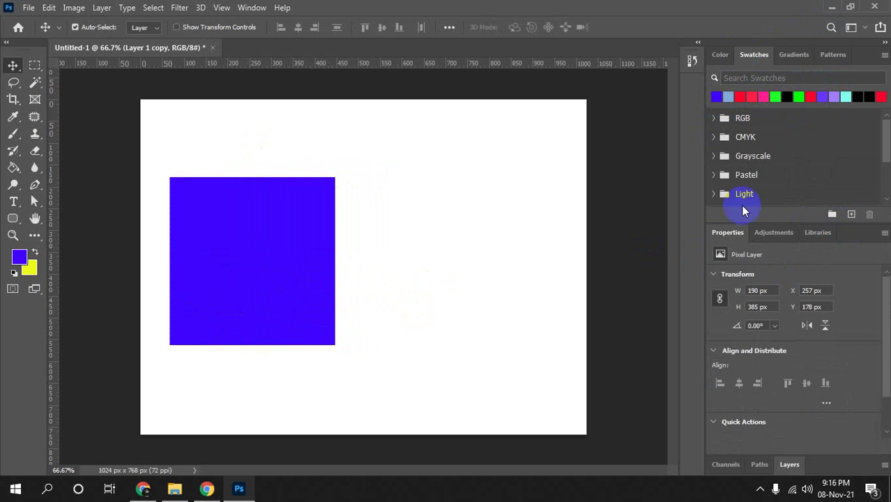
left_click(789, 464)
left_click(738, 414, "ctrl")
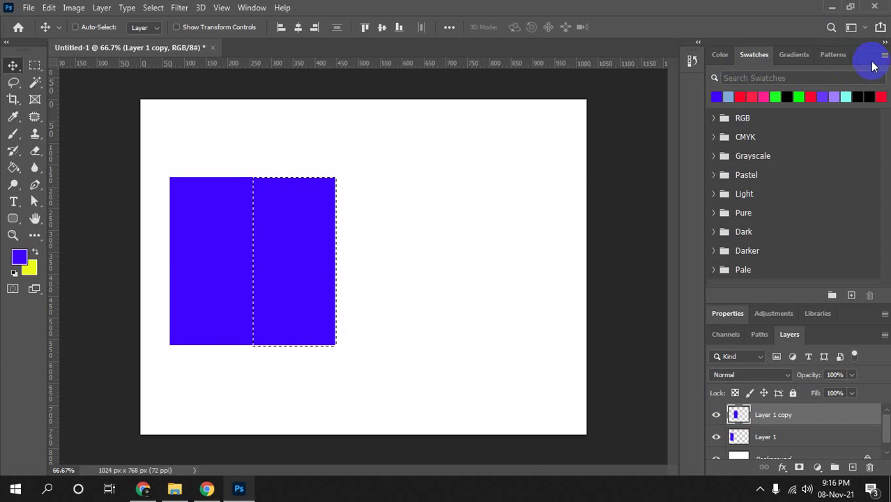
Reset and swap the colours, then clear the copy's blue pixels and deselect.
left_click(796, 54)
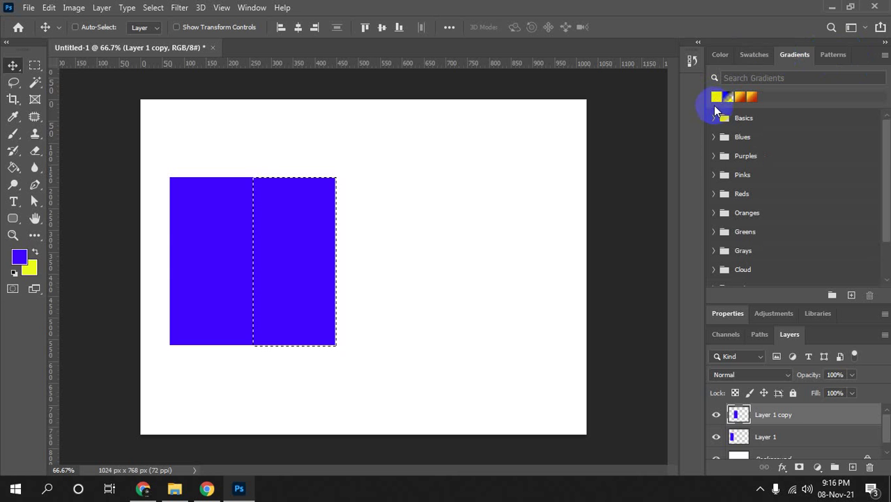
left_click(13, 272)
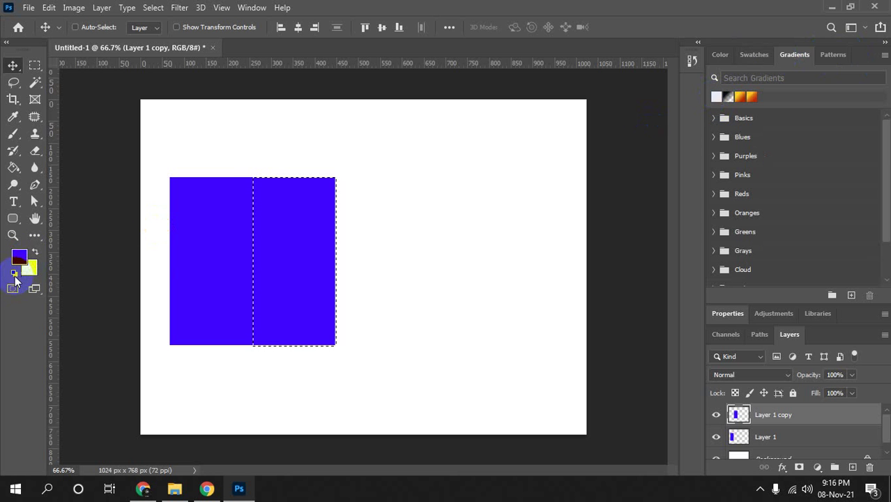
left_click(33, 257)
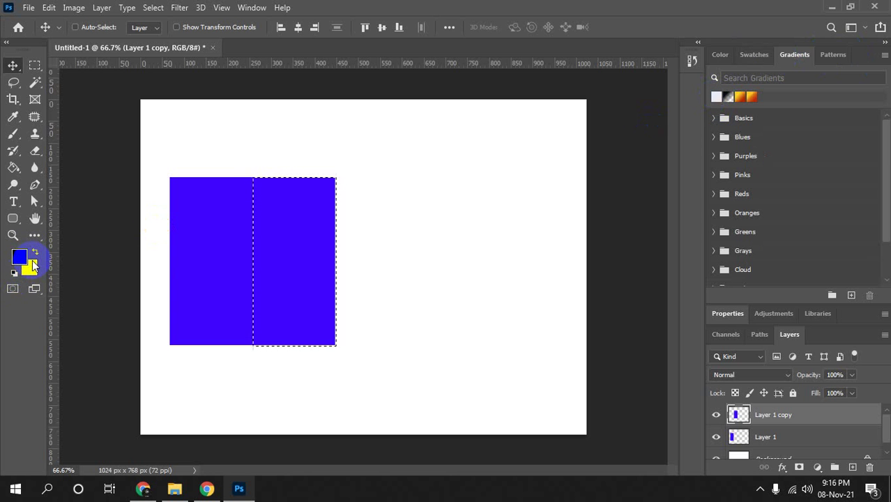
key("Delete")
key("ctrl+d")
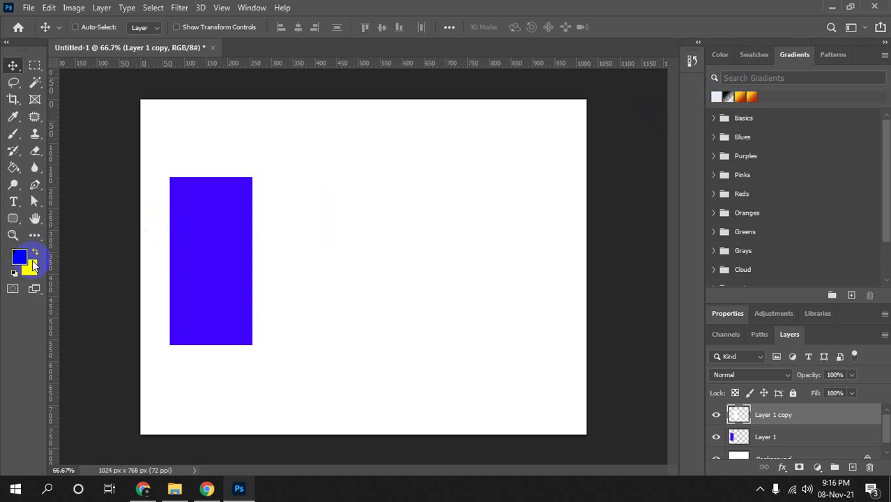
Set the background colour to light grey #ecebeb and fill the copied rectangle with it.
key("d")
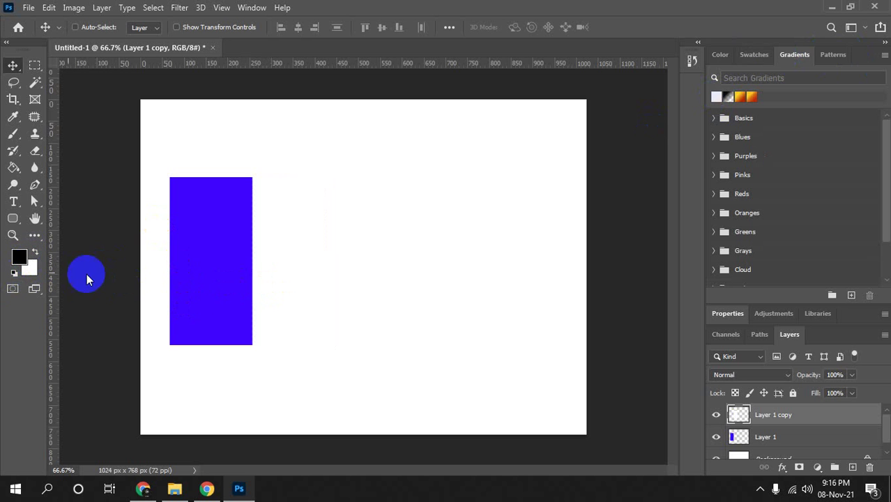
left_click(31, 275)
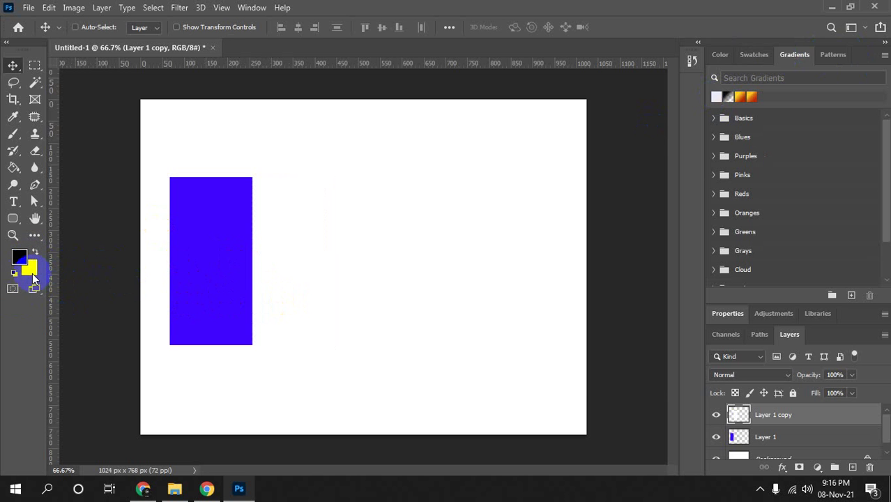
left_click(443, 176)
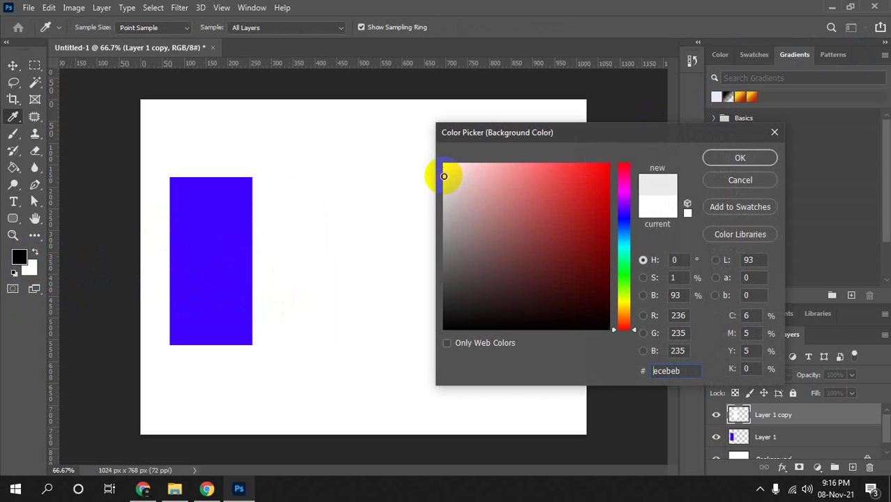
left_click(739, 158)
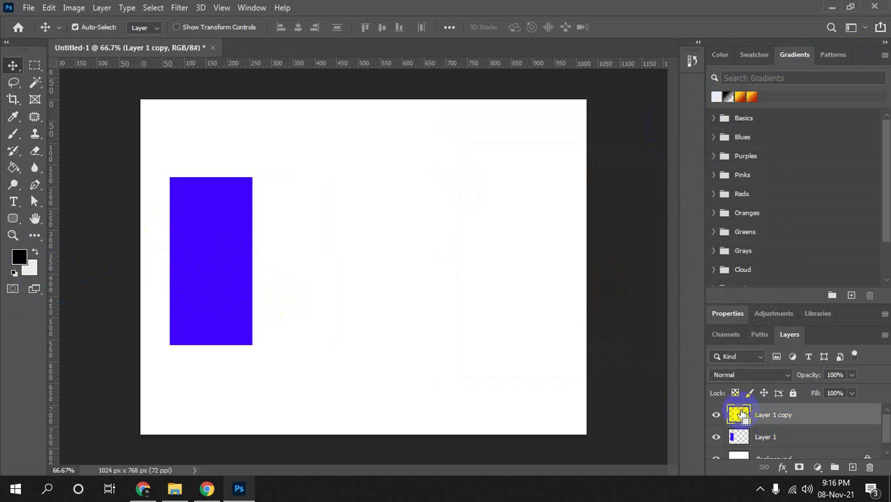
left_click(739, 415, "ctrl")
key("ctrl+BackSpace")
key("ctrl+d")
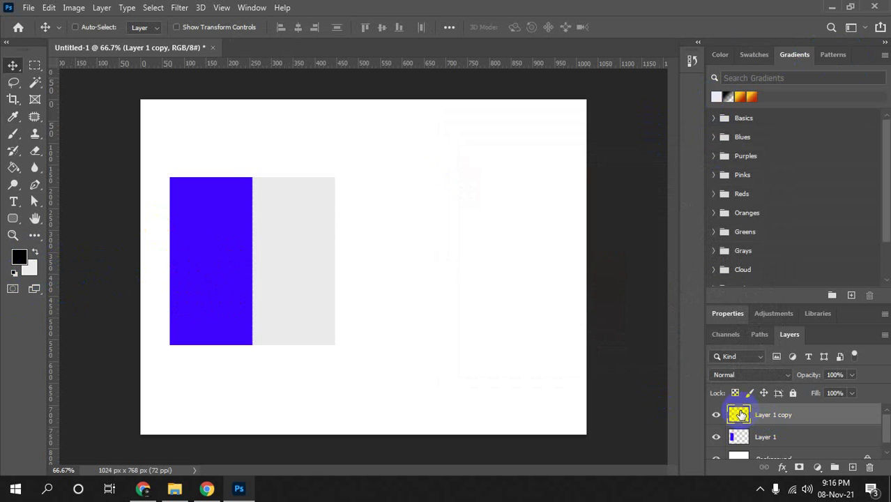
Duplicate the grey rectangle to its right and fill the copy with swatch red.
mouse_move(292, 294)
left_mouse_down()
mouse_move(403, 293)
mouse_move(381, 293)
left_mouse_up()
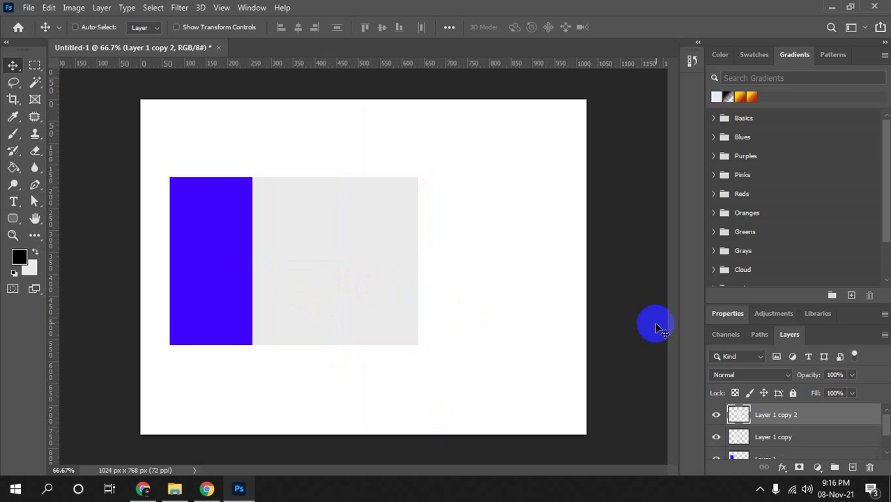
left_click(741, 415, "ctrl")
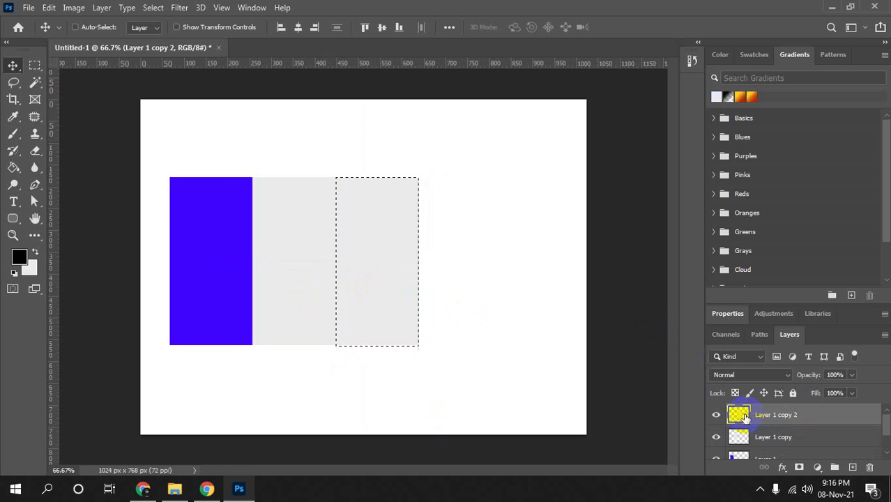
left_click(751, 55)
left_click(786, 96)
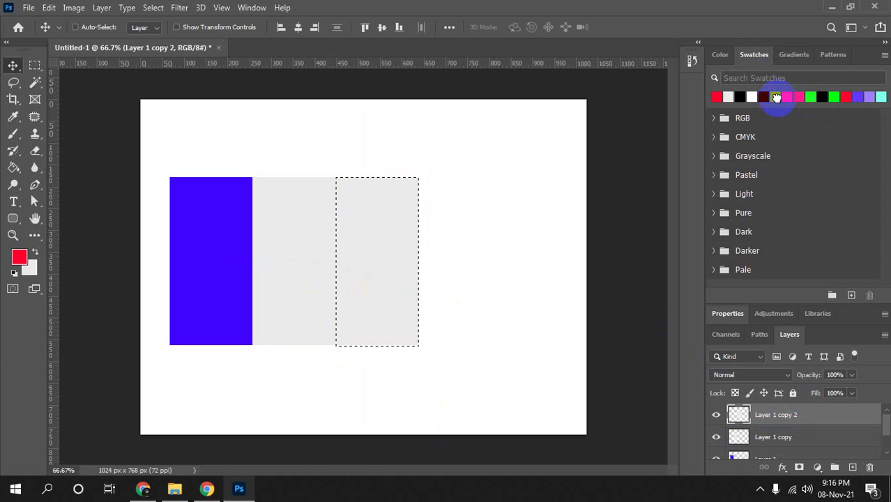
key("alt+BackSpace")
key("ctrl+d")
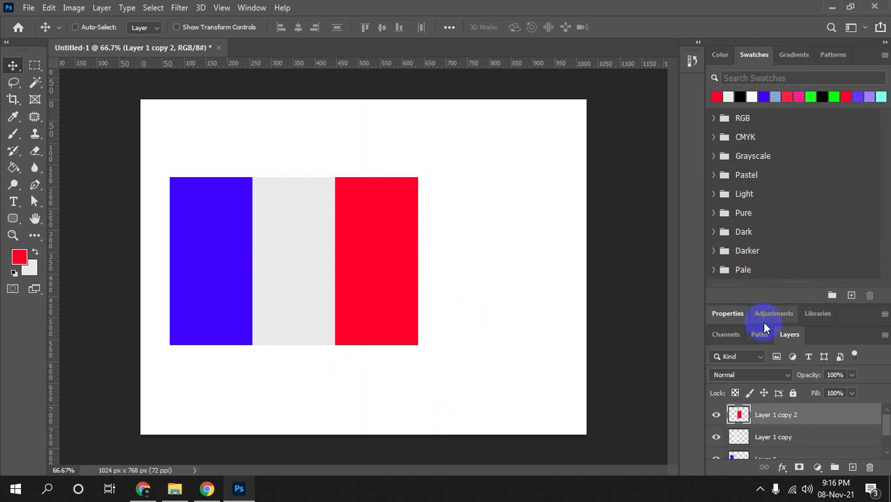
left_click_drag(762, 306, 762, 210)
Merge the three stripe layers, drag the result, then undo.
left_click(765, 383, "shift")
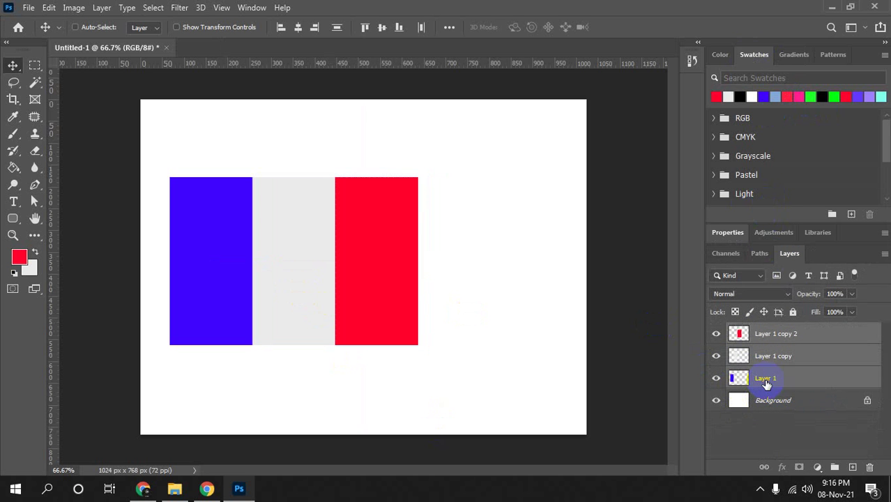
key("ctrl+e")
mouse_move(359, 246)
left_mouse_down()
mouse_move(393, 268)
mouse_move(385, 277)
mouse_move(315, 271)
left_mouse_up()
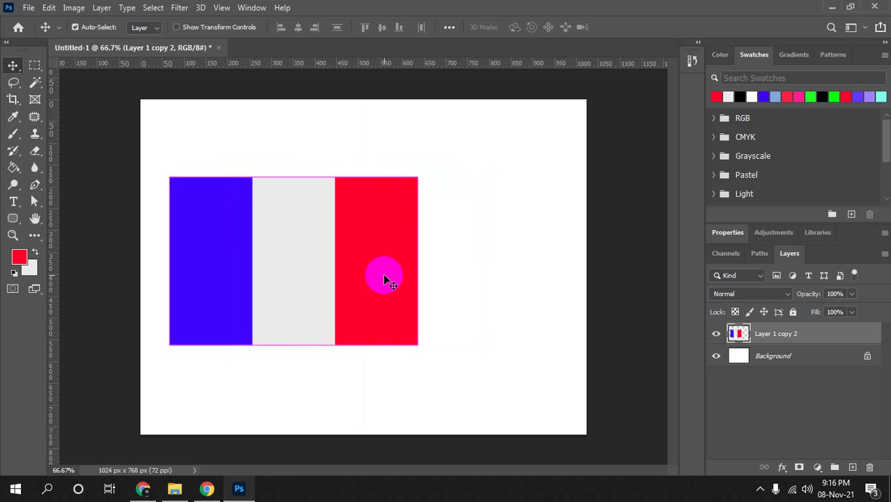
key("ctrl+z")
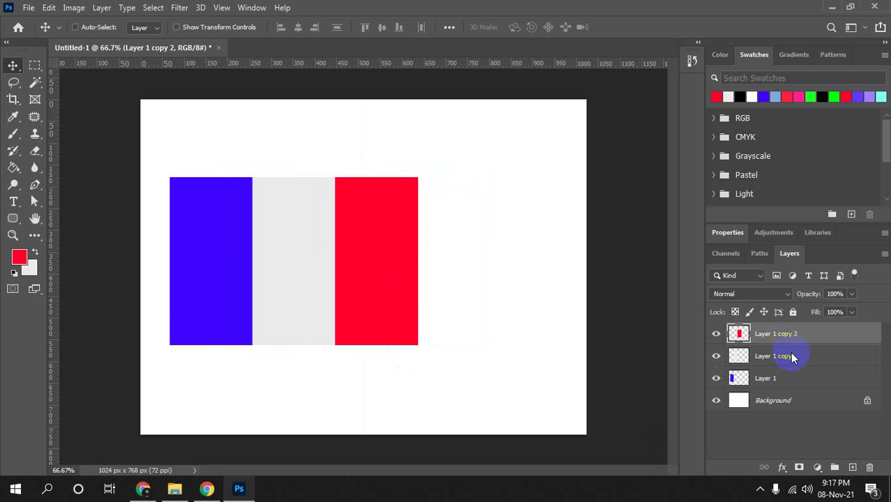
Merge the three stripes into one flag layer and add a new empty layer above.
left_click(764, 378, "shift")
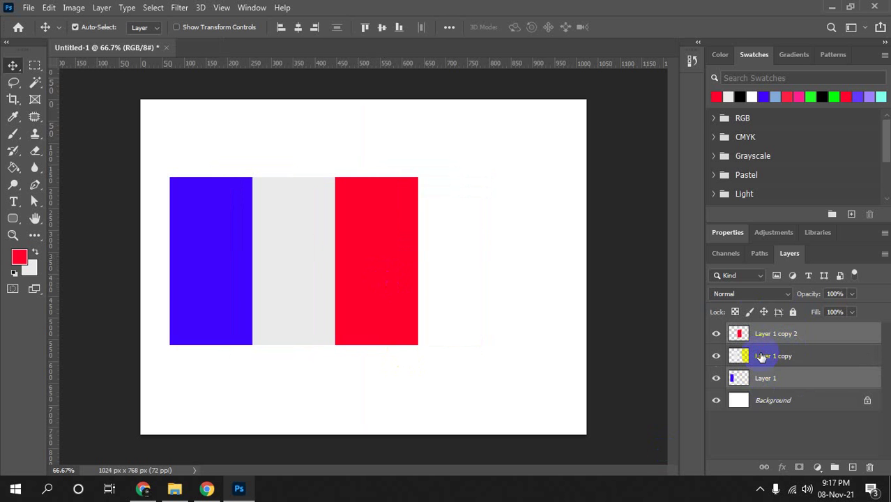
key("ctrl+e")
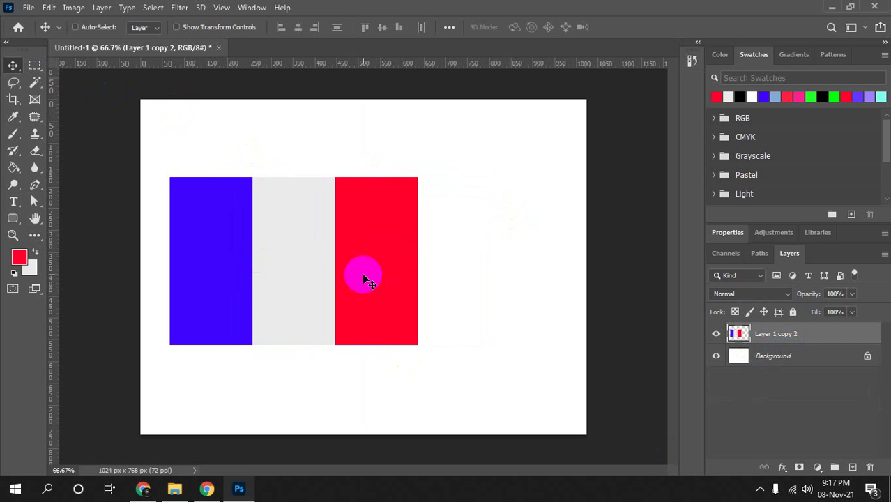
key("ctrl+shift+n")
key("Return")
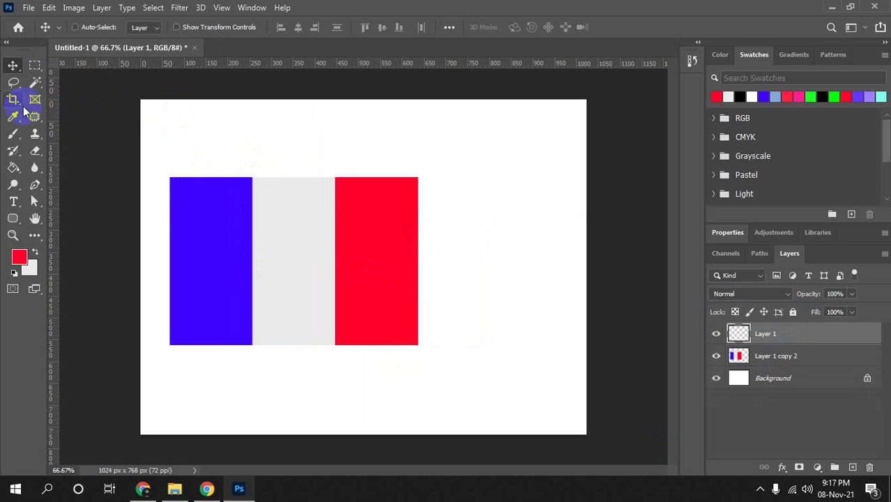
Marquee a tall bar right of the flag and fill it red.
left_click(35, 65)
left_click_drag(489, 170, 543, 301)
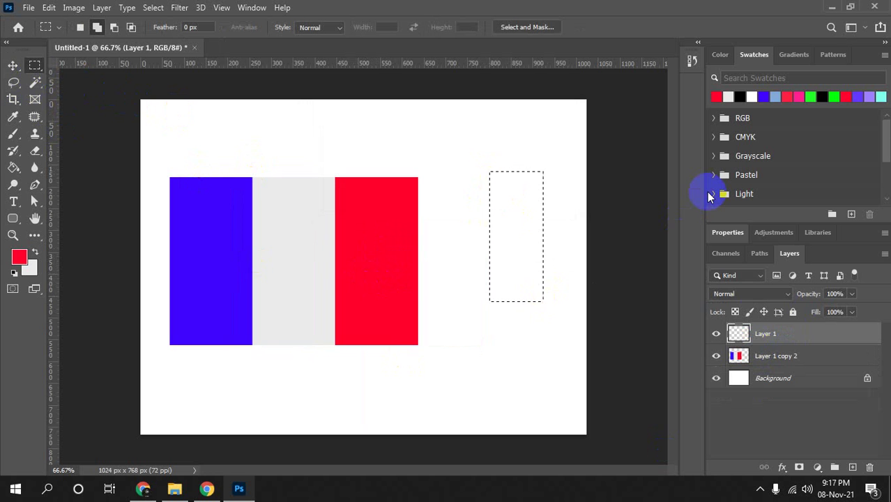
key("ctrl+BackSpace")
key("alt+BackSpace")
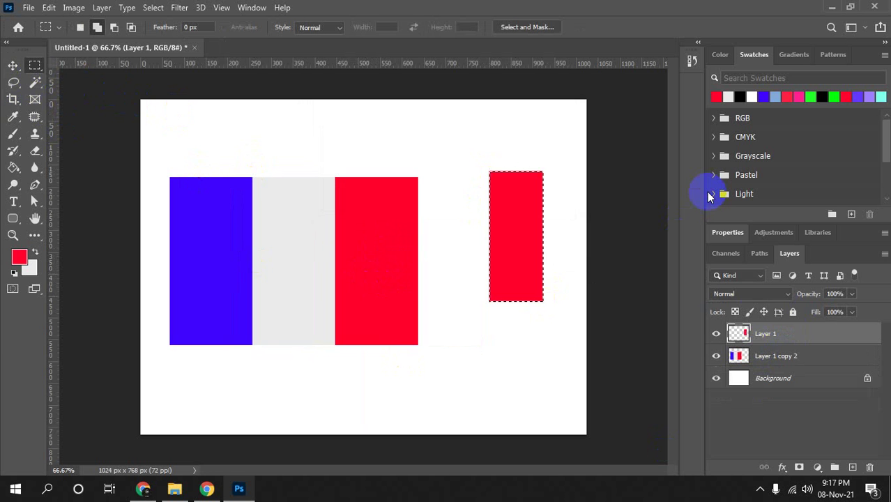
key("ctrl+d")
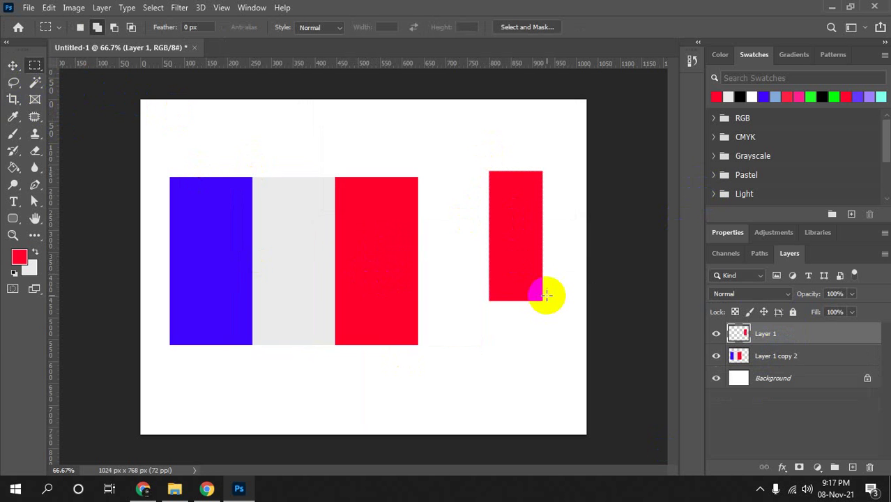
Move the red bar beside the flag, then remove it.
key("v")
mouse_move(519, 254)
left_mouse_down()
mouse_move(466, 221)
mouse_move(498, 285)
mouse_move(450, 297)
left_mouse_up()
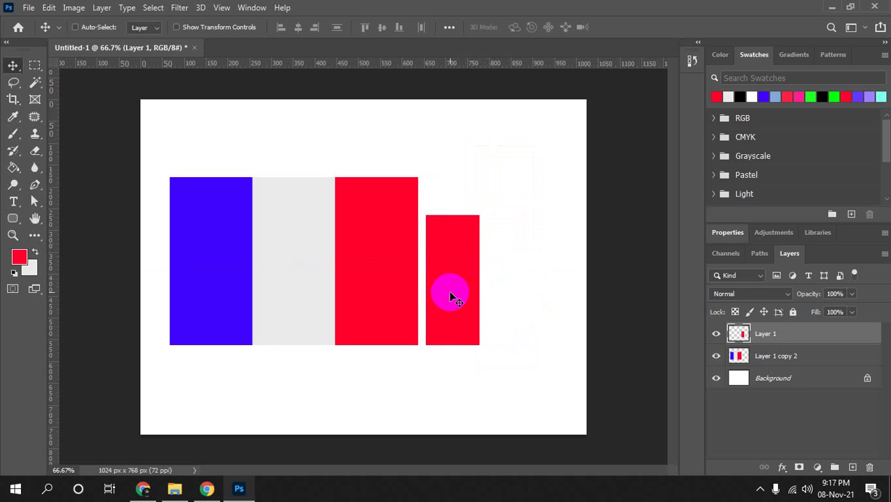
key("Delete")
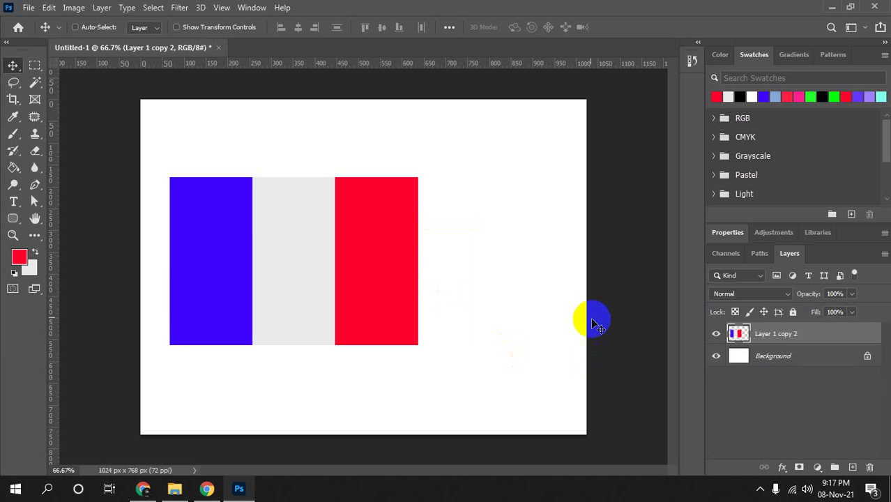
Undo the red bar and every stripe edit back to an empty Layer 1.
key("ctrl+z")
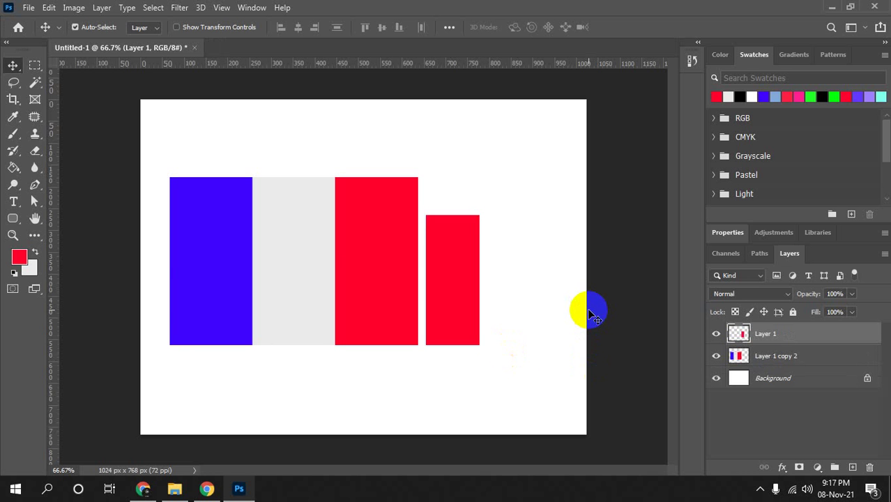
key("ctrl+z")
key("ctrl+z")
key("ctrl+z")
key("ctrl+z")
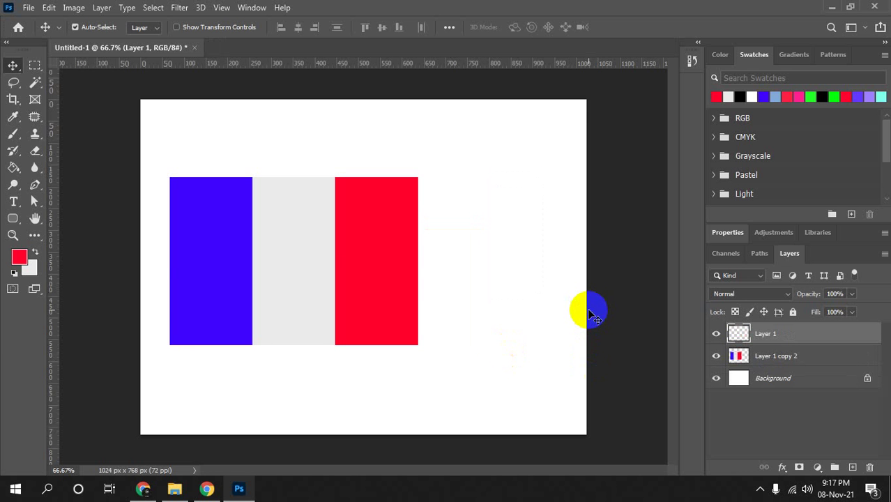
key("ctrl+z")
key("ctrl+z")
key("ctrl+z")
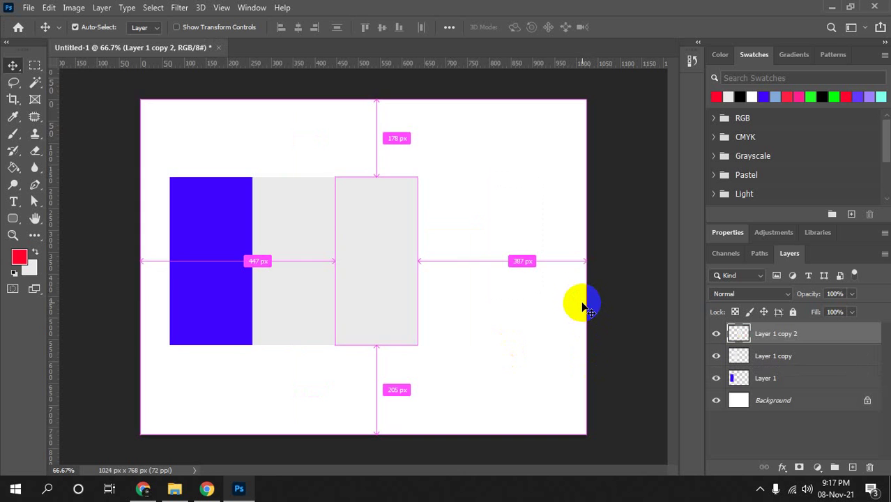
key("ctrl+z")
key("ctrl+z")
key("ctrl+z")
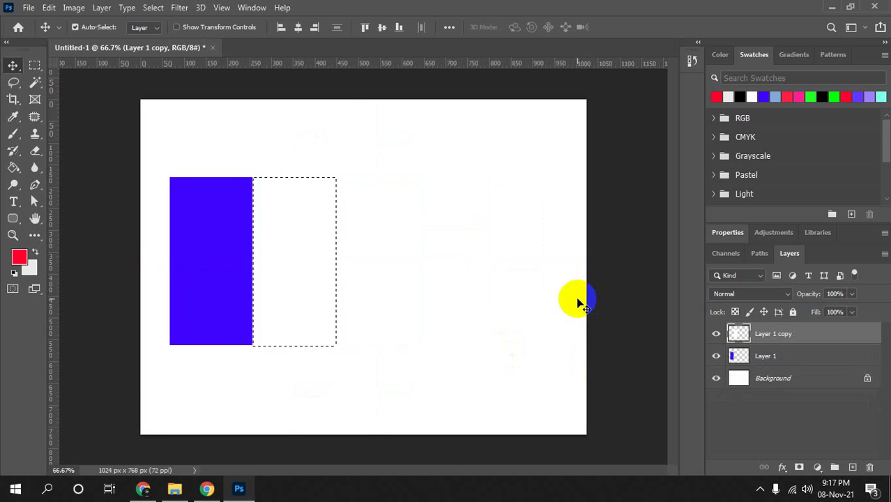
key("ctrl+z")
key("ctrl+shift+z")
key("ctrl+z")
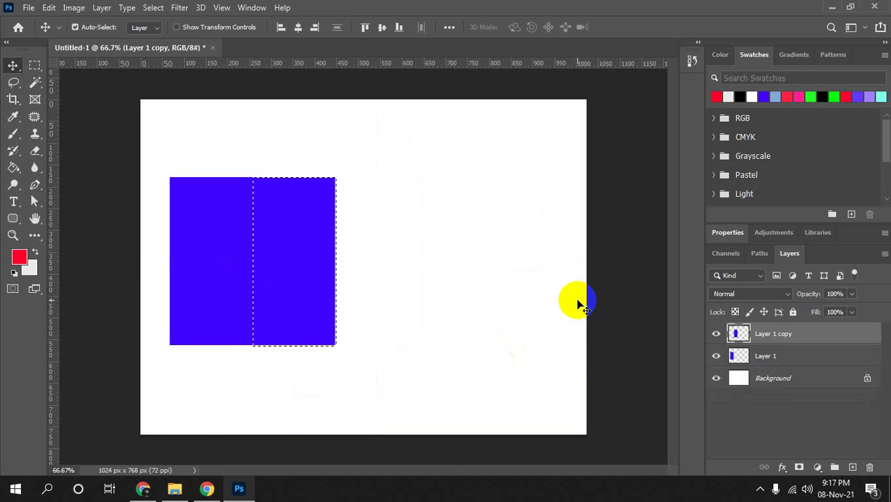
key("ctrl+z")
key("ctrl+z")
key("ctrl+z")
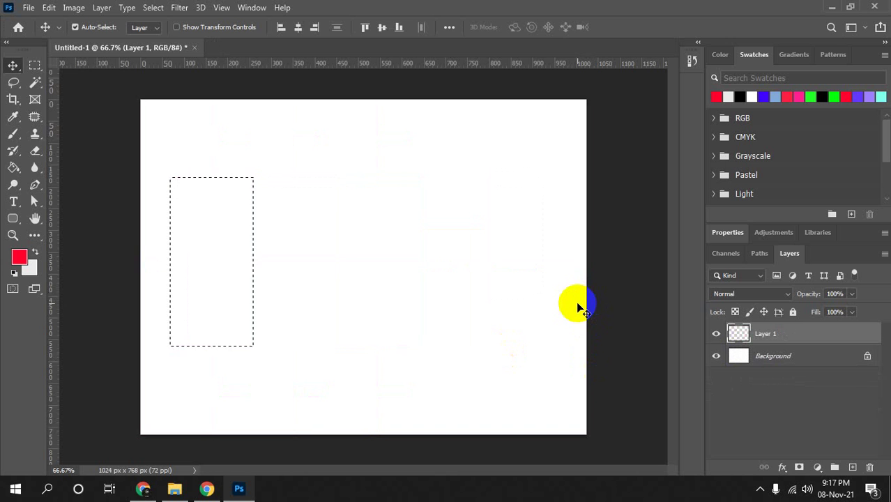
key("ctrl+z")
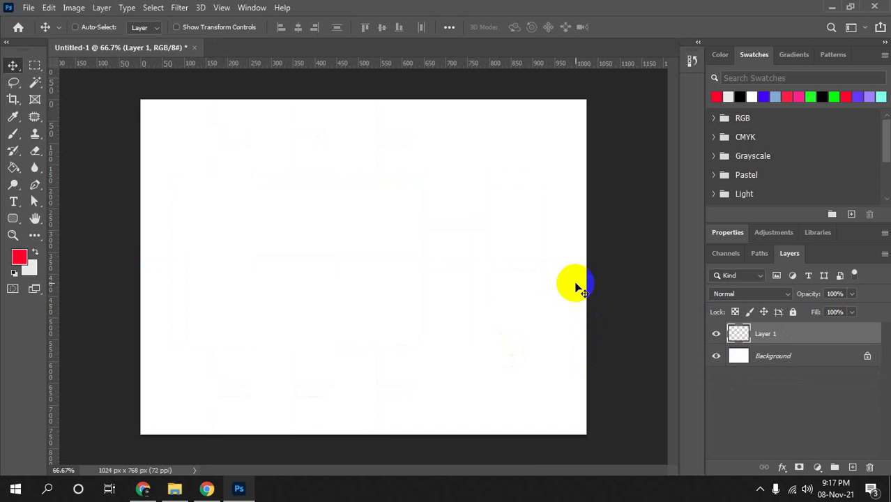
Browse the marquee and shape tools, then delete the empty Layer 1, keeping only Background.
left_click(35, 66)
right_click(38, 66)
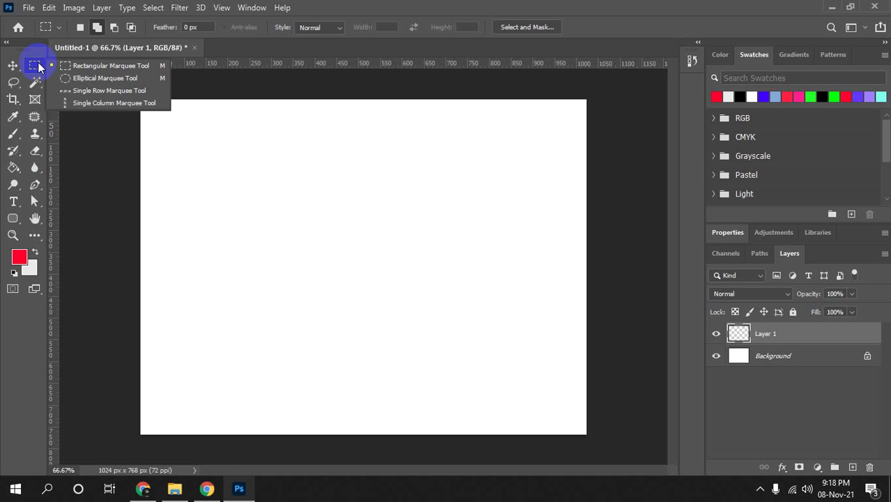
left_click(125, 67)
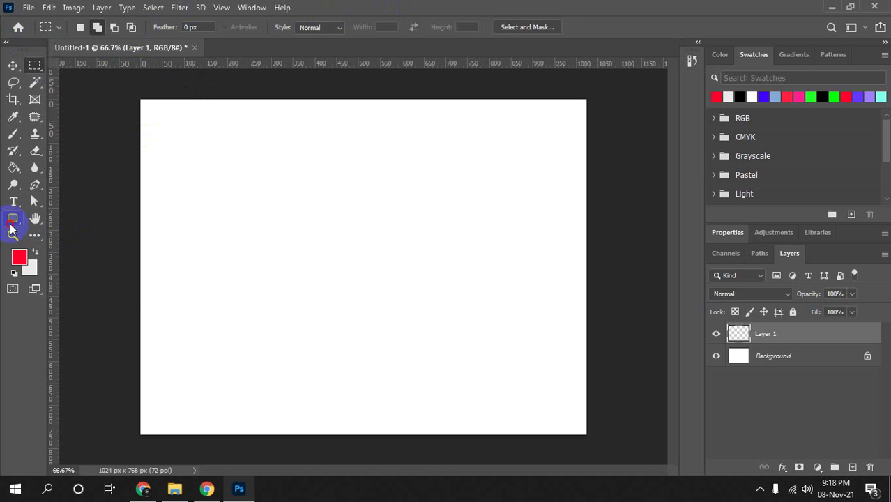
left_click(10, 227)
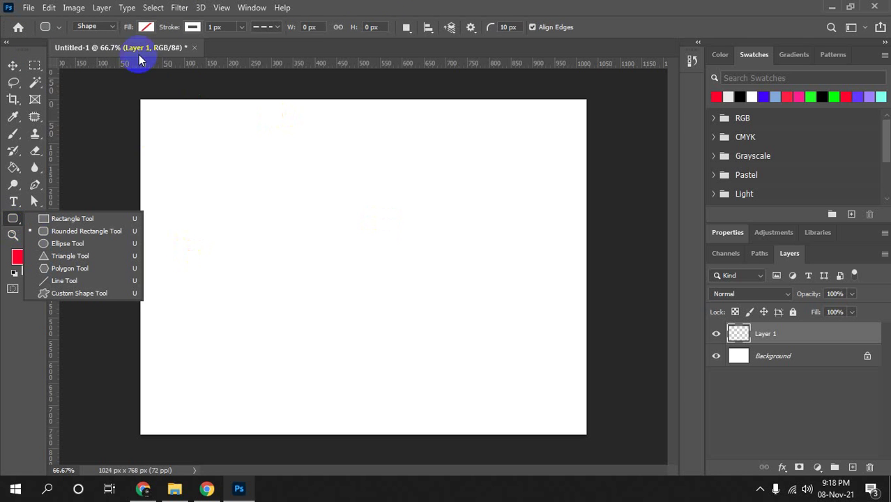
left_click(153, 33)
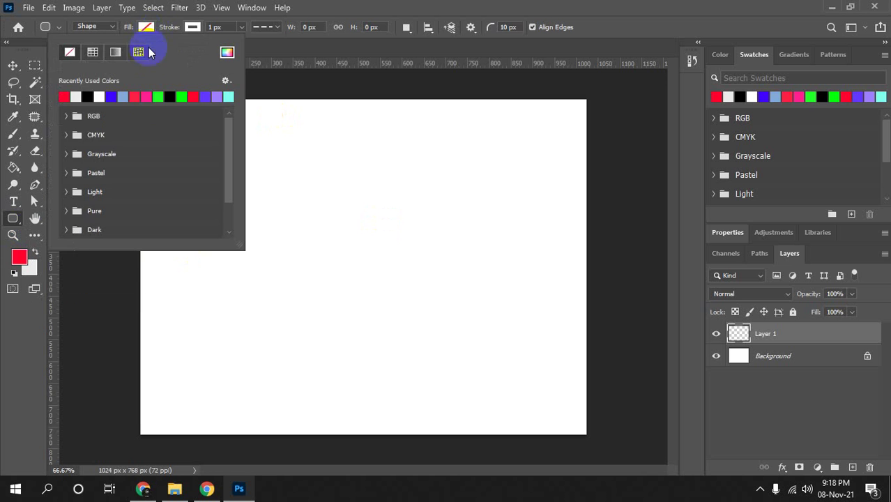
left_click(155, 95)
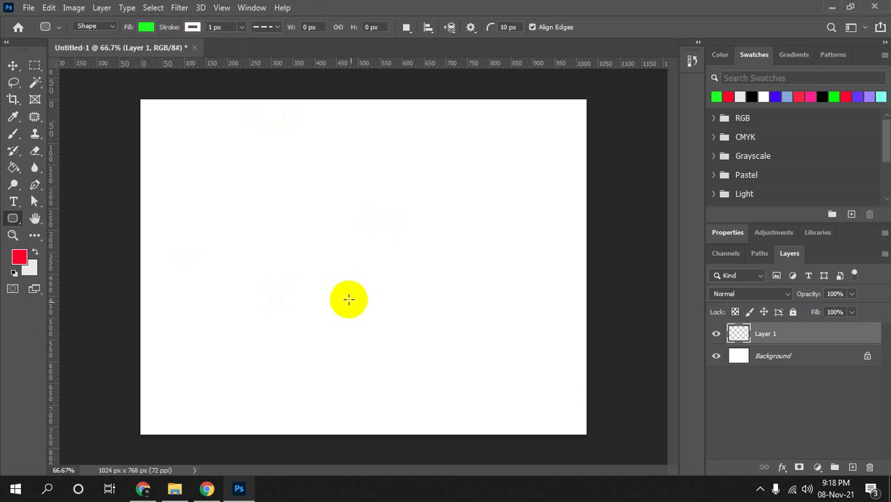
key("Delete")
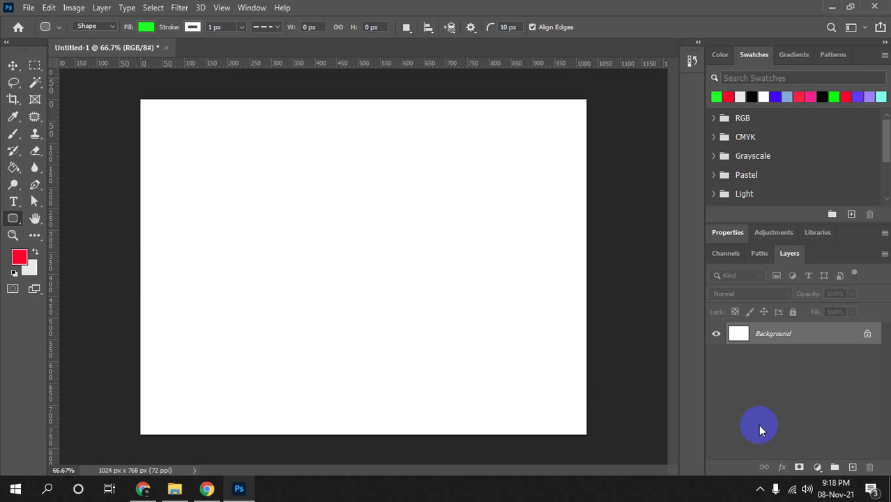
Choose the plain sharp-cornered Rectangle Tool from the shape tools group.
right_click(10, 217)
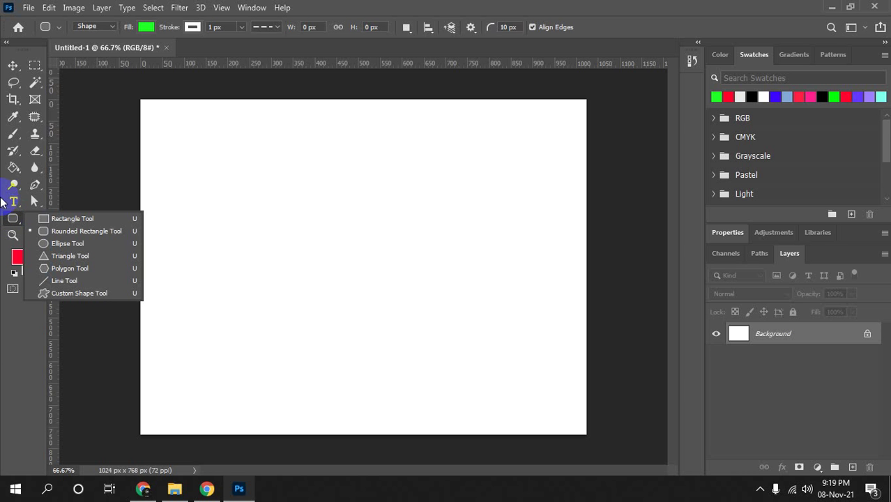
left_click(122, 218)
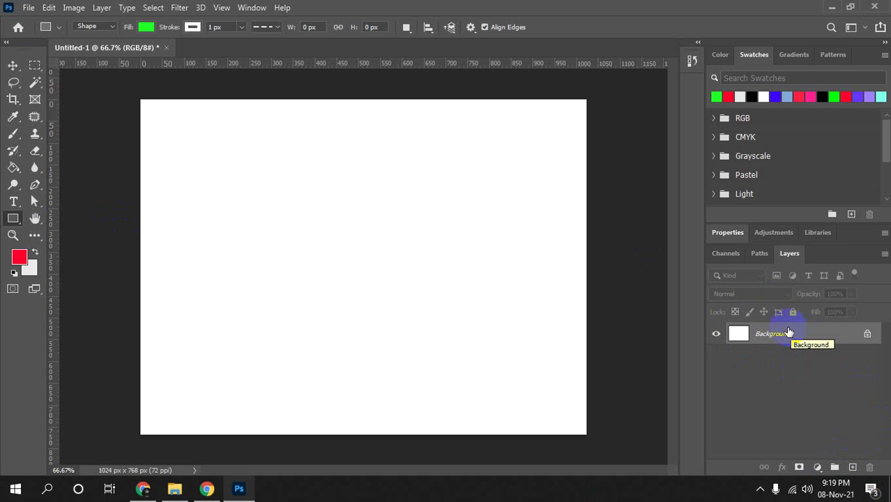
right_click(13, 218)
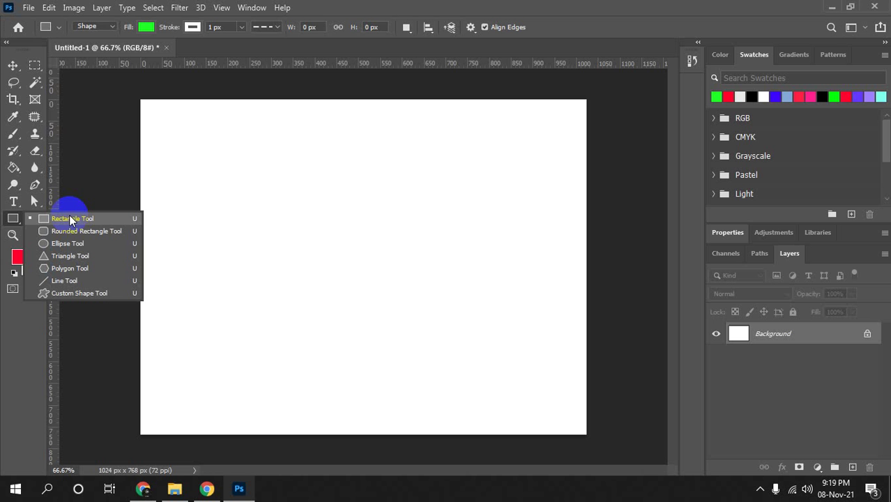
left_click(69, 220)
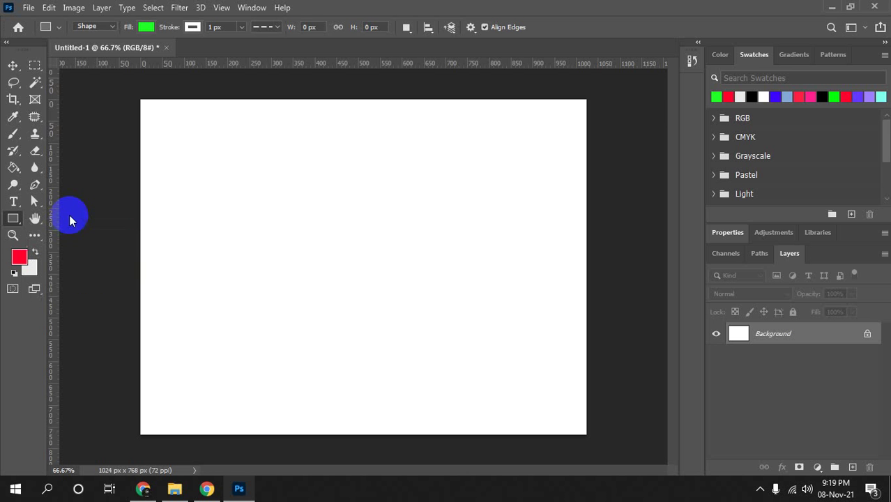
Draw a 602 × 448 px green rectangle and move Properties into the upper panel group.
mouse_move(221, 161)
left_mouse_down()
mouse_move(494, 350)
mouse_move(482, 356)
left_mouse_up()
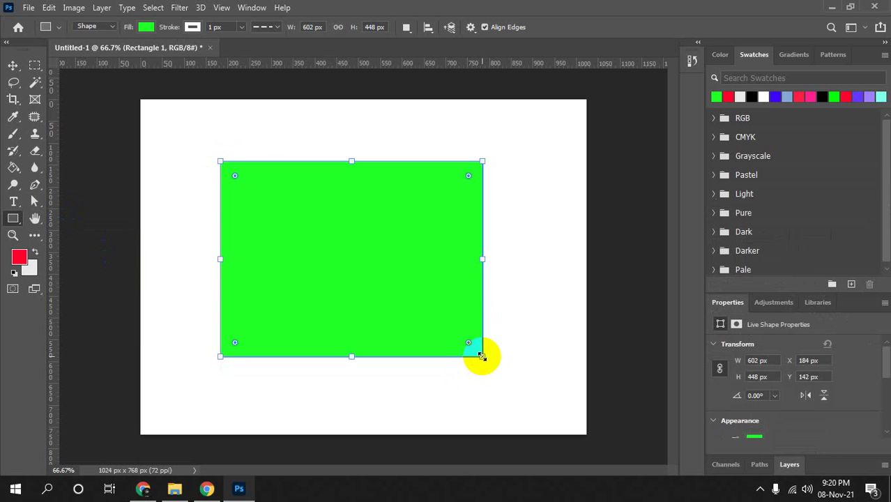
left_click(789, 464)
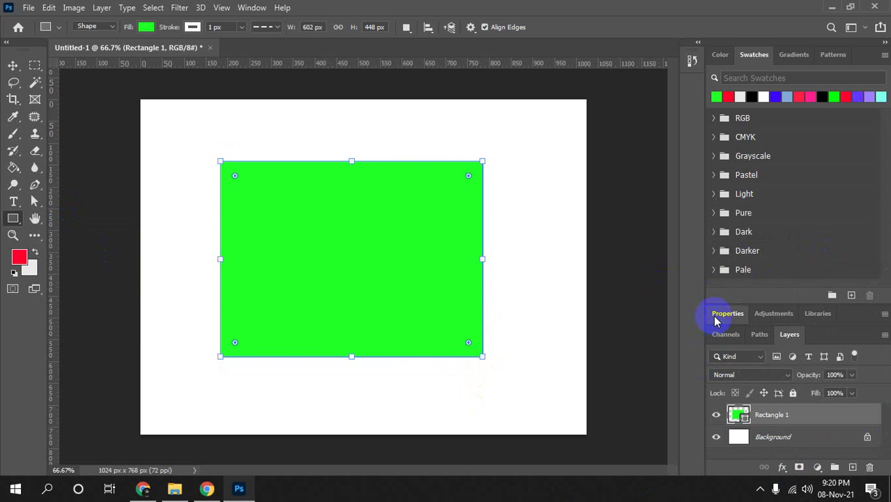
left_click_drag(724, 313, 731, 65)
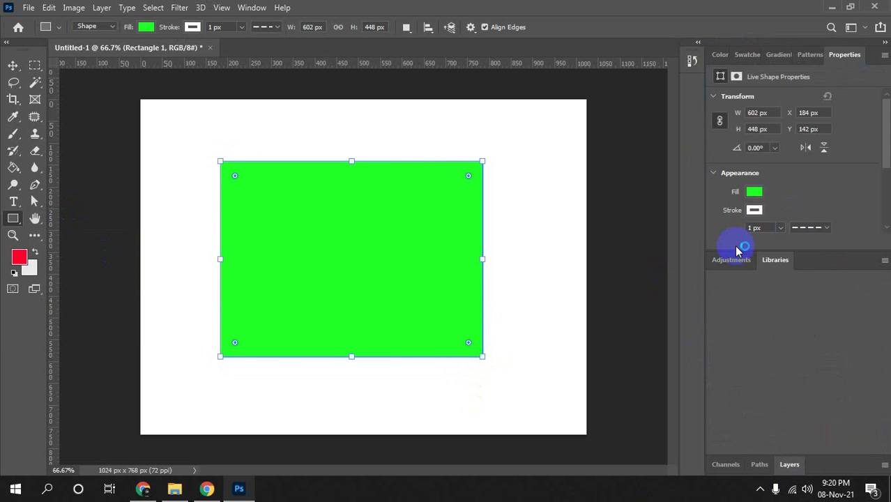
Regroup the Layers, Paths and Channels panels and select the Rectangle 1 layer.
mouse_move(789, 465)
left_mouse_down()
mouse_move(767, 275)
mouse_move(817, 264)
left_mouse_up()
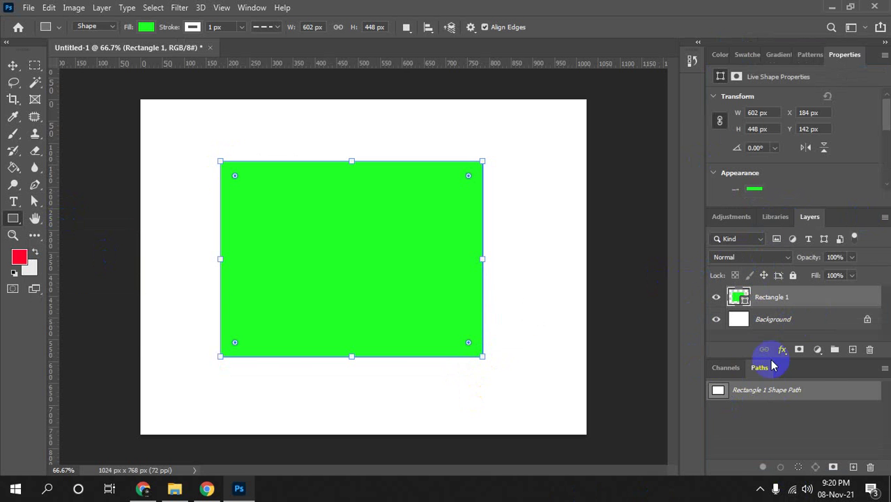
left_click_drag(759, 366, 756, 215)
mouse_move(726, 367)
left_mouse_down()
mouse_move(751, 218)
mouse_move(748, 227)
left_mouse_up()
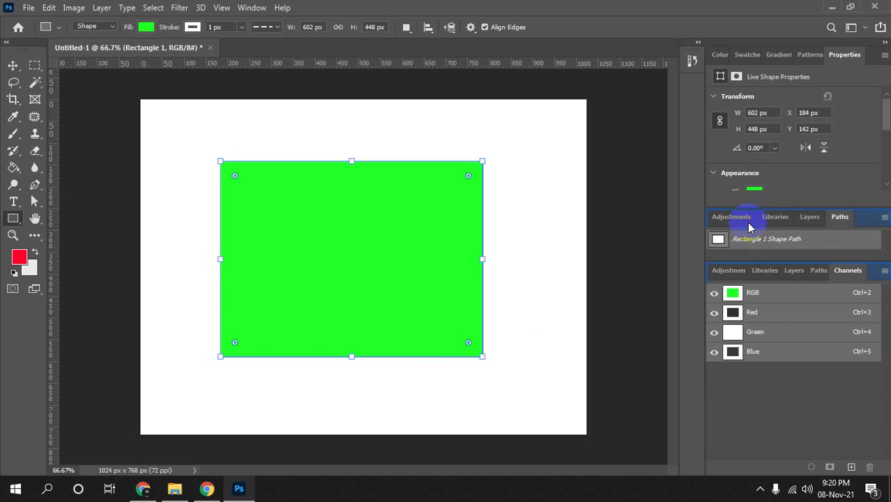
left_click(794, 271)
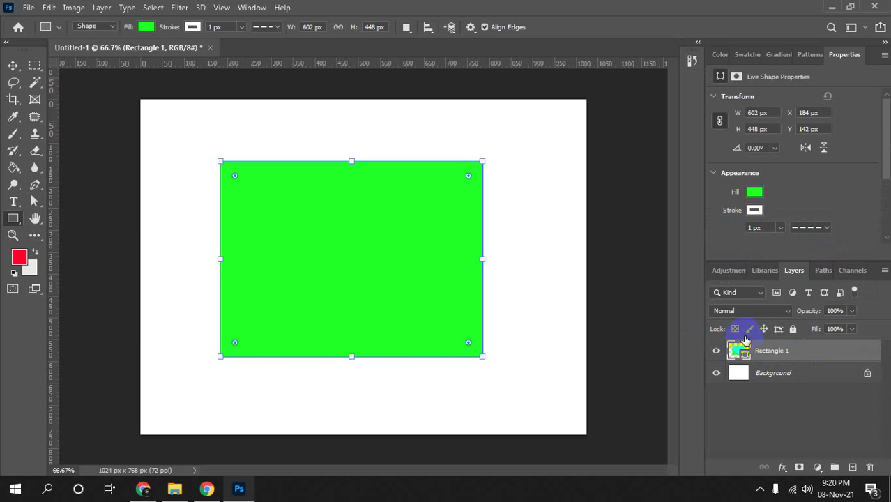
left_click(729, 373)
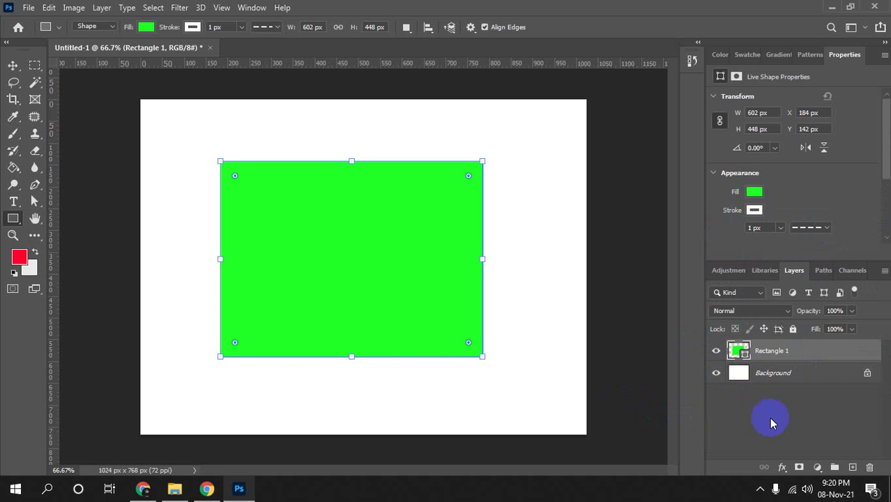
left_click(740, 350)
left_click_drag(741, 351, 737, 356)
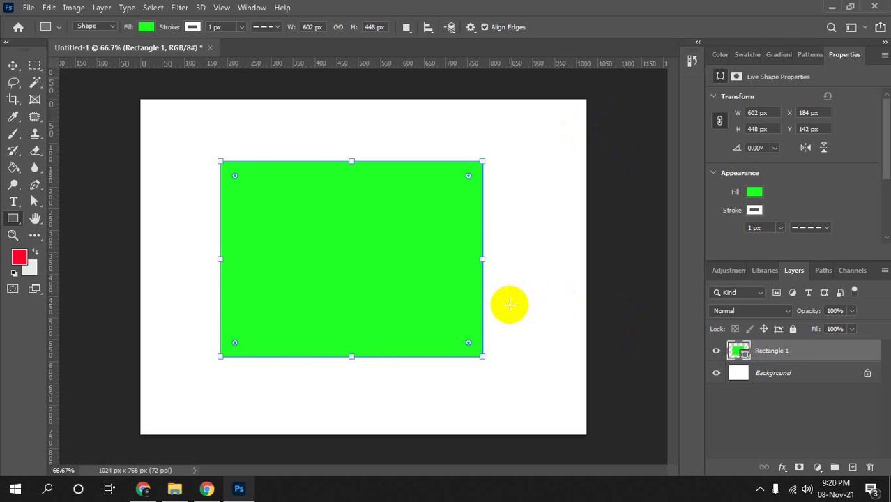
Drag the green rectangle toward the canvas's left with the Move tool (V).
key("v")
left_click_drag(347, 283, 343, 286)
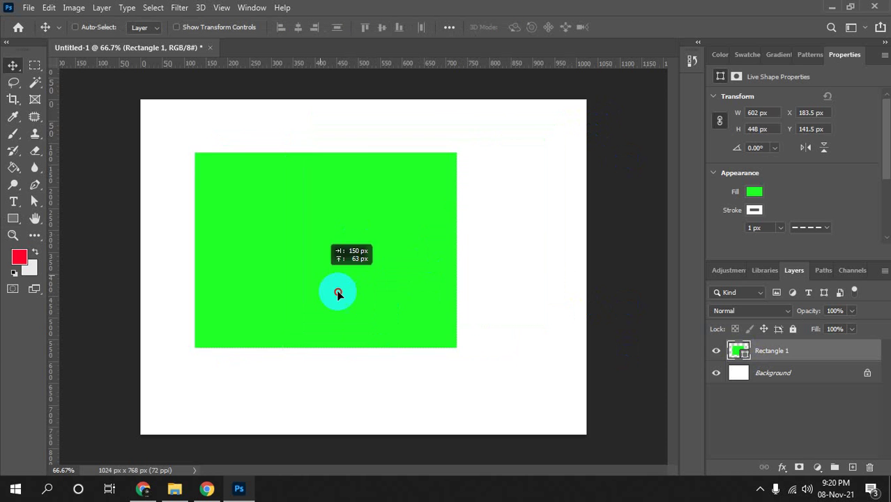
left_click_drag(343, 289, 336, 329)
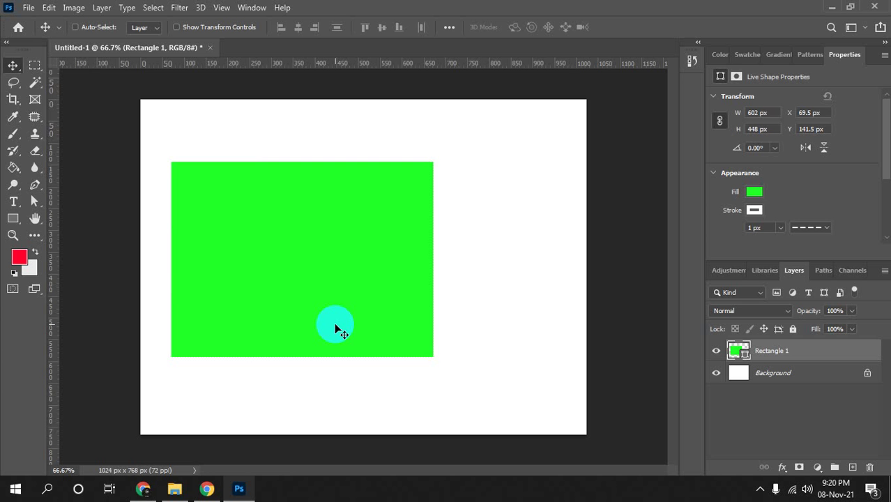
Admit the waiting guest into the video call, then reposition the rectangle.
left_click(143, 488)
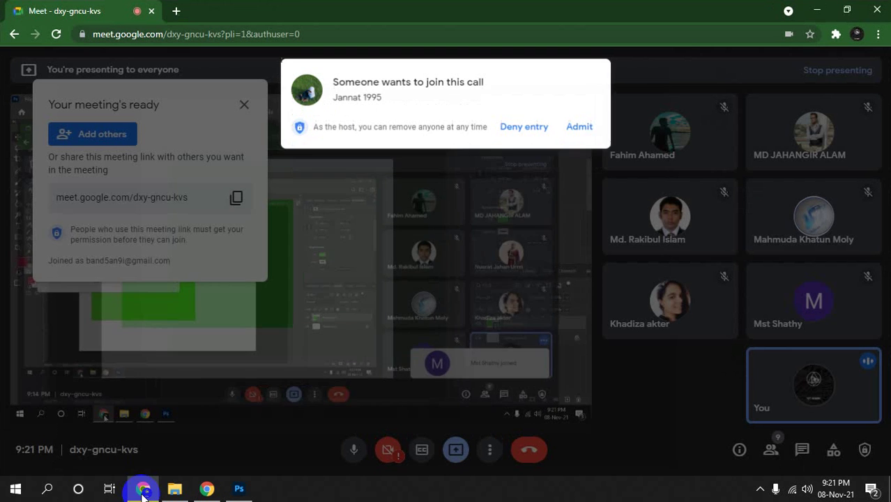
left_click(579, 127)
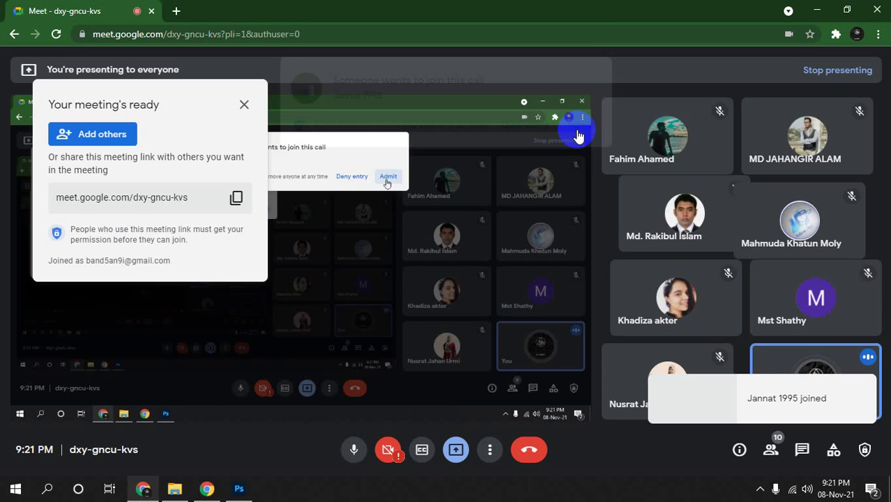
left_click(816, 9)
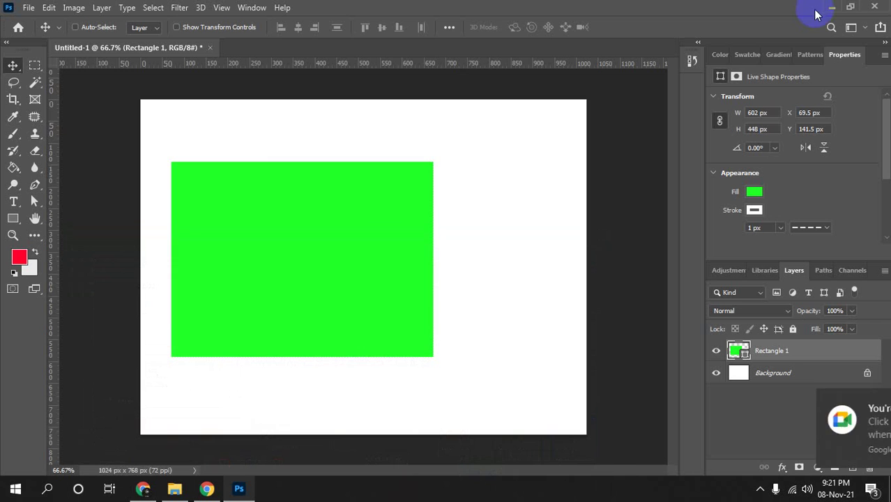
left_click_drag(325, 269, 380, 268)
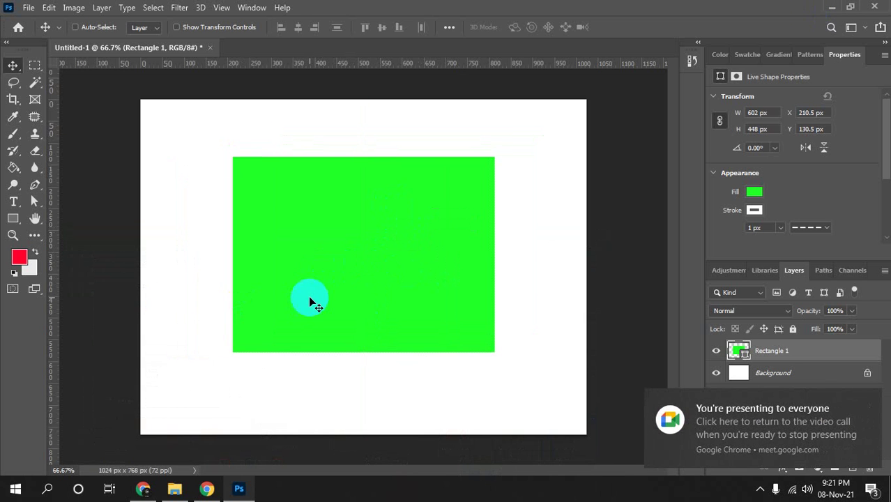
left_click(870, 401)
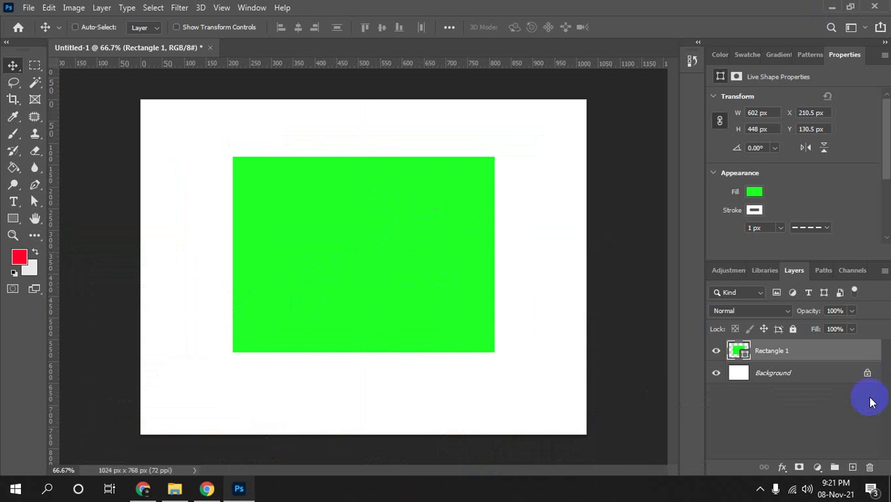
left_click_drag(386, 241, 284, 267)
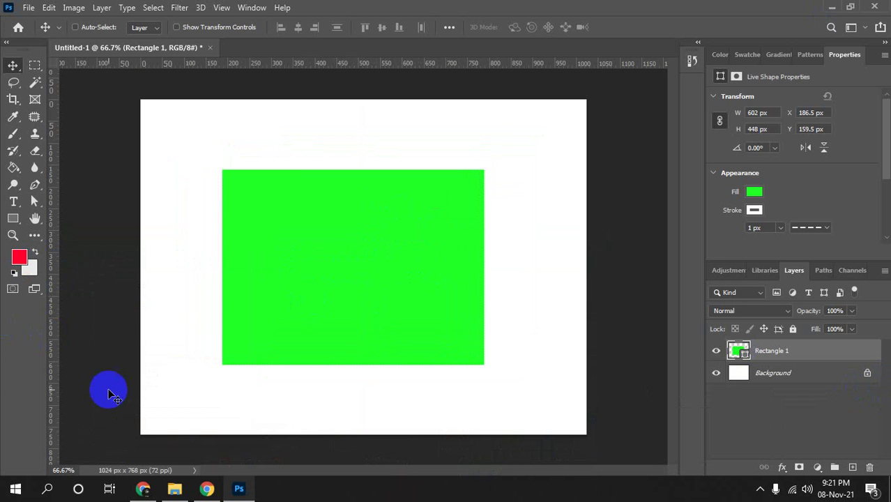
Admit the second guest, then centre the rectangle at X 210.5, Y 159.5 px.
left_click(143, 488)
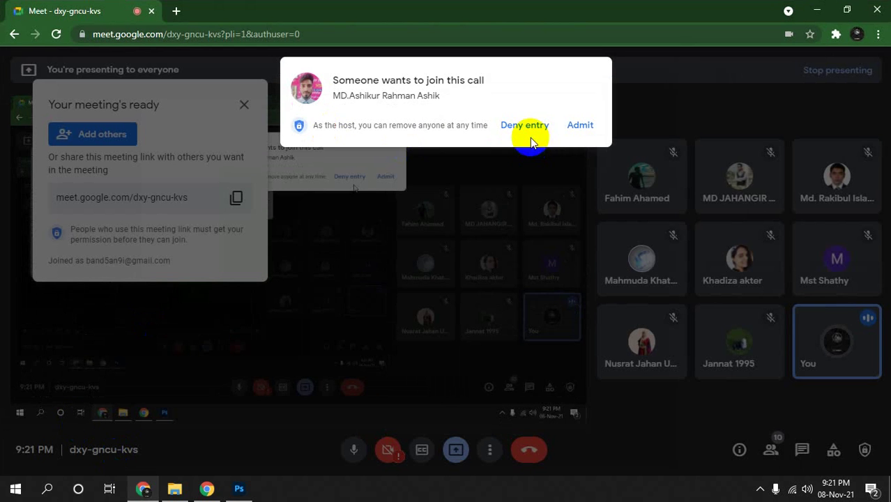
left_click(579, 125)
left_click(817, 10)
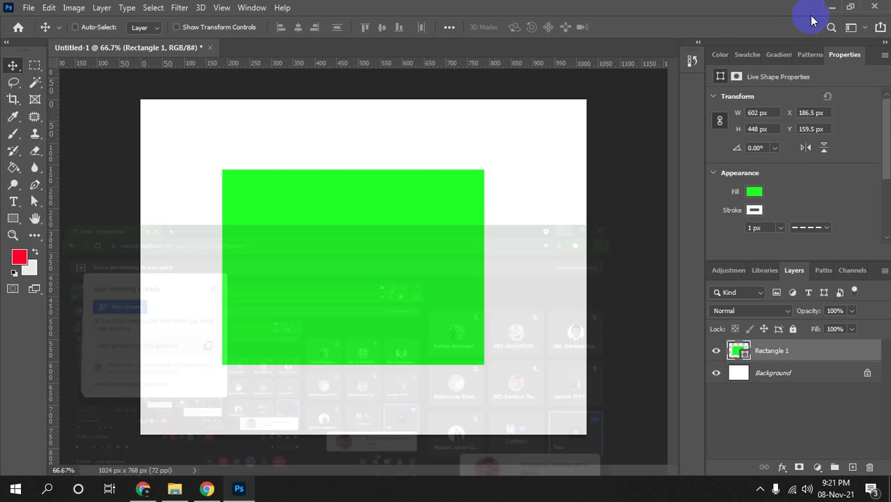
left_click_drag(357, 268, 373, 286)
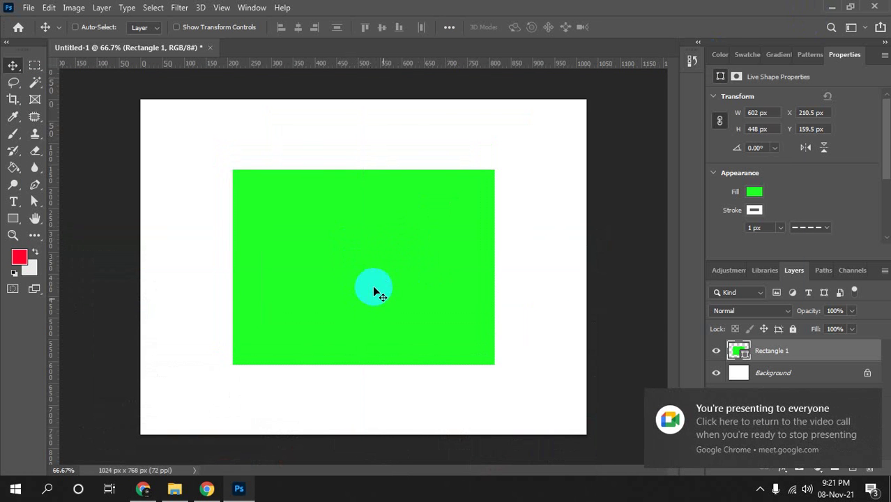
left_click(873, 403)
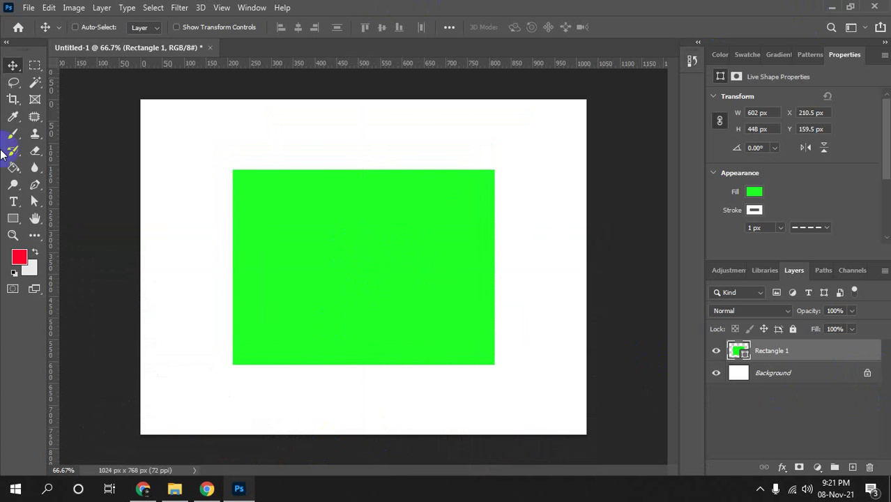
left_click(13, 167)
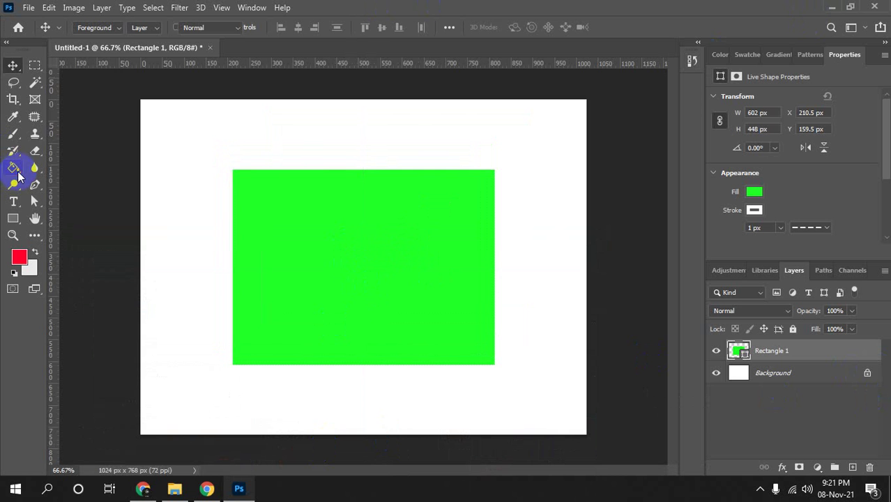
left_click(430, 261)
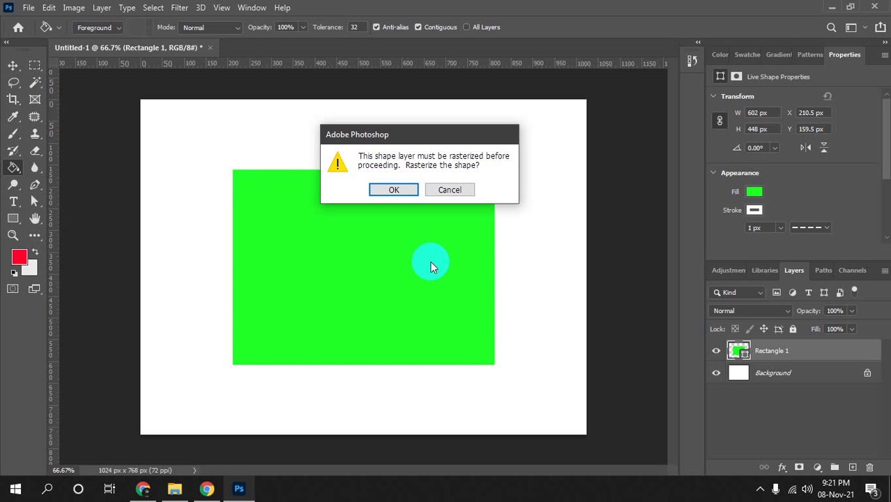
left_click(452, 190)
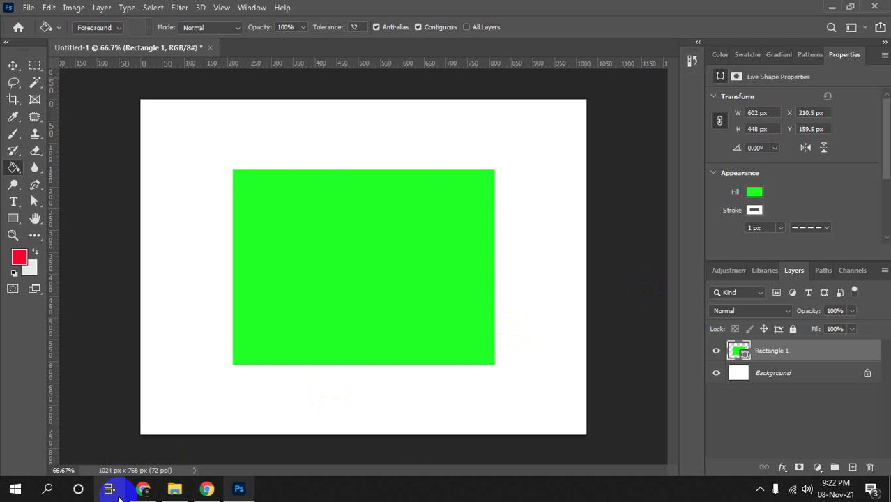
Let the waiting person into the video call and return to Photoshop.
left_click(143, 488)
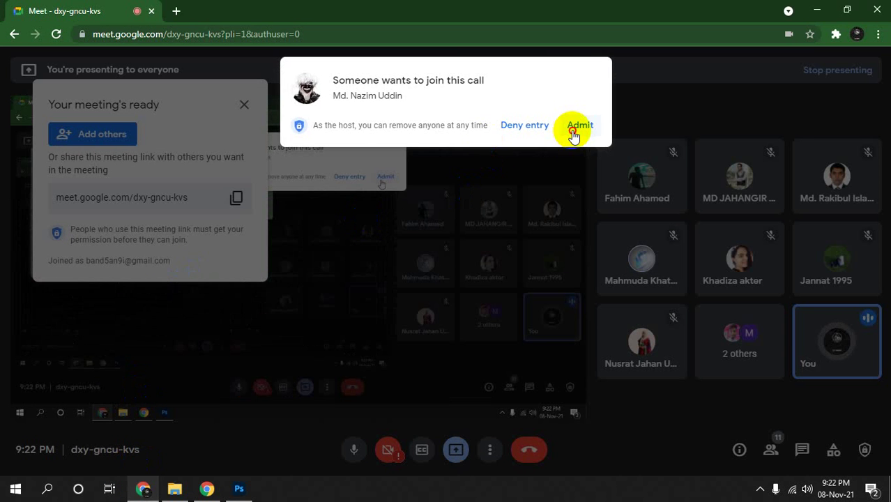
left_click(576, 127)
left_click(816, 10)
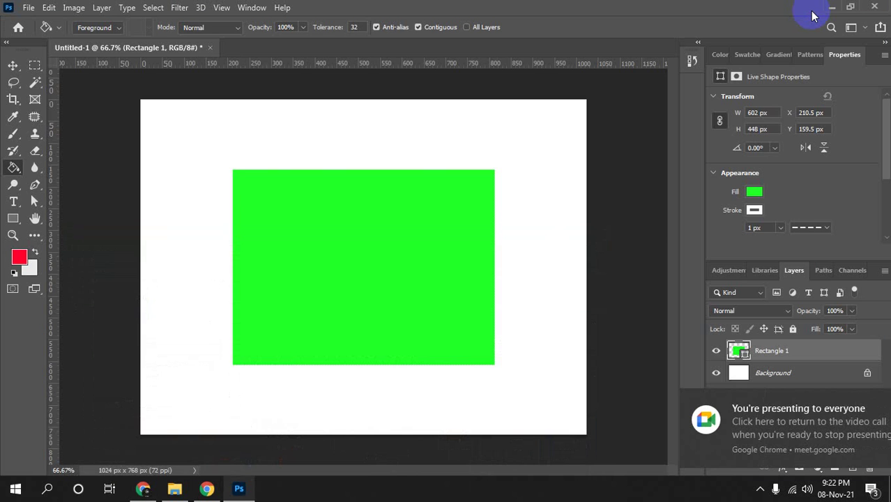
left_click(862, 399)
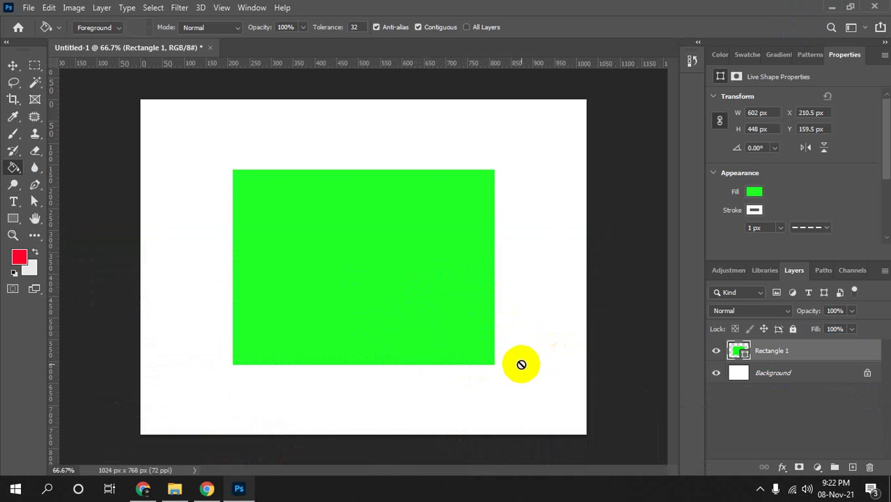
Rasterize the Rectangle 1 layer into a 603 × 449 px pixel layer.
left_click(815, 437)
left_click(793, 354)
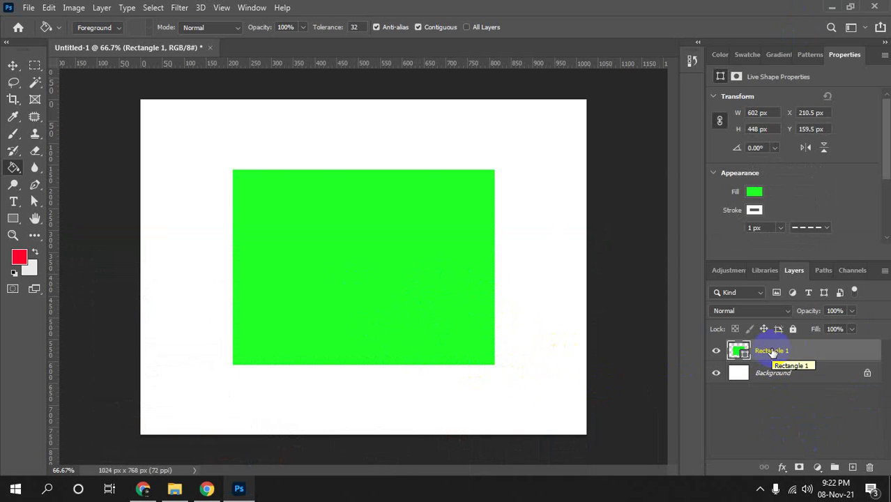
right_click(773, 354)
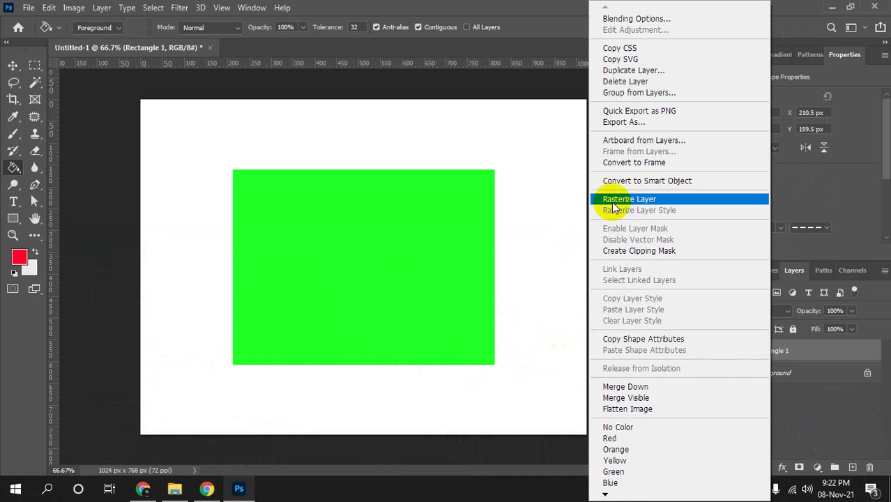
left_click(643, 201)
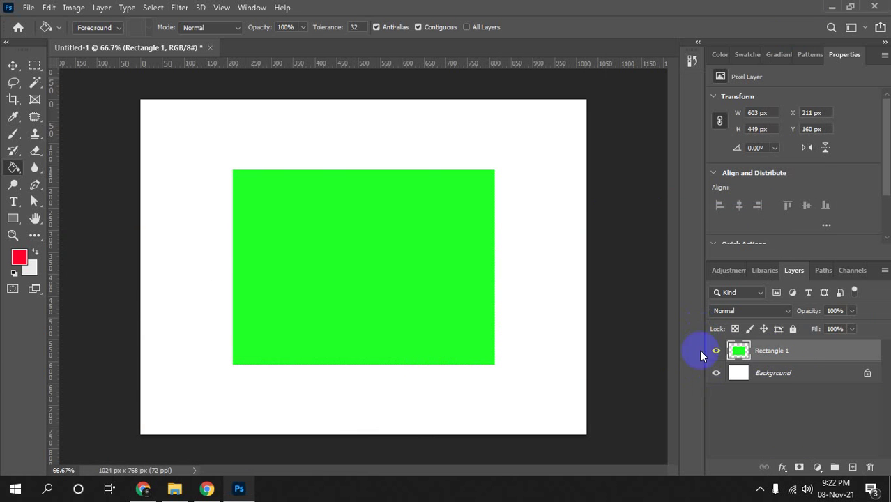
Fill the rectangle's selected pixels red, then undo back to the green live shape.
left_click(738, 350)
left_click(334, 288)
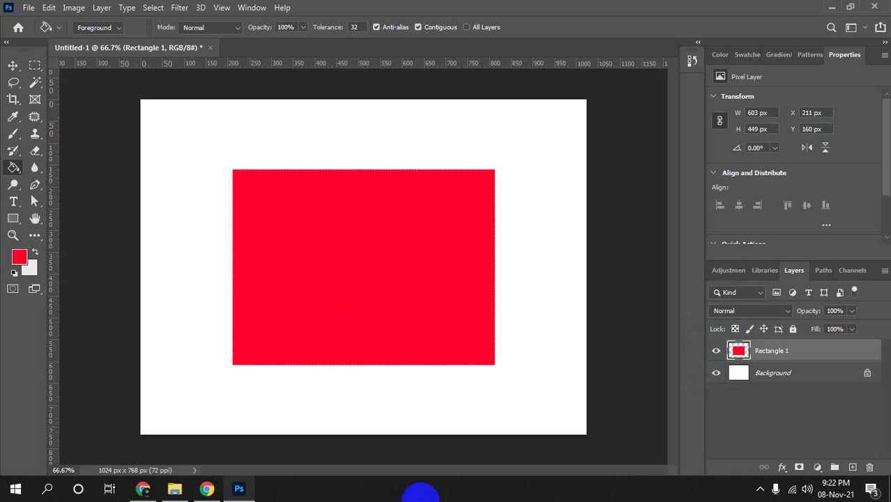
key("ctrl+z")
key("ctrl+z")
key("ctrl+z")
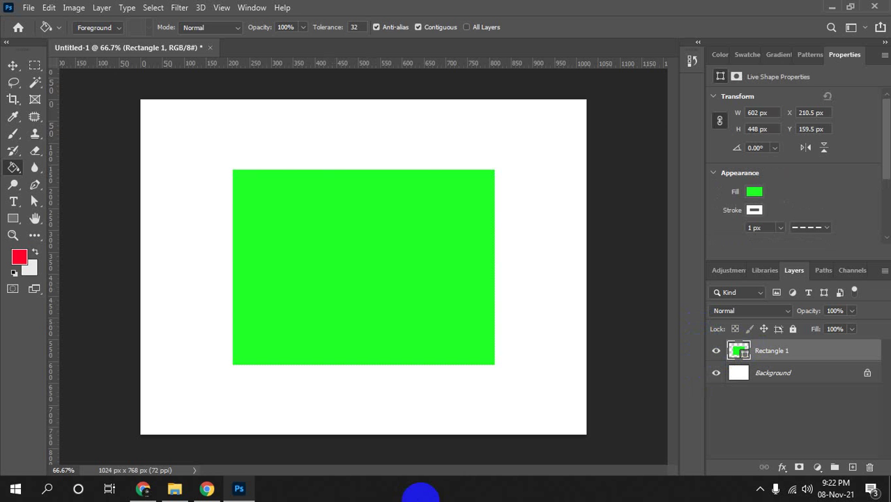
Switch to the Rectangle tool, select the shape, and browse the Swatches and Color panels.
key("v")
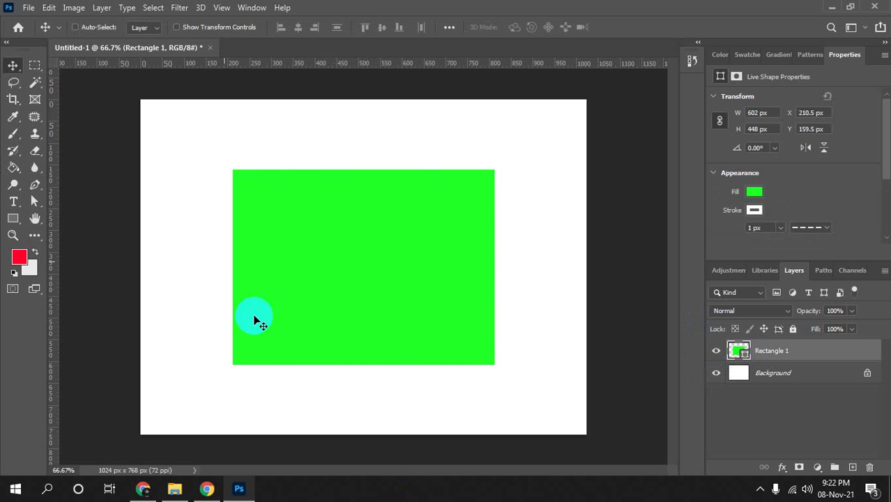
key("u")
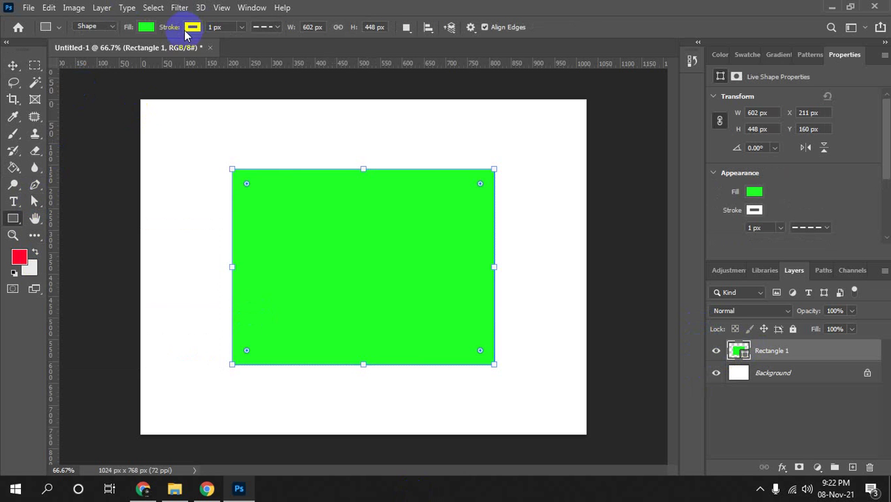
left_click(192, 26)
left_click(115, 53)
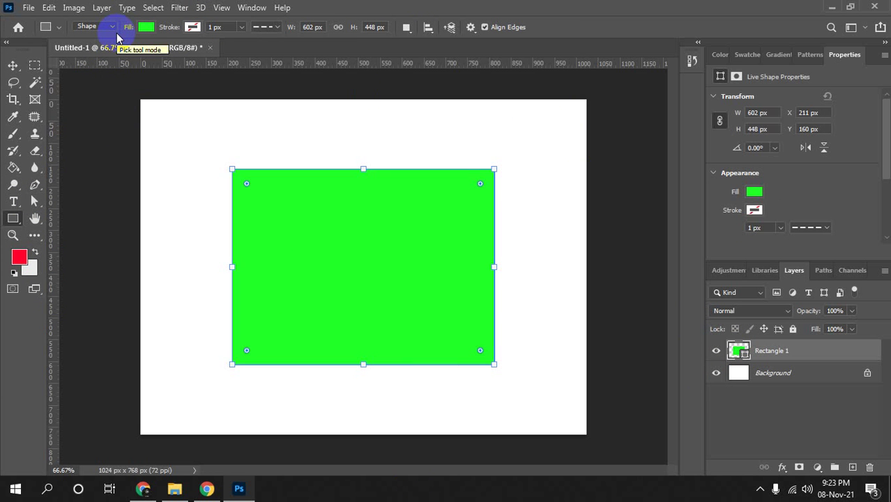
left_click(742, 55)
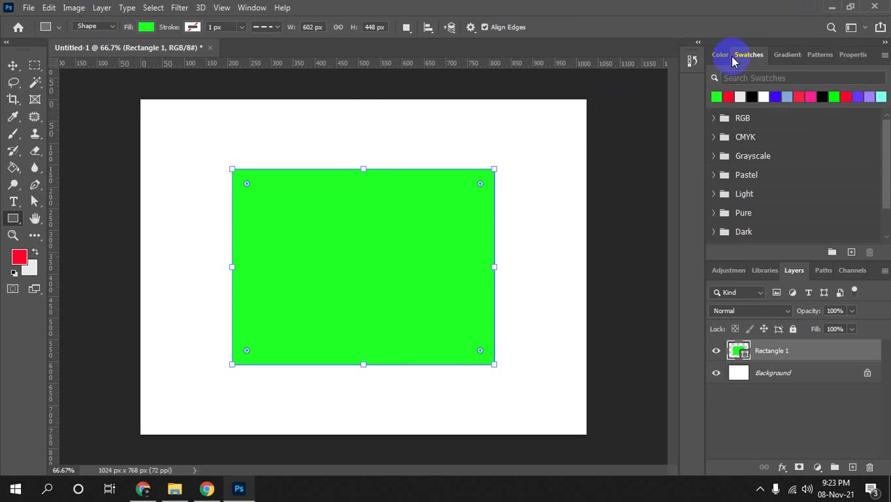
left_click(720, 56)
left_click(748, 55)
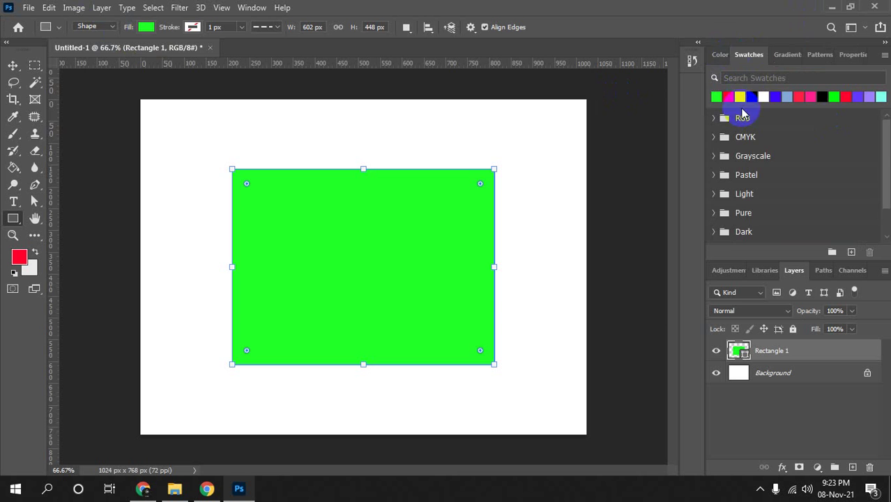
left_click(720, 55)
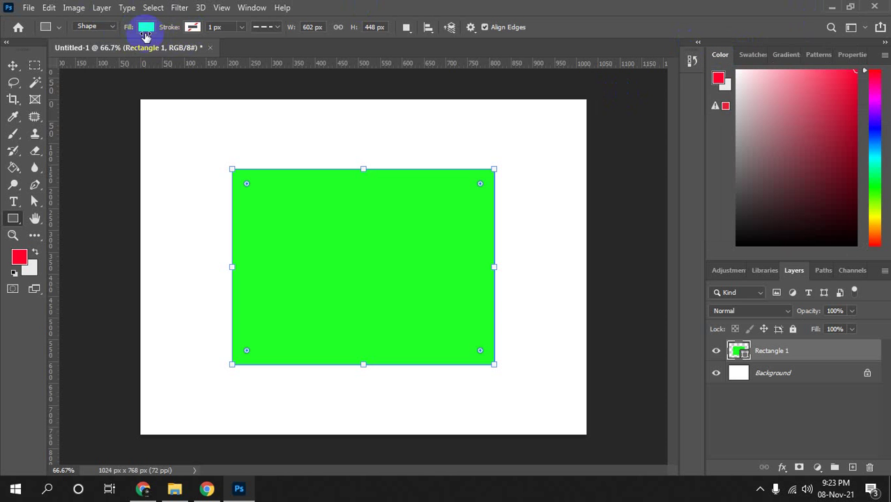
Expand the RGB, CMYK, Grayscale and Pastel swatch groups in the fill choices.
left_click(149, 31)
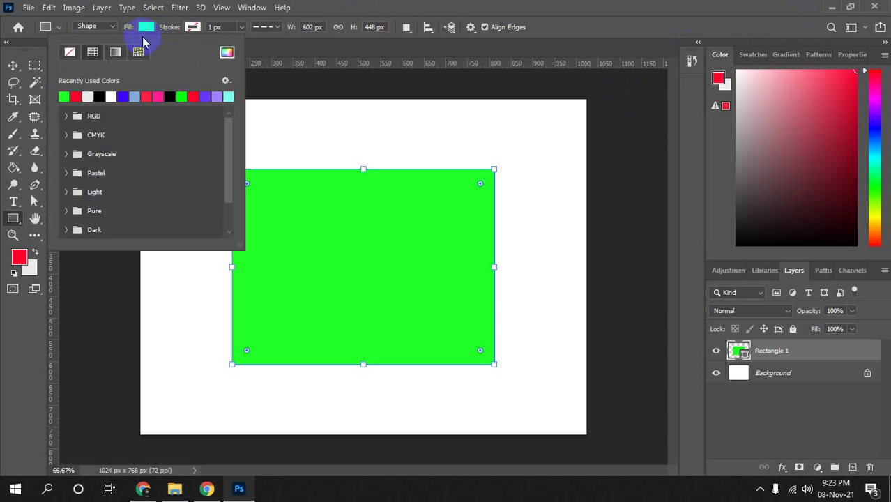
left_click(66, 116)
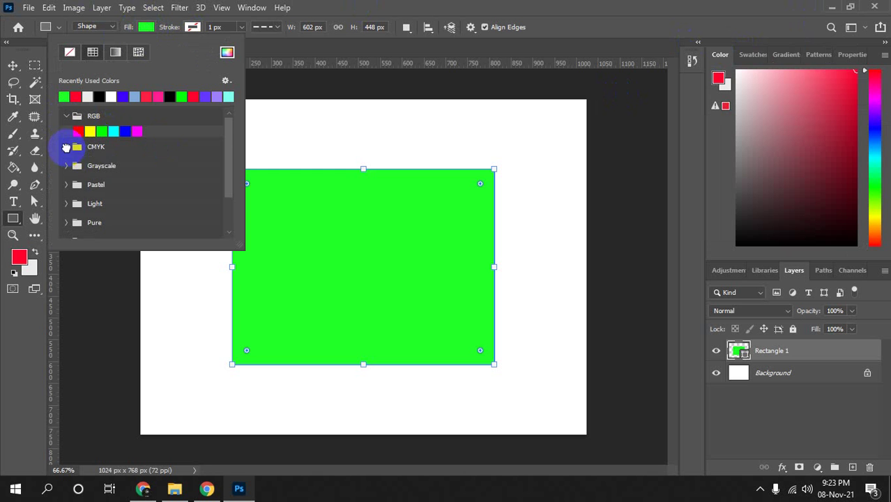
left_click(66, 146)
left_click(66, 177)
left_click(67, 219)
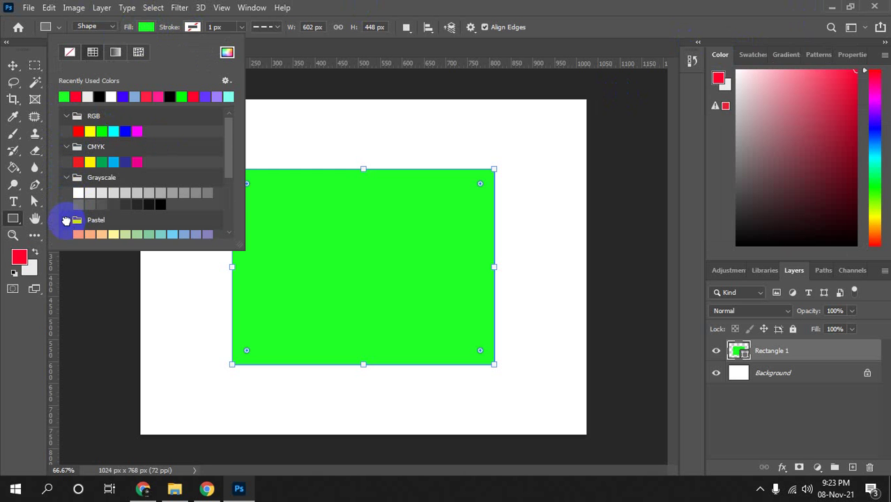
left_click(748, 55)
left_click(711, 120)
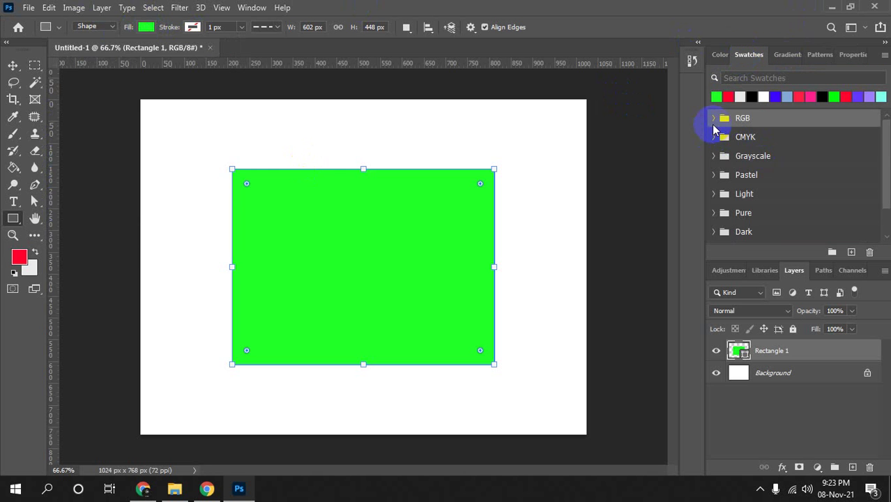
left_click(712, 139)
Try red, light blue and dark blue fills, settle on RGB yellow, and open the Color Picker.
left_click(146, 26)
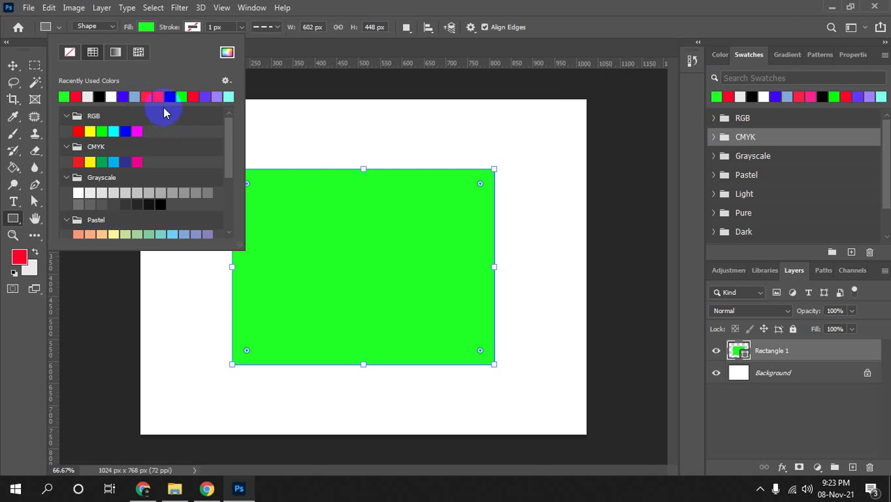
left_click(196, 96)
left_click(146, 96)
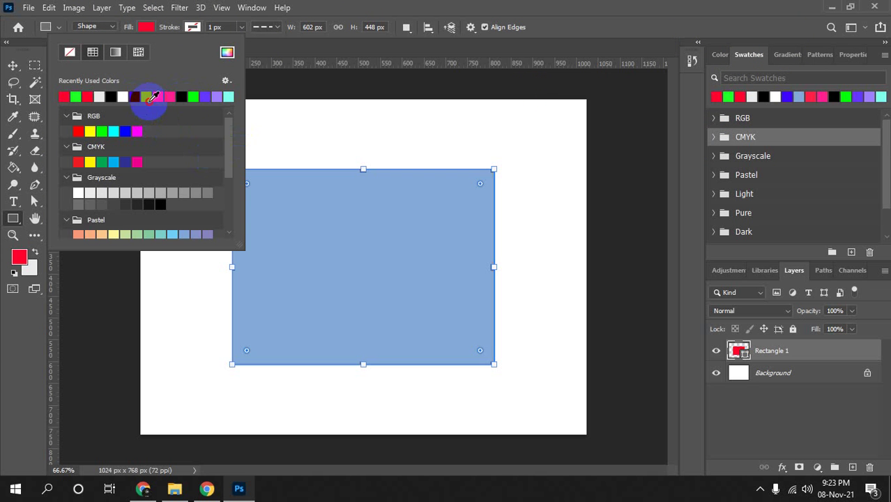
left_click(124, 162)
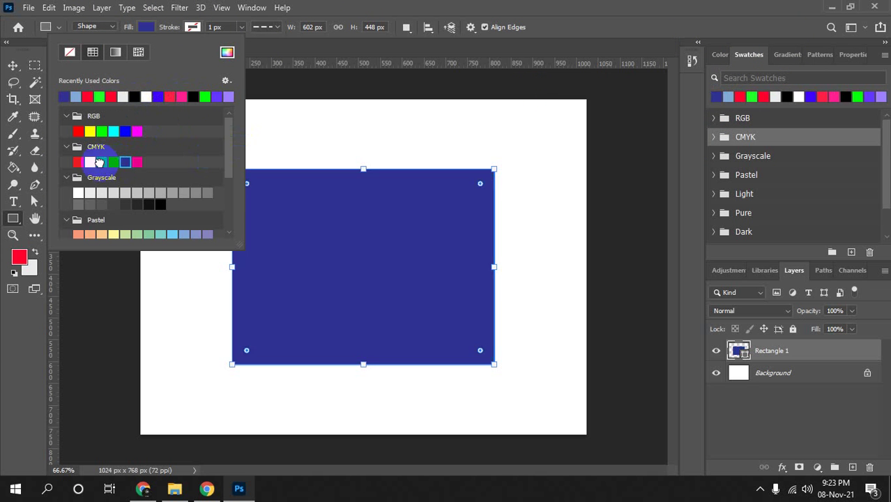
left_click(89, 161)
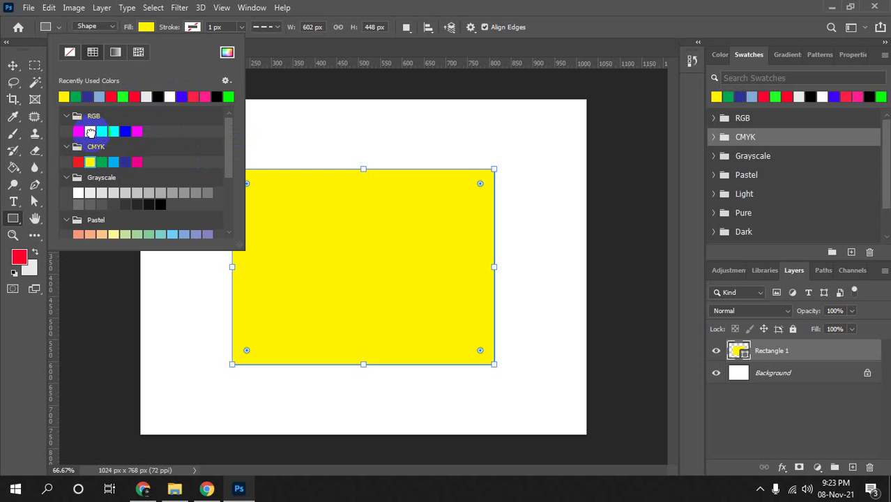
left_click(90, 131)
left_click(227, 53)
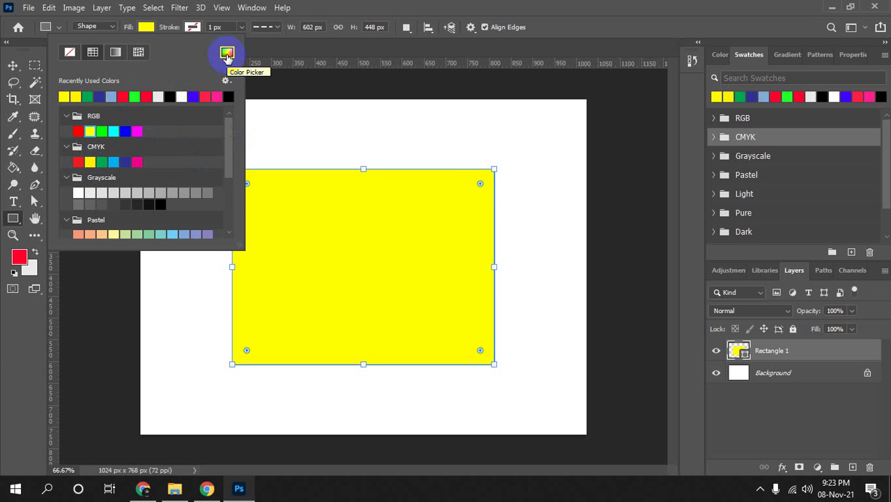
left_click(228, 55)
Pick a medium green (R 69, G 148, B 84) as the rectangle's fill and confirm.
left_click(623, 269)
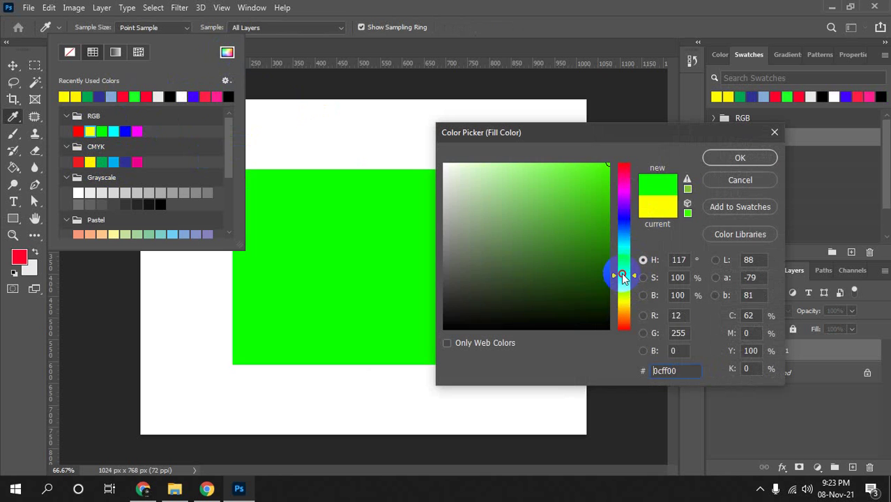
left_click(591, 227)
left_click_drag(590, 227, 532, 234)
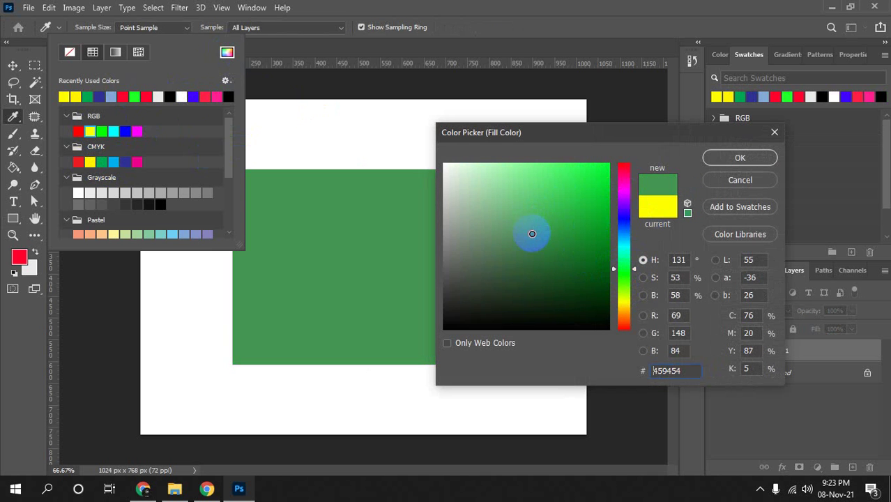
left_click(739, 159)
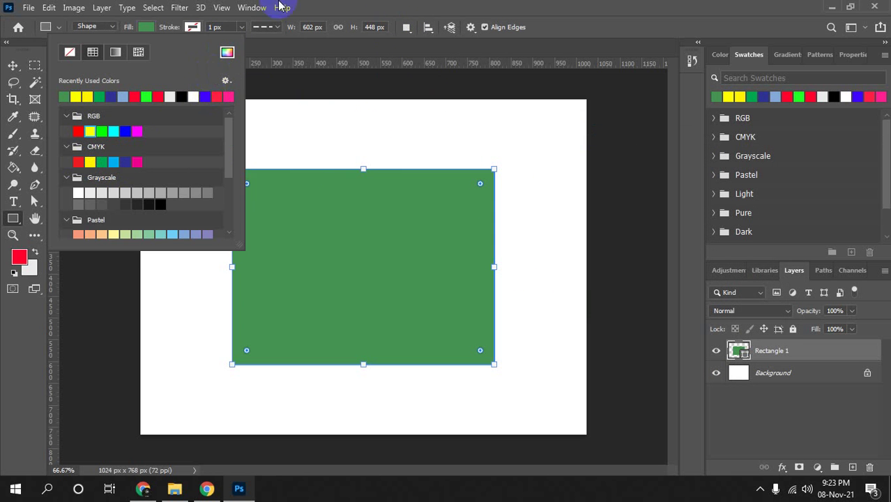
left_click(408, 5)
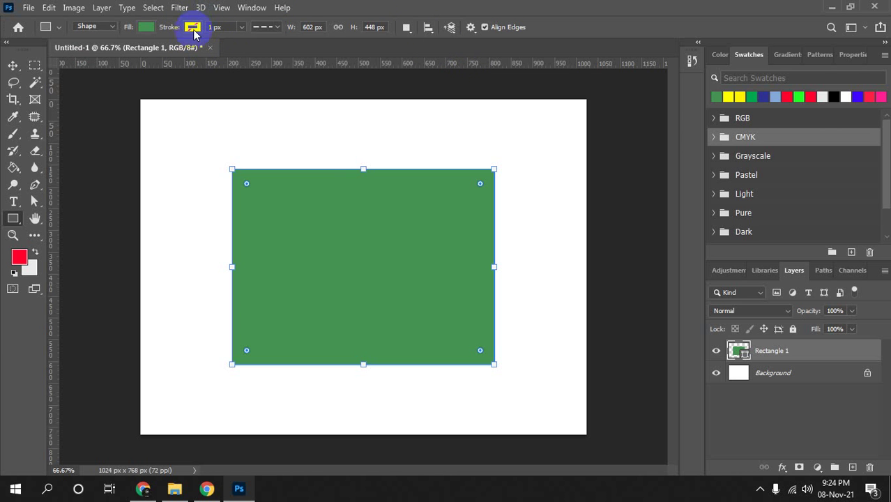
Give the rectangle a solid red stroke.
left_click(257, 26)
left_click(258, 84)
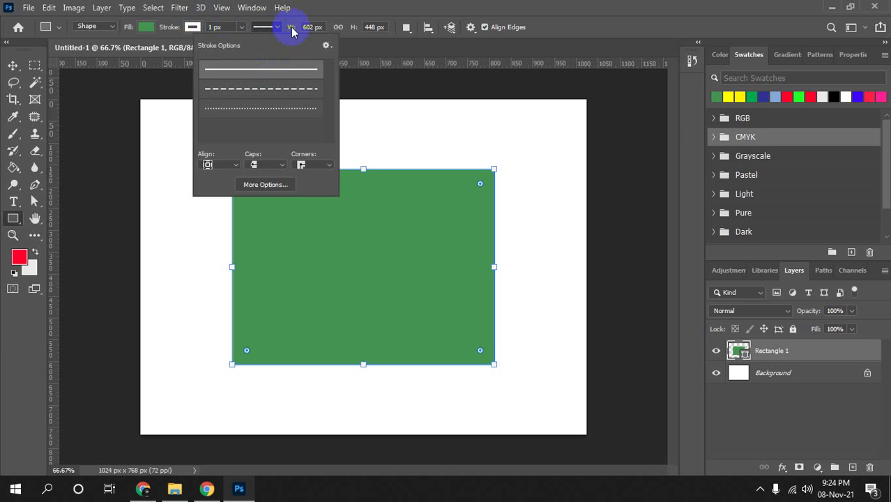
left_click(355, 6)
left_click(193, 27)
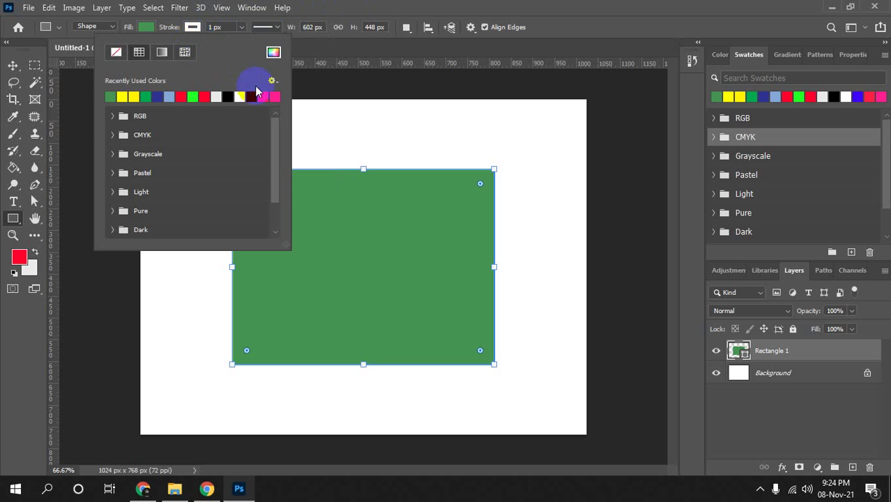
left_click(181, 97)
left_click(405, 6)
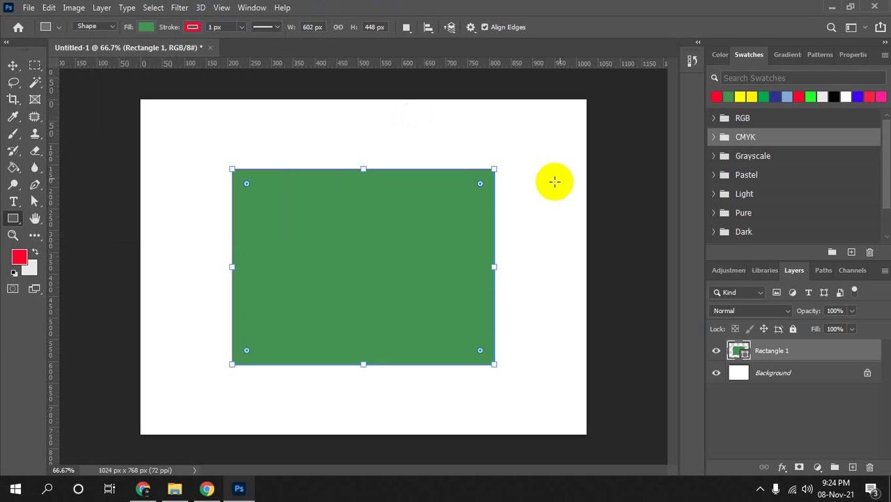
Nudge the rectangle slightly with the Move tool and return to the Rectangle tool.
left_click(14, 65)
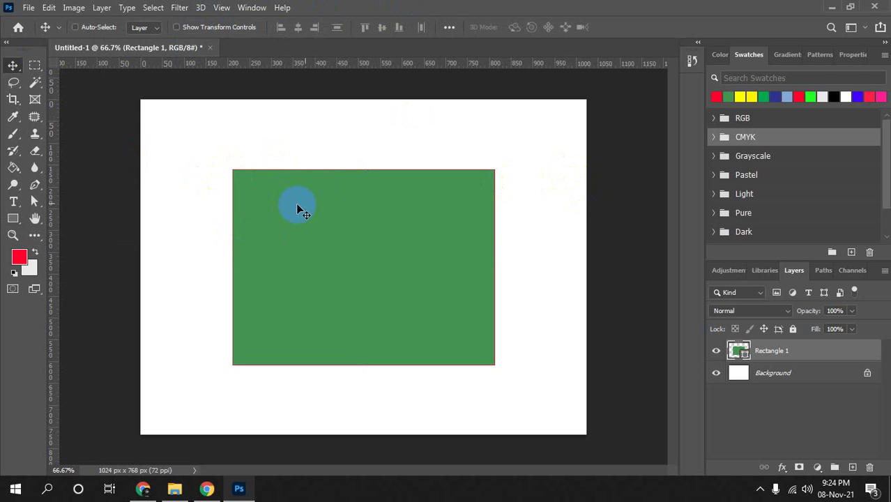
mouse_move(287, 178)
left_mouse_down()
mouse_move(303, 164)
mouse_move(288, 179)
left_mouse_up()
left_click(14, 221)
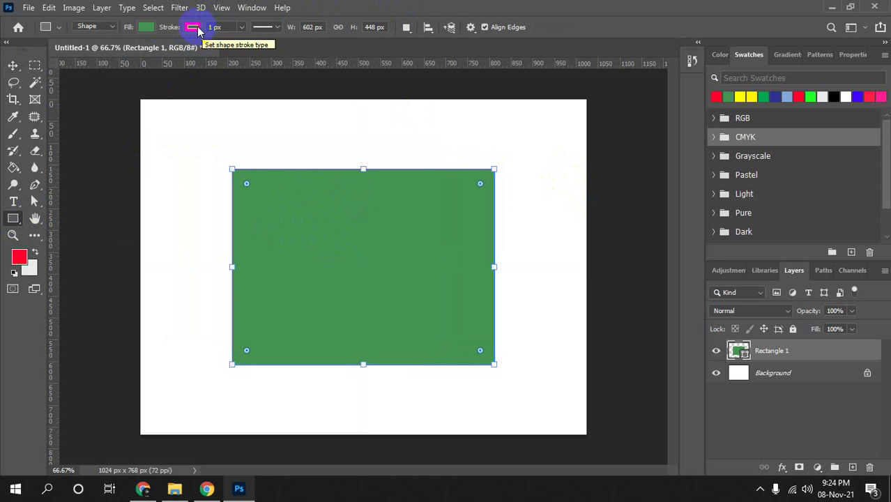
left_click(29, 68)
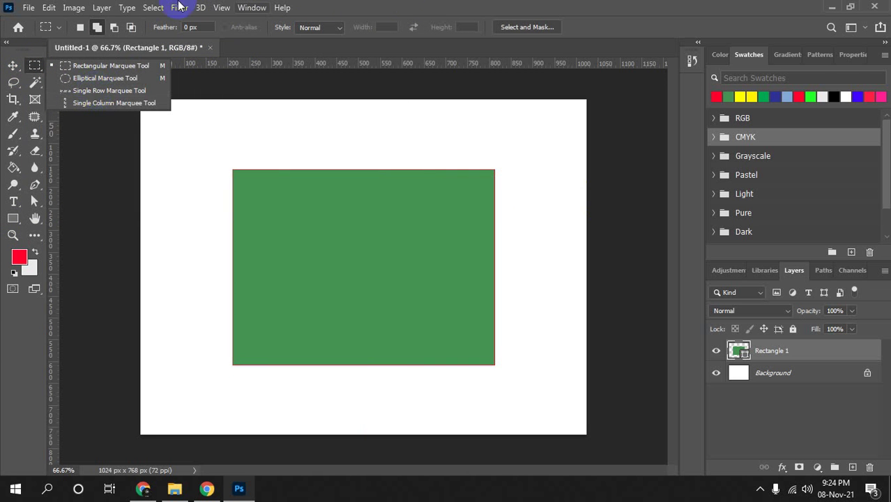
left_click(364, 7)
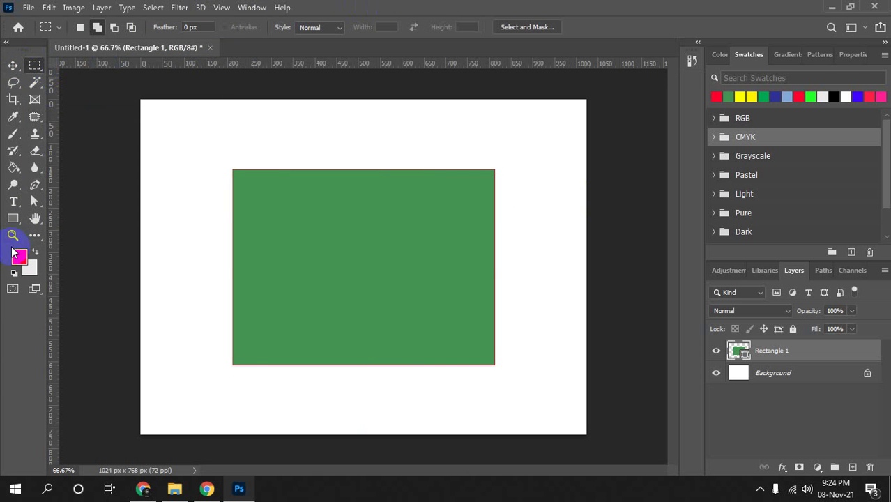
left_click(12, 218)
Thicken the red stroke to 24.94 px, set fill to No Color, and add a layer.
left_click(242, 27)
left_click_drag(241, 42, 266, 43)
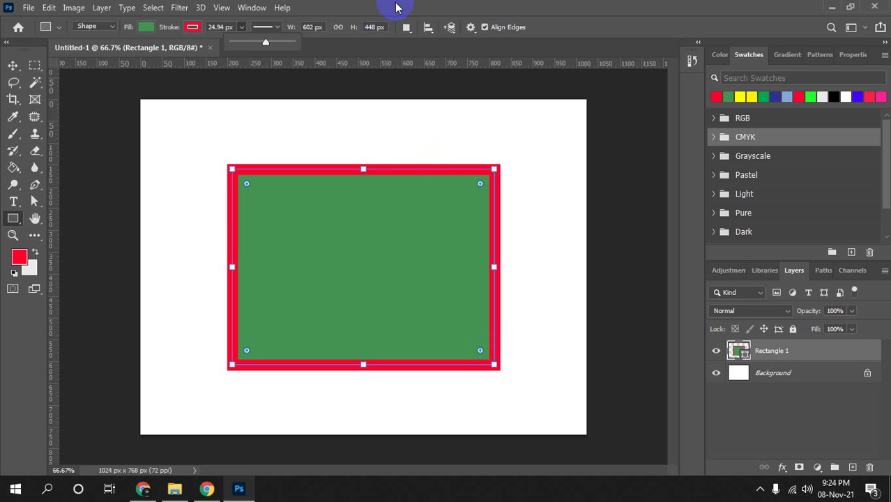
left_click(146, 28)
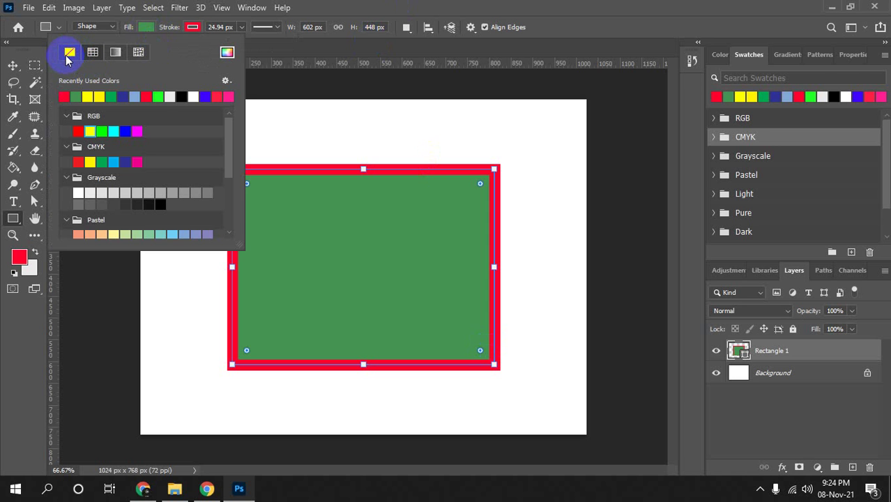
left_click(69, 55)
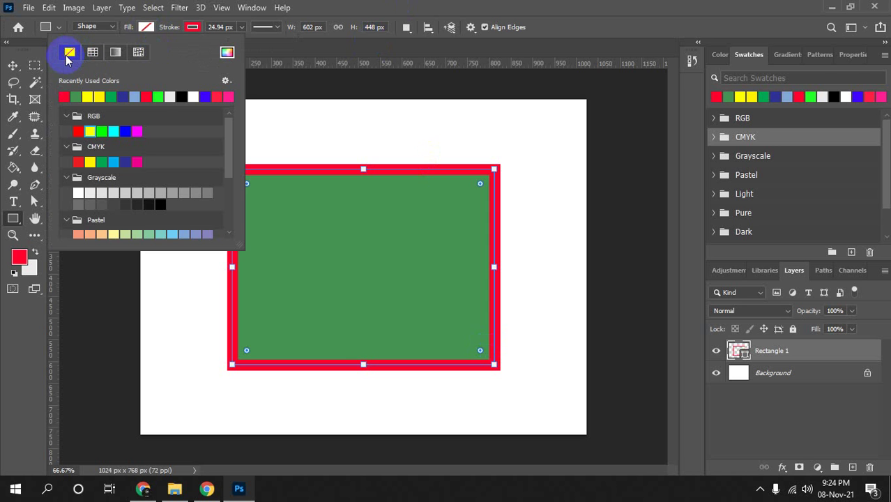
left_click(540, 6)
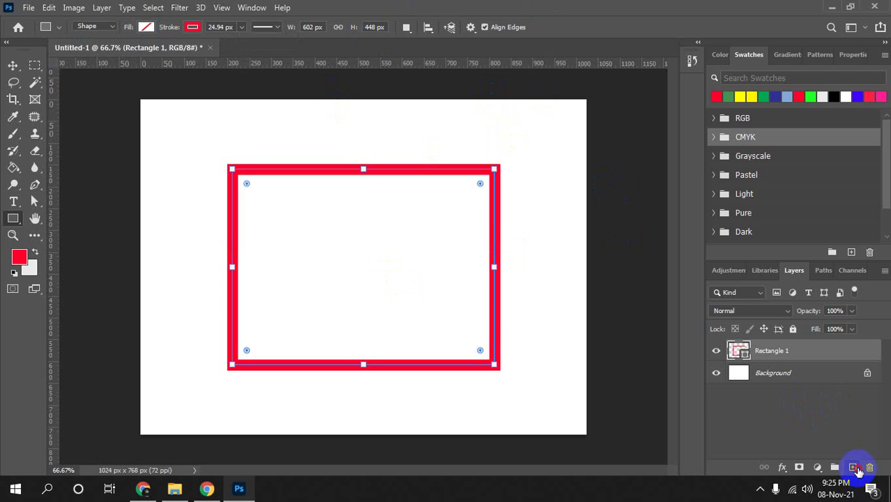
left_click(852, 467)
Draw a circular Elliptical Marquee selection on Layer 1 and fill it yellow.
left_click(30, 67)
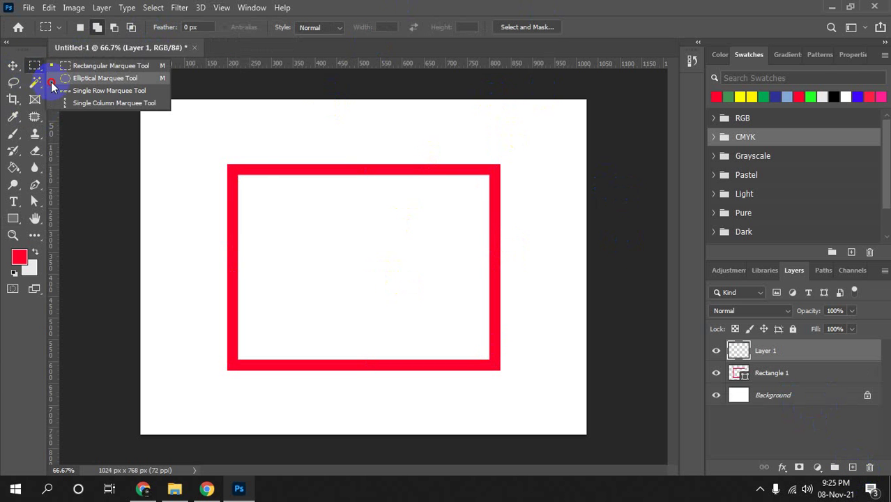
left_click(105, 78)
mouse_move(183, 130)
left_mouse_down()
mouse_move(325, 301)
mouse_move(344, 288)
left_mouse_up()
left_click(751, 94)
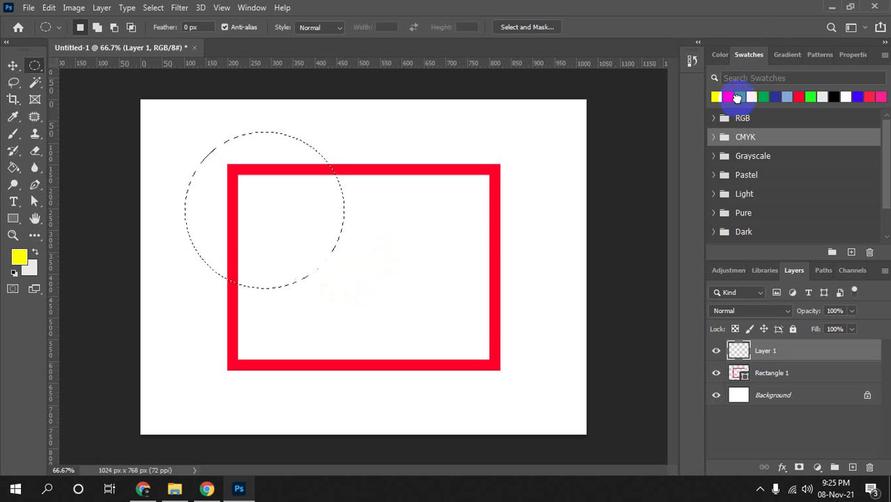
key("alt+BackSpace")
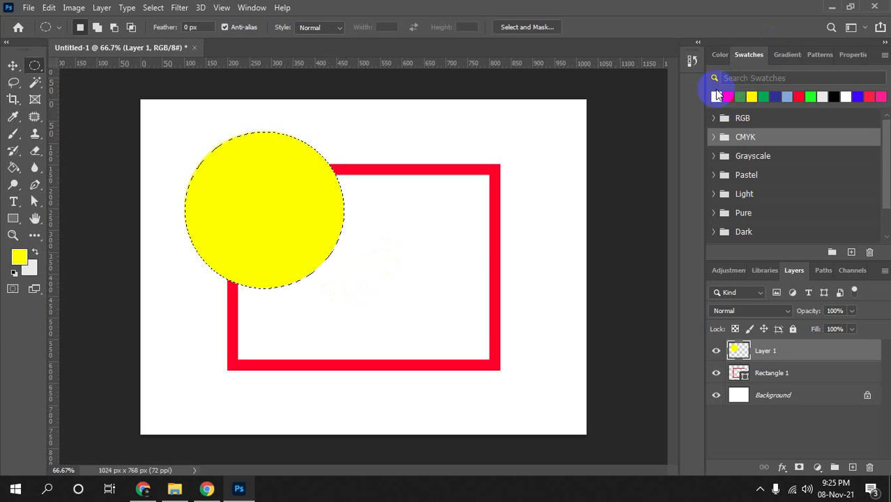
key("ctrl+d")
Move the yellow circle beneath the rectangle, then delete its Layer 1.
key("v")
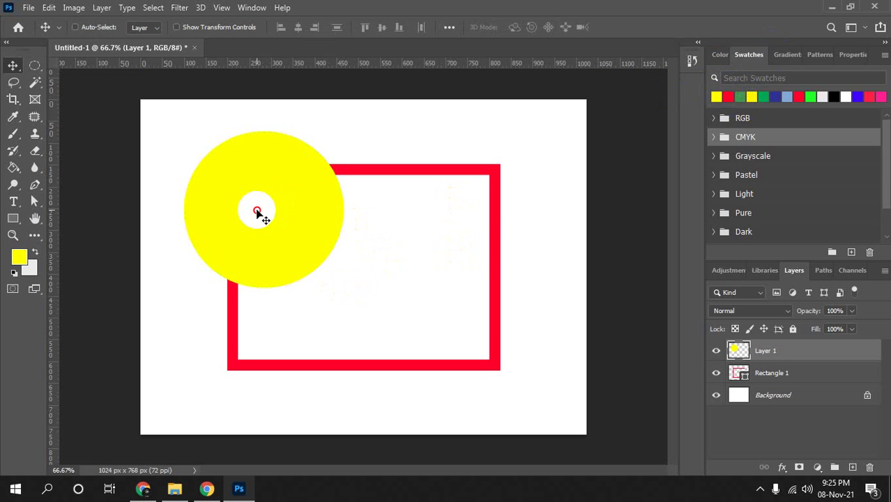
mouse_move(264, 214)
left_mouse_down()
mouse_move(407, 338)
mouse_move(189, 342)
mouse_move(207, 187)
mouse_move(459, 235)
mouse_move(455, 199)
mouse_move(326, 258)
mouse_move(509, 214)
mouse_move(483, 185)
mouse_move(477, 248)
left_mouse_up()
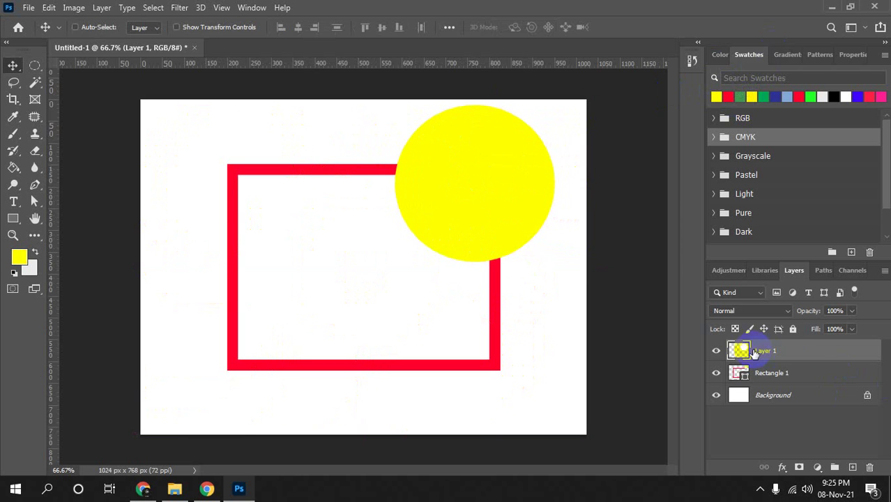
mouse_move(762, 349)
left_mouse_down()
mouse_move(785, 360)
mouse_move(784, 385)
left_mouse_up()
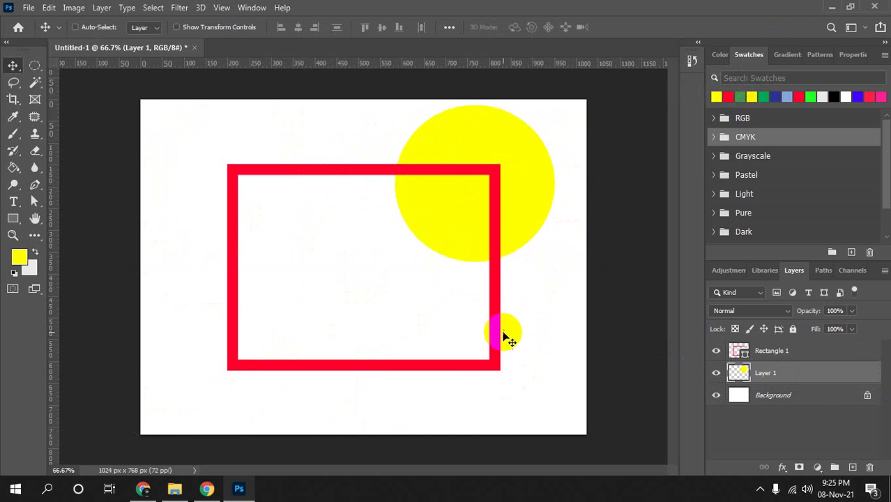
mouse_move(496, 327)
left_mouse_down()
mouse_move(492, 313)
mouse_move(471, 334)
mouse_move(303, 391)
mouse_move(268, 355)
mouse_move(360, 318)
mouse_move(426, 306)
mouse_move(493, 367)
left_mouse_up()
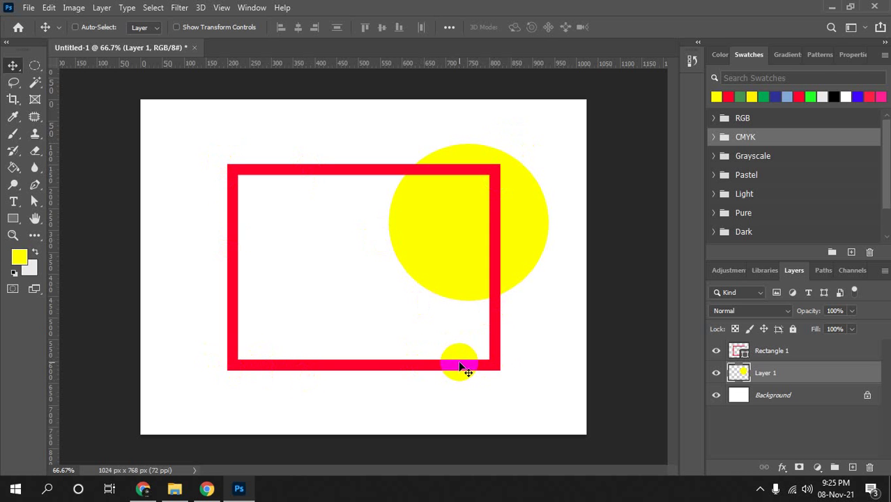
left_click_drag(790, 350, 772, 396)
left_click(770, 382)
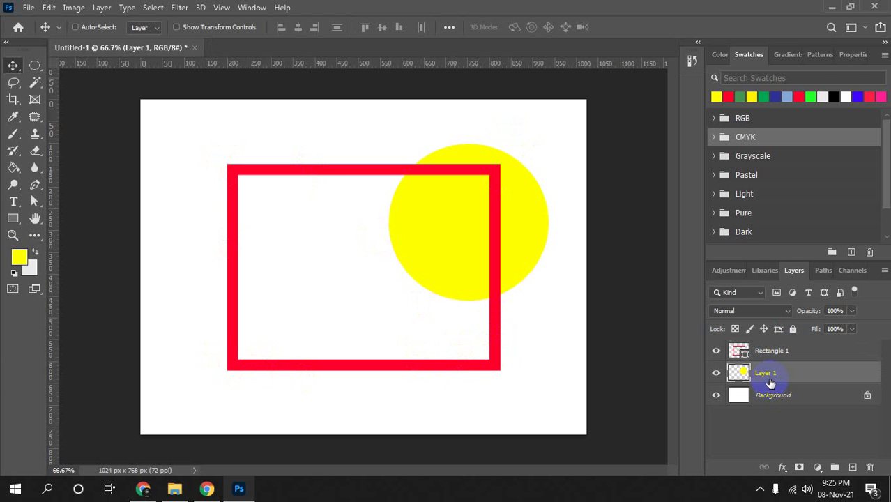
key("Delete")
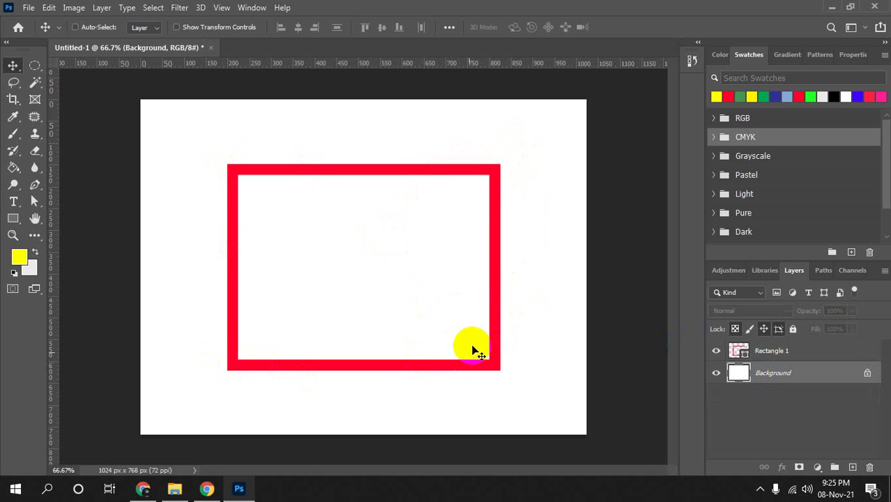
left_click_drag(460, 370, 441, 370)
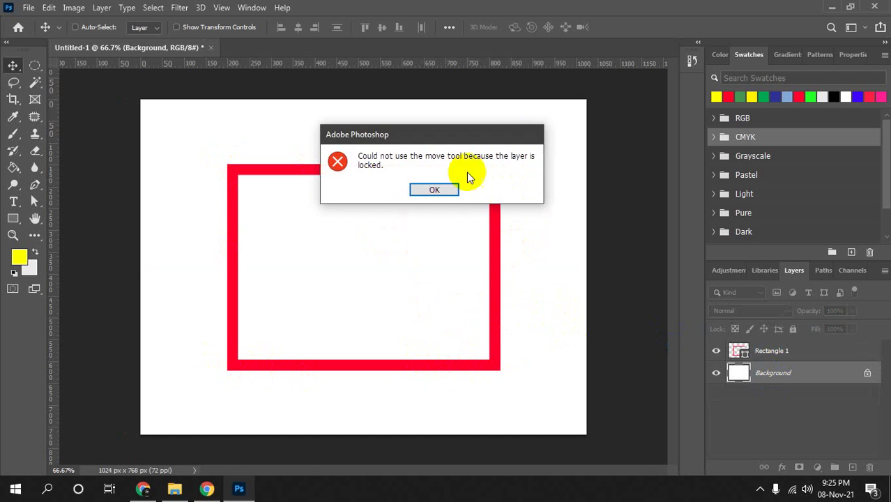
left_click(432, 191)
Switch to Chrome and open a new tab on the Google homepage.
left_click(206, 488)
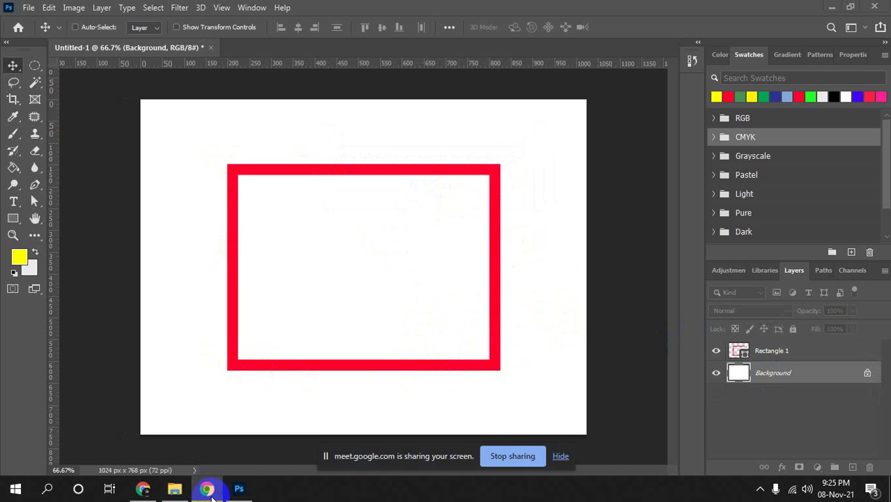
left_click(562, 456)
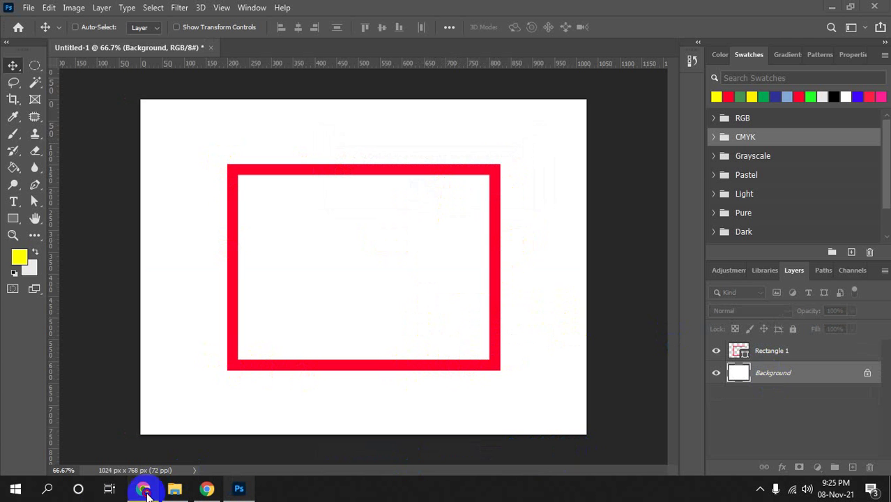
left_click(143, 488)
left_click(176, 11)
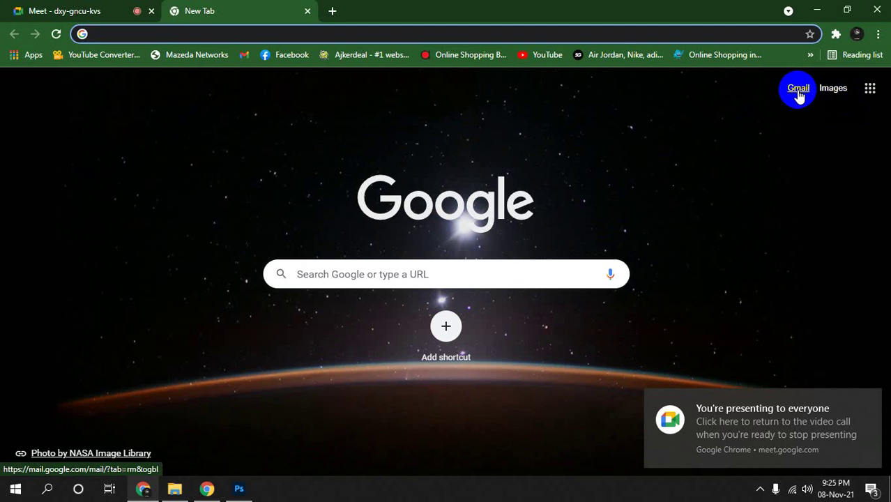
left_click_drag(798, 88, 823, 173)
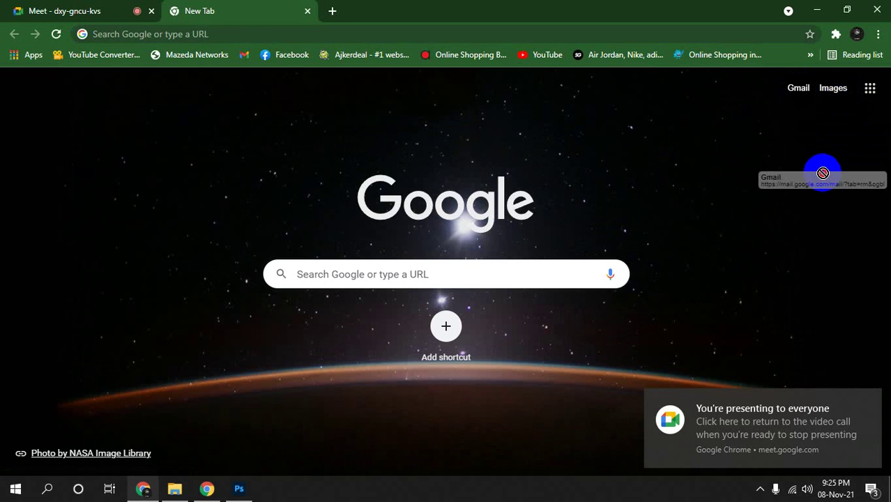
Search Google Images for 'raster vs vector' and preview the Raster (Bitmap) vs Vector image.
left_click(831, 91)
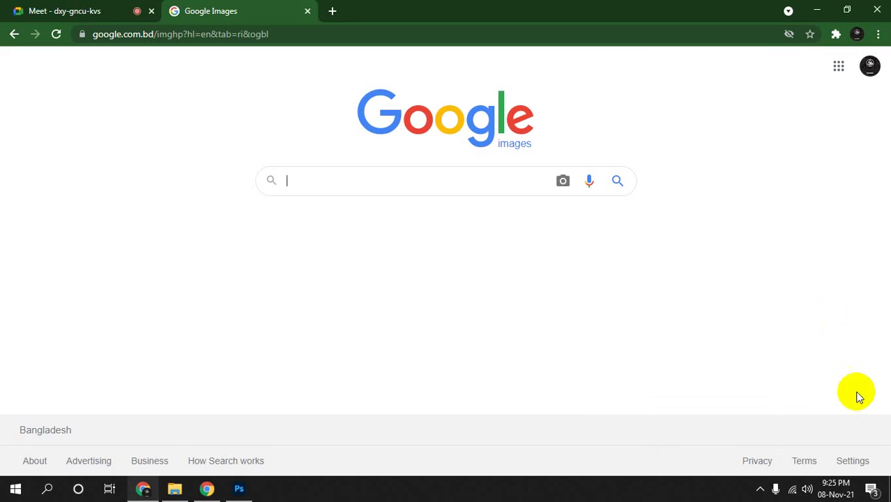
left_click(374, 179)
type("R")
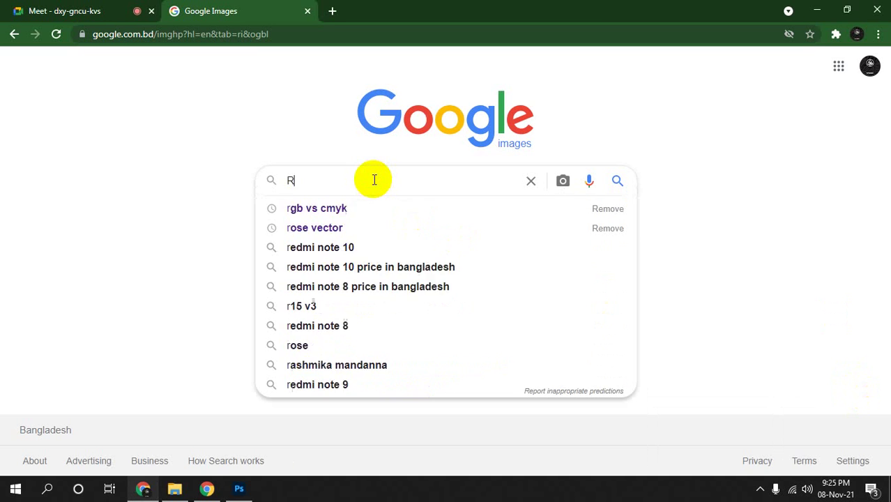
type("aster")
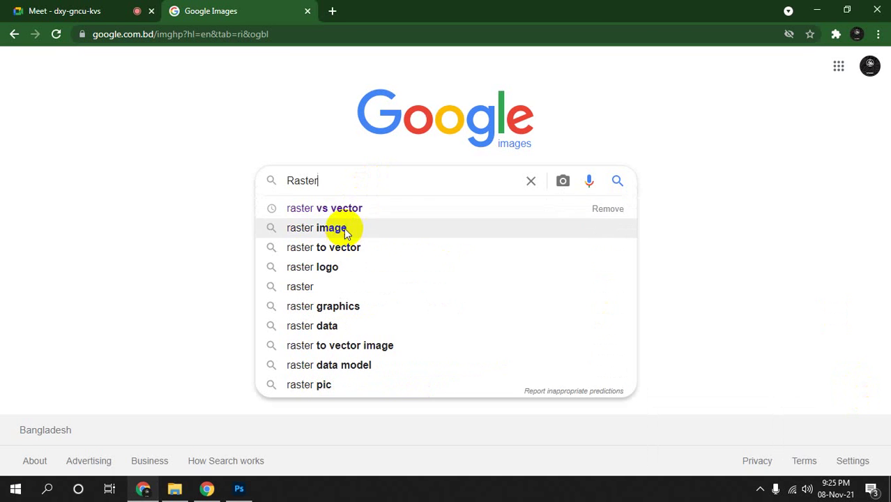
left_click(348, 208)
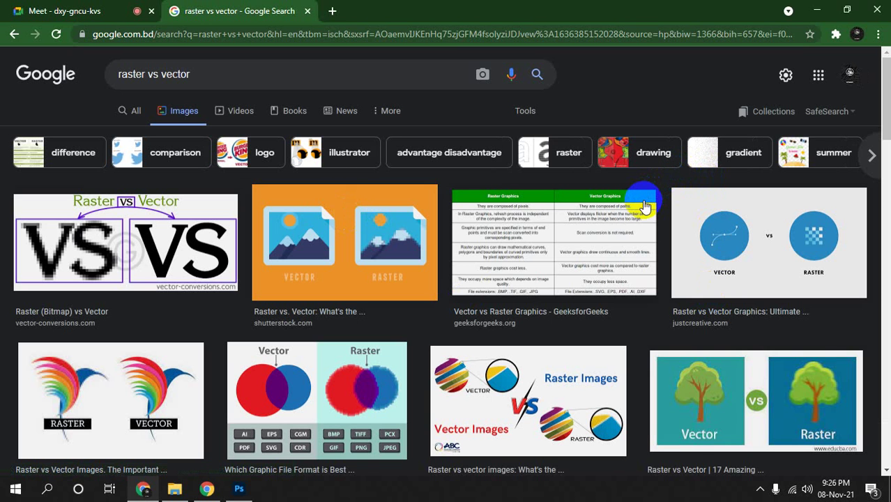
scroll(644, 206, "down", 3)
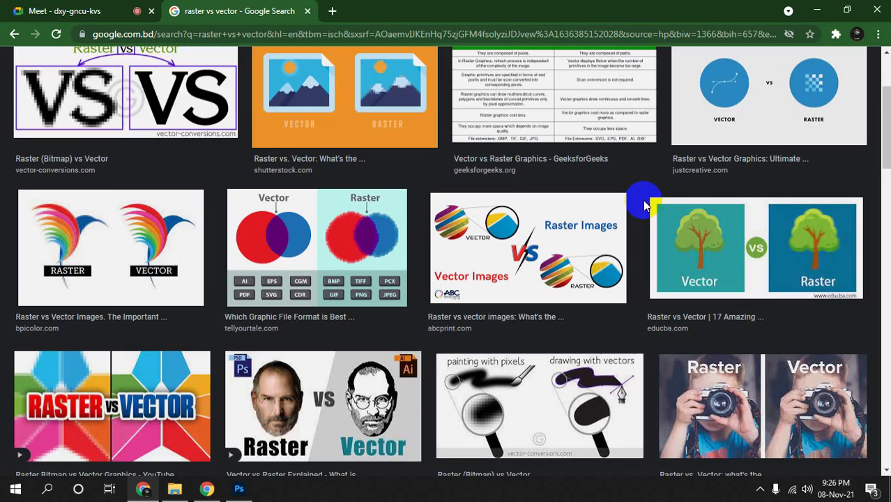
left_click(516, 351)
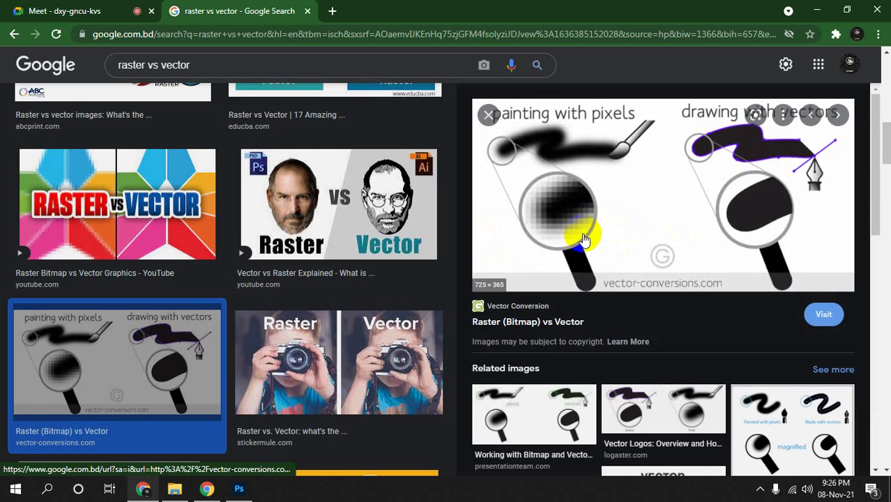
right_click(612, 184)
Open vector_vs_raster.jpg full size in a new tab, then return to the image results.
left_click(669, 322)
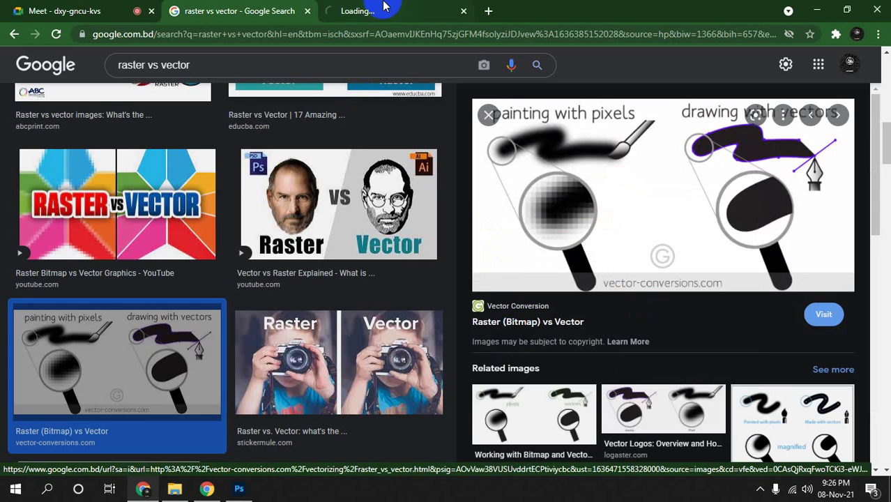
left_click(382, 8)
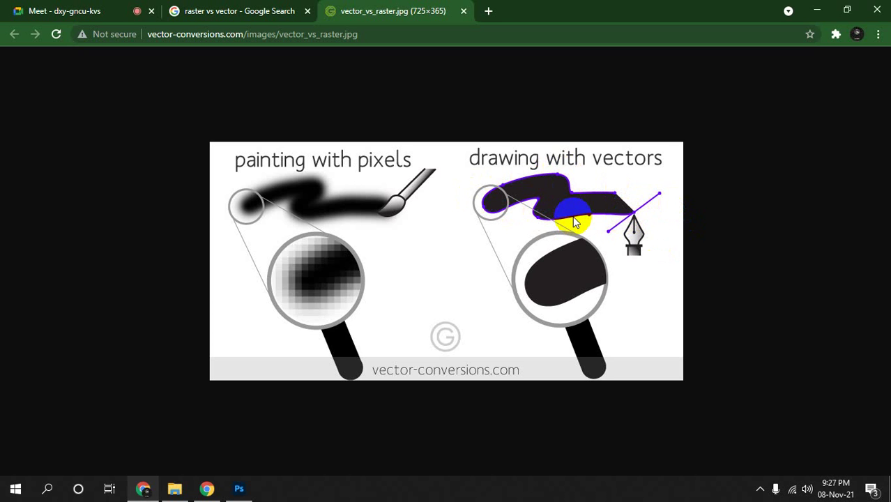
left_click(244, 8)
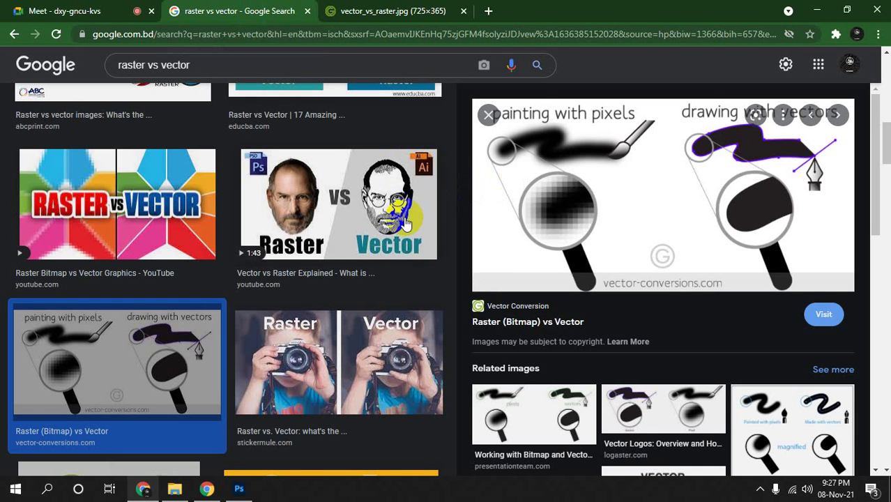
Preview the Vector vs Raster circles image and view it full size in a new tab.
scroll(406, 223, "up", 2)
scroll(369, 282, "up", 3)
left_click(304, 284)
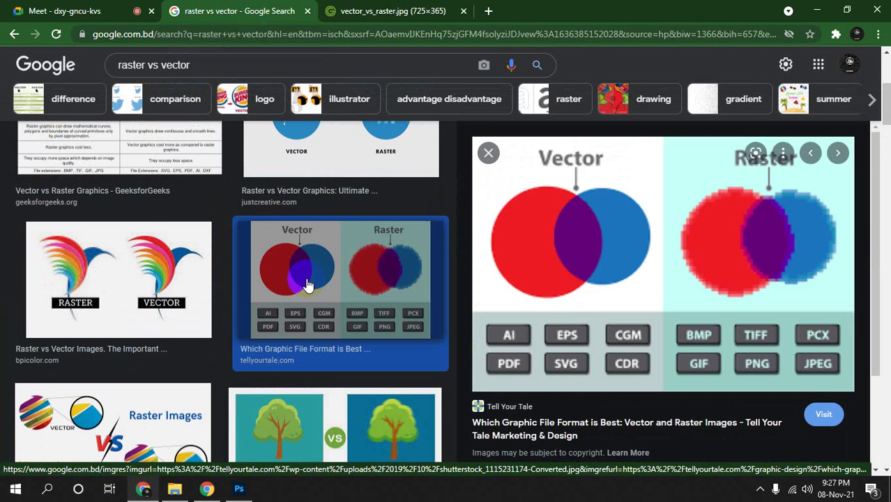
right_click(621, 292)
left_click(725, 174)
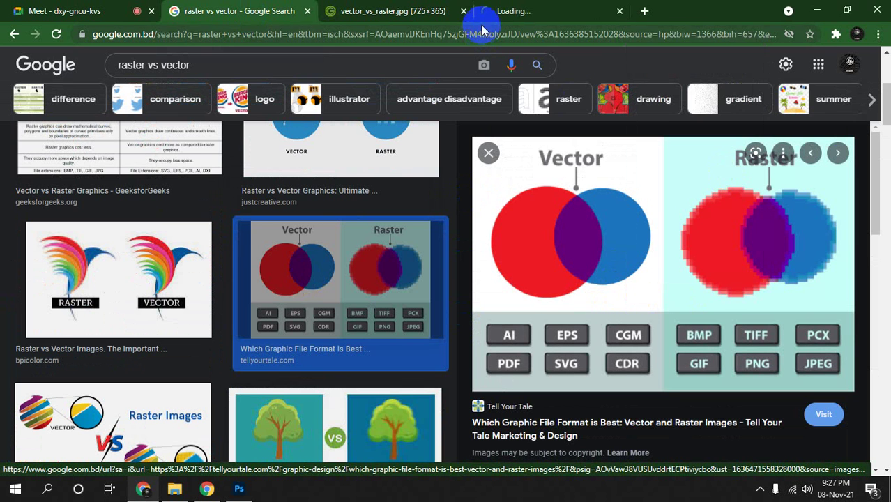
left_click(533, 10)
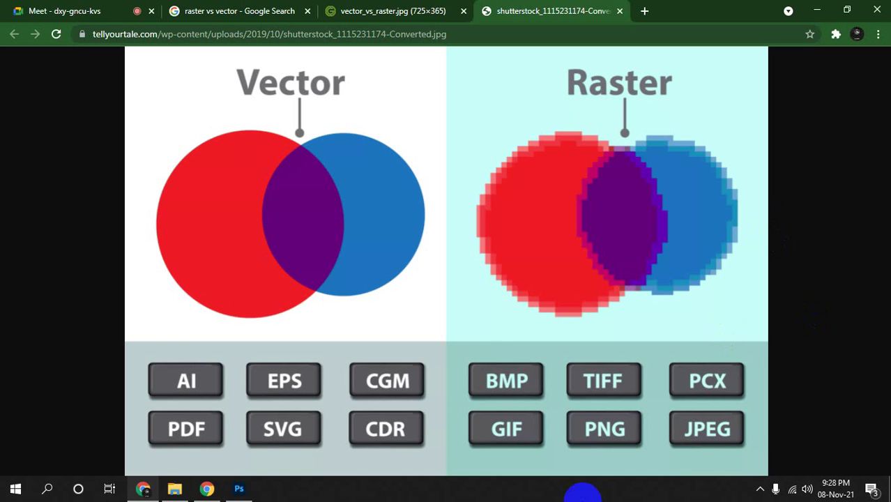
In Photoshop, delete the Rectangle 1 layer and add a new empty Layer 1.
left_click(237, 489)
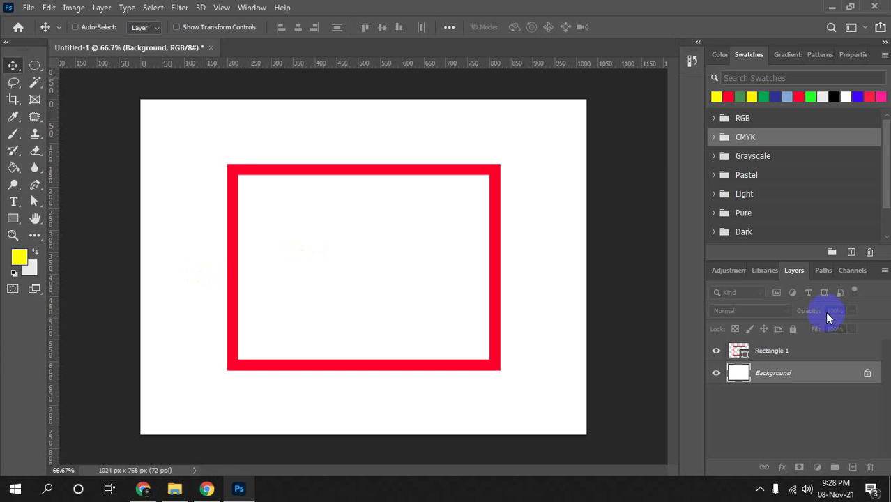
left_click(786, 352)
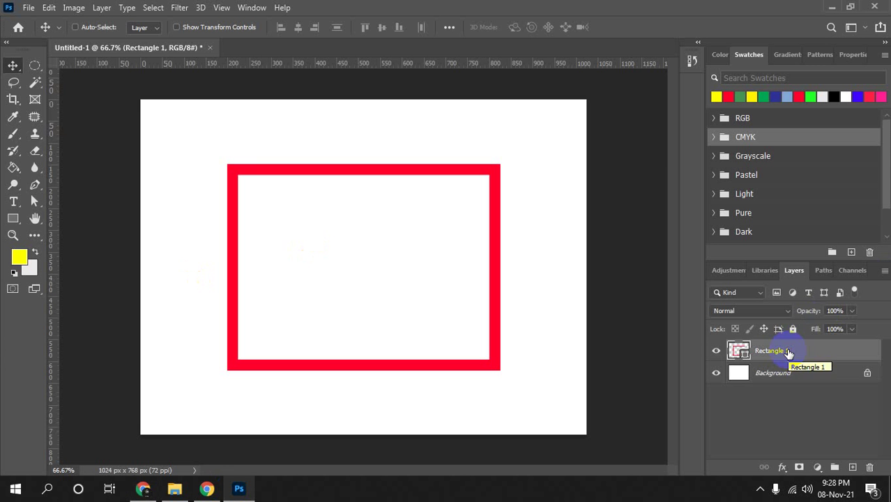
key("Delete")
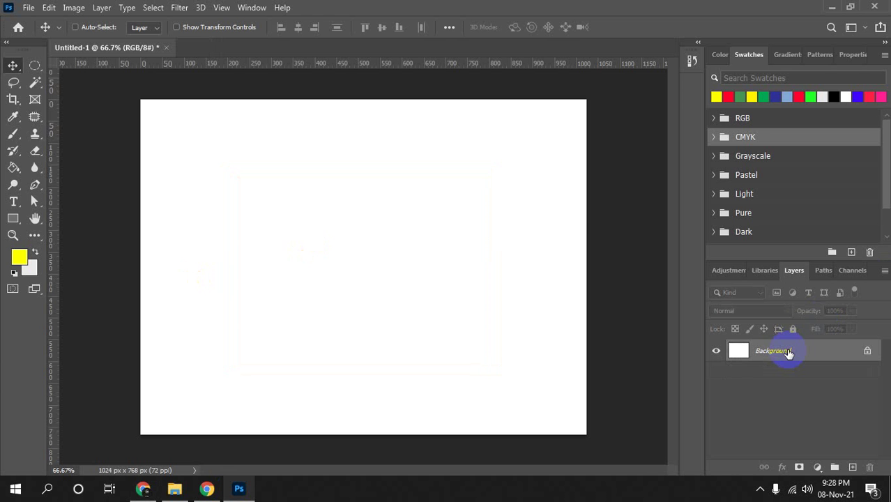
key("ctrl+shift+n")
key("Return")
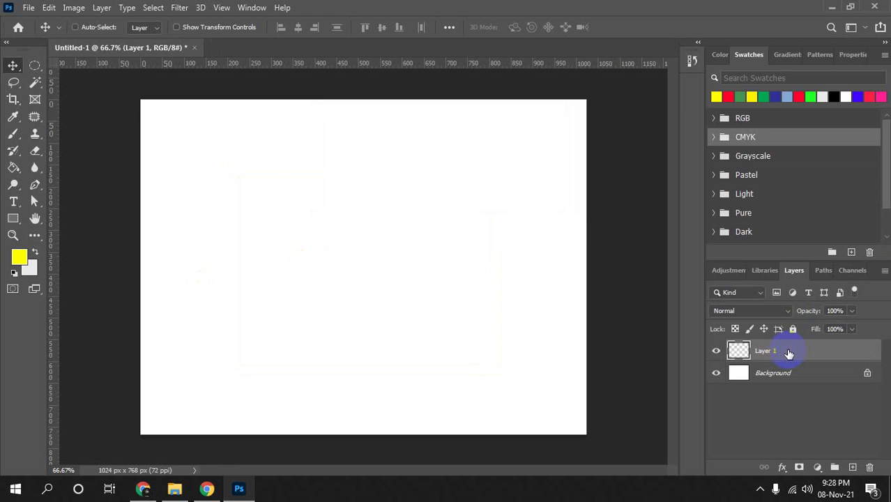
Make a circular marquee selection on Layer 1, fill it red, and move it left.
left_click(35, 65)
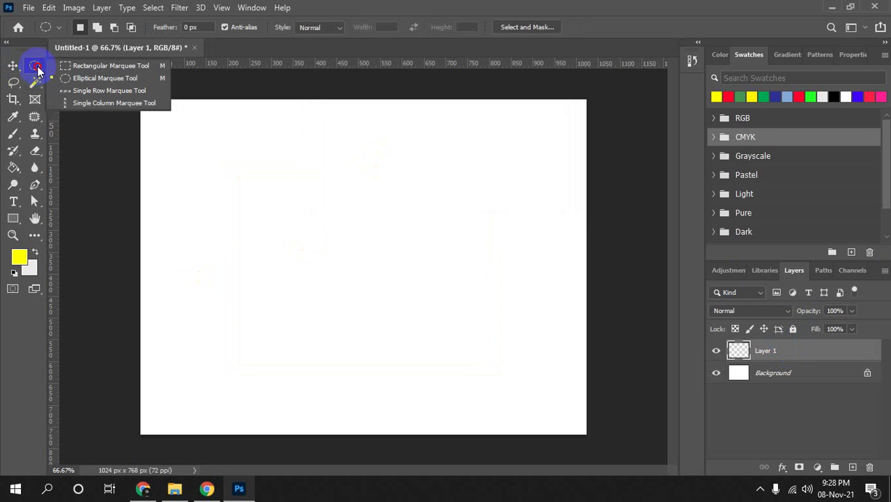
left_click(66, 78)
left_click_drag(245, 195, 414, 328)
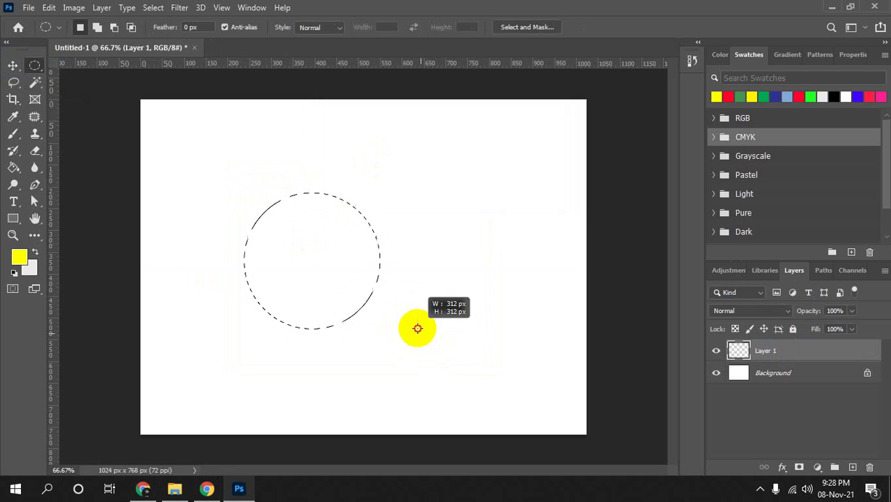
left_click(799, 97)
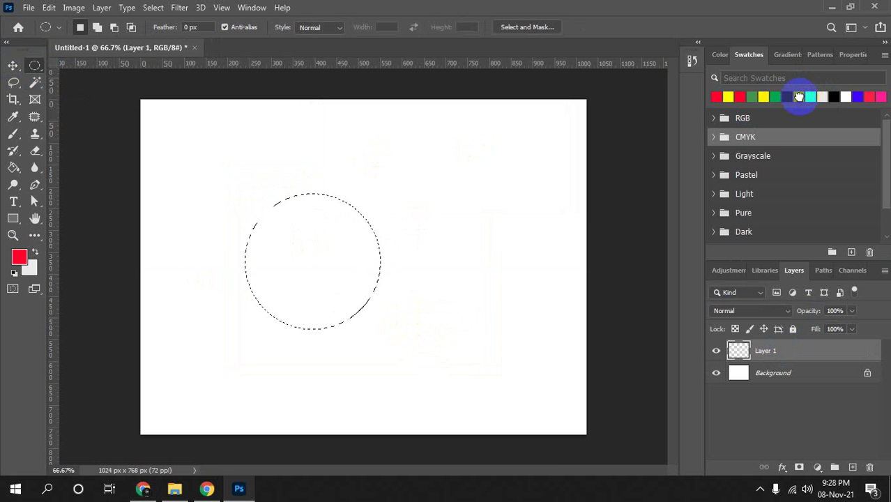
key("alt+BackSpace")
key("ctrl+d")
key("v")
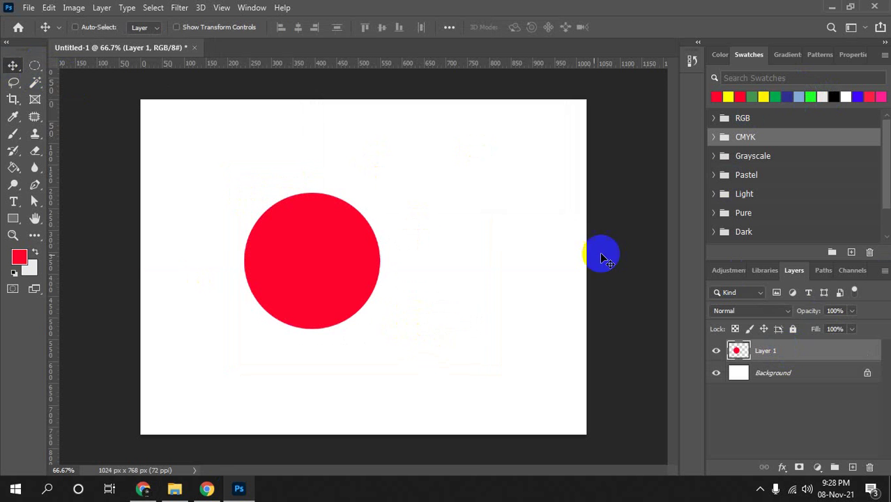
left_click_drag(333, 281, 274, 276)
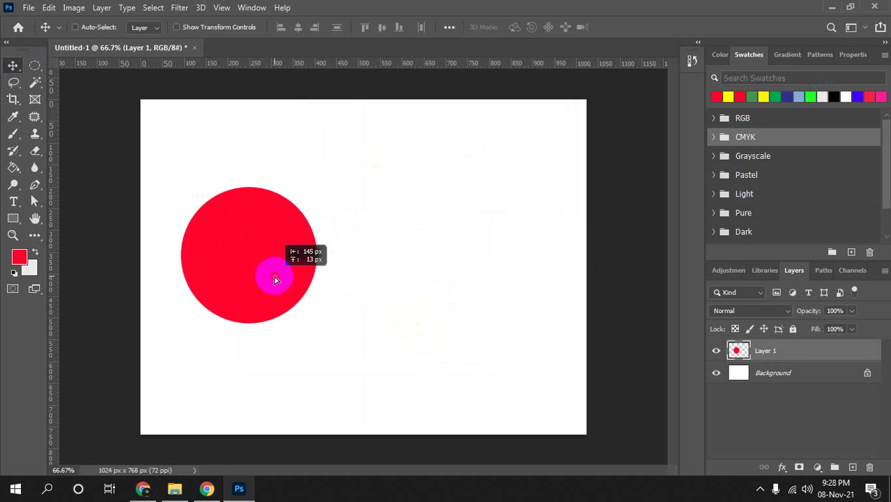
Draw a 299 px red Ellipse shape on the right, aligned with the left circle.
left_click(14, 219)
left_click(67, 243)
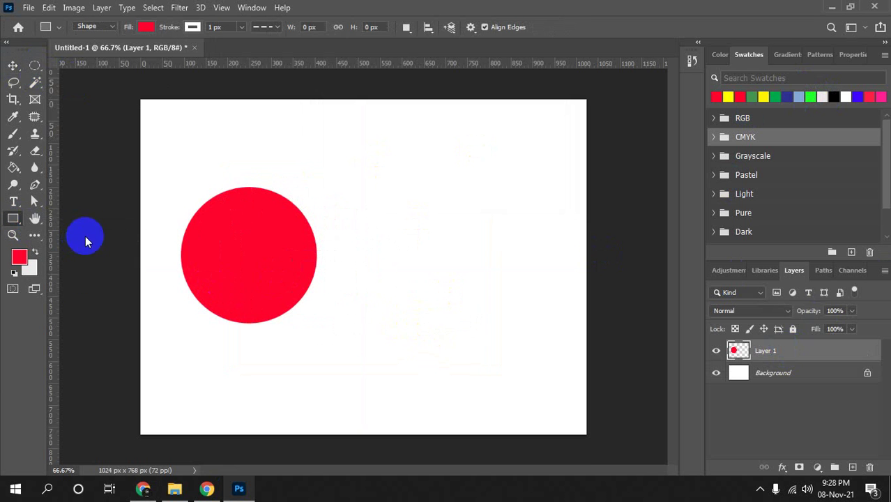
left_click_drag(405, 194, 543, 326)
key("v")
left_click_drag(462, 294, 437, 291)
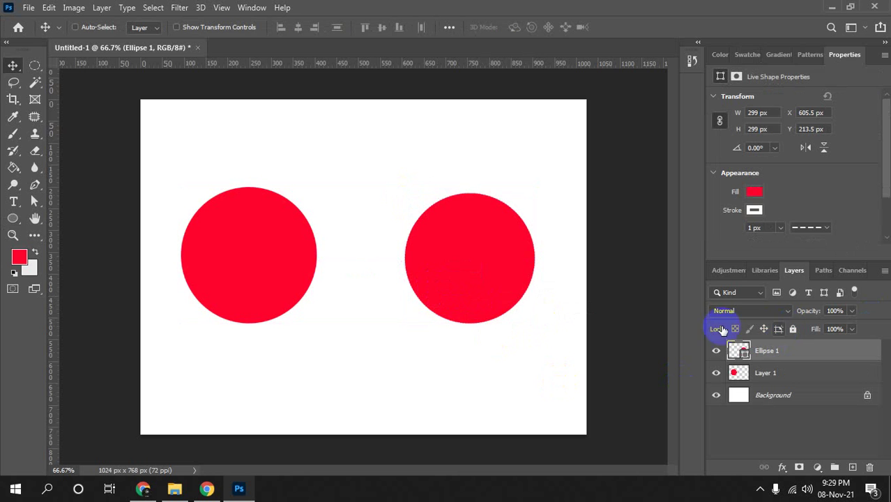
Shrink Layer 1's red pixel circle to 32 px, then enlarge it to about 406 px.
left_click(734, 372)
left_click_drag(734, 372, 743, 377)
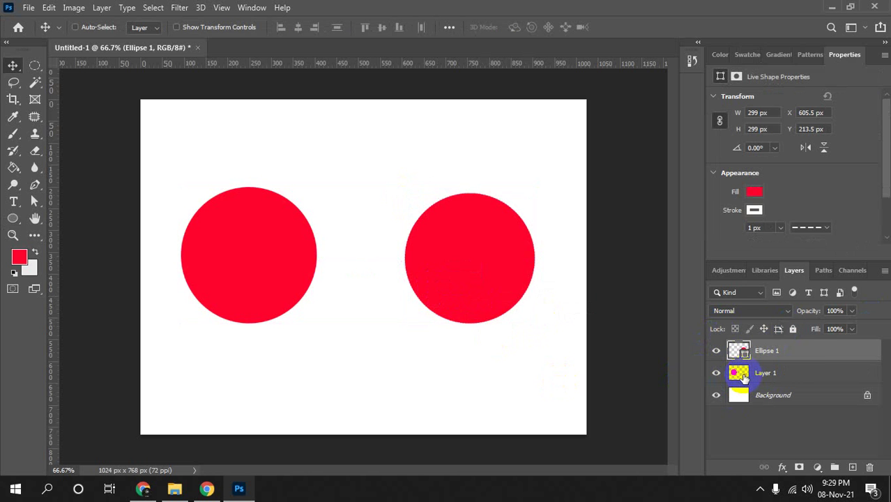
left_click(779, 373)
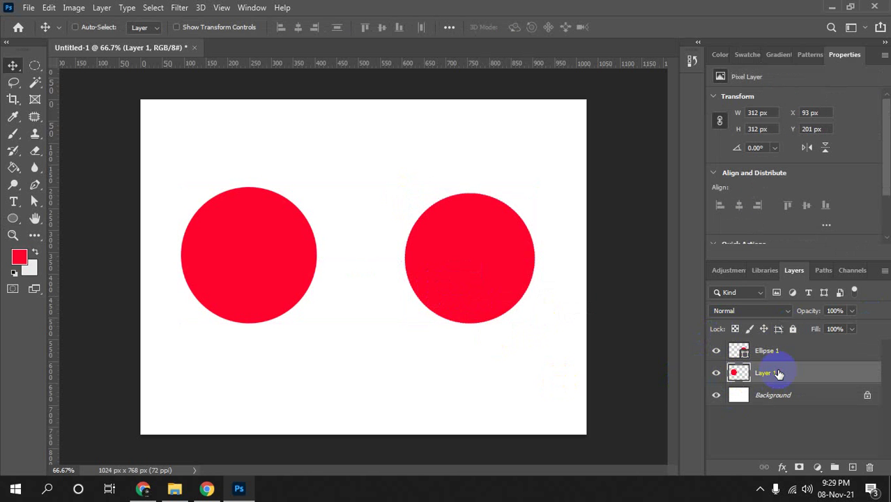
key("ctrl+t")
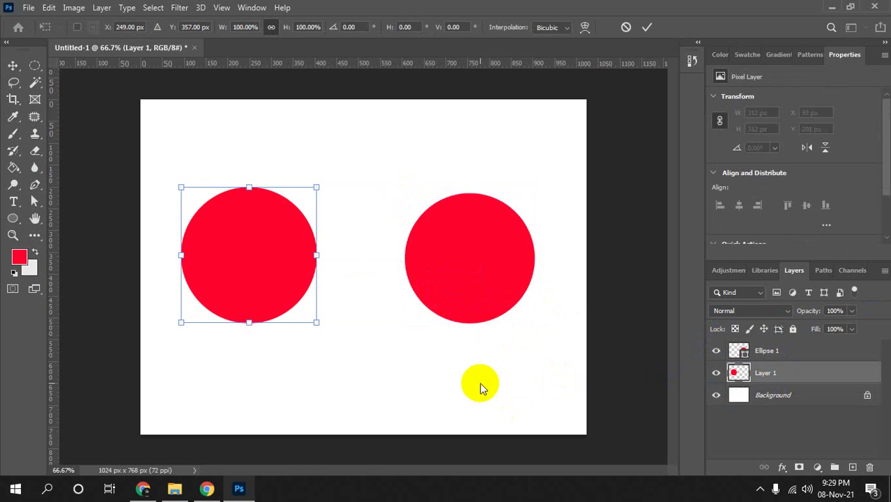
left_click_drag(316, 323, 261, 260)
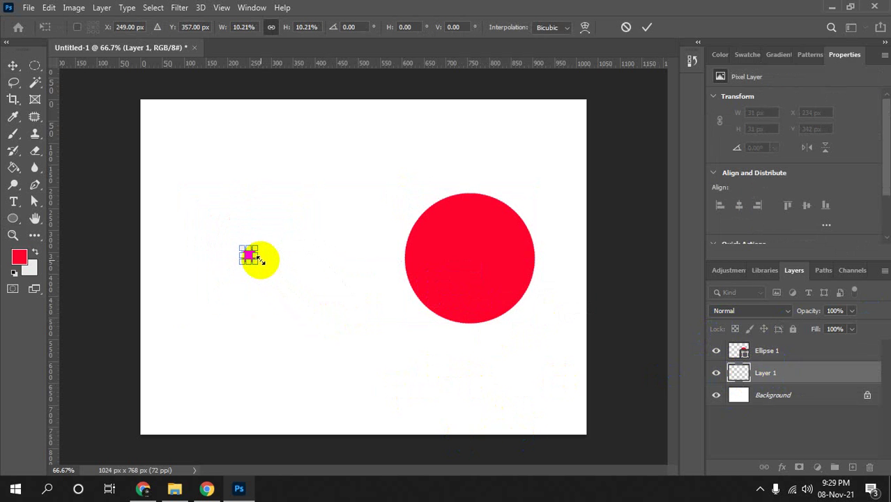
key("Return")
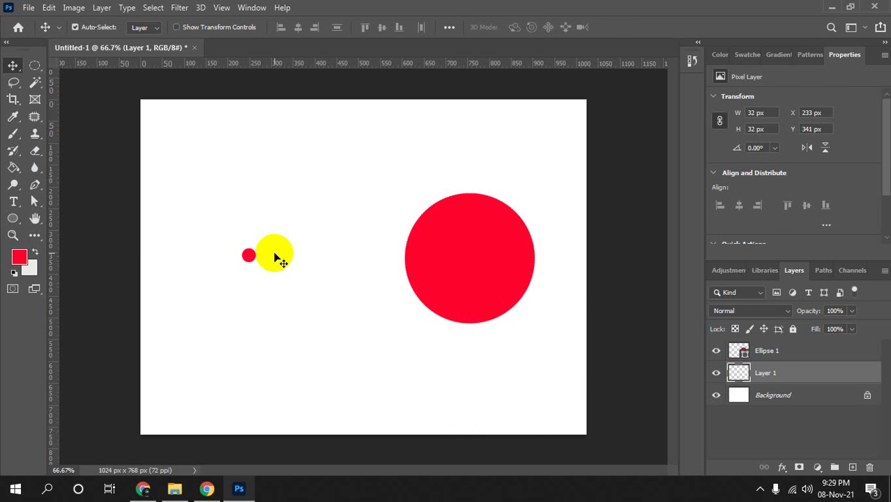
key("ctrl+t")
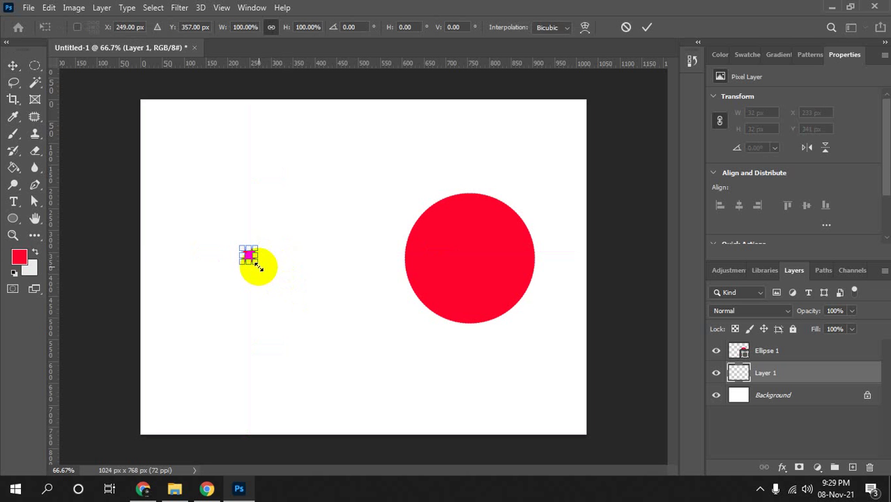
mouse_move(258, 265)
left_mouse_down()
mouse_move(399, 388)
mouse_move(356, 325)
left_mouse_up()
key("Return")
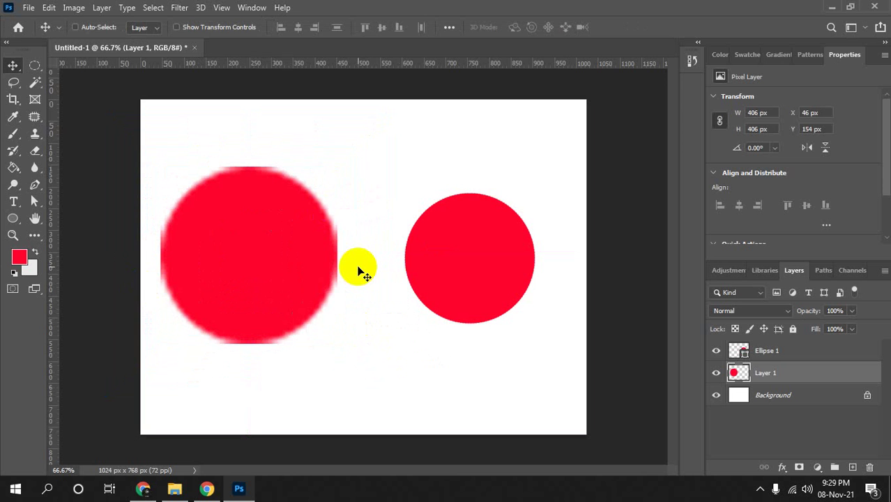
Shrink the Ellipse 1 shape tiny, then enlarge it to about 518 px with crisp edges.
left_click(788, 350)
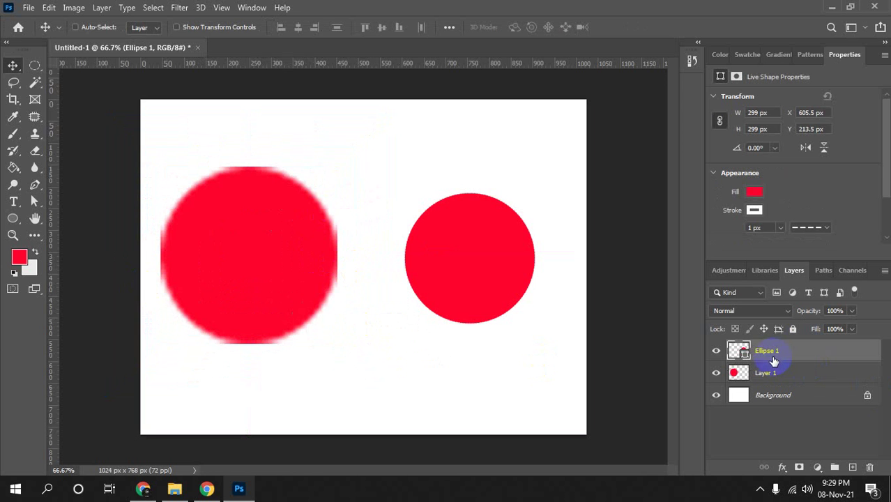
key("ctrl+t")
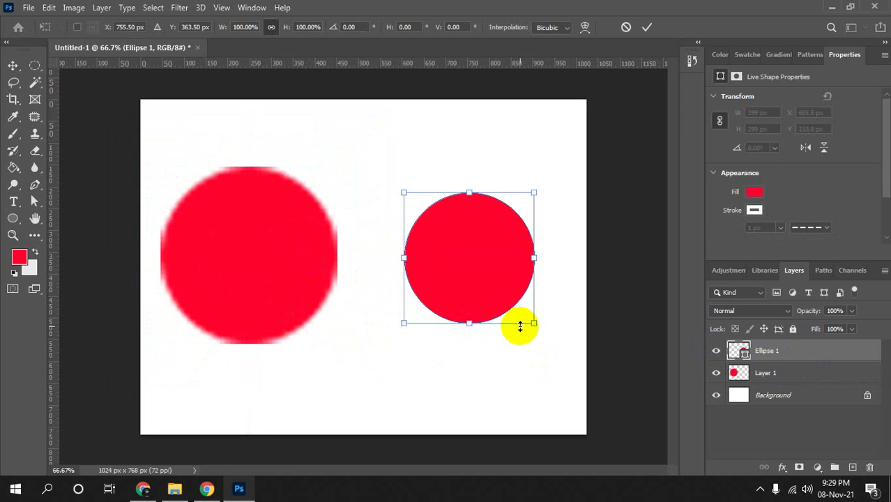
left_click_drag(533, 323, 472, 262)
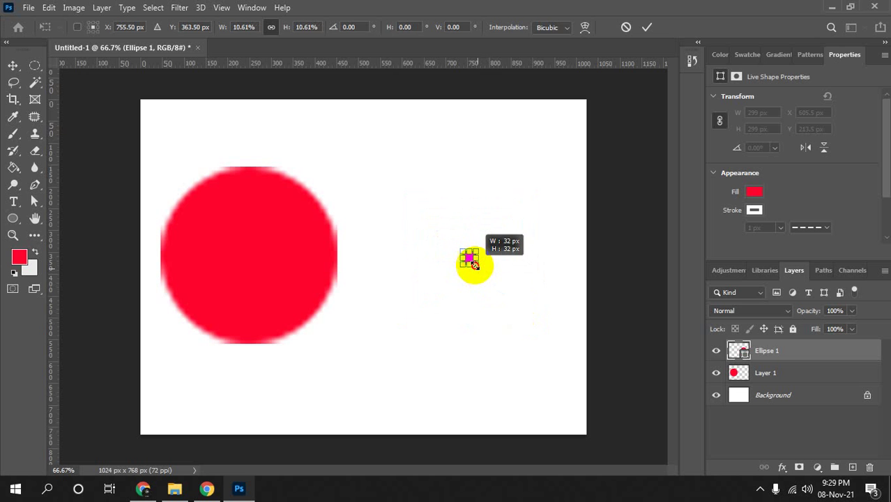
key("Return")
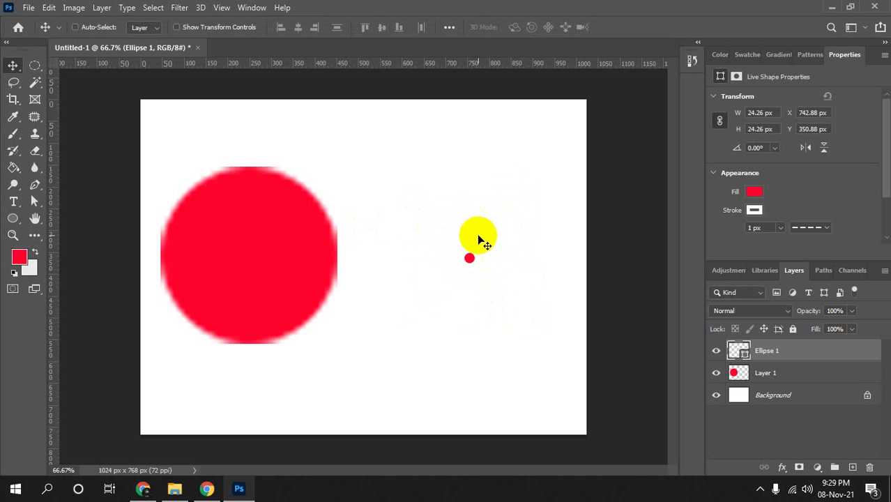
key("ctrl+t")
left_click_drag(475, 263, 587, 375)
key("Return")
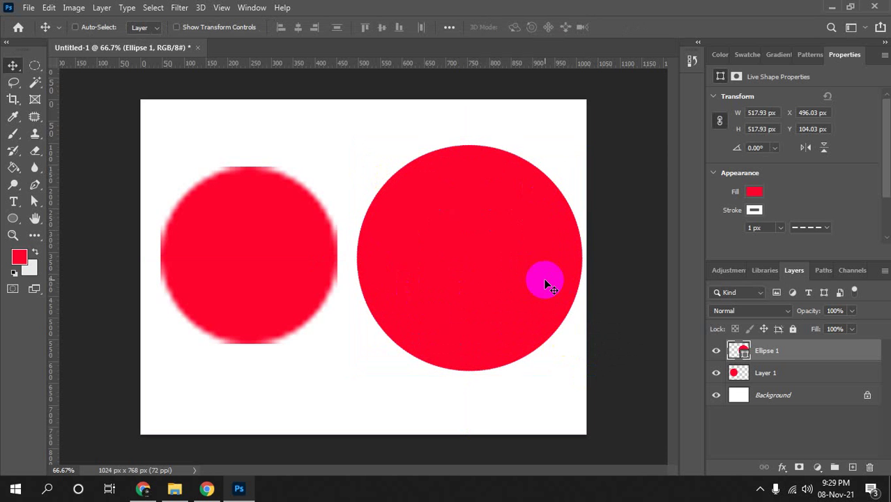
Reposition the vector circle up and left to X 480.03, Y 98.03 px.
left_click_drag(545, 280, 540, 285)
key("Up")
key("Up")
key("Up")
key("Up")
key("Up")
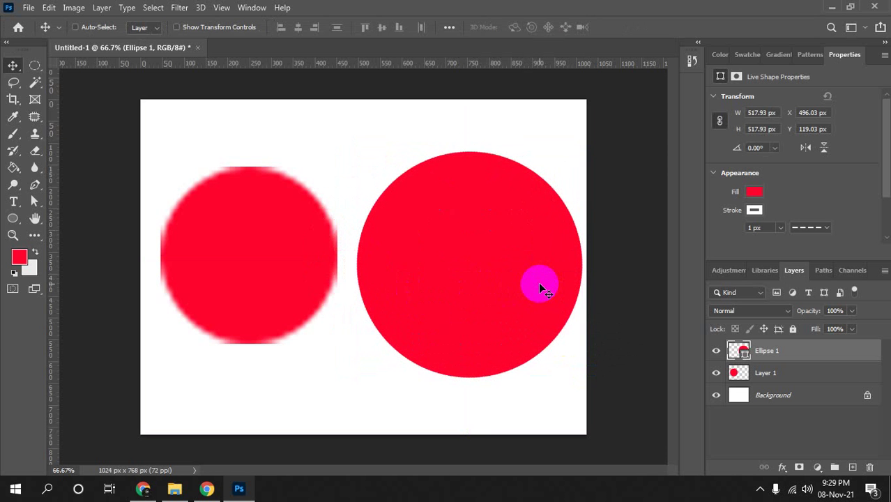
key("Left")
key("Left")
key("Left")
key("Left")
key("Left")
key("Left")
key("Left")
key("Left")
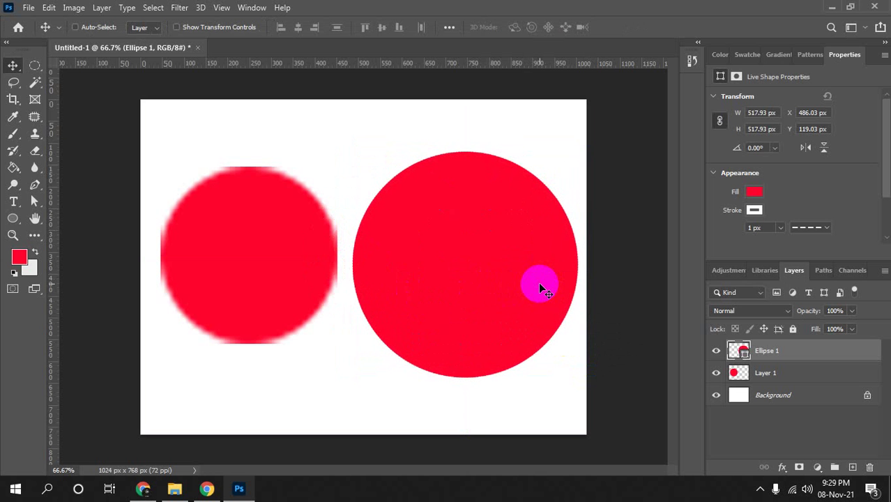
key("Up")
key("Up")
key("Up")
key("Up")
key("Left")
key("Left")
key("Left")
key("Left")
key("Left")
key("Left")
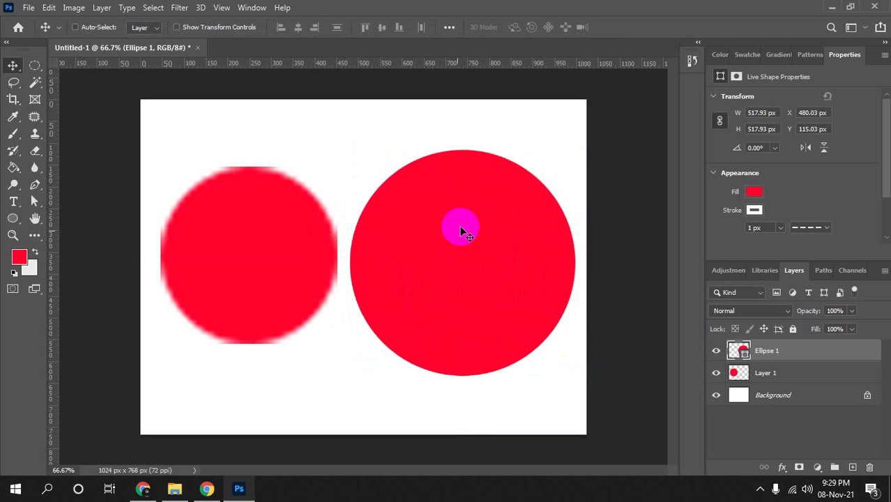
left_click_drag(458, 255, 455, 242)
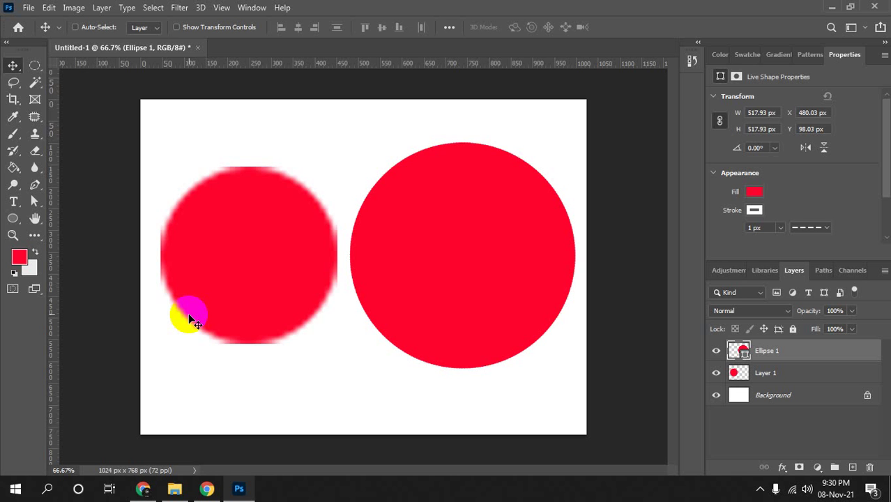
Set the Ellipse 1 stroke to No Color in the Properties panel.
left_click(755, 210)
left_click(717, 235)
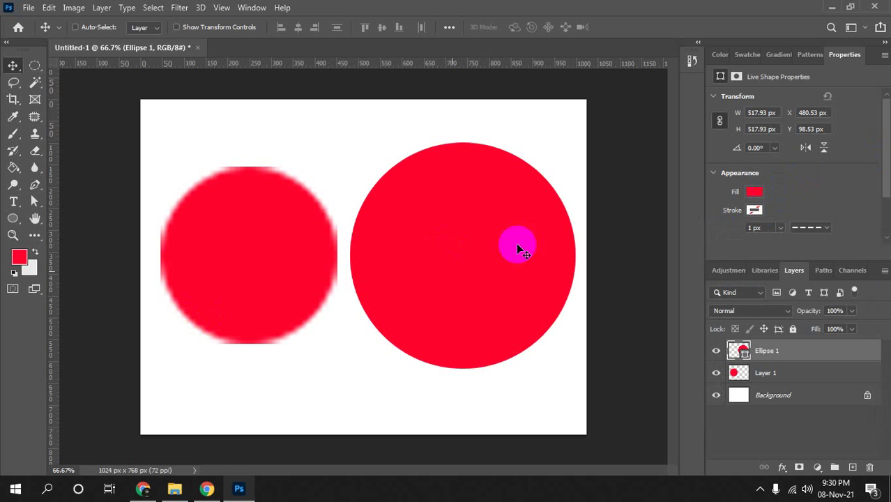
left_click(573, 258)
Delete the blurred Layer 1 and move the vector circle toward the canvas centre.
left_click(767, 374)
key("Delete")
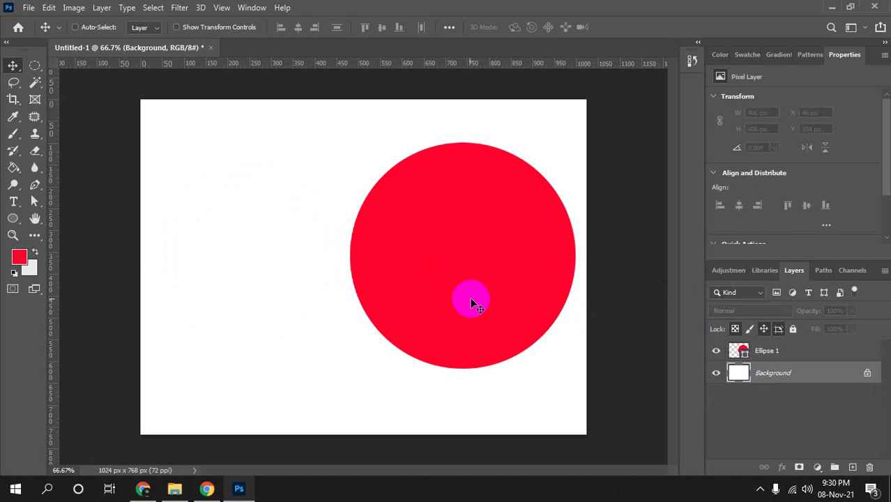
mouse_move(470, 297)
left_mouse_down()
mouse_move(262, 321)
mouse_move(360, 272)
left_mouse_up()
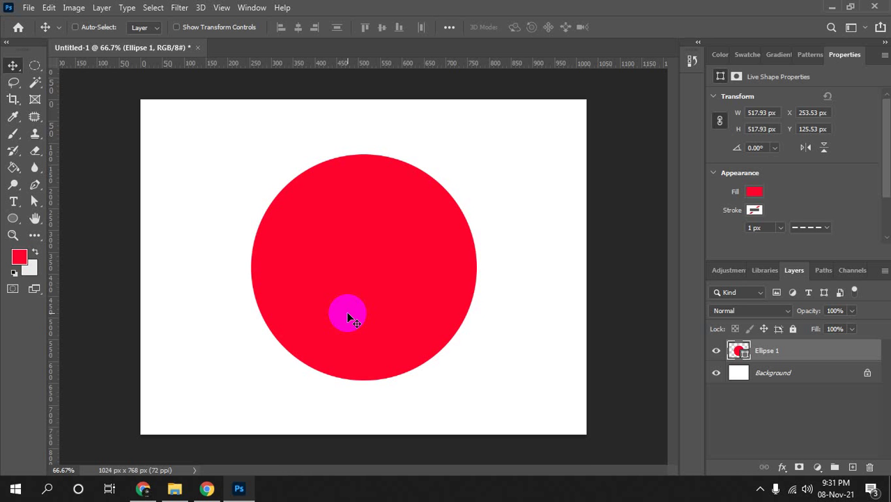
Set the Ellipse 1 fill to No Color, leaving the circle invisible.
left_click(17, 222)
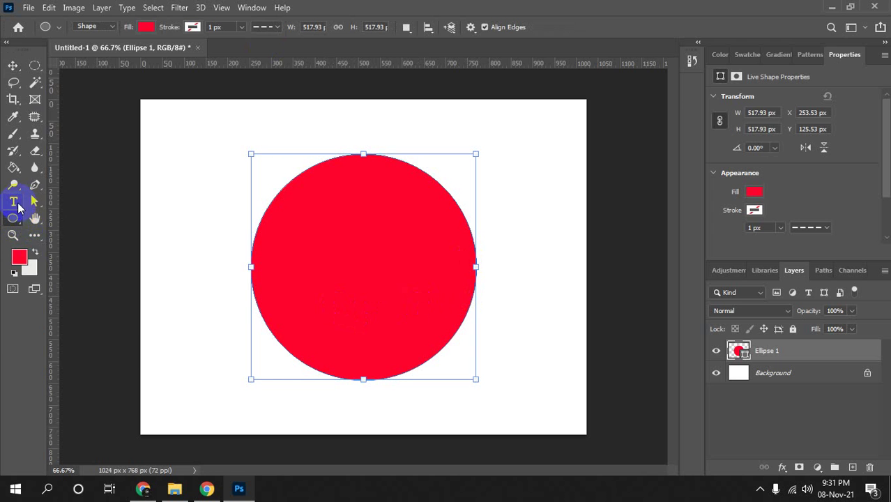
left_click(145, 28)
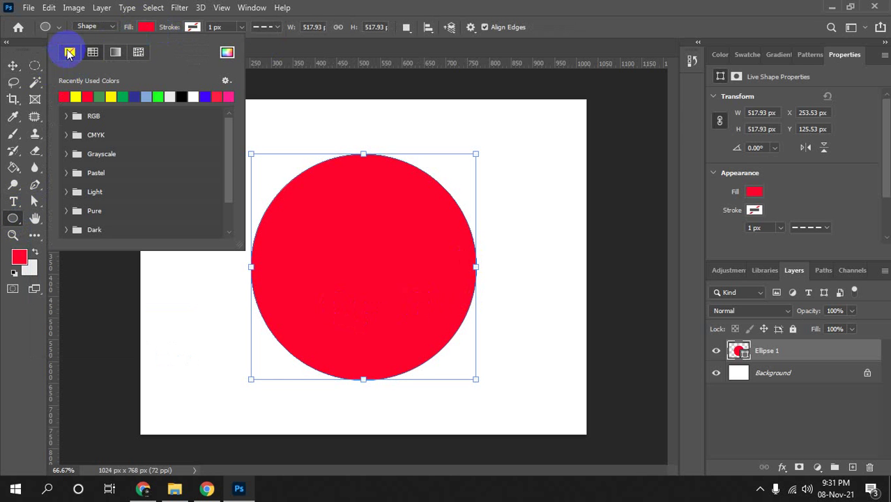
left_click(70, 54)
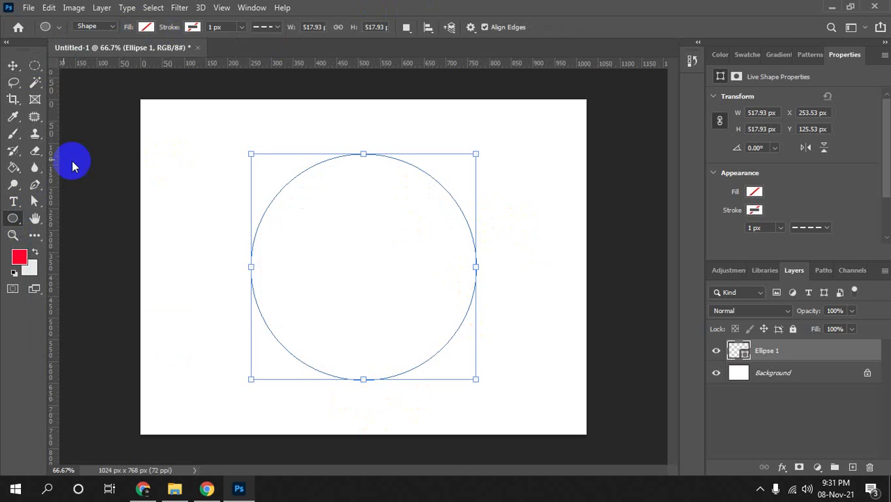
left_click(13, 66)
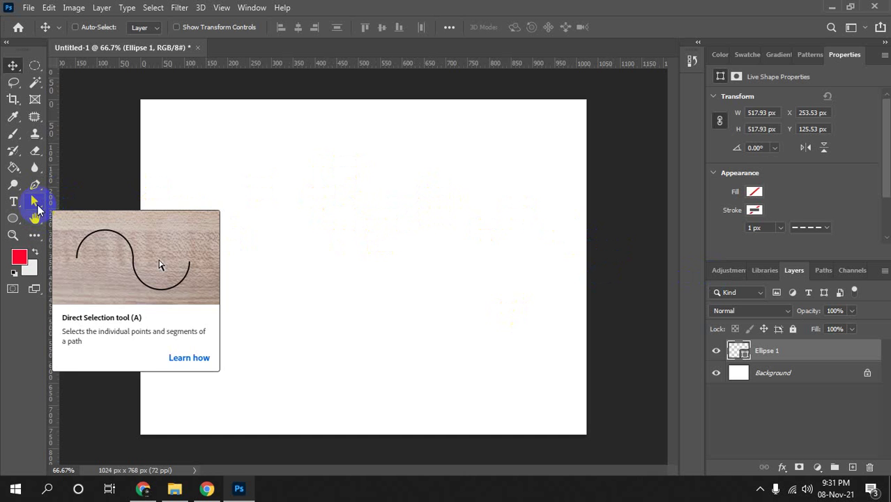
Select the Direct Selection Tool and marquee the circle path to show its four anchors.
left_click(37, 204)
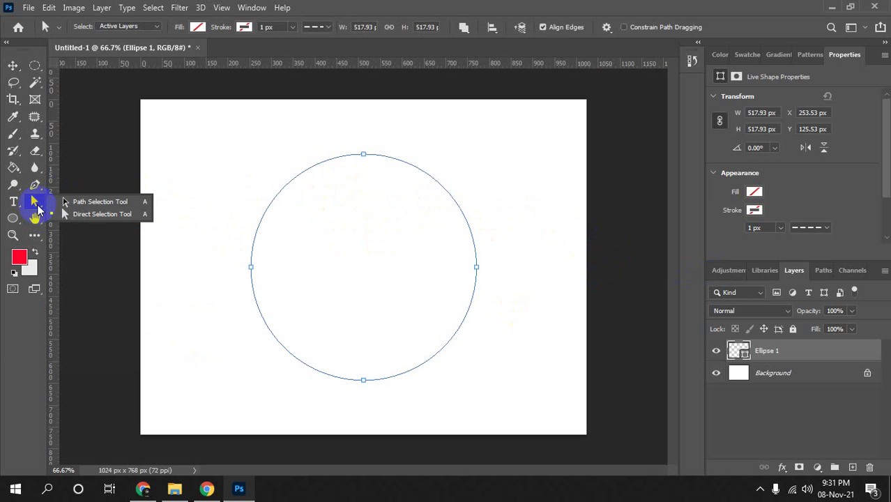
left_click(89, 204)
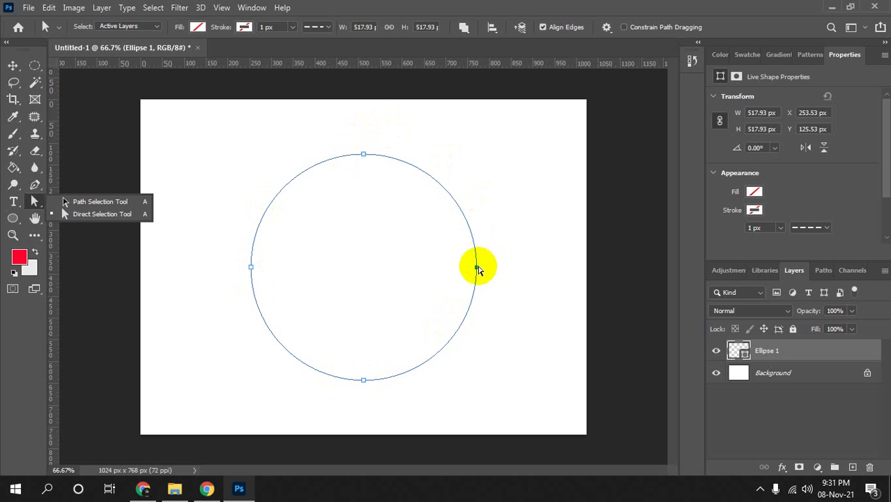
left_click(249, 268)
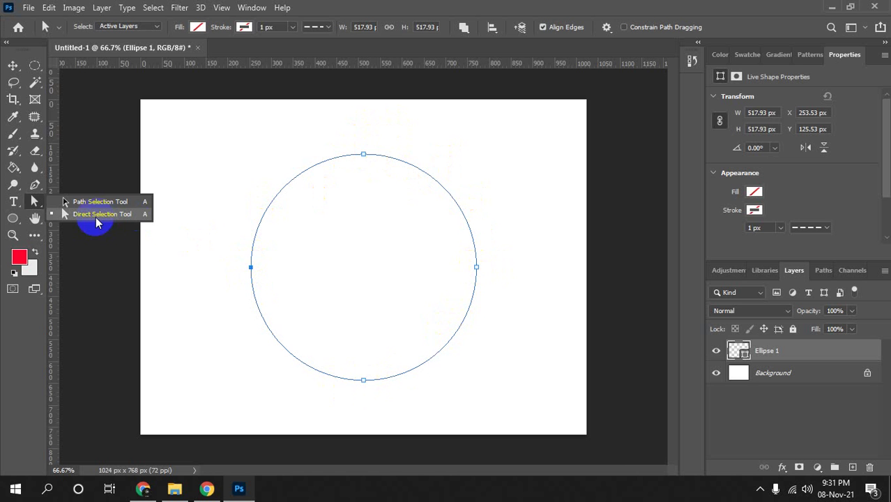
left_click(363, 155)
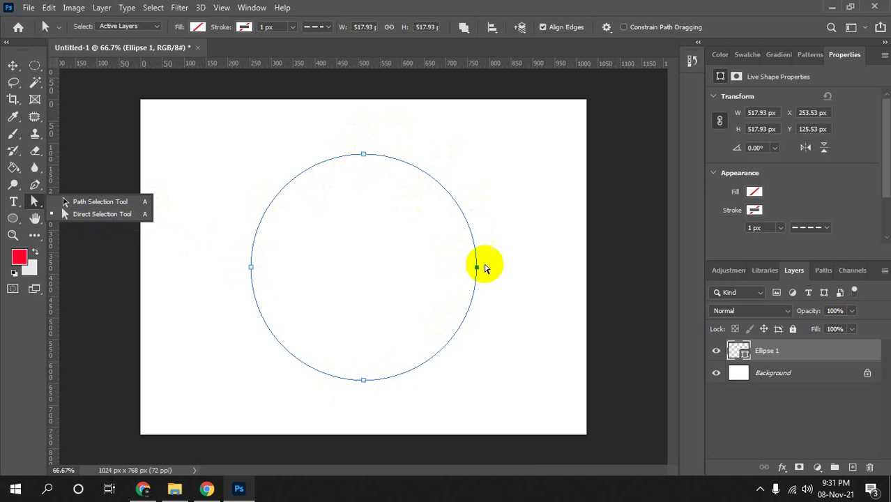
left_click(100, 215)
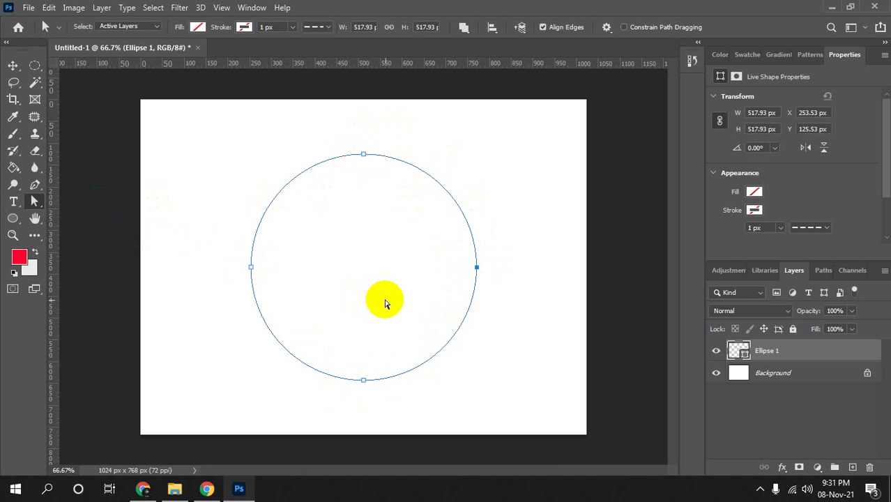
left_click(533, 255)
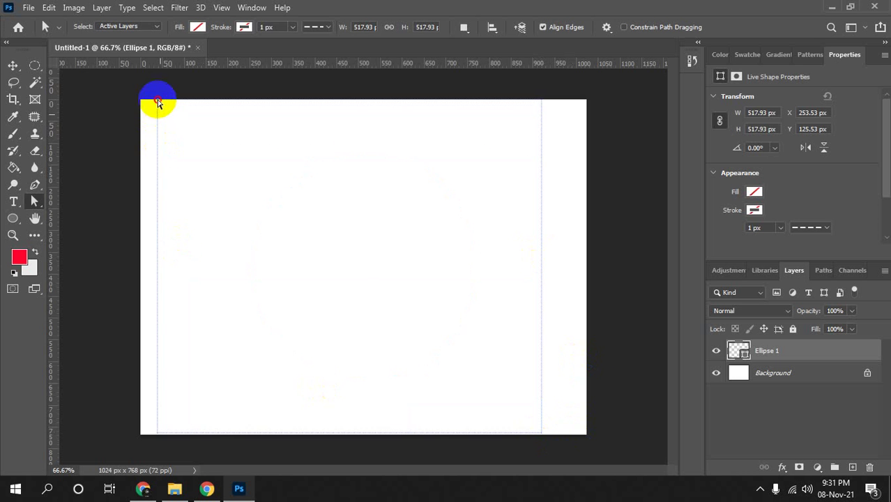
left_click_drag(566, 436, 155, 100)
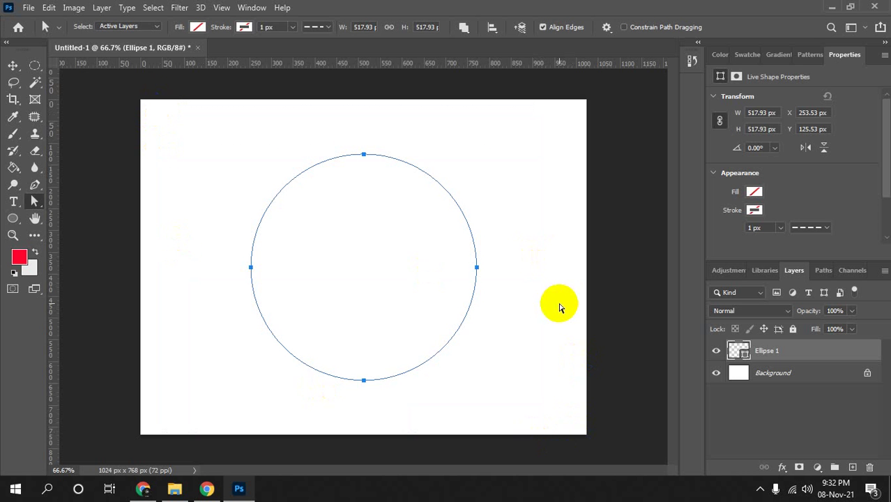
Pull the right anchor outward and the top anchor down, and fill the shape red.
left_click(477, 268)
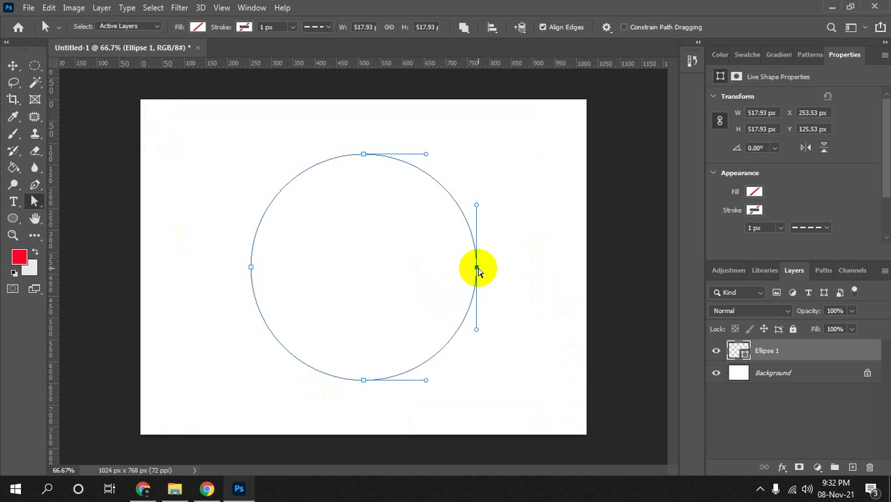
left_click_drag(476, 268, 565, 266)
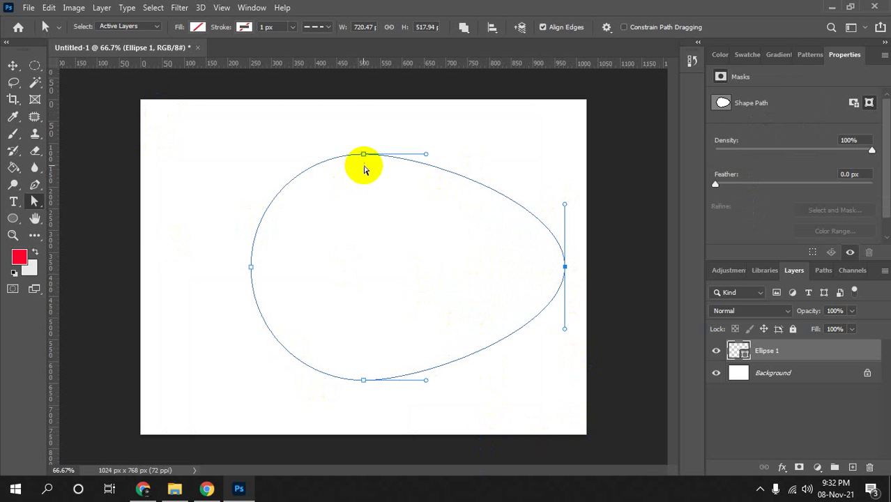
left_click(364, 154)
left_click_drag(363, 153, 372, 325)
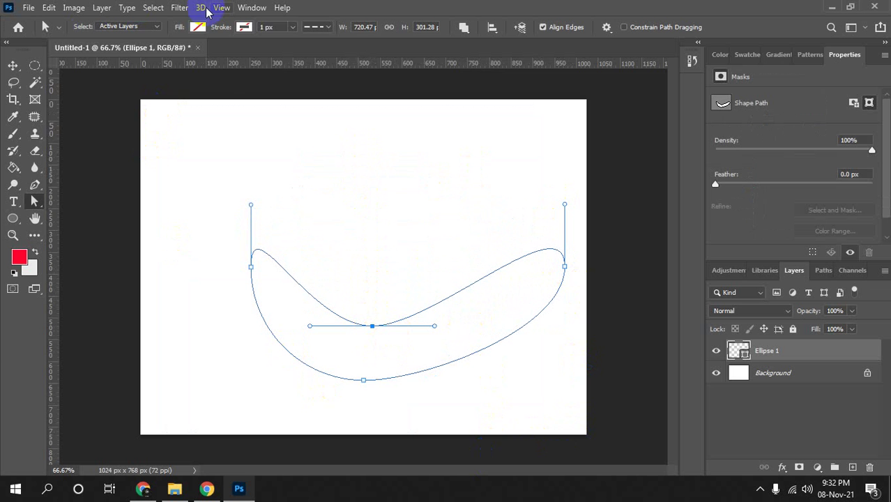
left_click(198, 27)
left_click(123, 93)
left_click(364, 5)
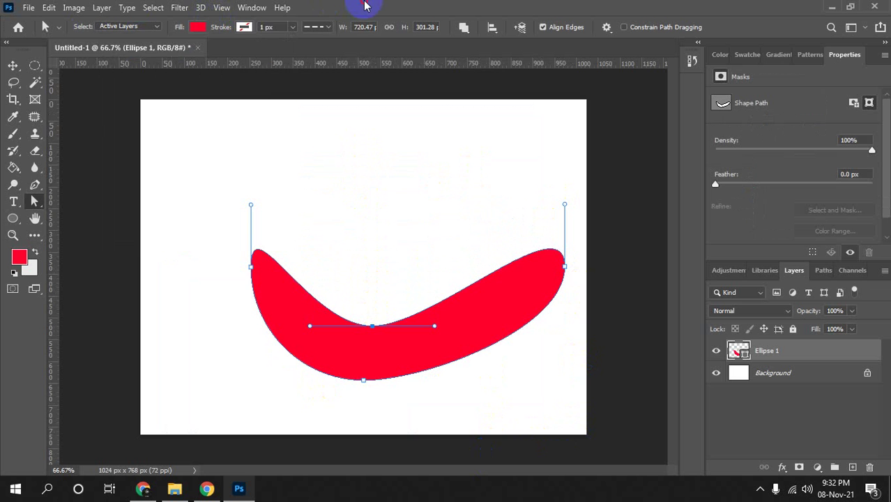
Drag the left, bottom and middle anchors to form a large red boomerang-like crescent.
left_click(251, 265)
left_click_drag(251, 265, 175, 256)
left_click(363, 380)
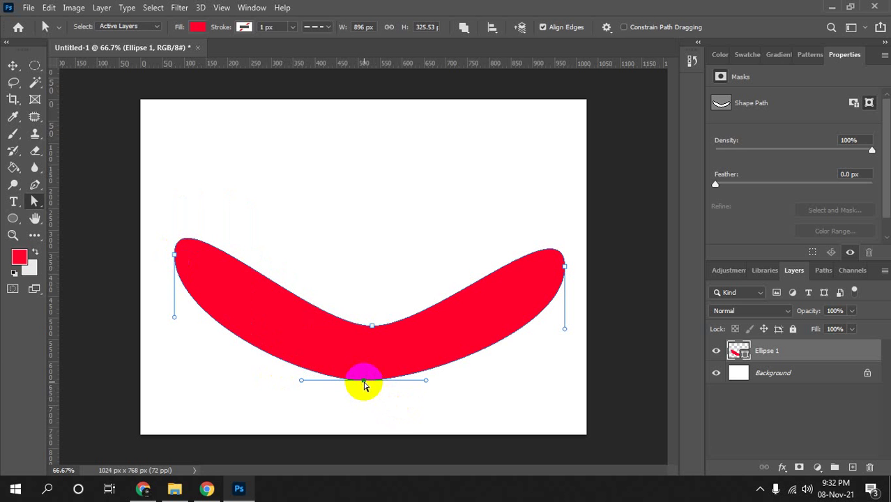
left_click_drag(363, 380, 361, 420)
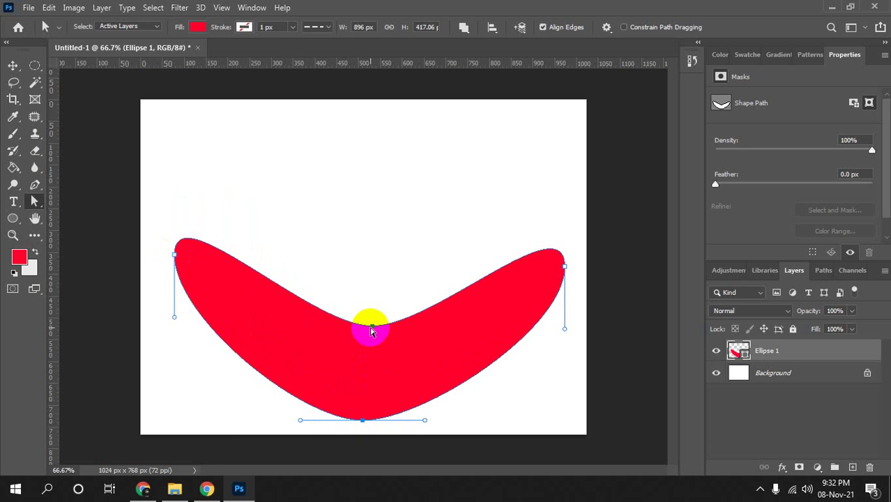
left_click_drag(371, 328, 360, 382)
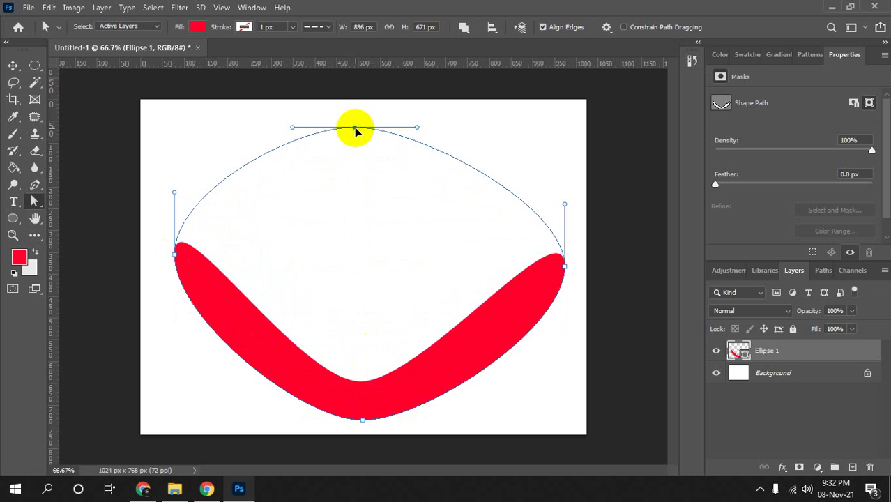
left_click_drag(362, 388, 354, 128)
left_click_drag(174, 255, 486, 275)
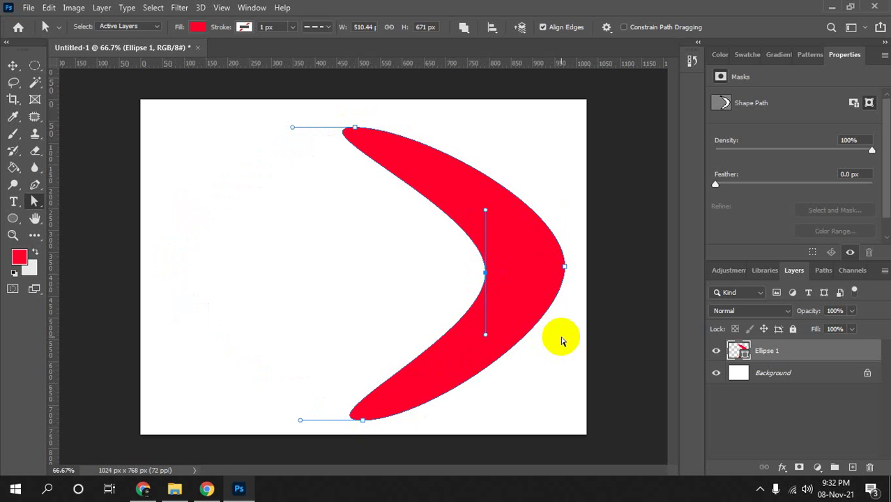
mouse_move(536, 326)
left_mouse_down()
mouse_move(486, 279)
mouse_move(272, 279)
mouse_move(212, 288)
mouse_move(196, 262)
mouse_move(193, 179)
mouse_move(384, 286)
left_mouse_up()
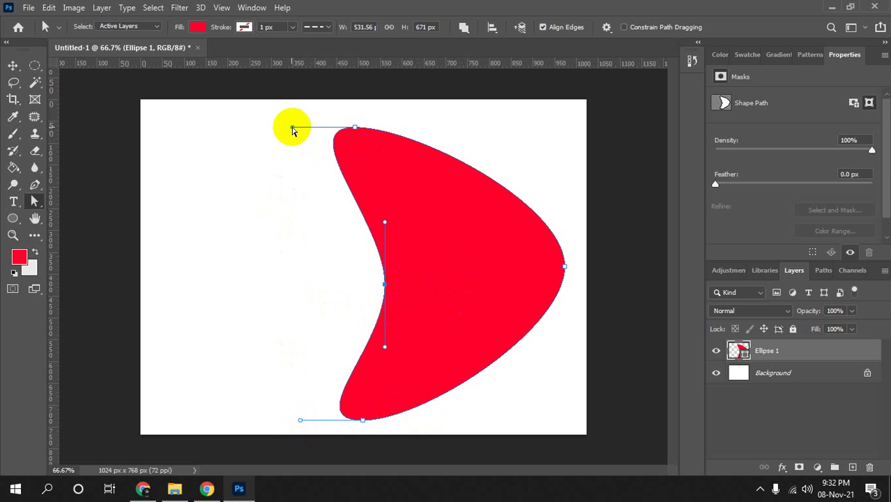
Retract the middle anchor's handles so the left side forms a sharp heart notch.
left_click(293, 128)
left_click(382, 252)
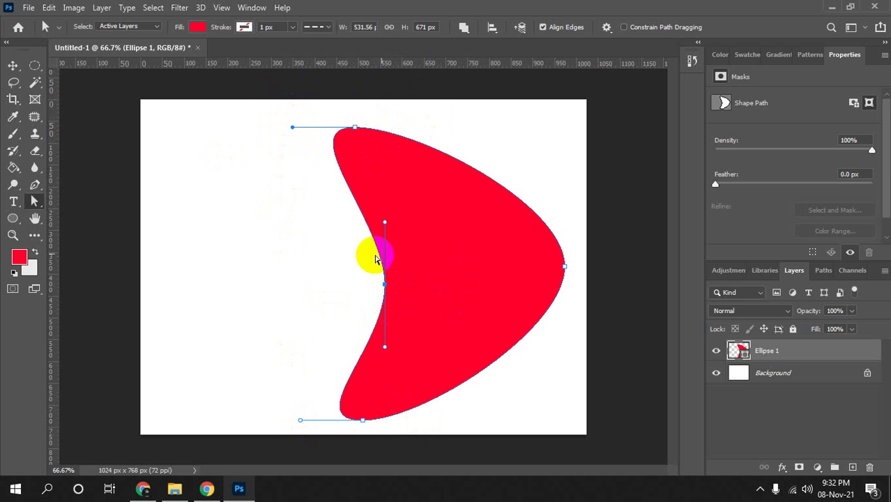
left_click(389, 240)
left_click(384, 328)
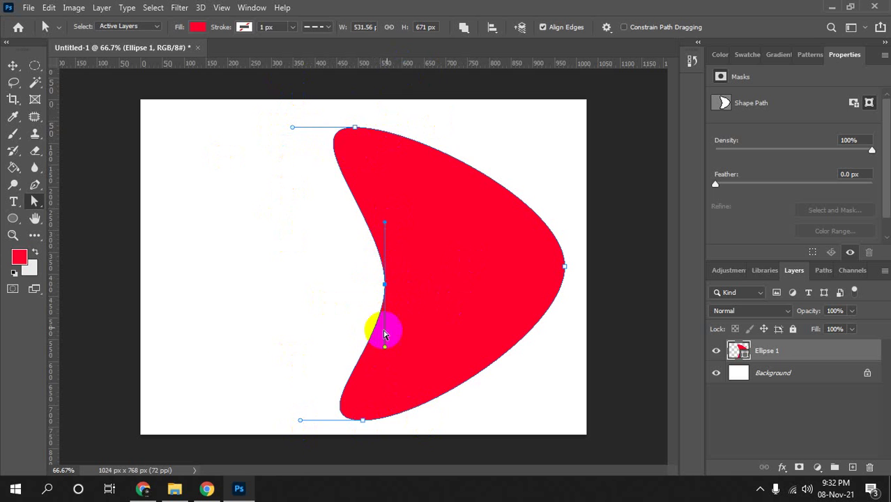
left_click(384, 349)
left_click(389, 325)
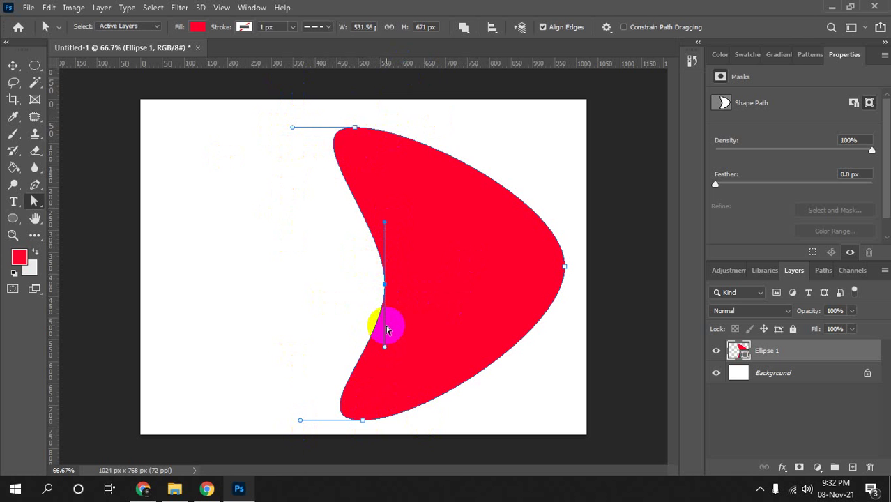
left_click(388, 347)
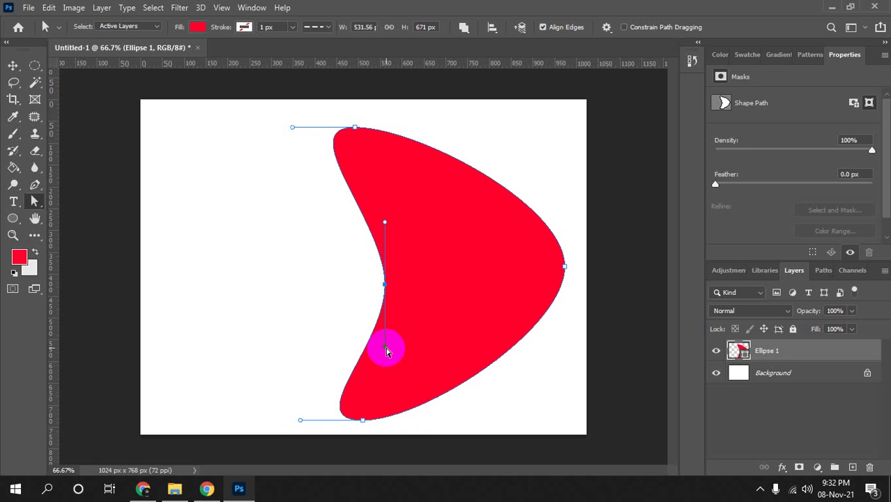
left_click_drag(388, 352, 386, 287)
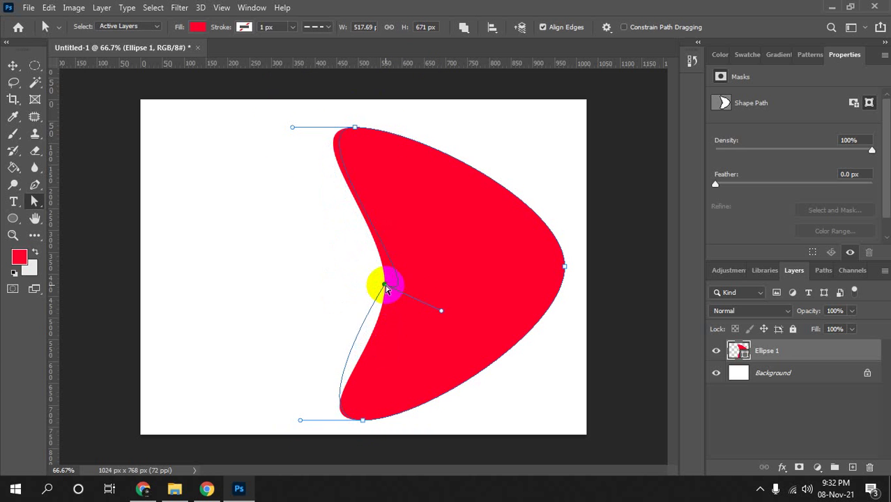
left_click_drag(441, 310, 384, 285)
Bow the top and bottom curves out to the left to form rounded heart lobes.
left_click(345, 169)
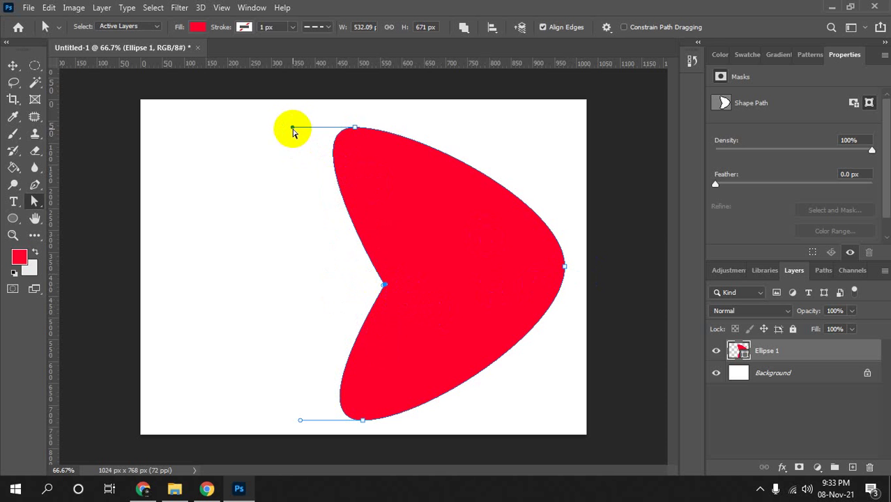
mouse_move(299, 129)
left_mouse_down()
mouse_move(215, 172)
mouse_move(239, 210)
left_mouse_up()
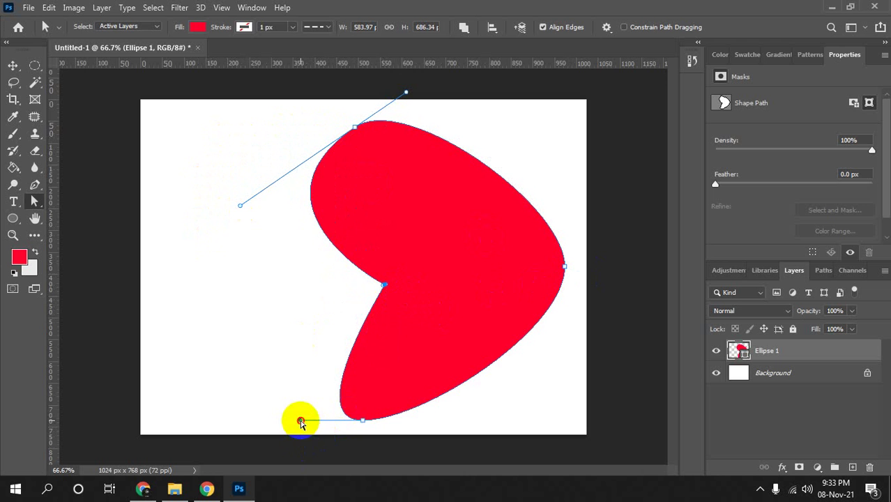
mouse_move(300, 420)
left_mouse_down()
mouse_move(252, 324)
mouse_move(262, 360)
left_mouse_up()
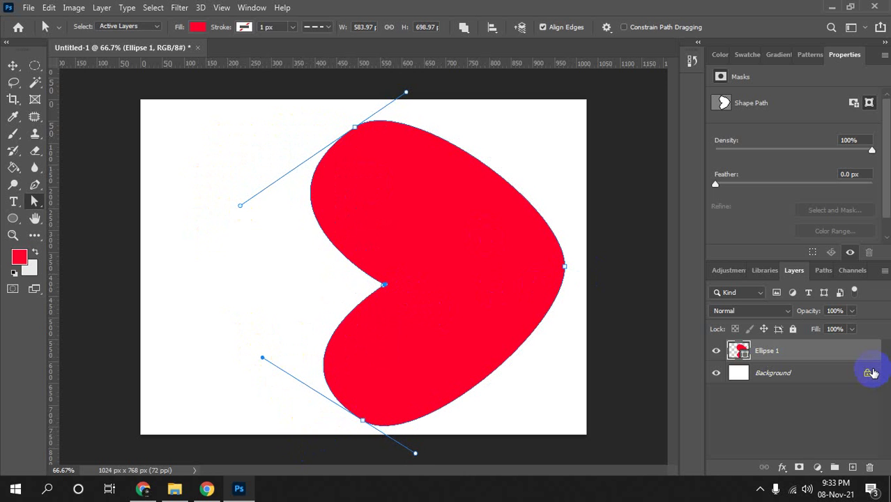
Rotate the heart about 90° upright, move it left, then delete its layer.
key("ctrl+t")
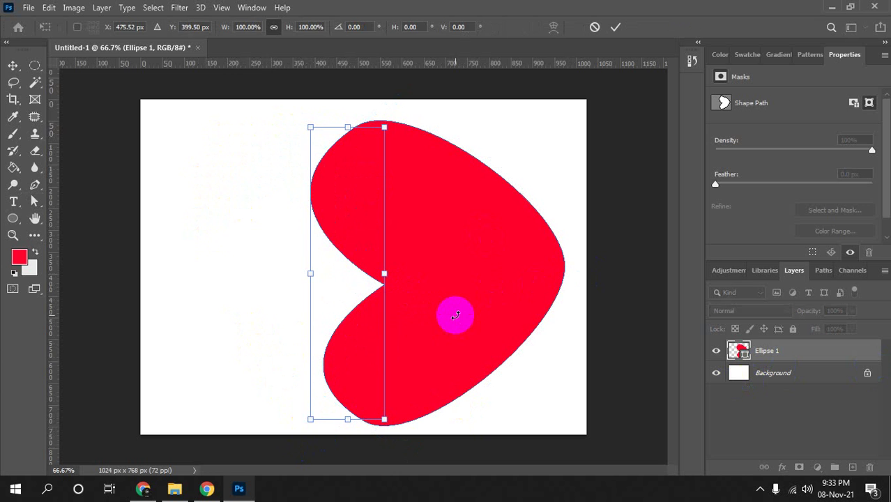
key("Return")
key("v")
key("ctrl+t")
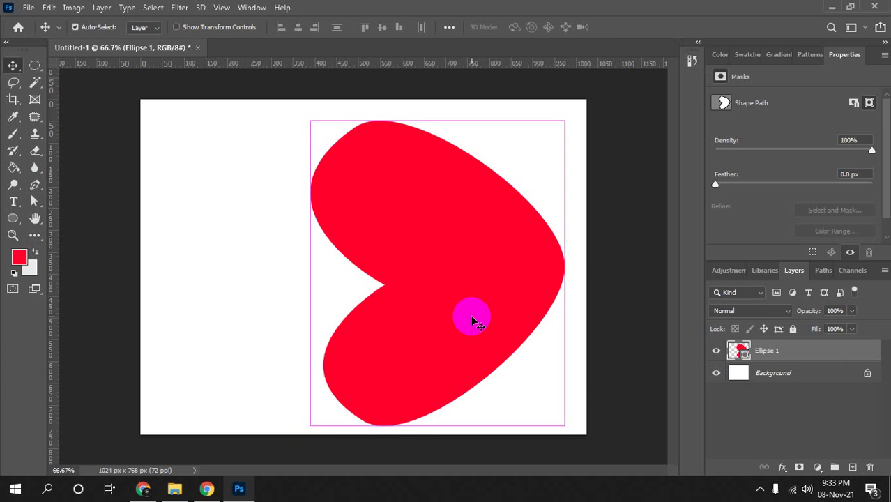
left_click_drag(566, 442, 266, 428)
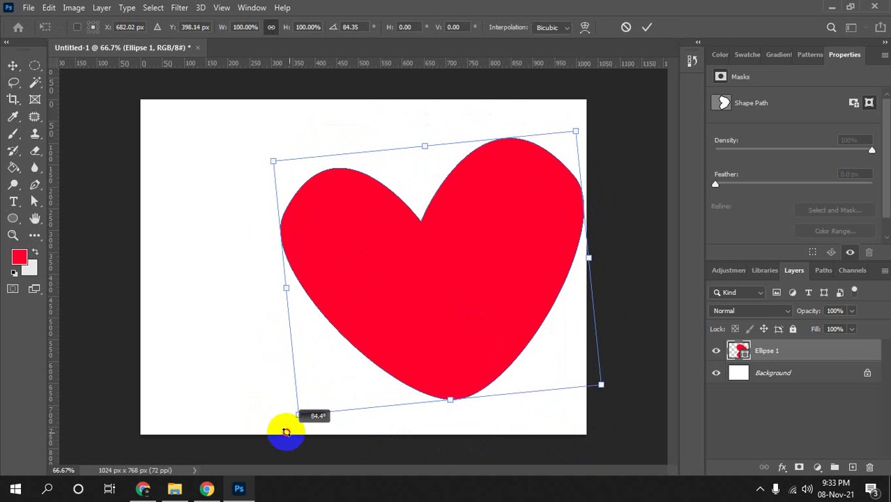
key("Return")
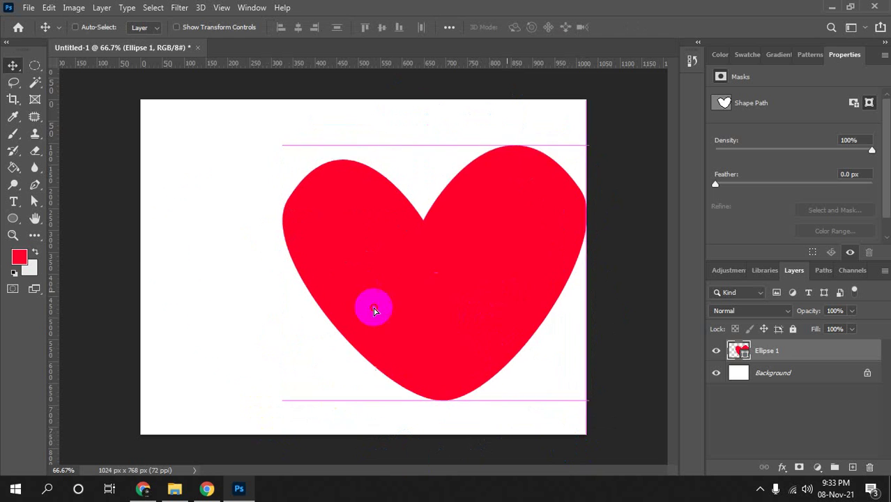
left_click_drag(512, 296, 447, 291)
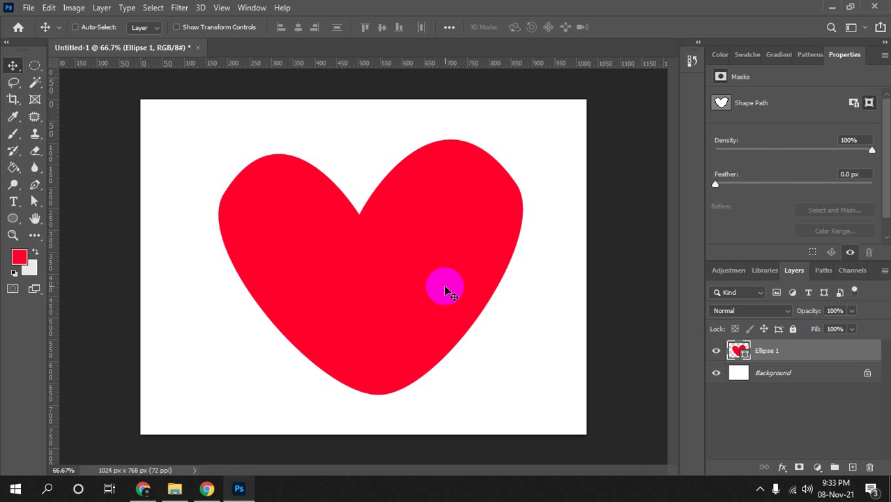
key("Delete")
Draw a large test rectangle with no fill and no stroke on the upper-left canvas.
left_click(10, 219)
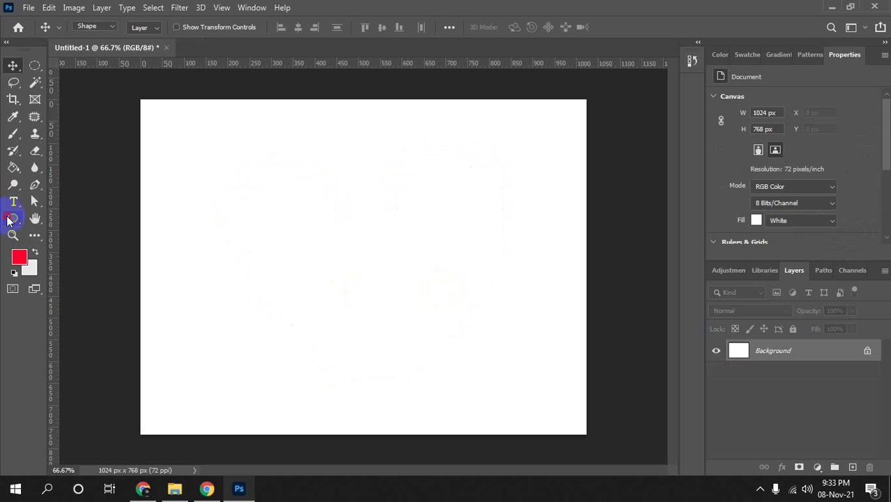
right_click(9, 221)
left_click(75, 215)
left_click_drag(193, 147, 388, 318)
left_click(145, 26)
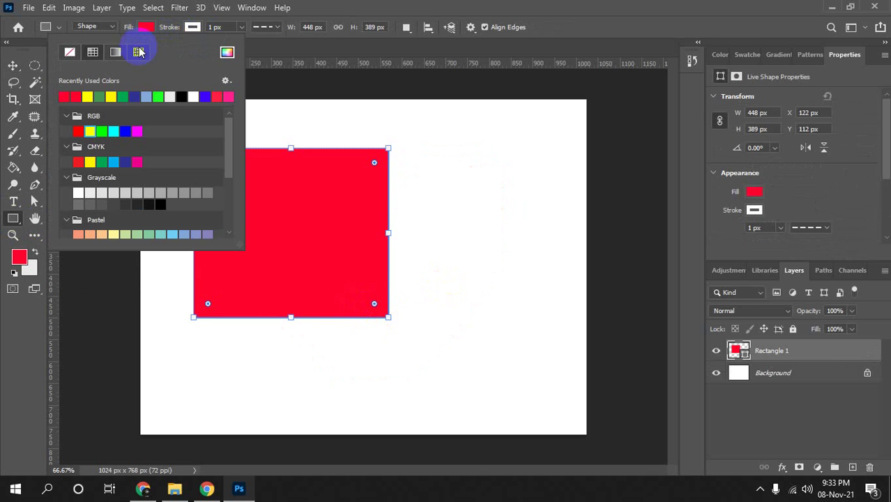
left_click(70, 52)
left_click(193, 26)
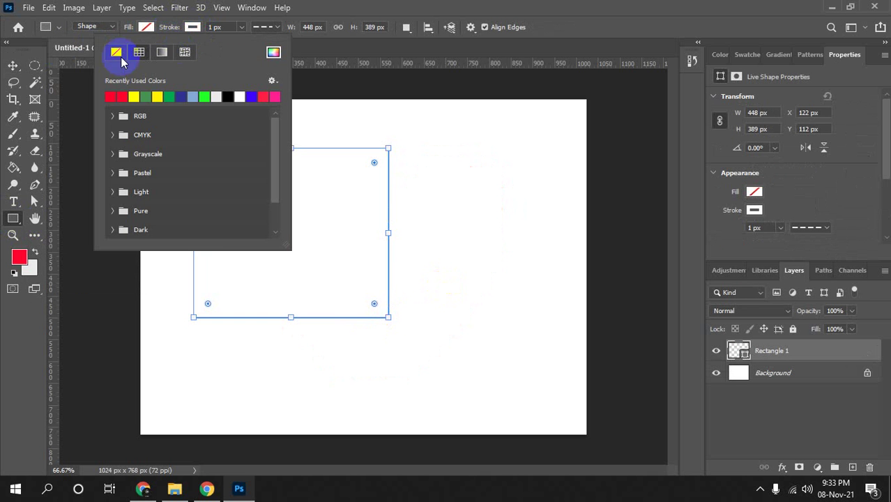
left_click(121, 62)
Undo back to the heart and shift it slightly left.
left_click(421, 7)
left_click(31, 202)
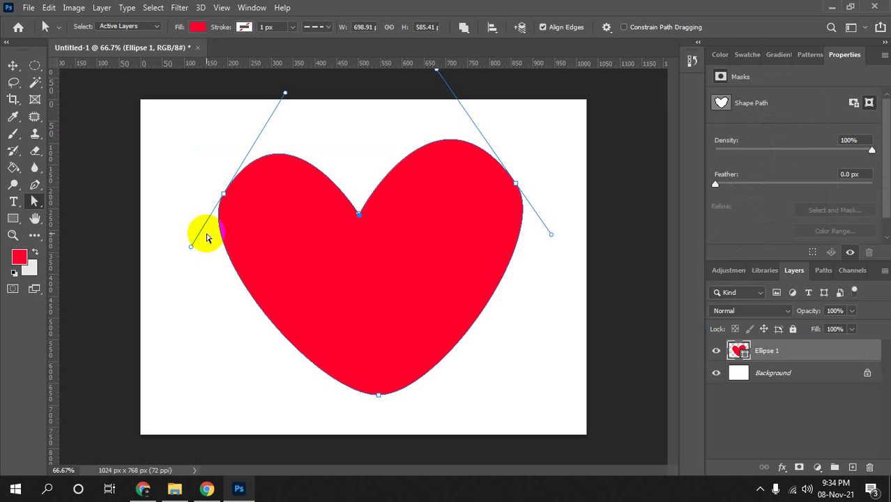
left_click(379, 287)
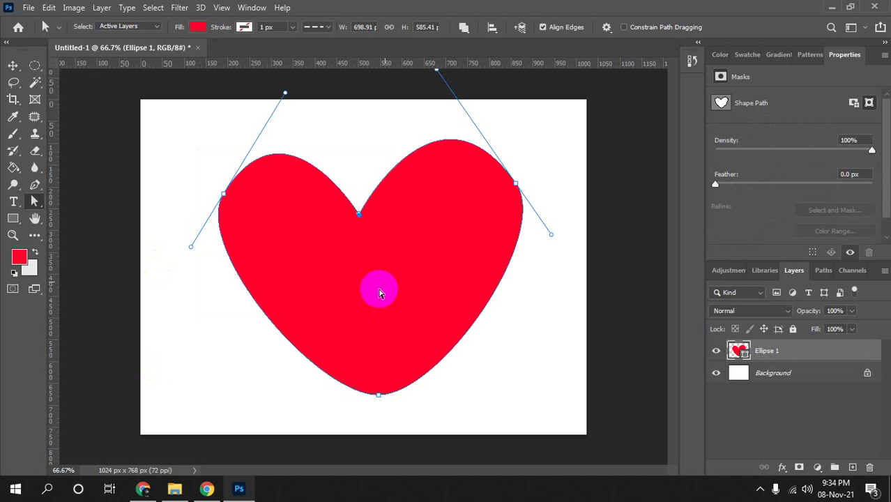
key("v")
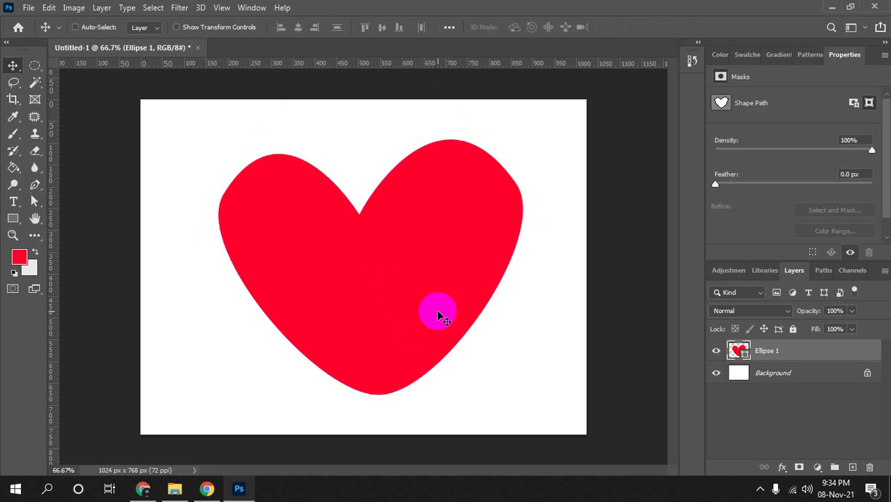
left_click_drag(404, 291, 391, 292)
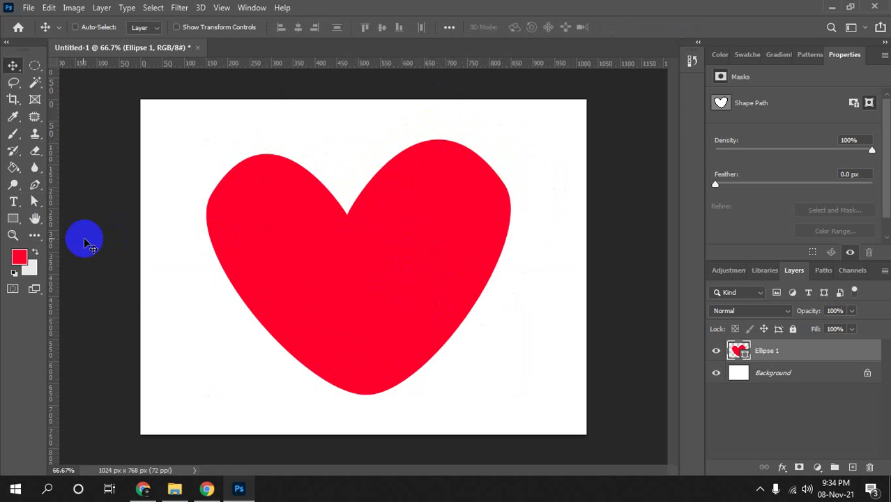
left_click(12, 218)
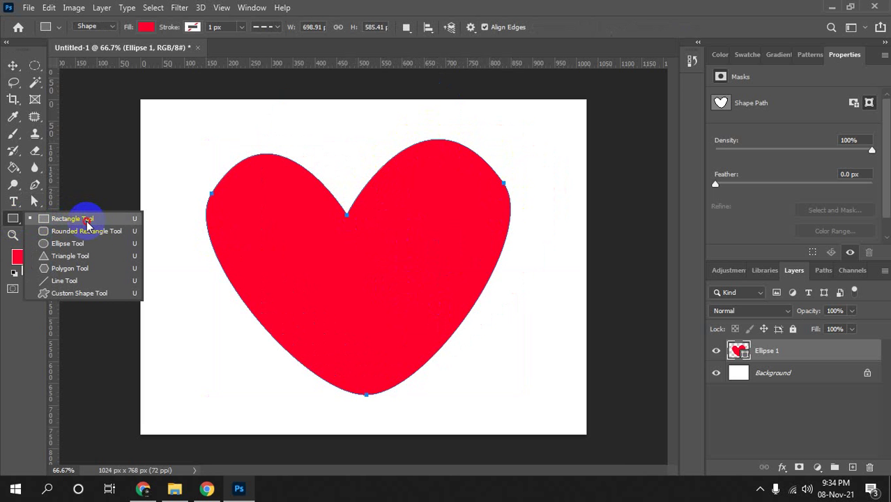
Draw a small rectangle and round its corners to a 57 px radius.
left_click(86, 222)
left_click_drag(162, 301, 272, 396)
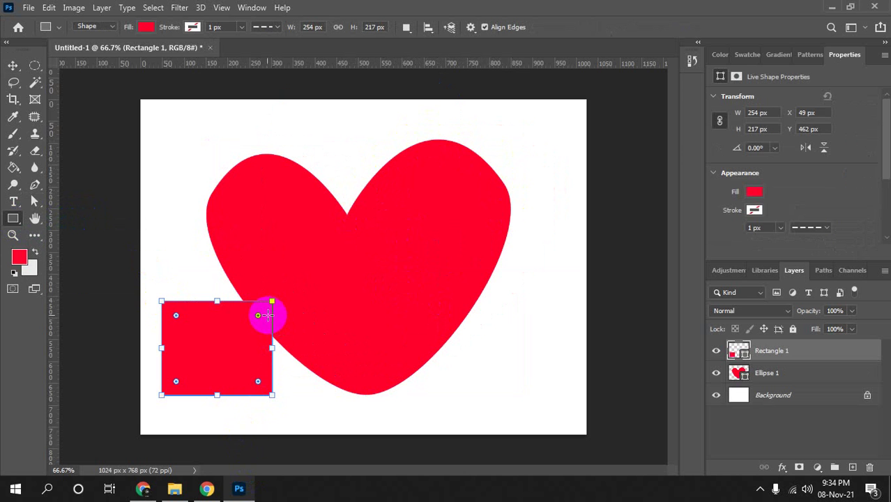
left_click_drag(257, 317, 248, 327)
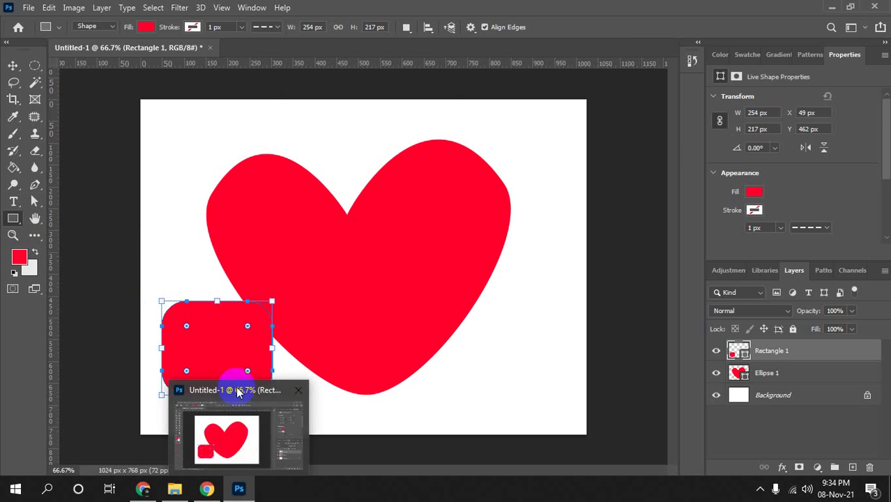
Move the rounded rectangle to the canvas's lower right, then bring Chrome to the front.
key("v")
mouse_move(233, 347)
left_mouse_down()
mouse_move(531, 354)
mouse_move(527, 362)
left_mouse_up()
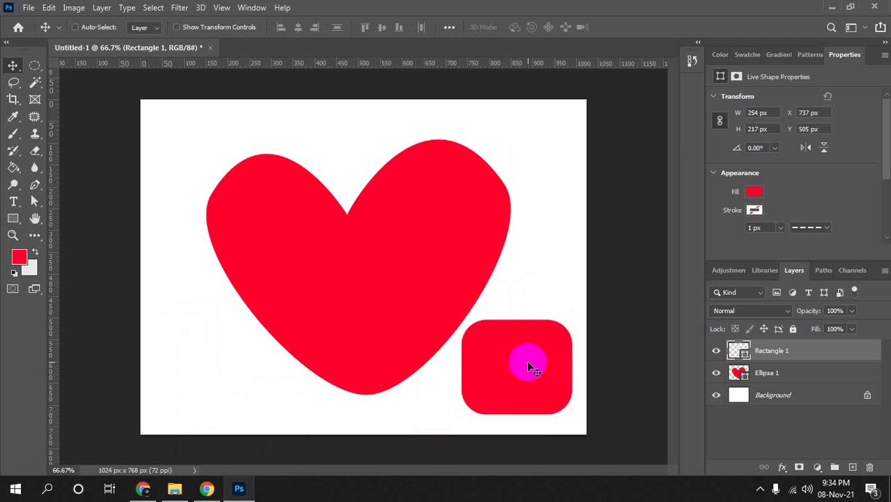
left_click_drag(528, 367, 521, 370)
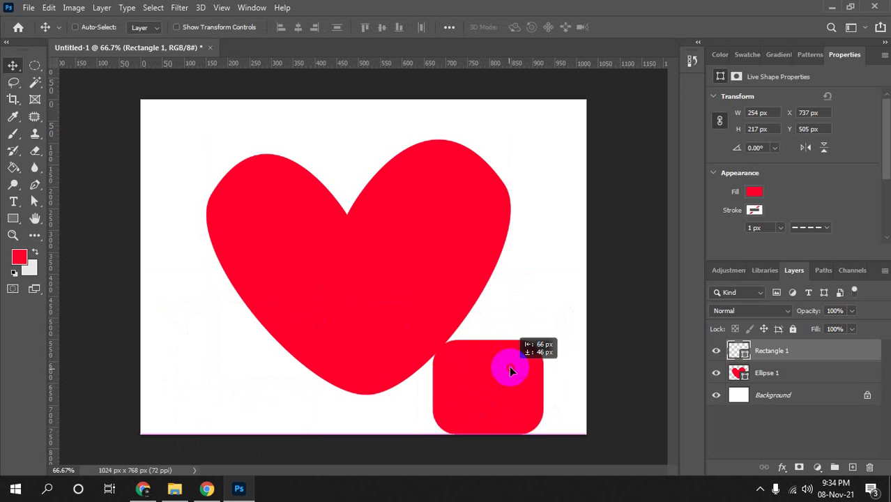
left_click(33, 202)
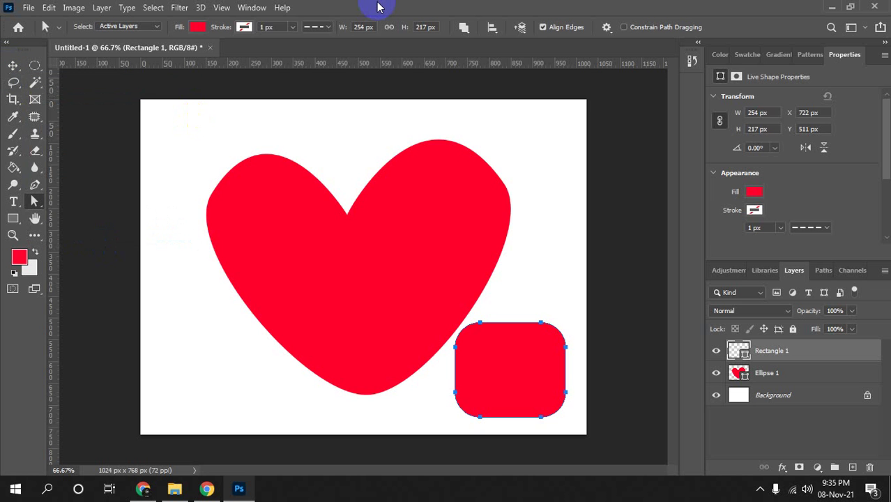
left_click(143, 489)
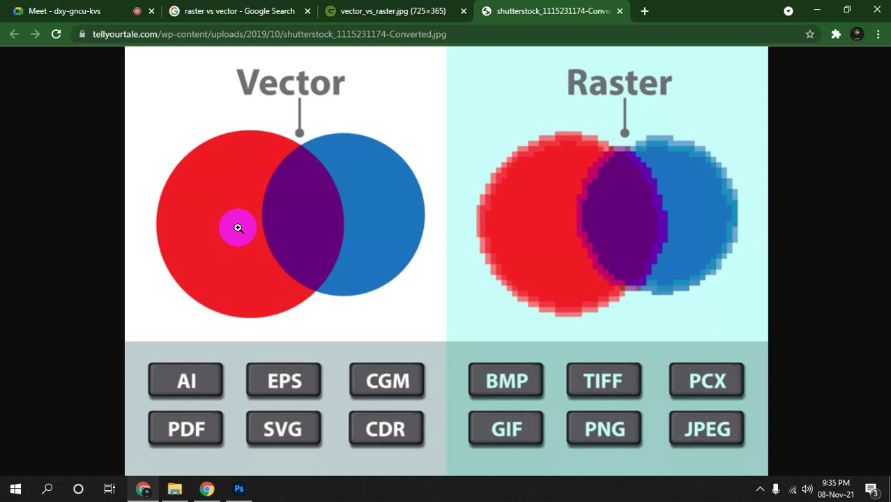
Open the Google Meet tab and dismiss the 'Your meeting's ready' popup.
left_click(75, 10)
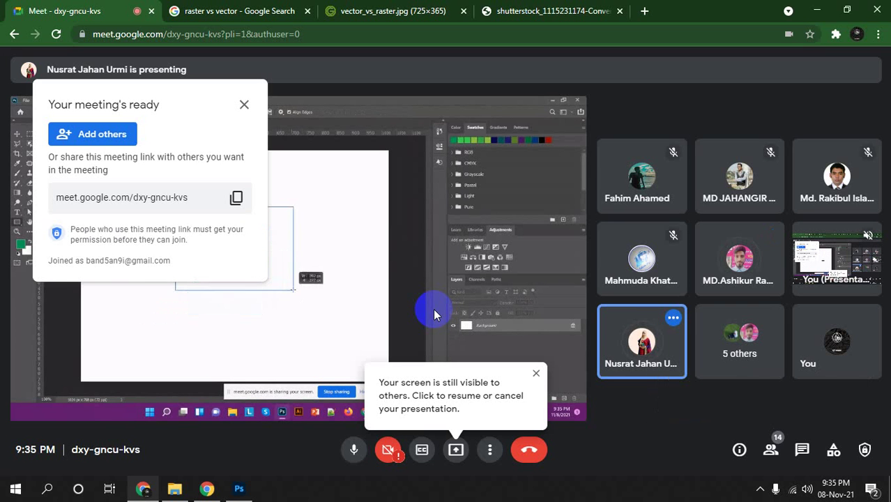
left_click(244, 103)
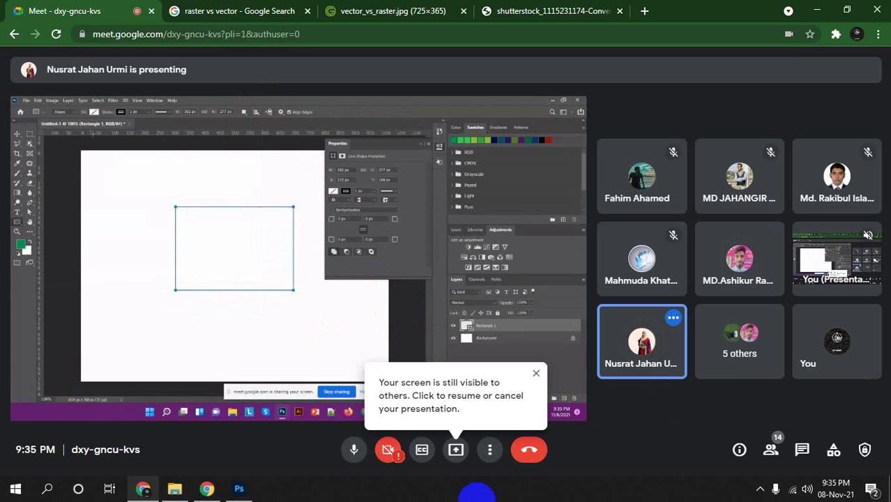
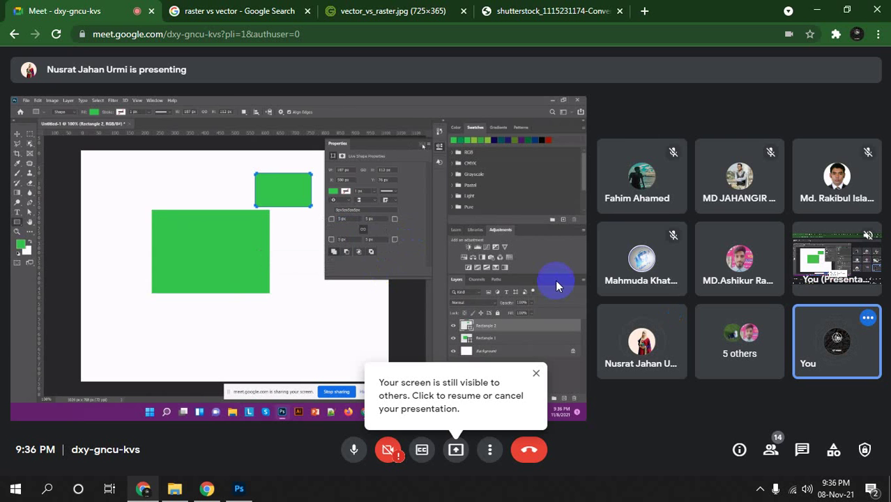
Dismiss Meet's 'screen still visible' reminder and bring the Photoshop heart document to the front.
left_click(536, 373)
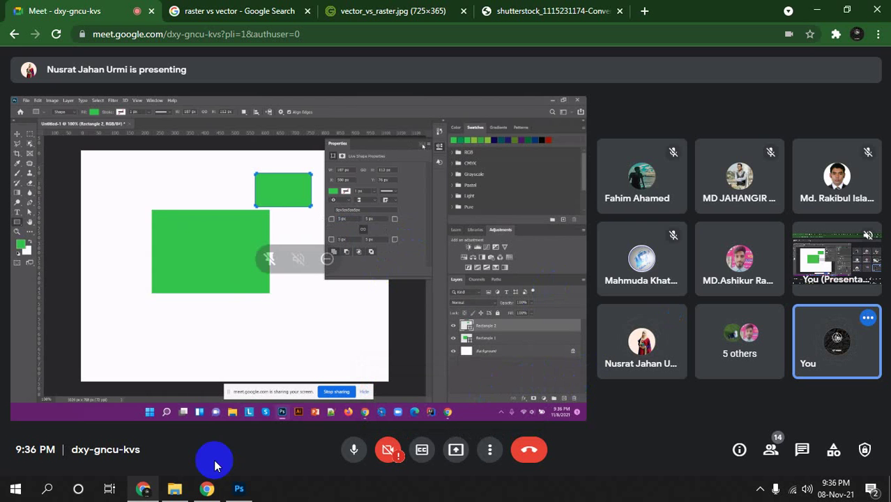
left_click(238, 493)
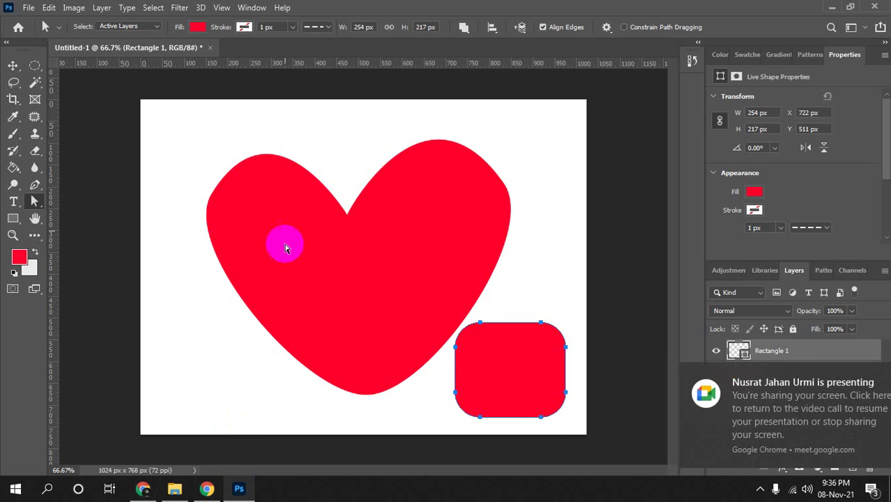
Deselect the rounded square's path and move it slightly left and up.
left_click(507, 375)
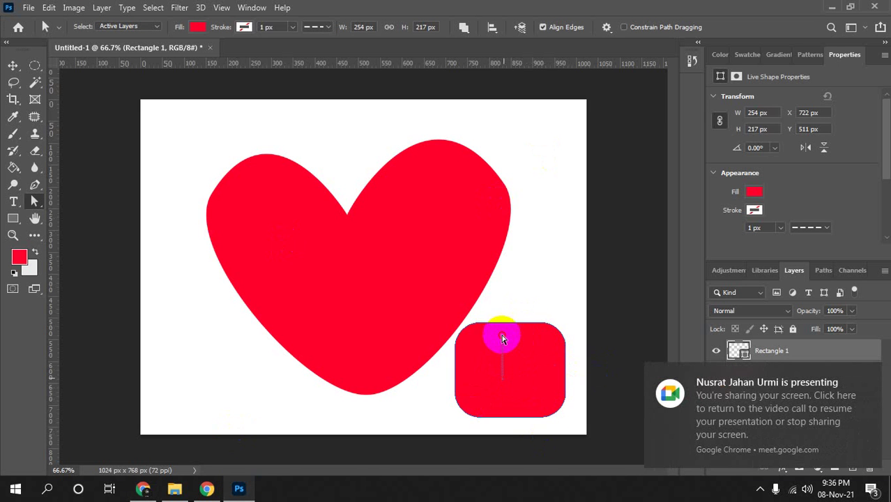
key("v")
mouse_move(509, 353)
left_mouse_down()
mouse_move(502, 365)
mouse_move(509, 360)
left_mouse_up()
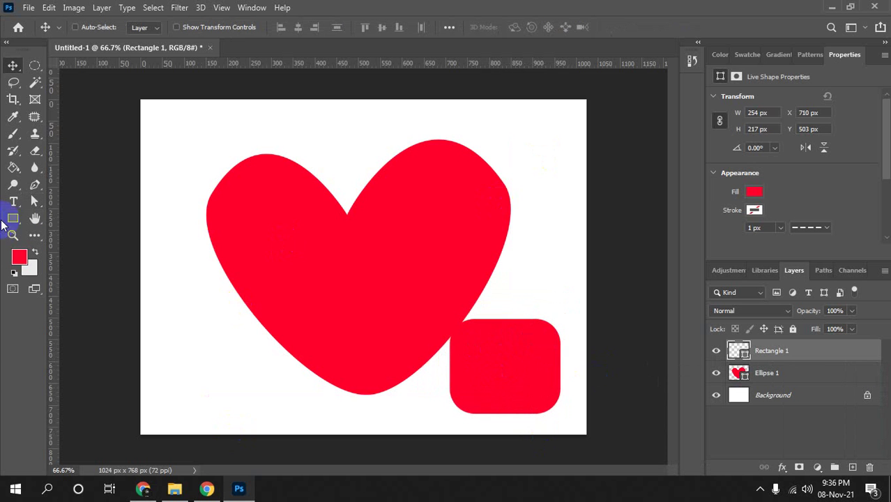
Draw a new lower-left rectangle with near-zero corners against the canvas's left edge.
left_click(12, 218)
left_click(526, 367)
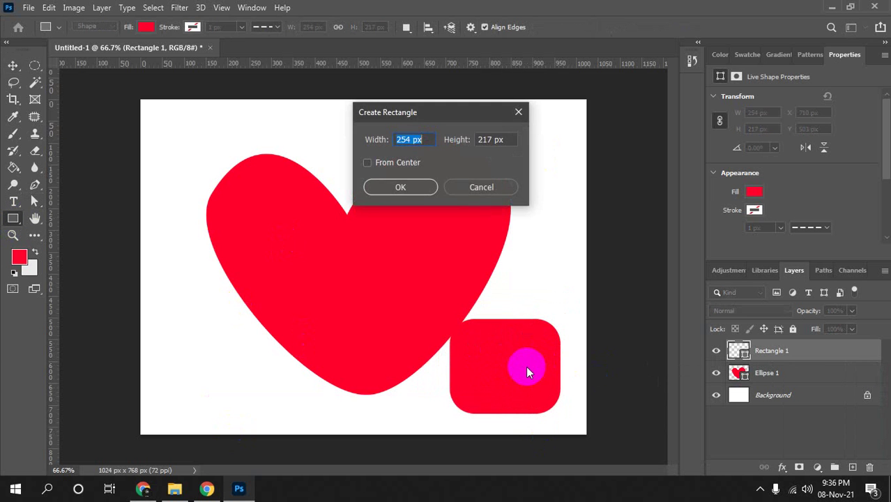
left_click(478, 187)
left_click_drag(171, 298, 266, 407)
left_click_drag(250, 314, 281, 283)
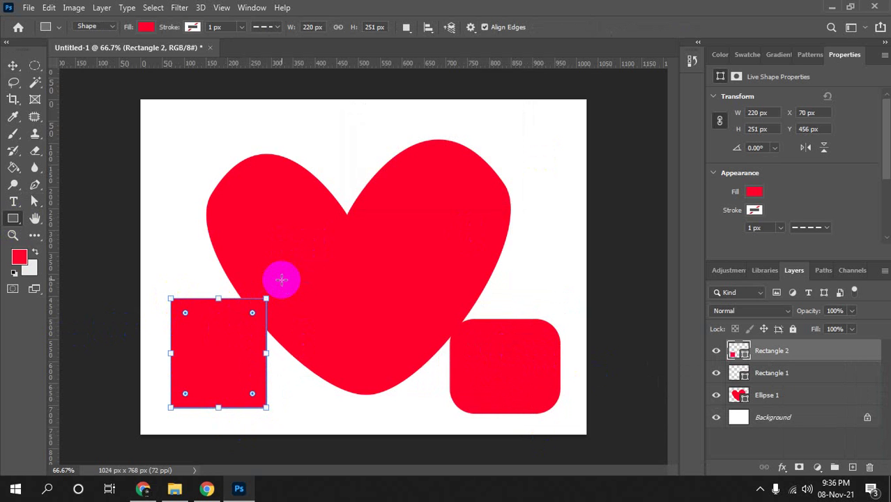
key("v")
mouse_move(198, 377)
left_mouse_down()
mouse_move(182, 350)
mouse_move(185, 359)
left_mouse_up()
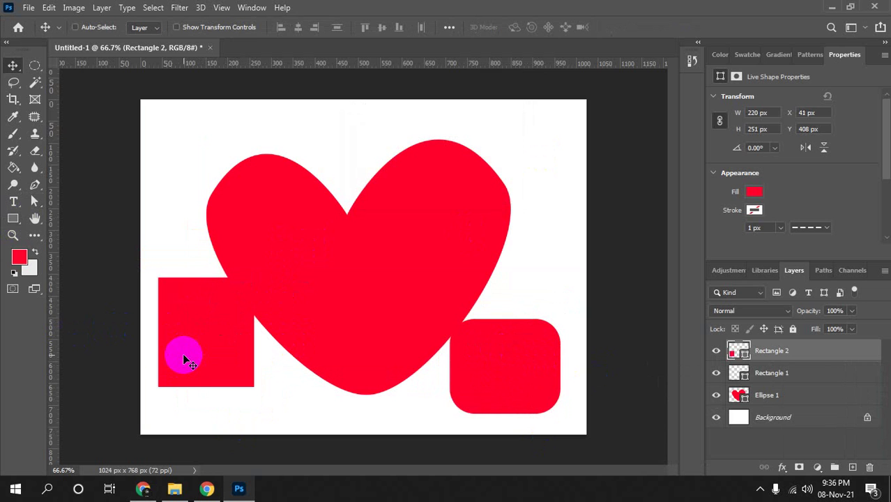
Delete both rectangles and move the heart up and left.
key("Delete")
left_click_drag(493, 385, 465, 343)
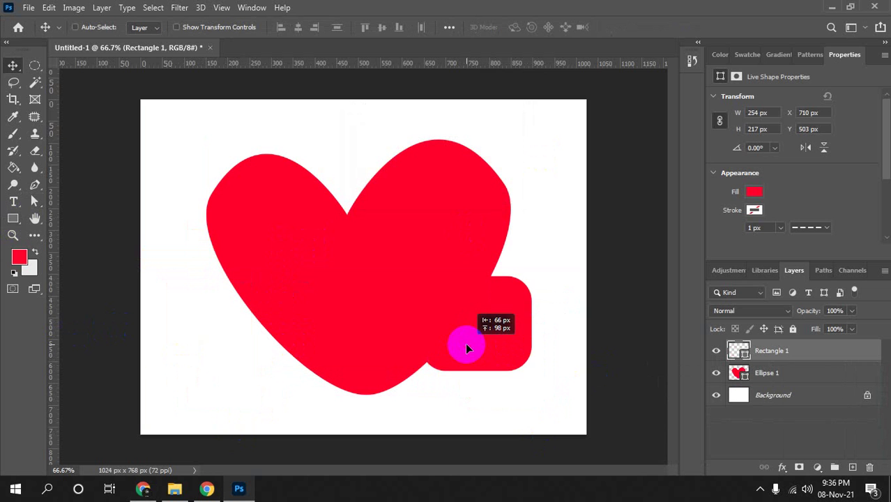
key("Delete")
left_click_drag(396, 329, 392, 334)
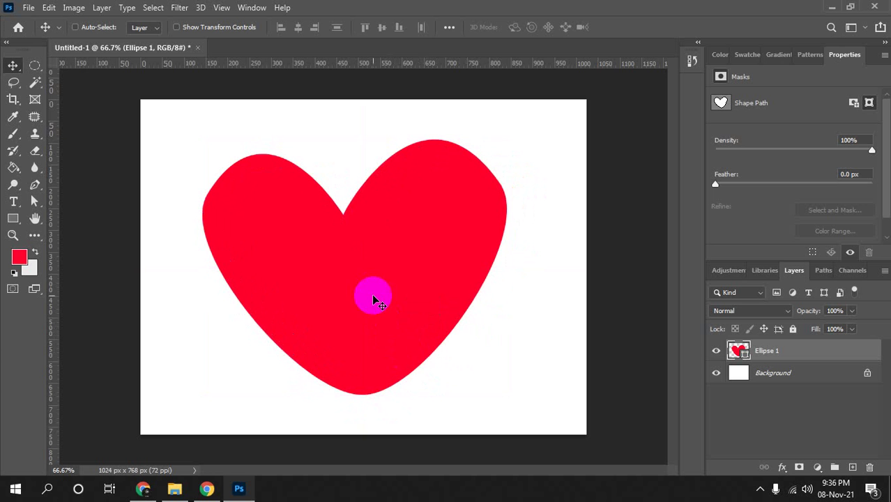
left_click_drag(374, 298, 359, 275)
In Meet, dismiss the screen-visible reminder and cancel the Remove presentation prompt.
left_click(142, 489)
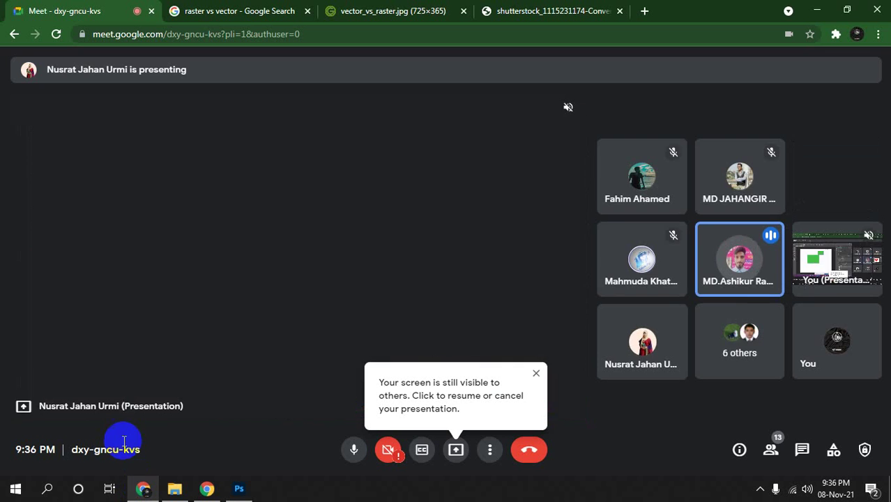
left_click(535, 376)
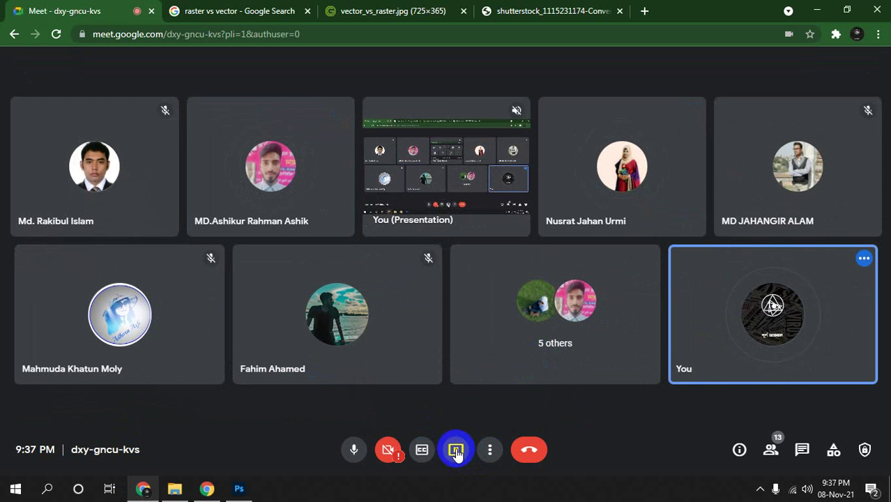
left_click(466, 166)
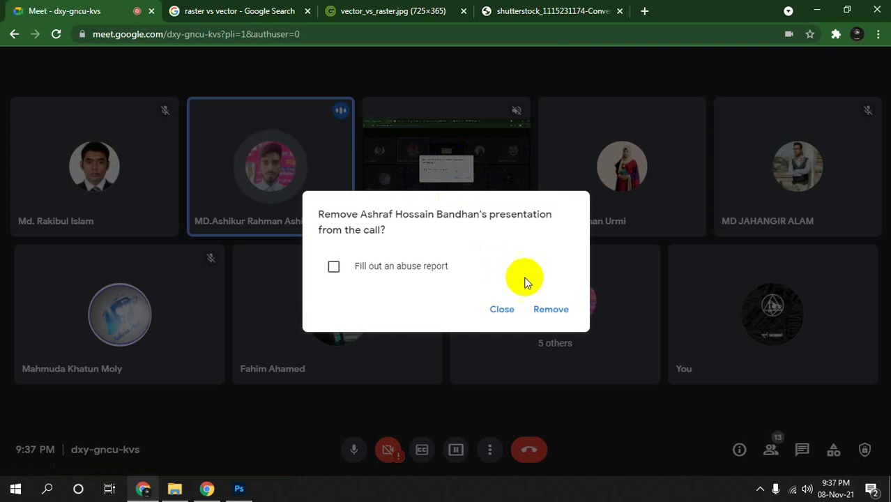
left_click(500, 307)
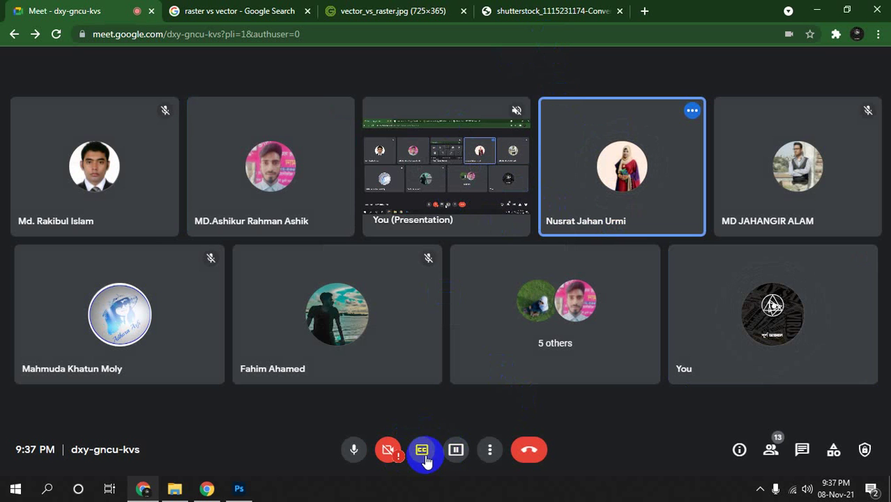
Resume presenting the screen and switch back to Photoshop.
left_click(457, 452)
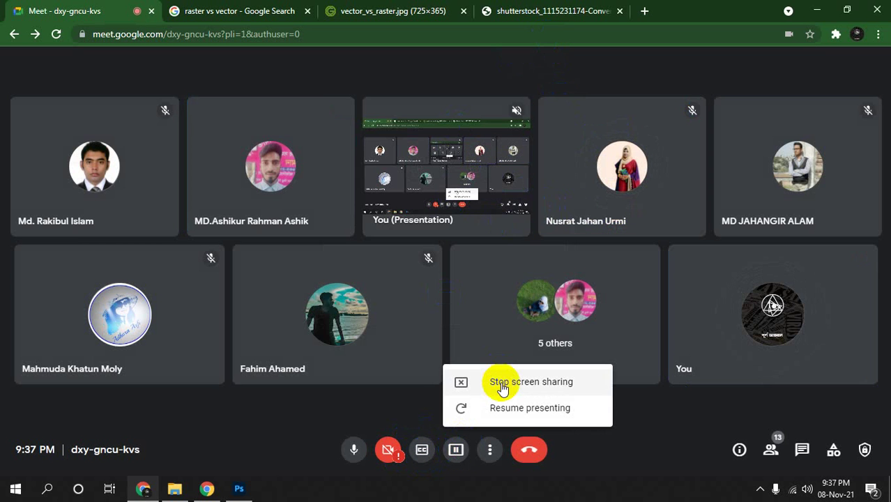
left_click(503, 409)
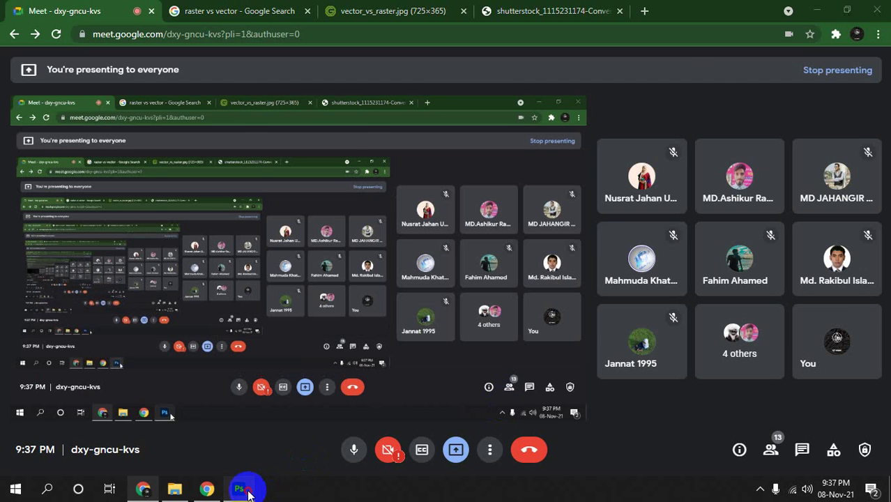
left_click(245, 490)
Delete the heart layer and draw a 377×339 px rectangle in the canvas's upper-left.
mouse_move(403, 207)
left_mouse_down()
mouse_move(428, 243)
mouse_move(409, 242)
left_mouse_up()
key("Delete")
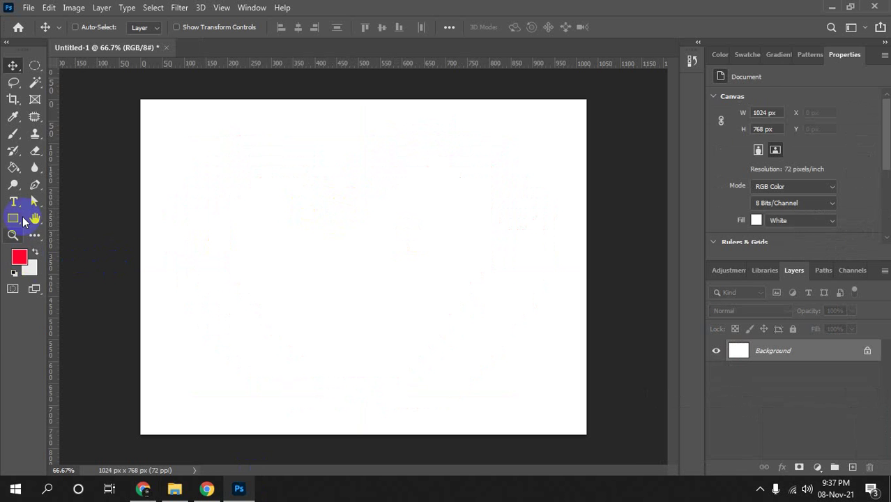
left_click(14, 218)
left_click(85, 216)
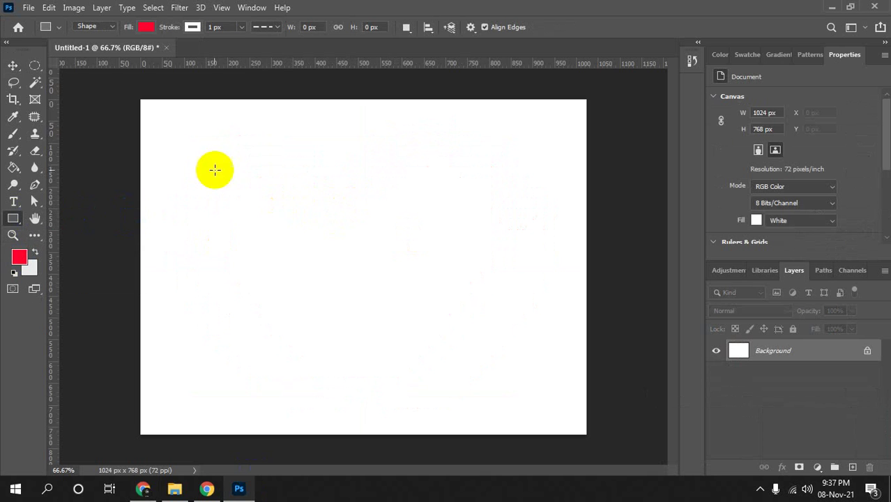
left_click_drag(198, 152, 362, 299)
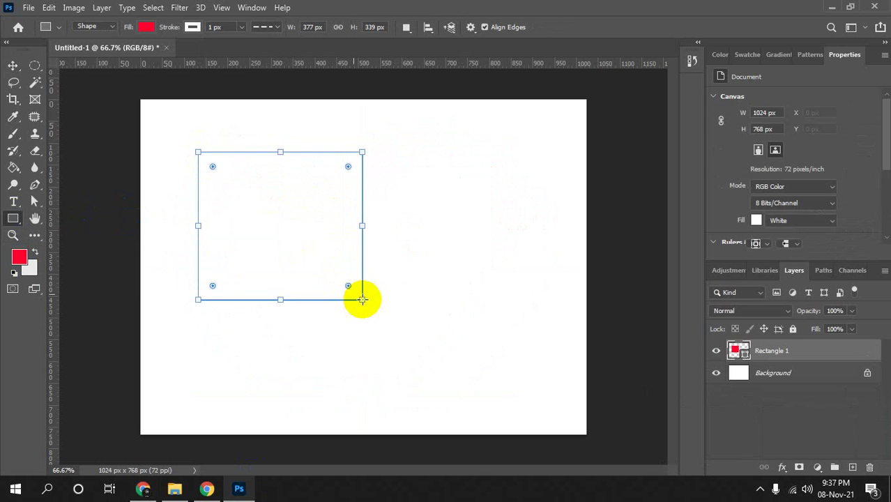
Set the rectangle's fill to No Color, then select its whole path and delete it.
left_click(147, 27)
left_click(70, 52)
left_click(452, 7)
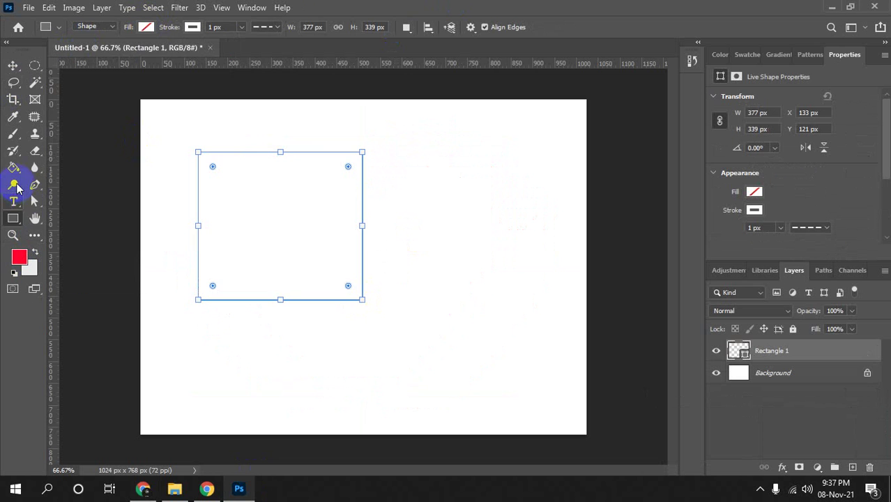
left_click(33, 202)
left_click_drag(178, 120, 464, 352)
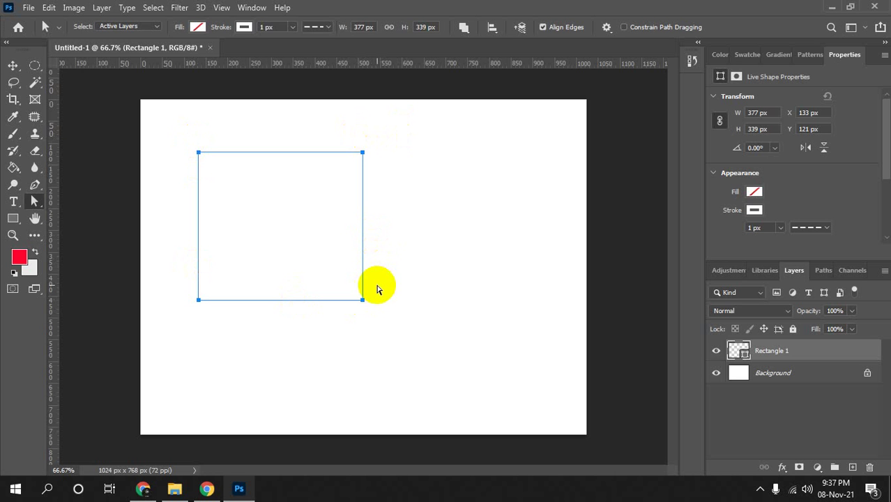
key("Delete")
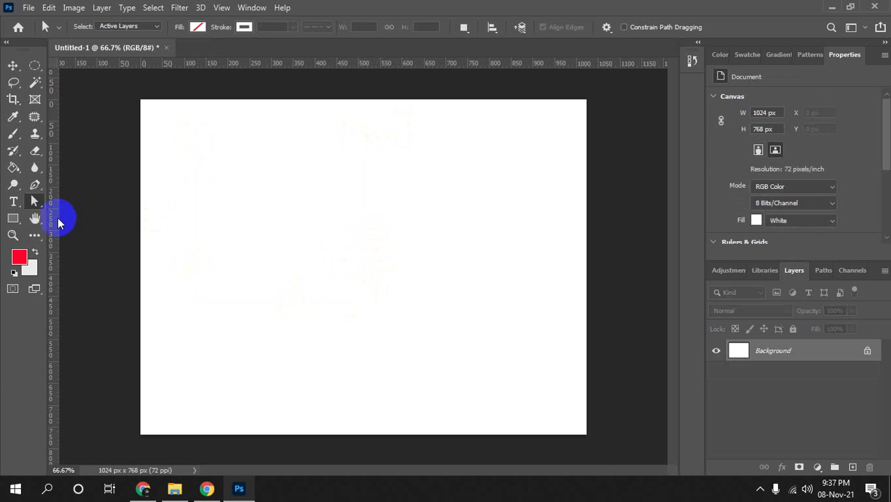
left_click(15, 219)
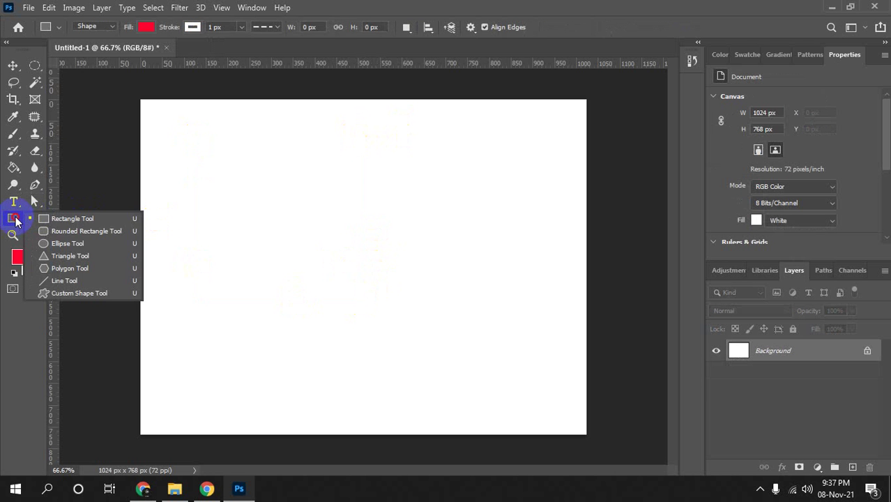
left_click(51, 243)
left_click_drag(277, 172, 472, 367)
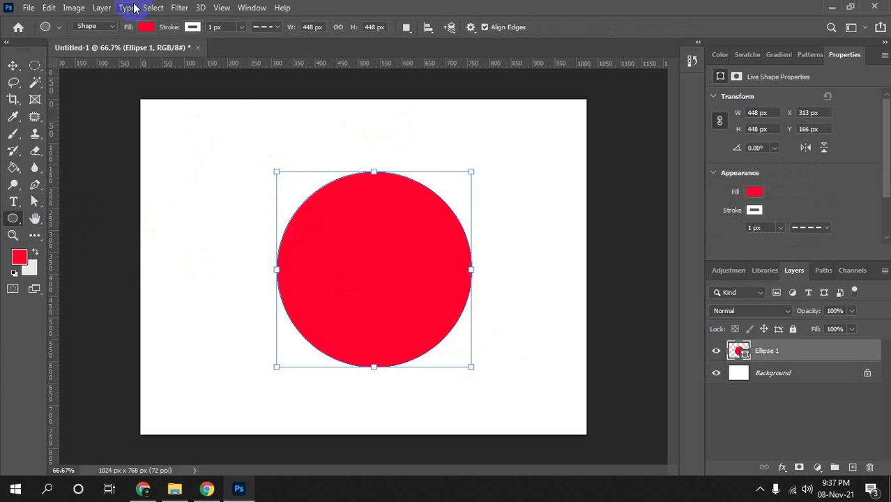
left_click(146, 26)
left_click(70, 52)
left_click(422, 6)
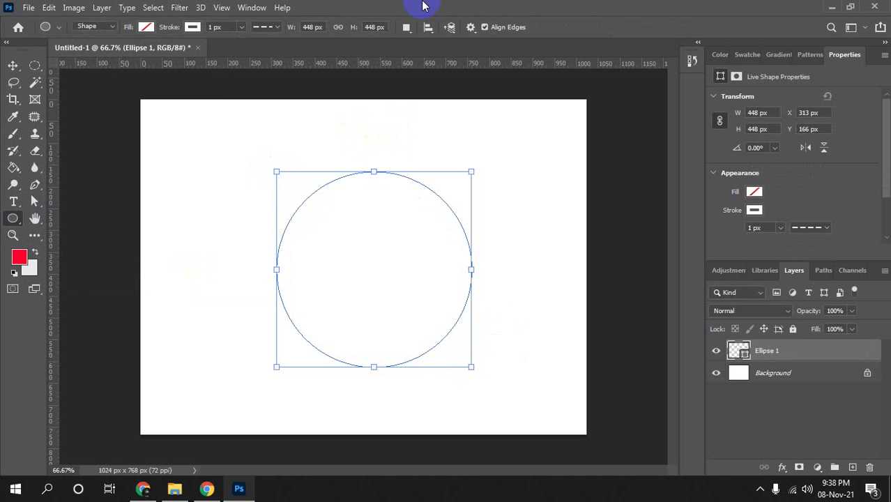
left_click(13, 65)
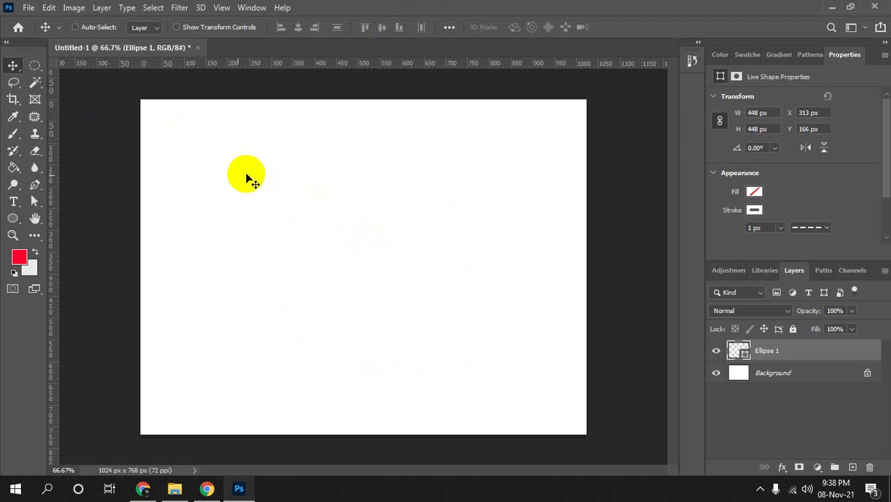
left_click(35, 201)
left_click_drag(265, 157, 527, 404)
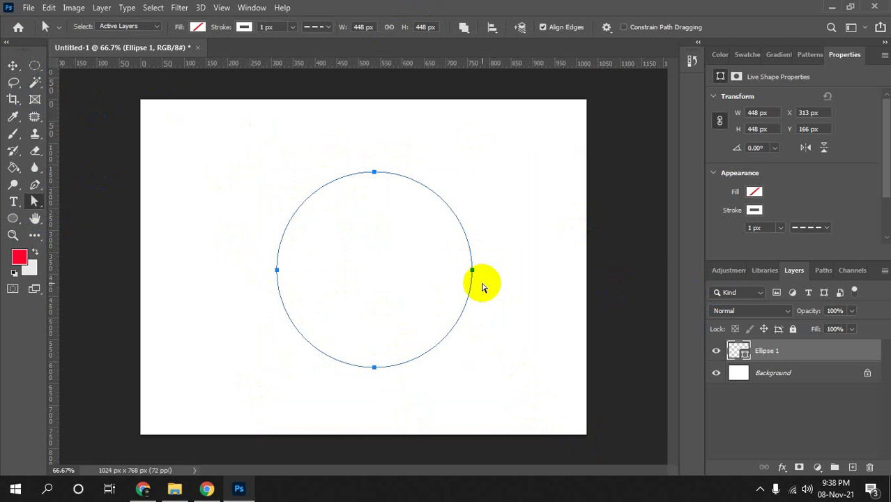
key("Delete")
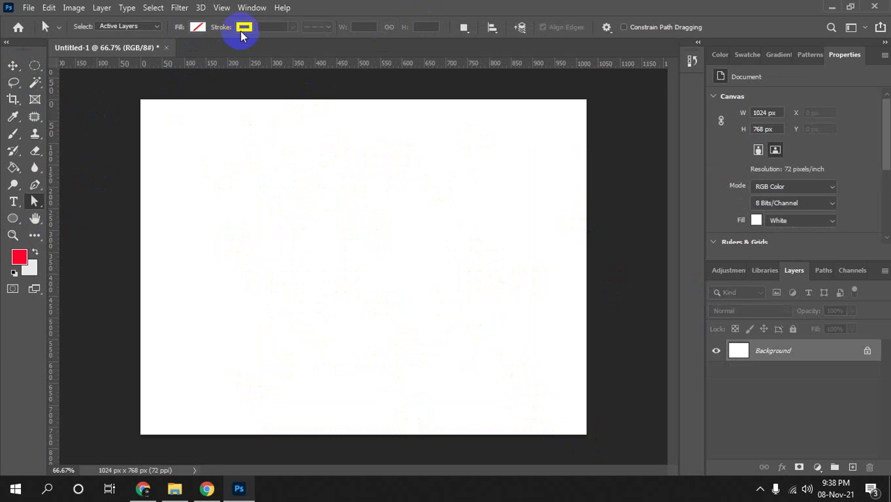
Set the shape stroke to No Color in the options bar.
left_click(13, 186)
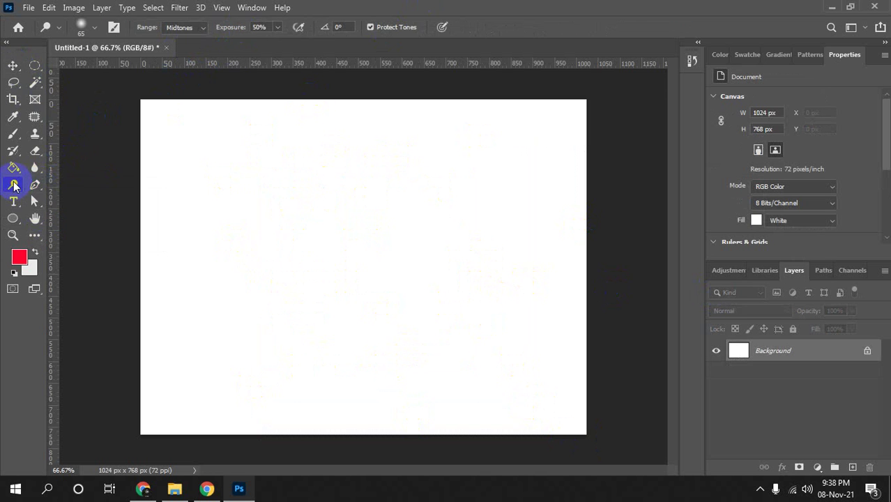
left_click(32, 203)
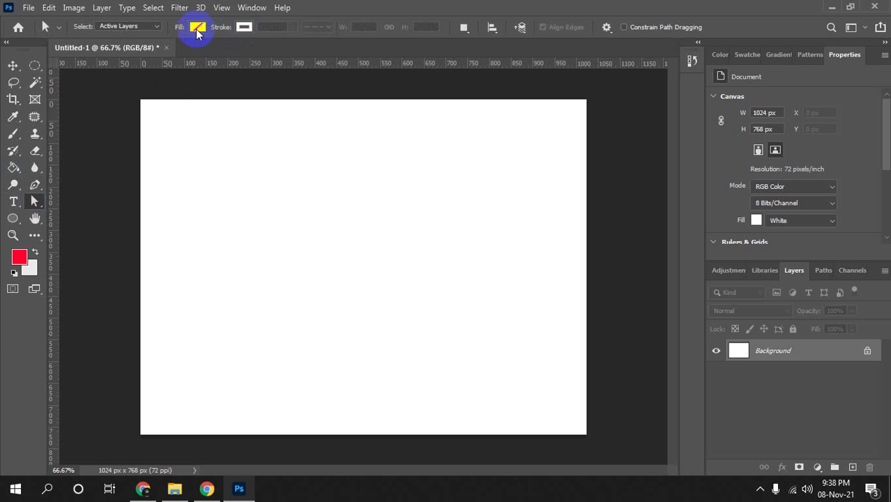
left_click(13, 219)
left_click(193, 27)
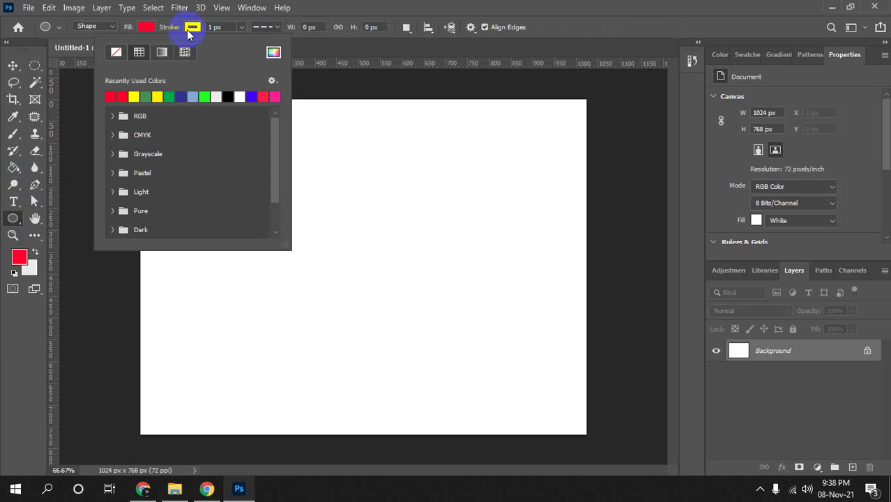
left_click(116, 52)
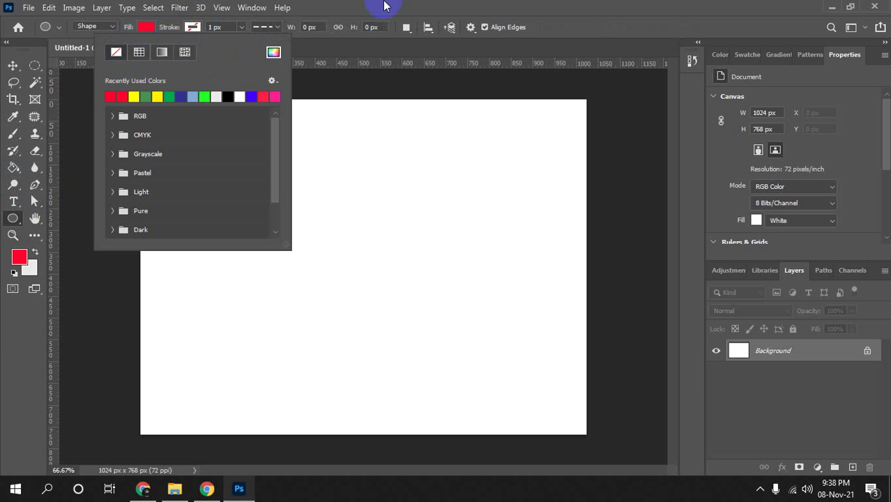
left_click(388, 7)
Draw a red 218×174 px rectangle near the canvas's top-left corner.
left_click(10, 223)
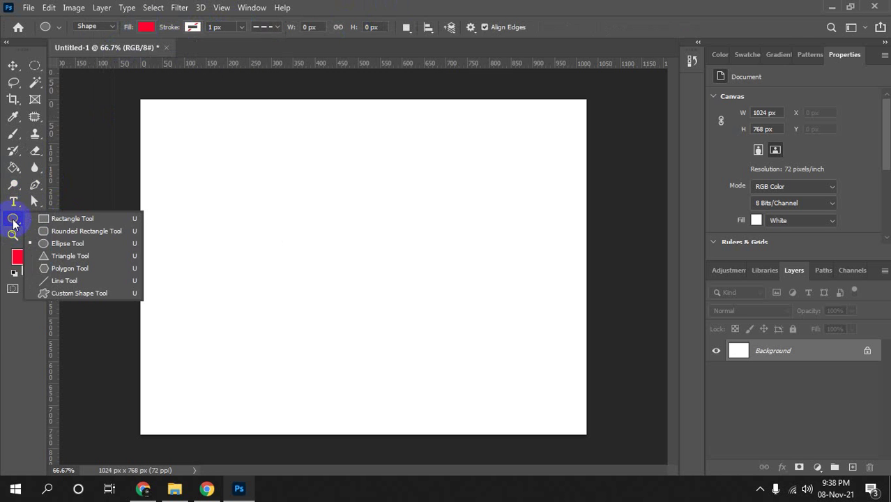
left_click(69, 214)
mouse_move(150, 113)
left_mouse_down()
mouse_move(163, 133)
mouse_move(244, 187)
left_mouse_up()
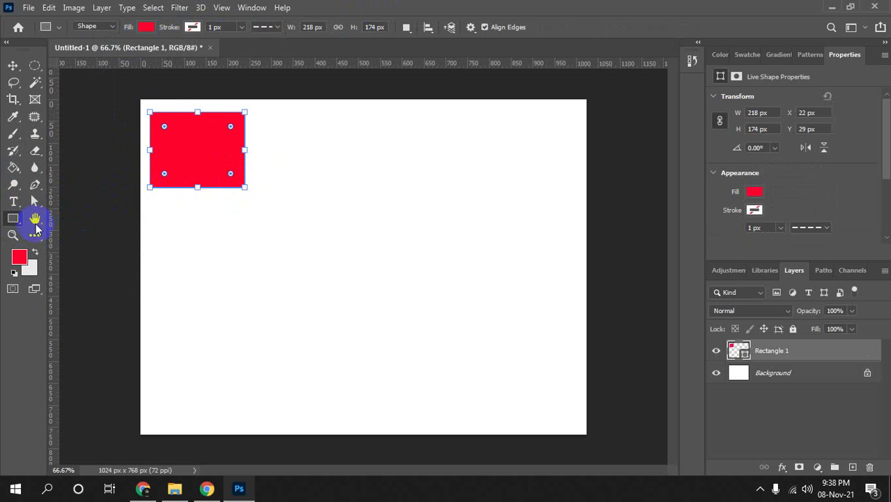
left_click(13, 219)
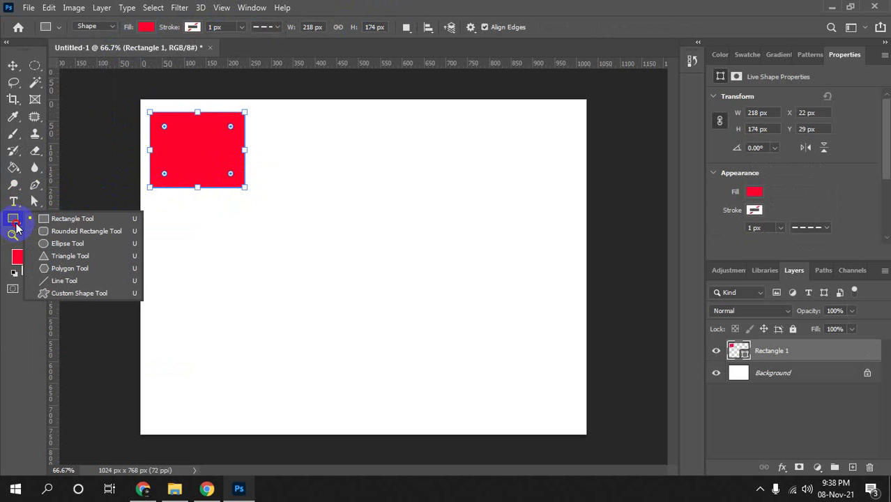
left_click_drag(17, 227, 92, 233)
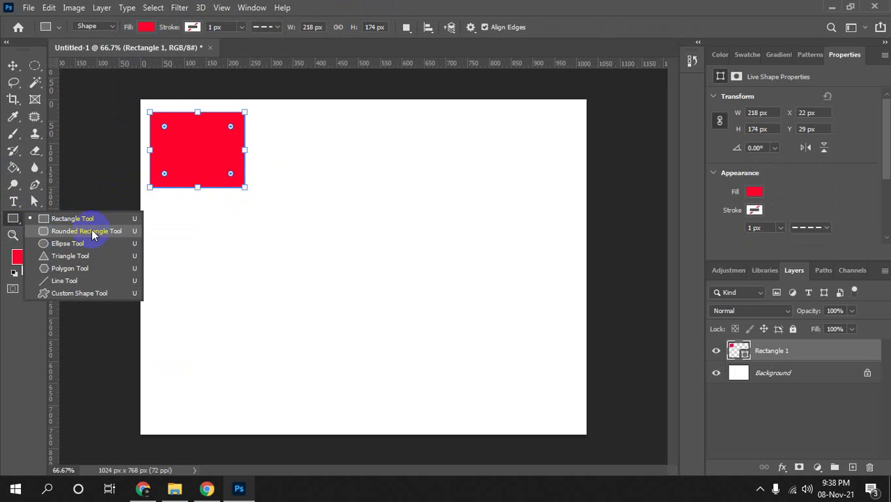
Draw a red 202×175 px rounded rectangle right of Rectangle 1, rounding its corners to 17 px.
left_click(91, 231)
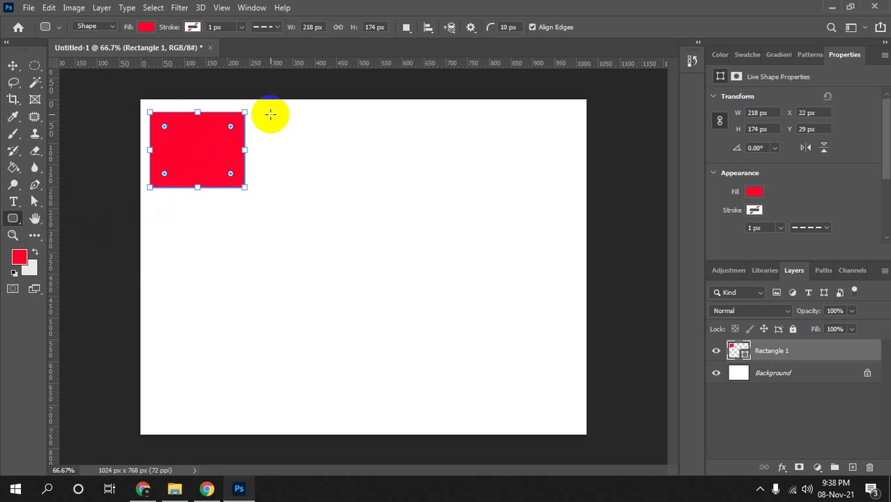
left_click_drag(271, 115, 358, 191)
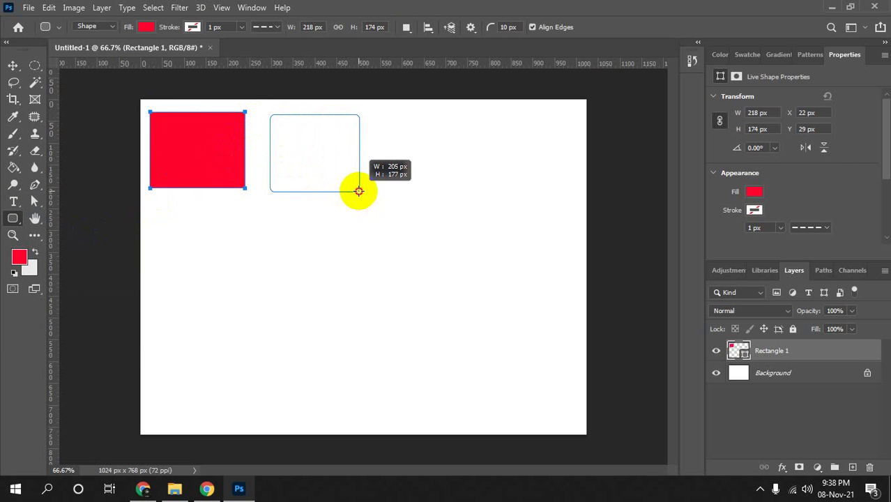
left_click_drag(357, 190, 357, 190)
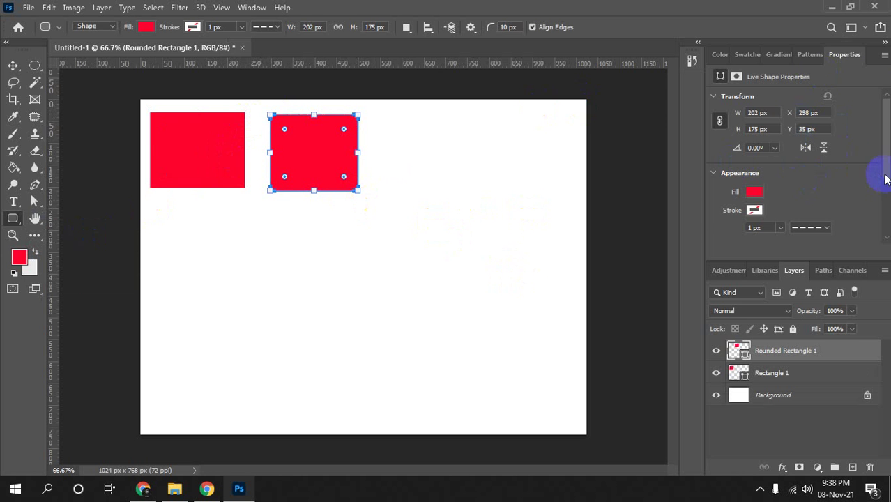
left_click_drag(886, 179, 883, 230)
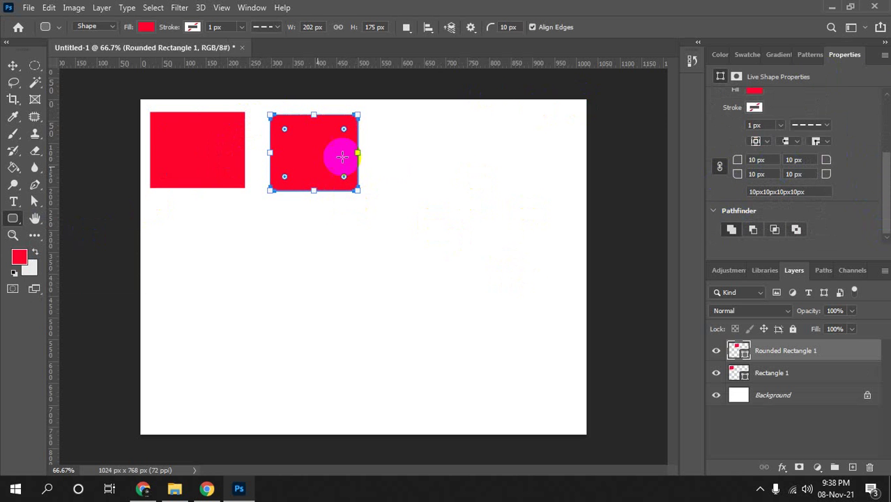
mouse_move(343, 179)
left_mouse_down()
mouse_move(370, 207)
mouse_move(348, 187)
left_mouse_up()
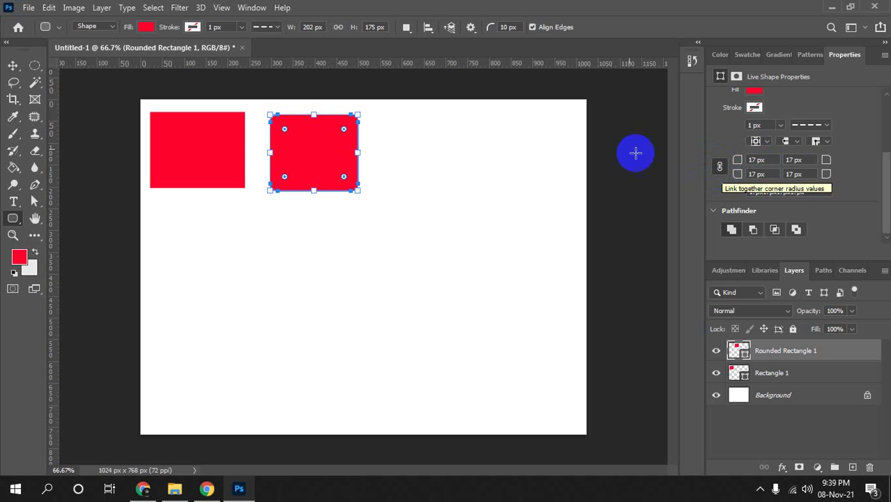
Unlink the corner radii and set top-left, top-right and bottom-left corners to 35 px.
left_click(763, 161)
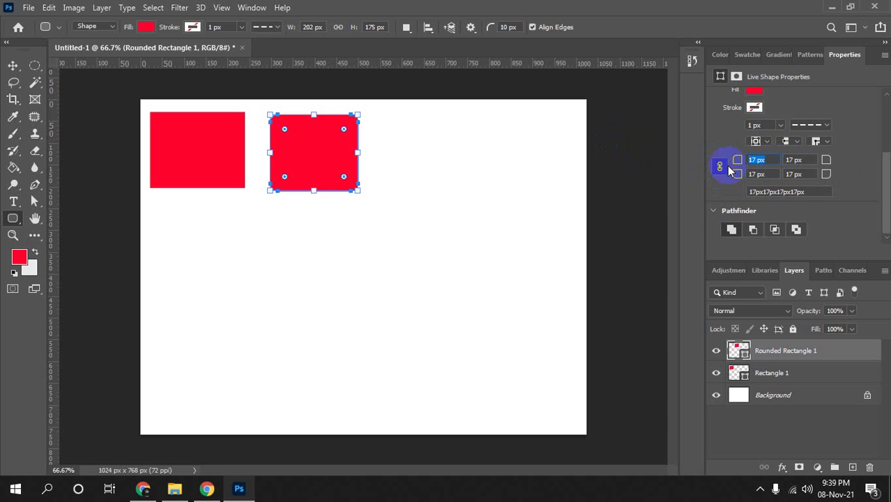
type("5")
left_click(806, 161)
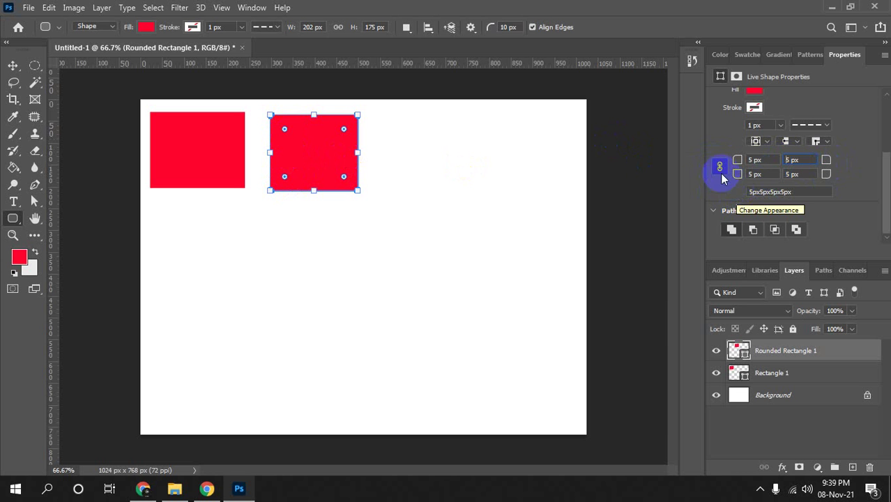
left_click(781, 160)
left_click(748, 160)
type("35")
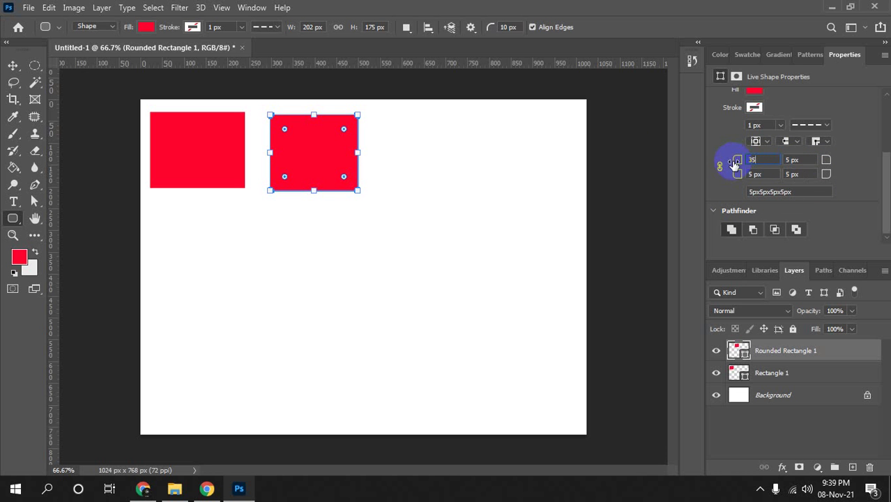
left_click(788, 159)
type("35")
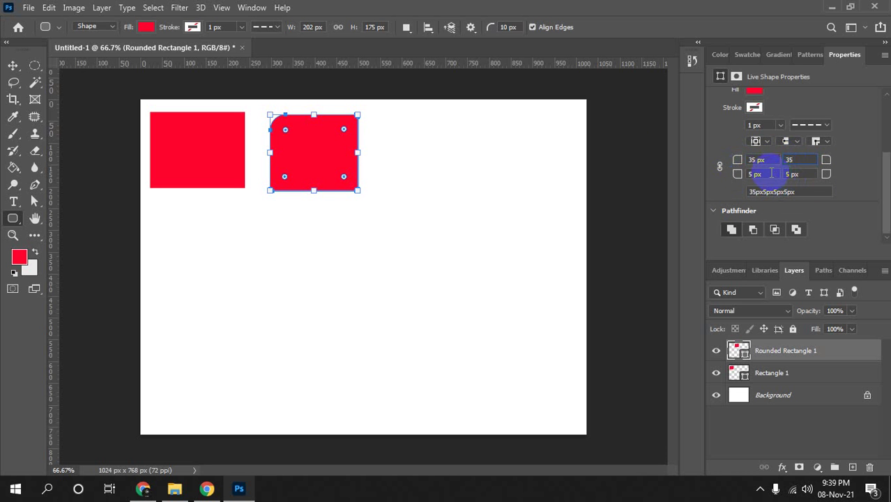
left_click(739, 173)
left_click(781, 173)
left_click(739, 174)
type("35")
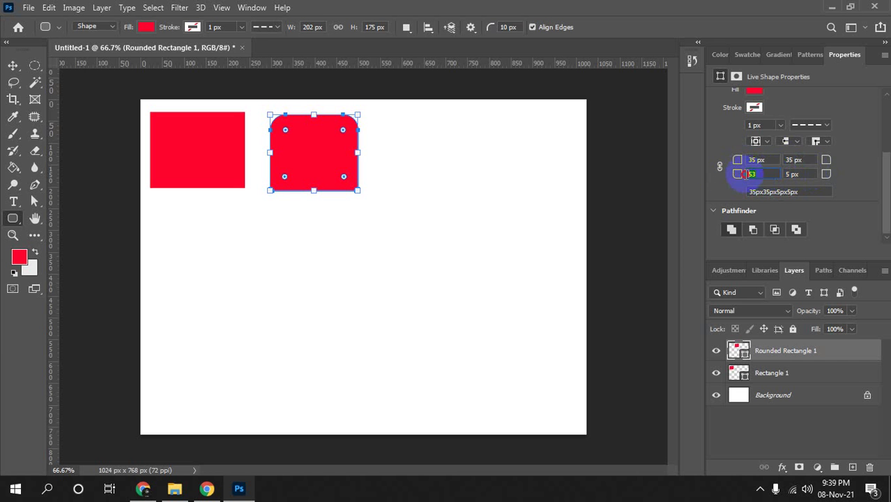
left_click(795, 174)
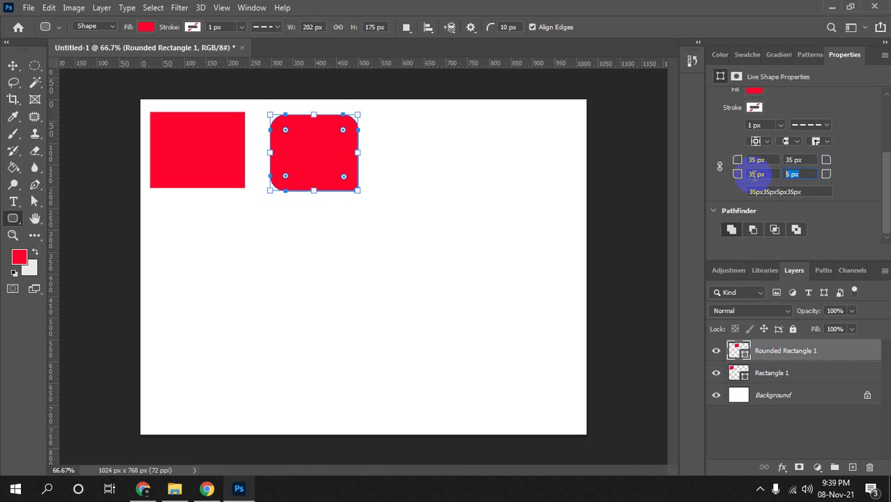
type("0")
Move the rounded rectangle just right of Rectangle 1, top edges aligned via smart guides.
left_click(12, 65)
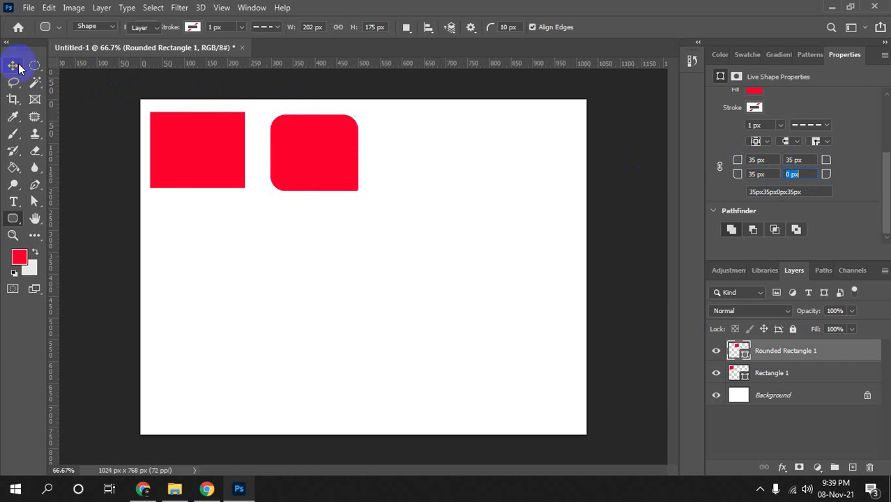
left_click_drag(315, 170, 410, 229)
left_click(442, 235)
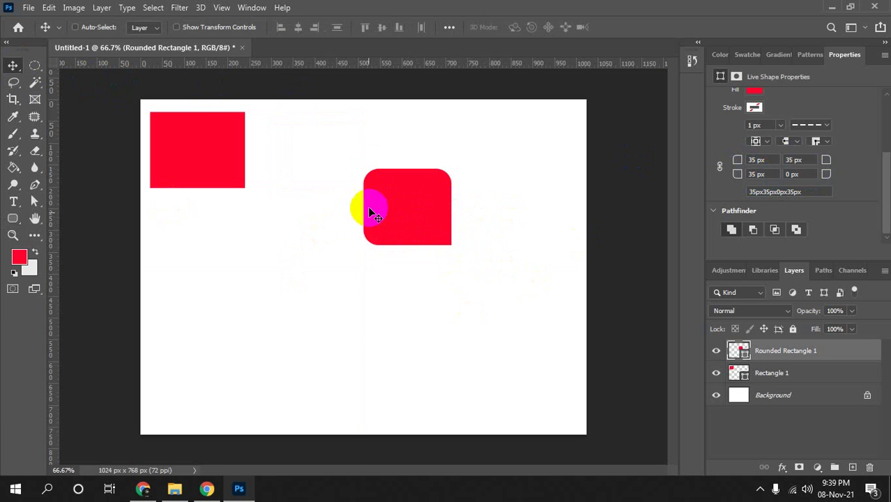
left_click(401, 200)
left_click_drag(383, 223, 430, 241)
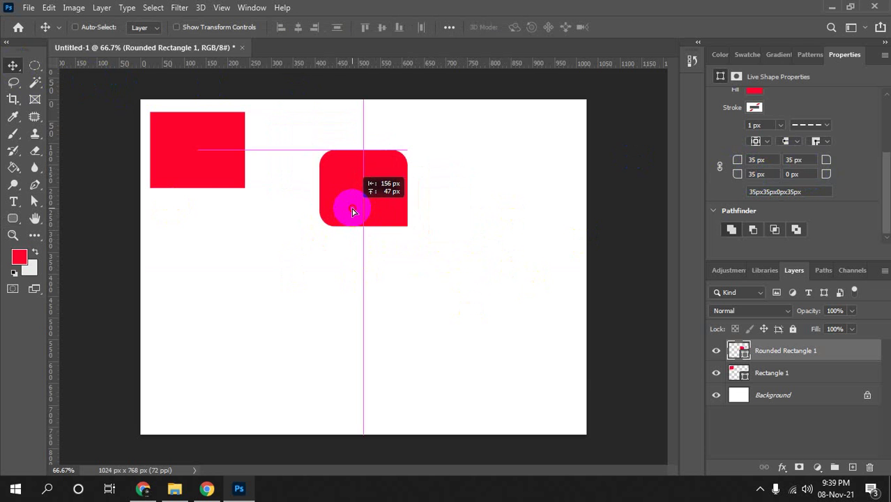
left_click_drag(430, 242, 299, 170)
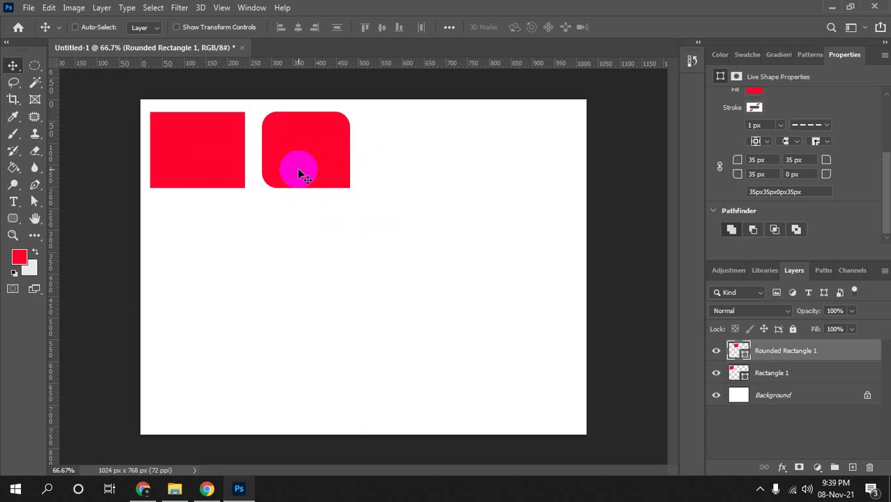
left_click(12, 221)
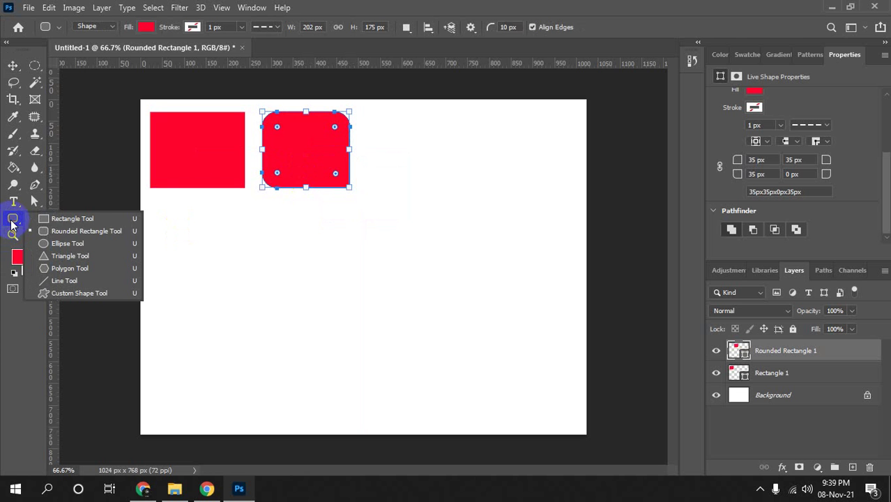
Draw a red 181×181 px circle right of the rounded rectangle, then select Rounded Rectangle 1's layer.
left_click_drag(11, 223, 95, 249)
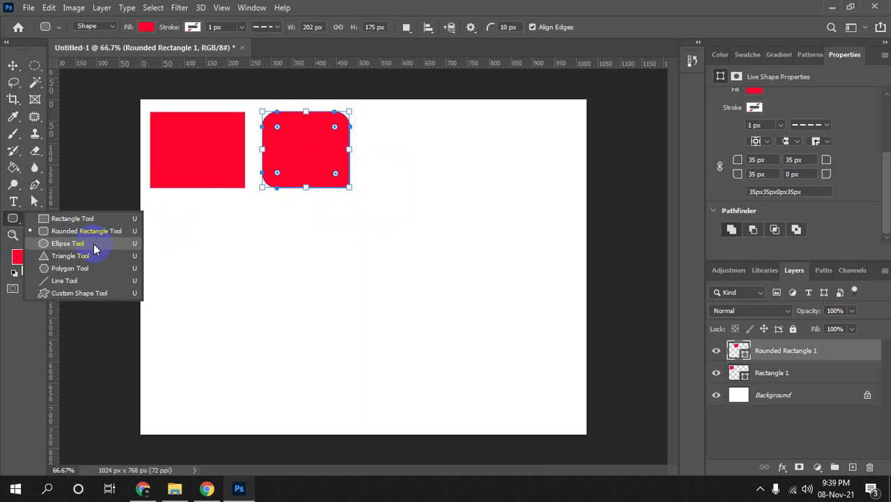
left_click(94, 249)
mouse_move(383, 110)
left_mouse_down()
mouse_move(478, 193)
mouse_move(458, 167)
mouse_move(469, 186)
mouse_move(457, 180)
mouse_move(547, 277)
mouse_move(473, 182)
mouse_move(446, 163)
mouse_move(463, 190)
left_mouse_up()
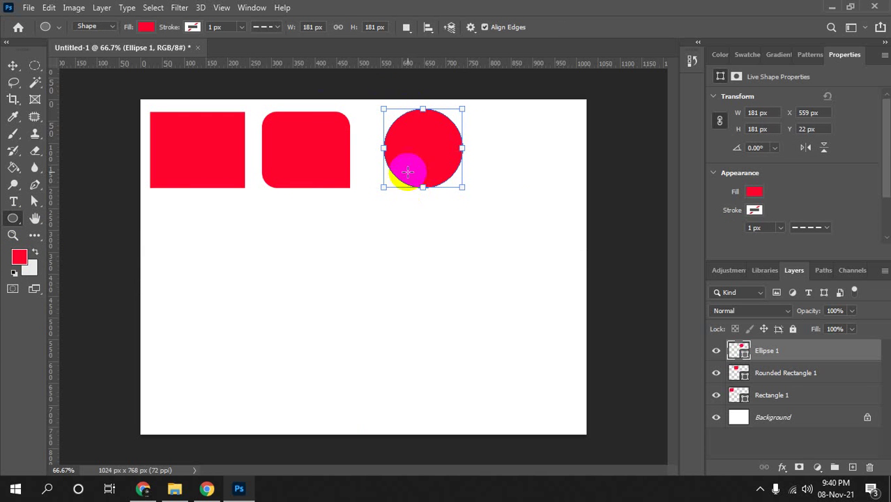
left_click(781, 374)
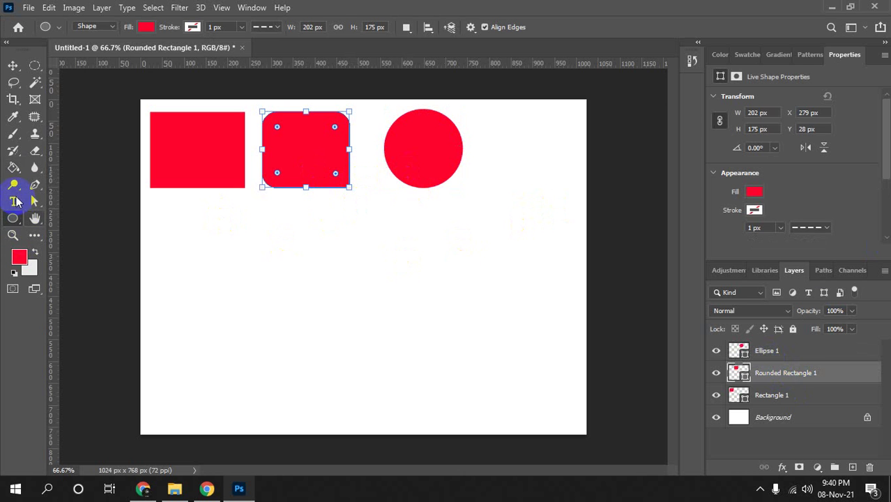
Select the rounded rectangle's path with Direct Selection and zoom in on it.
left_click(35, 202)
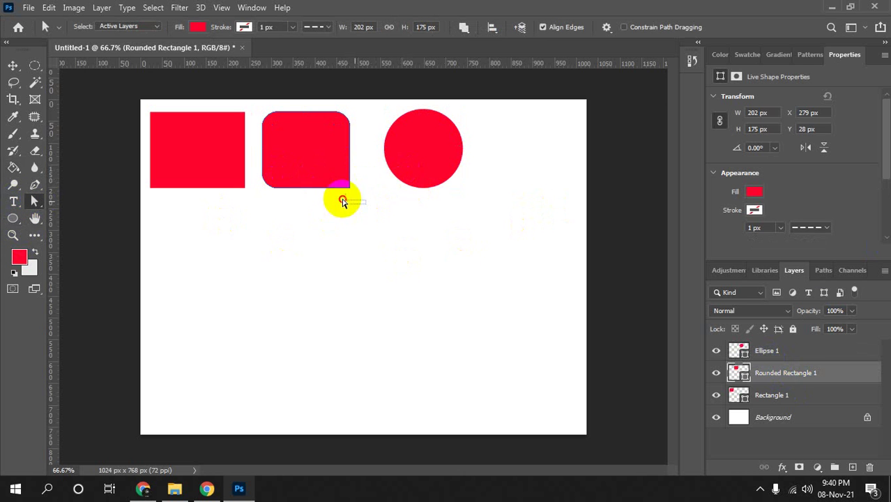
left_click_drag(365, 204, 251, 106)
left_click(325, 181)
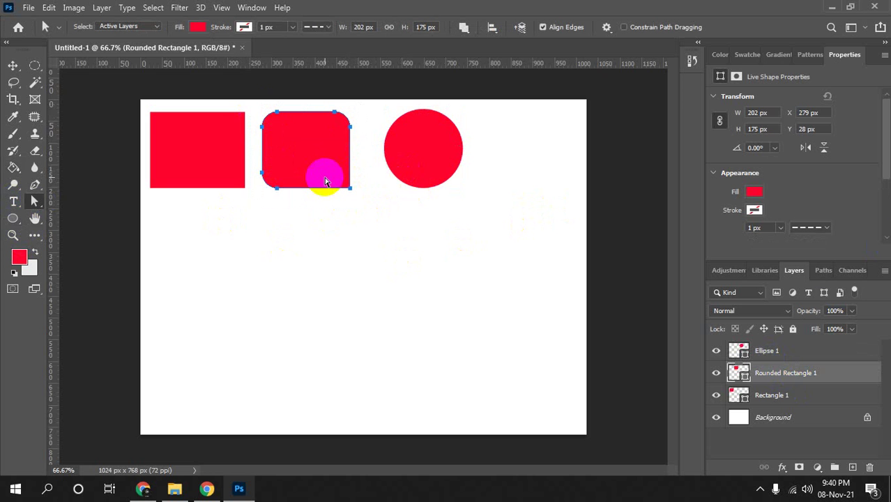
key("ctrl+plus")
key("ctrl+plus")
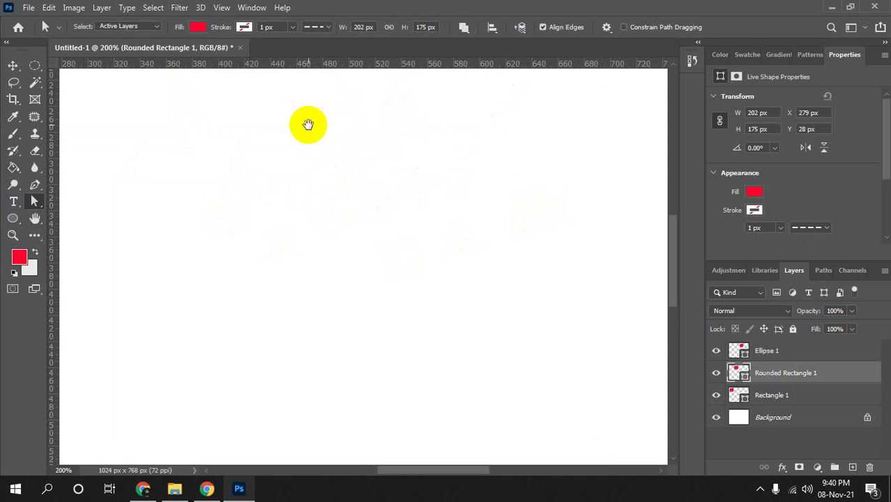
left_click_drag(417, 240, 417, 342)
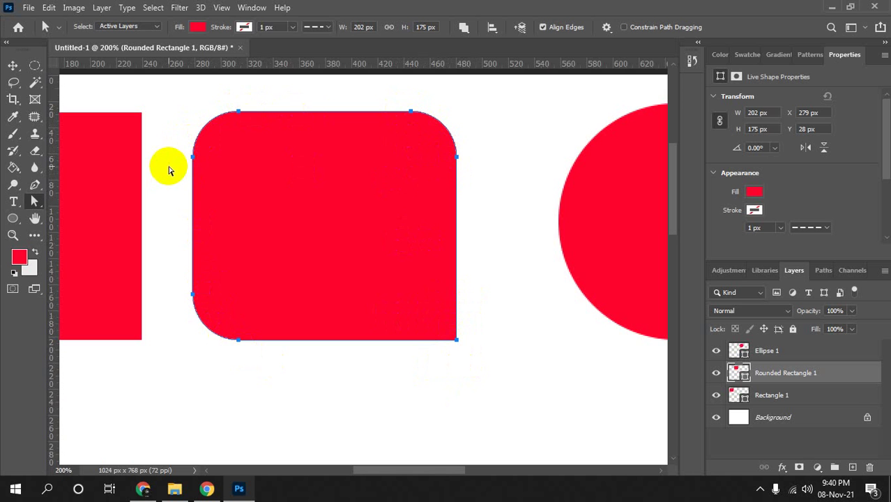
left_click_drag(299, 198, 448, 159)
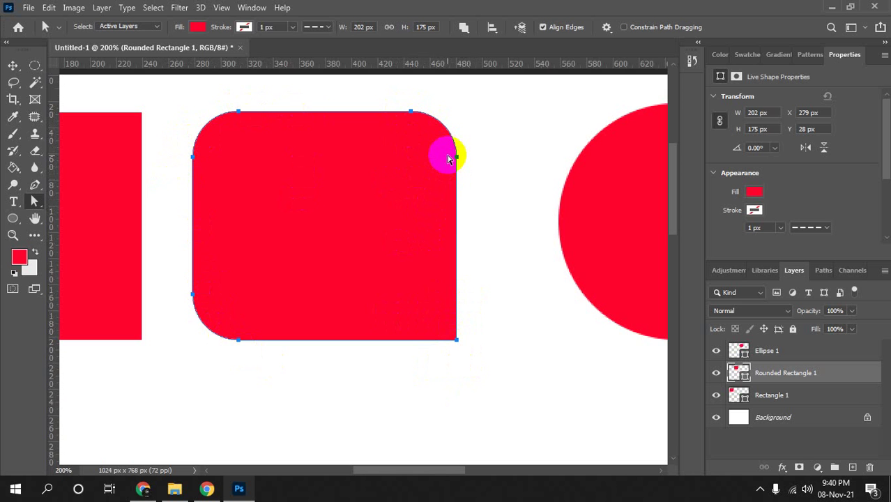
left_click_drag(454, 159, 445, 128)
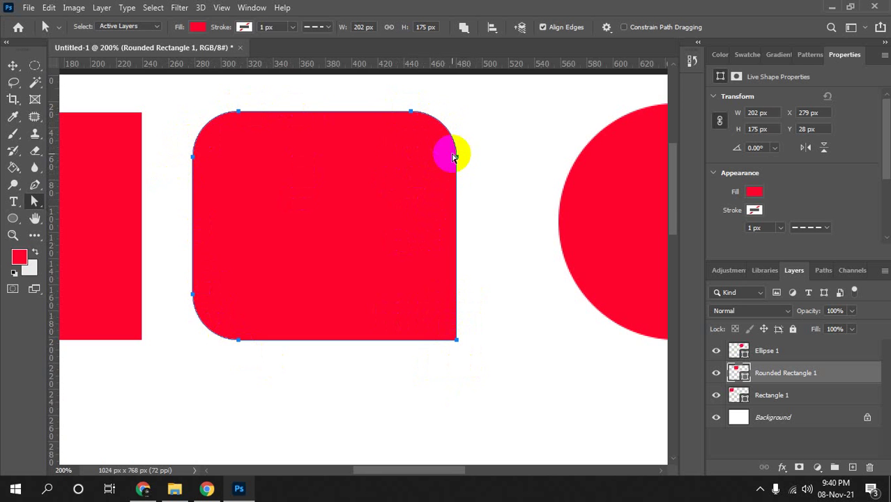
mouse_move(445, 131)
left_mouse_down()
mouse_move(200, 177)
mouse_move(199, 298)
mouse_move(237, 347)
mouse_move(204, 331)
left_mouse_up()
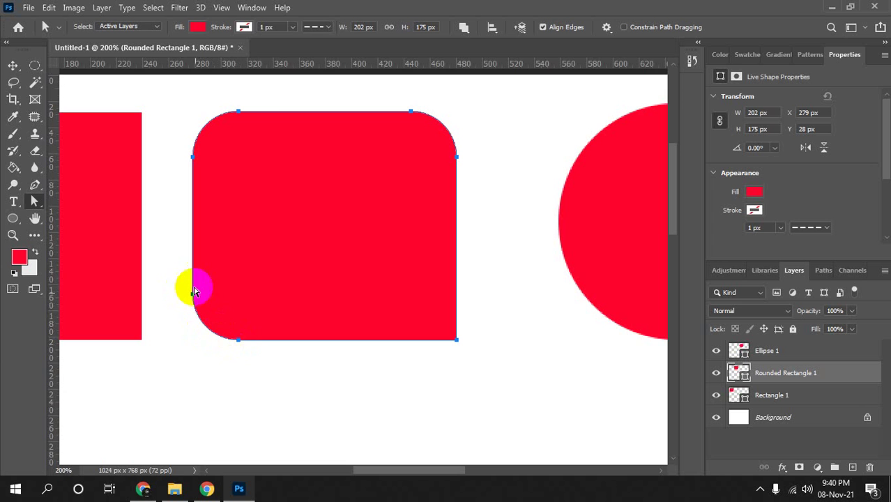
Click the rounded rectangle's left anchor points, fit the canvas on screen, and select the circle.
left_click(192, 295)
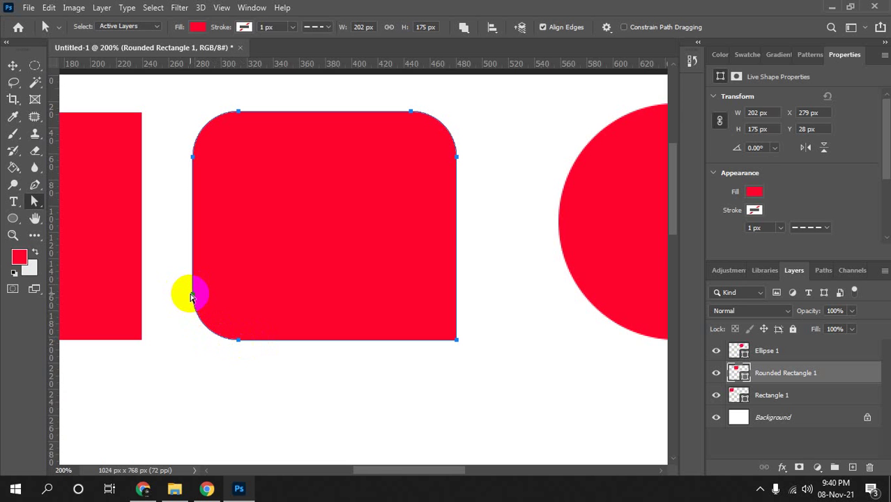
left_click(192, 324)
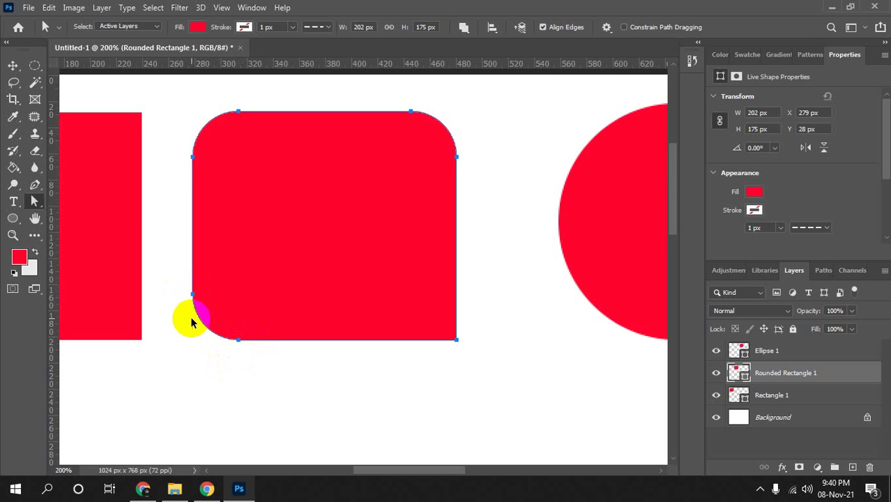
key("ctrl+0")
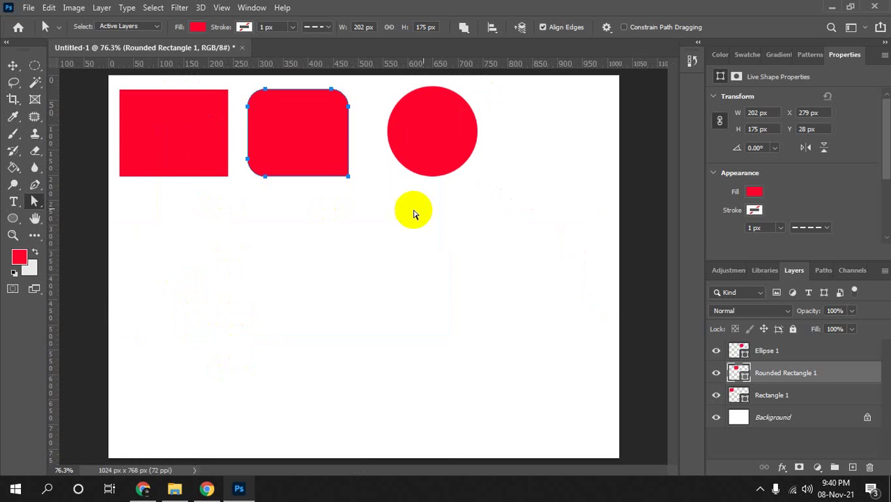
key("v")
left_click(455, 138)
Nudge the circle left and draw a red triangle below the rounded rectangle.
left_click_drag(450, 138, 422, 148)
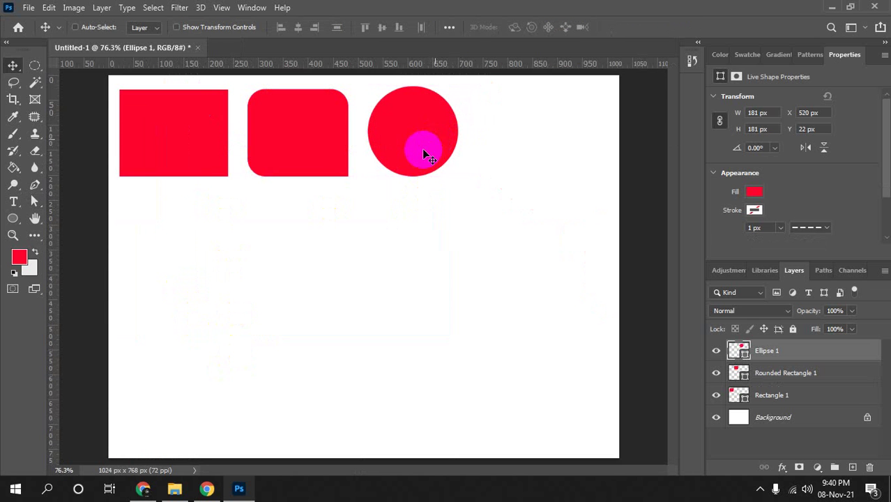
left_click(15, 220)
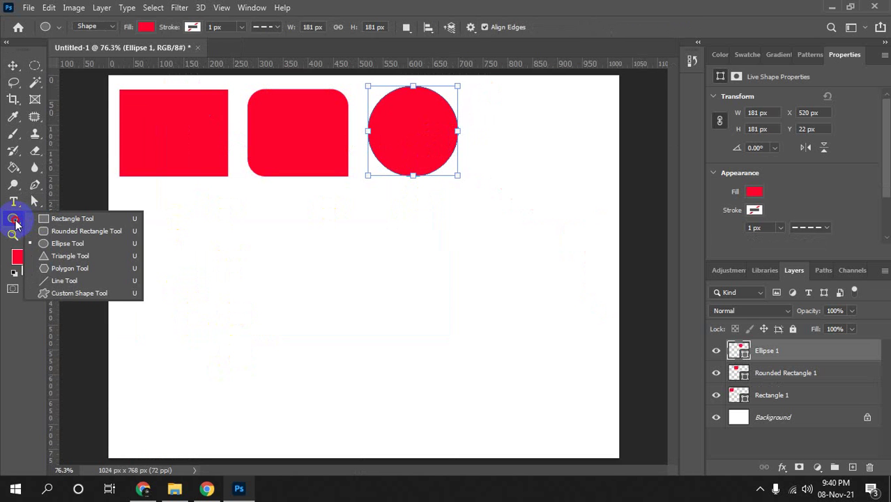
left_click(63, 259)
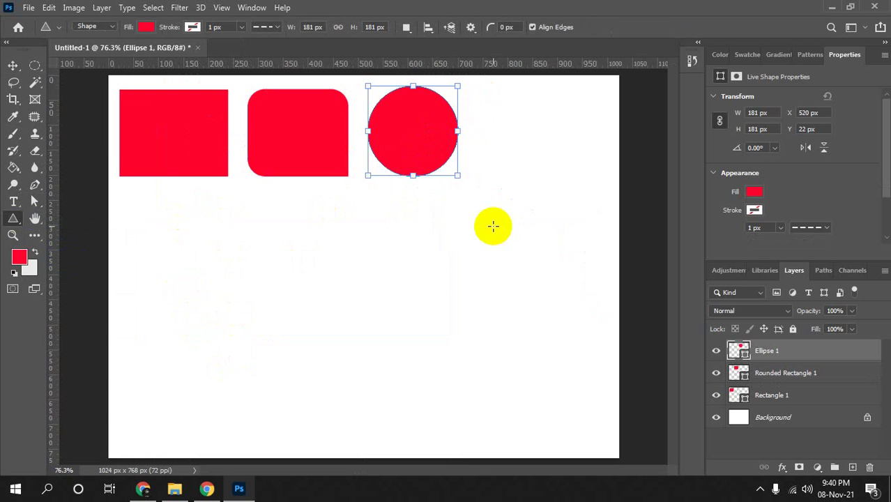
mouse_move(260, 241)
left_mouse_down()
mouse_move(365, 317)
mouse_move(355, 328)
left_mouse_up()
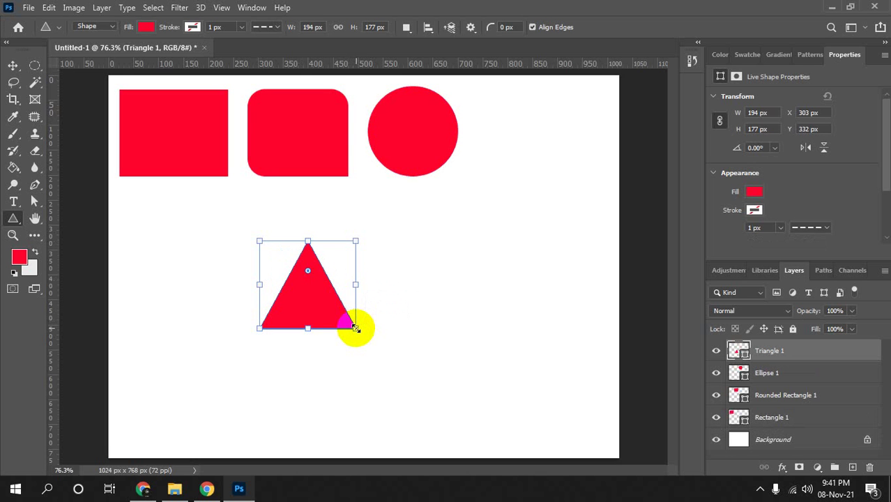
left_click(304, 265)
left_click_drag(309, 272, 309, 279)
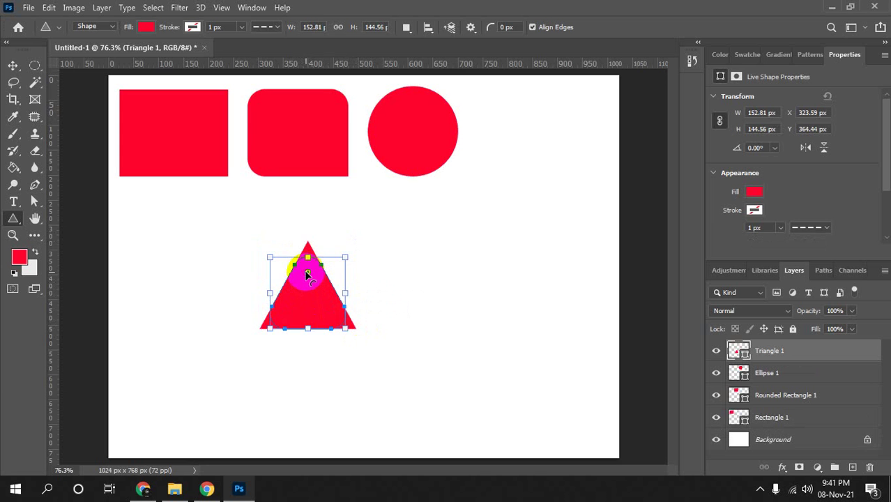
Undo the extra triangle and move the sharp-cornered triangle up beside the circle.
left_click(424, 263)
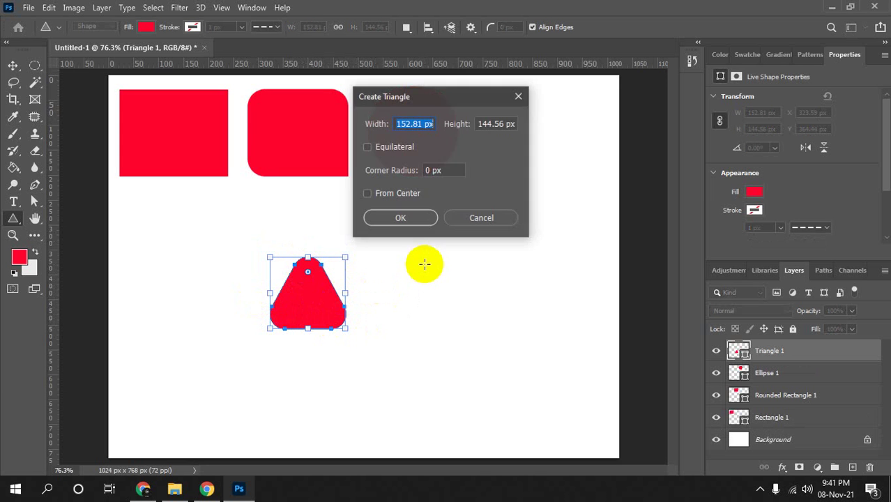
left_click(463, 221)
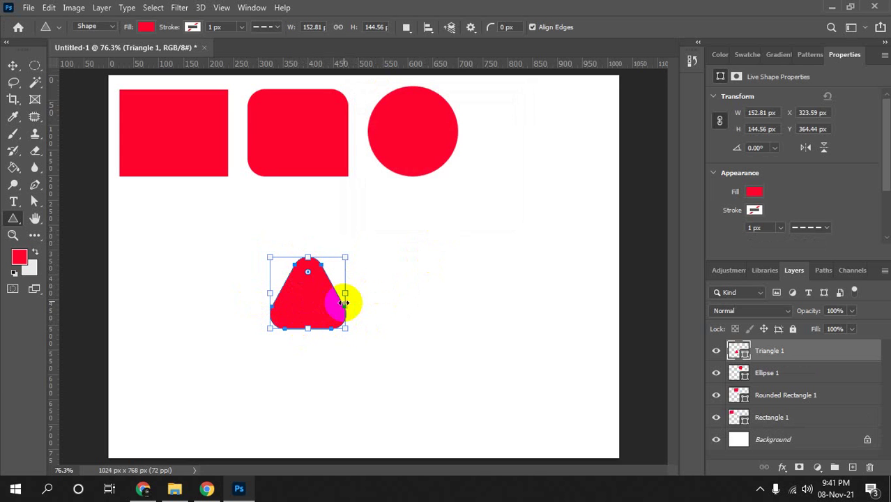
left_click_drag(379, 241, 448, 331)
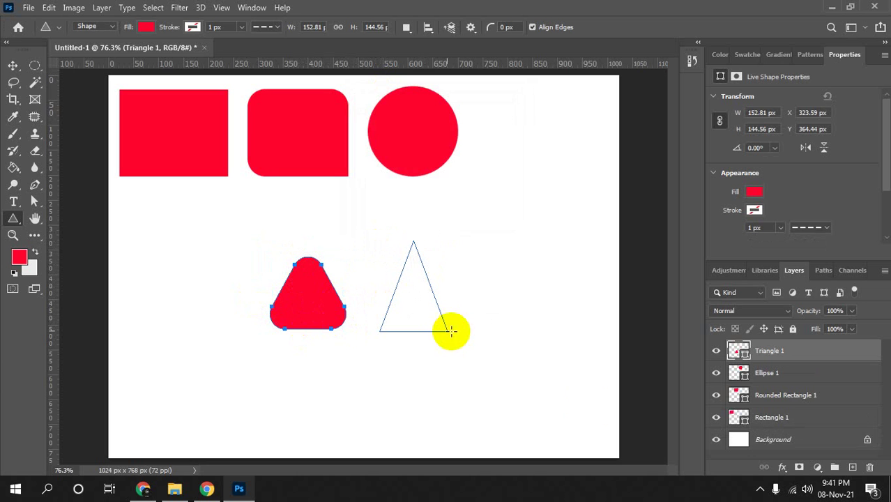
key("ctrl+z")
key("ctrl+z")
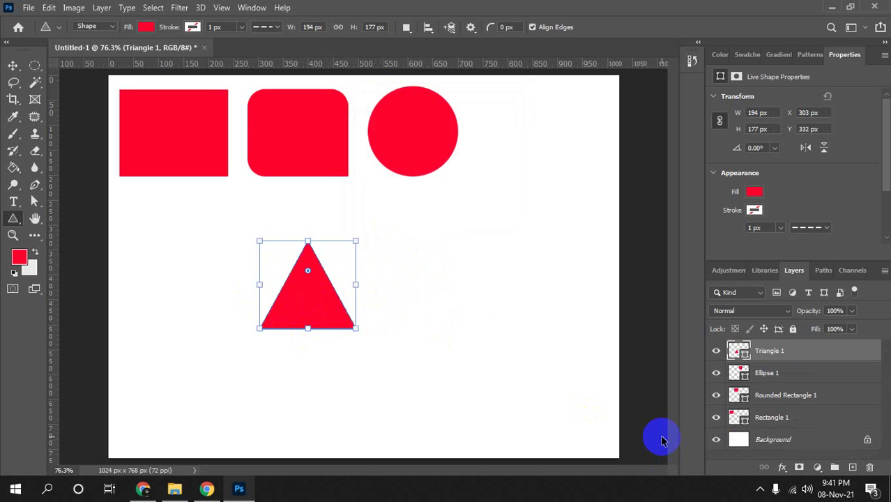
key("v")
left_click_drag(312, 299, 517, 151)
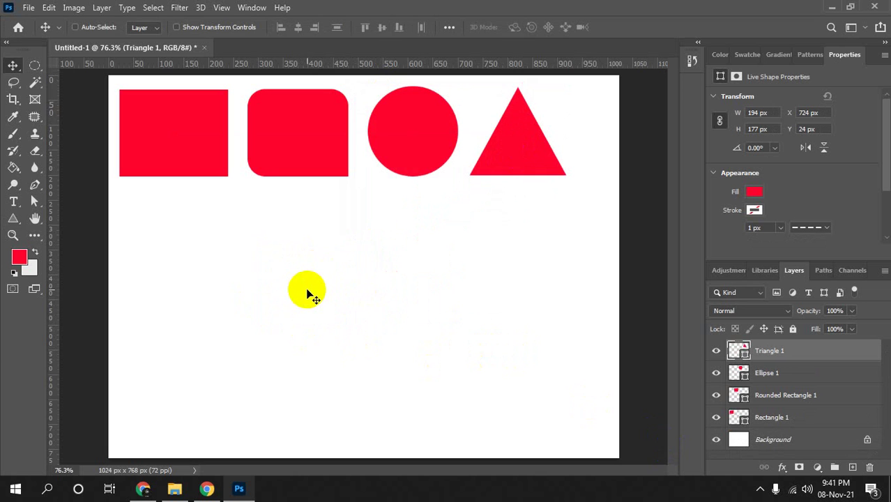
key("u")
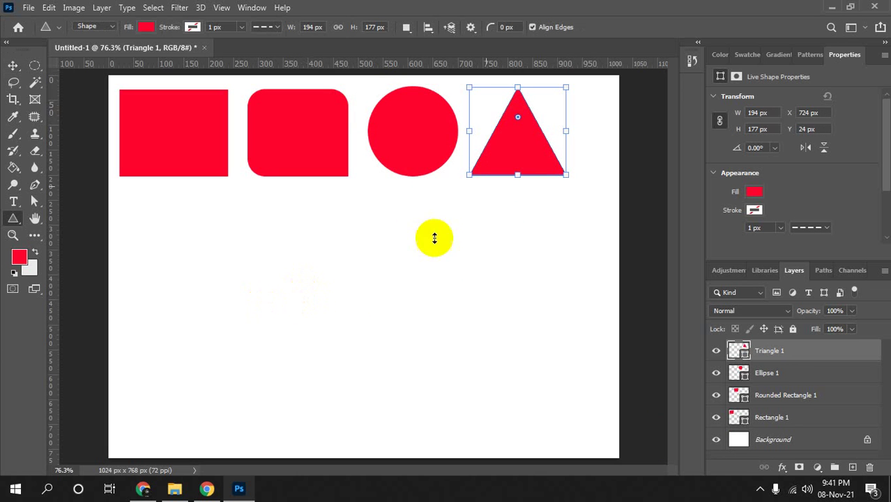
Create an equilateral red triangle below the top row through the triangle settings.
left_click(283, 277)
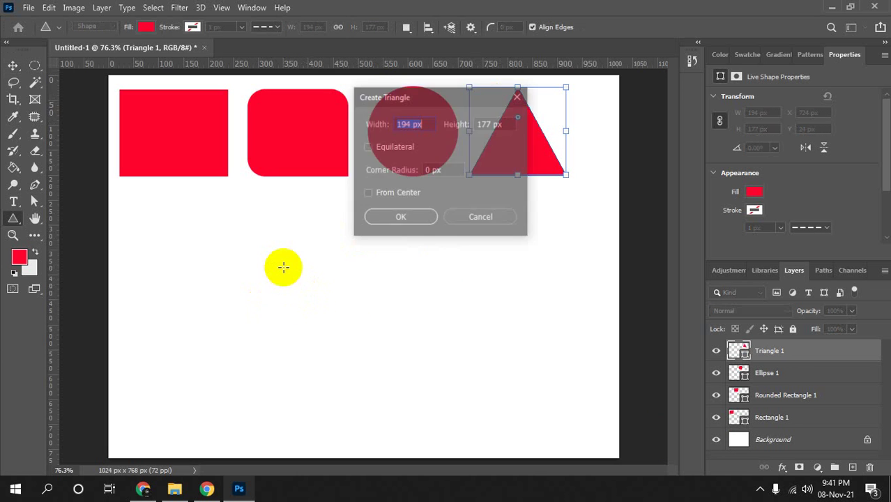
left_click_drag(383, 93, 278, 183)
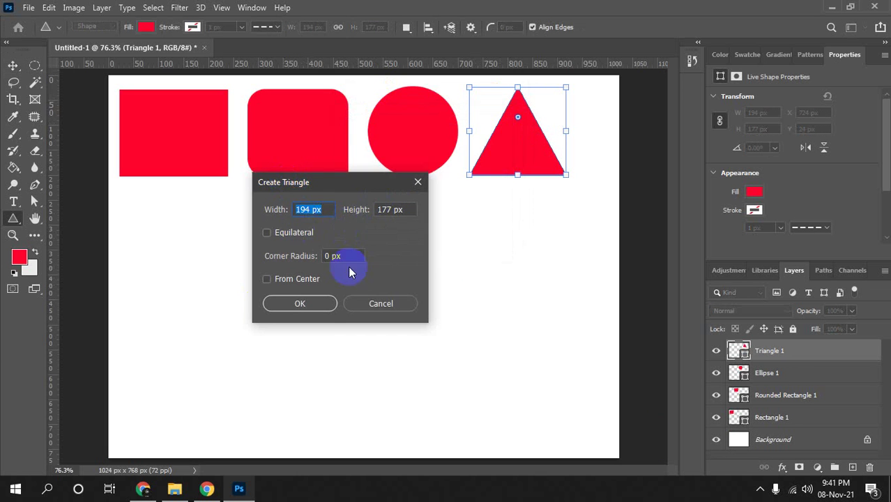
left_click(416, 209)
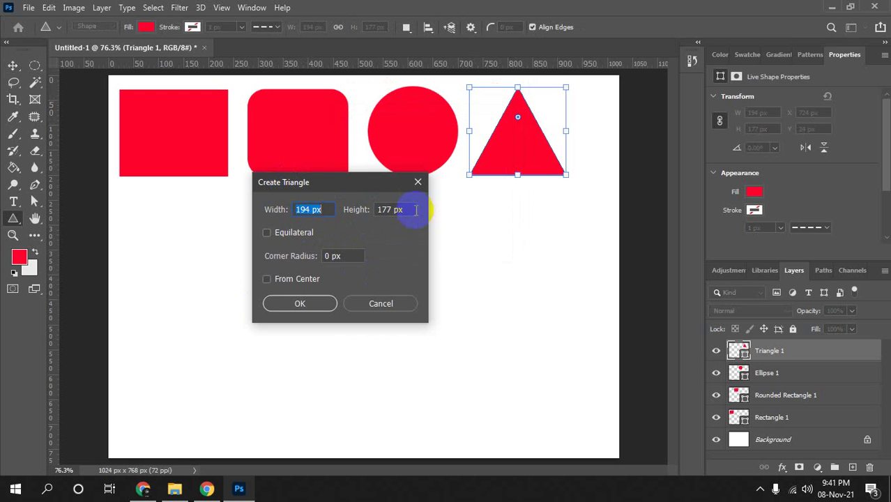
left_click(290, 235)
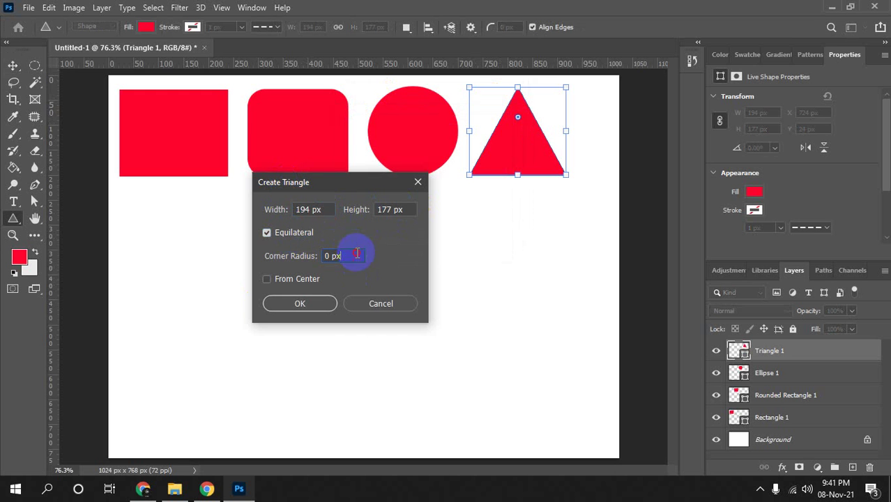
left_click(288, 255)
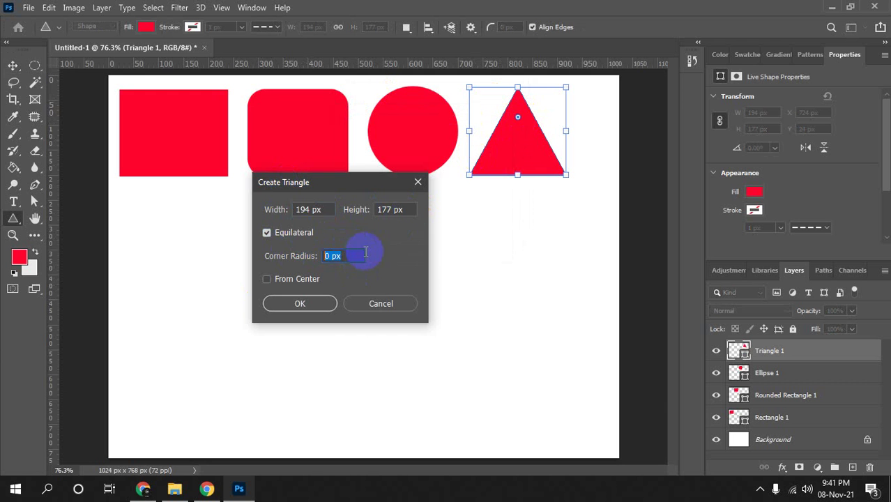
left_click(305, 305)
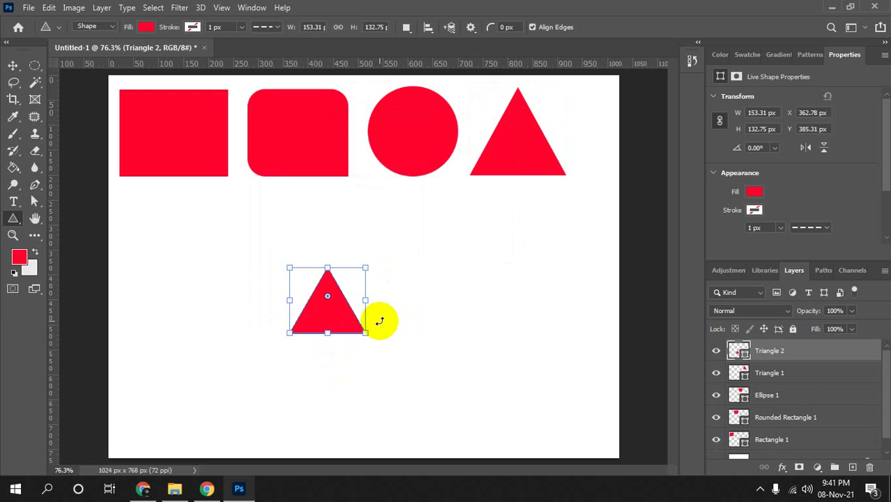
Create a small triangle with a 35 px corner radius beside it.
left_click(452, 300)
mouse_move(329, 169)
left_mouse_down()
mouse_move(353, 193)
mouse_move(494, 181)
left_mouse_up()
left_click(457, 257)
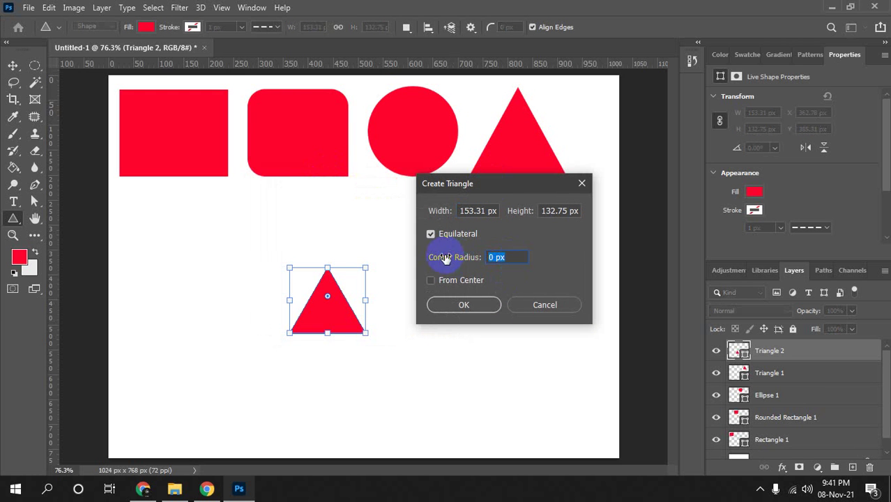
type("35")
left_click(464, 305)
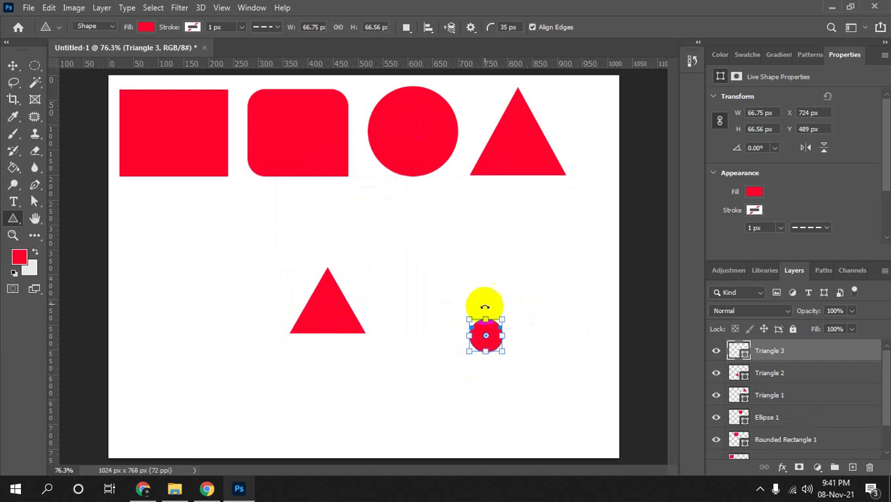
key("Return")
key("v")
left_click_drag(487, 338, 397, 262)
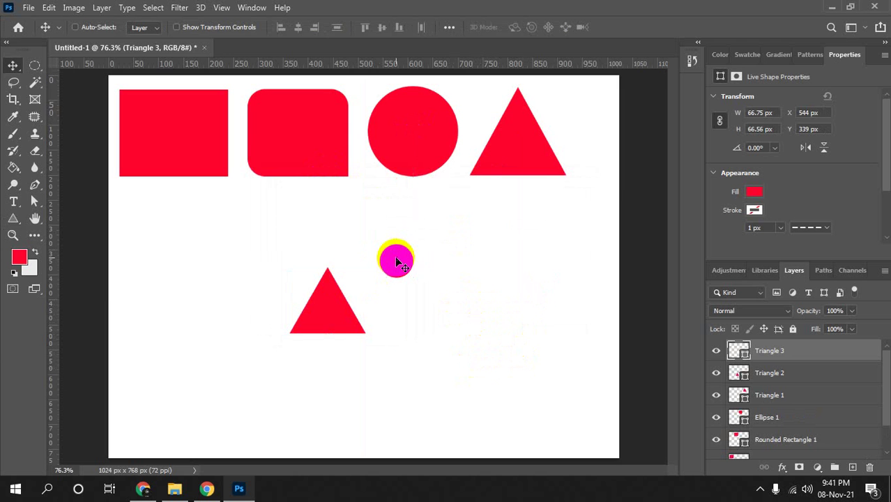
key("Delete")
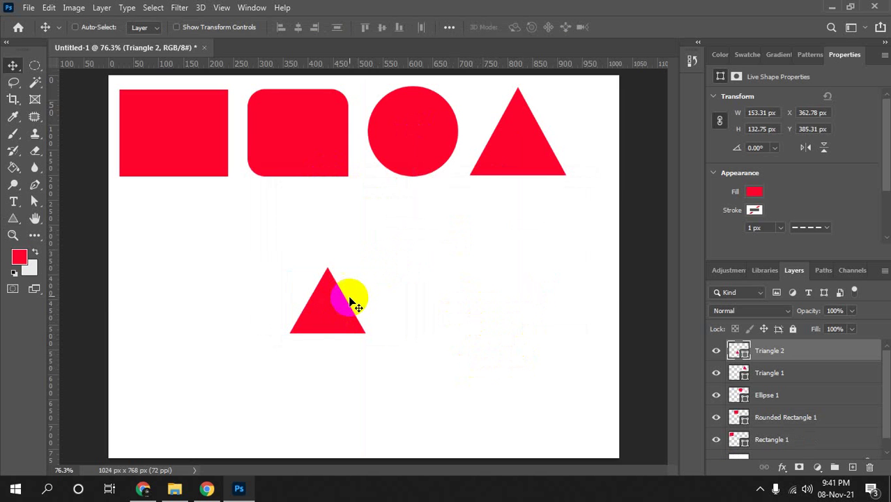
key("ctrl")
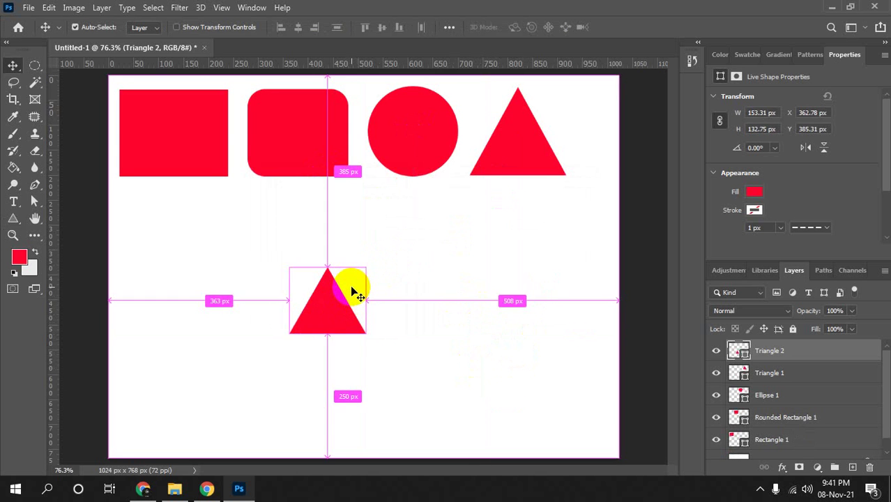
key("Delete")
left_click(14, 220)
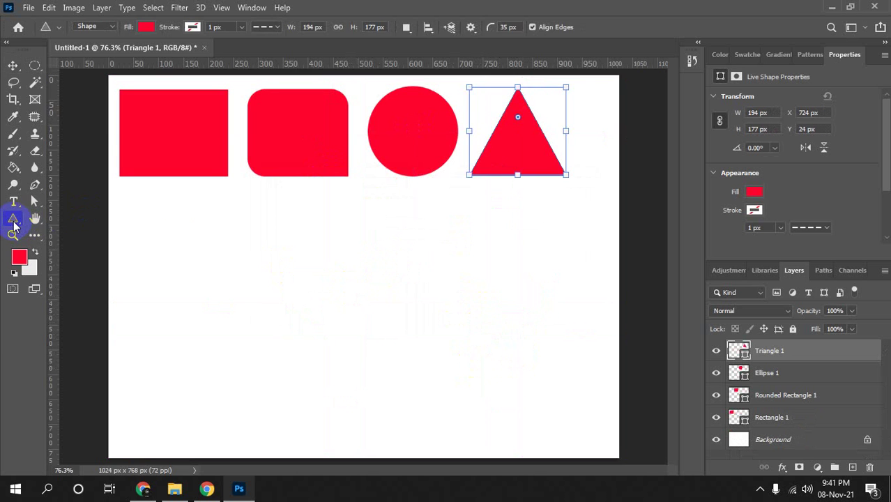
left_click(328, 270)
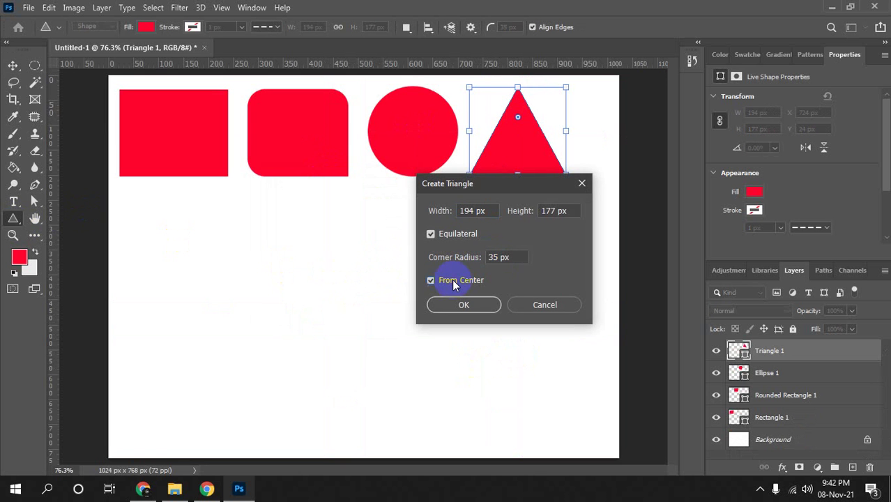
left_click(497, 257)
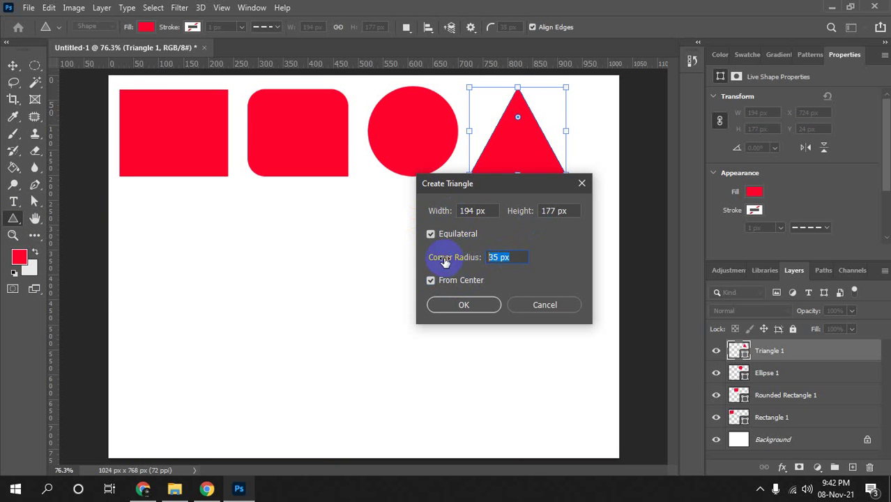
left_click(460, 307)
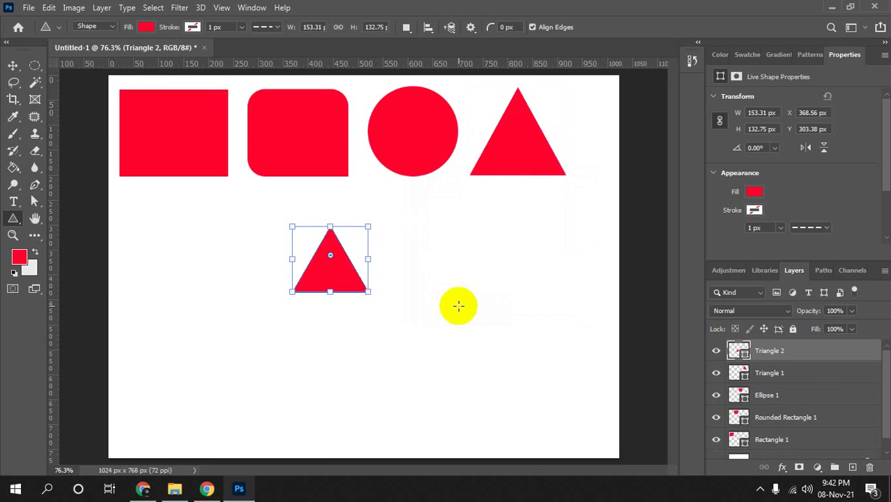
left_click(345, 265)
key("v")
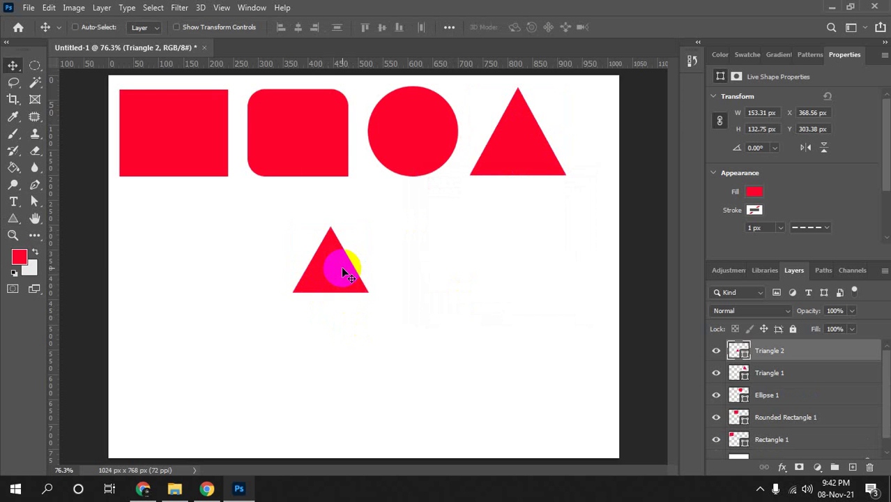
left_click_drag(341, 266, 391, 288)
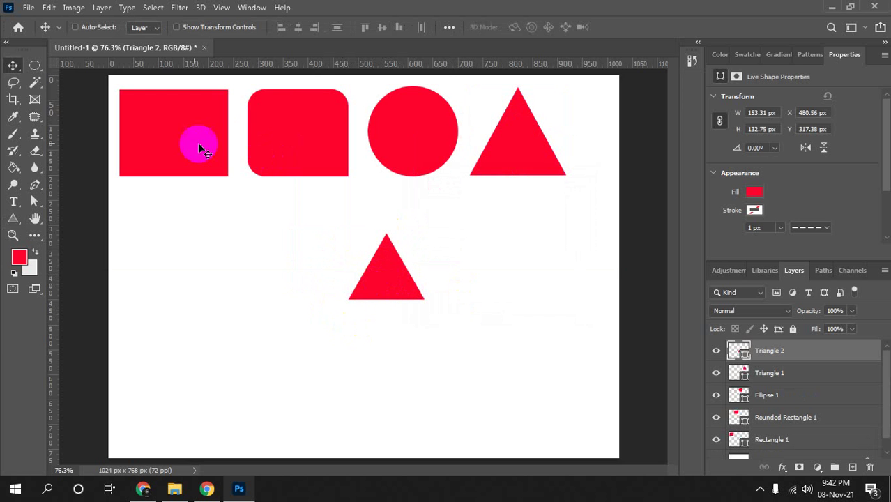
left_click(401, 287)
left_click_drag(387, 277, 375, 277)
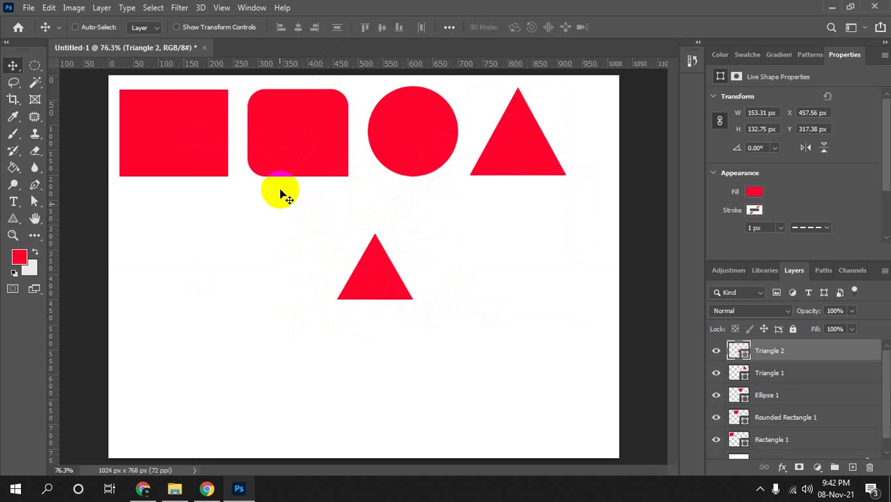
left_click(364, 280)
left_click_drag(363, 282, 237, 315)
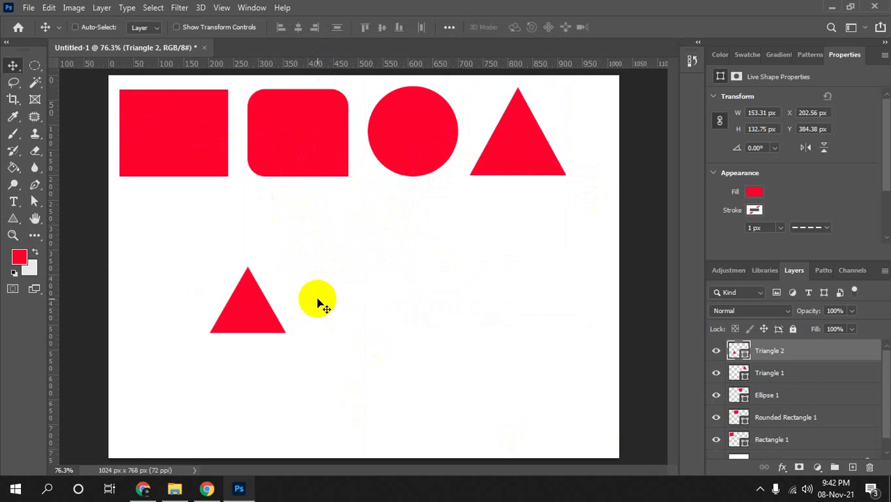
key("Delete")
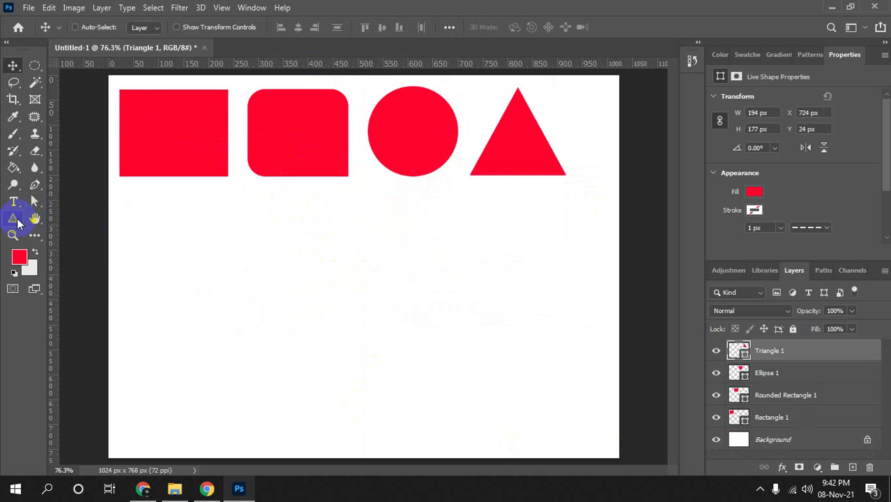
Draw a red pentagon and scale it down to 163.5×166.31 px below the square.
left_click(17, 221)
left_click(69, 269)
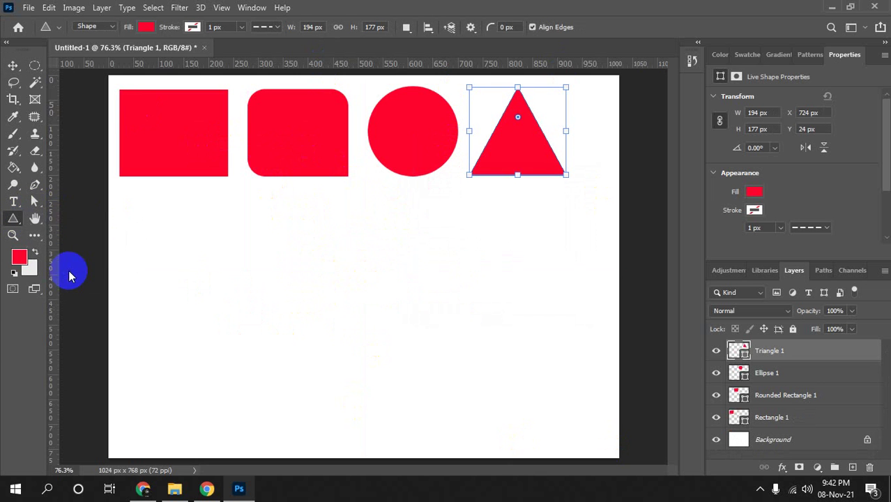
left_click_drag(244, 254, 362, 373)
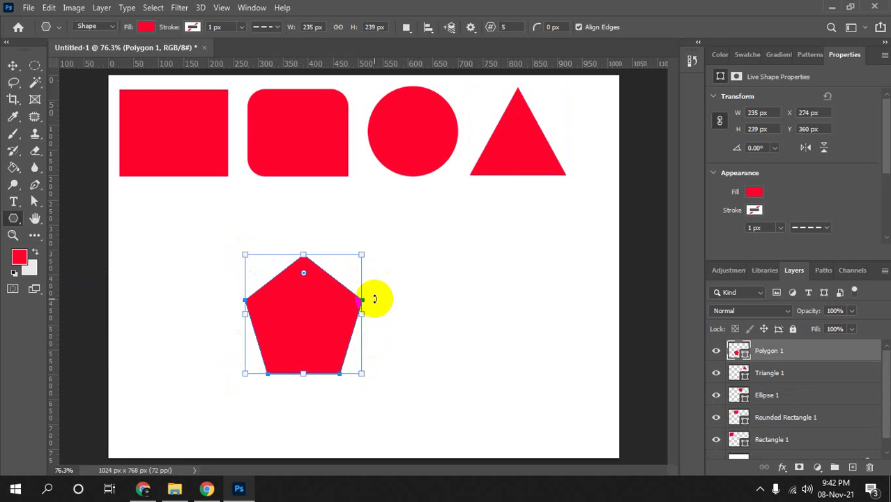
key("v")
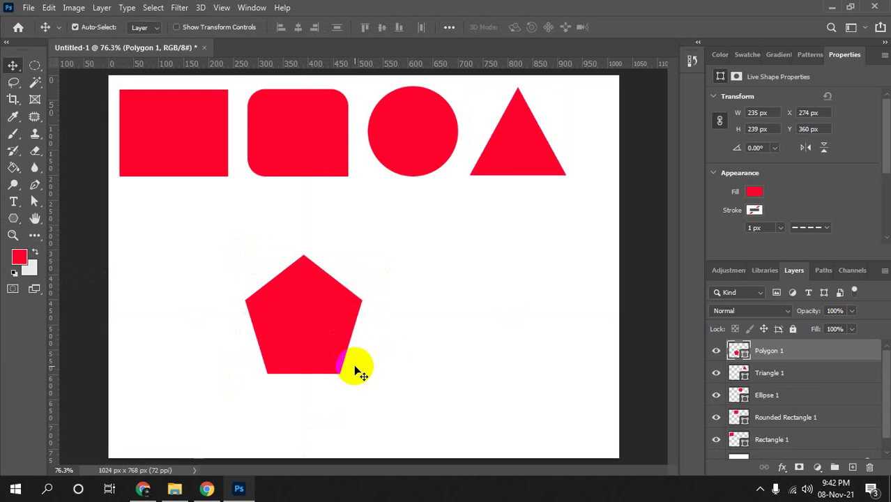
key("ctrl+t")
left_click_drag(361, 374, 349, 361)
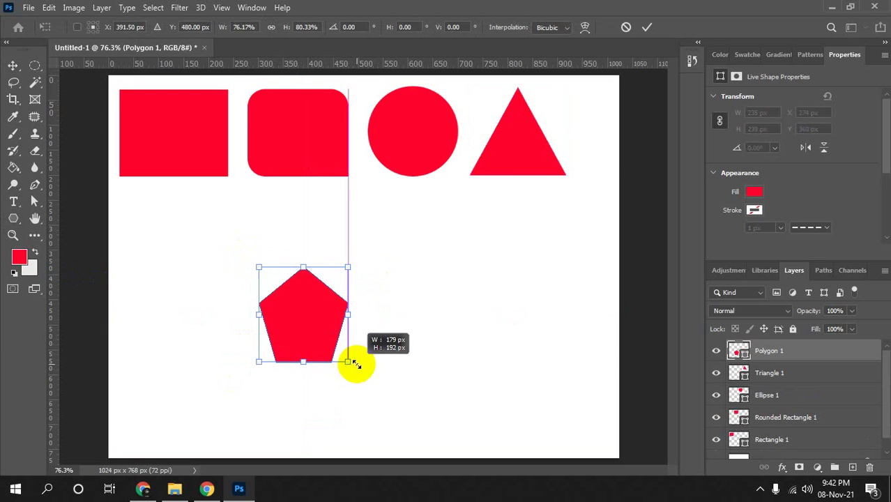
left_click_drag(348, 362, 189, 264)
key("Return")
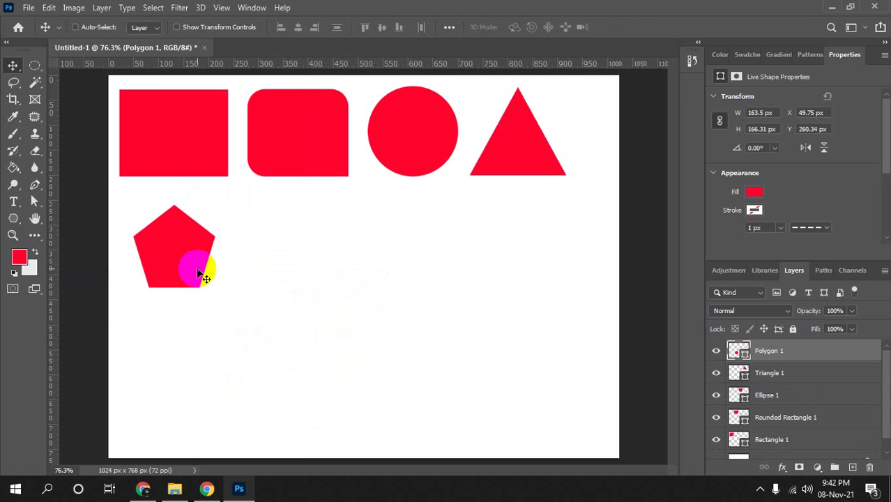
Create a nine-sided red polygon from the polygon settings.
key("u")
left_click(401, 269)
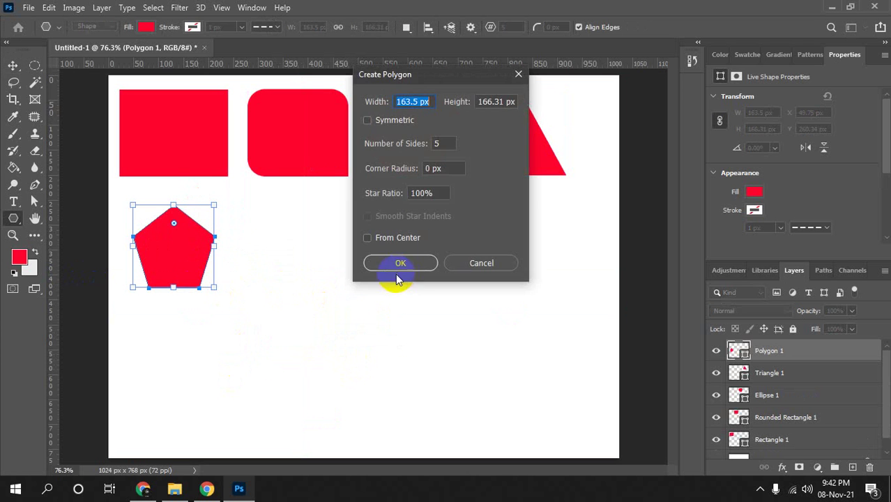
left_click_drag(408, 71, 449, 142)
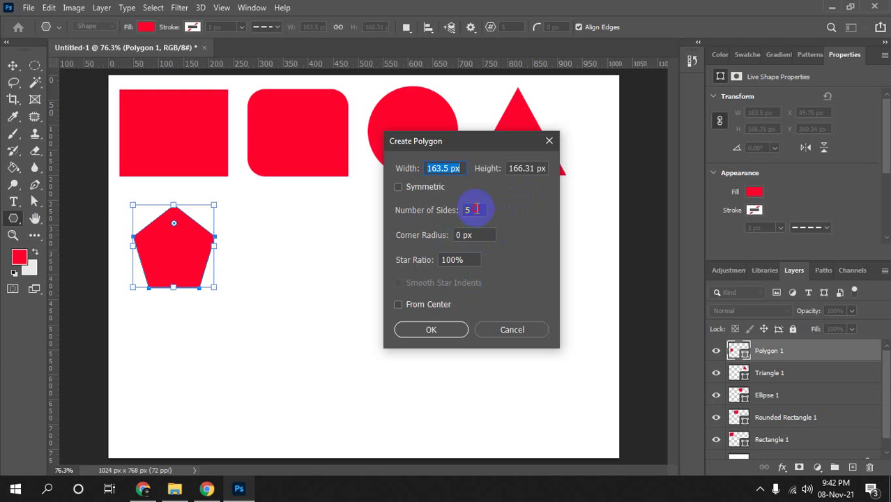
left_click(446, 211)
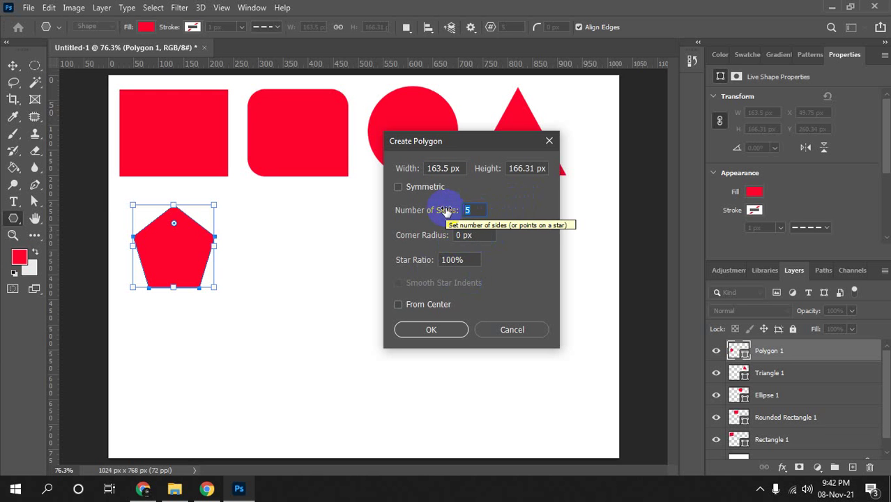
type("9")
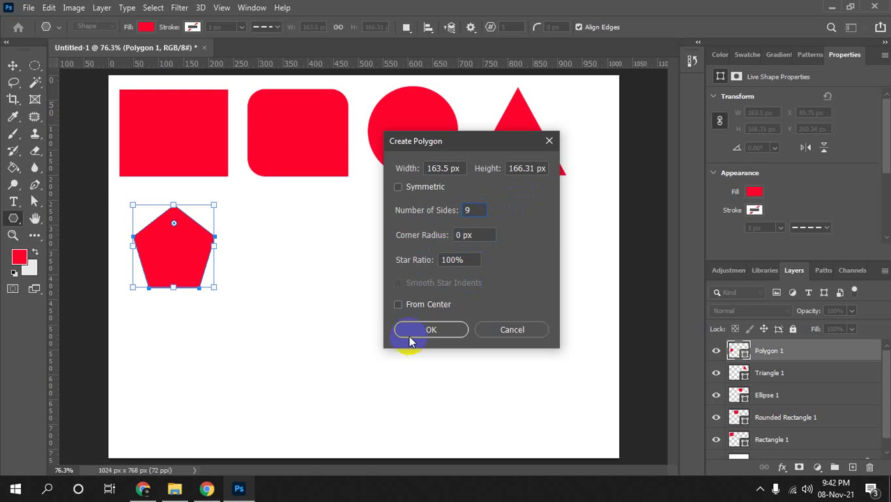
left_click(410, 329)
Create a six-sided polygon with a 35 px corner radius.
left_click(471, 319)
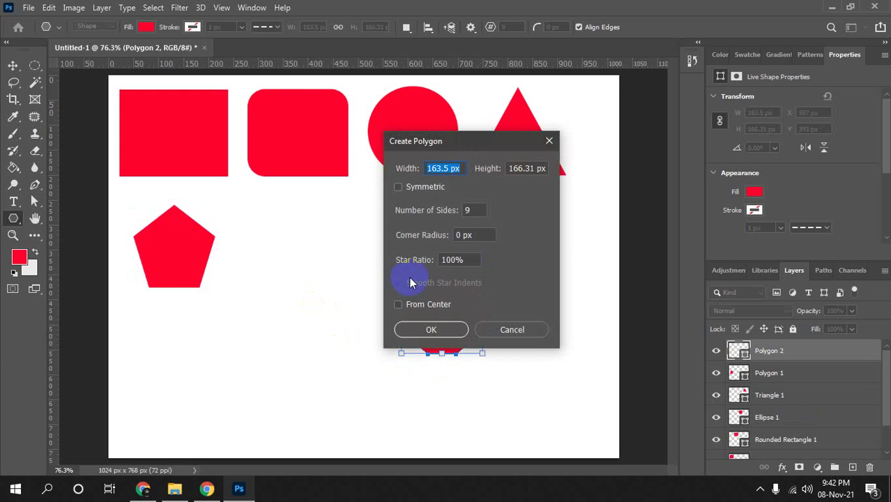
left_click(486, 235)
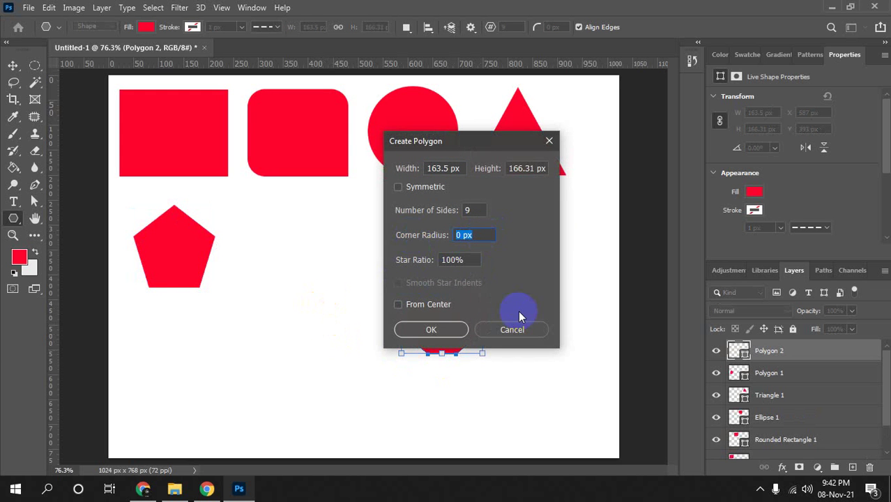
left_click(472, 212)
type("6")
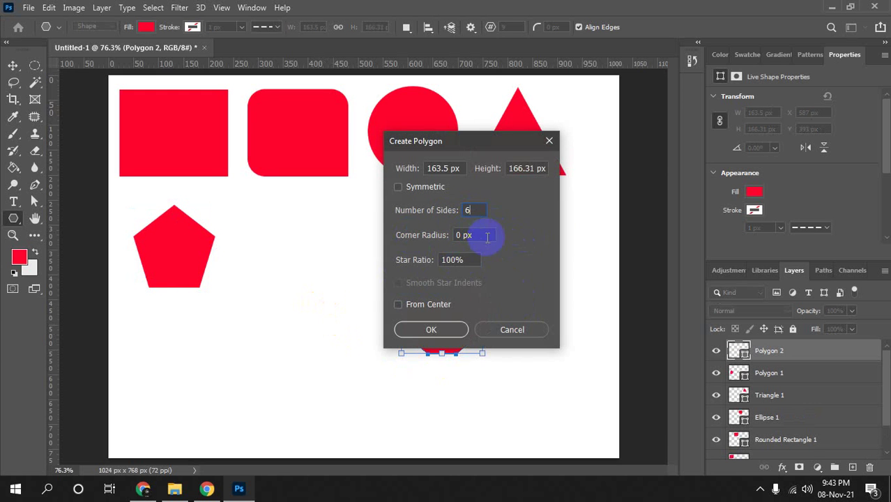
left_click(486, 236)
type("3")
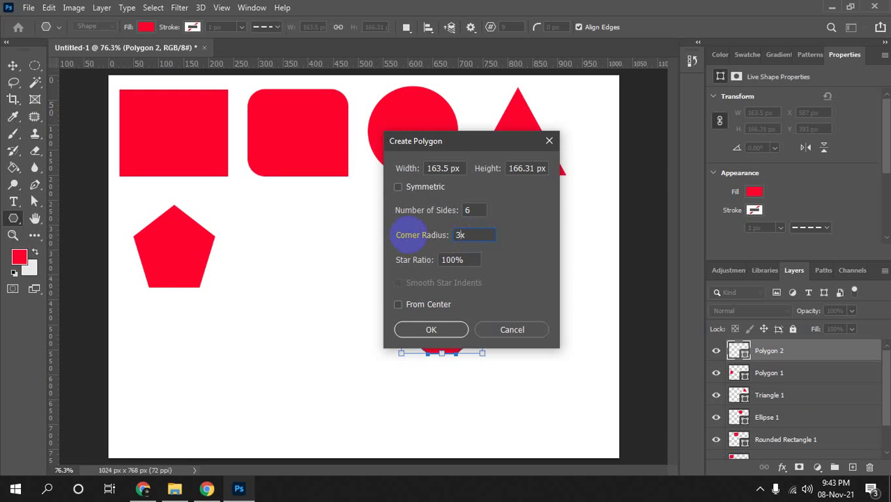
left_click_drag(411, 235, 456, 237)
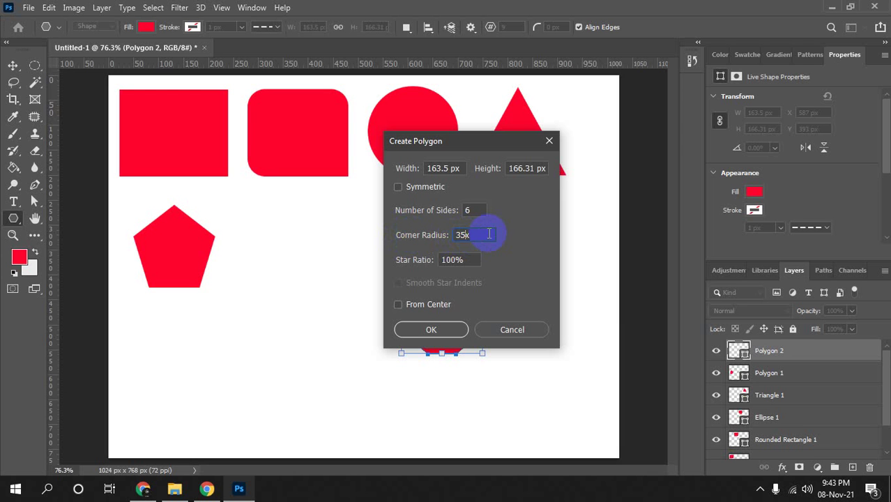
left_click(435, 331)
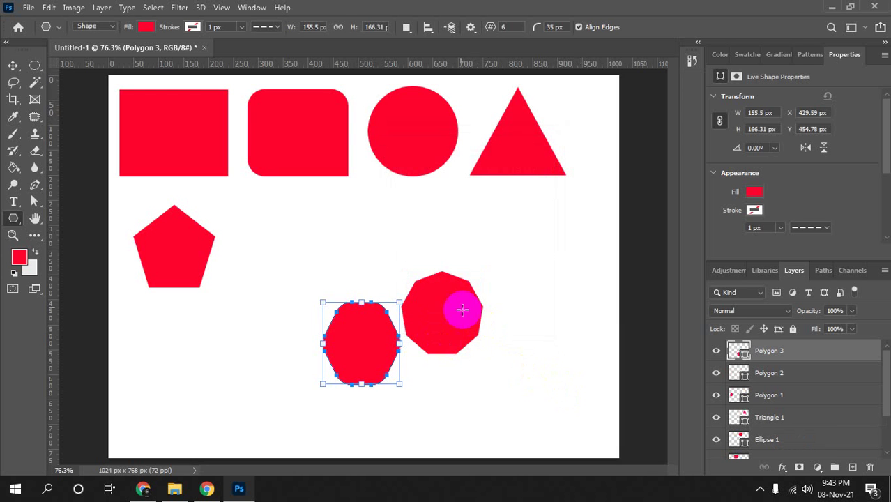
Move the rounded hexagon and nine-sided polygon into a row beside the pentagon.
key("v")
mouse_move(362, 330)
left_mouse_down()
mouse_move(292, 246)
mouse_move(294, 263)
left_mouse_up()
left_click(458, 334, "ctrl")
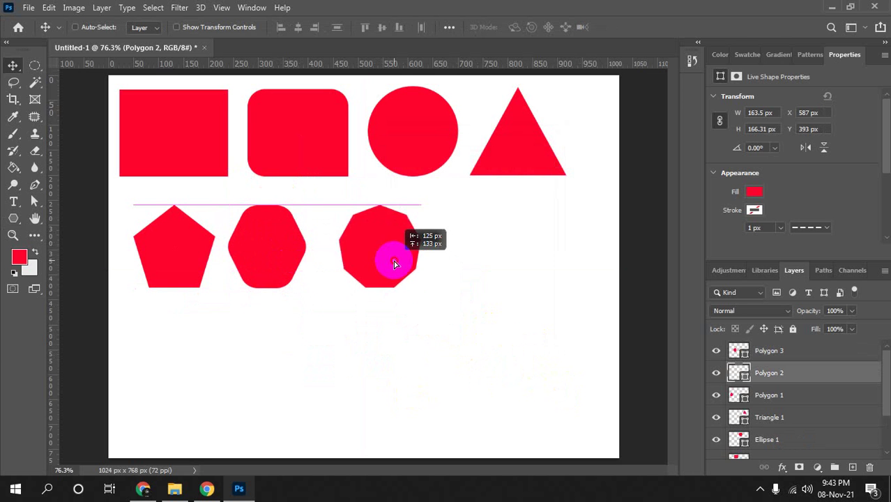
left_click_drag(458, 336, 385, 243)
left_click(13, 220)
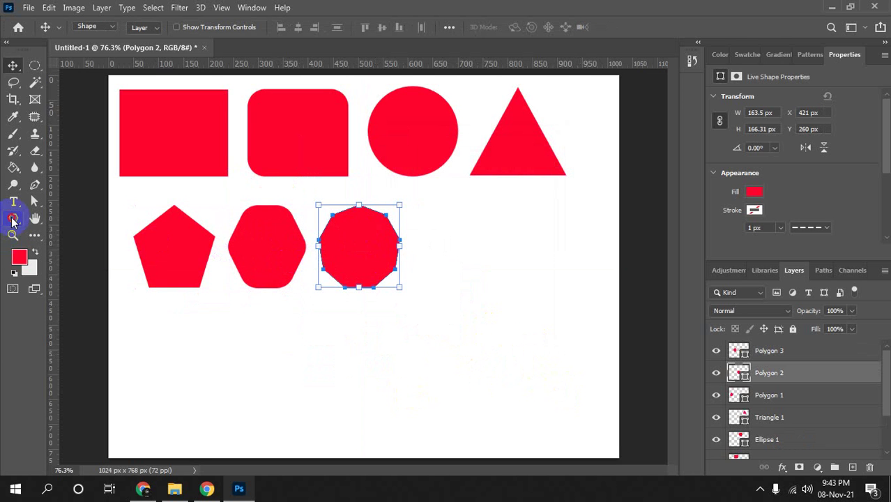
left_click_drag(13, 221, 43, 286)
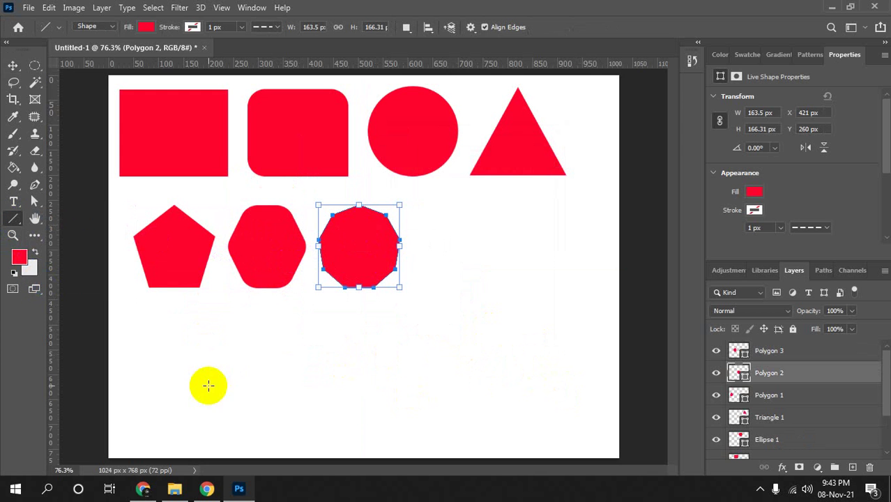
Draw three test lines, undo, and set the line stroke colour to yellow.
left_click_drag(182, 388, 550, 319)
left_click_drag(538, 375, 283, 383)
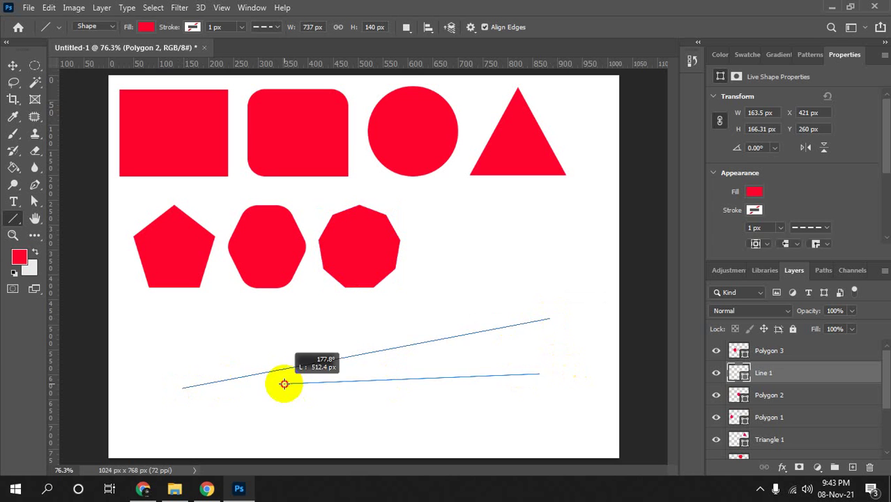
left_click_drag(200, 361, 465, 317)
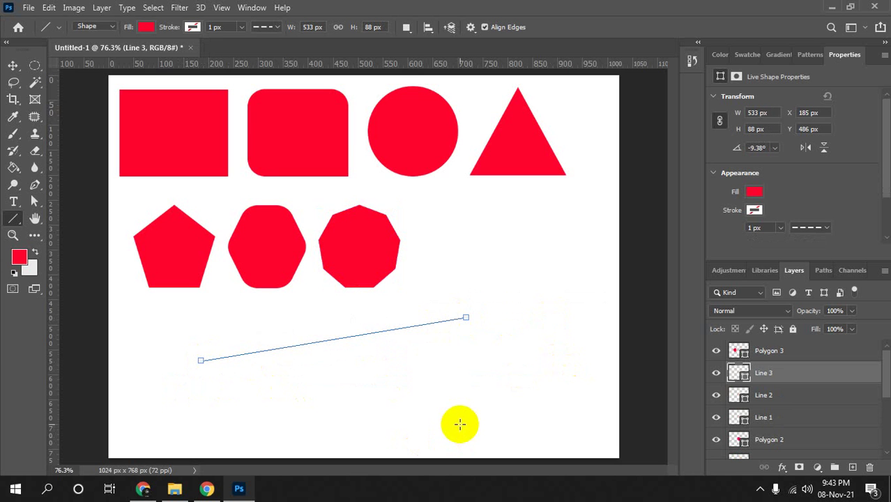
key("ctrl+z")
key("ctrl+z")
key("ctrl+z")
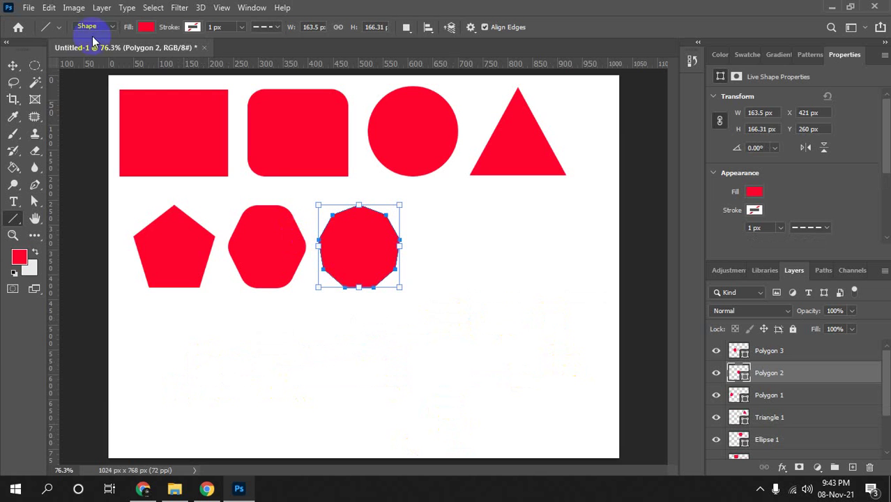
left_click(192, 27)
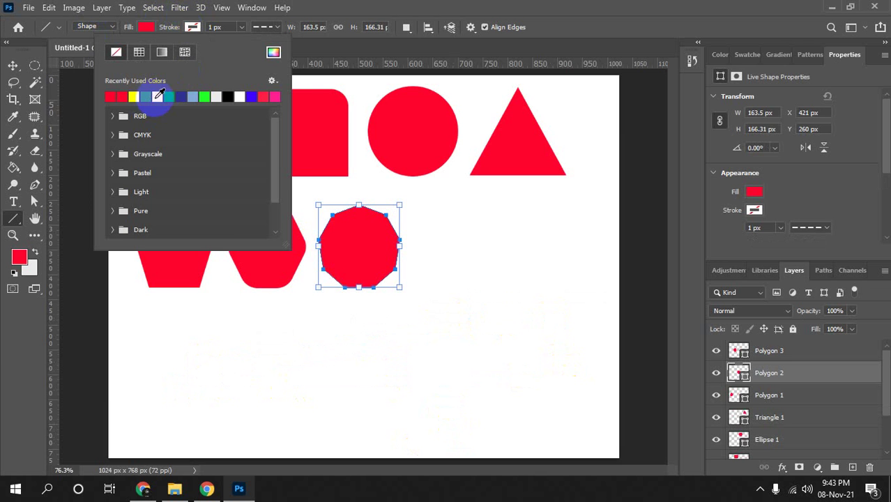
left_click(145, 97)
left_click(366, 5)
Draw five diagonal lines across the lower canvas, then clear the Line layers away.
left_click_drag(510, 294, 178, 435)
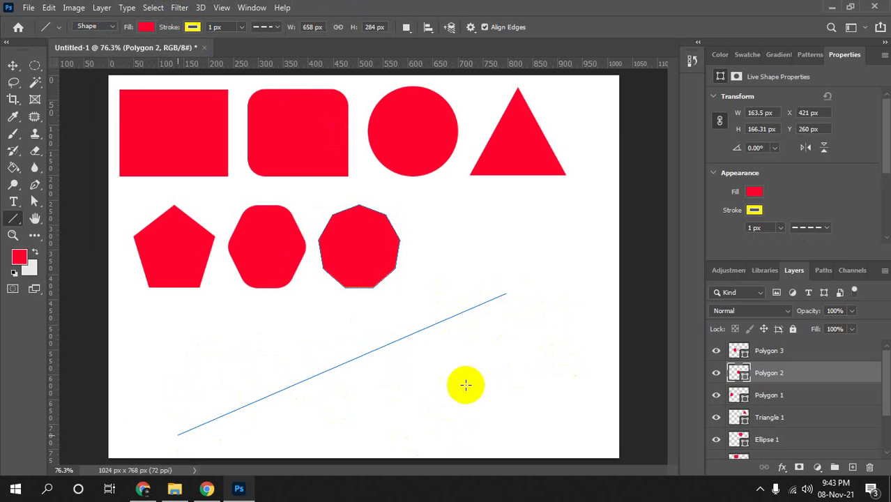
left_click_drag(506, 376, 269, 412)
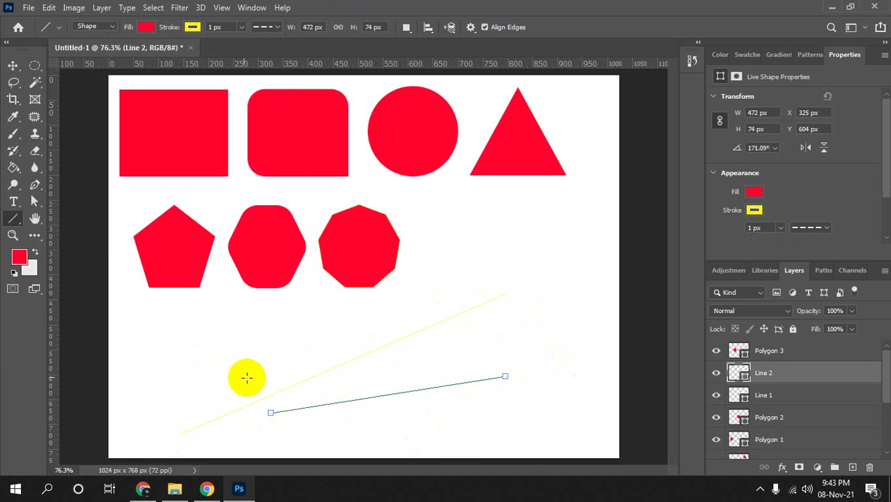
left_click_drag(235, 384, 457, 288)
left_click_drag(374, 342, 151, 429)
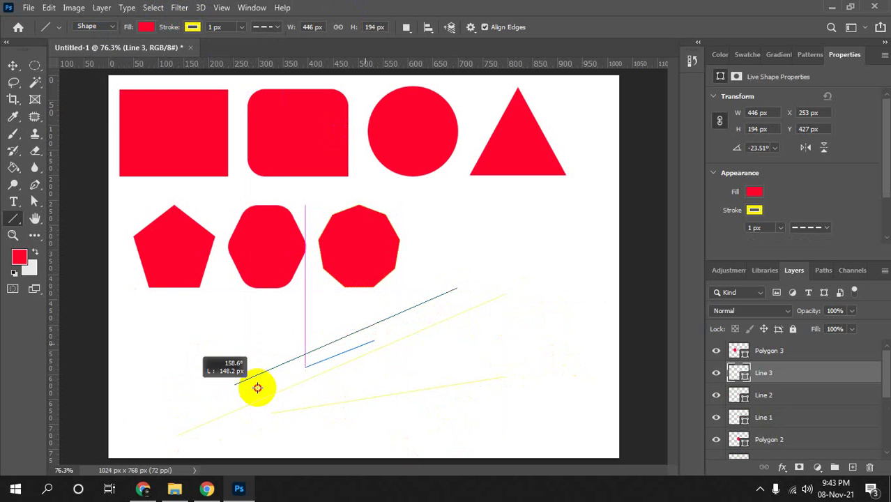
left_click_drag(341, 395, 572, 303)
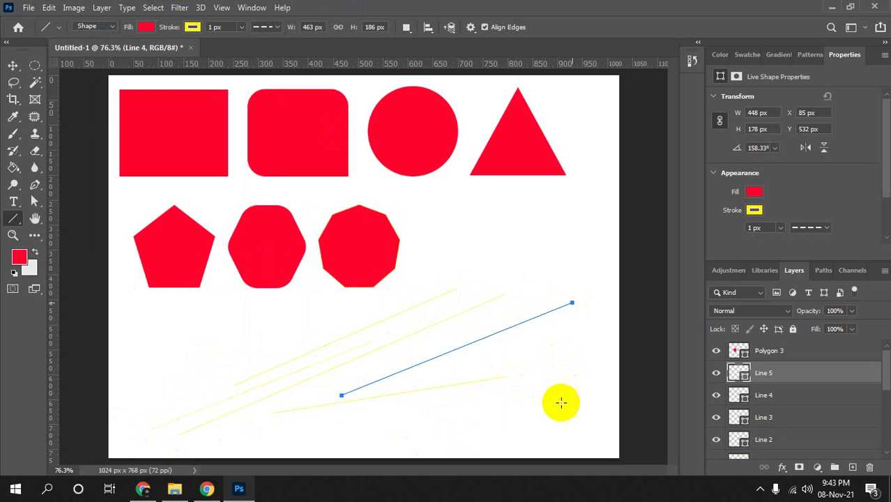
key("v")
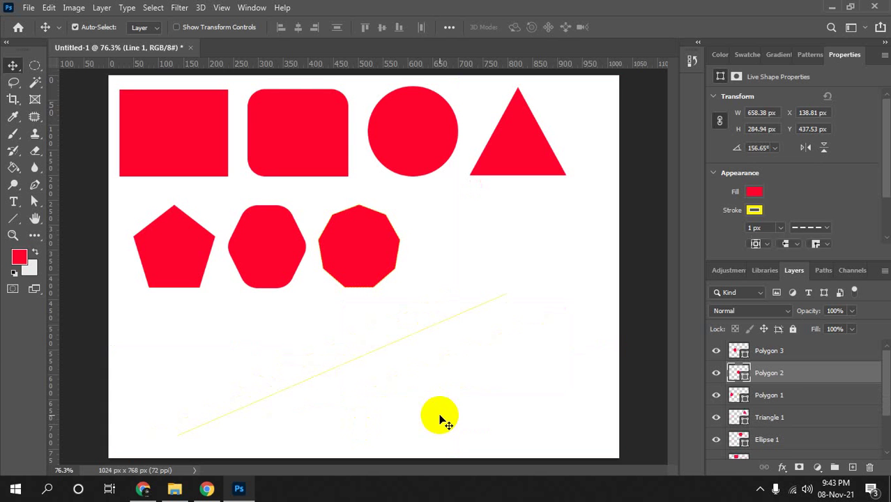
key("ctrl")
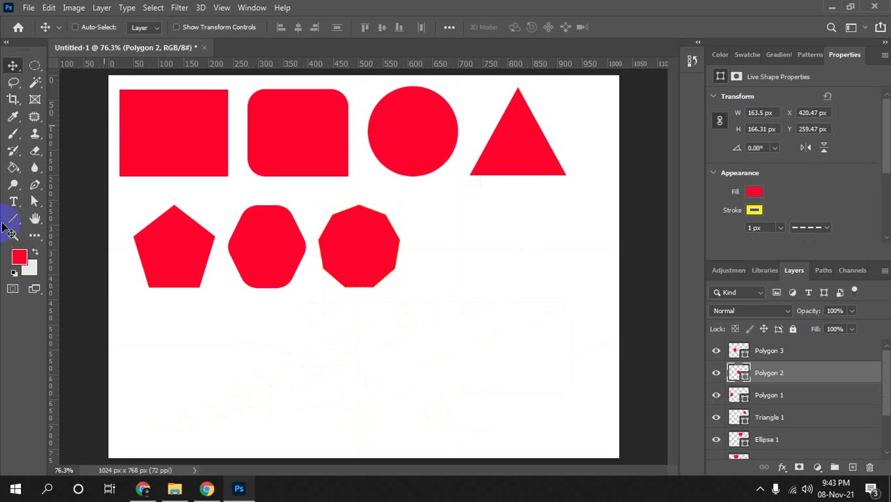
Select the Custom Shape Tool and set its stroke to none.
left_click(9, 223)
left_click_drag(9, 224, 92, 293)
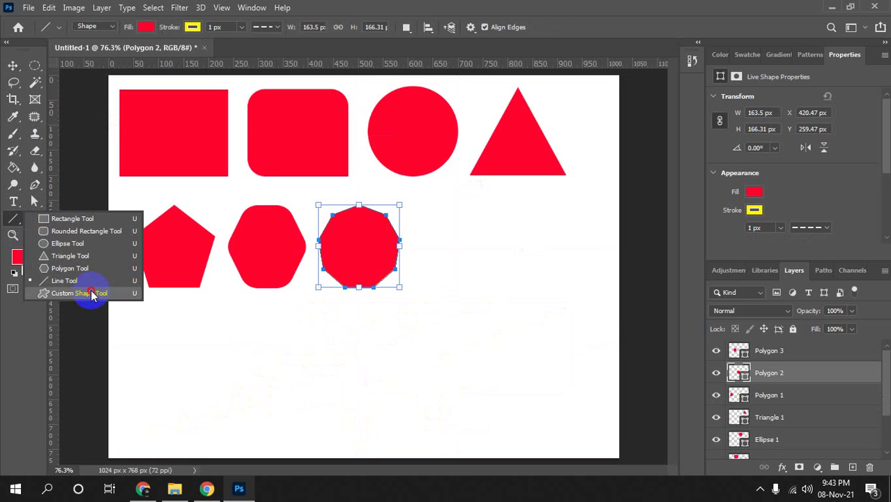
left_click(91, 293)
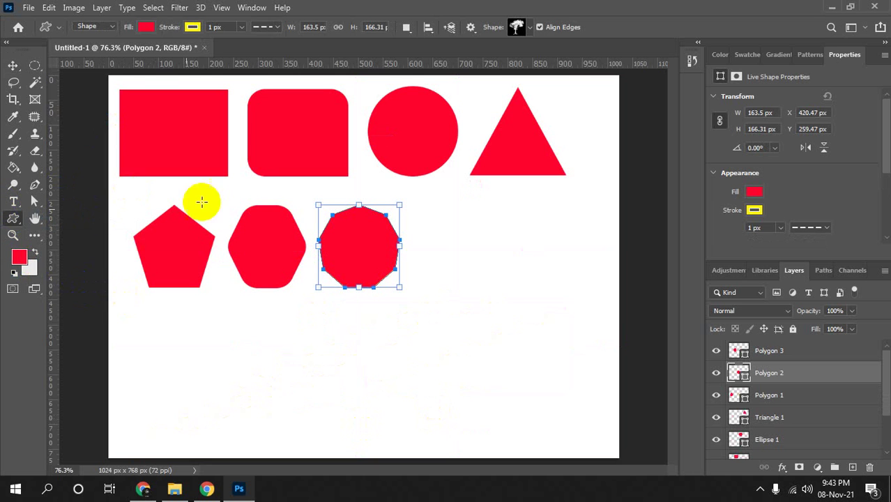
left_click(190, 31)
left_click(116, 51)
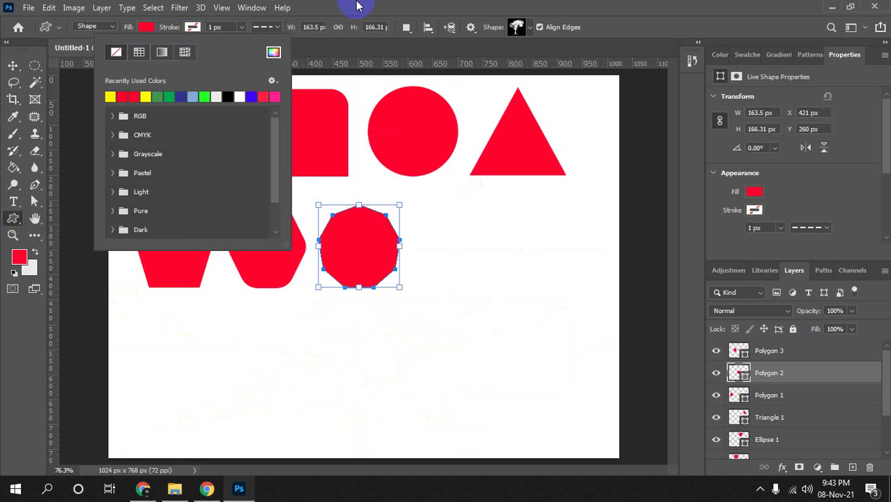
left_click(356, 6)
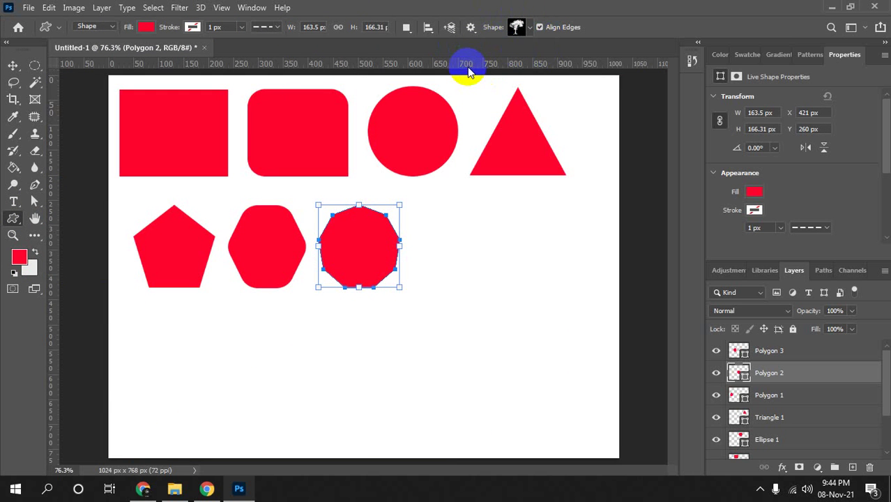
Choose the kangaroo silhouette from the Wild Animals set in the custom shape picker.
left_click(530, 28)
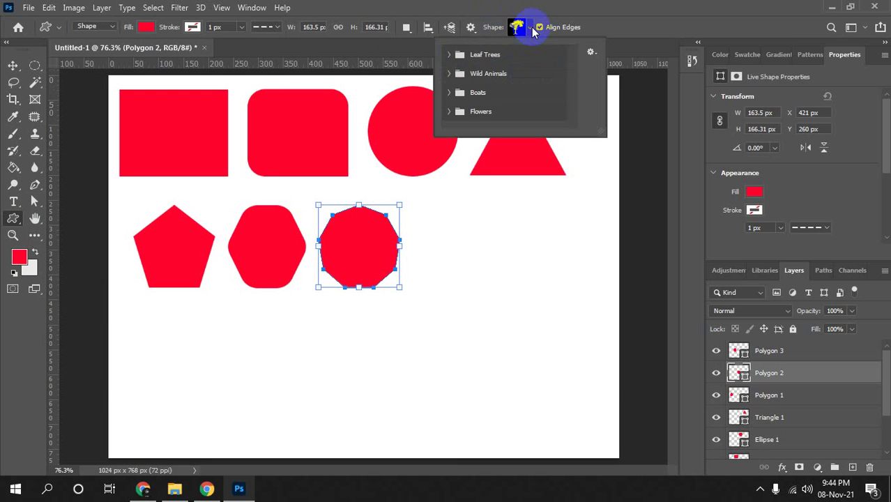
left_click_drag(600, 133, 632, 307)
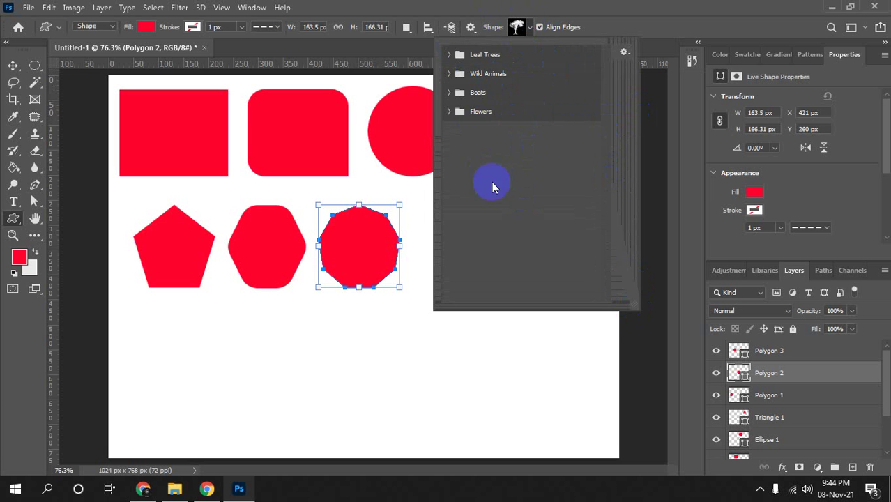
left_click(207, 489)
left_click(238, 489)
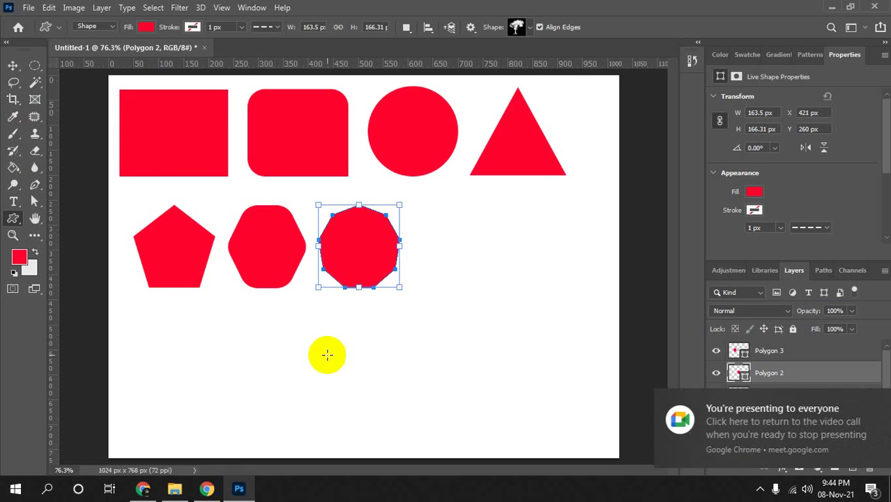
left_click(519, 27)
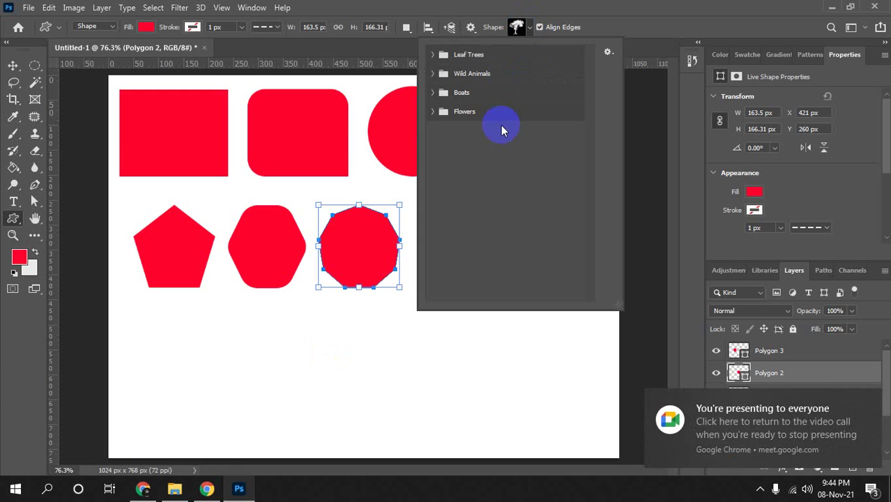
left_click(431, 113)
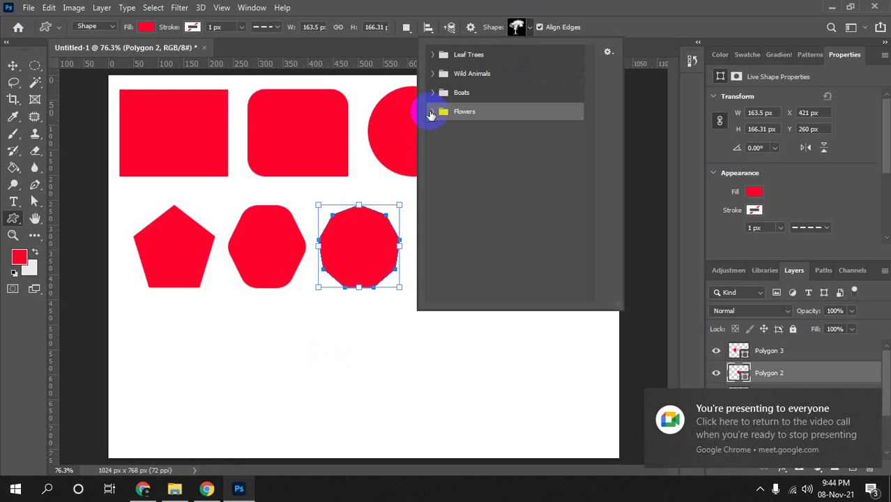
left_click(433, 112)
left_click(431, 92)
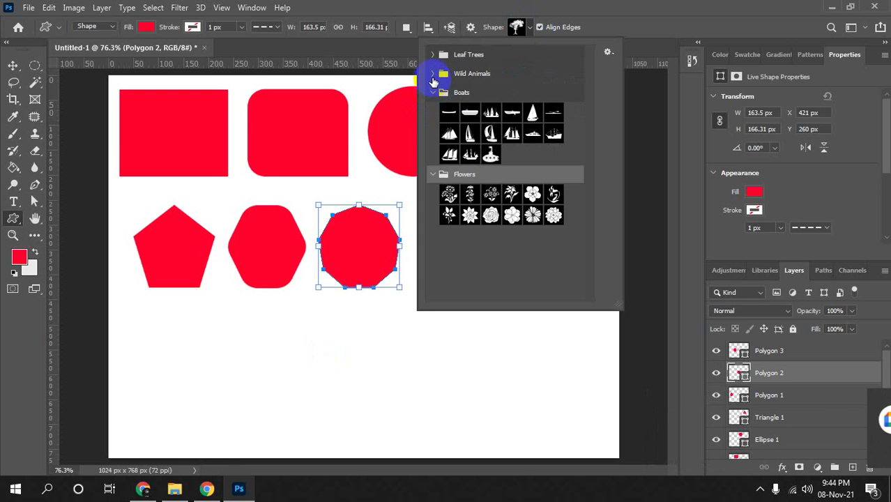
left_click(433, 74)
left_click(433, 55)
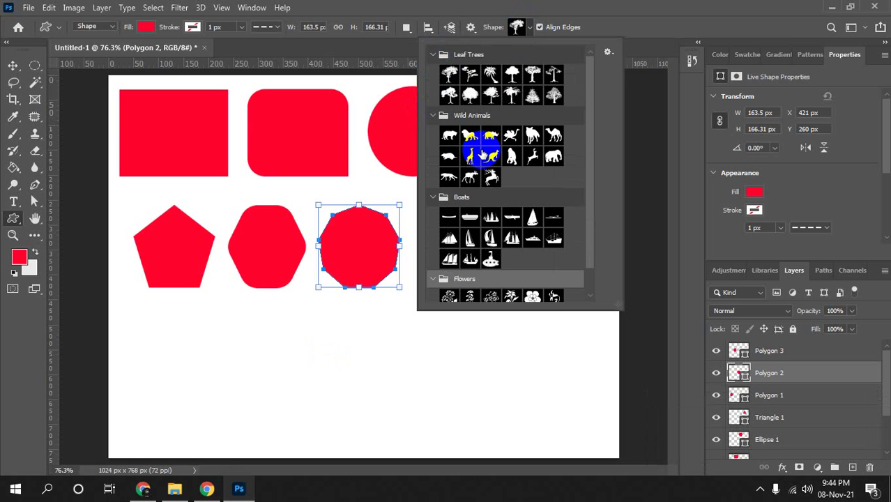
scroll(479, 148, "down", 2)
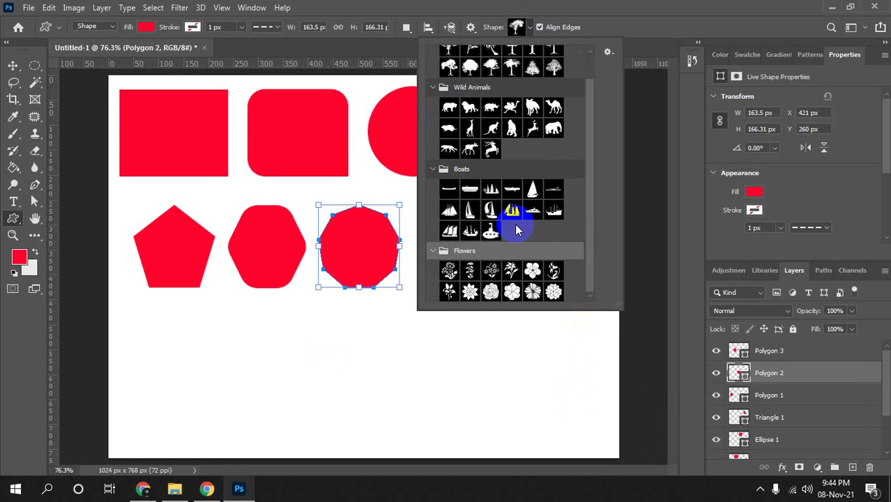
left_click_drag(589, 254, 584, 187)
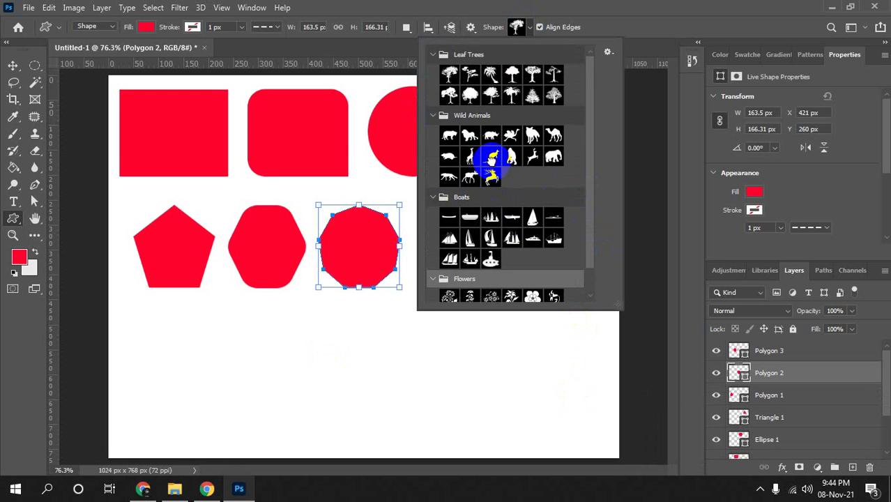
left_click(491, 156)
left_click(620, 5)
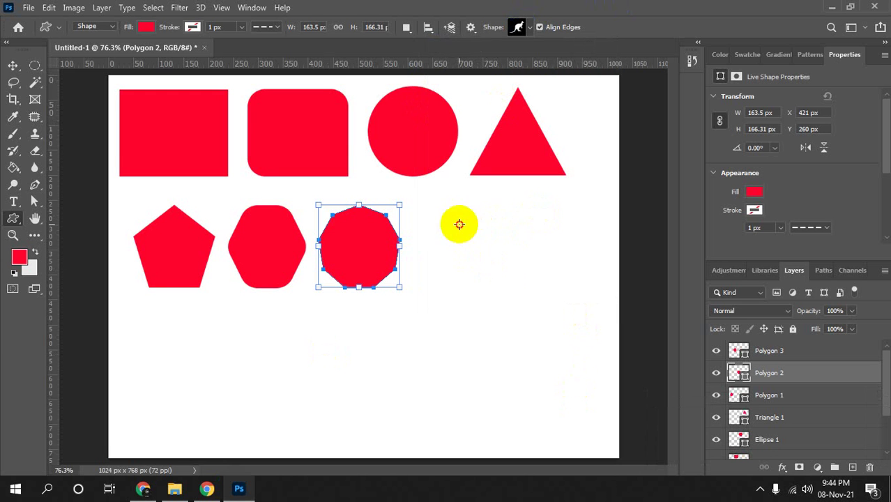
Draw the red Kangaroo 1 shape and move it beside the nine-sided polygon.
left_click_drag(460, 224, 569, 330)
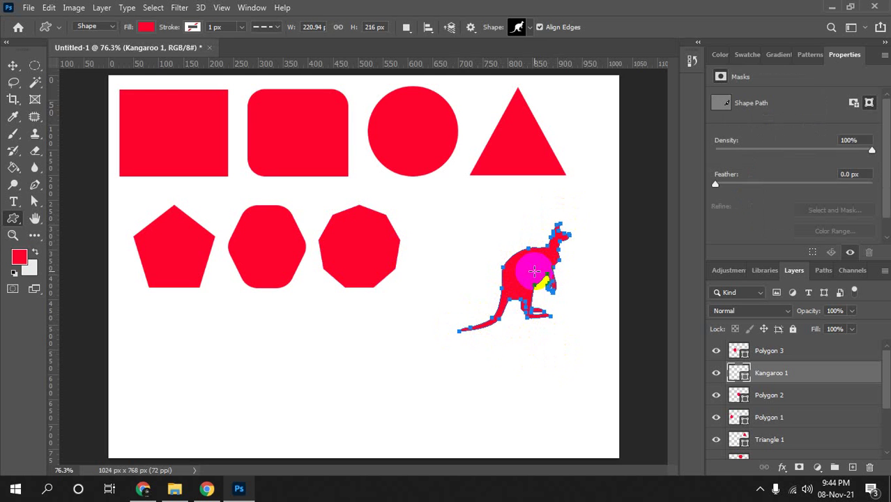
key("v")
left_click_drag(537, 293, 471, 255)
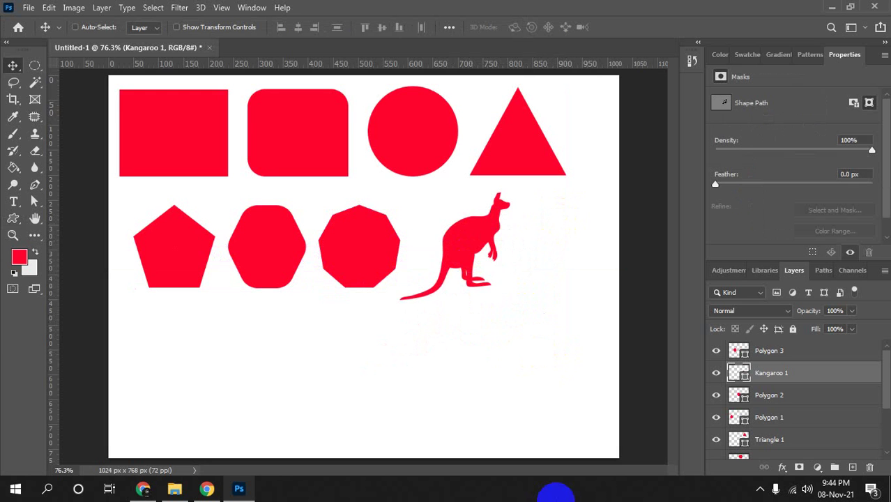
Delete all shape layers from Polygon 3 through Rectangle 1, then pick the Rectangle Tool.
left_click(767, 350)
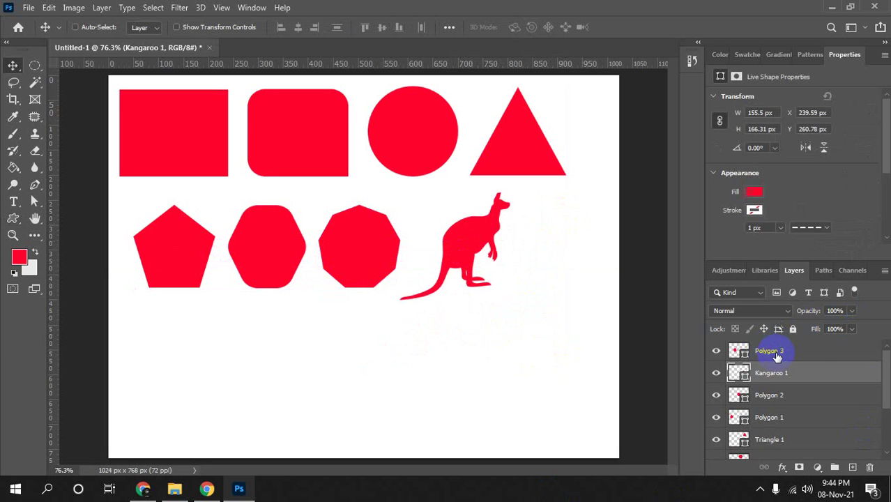
scroll(876, 382, "down", 3)
left_click(795, 413, "shift")
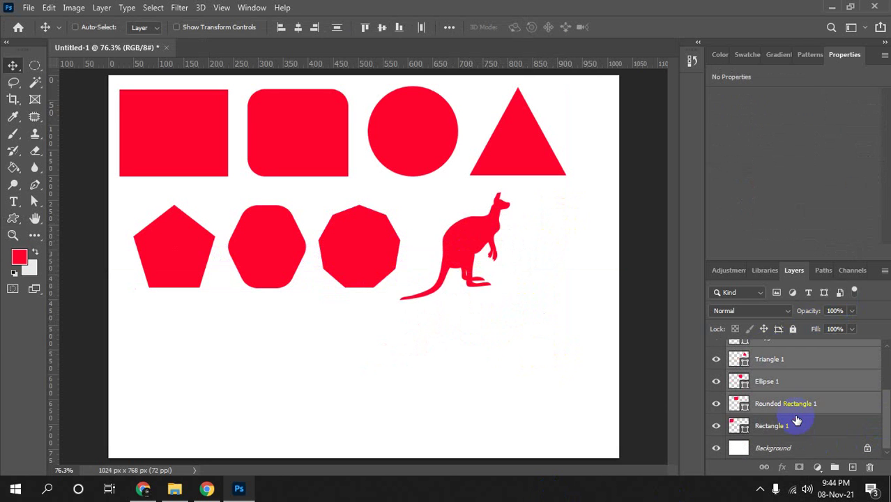
left_click(797, 432, "shift")
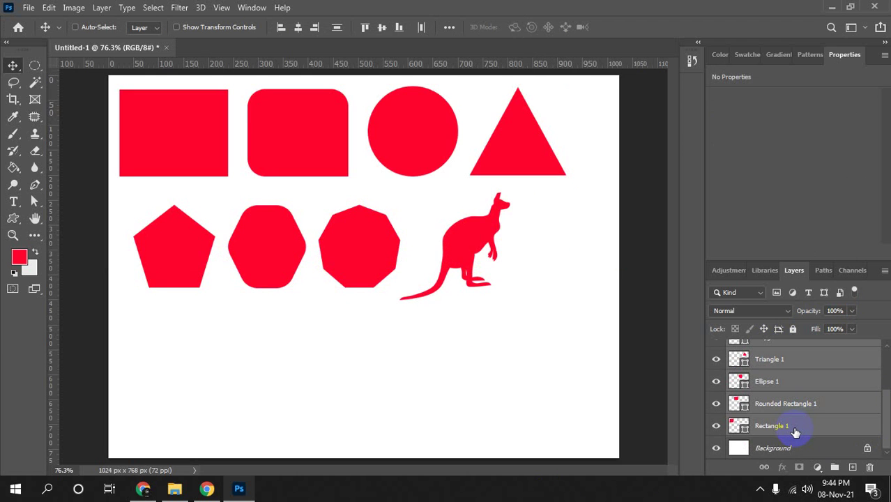
key("Delete")
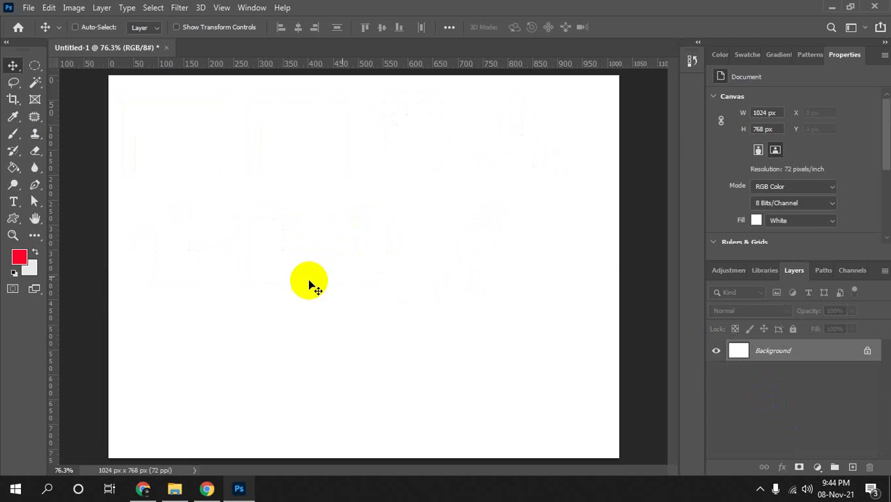
left_click(12, 221)
left_click(69, 218)
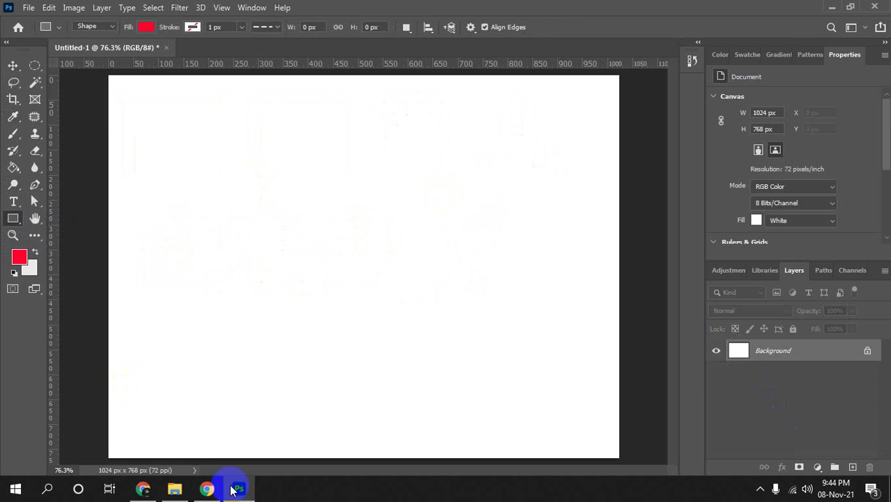
left_click(559, 458)
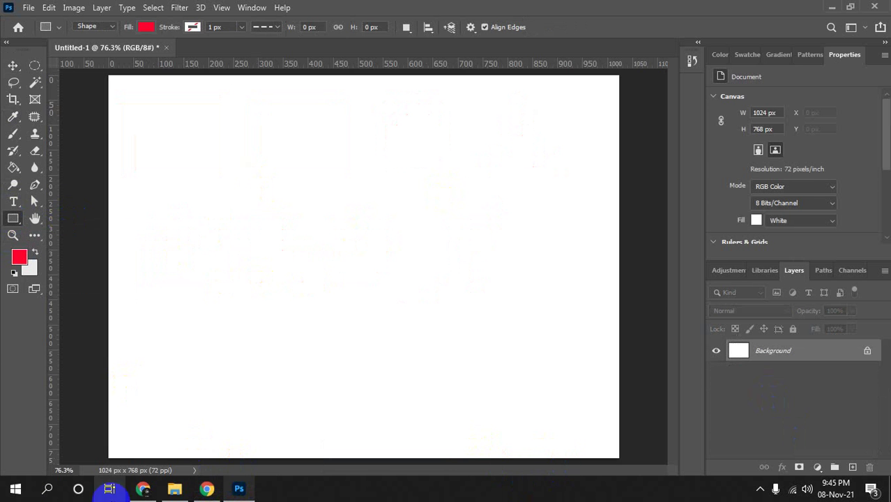
Load flaticon.com in a new Chrome tab.
left_click(144, 489)
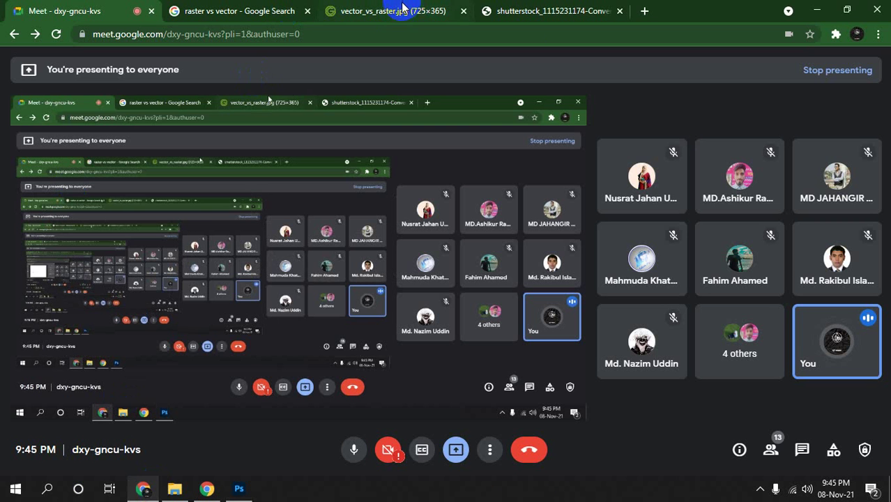
left_click(645, 10)
left_click(248, 34)
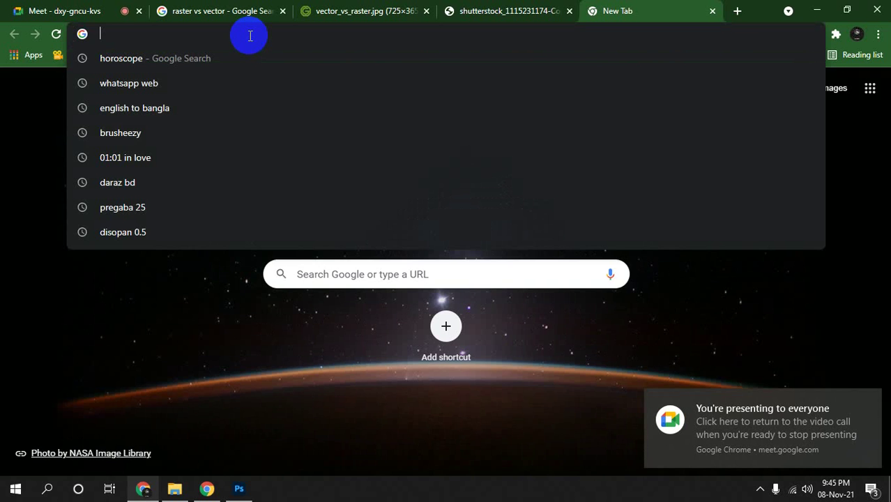
type("v")
key("BackSpace")
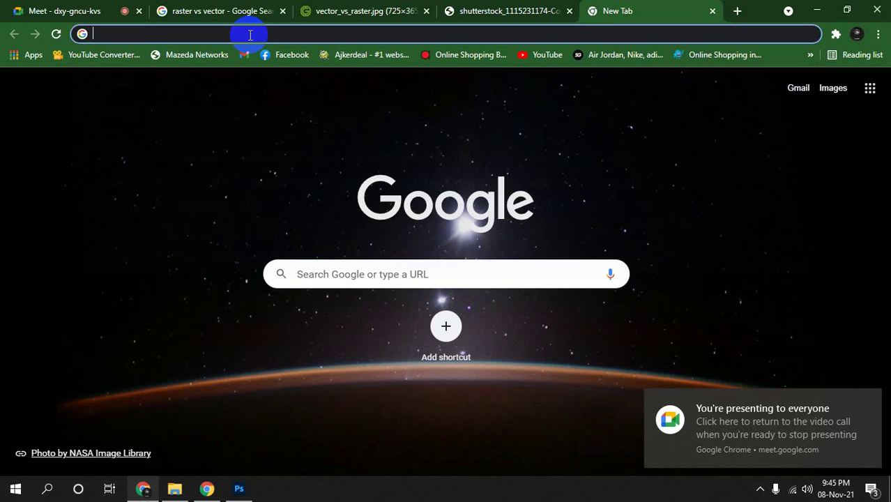
type("fal")
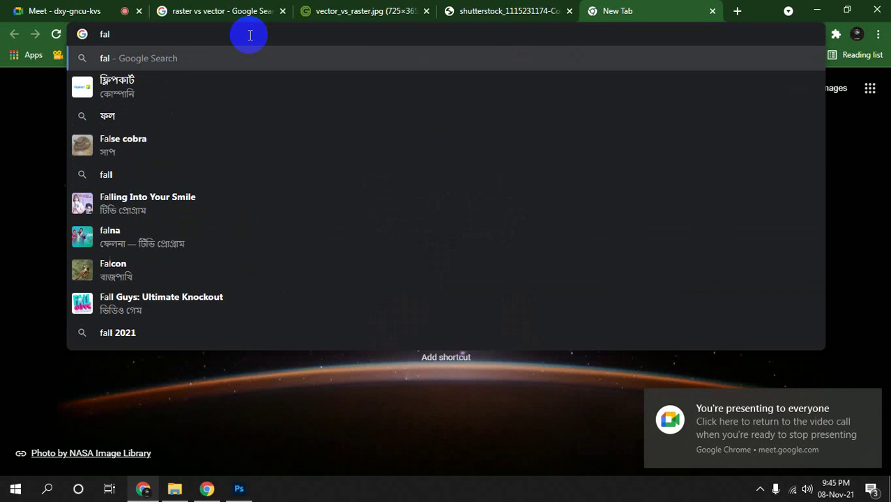
key("BackSpace")
key("BackSpace")
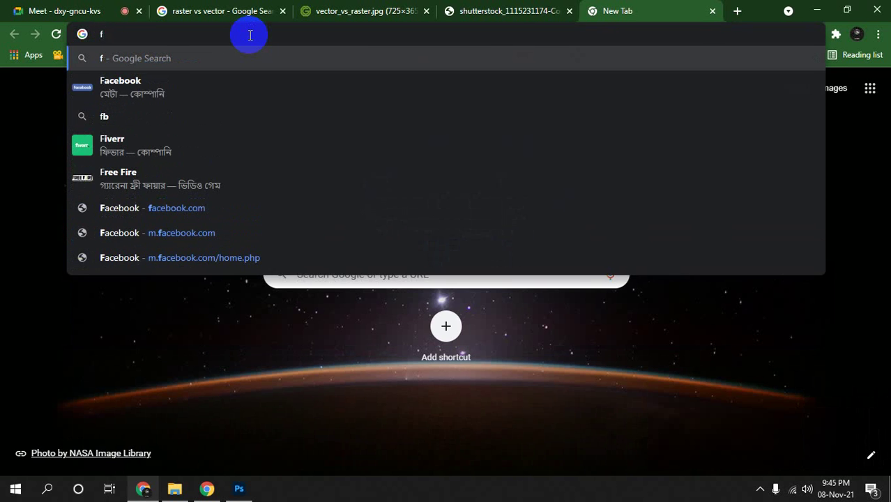
type("lat")
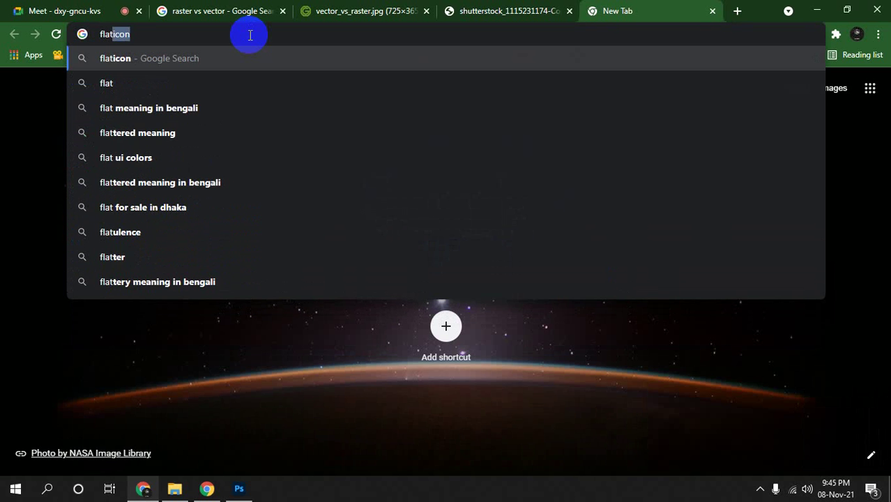
type("icon.com")
key("Return")
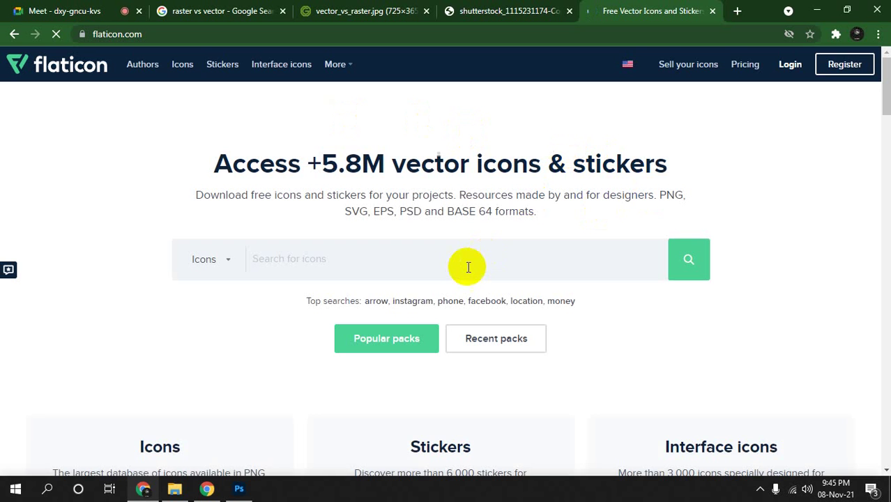
Search Flaticon icons for 'mobile' and open the black circular smartphone icon.
left_click(690, 448)
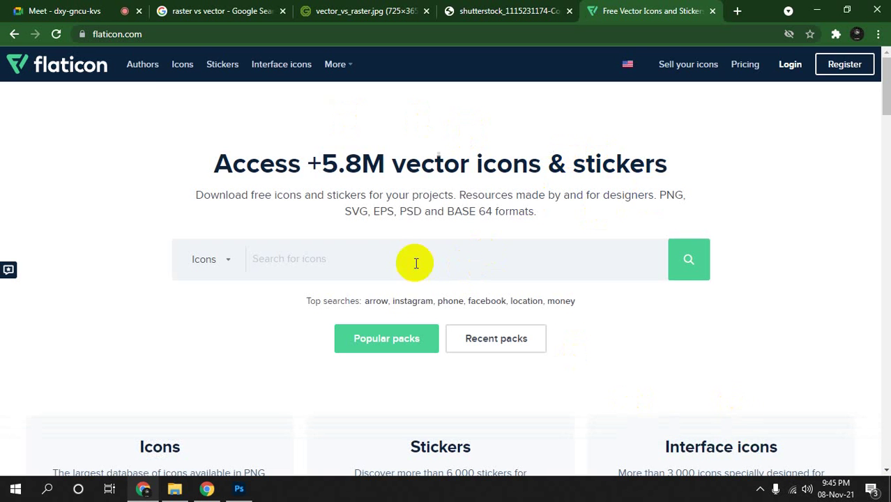
left_click(370, 255)
type("mobile")
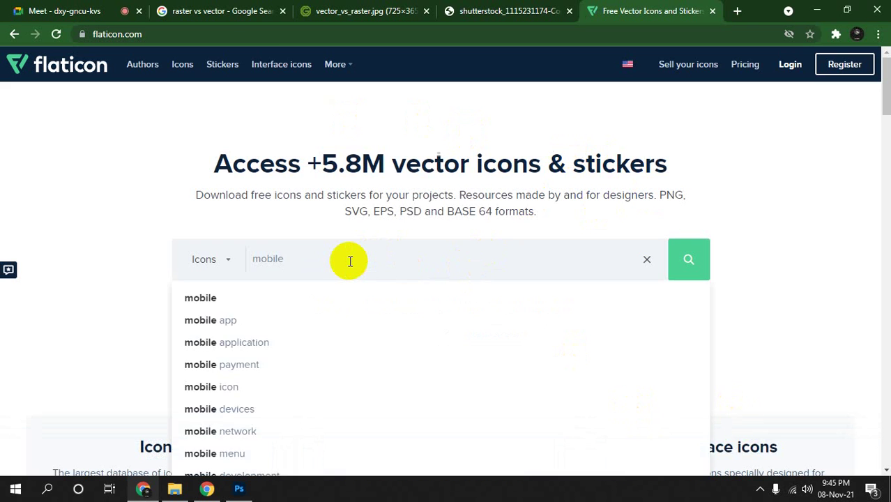
key("Return")
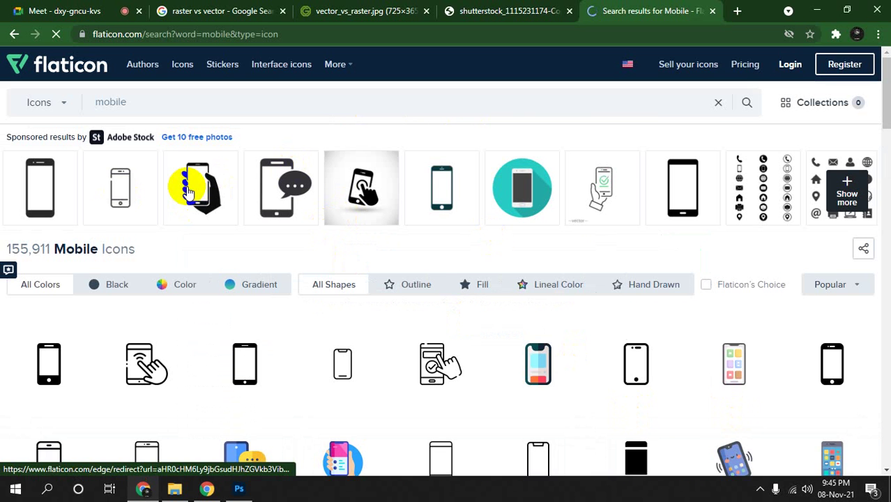
scroll(120, 201, "down", 3)
mouse_move(537, 217)
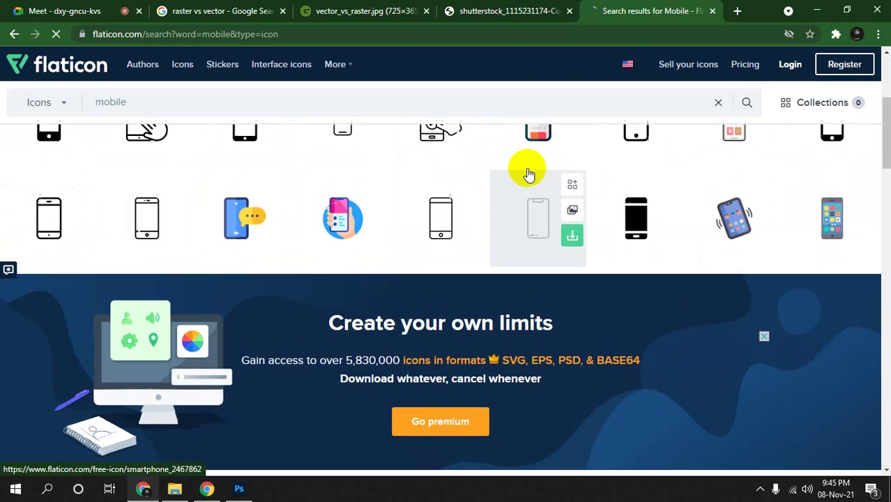
scroll(448, 319, "down", 3)
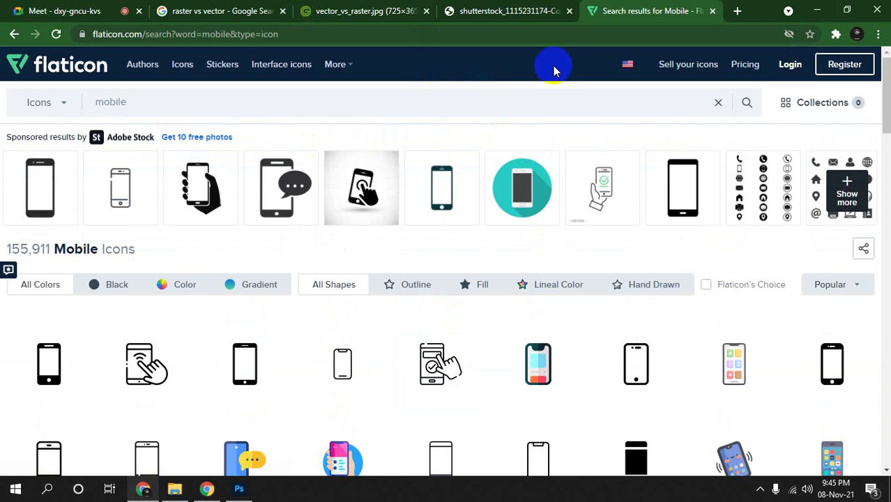
scroll(553, 70, "down", 2)
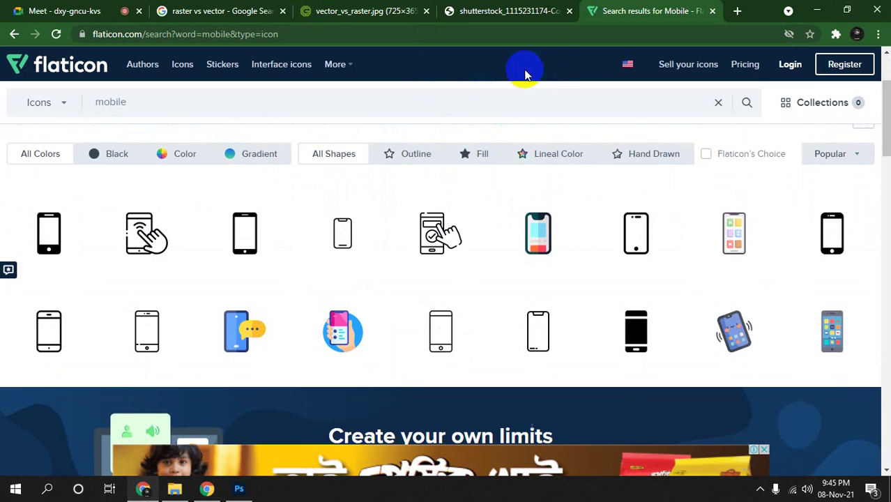
scroll(524, 72, "down", 3)
scroll(524, 74, "down", 3)
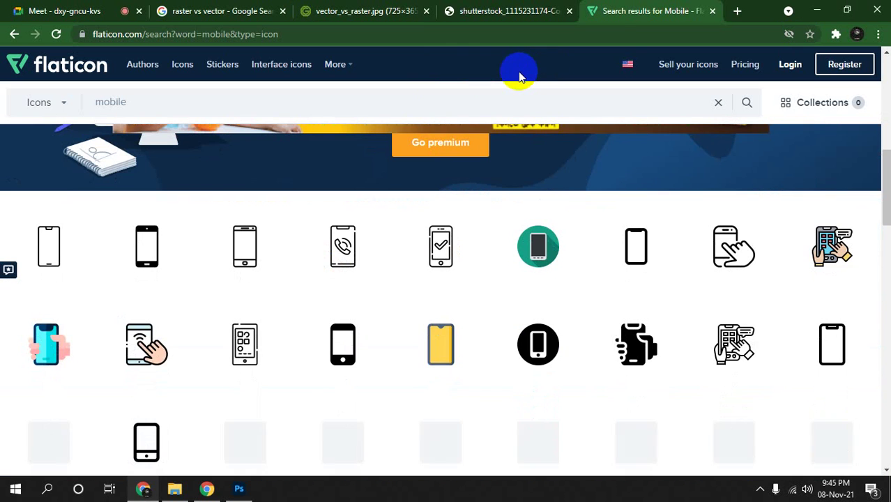
left_click(532, 354)
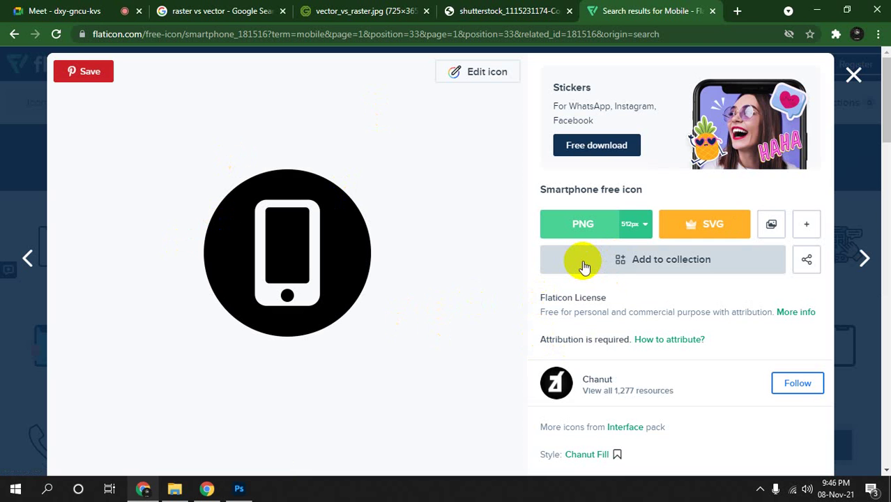
Review the download formats and choose the free PNG download with attribution.
left_click(700, 229)
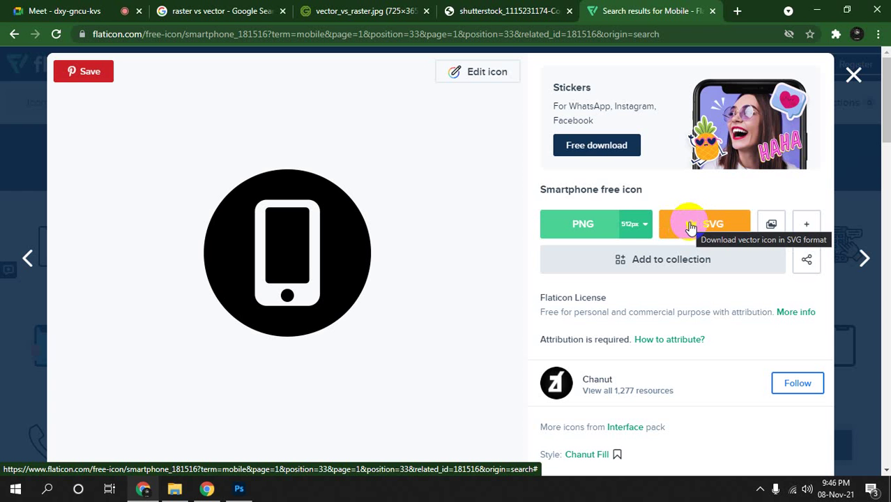
left_click(634, 225)
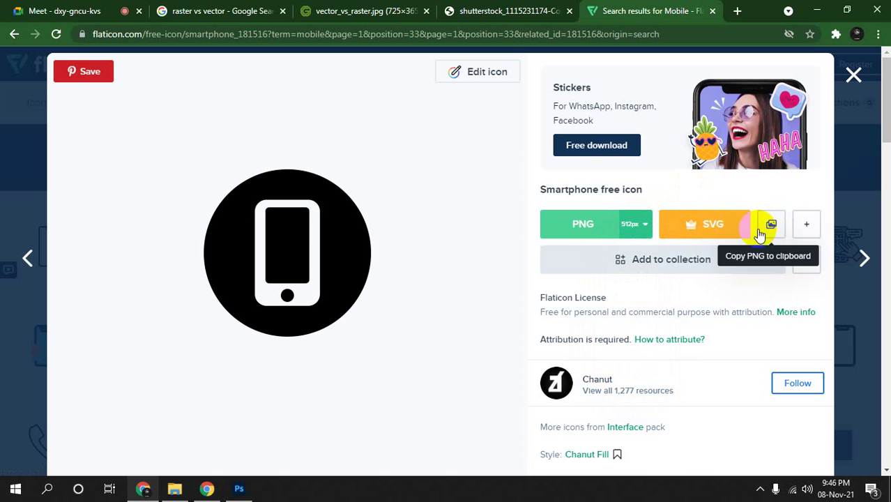
left_click(807, 230)
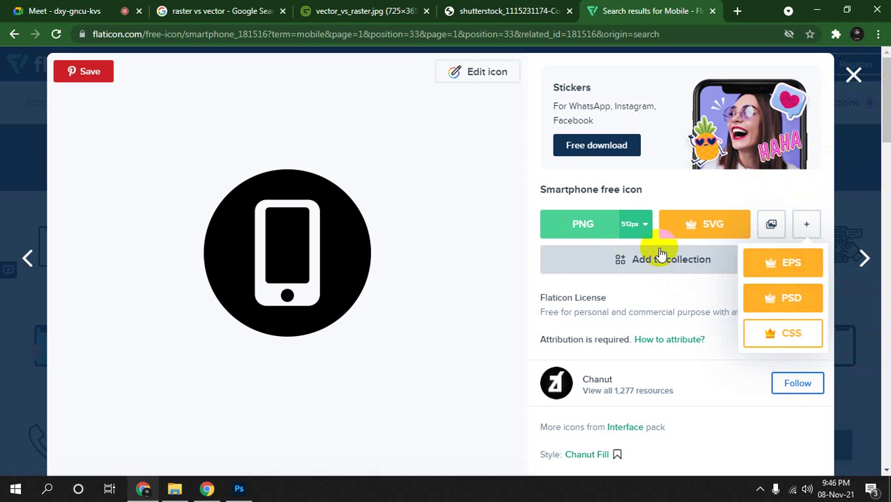
left_click(596, 236)
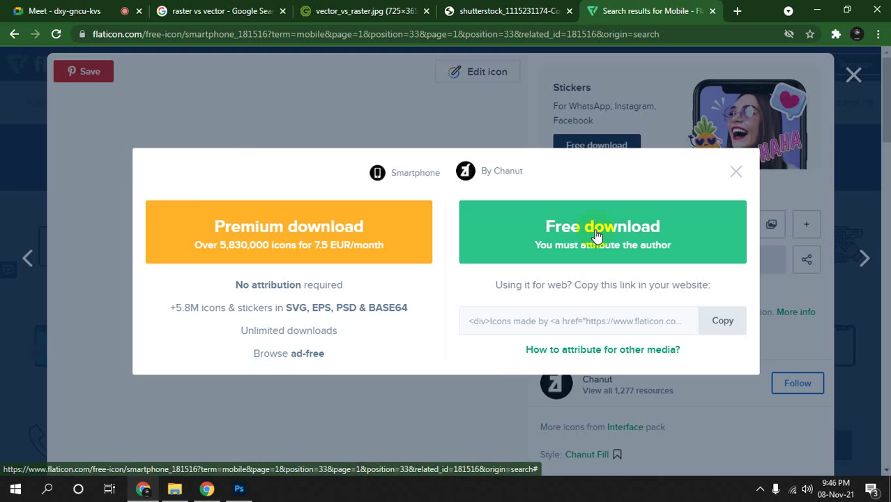
left_click(583, 236)
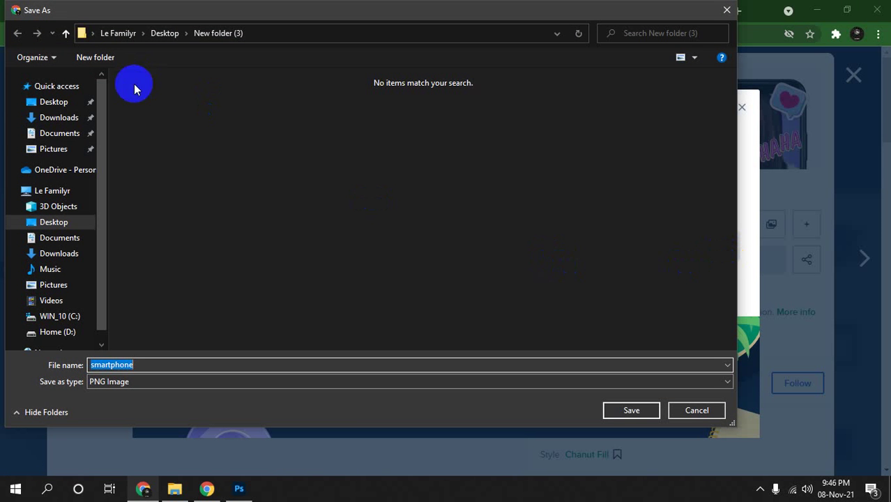
Save smartphone.png to the Desktop, copy the attribution link, and minimize Chrome.
left_click(49, 103)
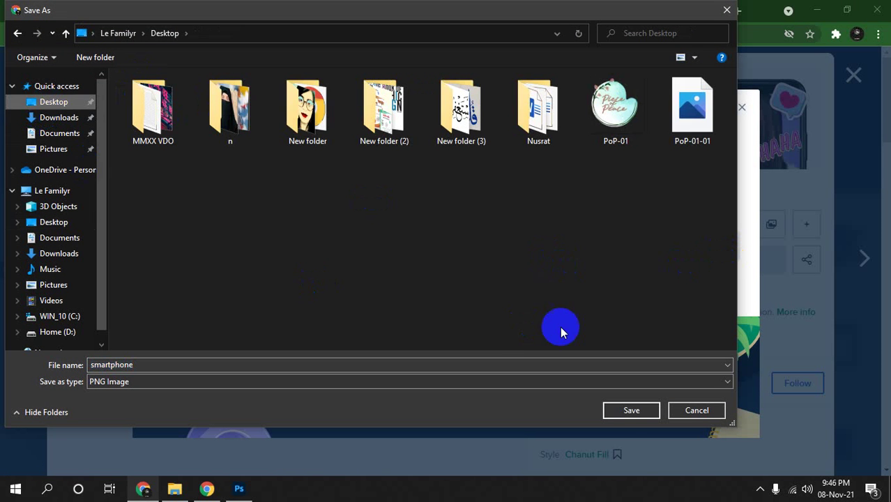
left_click(627, 412)
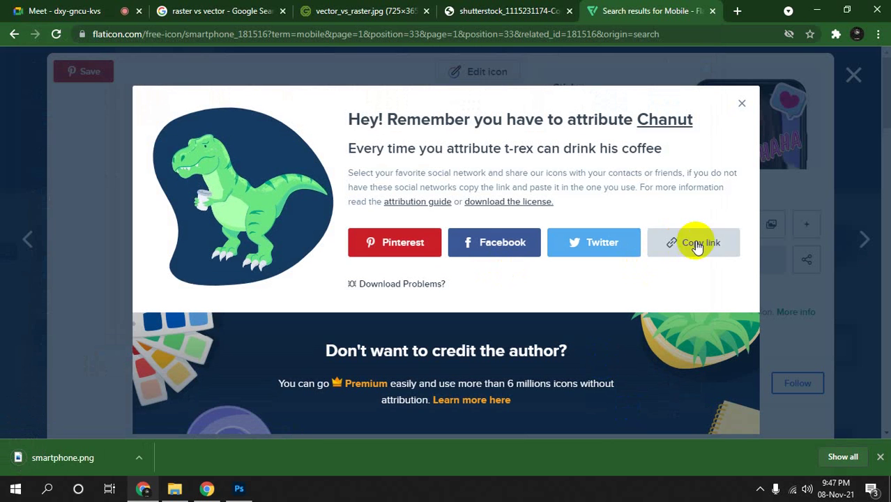
left_click(695, 246)
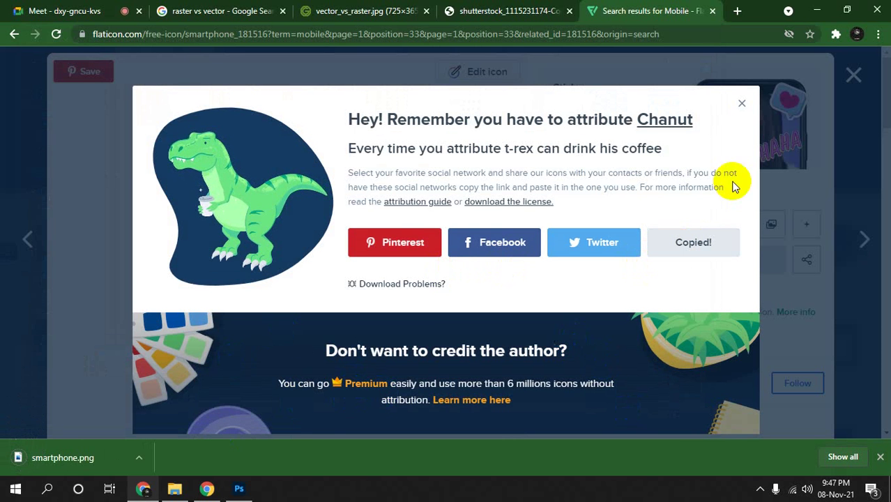
left_click(816, 11)
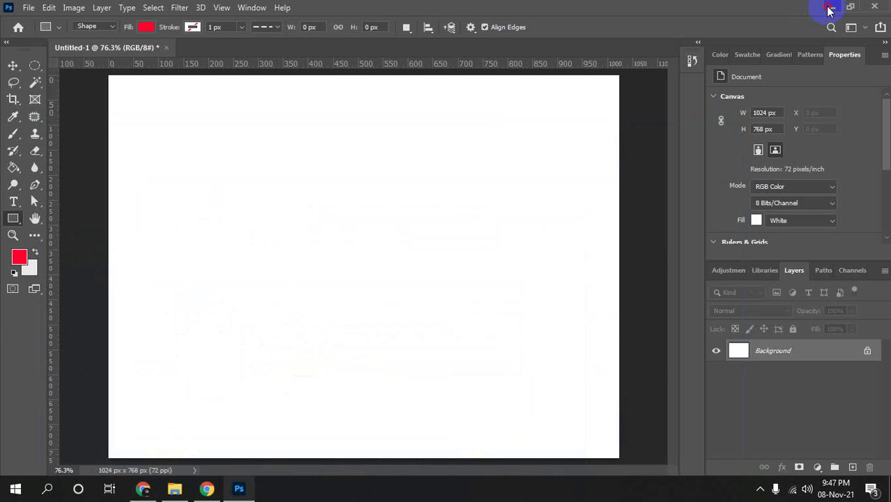
left_click(830, 8)
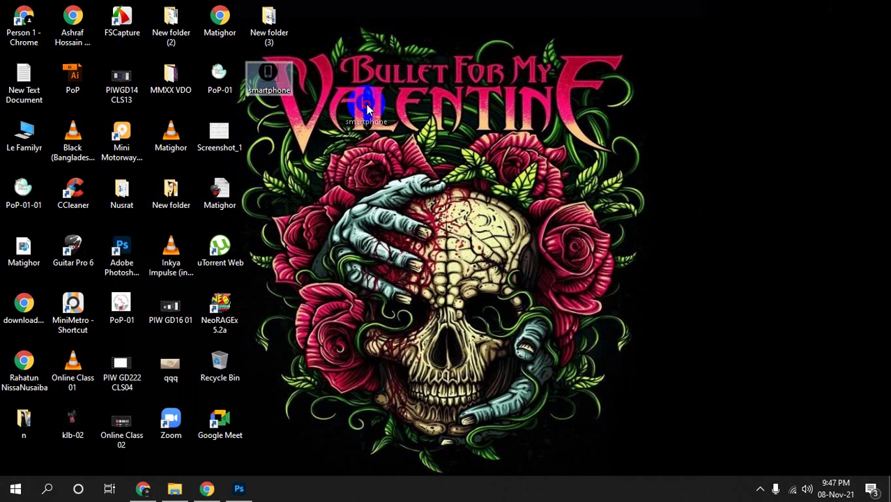
left_click(238, 488)
left_click_drag(445, 238, 446, 235)
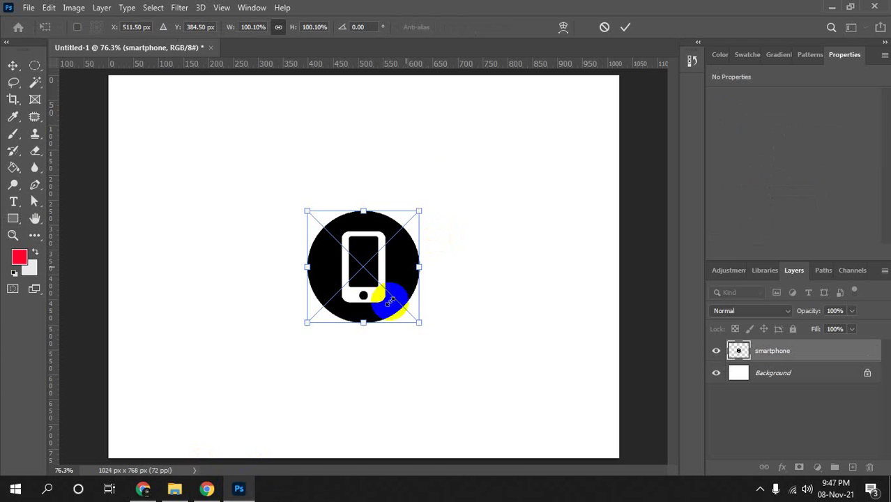
left_click(605, 30)
left_click(831, 7)
mouse_move(269, 79)
left_mouse_down()
mouse_move(279, 230)
mouse_move(238, 488)
left_mouse_up()
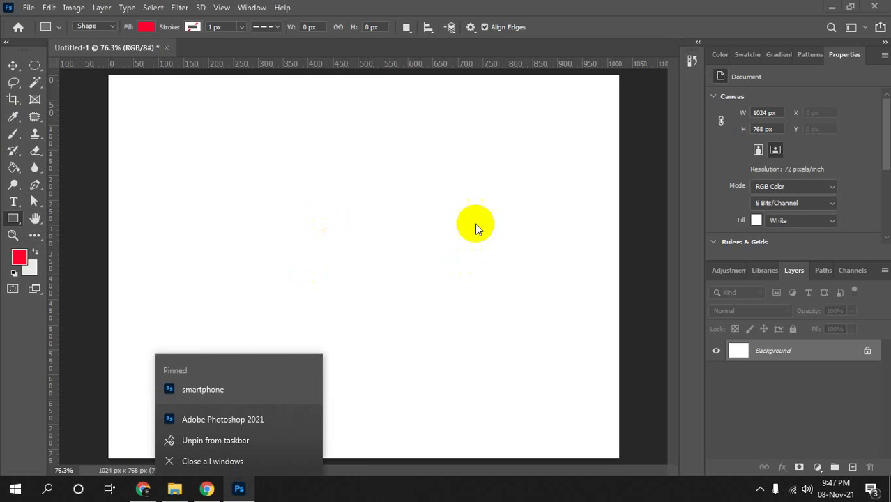
left_click(472, 233)
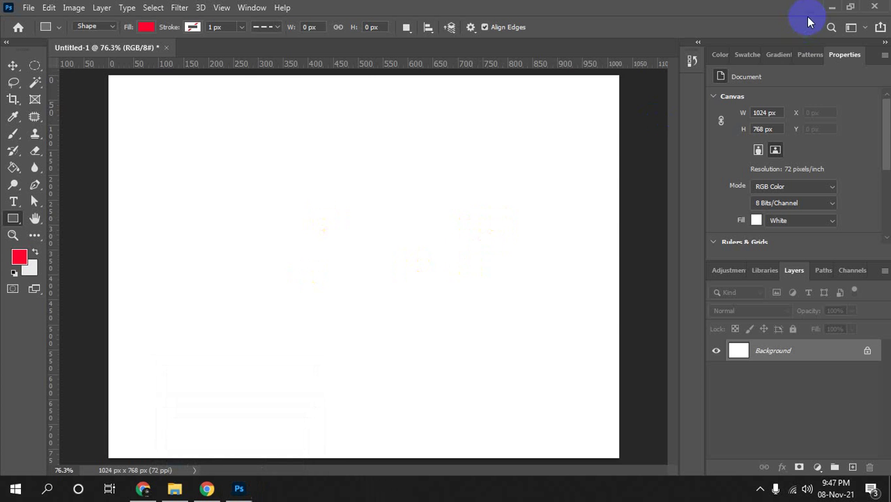
left_click(839, 7)
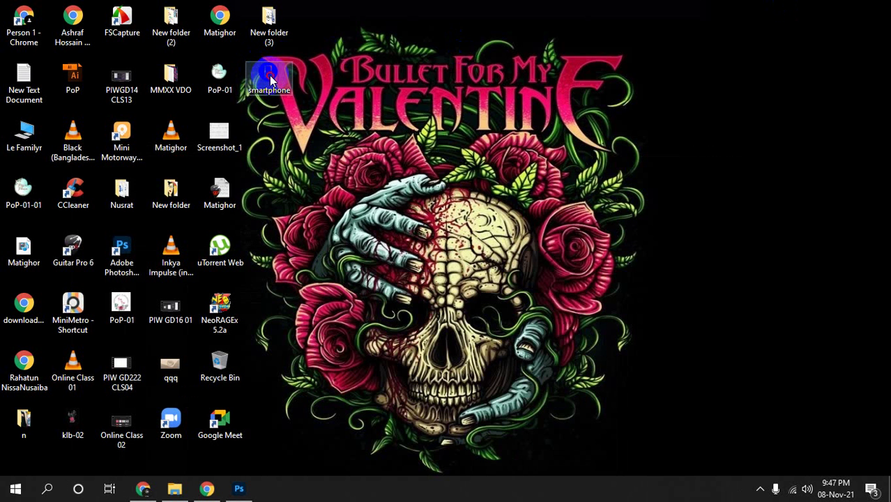
left_click(238, 488)
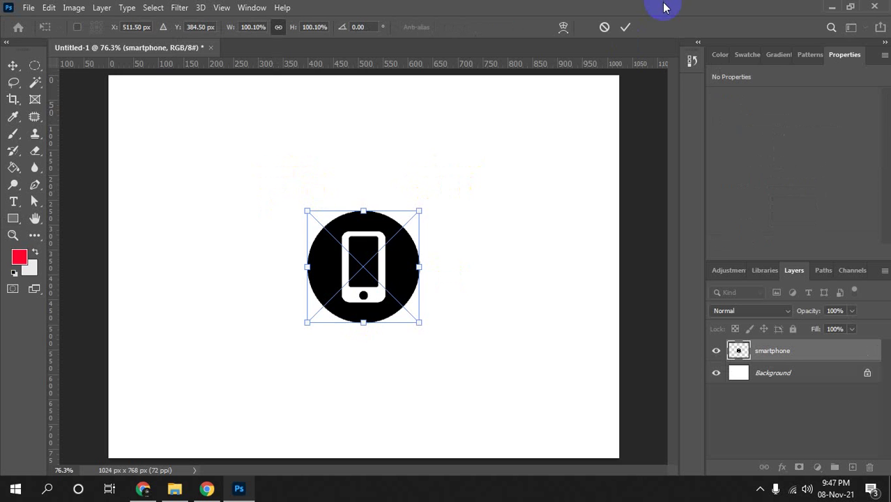
left_click(624, 26)
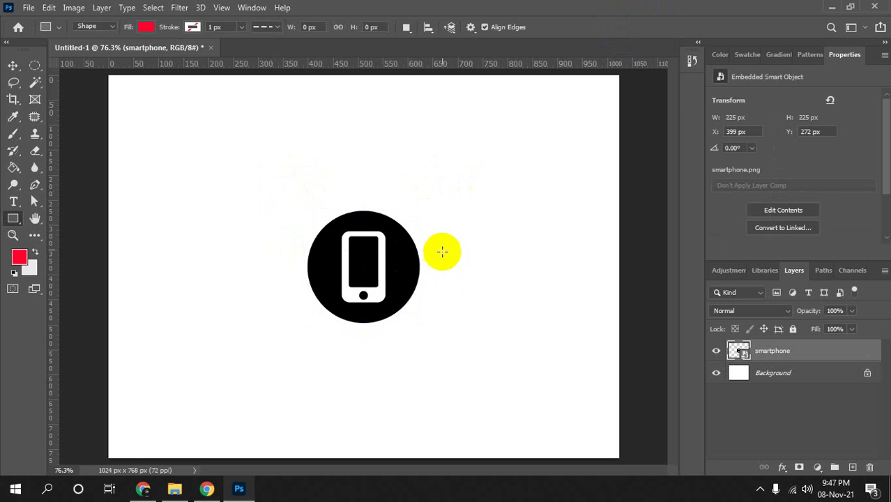
key("v")
mouse_move(403, 212)
left_mouse_down()
mouse_move(175, 113)
mouse_move(292, 154)
left_mouse_up()
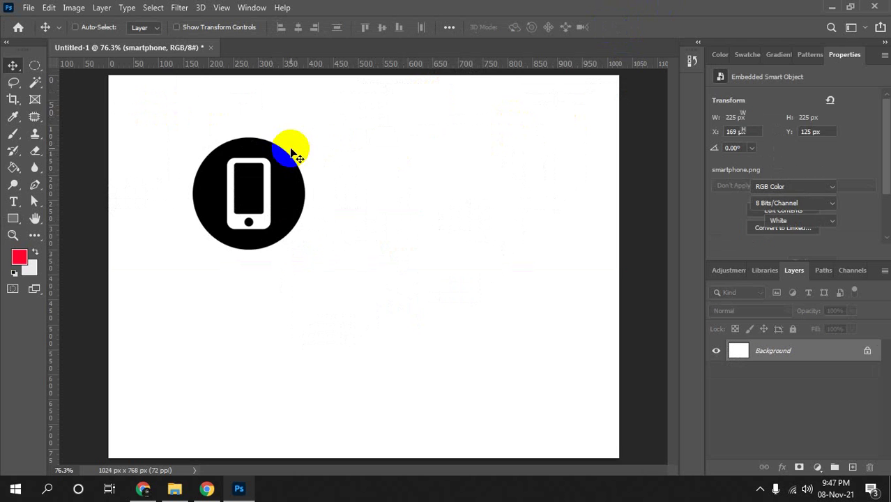
key("Delete")
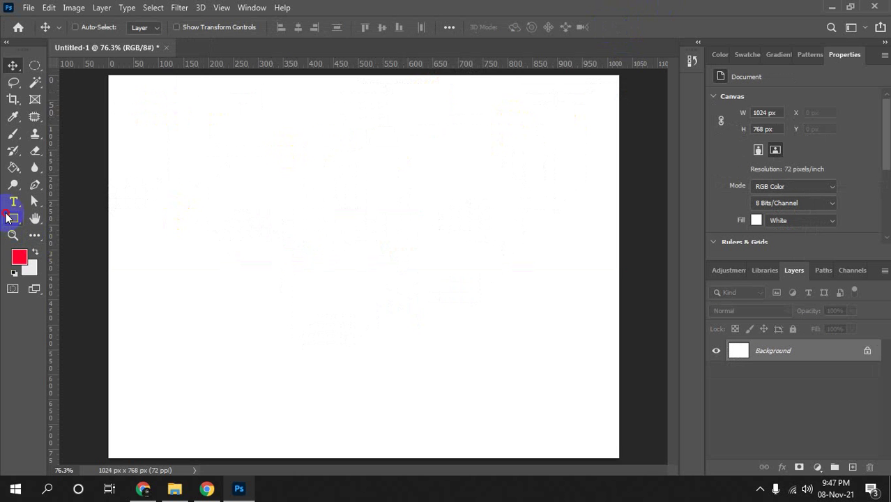
Draw a red 216×216 px square, Rectangle 1, near the centre of the canvas.
left_click(13, 218)
mouse_move(176, 141)
left_mouse_down()
mouse_move(283, 248)
mouse_move(378, 280)
left_mouse_up()
key("v")
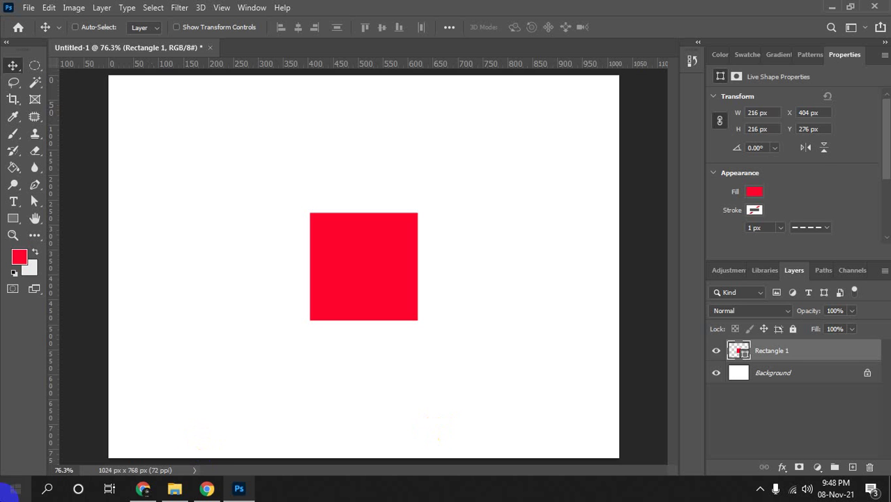
Open C:\Program Files\Adobe\Adobe Photoshop 2021\Presets in a maximized File Explorer via This PC.
left_click(240, 490)
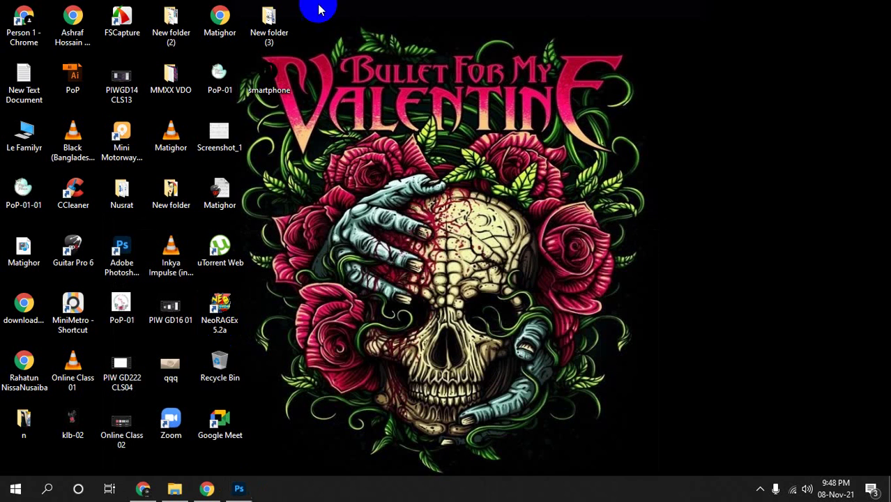
left_click(37, 145)
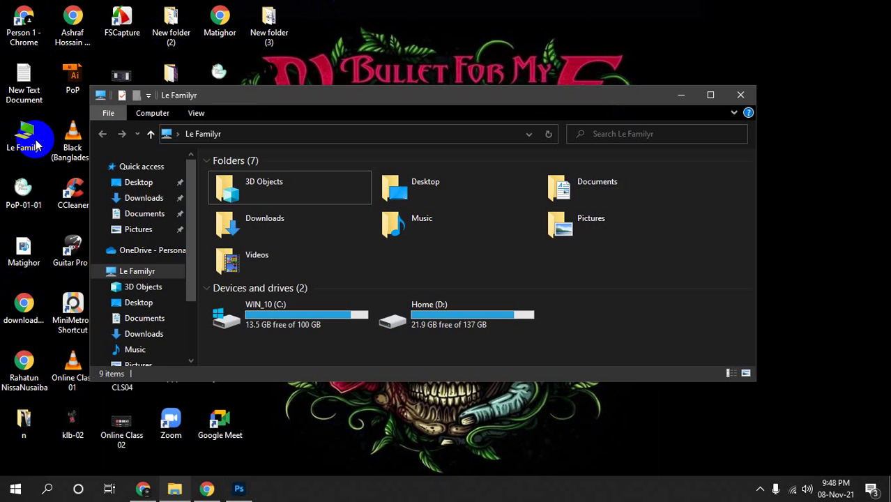
double_click(295, 308)
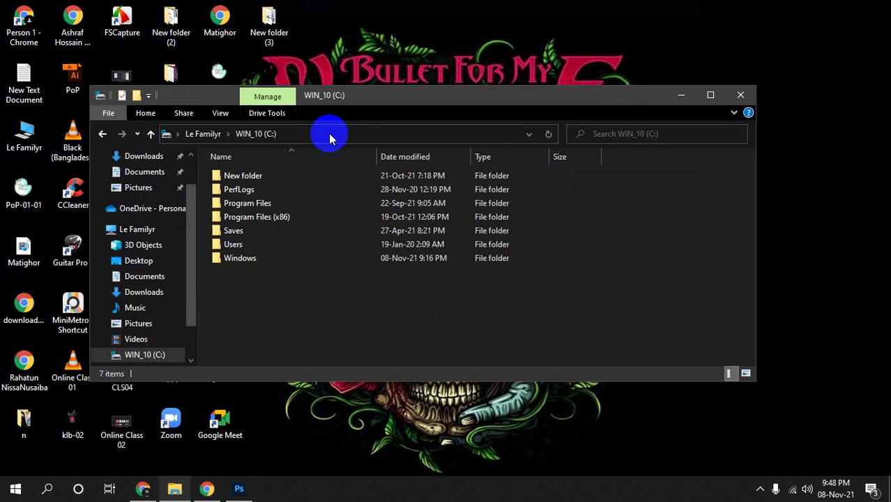
double_click(396, 96)
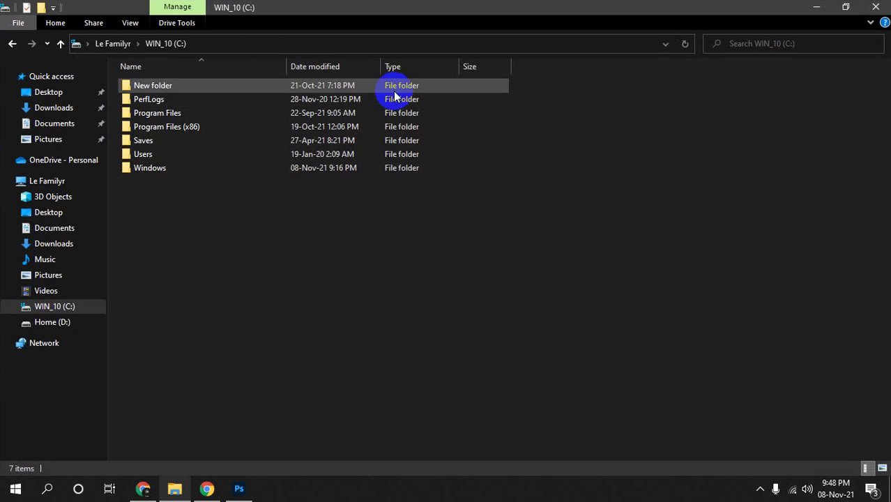
left_click(182, 117)
double_click(182, 117)
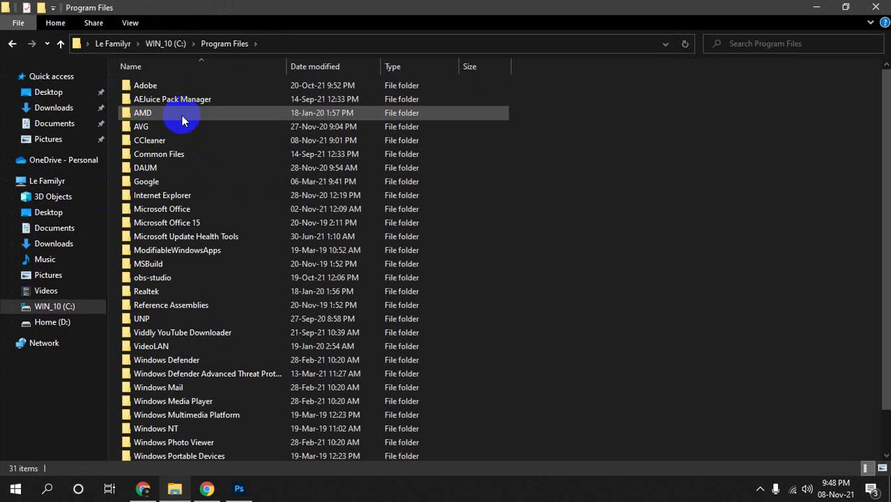
double_click(174, 86)
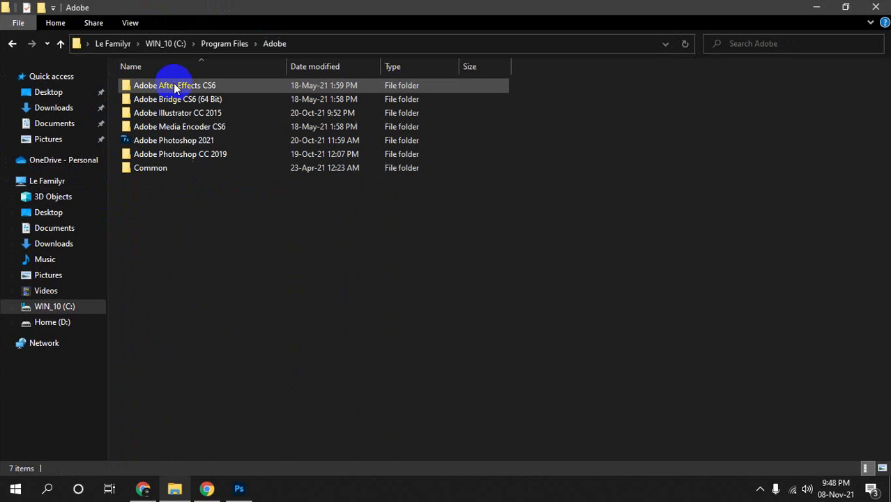
double_click(174, 140)
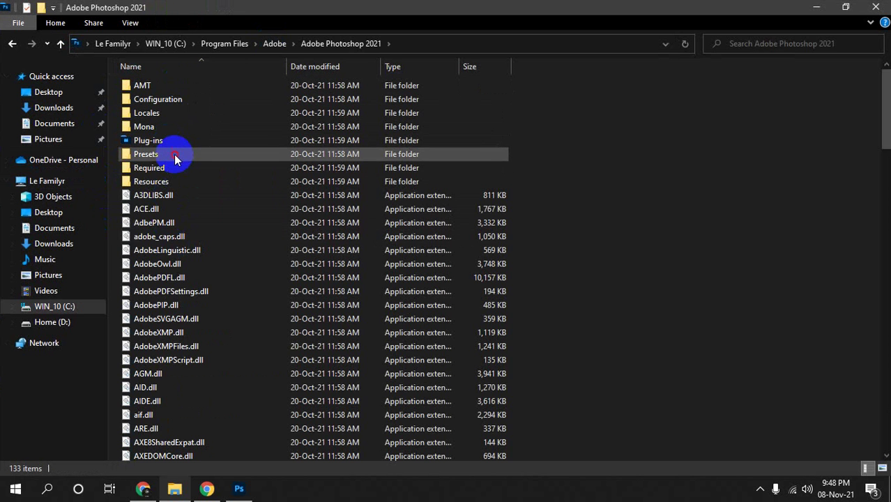
double_click(174, 154)
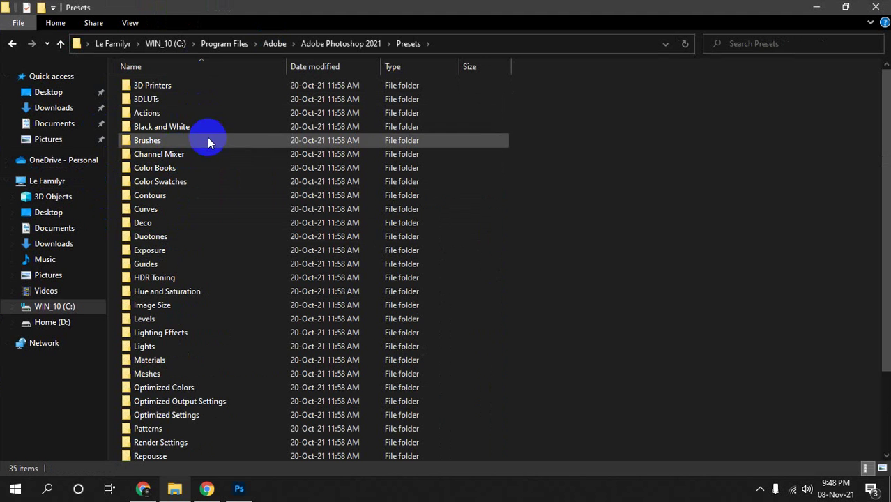
Scroll through the Presets subfolder list and dismiss the screen-sharing notice.
scroll(213, 164, "down", 1)
scroll(213, 164, "down", 1)
scroll(212, 164, "down", 1)
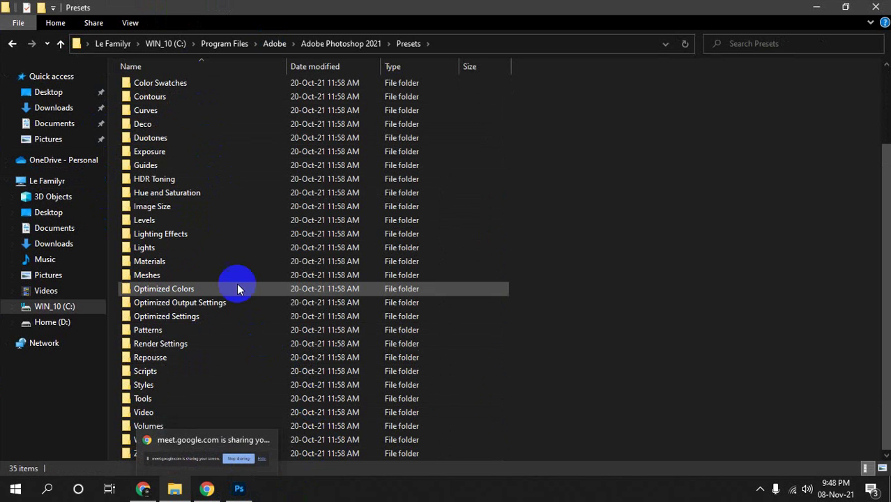
scroll(219, 275, "up", 2)
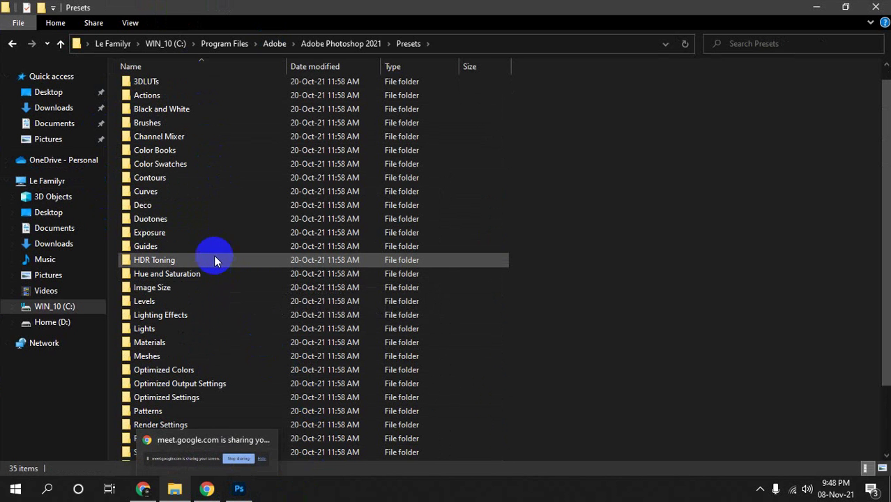
scroll(259, 308, "down", 2)
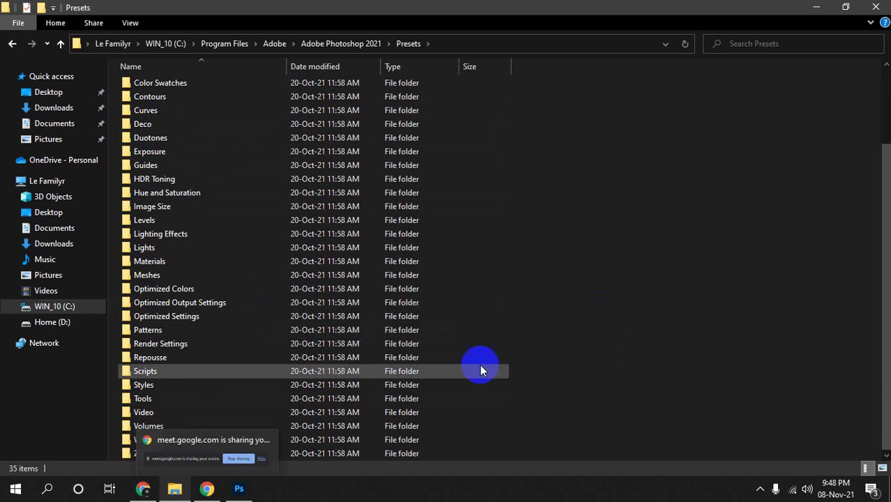
left_click(213, 493)
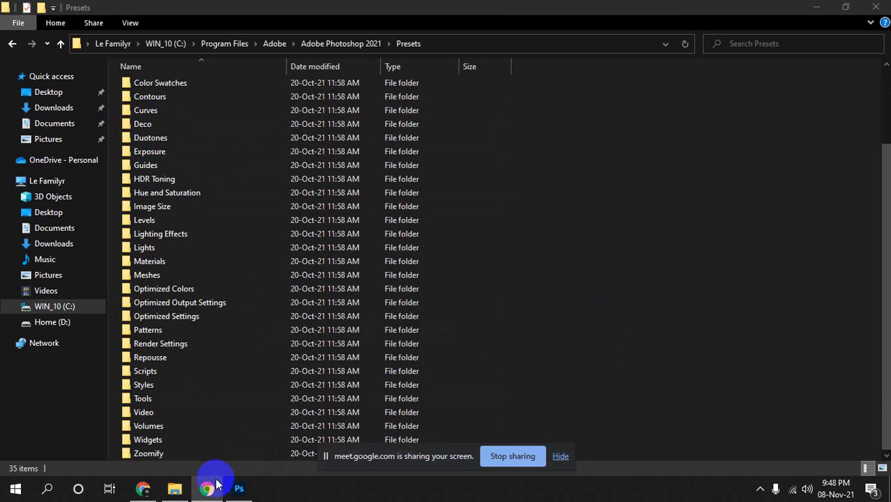
left_click(560, 459)
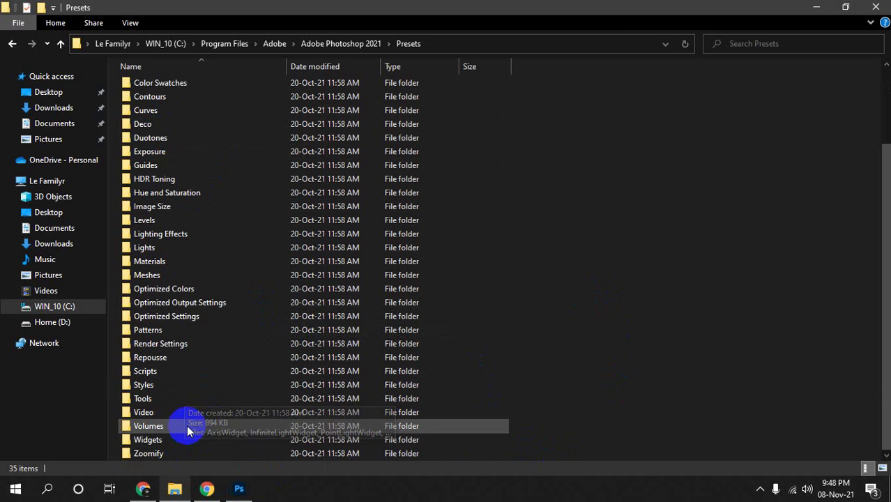
scroll(185, 334, "up", 1)
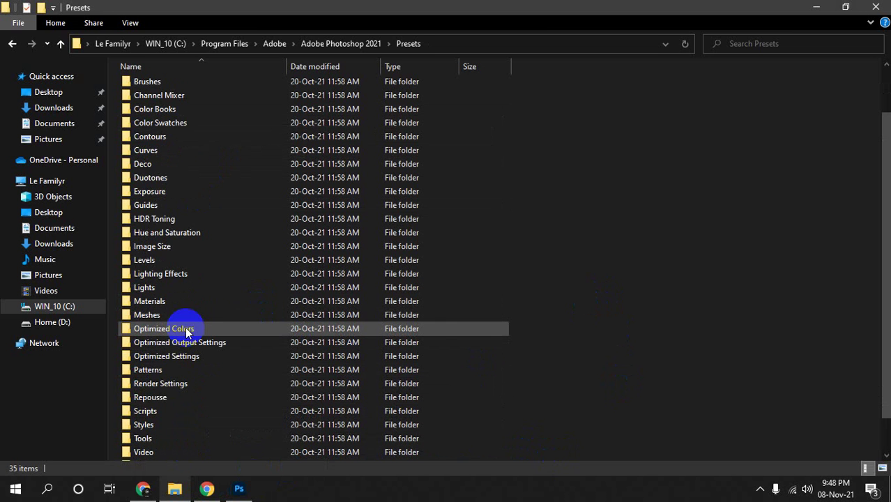
scroll(186, 327, "up", 2)
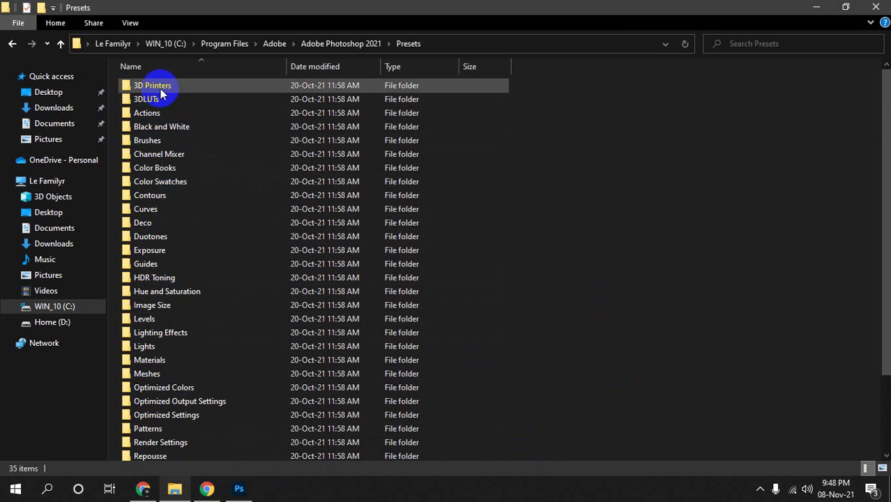
scroll(186, 281, "down", 3)
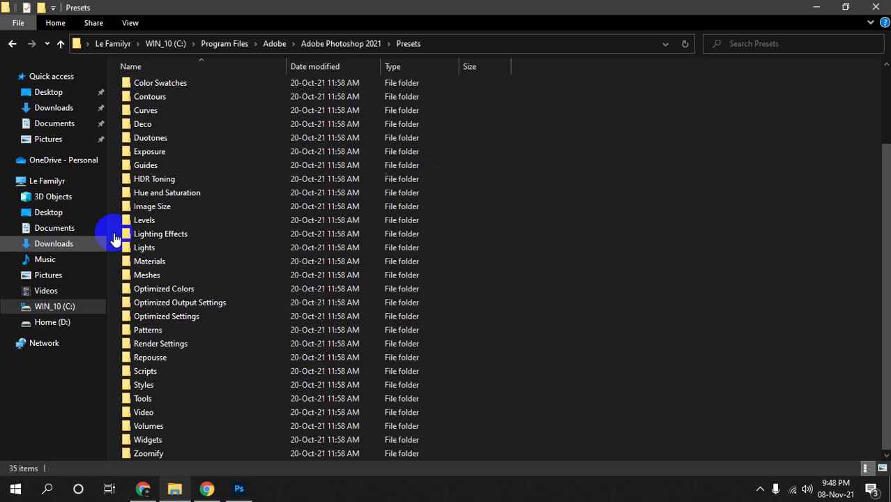
Peek into the Materials, Brushes and Actions preset folders, returning to Presets each time.
double_click(145, 262)
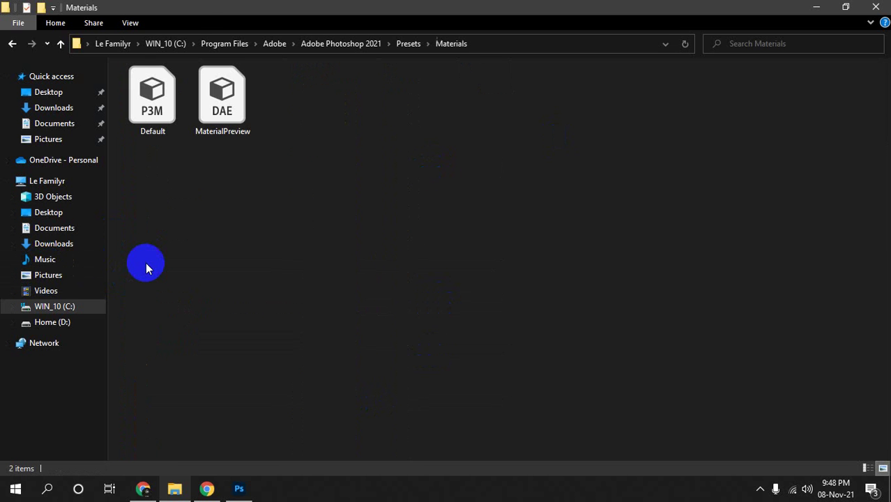
key("alt+Left")
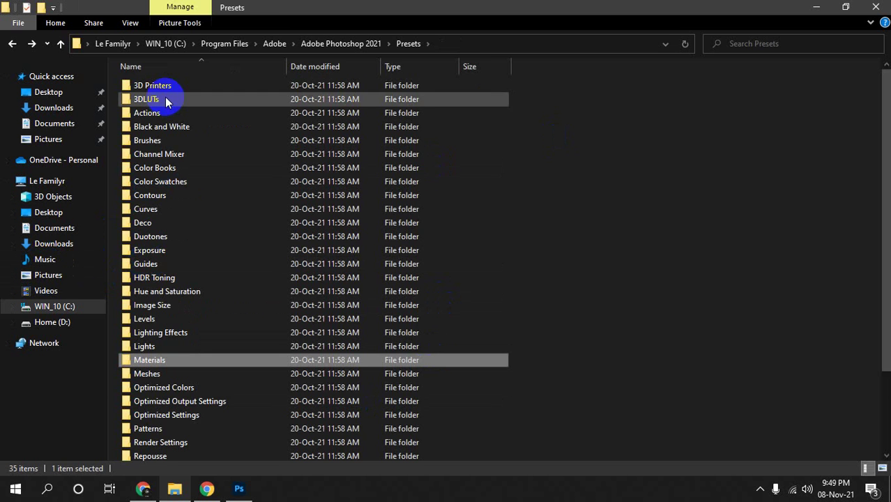
double_click(154, 138)
key("alt+Left")
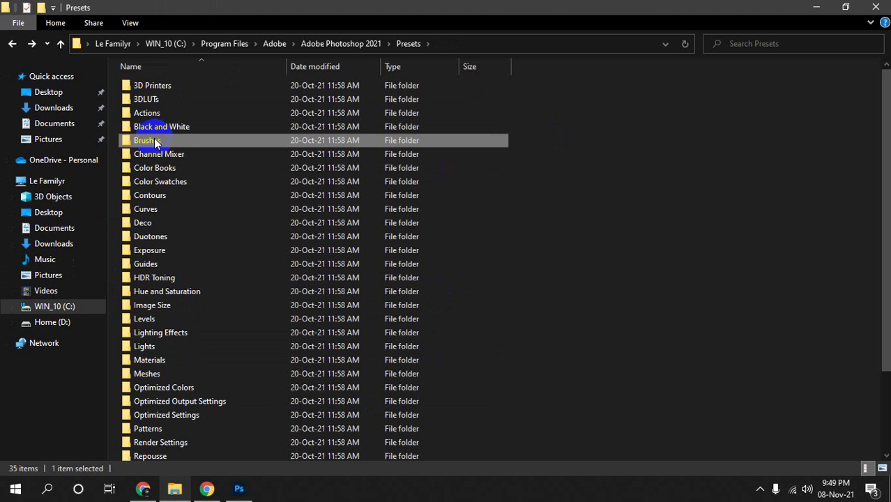
left_click(152, 114)
double_click(151, 114)
key("alt+Left")
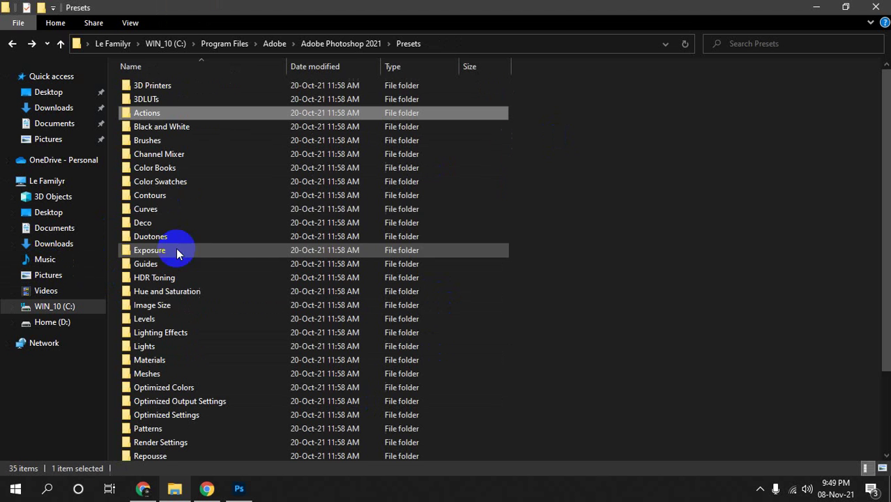
Browse the 3DLUTs and Tools preset folders, returning to Presets after each.
double_click(146, 99)
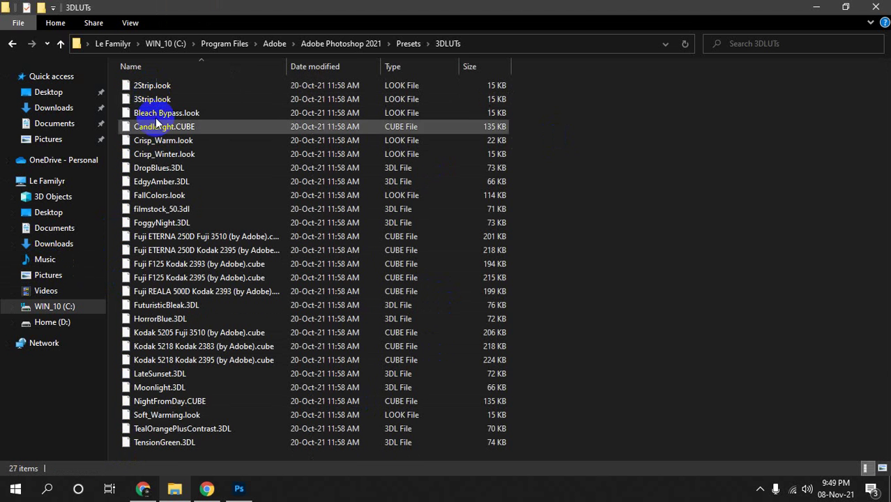
key("alt+Left")
scroll(193, 289, "down", 3)
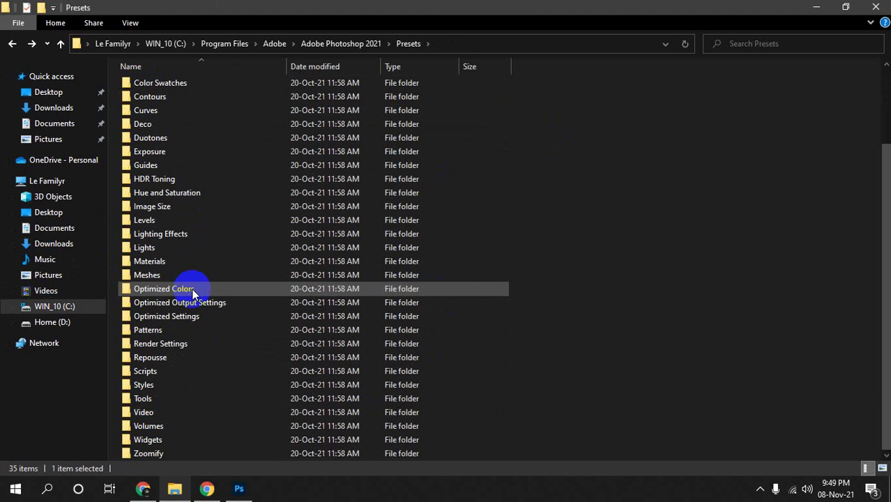
left_click(176, 401)
double_click(176, 401)
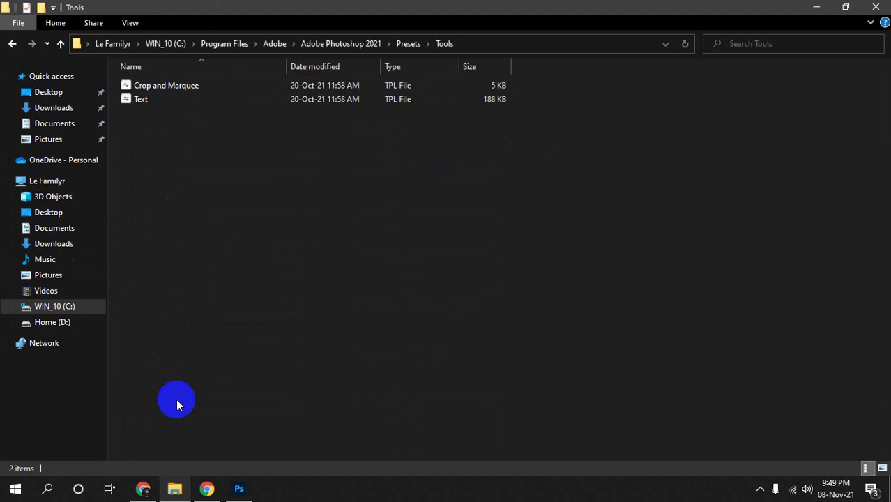
key("alt+Left")
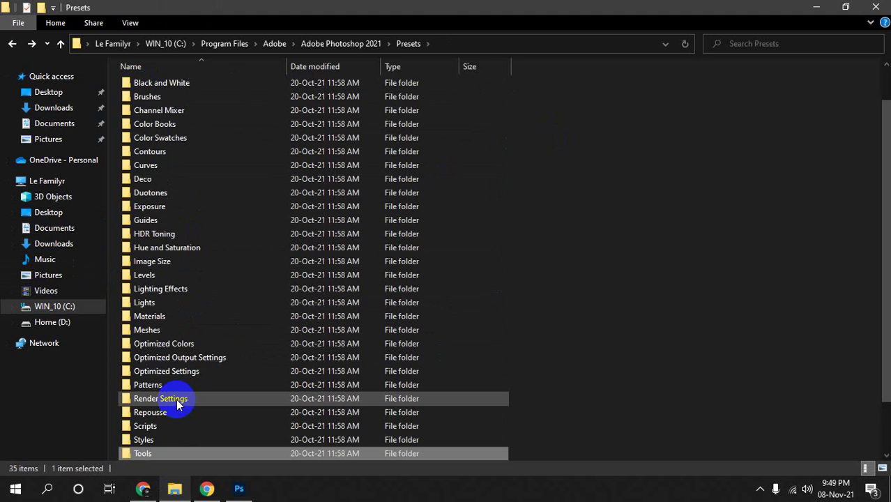
Back in Photoshop, nudge the red square and settle it near the canvas centre.
left_click(239, 488)
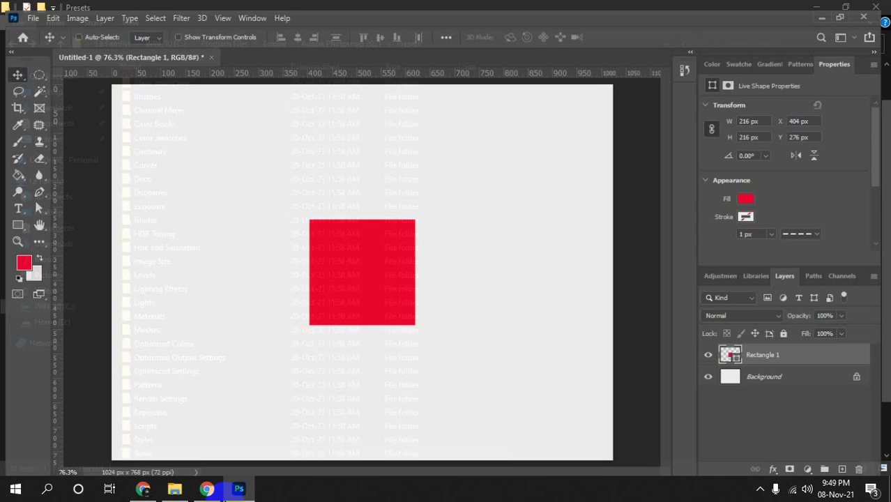
left_click_drag(331, 290, 314, 298)
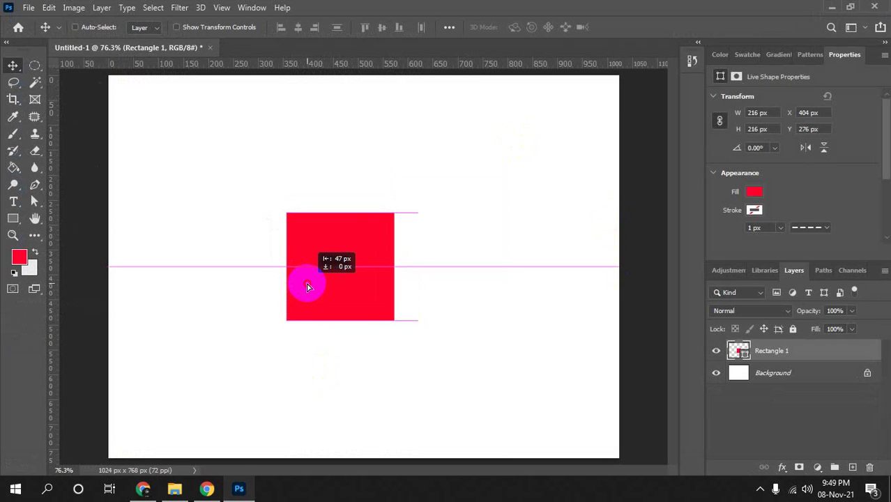
left_click_drag(314, 298, 331, 290)
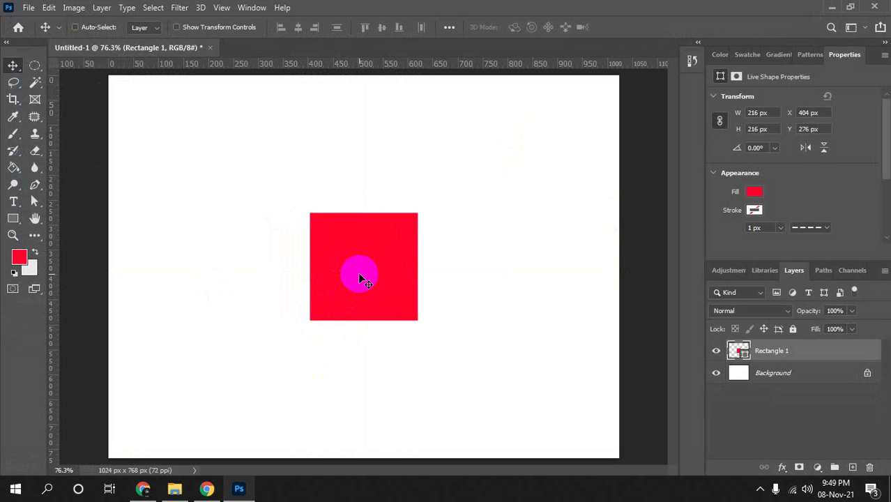
Drag the square's anchor points with Direct Selection into an irregular polygon.
left_click(35, 202)
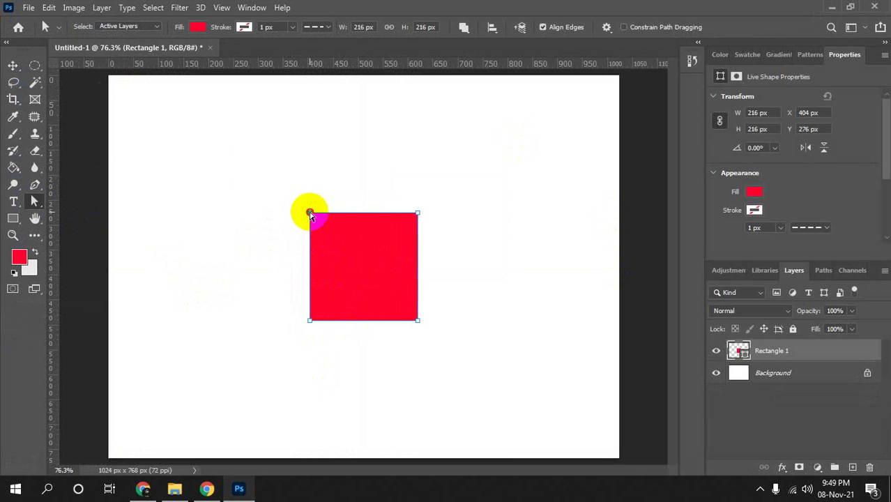
left_click_drag(309, 213, 184, 131)
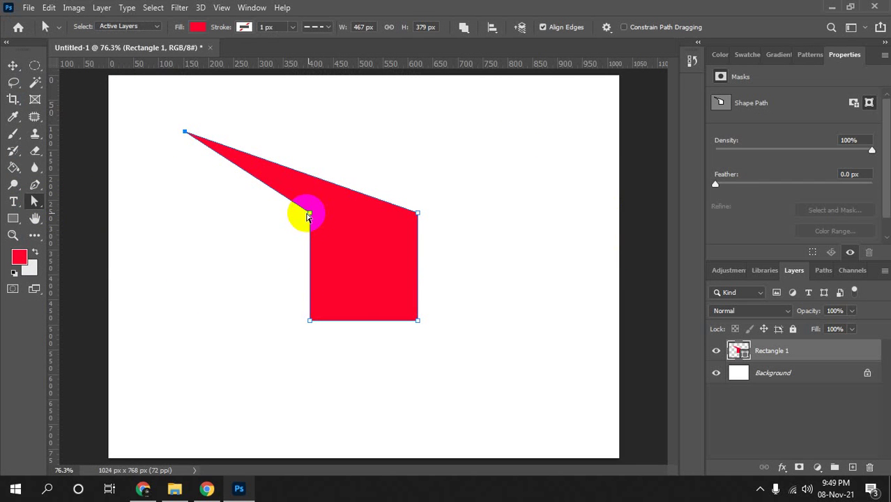
left_click_drag(310, 214, 152, 303)
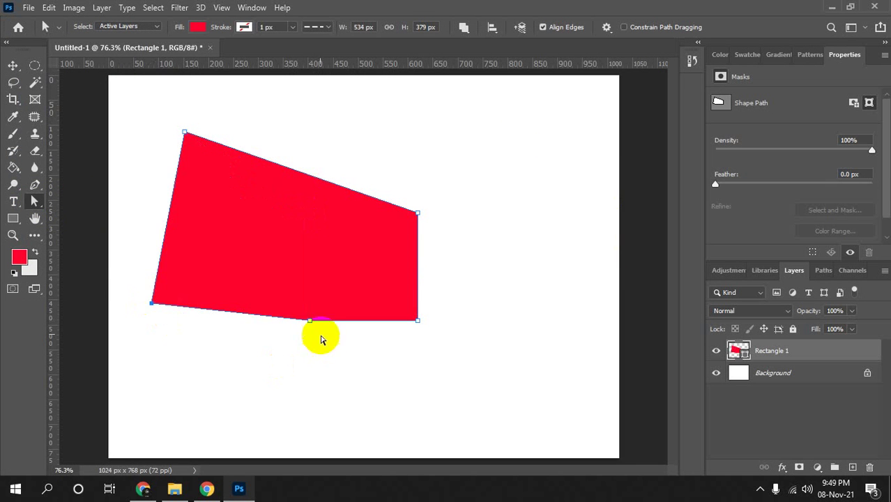
left_click_drag(310, 323, 312, 392)
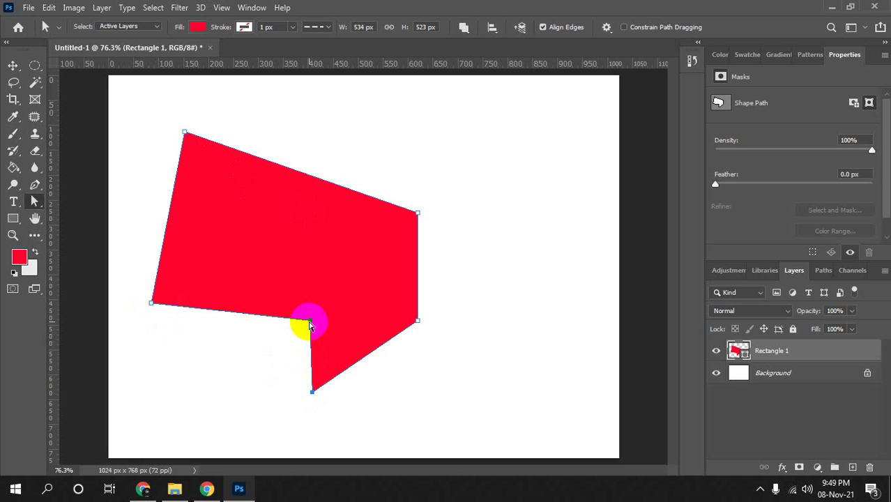
left_click_drag(307, 318, 222, 364)
left_click(223, 366)
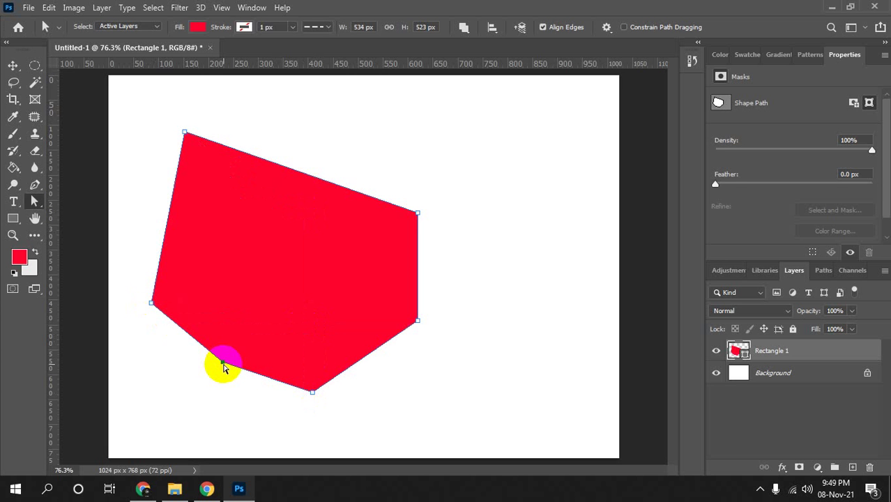
Dismiss the Flaticon attribution message and search Google Images for 'bkash'.
left_click(144, 491)
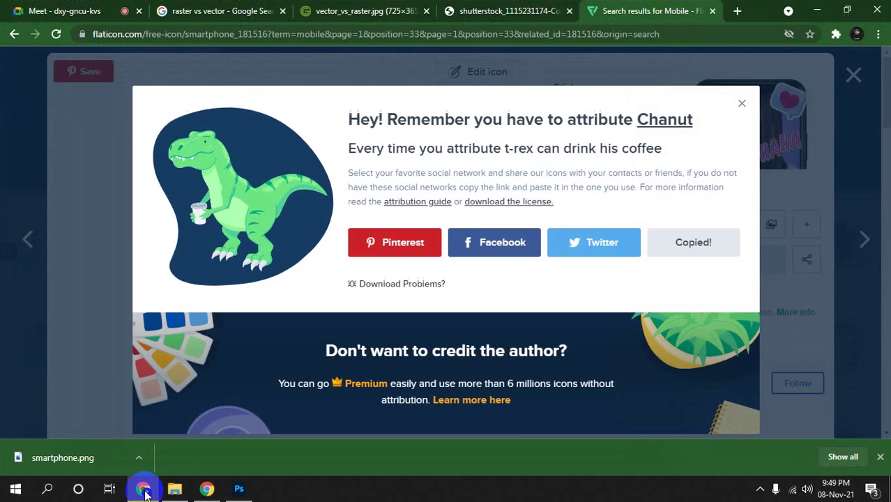
left_click(743, 106)
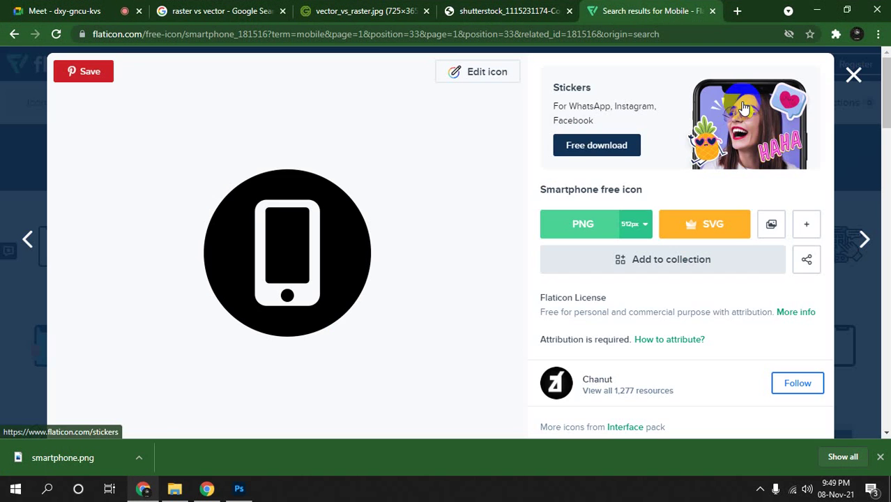
left_click(241, 19)
triple_click(235, 65)
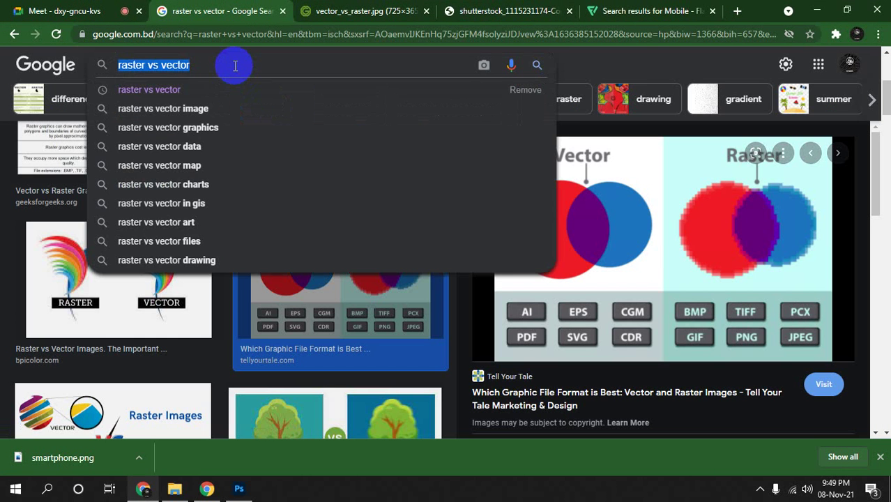
type("bkash")
key("Return")
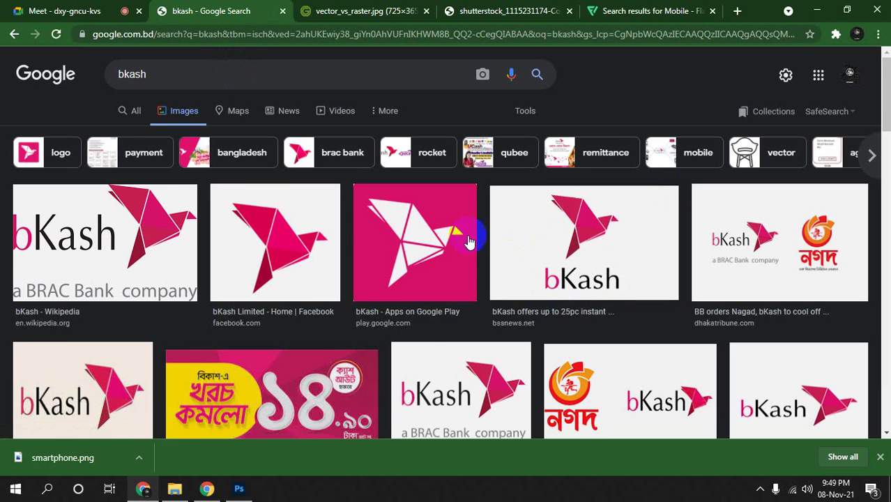
Open the bKash Google Play logo preview and copy the image.
left_click(447, 234)
right_click(687, 208)
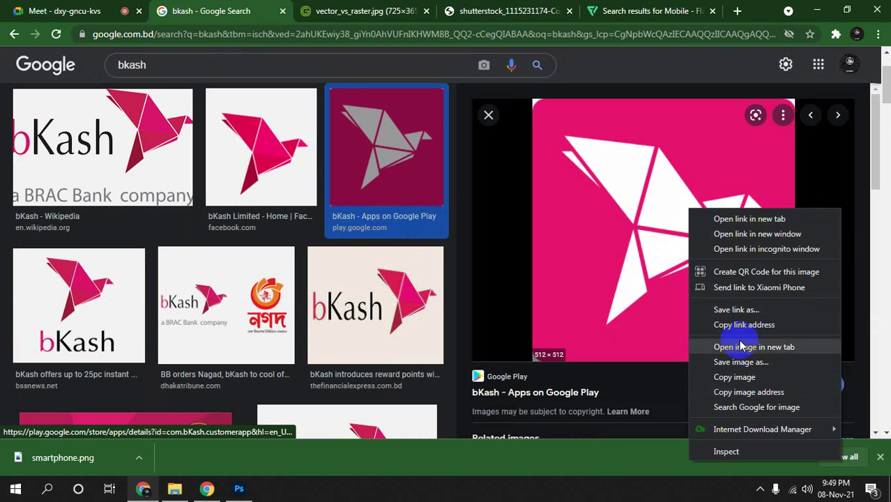
left_click(740, 378)
mouse_move(238, 489)
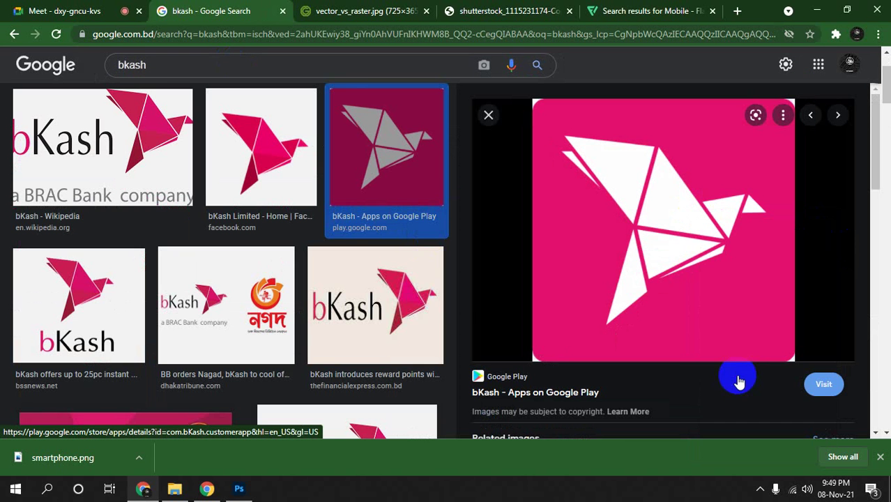
Paste the bKash logo as Layer 1, scale it to 232×232 px, and move it top-right.
left_click(252, 488)
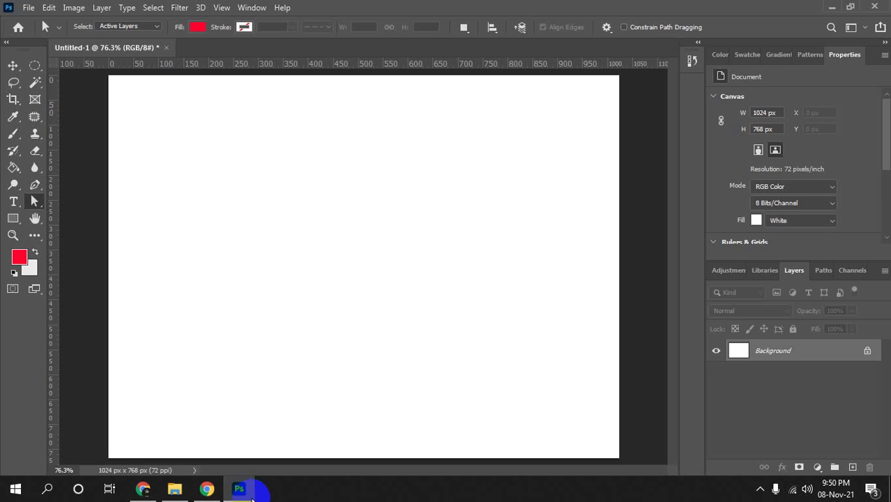
key("ctrl+v")
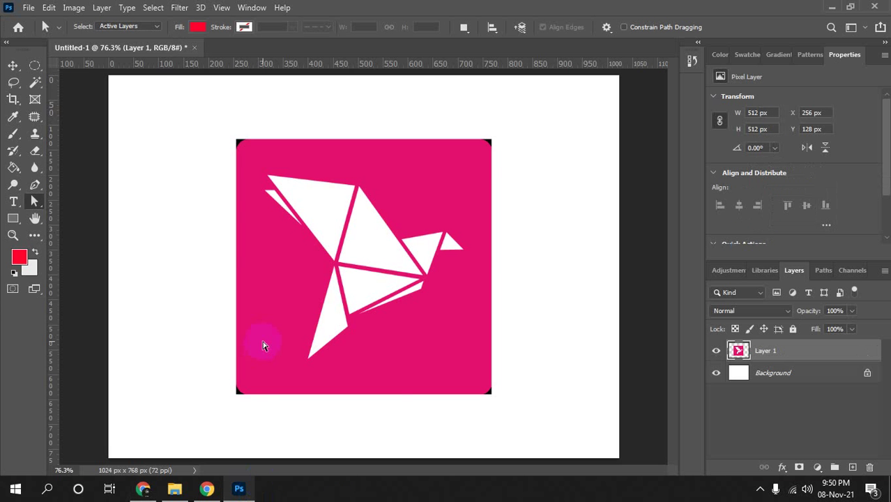
key("ctrl+t")
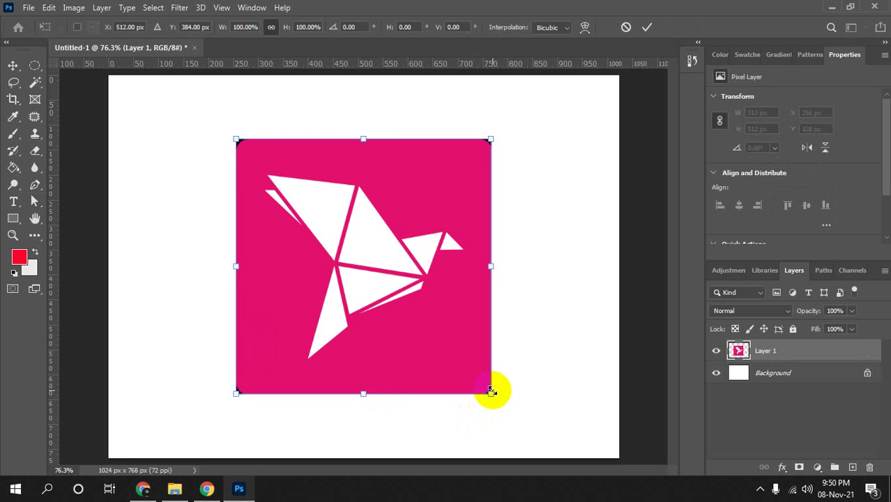
left_click_drag(491, 393, 420, 323)
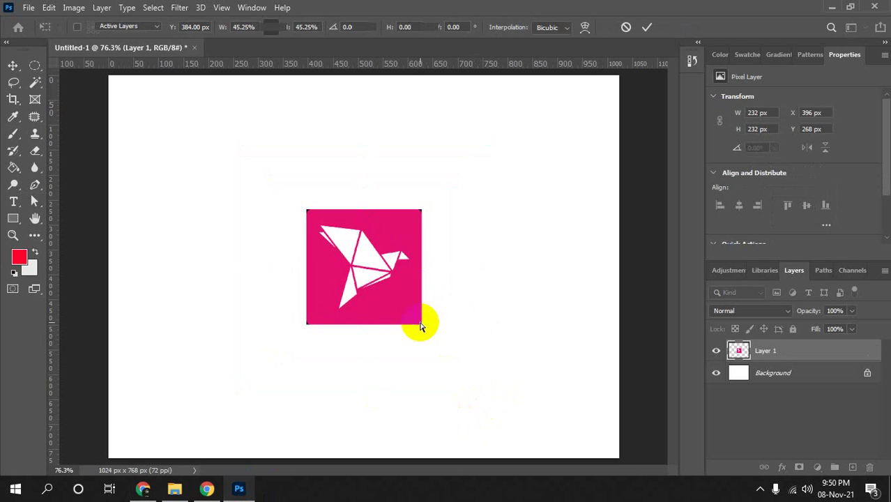
double_click(378, 304)
key("v")
left_click_drag(376, 304, 514, 193)
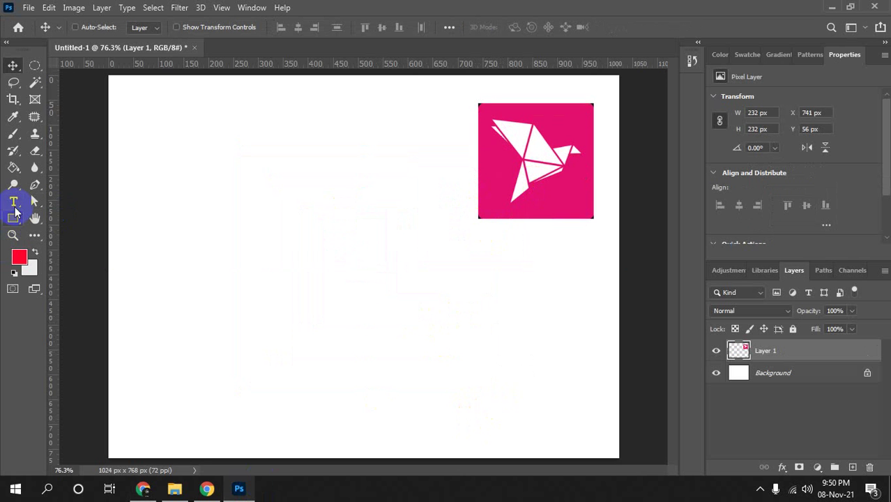
Select the Rectangle tool from the shape tools group.
right_click(13, 218)
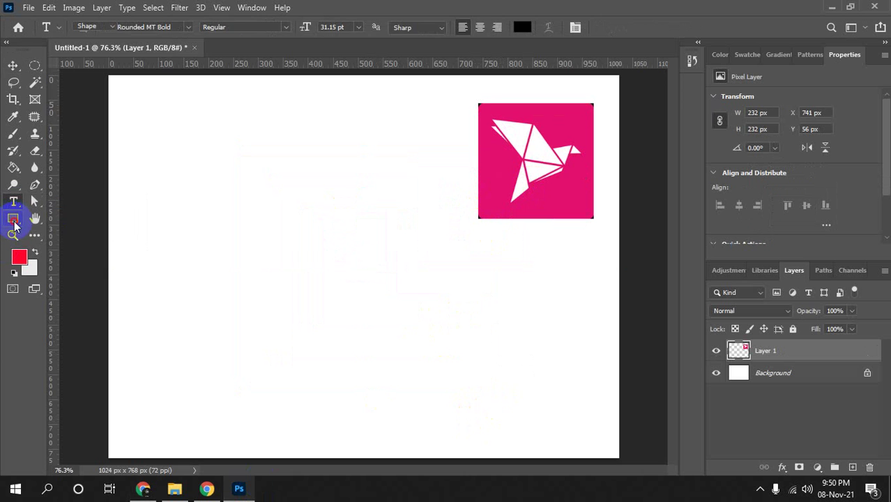
right_click(13, 217)
left_click(62, 221)
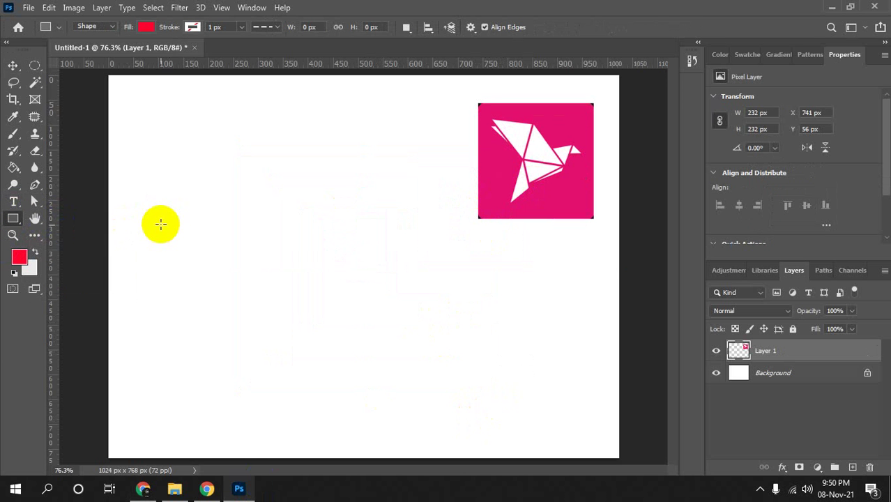
Draw a 181×181 px square filled with the logo's pink e3106e, sampled by eyedropper.
left_click_drag(167, 227, 257, 317)
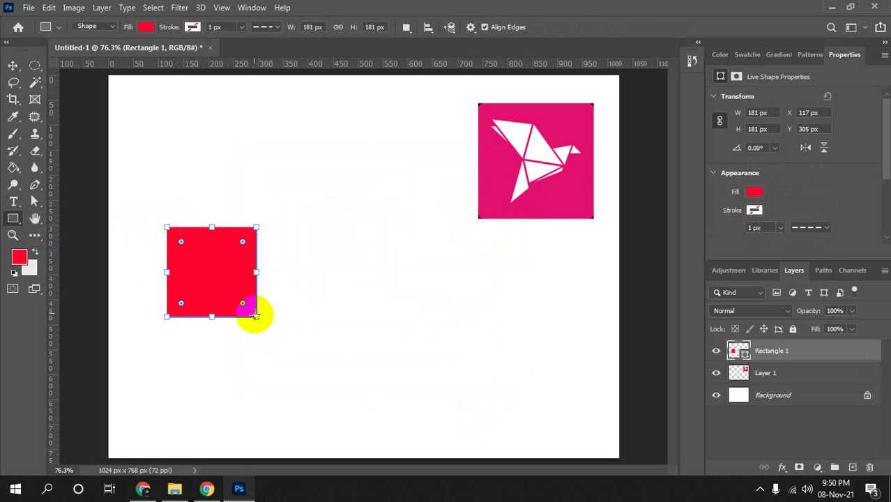
left_click(146, 27)
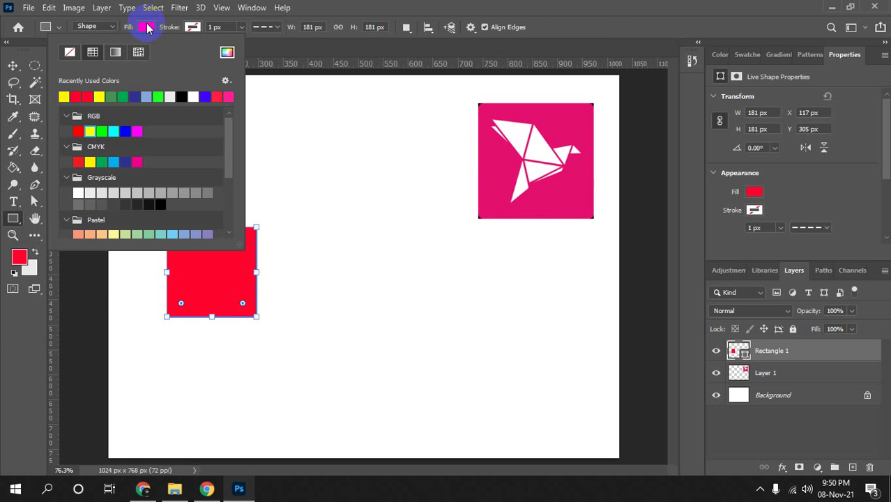
left_click(227, 53)
left_click_drag(506, 130, 461, 207)
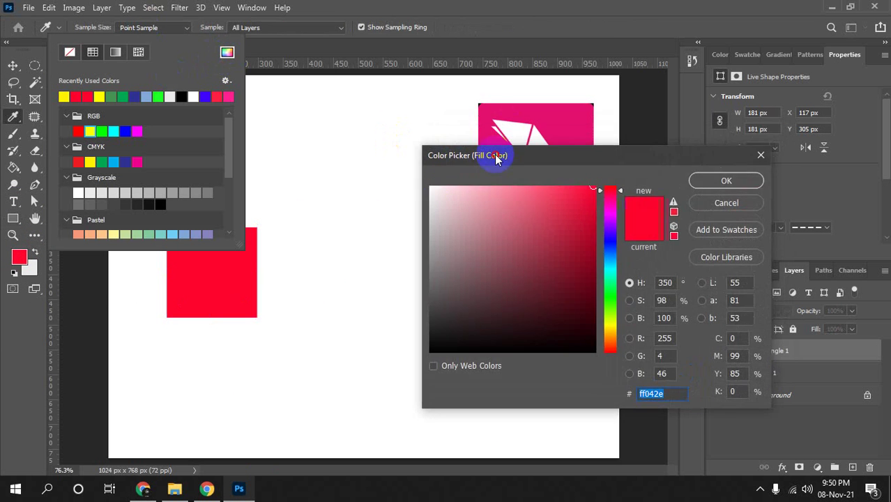
left_click(492, 168)
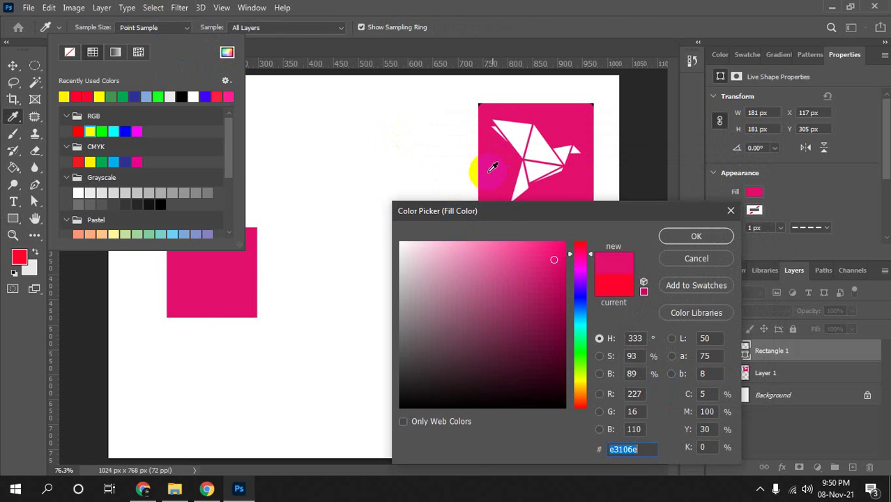
left_click(716, 237)
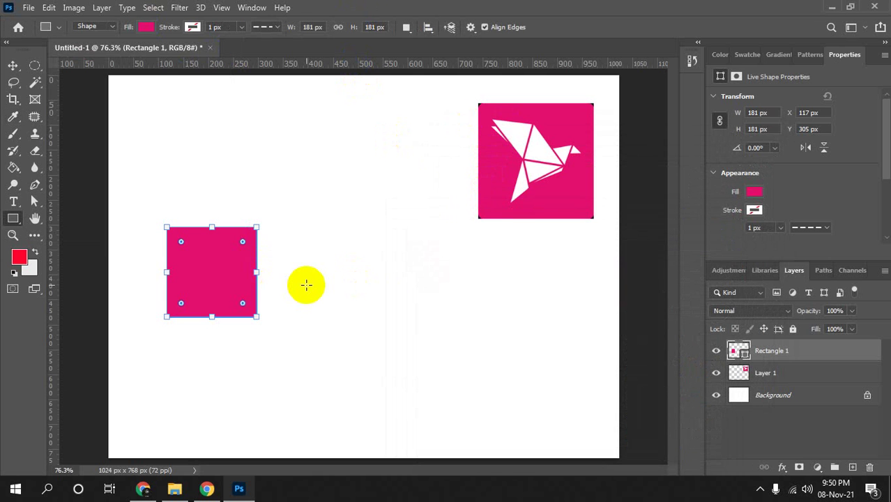
Try distorting the square's corner, undo it, and move the pink square toward the centre.
key("a")
left_click_drag(283, 350, 94, 165)
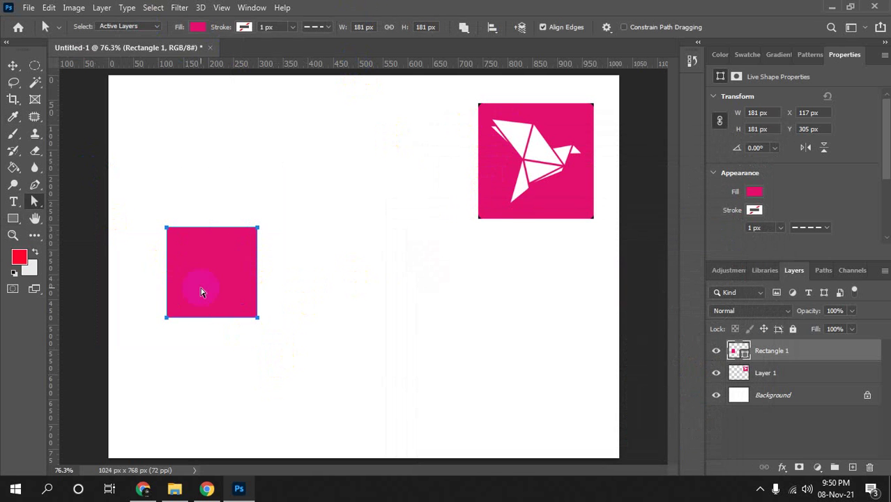
left_click(255, 230)
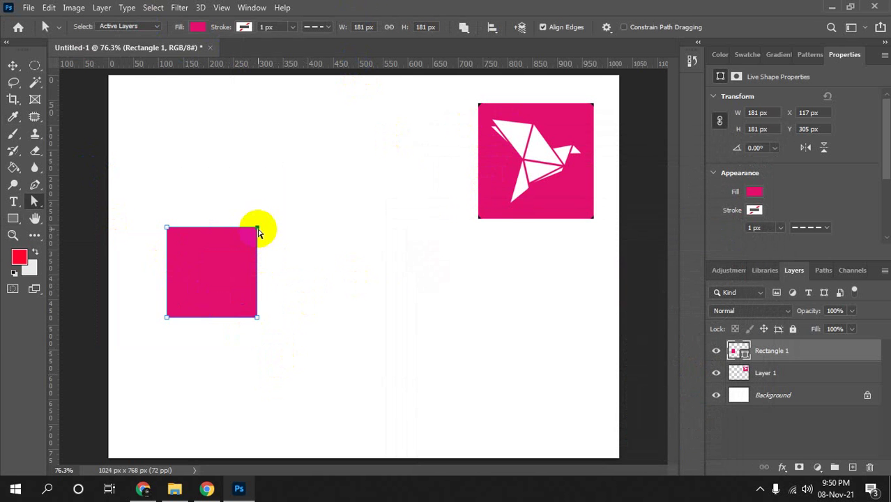
left_click_drag(257, 228, 354, 182)
key("ctrl+z")
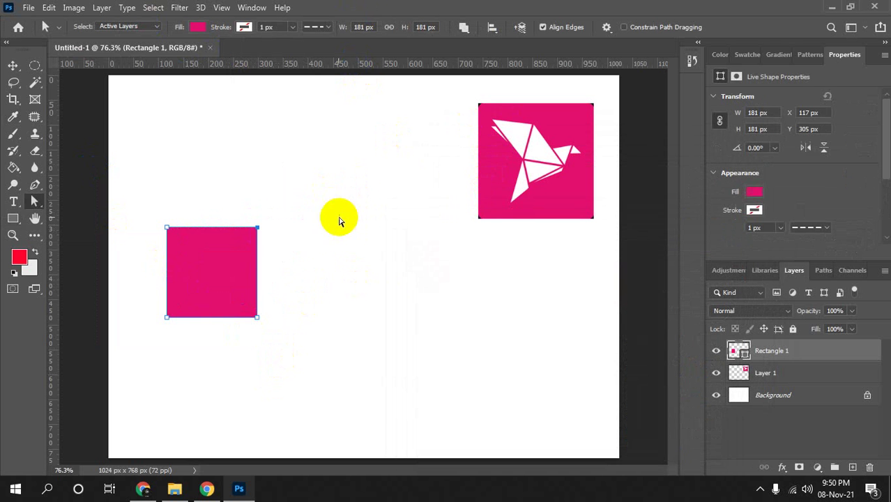
key("v")
left_click_drag(219, 300, 343, 253)
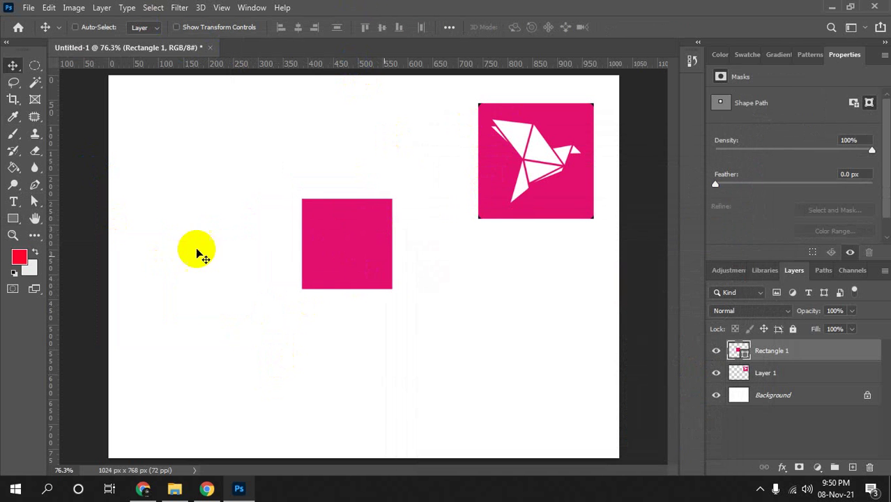
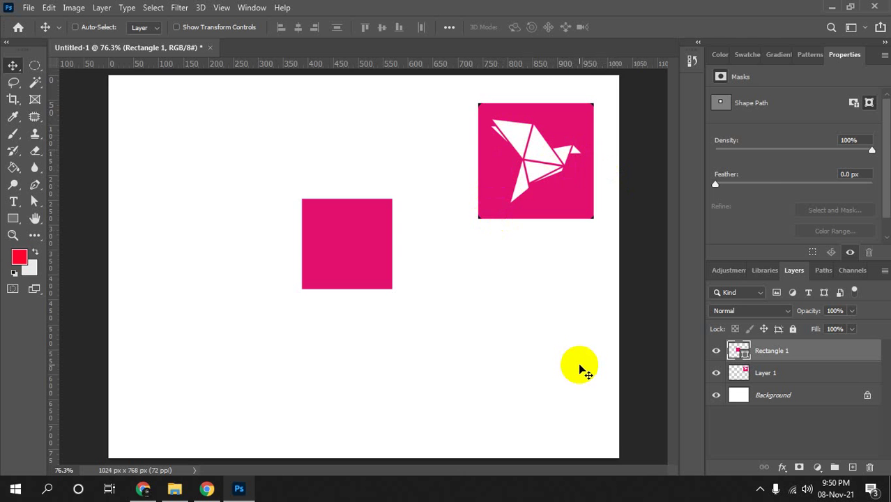
Move the pink square down-left and drag its anchors into a slanted, right-pointing triangle.
left_click_drag(358, 273, 344, 319)
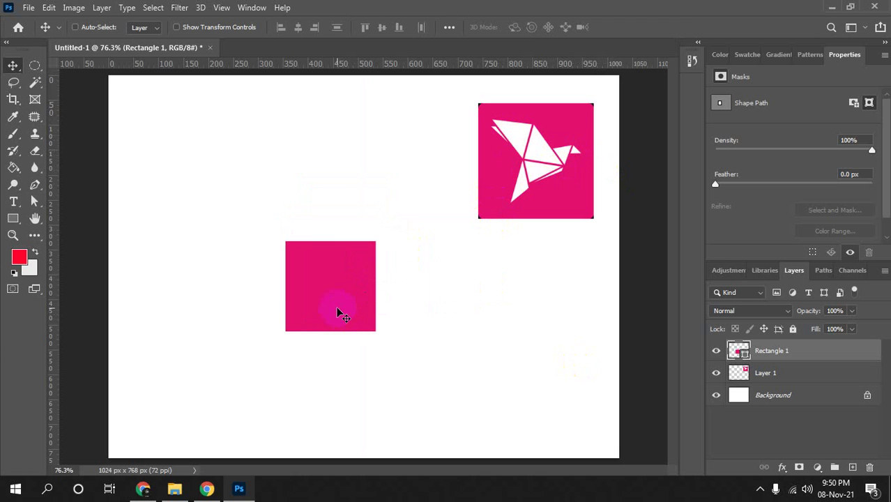
key("a")
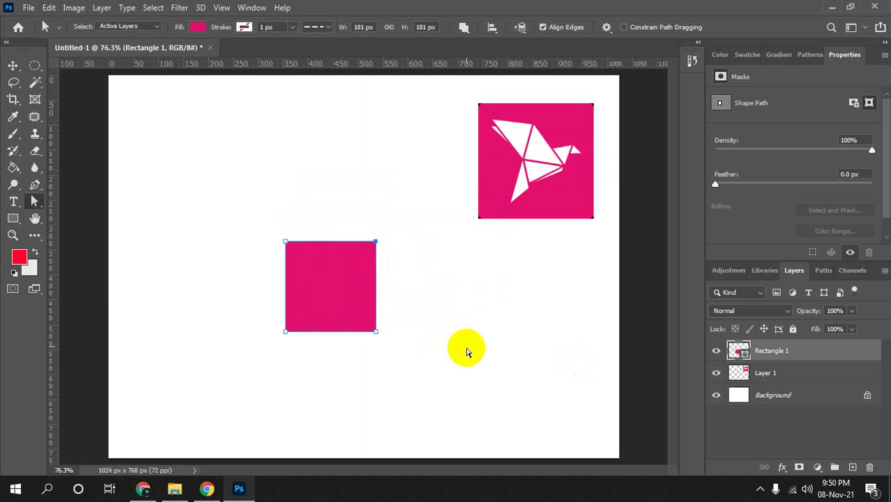
left_click_drag(376, 332, 460, 392)
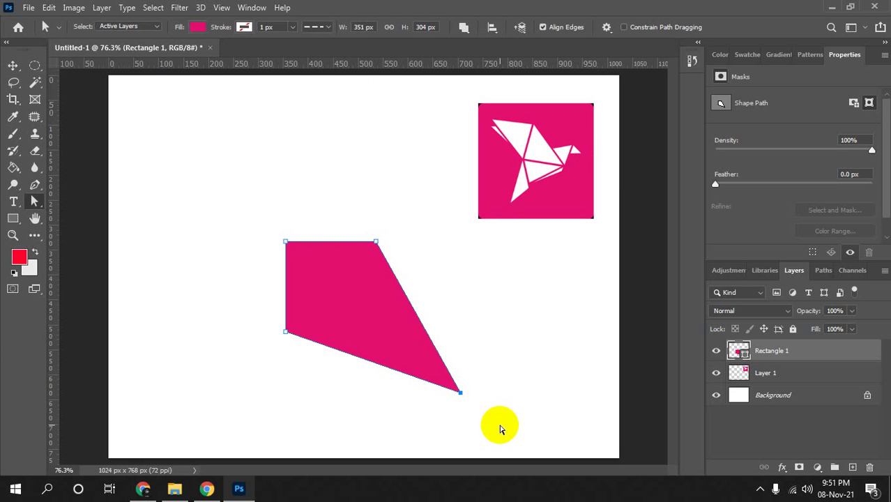
key("ctrl+z")
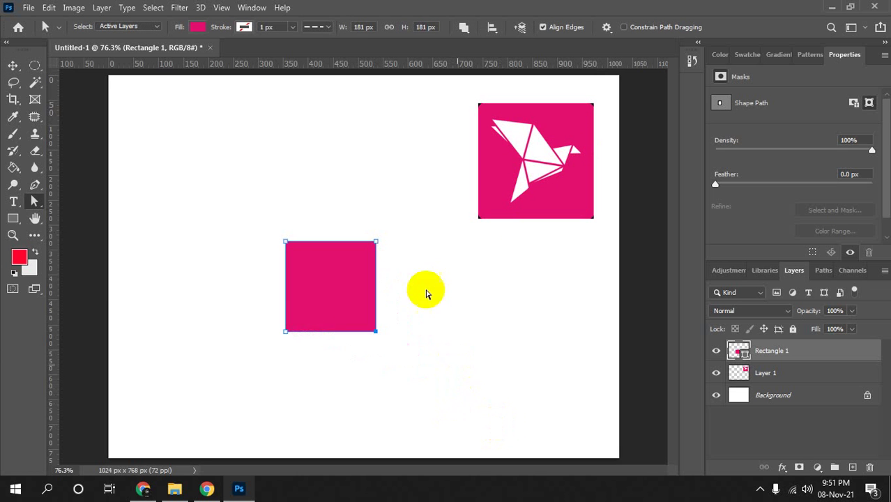
mouse_move(376, 241)
left_mouse_down()
mouse_move(309, 252)
mouse_move(285, 241)
left_mouse_up()
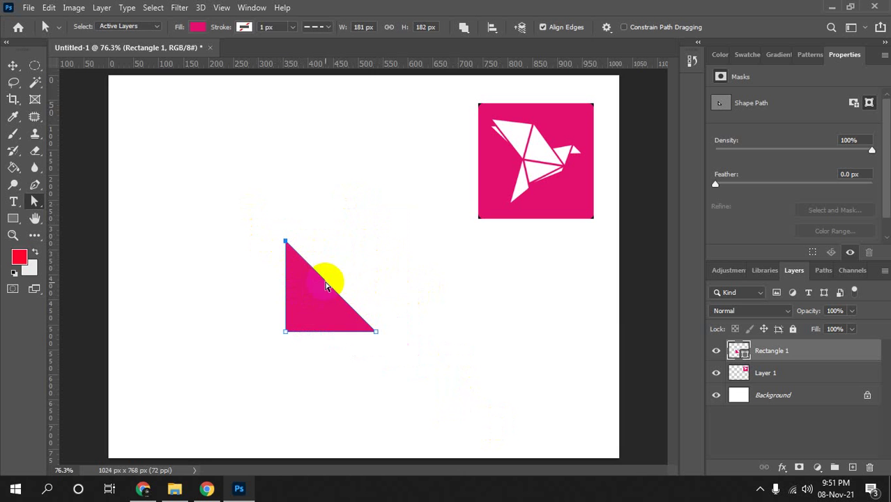
left_click_drag(390, 342, 350, 288)
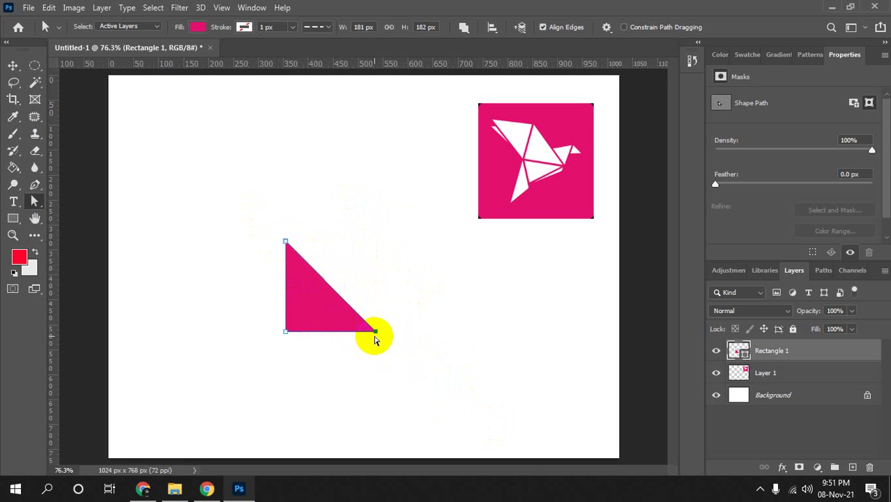
left_click_drag(375, 331, 379, 287)
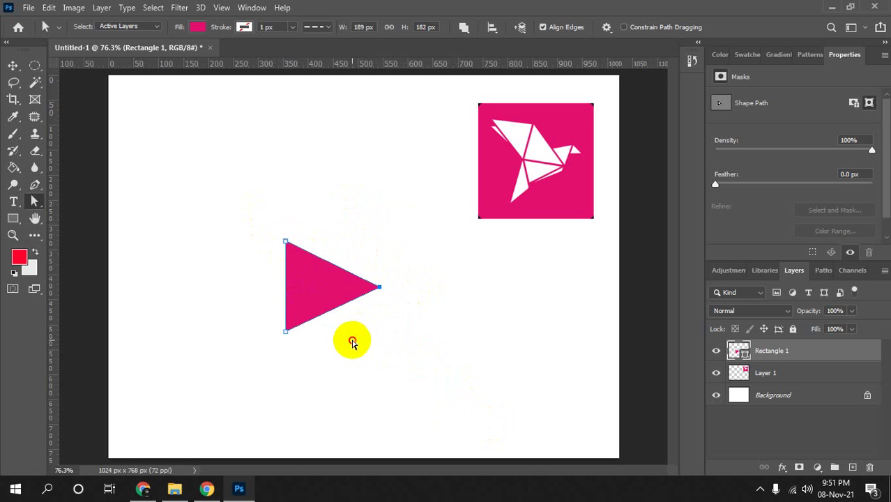
left_click_drag(288, 333, 267, 309)
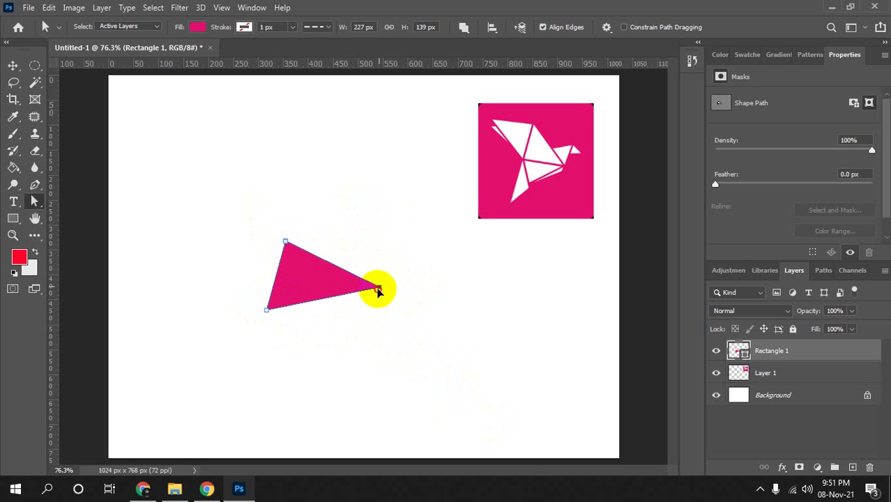
left_click_drag(378, 288, 358, 297)
Scale the triangle to about 40%, move it up-right, and Alt-drag a copy to its left.
key("v")
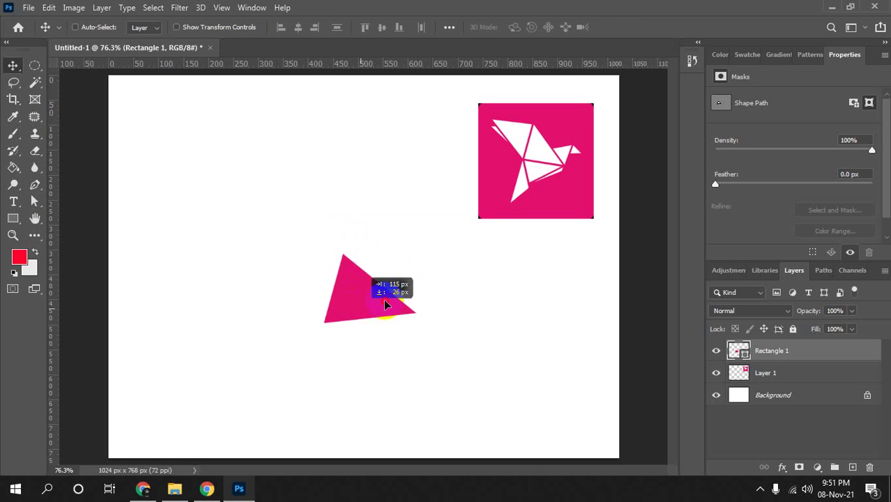
key("ctrl+t")
left_click_drag(411, 307, 383, 287)
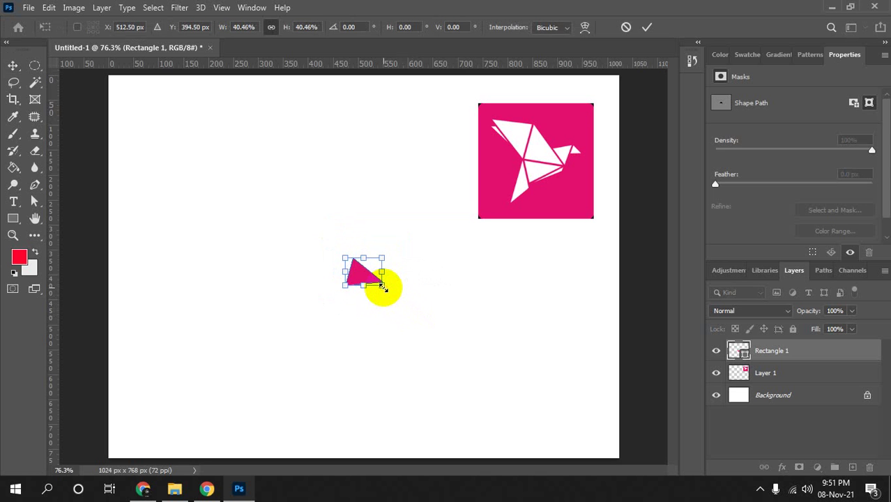
key("Return")
left_click_drag(362, 278, 429, 263)
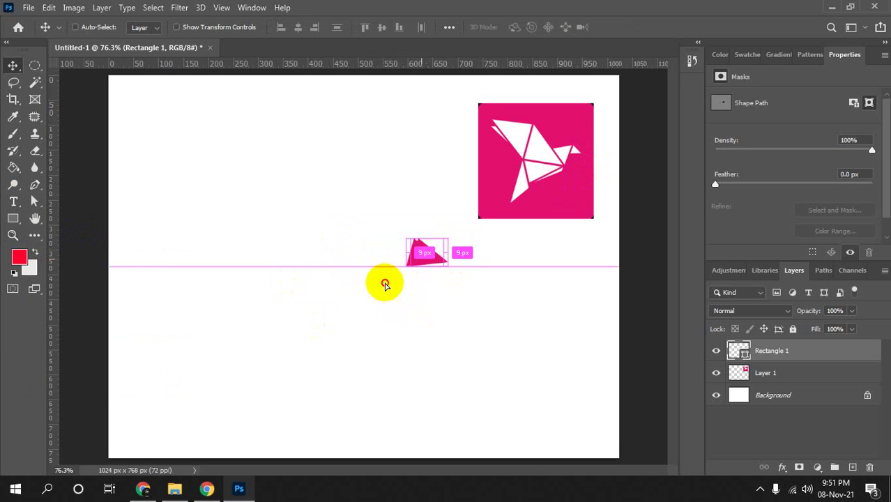
left_click_drag(427, 261, 269, 249)
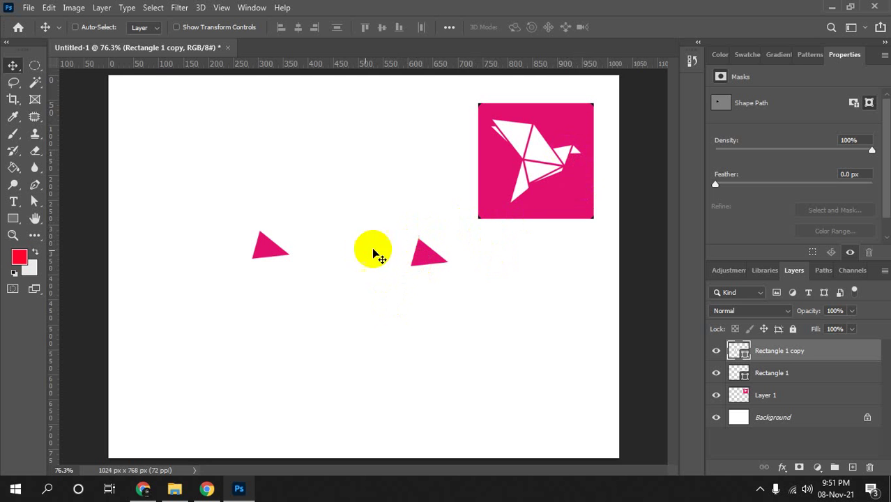
Move the triangle copy beside the first and pull its bottom point down into a tip.
left_click_drag(271, 250, 390, 234)
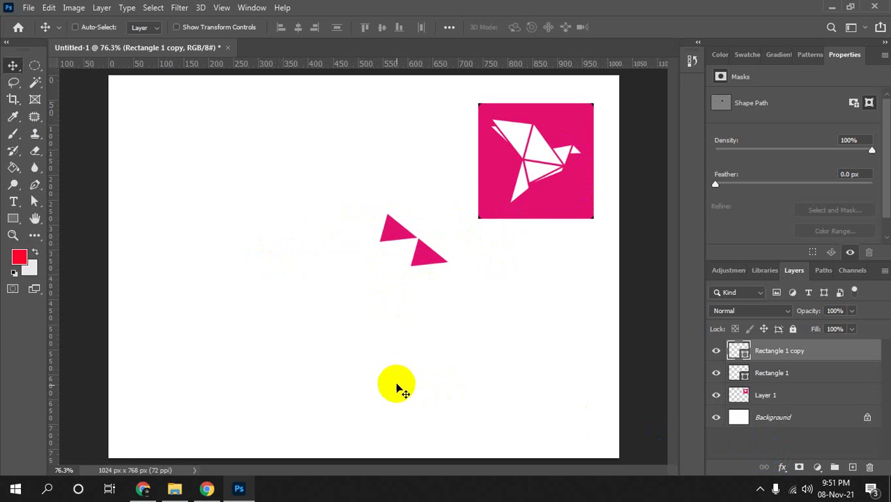
key("a")
mouse_move(391, 259)
left_mouse_down()
mouse_move(355, 232)
mouse_move(398, 301)
mouse_move(400, 292)
left_mouse_up()
left_click(380, 248)
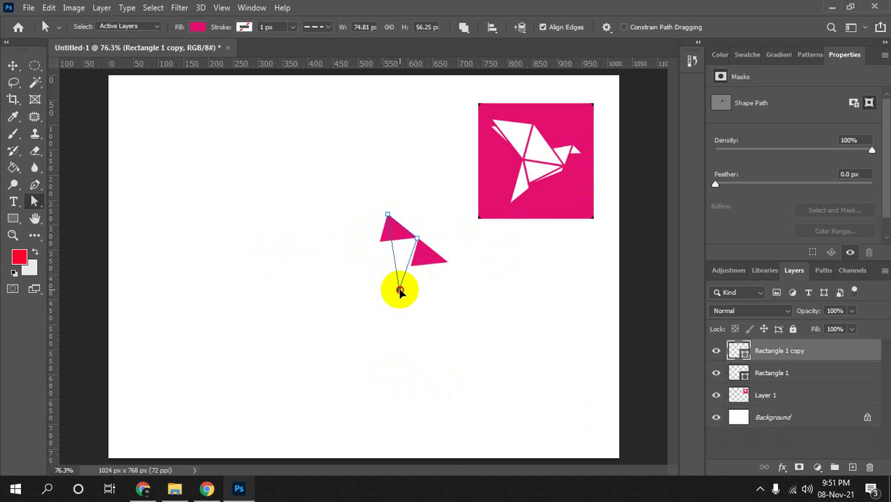
left_click_drag(402, 292, 401, 289)
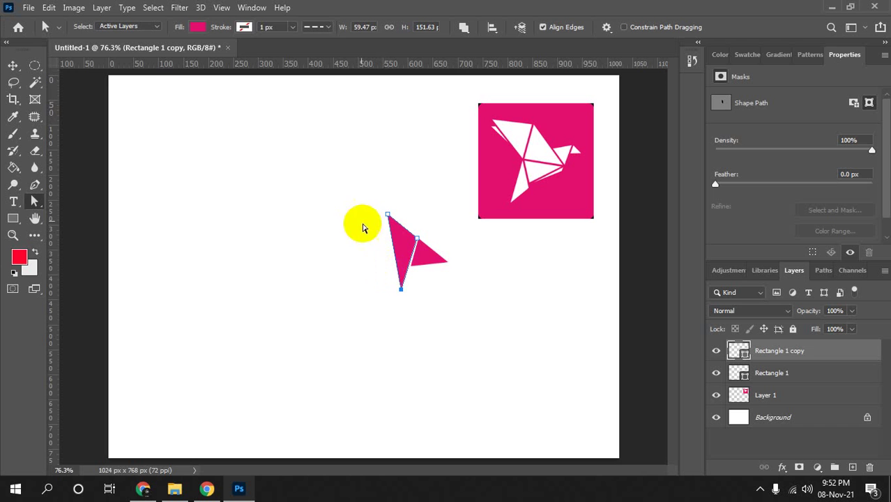
Reshape the copy's upper point so it forms a larger wing beside the first triangle.
mouse_move(358, 190)
left_mouse_down()
mouse_move(397, 222)
mouse_move(354, 217)
left_mouse_up()
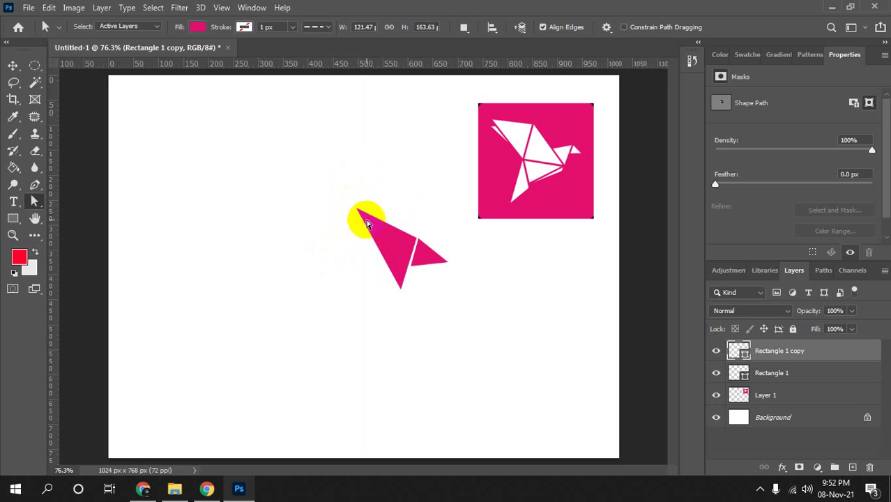
left_click_drag(356, 211, 390, 177)
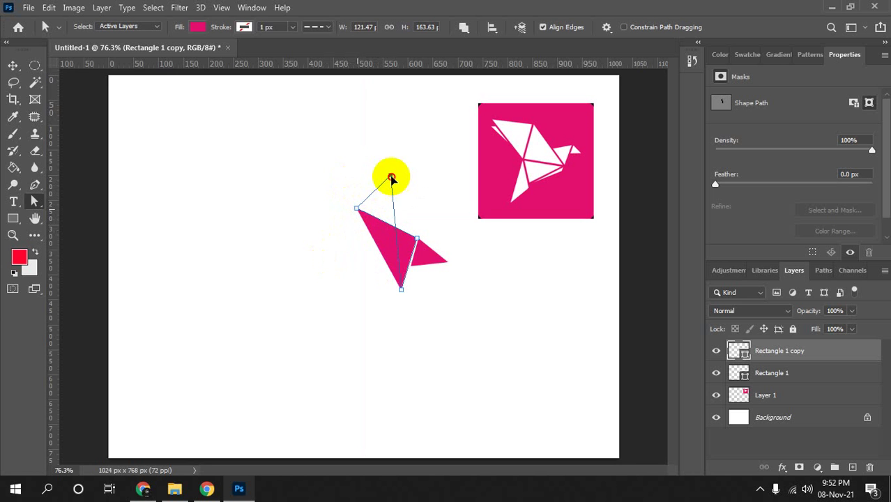
key("ctrl+z")
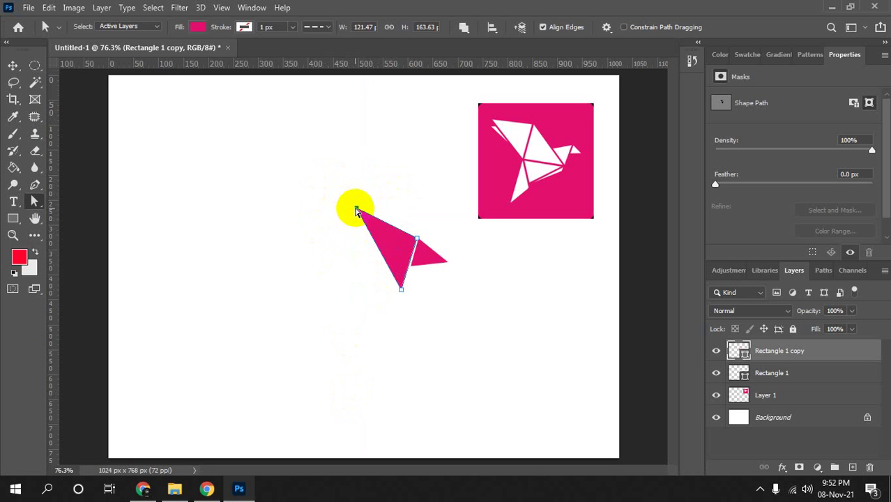
left_click_drag(356, 210, 374, 248)
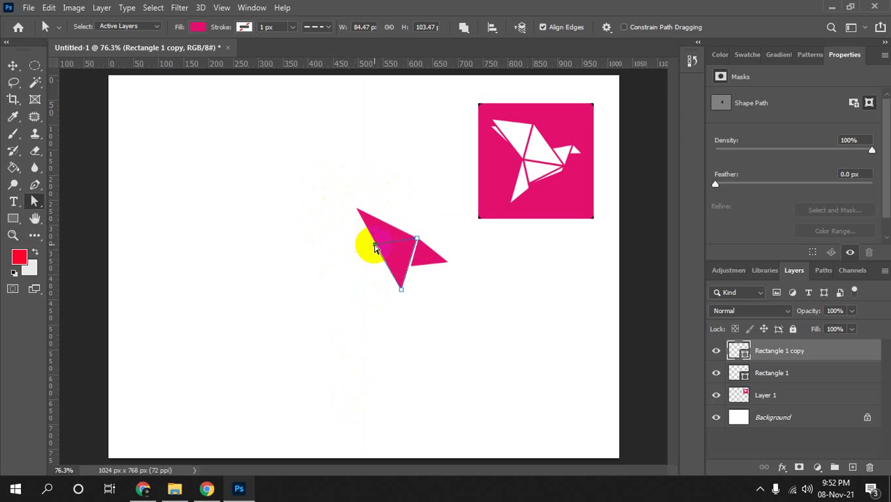
mouse_move(375, 248)
left_mouse_down()
mouse_move(262, 255)
mouse_move(295, 288)
mouse_move(394, 249)
mouse_move(356, 277)
mouse_move(356, 260)
left_mouse_up()
key("v")
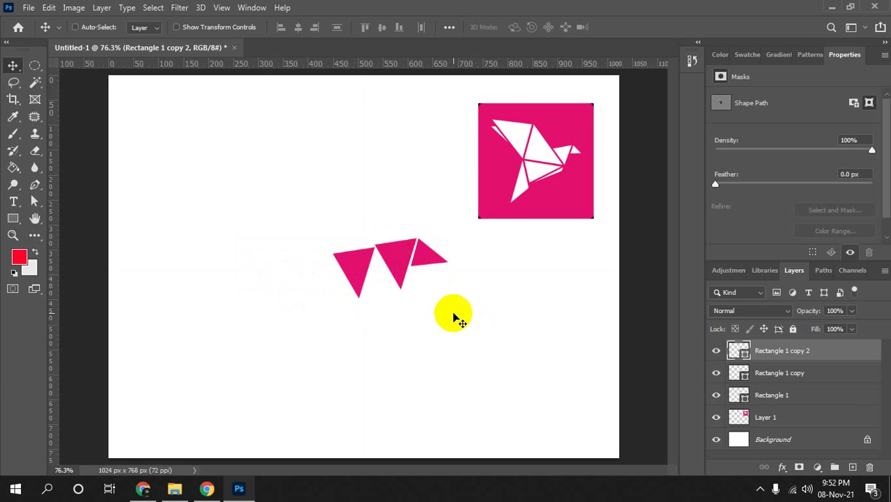
Position the leftmost triangle beside the other two, nudging it slightly up.
key("Up")
key("Up")
key("Up")
key("Up")
key("Up")
key("Up")
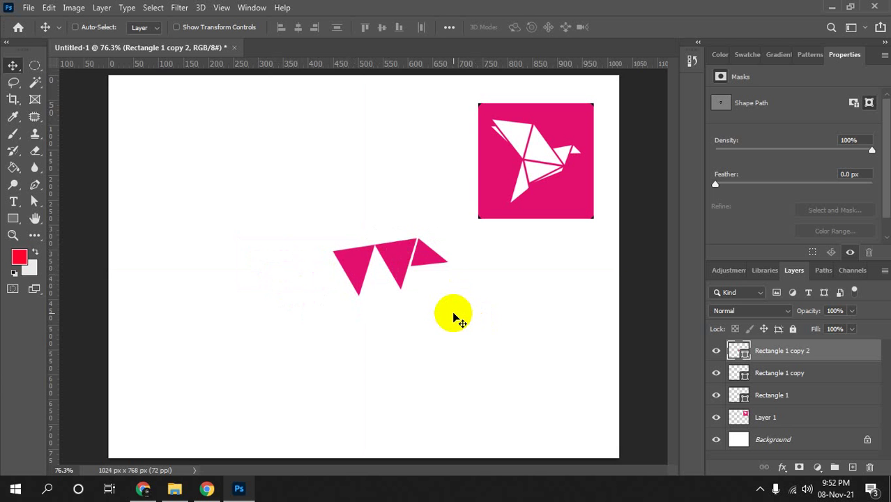
key("Left")
key("Left")
key("Left")
left_click_drag(354, 322, 368, 319)
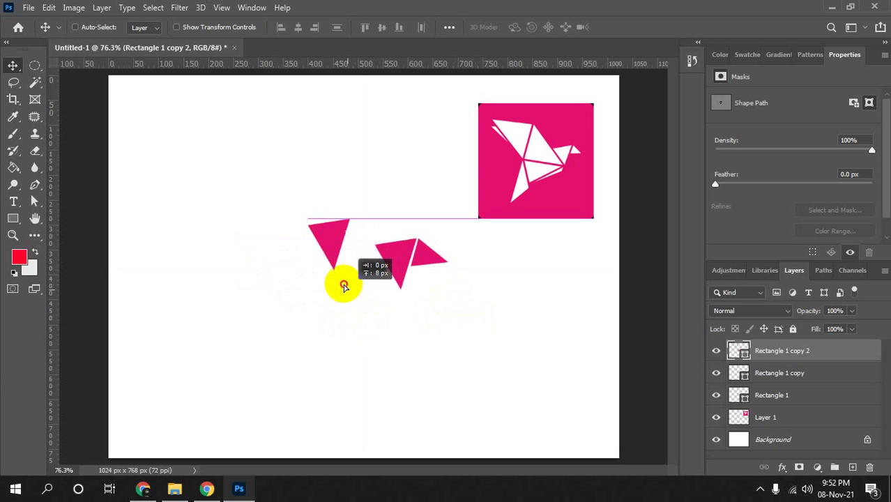
key("ctrl+z")
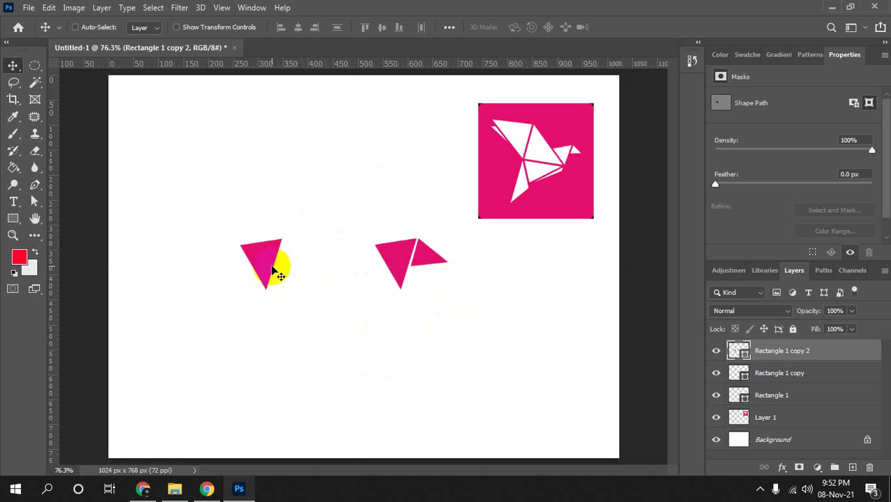
left_click_drag(274, 272, 361, 277)
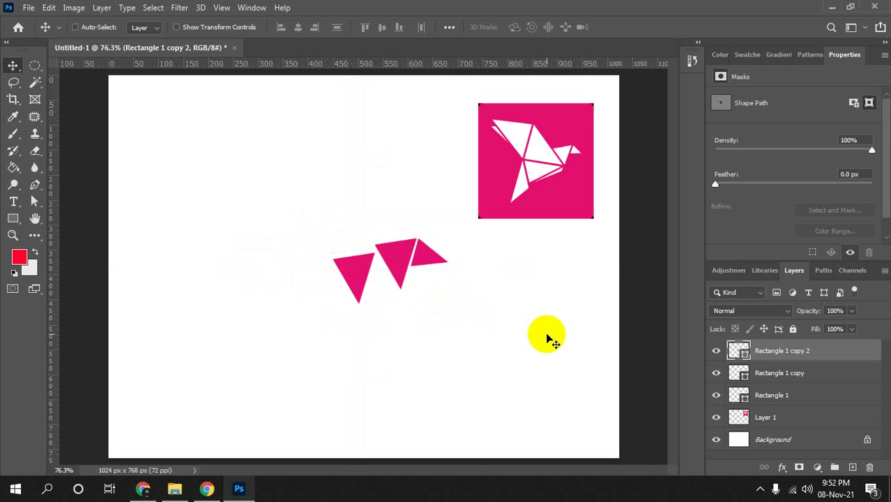
key("Up")
key("Up")
key("Up")
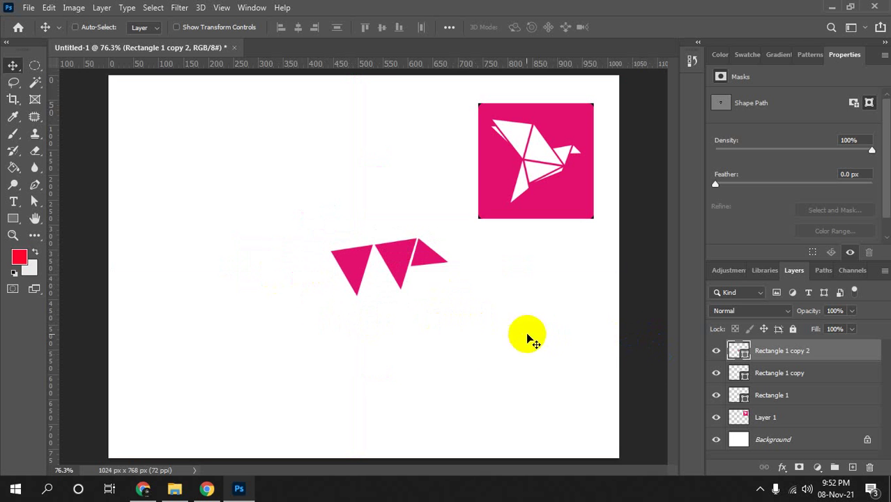
Drag its anchors into a tall upright triangle forming the bird's body.
key("a")
left_click_drag(377, 322, 296, 256)
left_click_drag(357, 294, 398, 291)
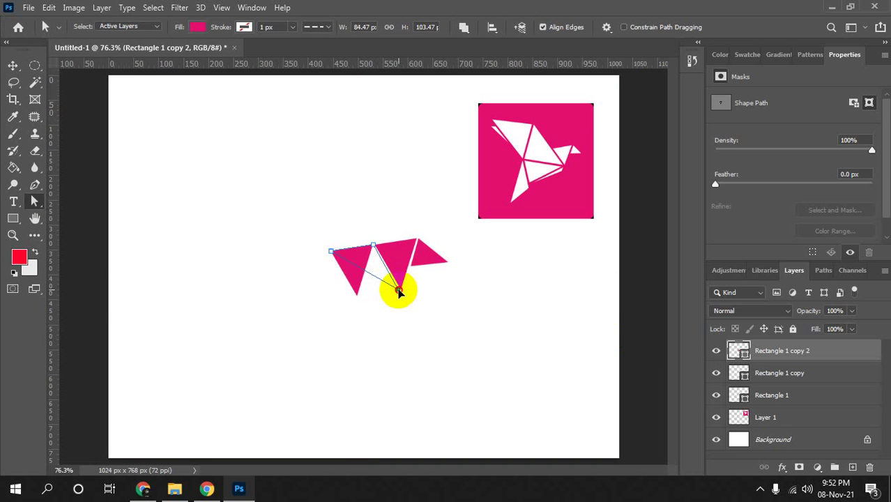
mouse_move(373, 246)
left_mouse_down()
mouse_move(382, 255)
mouse_move(330, 174)
left_mouse_up()
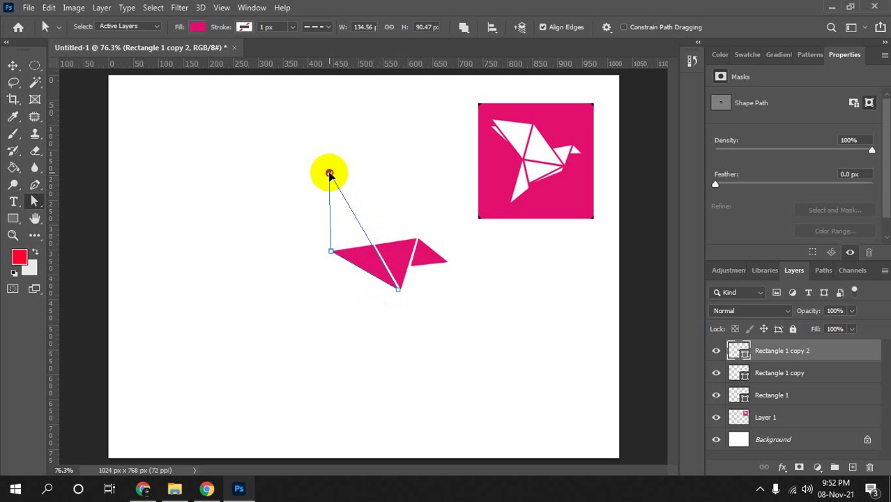
left_click_drag(330, 174, 329, 172)
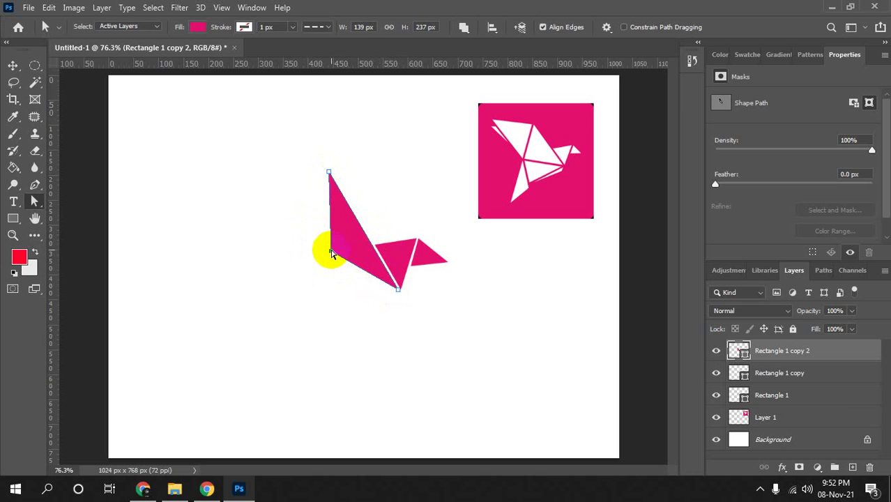
left_click_drag(332, 253, 302, 279)
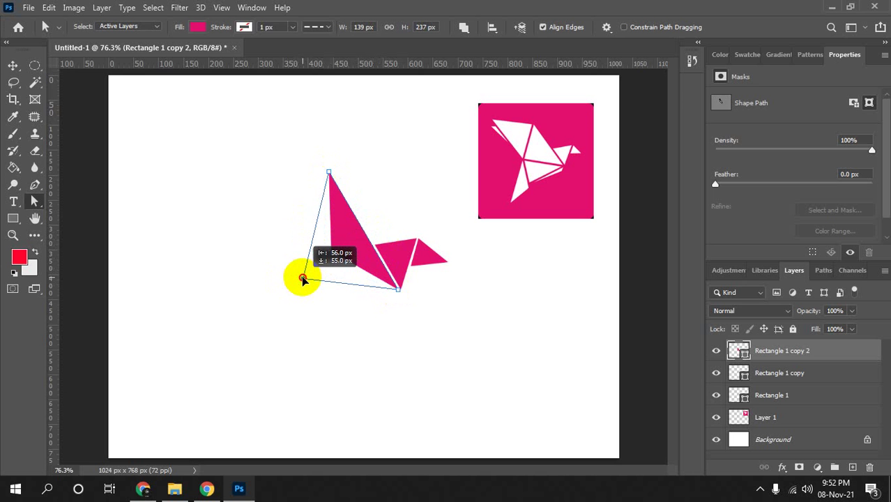
left_click_drag(302, 280, 303, 279)
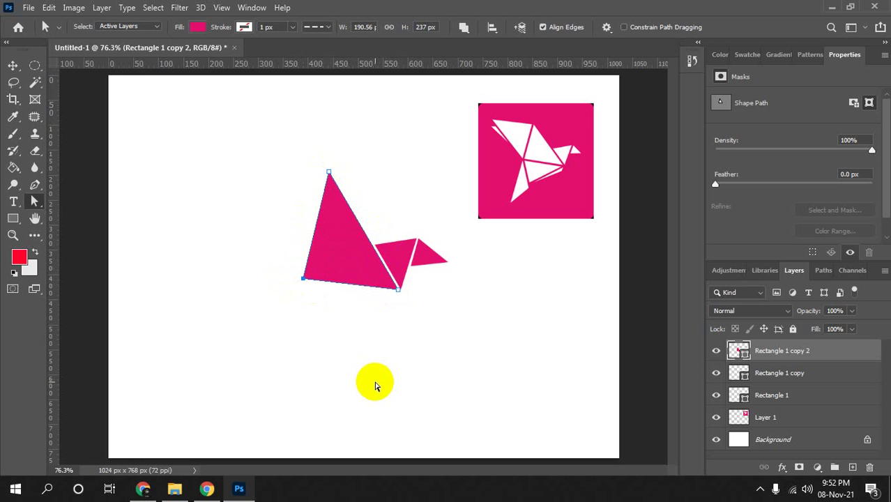
key("v")
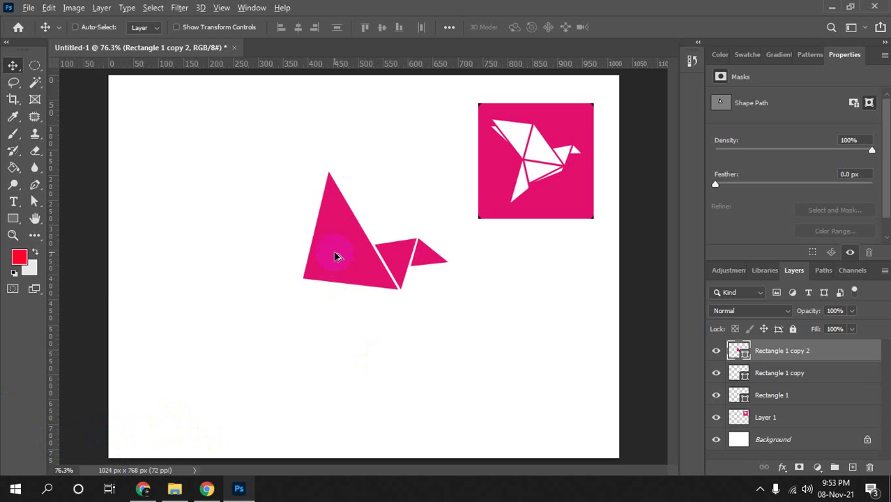
Duplicate the triangle, flip it vertically, and nudge it beneath the bird's body as a lower wing.
left_click_drag(330, 254, 171, 291)
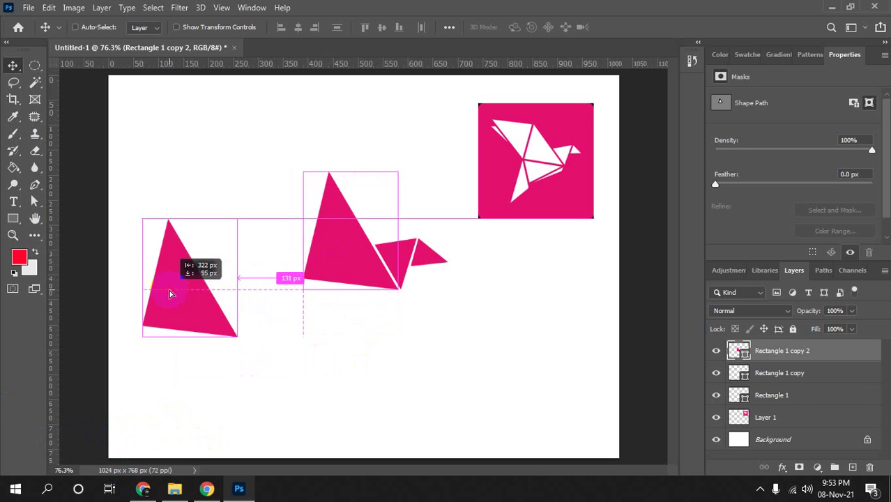
key("ctrl+t")
right_click(171, 291)
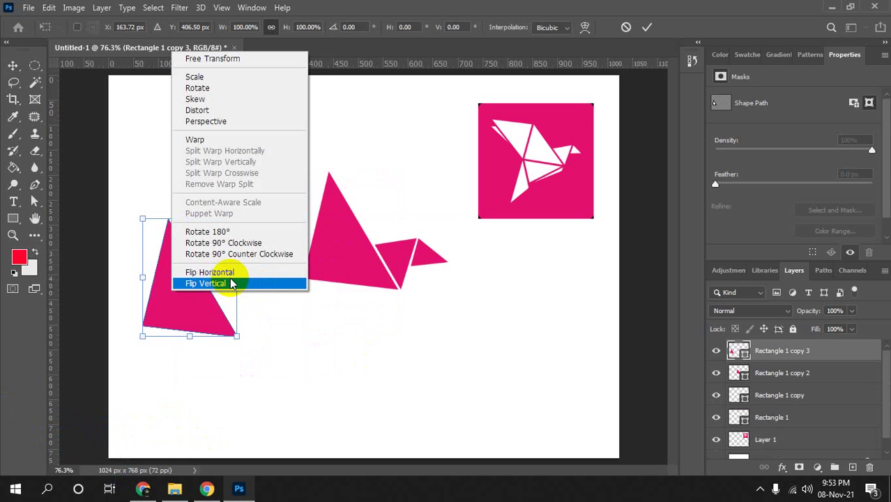
left_click(232, 283)
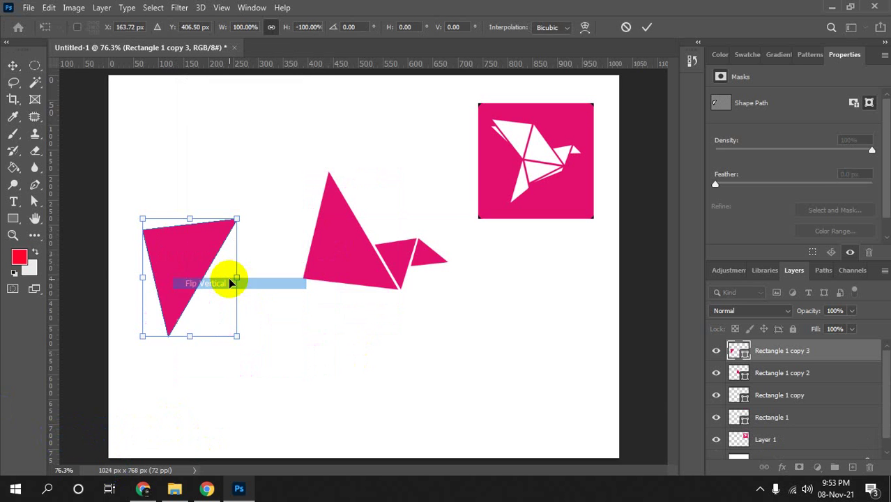
mouse_move(193, 294)
left_mouse_down()
mouse_move(198, 374)
mouse_move(352, 357)
mouse_move(339, 354)
left_mouse_up()
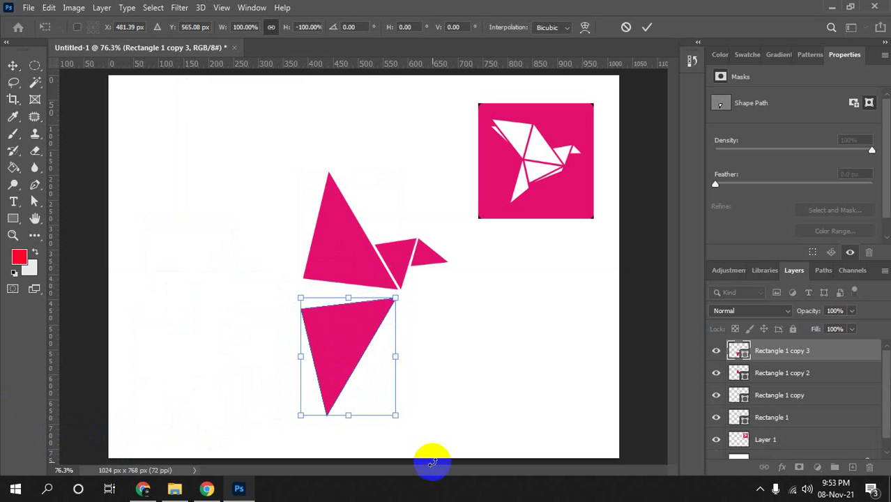
key("Return")
key("Up")
key("Up")
key("Up")
key("Up")
key("Up")
key("Up")
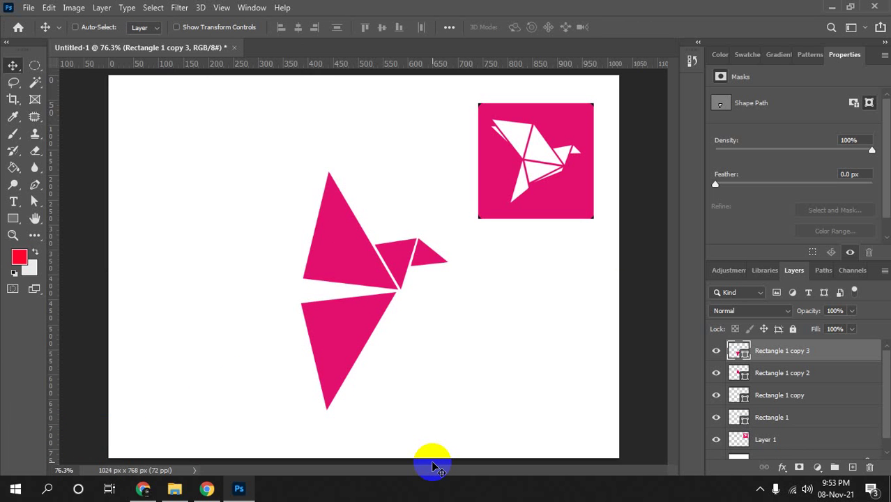
key("Up")
key("Up")
key("Up")
key("Up")
key("Up")
key("Right")
key("Right")
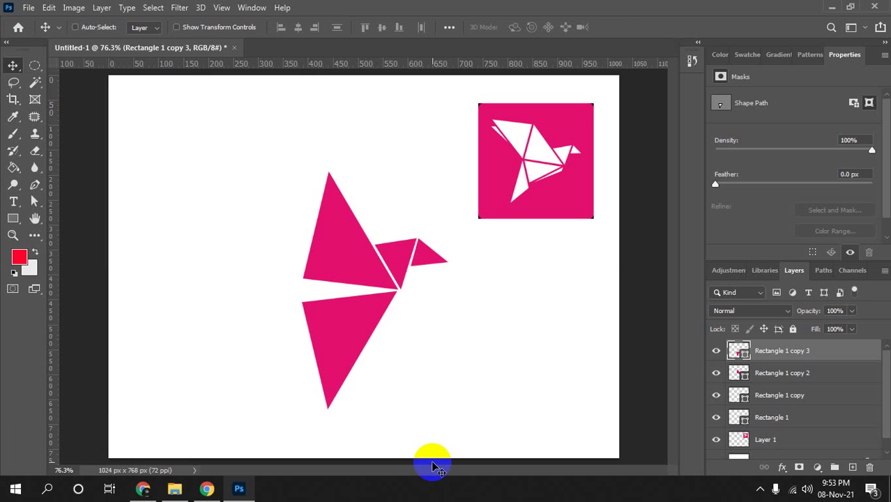
key("Left")
key("Left")
key("Left")
key("Left")
key("Left")
key("Left")
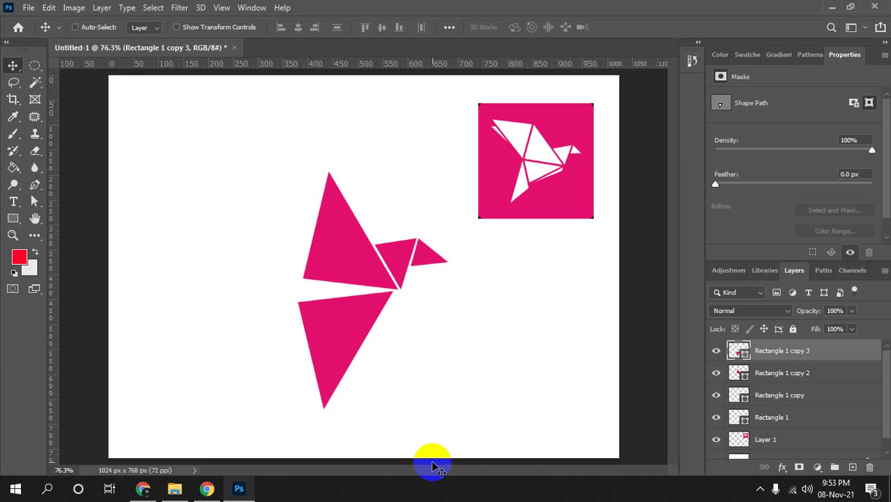
key("Left")
key("Left")
key("Left")
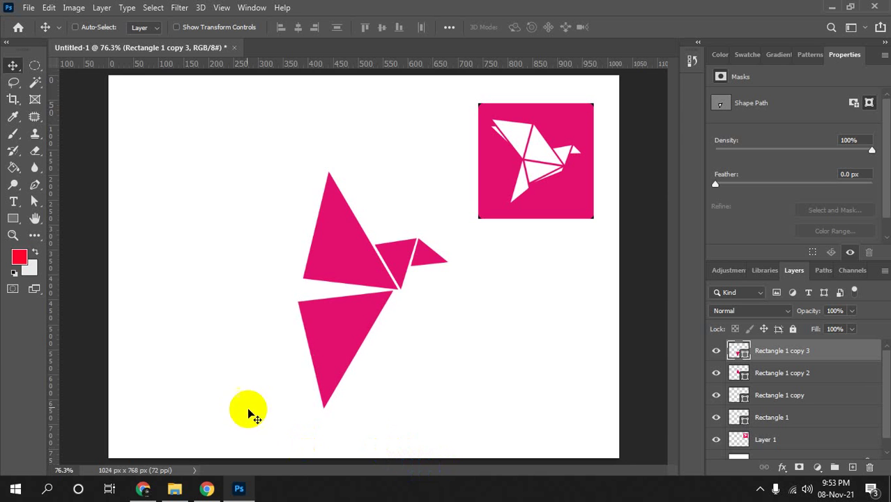
Raise the lower triangle's left and bottom anchors to shorten it into a small wedge.
key("a")
mouse_move(270, 288)
left_mouse_down()
mouse_move(300, 319)
mouse_move(304, 282)
left_mouse_up()
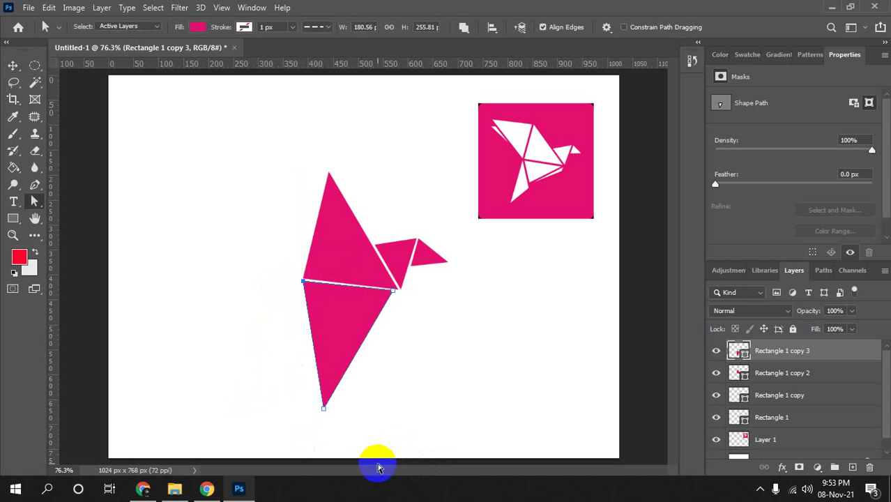
left_click_drag(352, 432, 279, 387)
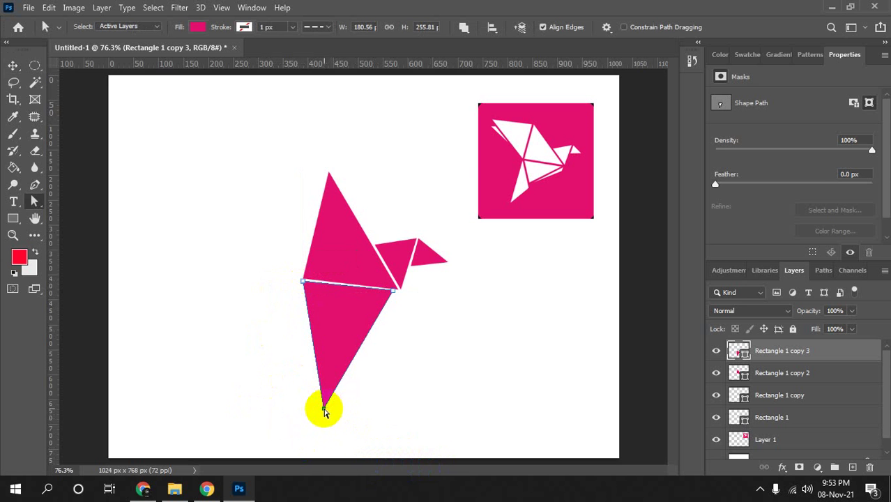
left_click_drag(324, 407, 310, 334)
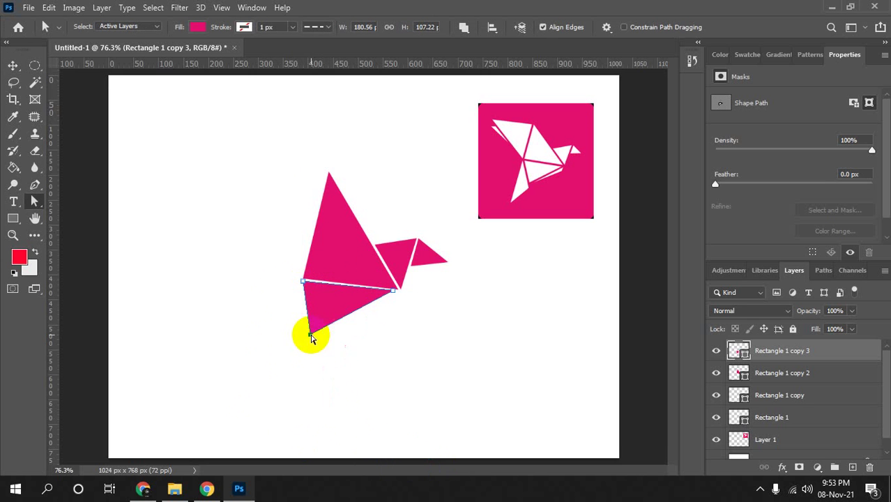
key("v")
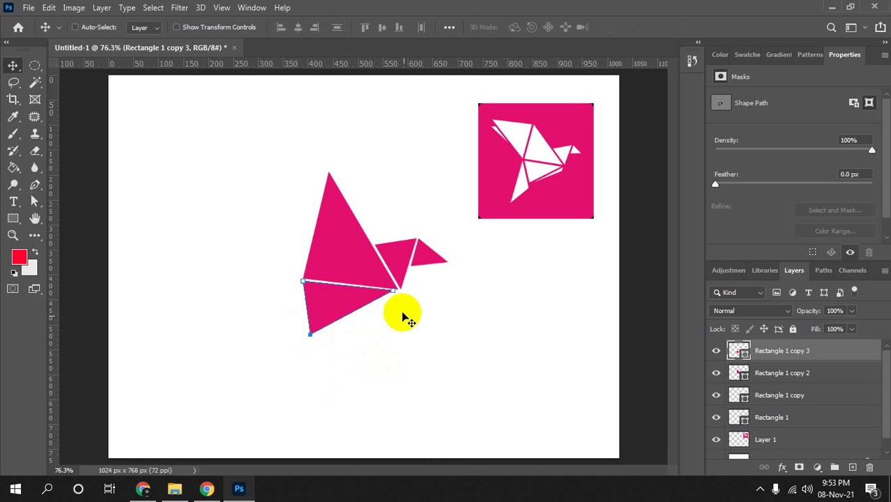
left_click(370, 341)
Duplicate the lower triangle and attach one corner to the body's right vertex.
mouse_move(331, 302)
left_mouse_down("alt")
mouse_move(418, 345)
mouse_move(366, 343)
left_mouse_up("alt")
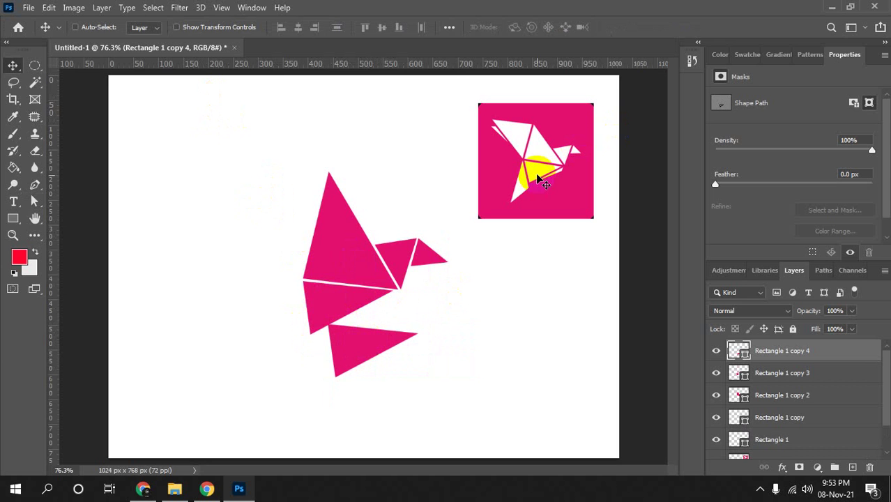
key("Left")
key("Left")
key("Left")
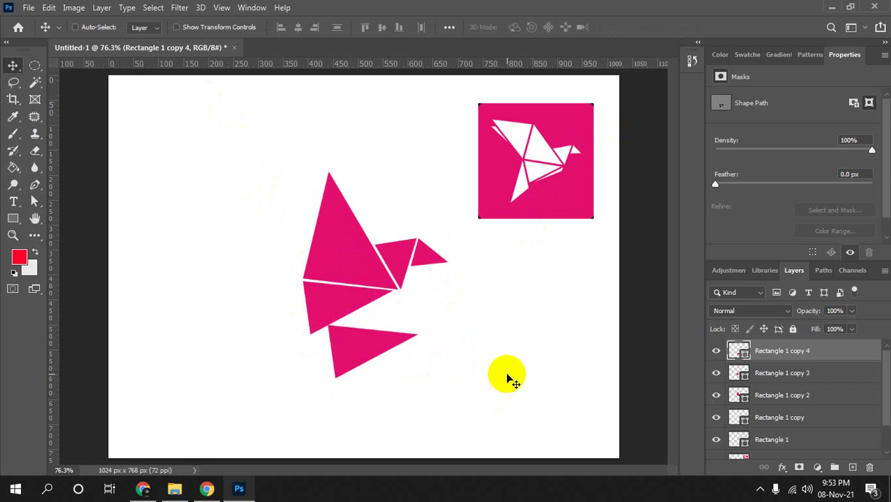
key("Down")
key("Down")
key("Down")
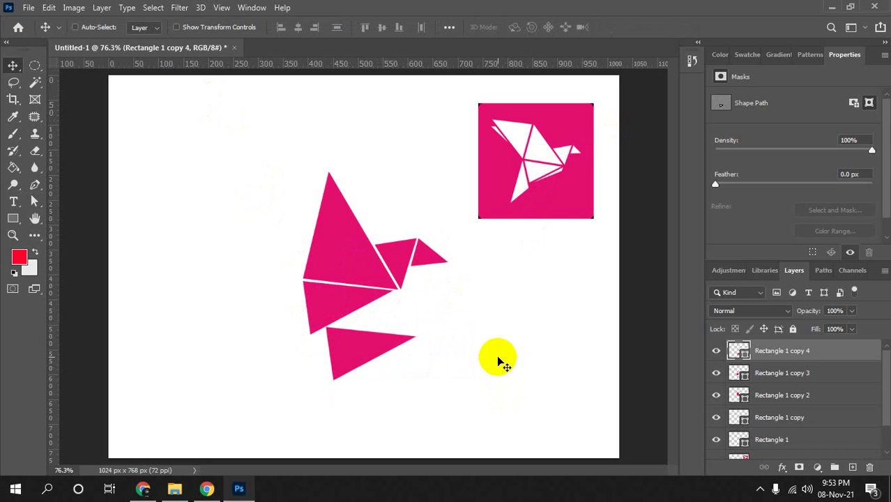
key("a")
mouse_move(447, 364)
left_mouse_down()
mouse_move(396, 312)
mouse_move(396, 296)
left_mouse_up()
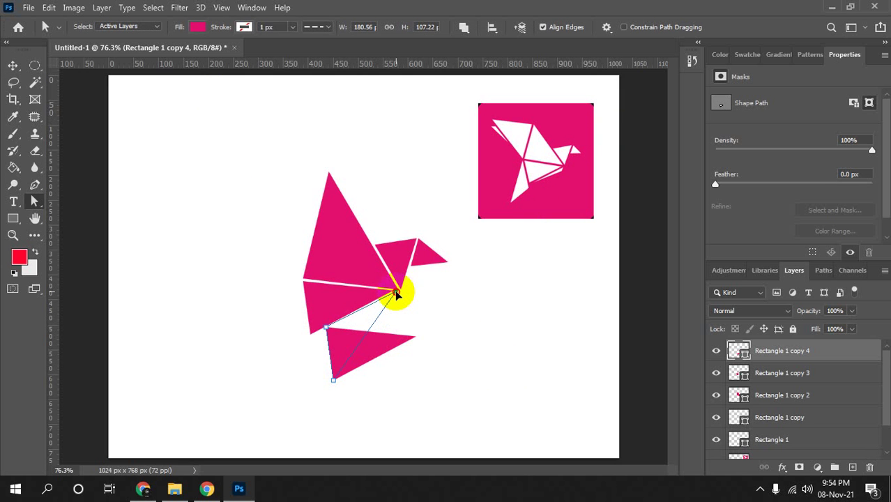
left_click_drag(395, 296, 396, 293)
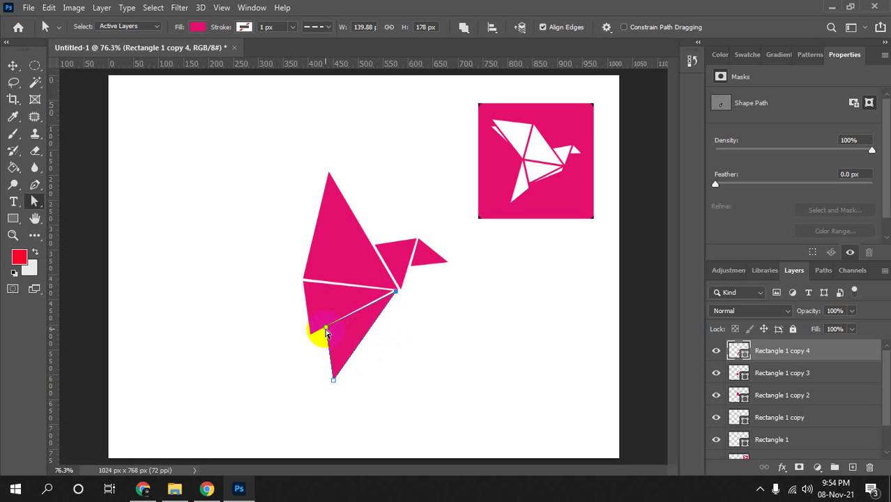
key("v")
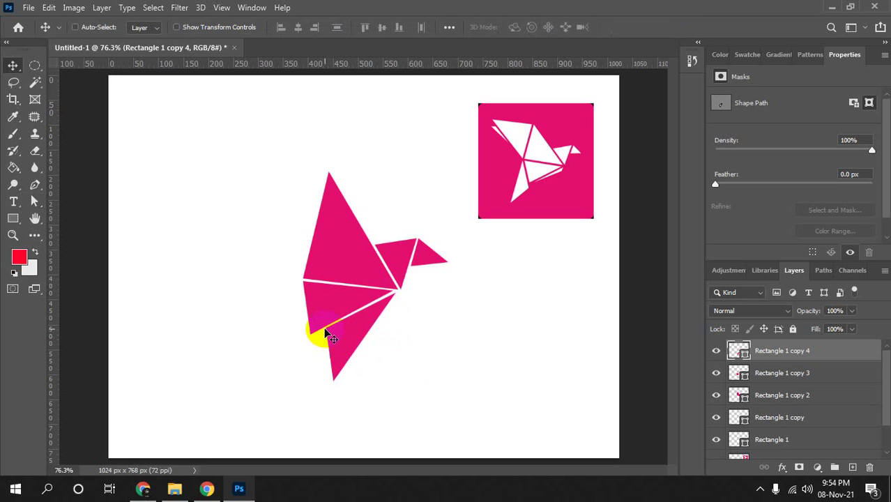
Delete the copy's upper diagonal edge to reshape it into a sliver.
key("a")
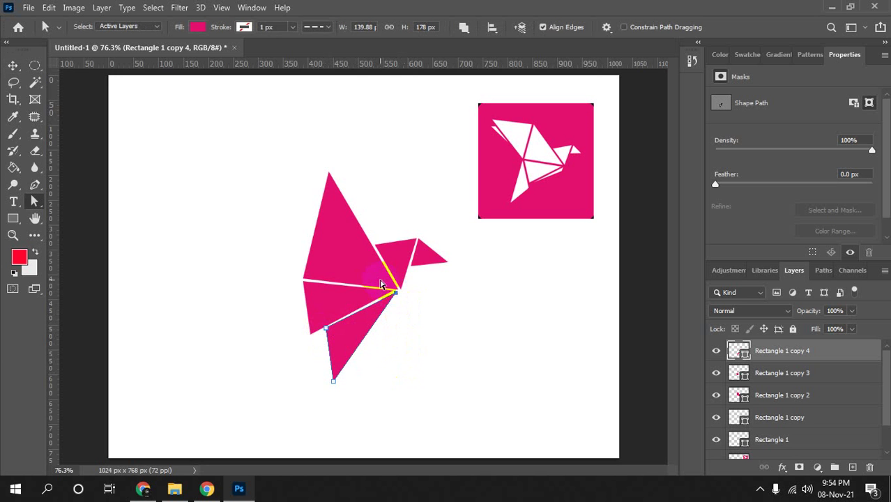
left_click(396, 294)
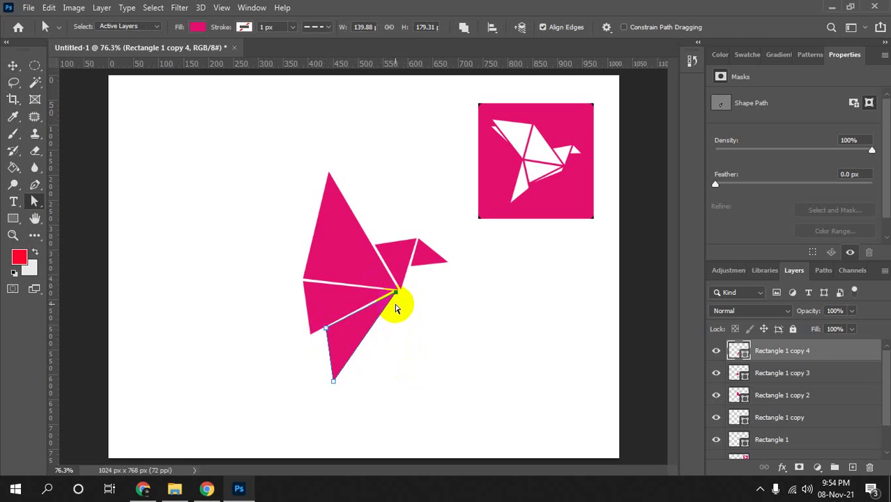
left_click(333, 380)
left_click(389, 304)
key("Delete")
Alt-drag a copy of the thin sliver to the left of the bird's body.
key("v")
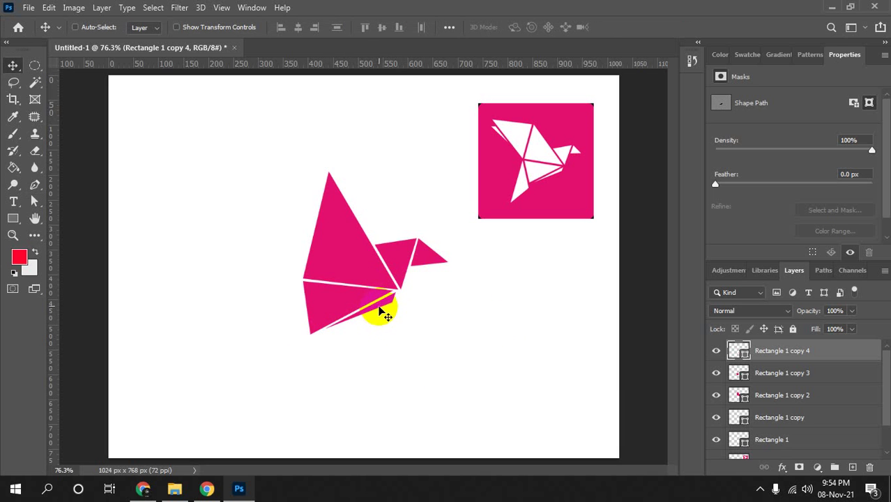
key("z")
key("v")
mouse_move(378, 319)
left_mouse_down()
mouse_move(248, 349)
mouse_move(251, 303)
mouse_move(277, 304)
left_mouse_up()
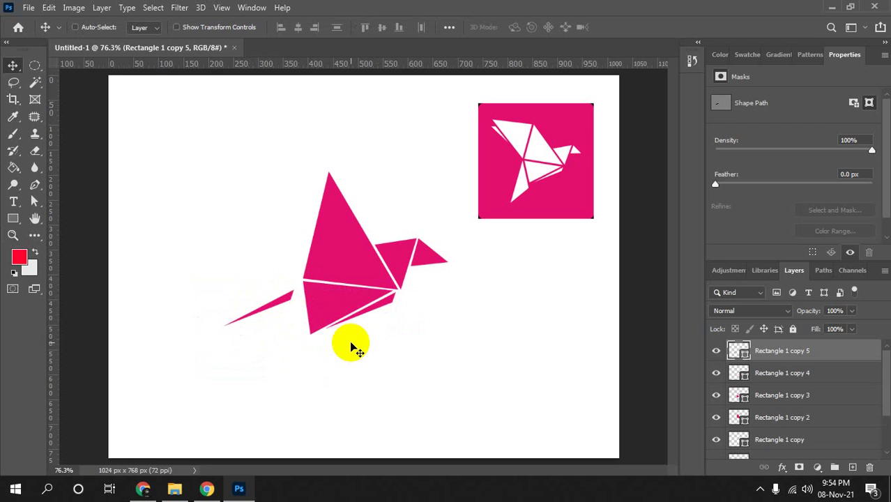
Nudge the wing sliver up and to the right with the arrow keys.
key("Up")
key("Up")
key("Up")
key("Up")
key("Up")
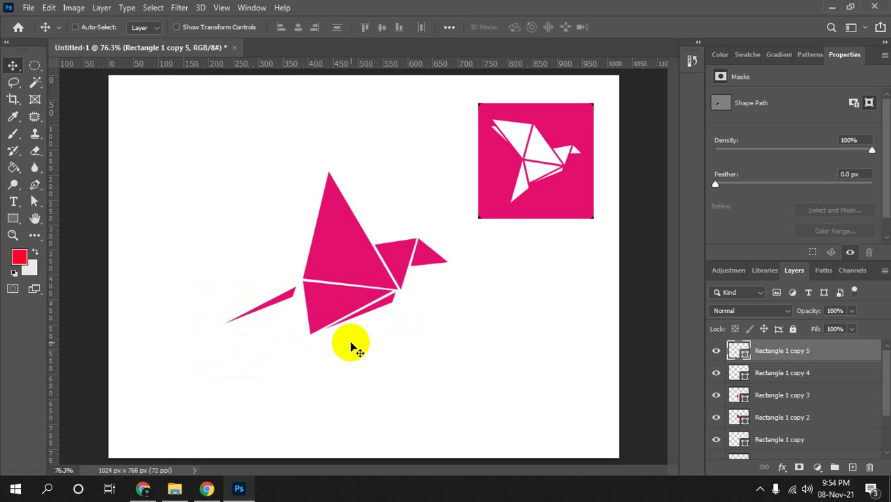
key("Up")
key("Up")
key("Right")
key("Up")
key("Up")
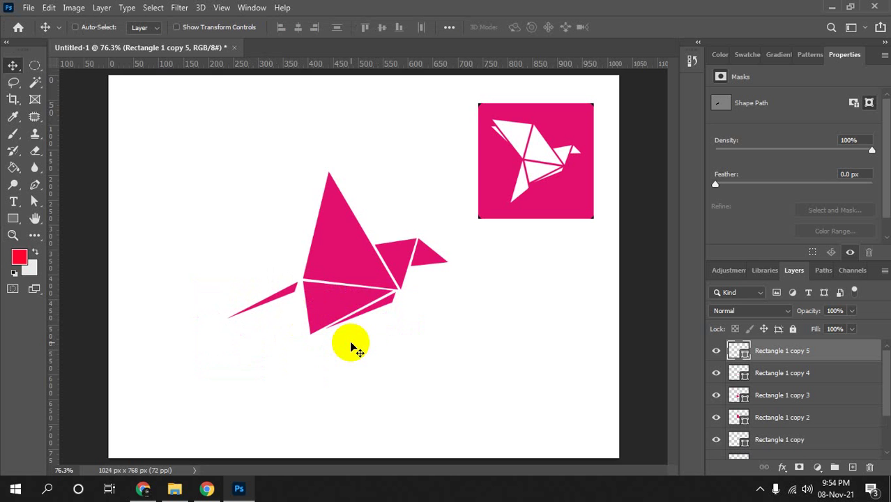
key("Right")
key("Right")
key("Right")
key("Up")
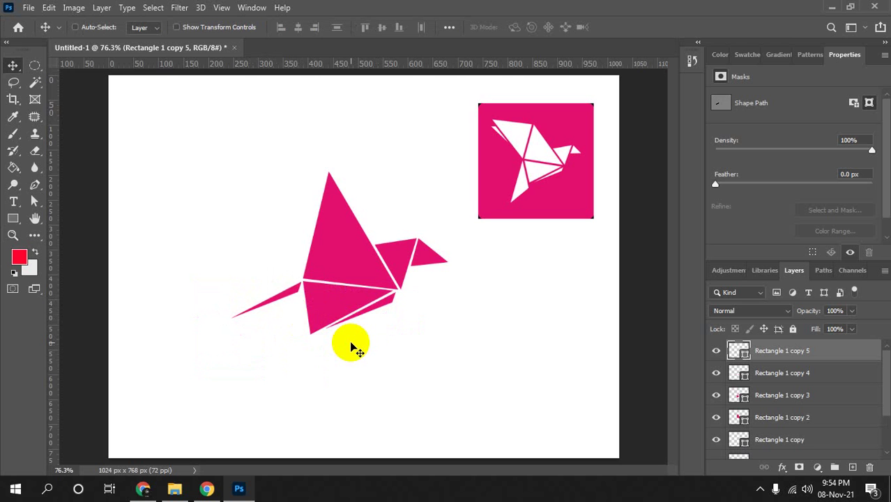
key("Right")
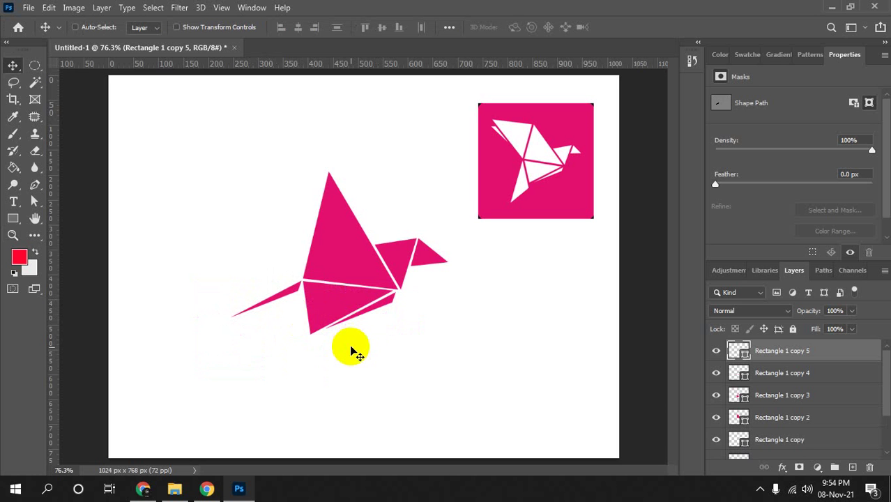
Reshape the lower-left triangle into a downward spike and Alt-drag a copy upward.
key("a")
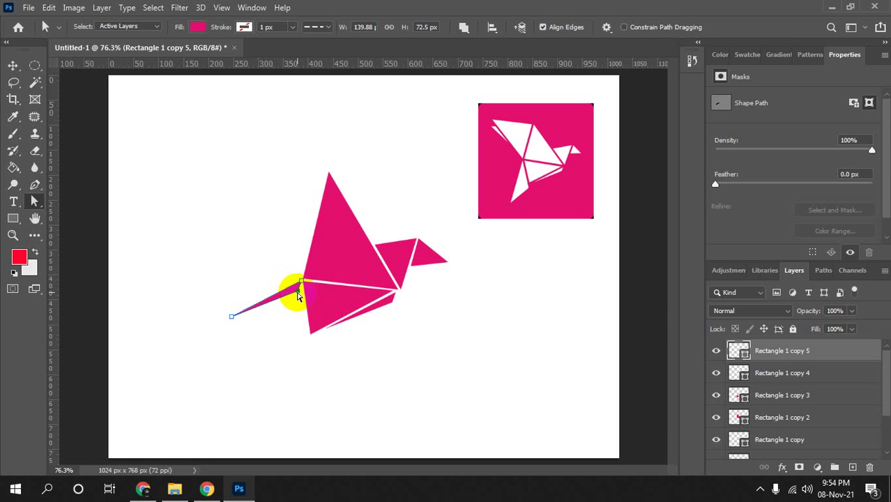
left_click_drag(299, 296, 311, 362)
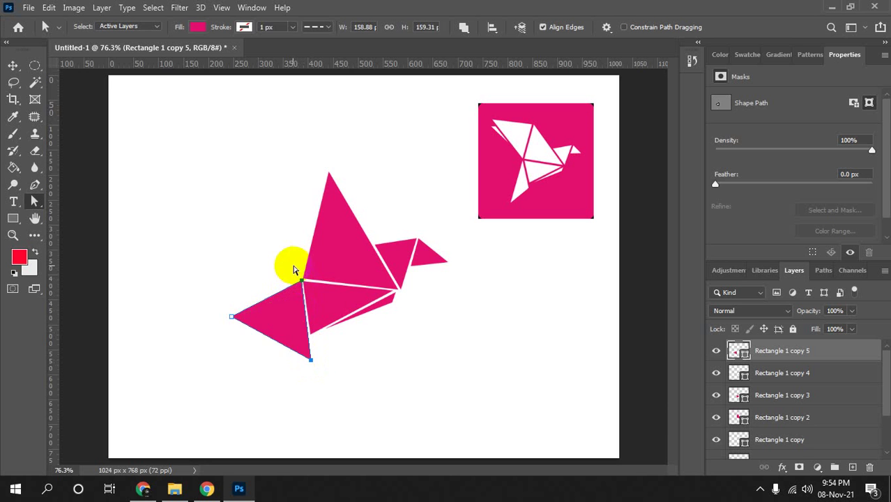
left_click_drag(293, 266, 309, 296)
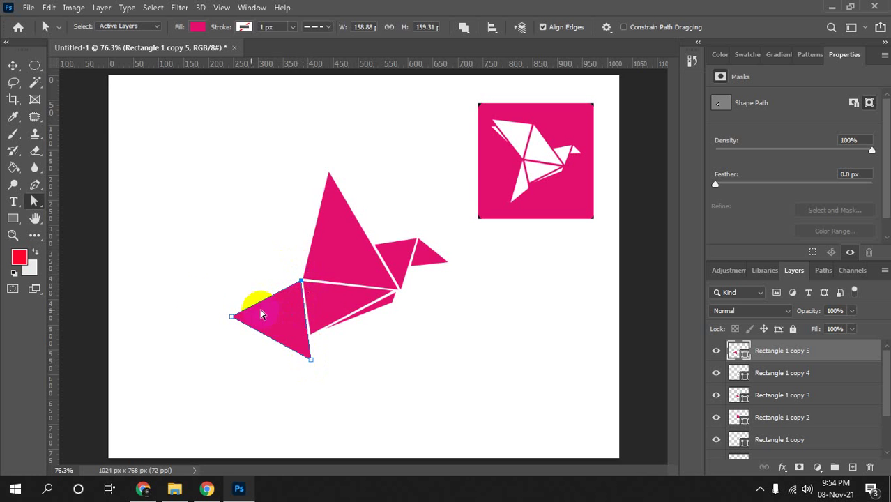
left_click_drag(207, 300, 248, 358)
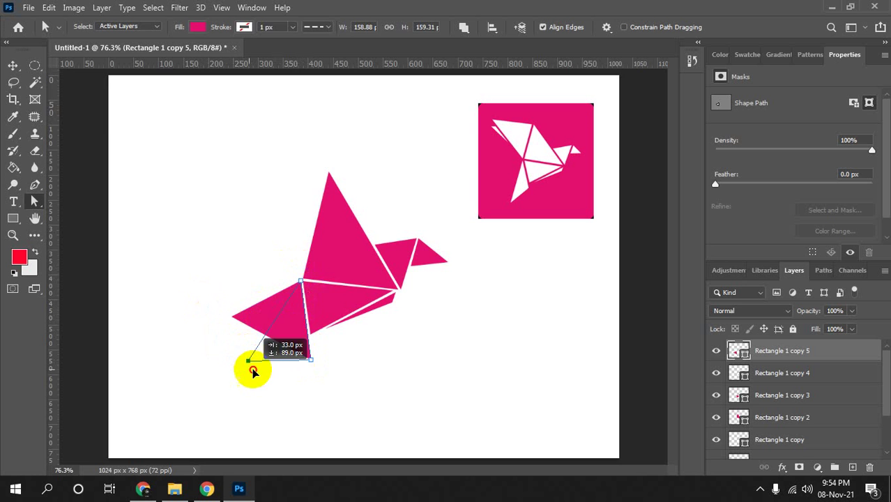
left_click_drag(233, 317, 266, 386)
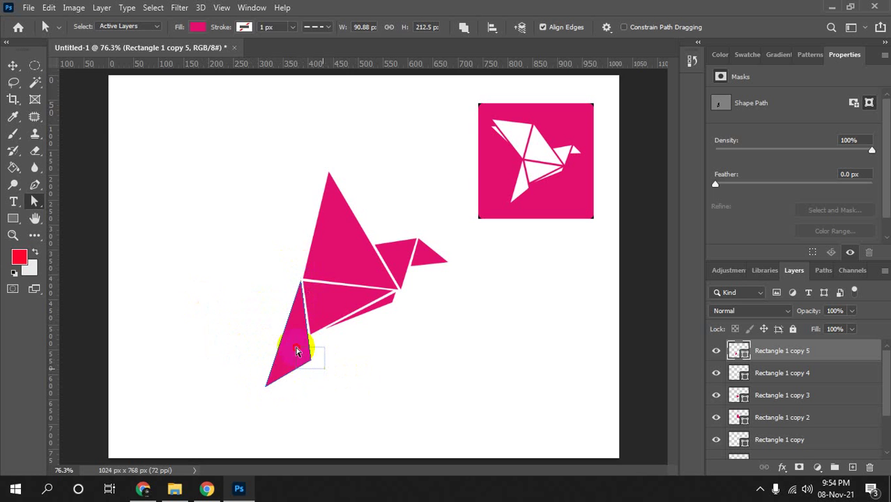
left_click_drag(312, 361, 310, 344)
mouse_move(294, 398)
left_mouse_down()
mouse_move(254, 370)
mouse_move(270, 365)
left_mouse_up()
key("v")
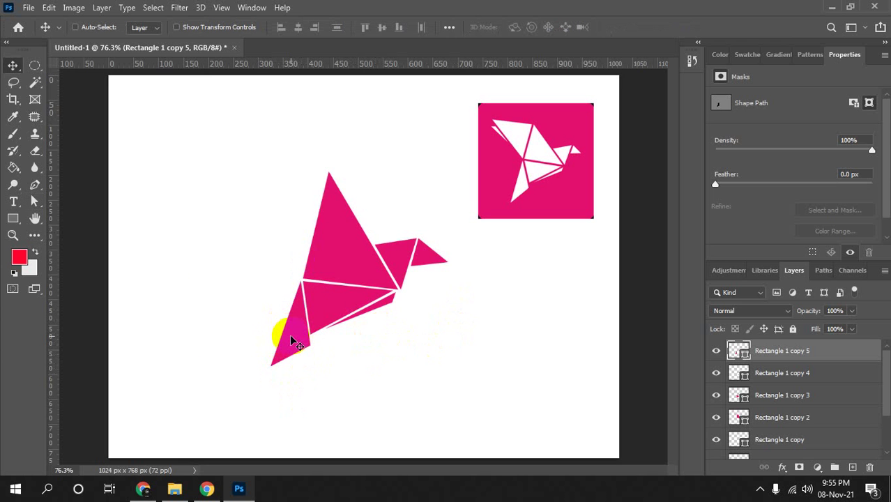
left_click_drag(289, 334, 249, 209)
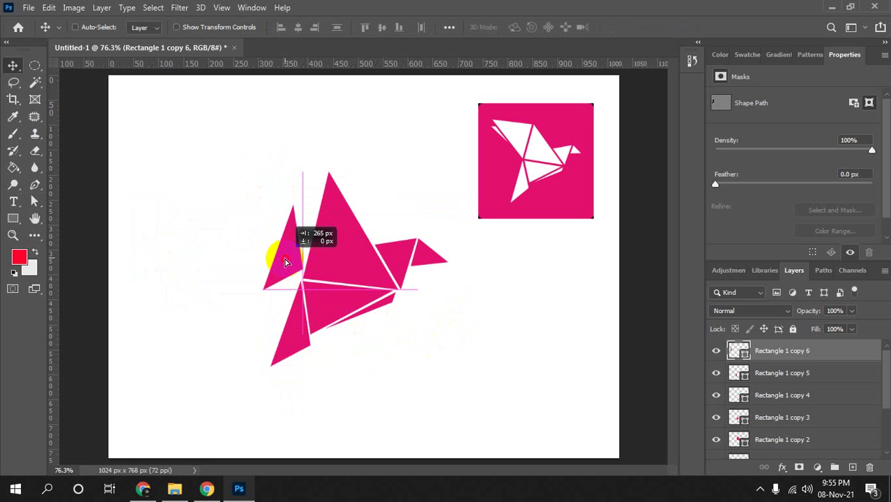
Place the copied triangle left of the body and stretch it into a wide wing reaching the peak.
left_click_drag(249, 208, 281, 267)
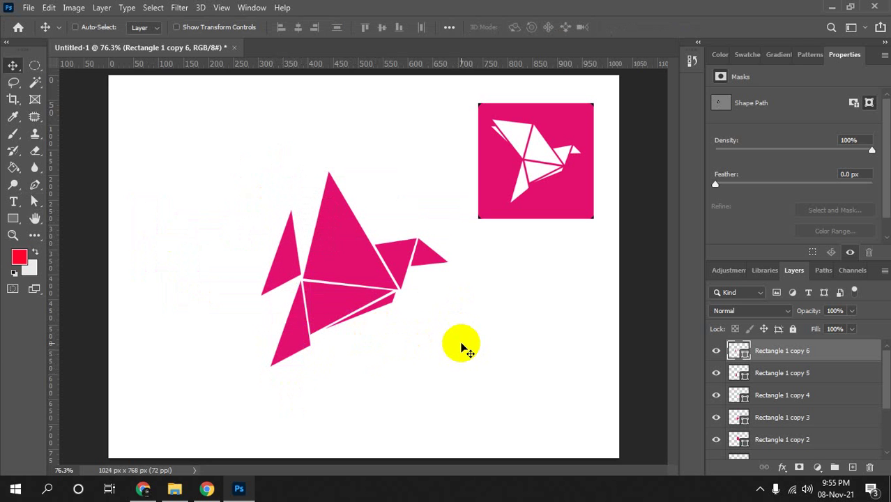
key("a")
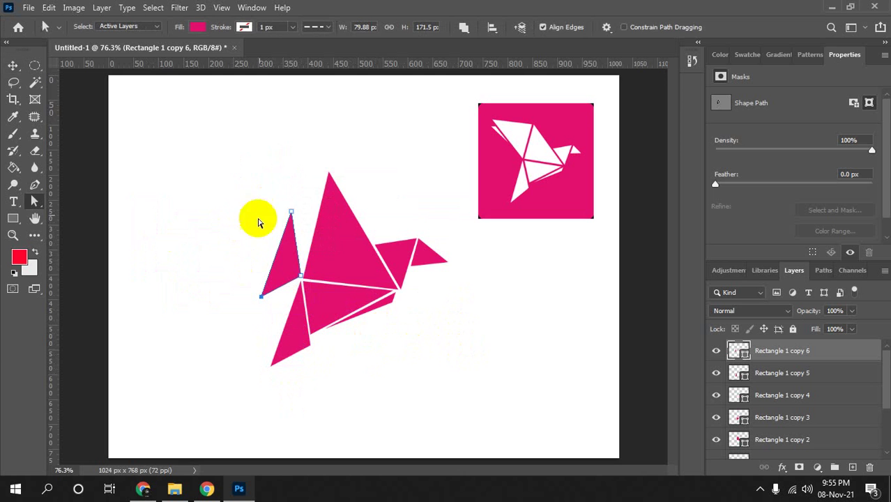
mouse_move(270, 195)
left_mouse_down()
mouse_move(300, 222)
mouse_move(326, 174)
left_mouse_up()
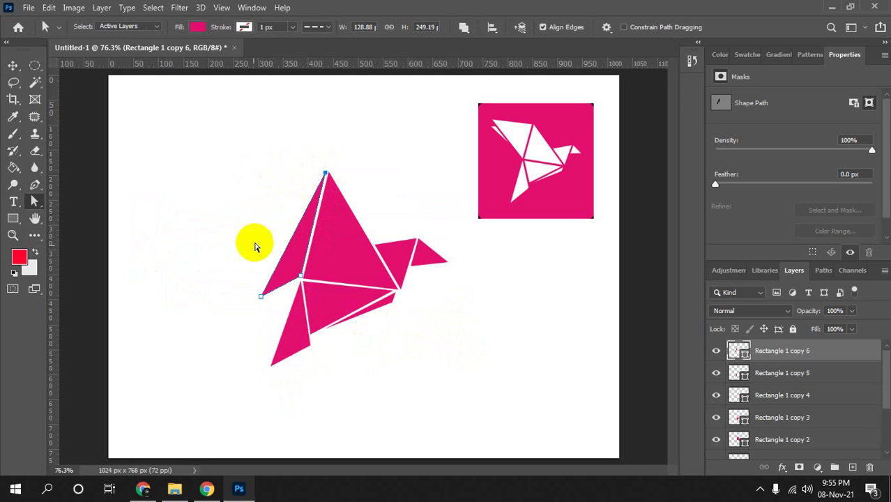
mouse_move(272, 302)
left_mouse_down()
mouse_move(239, 275)
mouse_move(227, 170)
mouse_move(235, 160)
left_mouse_up()
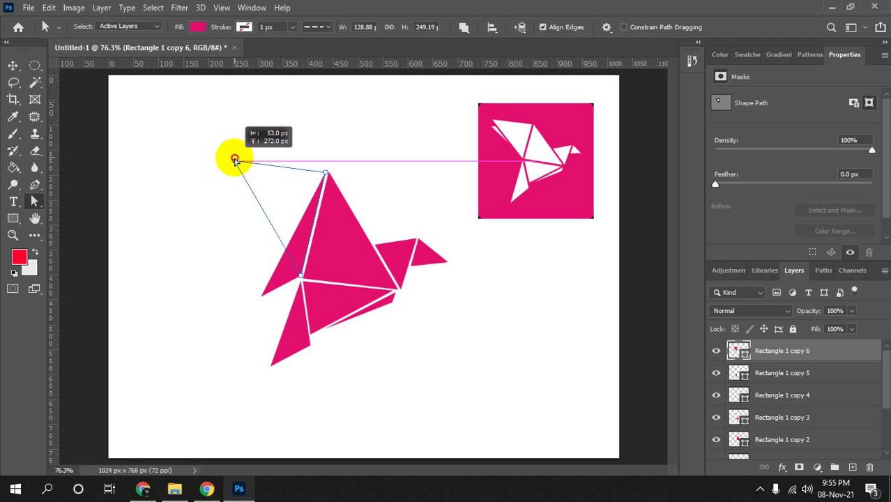
left_click_drag(235, 160, 235, 160)
Alt-drag a duplicate of the wing triangle further left.
key("v")
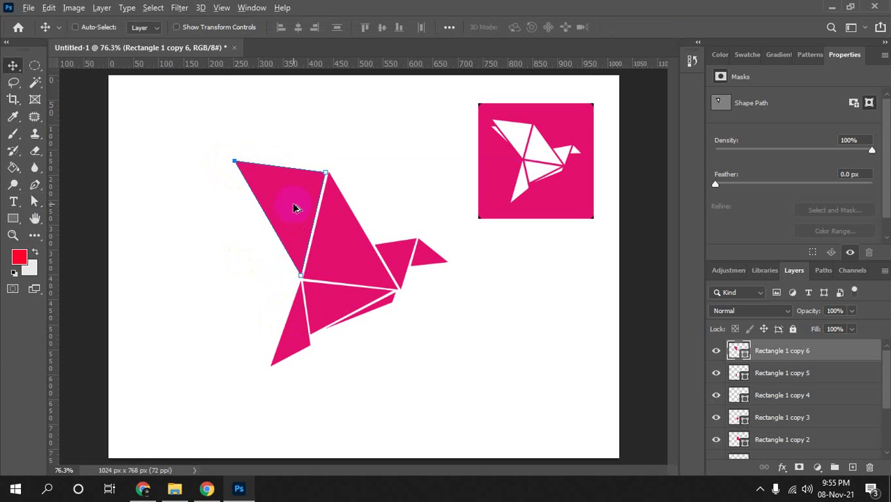
left_click_drag(294, 208, 217, 203)
left_click(509, 356)
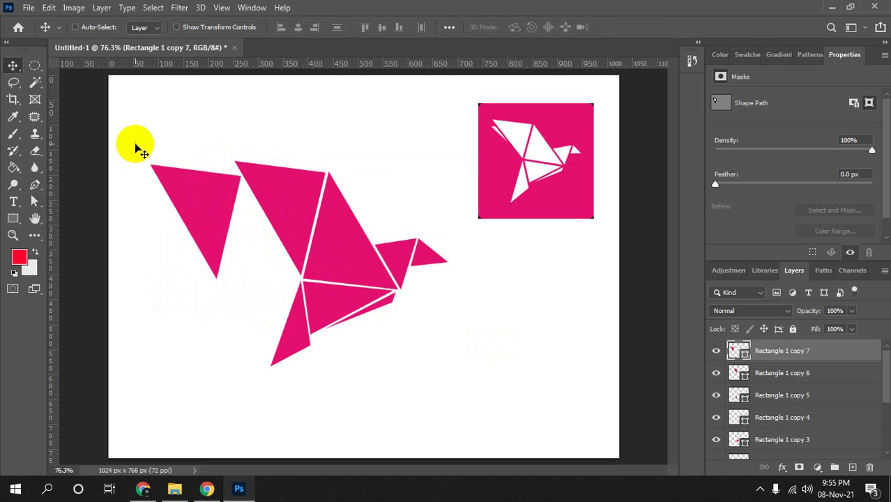
Drag the far-left copy's anchors together into a thin wedge behind the upper-left wing.
key("a")
left_click_drag(149, 145, 183, 198)
mouse_move(150, 167)
left_mouse_down()
mouse_move(194, 183)
mouse_move(225, 180)
left_mouse_up()
mouse_move(243, 303)
left_mouse_down()
mouse_move(190, 259)
mouse_move(280, 250)
mouse_move(267, 221)
left_mouse_up()
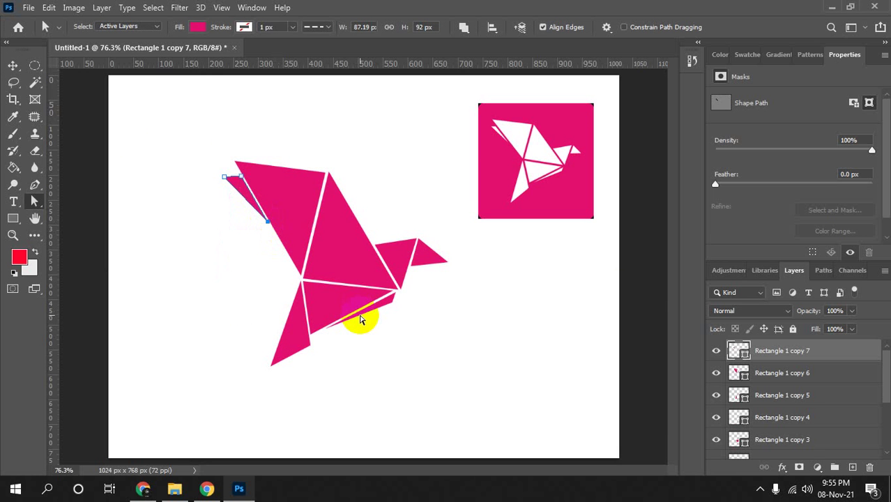
Select the reference logo layer in the Layers panel.
key("v")
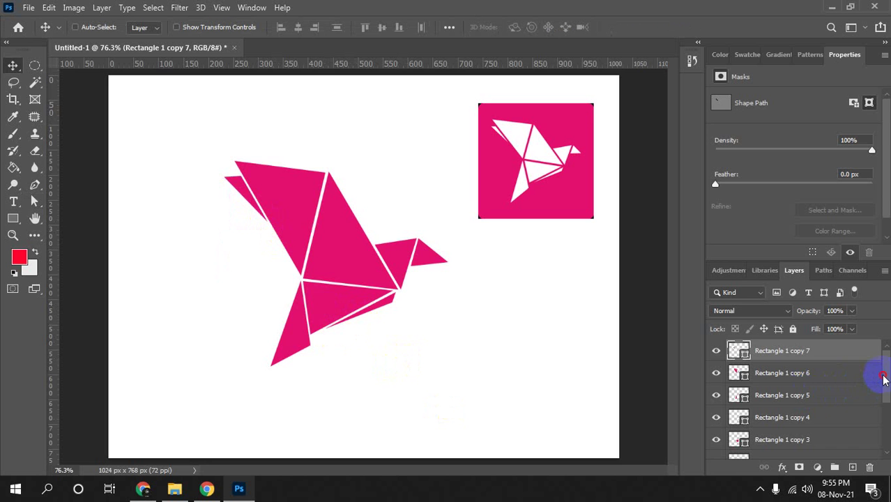
left_click_drag(884, 377, 884, 436)
left_click(787, 425)
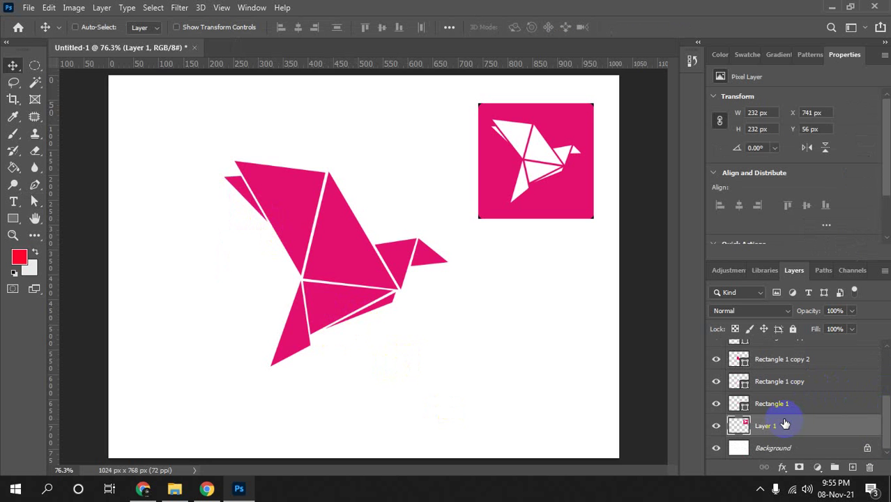
Delete Layer 1, the faint pink reference bird logo.
key("Delete")
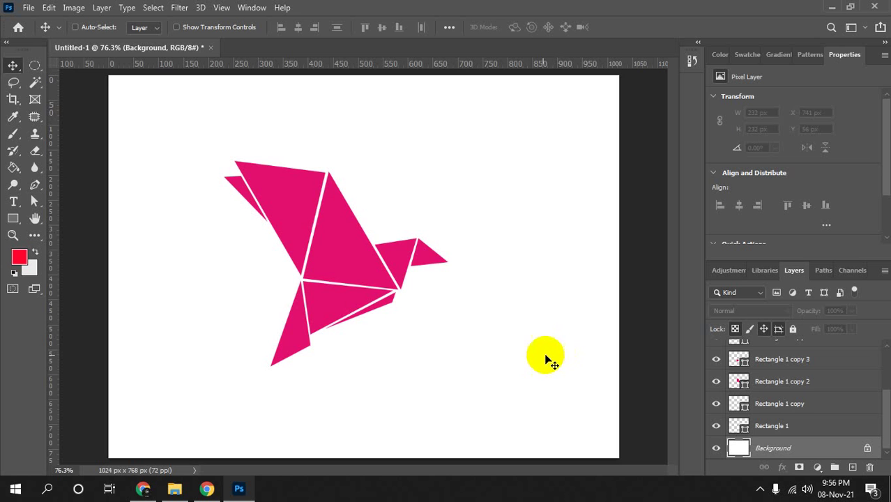
Fill the bird's central triangle layer, Rectangle 1 copy 2, with black.
left_click(753, 387)
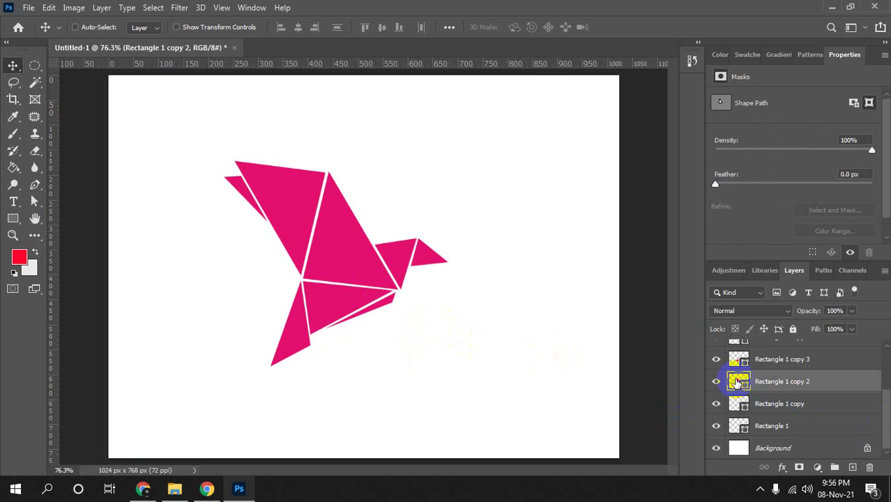
left_click(12, 220)
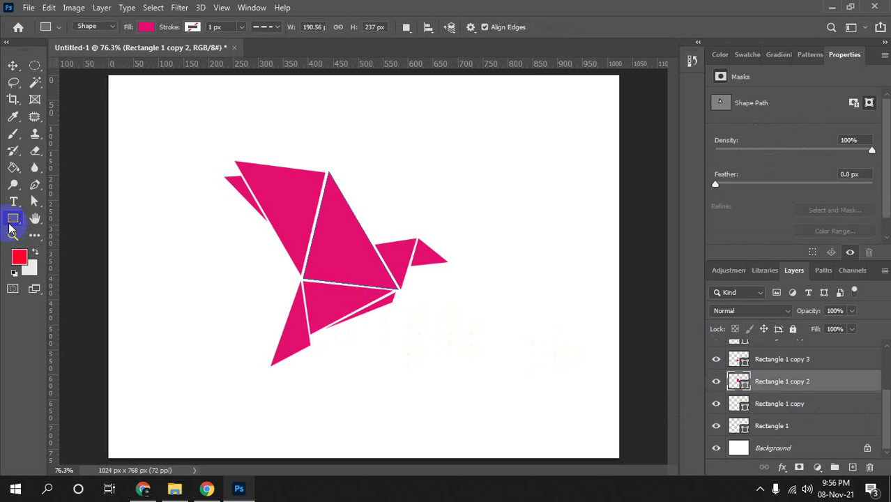
left_click(145, 27)
left_click(158, 203)
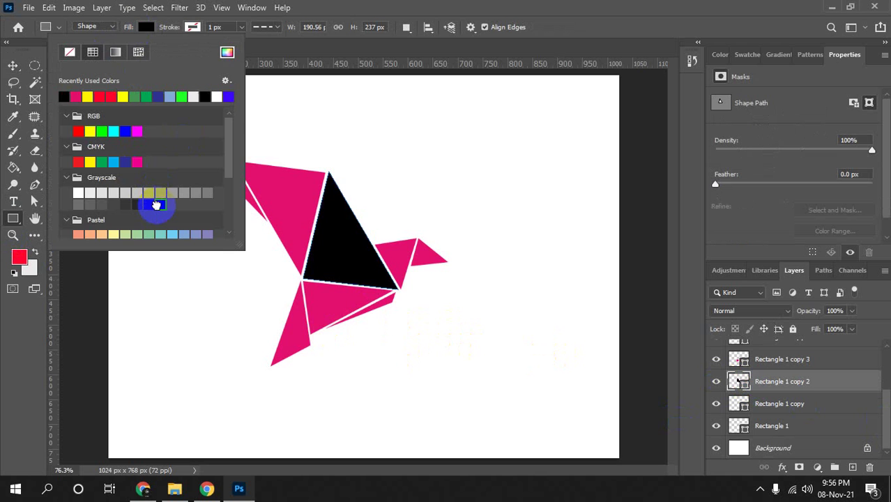
key("v")
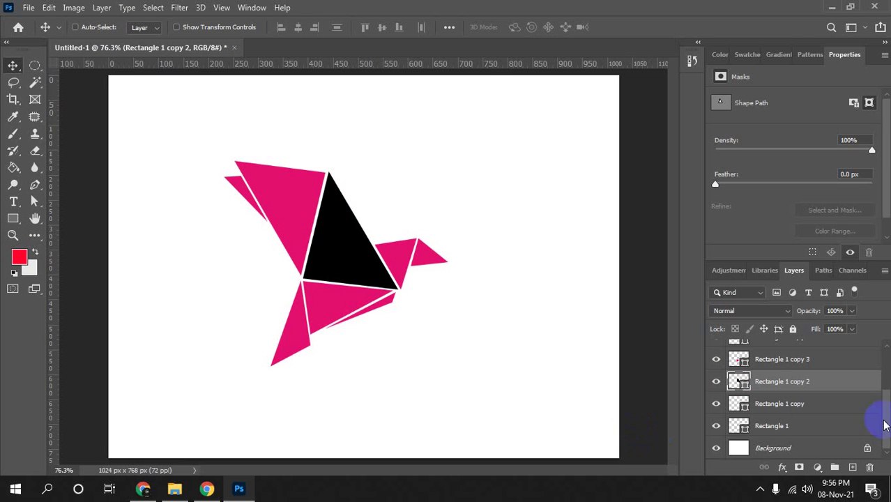
Select all triangle layers from Rectangle 1 through Rectangle 1 copy 7.
scroll(875, 408, "up", 2)
scroll(877, 369, "up", 2)
left_click(836, 332)
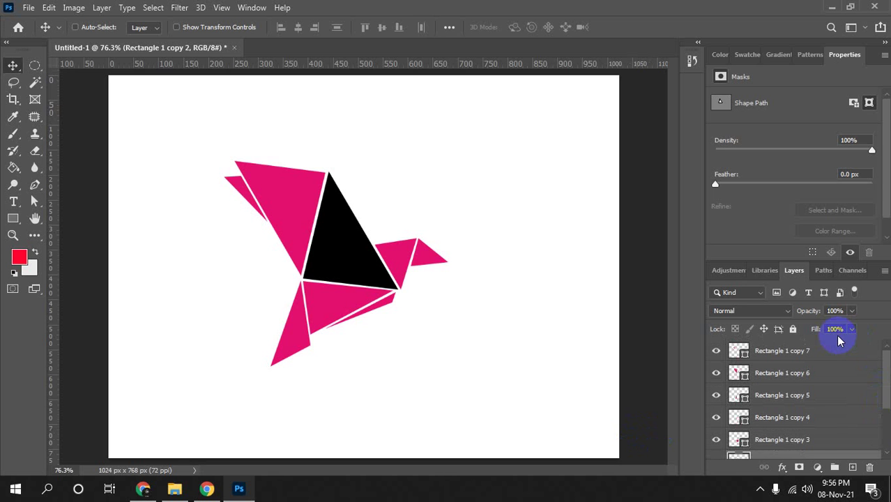
key("Return")
mouse_move(882, 388)
left_mouse_down()
mouse_move(884, 446)
mouse_move(878, 355)
left_mouse_up()
left_click(774, 425)
left_click(805, 352, "shift")
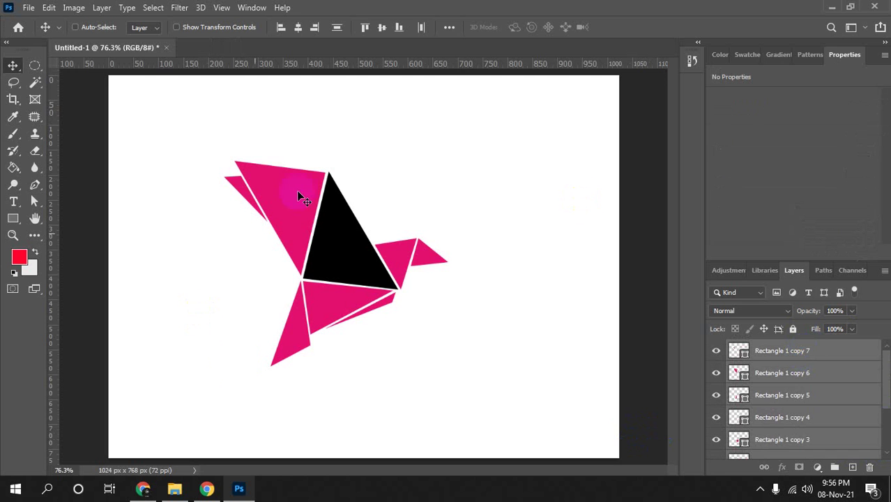
Restore the central triangle to pink, group the triangles as Group 1, and move it up-left.
left_click(351, 215)
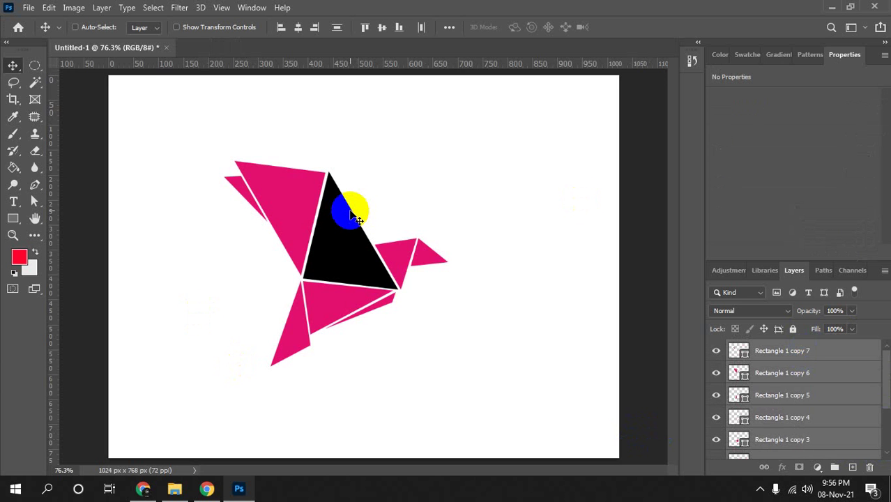
key("ctrl")
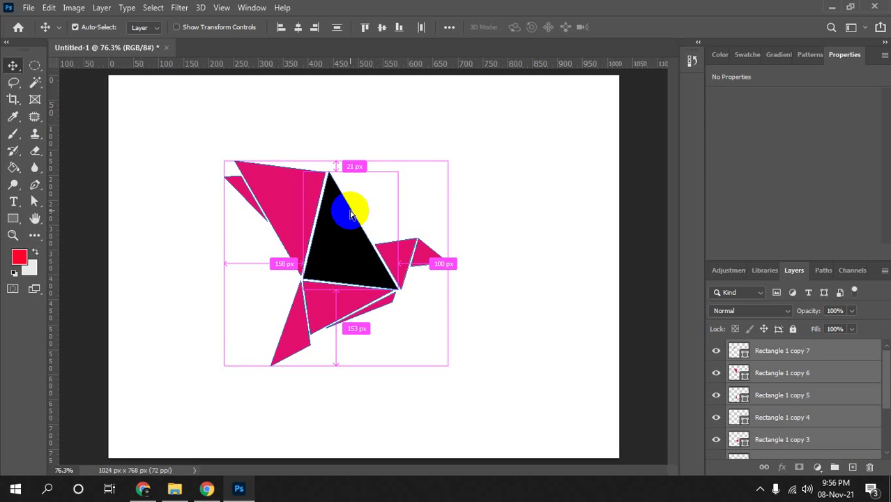
key("ctrl+e")
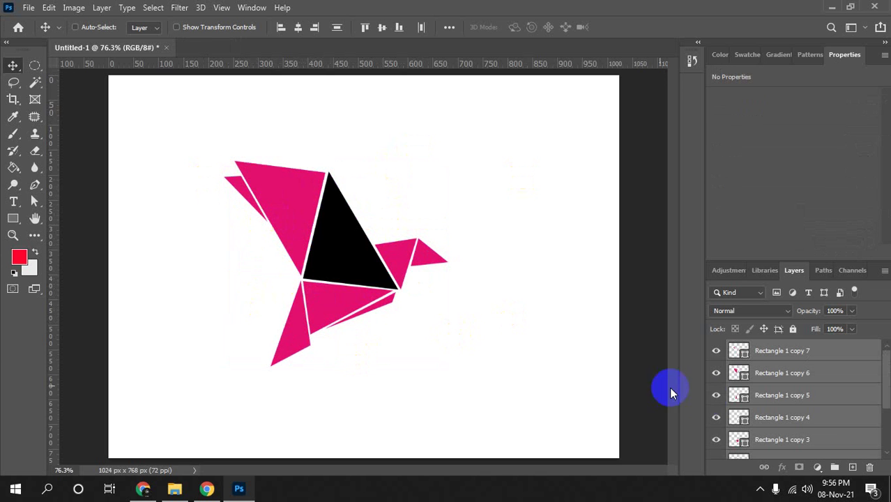
left_click(714, 395)
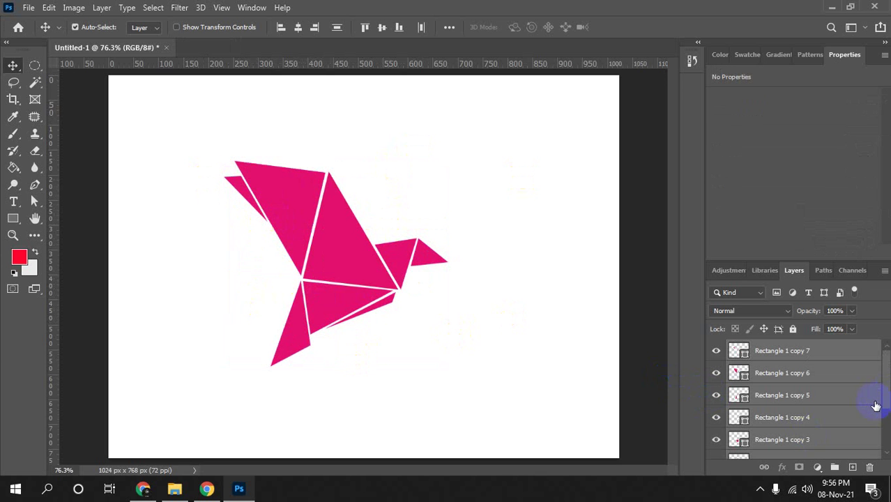
key("ctrl+g")
mouse_move(394, 233)
left_mouse_down()
mouse_move(221, 211)
mouse_move(247, 203)
left_mouse_up()
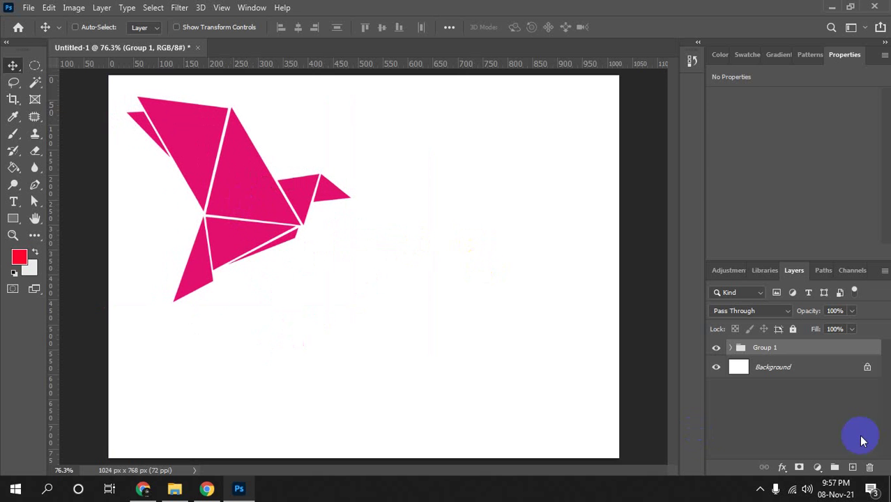
Draw a red square right of the bird with a smaller yellow rectangle inside.
left_click(852, 468)
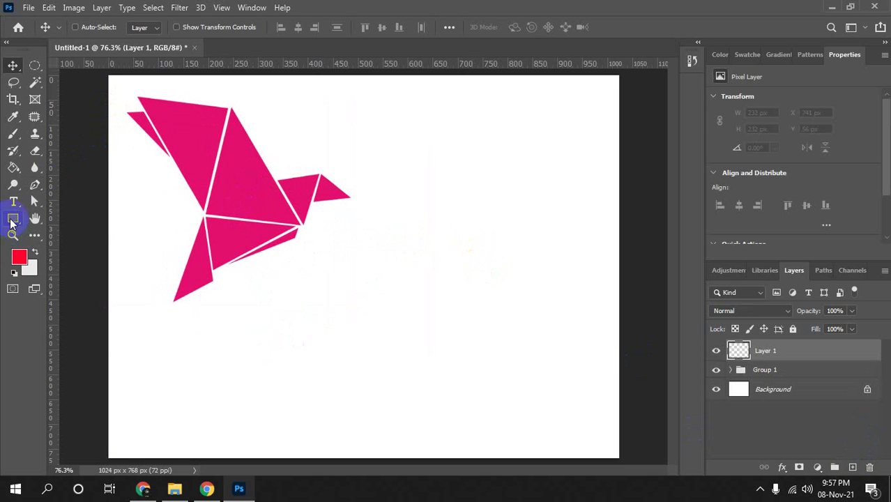
left_click(13, 218)
left_click_drag(388, 187, 556, 352)
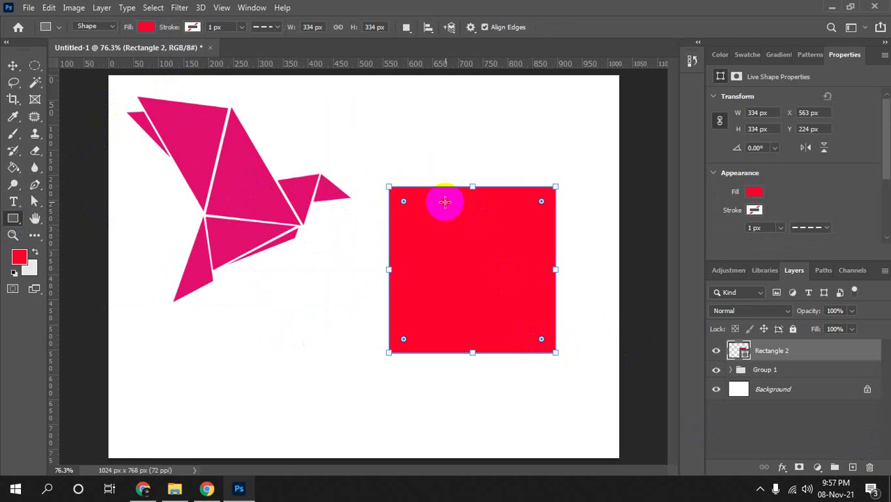
mouse_move(445, 202)
left_mouse_down()
mouse_move(543, 285)
mouse_move(534, 290)
left_mouse_up()
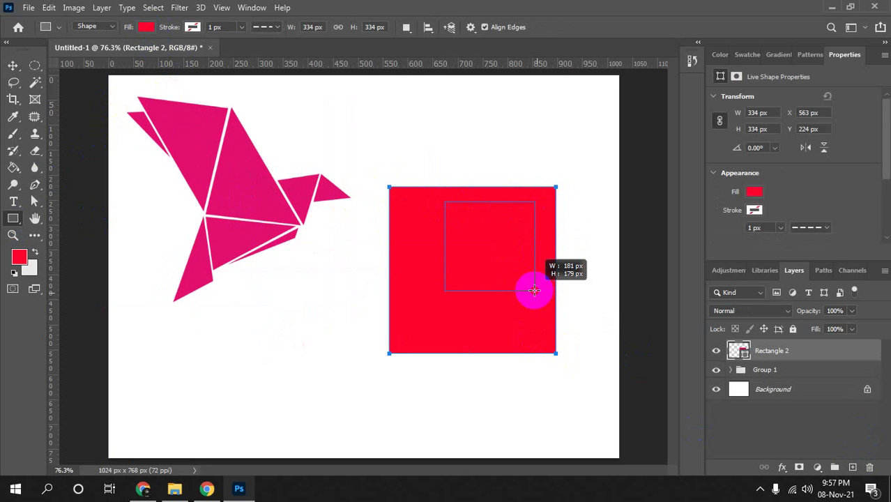
left_click(145, 27)
left_click(122, 96)
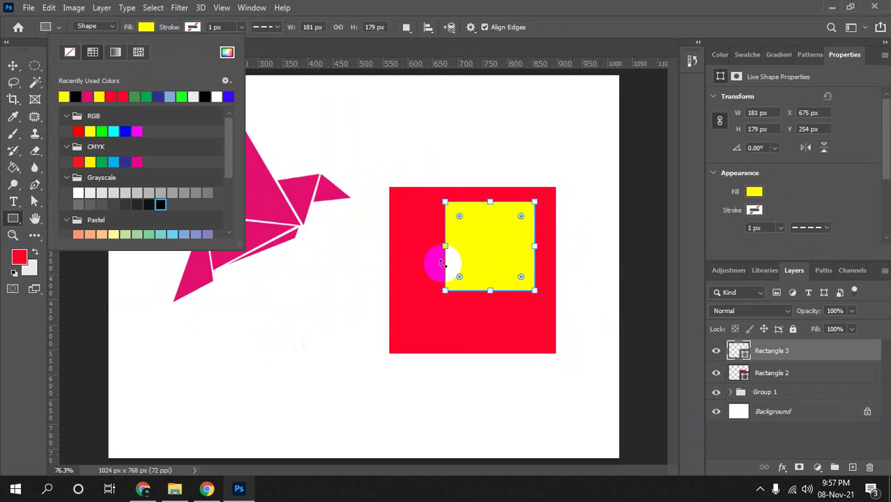
left_click(471, 288)
Add a magenta square and a tall light blue rectangle over the yellow one.
left_click_drag(471, 288, 494, 321)
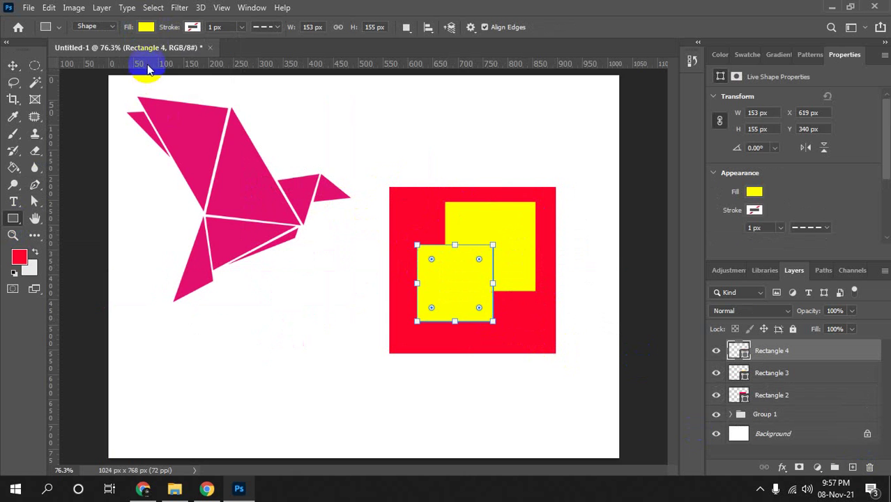
left_click(146, 27)
left_click(137, 162)
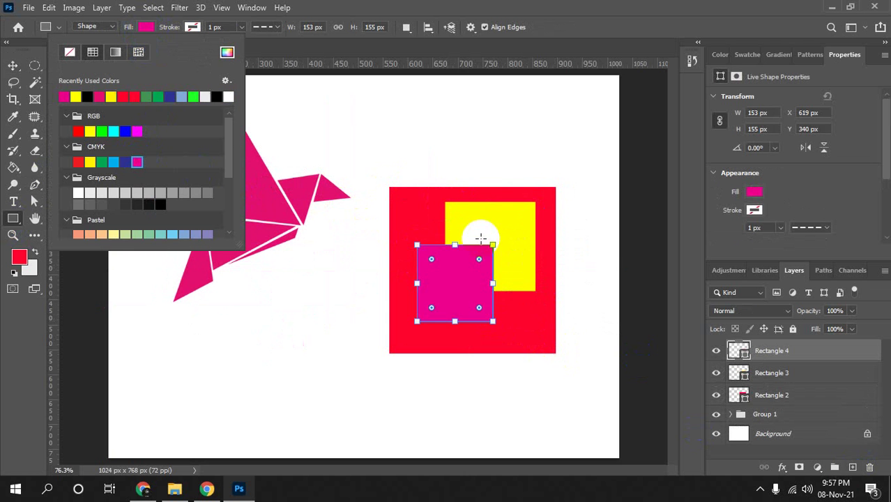
left_click(519, 297)
left_click_drag(514, 302, 460, 224)
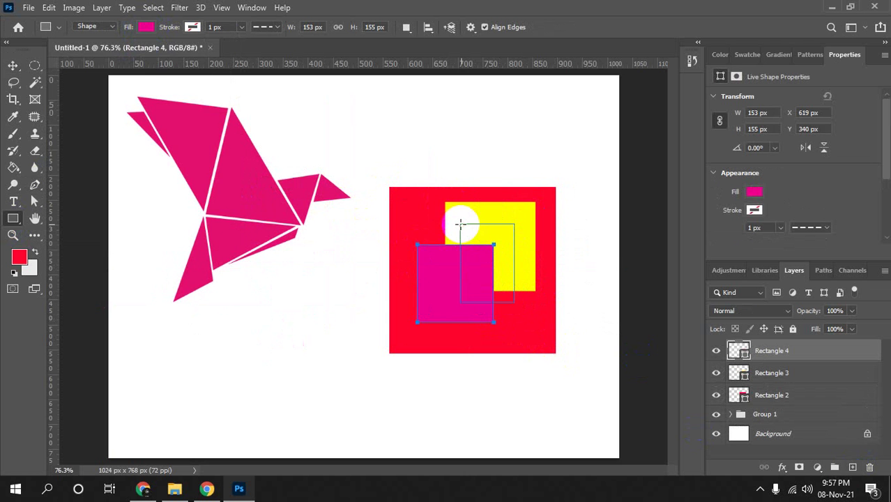
left_click(191, 26)
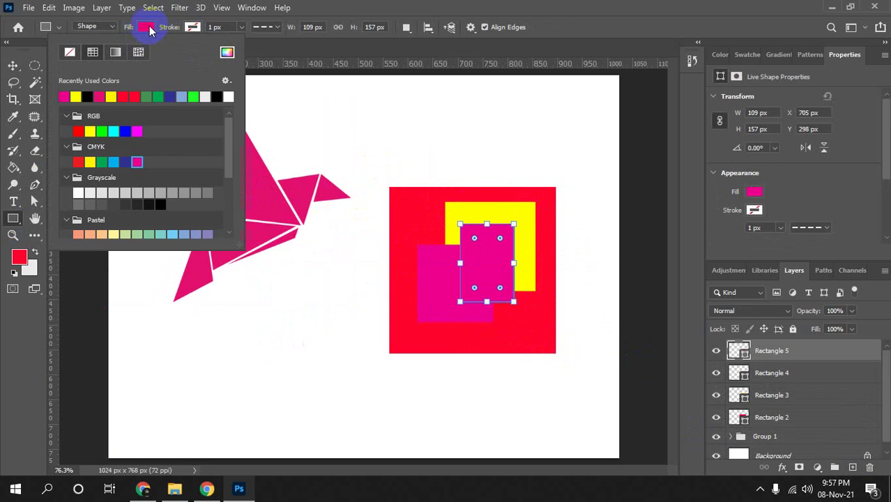
left_click(186, 98)
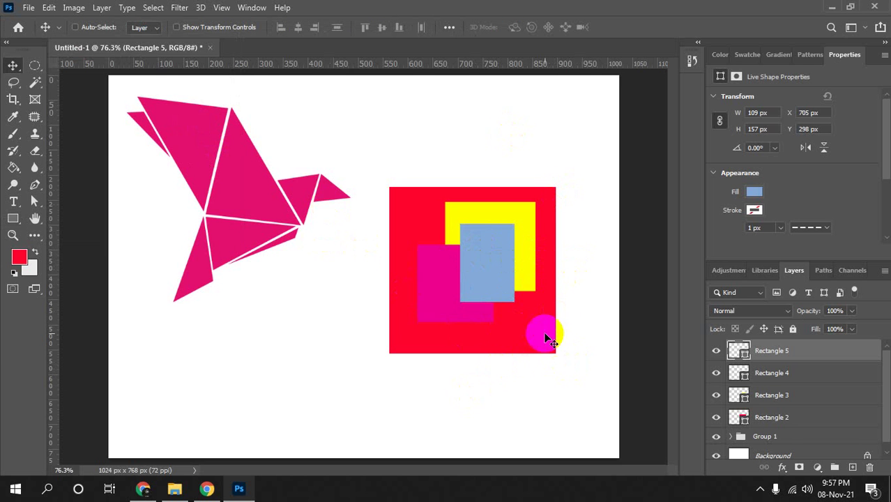
Select the four rectangle layers, merge and undo, then delete them.
left_click(780, 420, "shift")
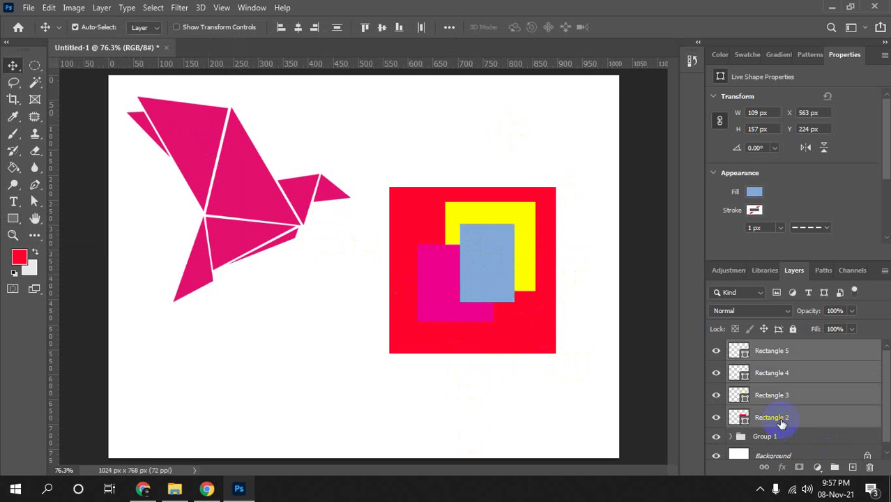
key("ctrl+e")
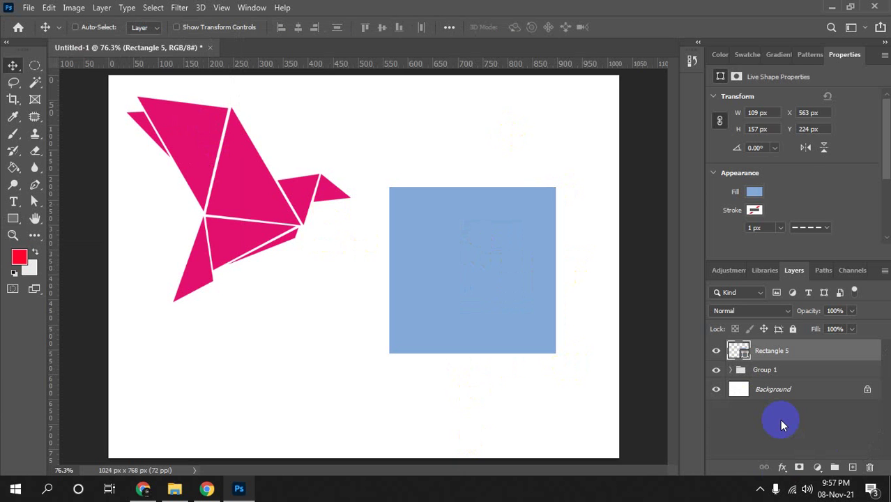
key("ctrl+z")
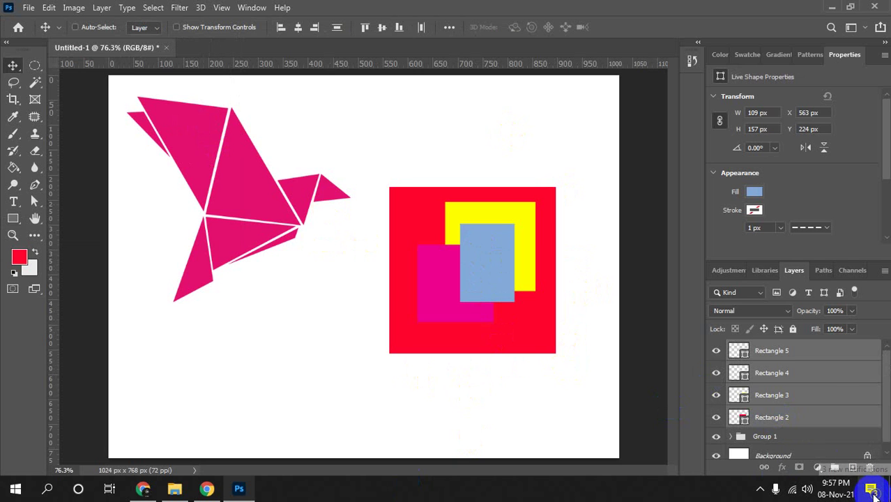
key("Delete")
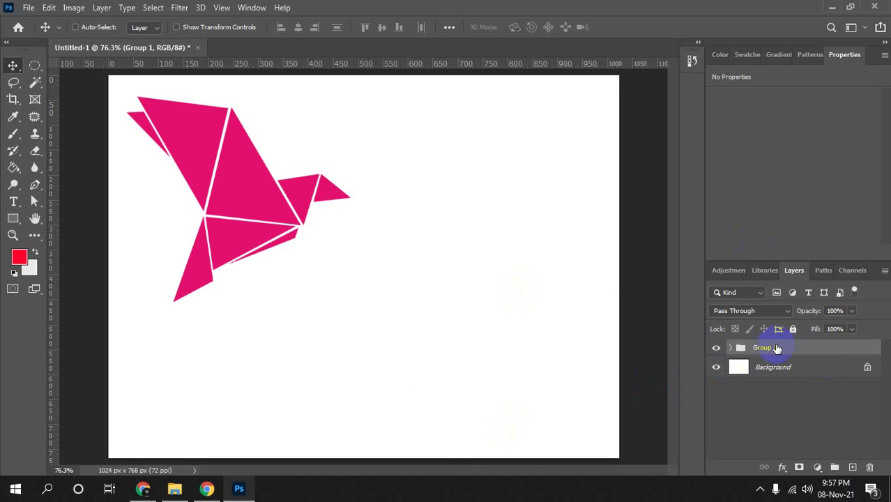
left_click(13, 218)
mouse_move(410, 226)
left_mouse_down()
mouse_move(484, 300)
mouse_move(528, 307)
mouse_move(528, 279)
left_mouse_up()
key("v")
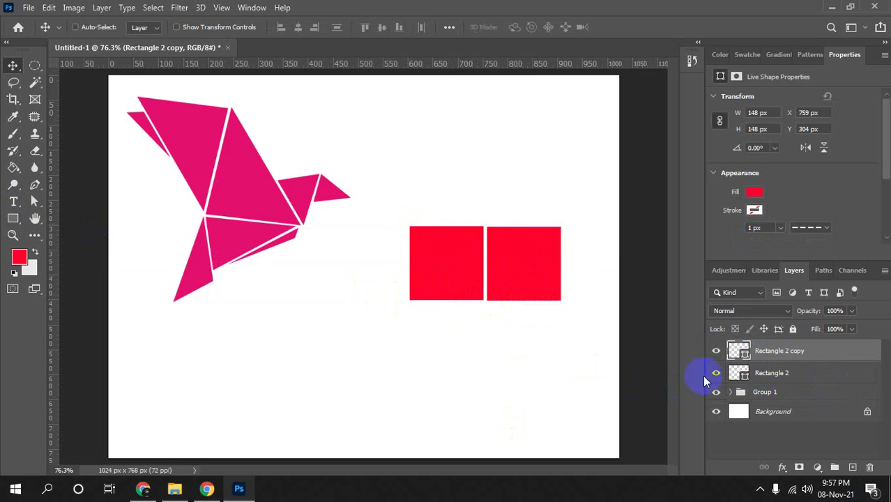
left_click_drag(708, 380, 734, 388)
key("ctrl")
left_click(780, 376, "ctrl")
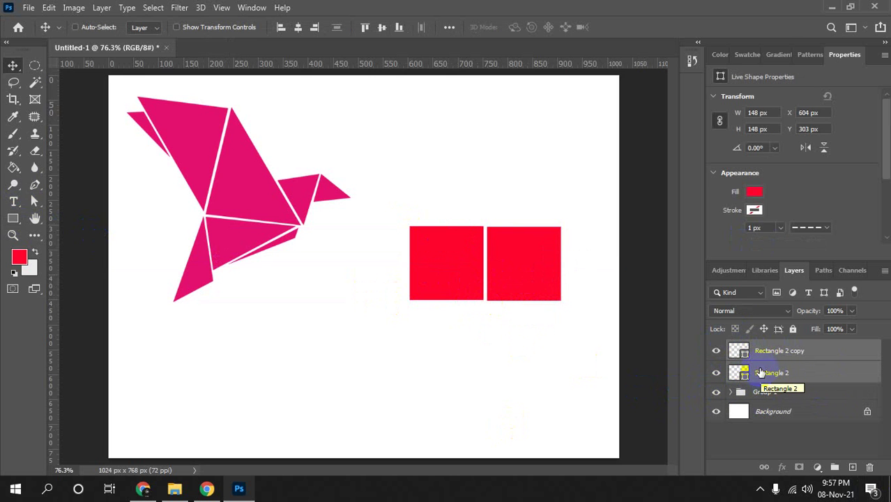
key("ctrl")
key("ctrl+g")
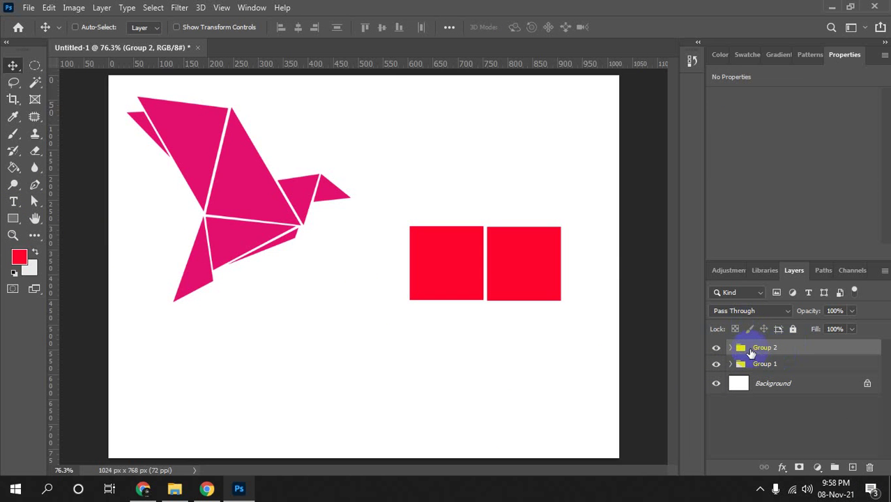
left_click(730, 348)
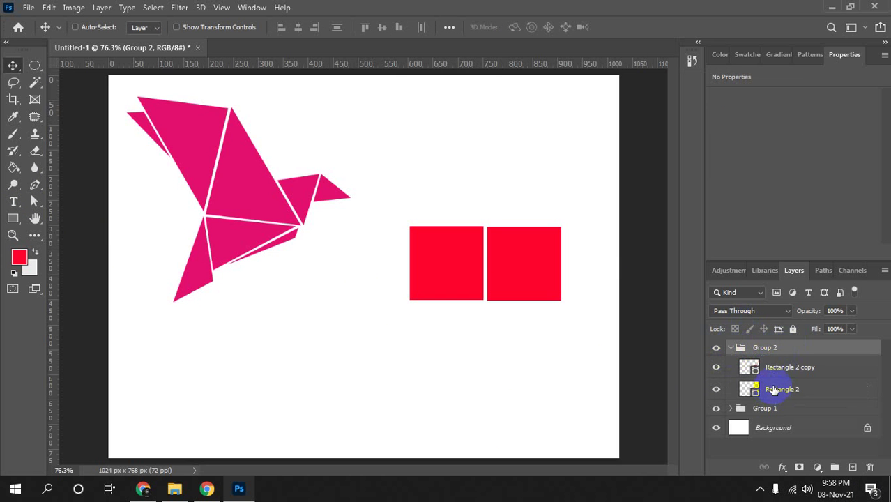
left_click(730, 348)
mouse_move(514, 278)
left_mouse_down()
mouse_move(452, 362)
mouse_move(375, 327)
mouse_move(458, 323)
mouse_move(508, 285)
mouse_move(408, 364)
mouse_move(511, 353)
mouse_move(477, 291)
mouse_move(458, 192)
mouse_move(500, 342)
mouse_move(472, 318)
left_mouse_up()
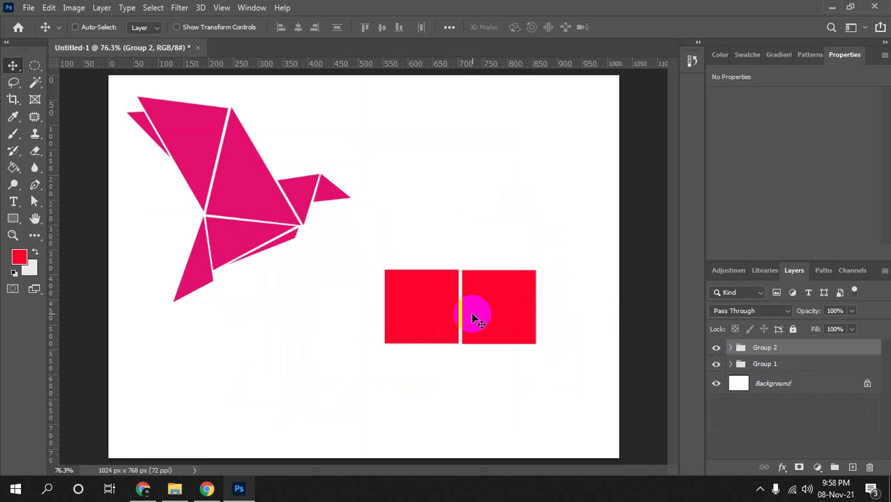
key("Delete")
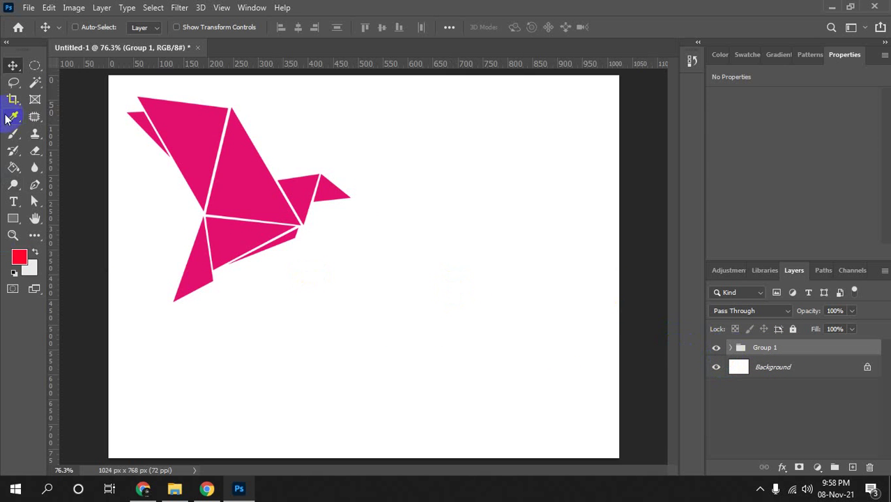
left_click(32, 68)
left_click_drag(387, 216, 536, 366)
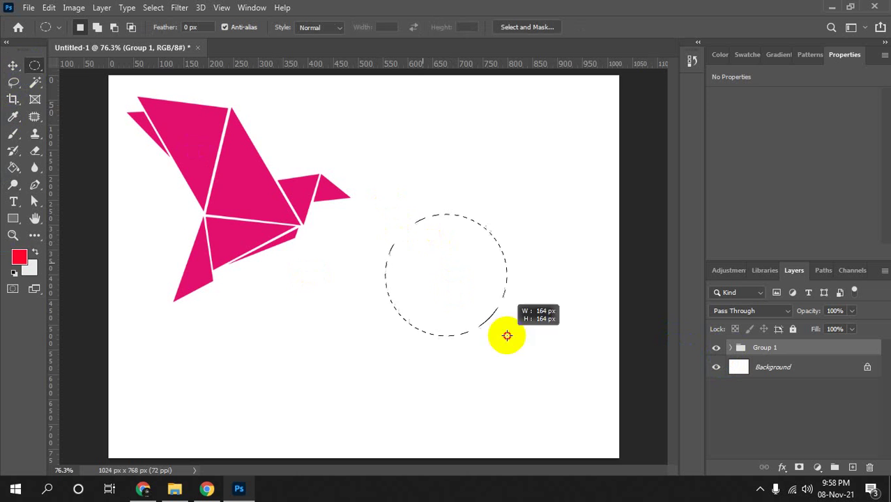
left_click(852, 467)
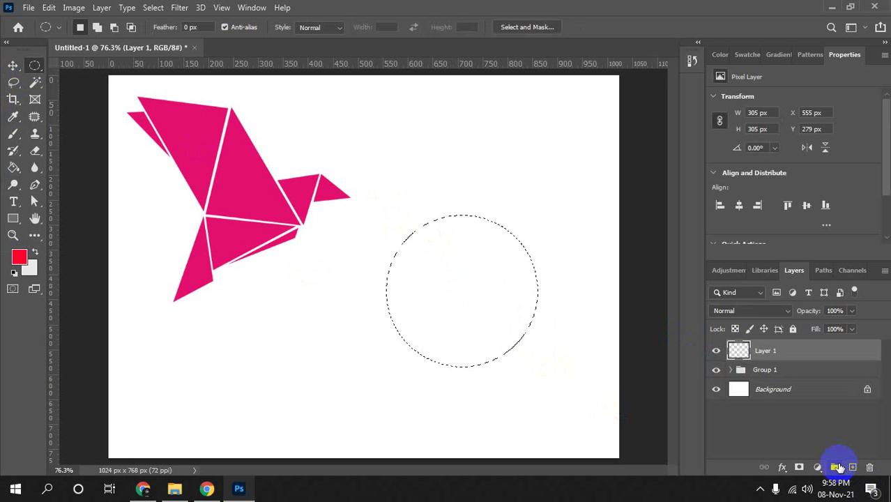
key("alt+BackSpace")
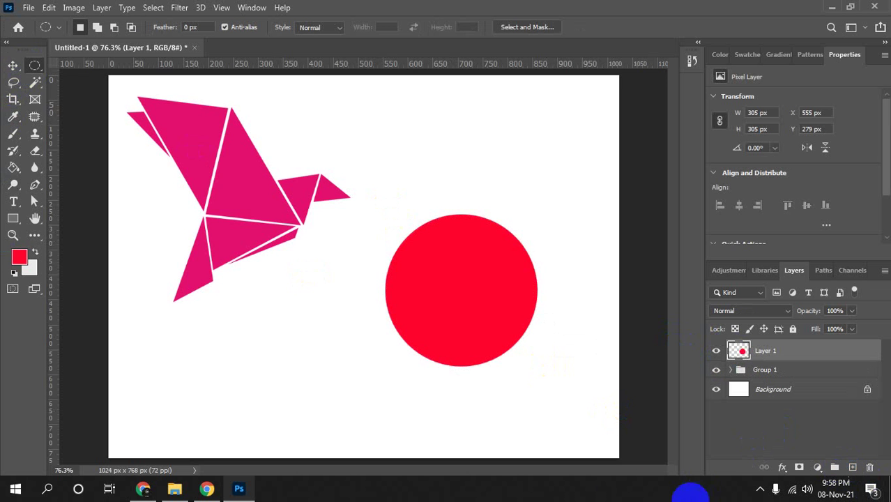
key("ctrl+d")
key("v")
mouse_move(481, 330)
left_mouse_down()
mouse_move(507, 221)
mouse_move(508, 338)
left_mouse_up()
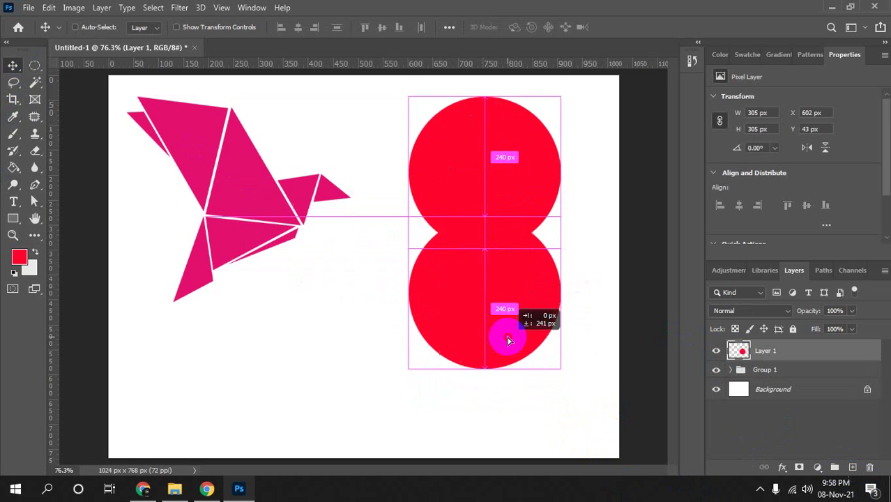
key("ctrl+t")
left_click_drag(560, 367, 530, 337)
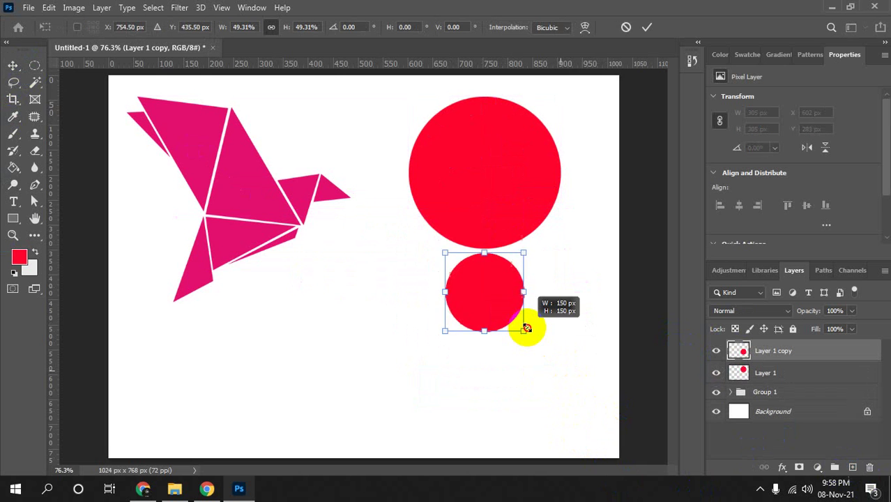
key("Return")
left_click_drag(488, 292, 487, 247)
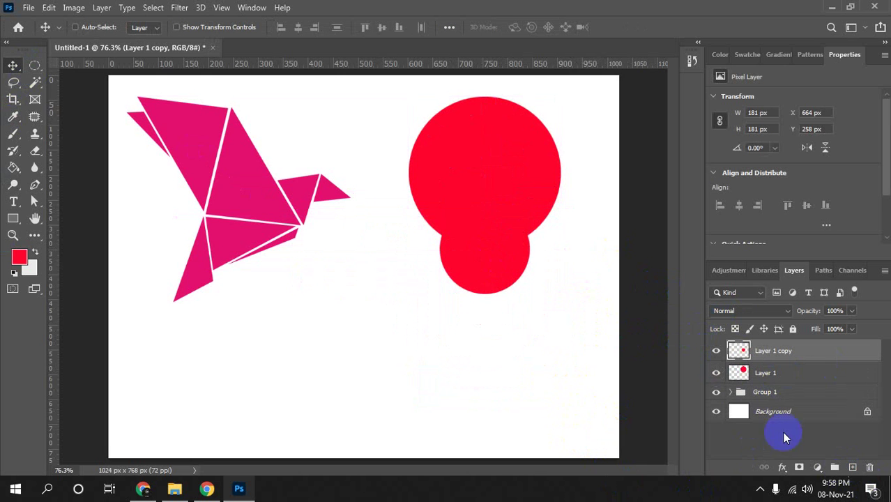
left_click(775, 375, "shift")
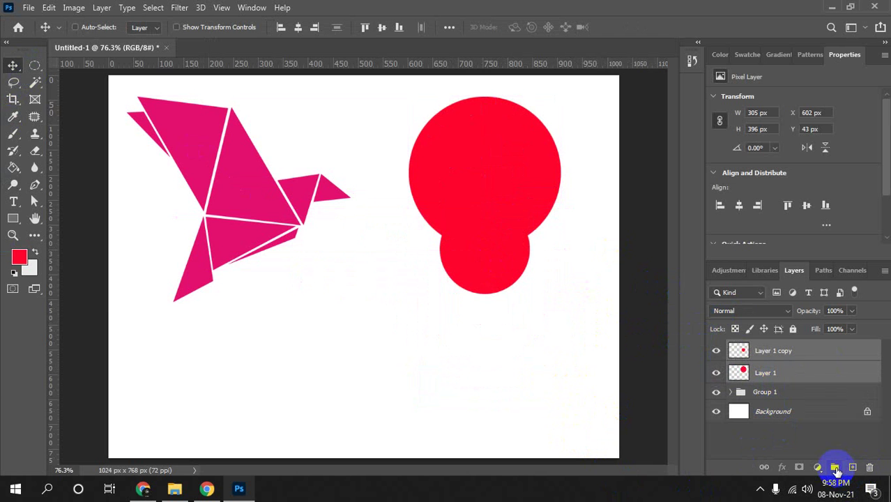
left_click(834, 467)
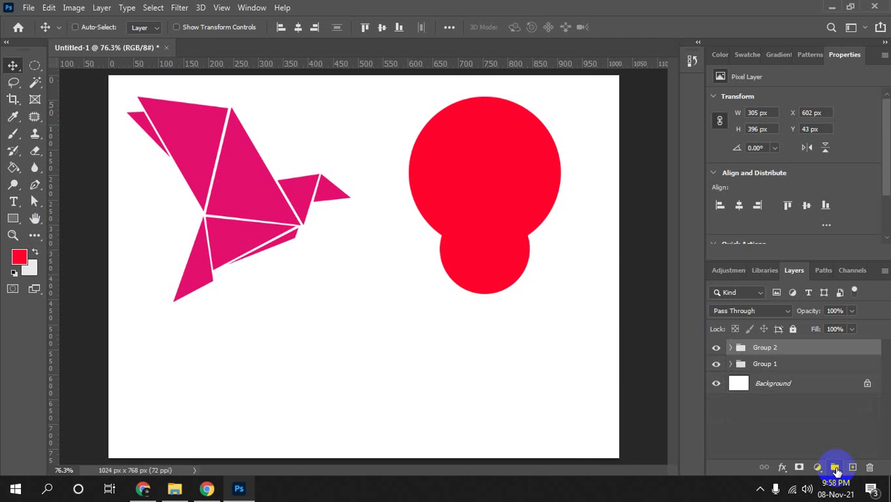
left_click_drag(453, 189, 480, 282)
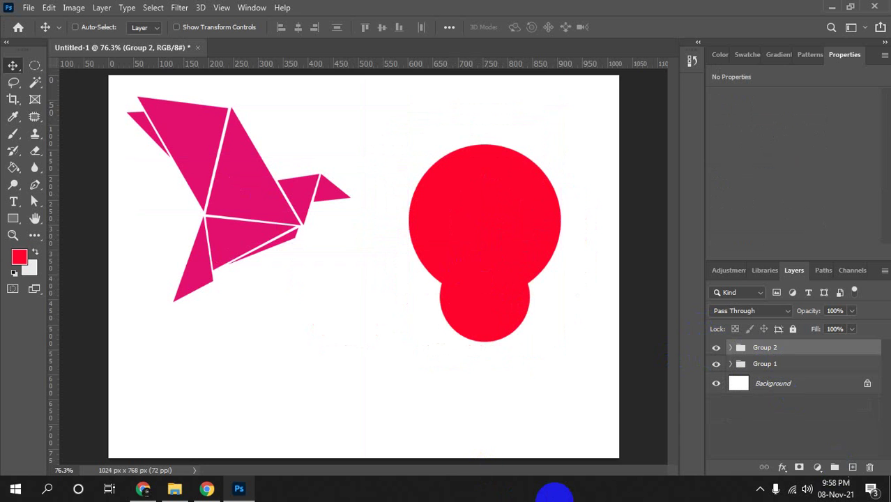
key("Delete")
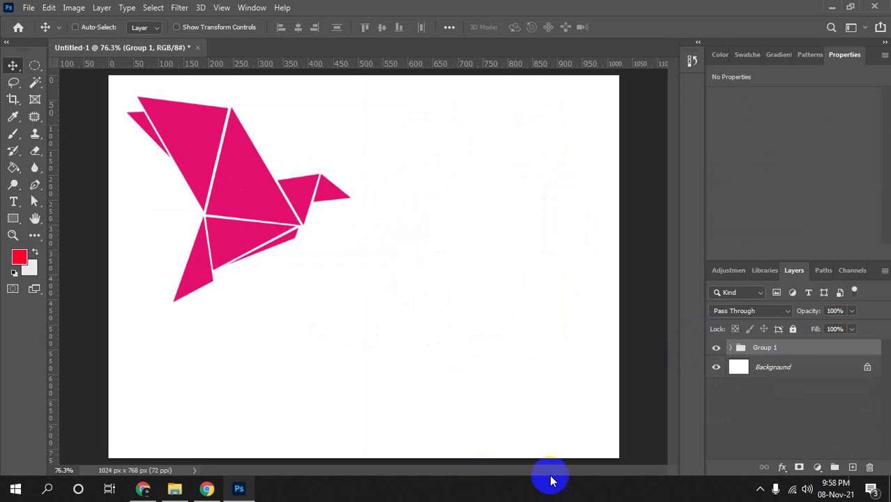
Rename Group 1 to 'Bkash' and turn off its visibility.
double_click(765, 347)
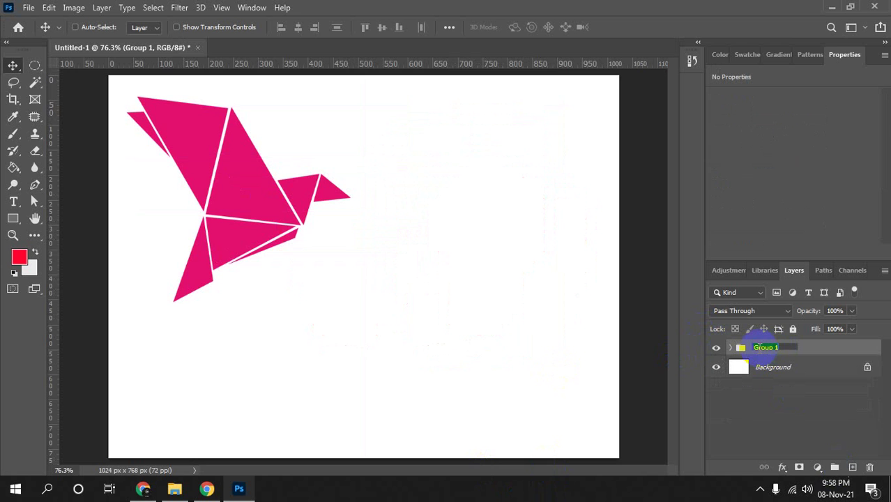
type("Bkas")
type("h")
key("Return")
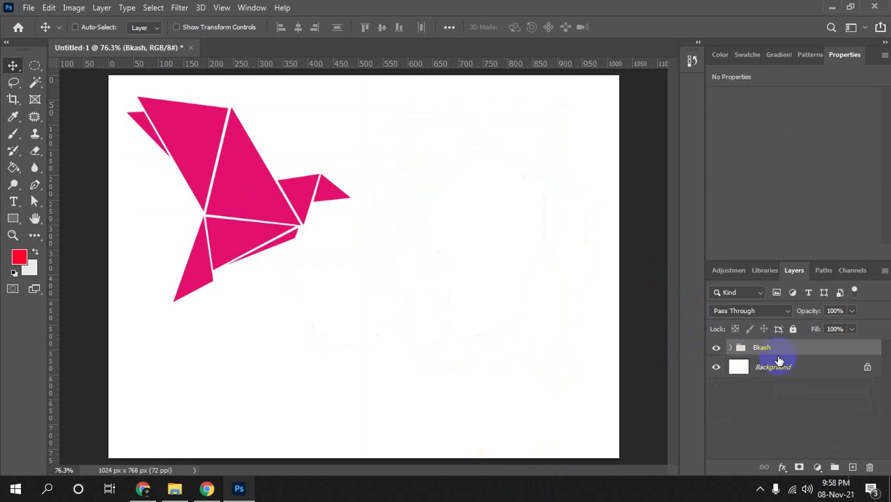
left_click(716, 348)
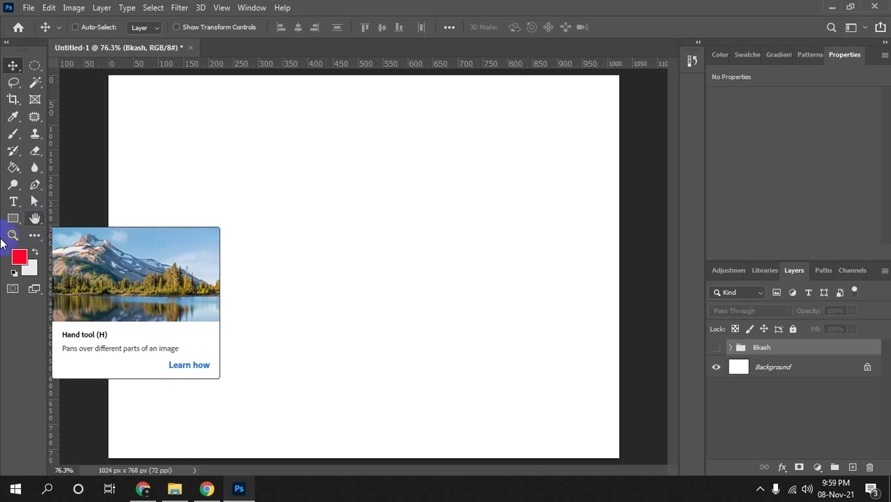
Draw a red square on the empty canvas and nudge it into place.
left_click(11, 220)
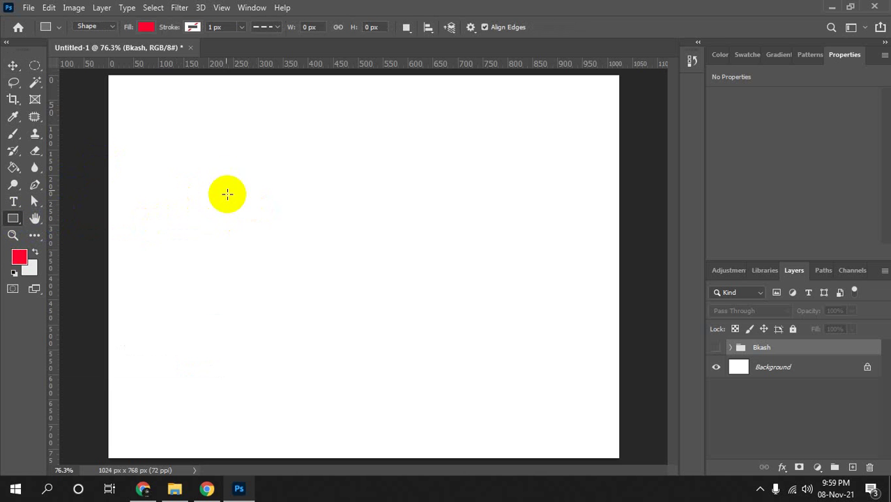
mouse_move(223, 180)
left_mouse_down()
mouse_move(373, 339)
mouse_move(360, 324)
left_mouse_up()
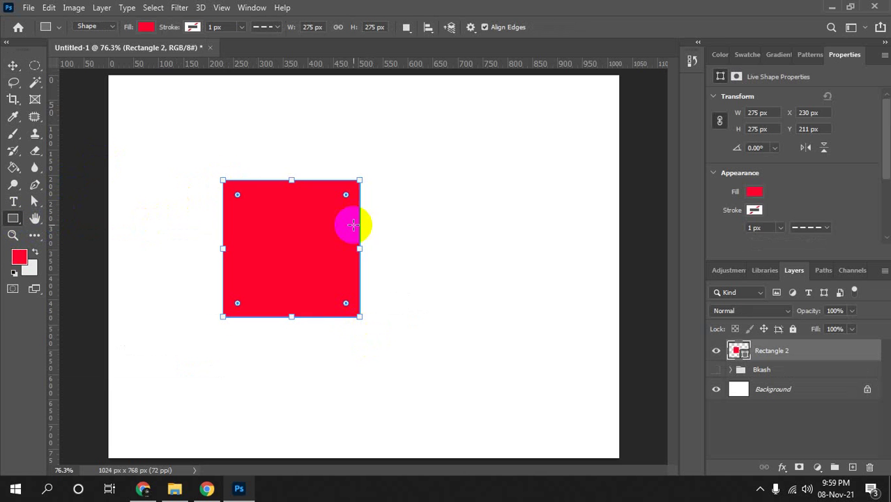
key("v")
mouse_move(318, 265)
left_mouse_down()
mouse_move(334, 268)
mouse_move(332, 252)
left_mouse_up()
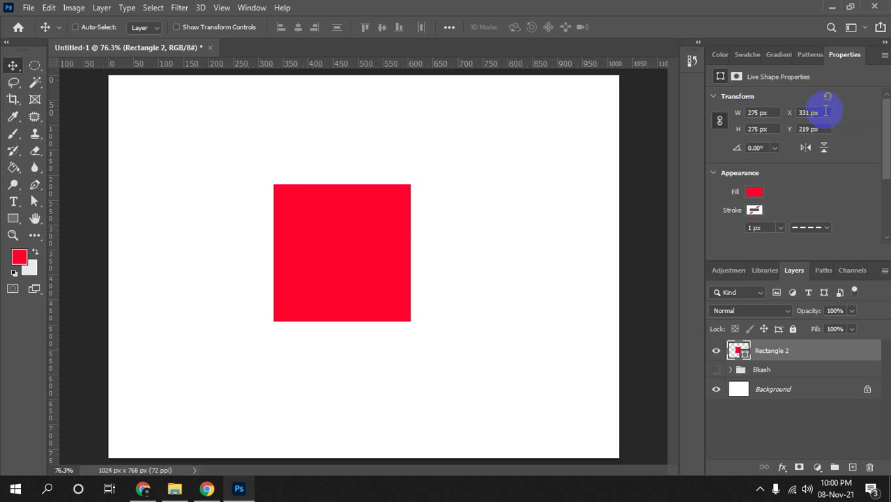
Try stretching the square's top-right anchor, undo it, and delete the square.
key("a")
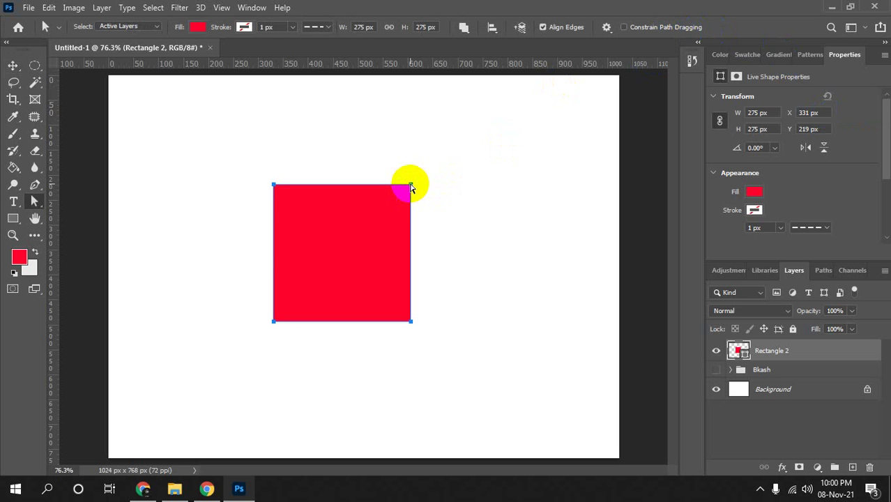
left_click_drag(410, 185, 608, 113)
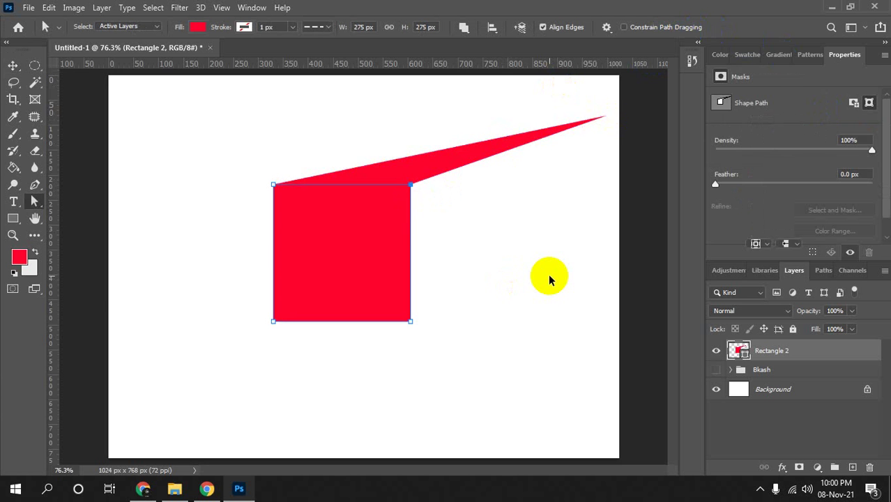
key("ctrl+z")
key("Delete")
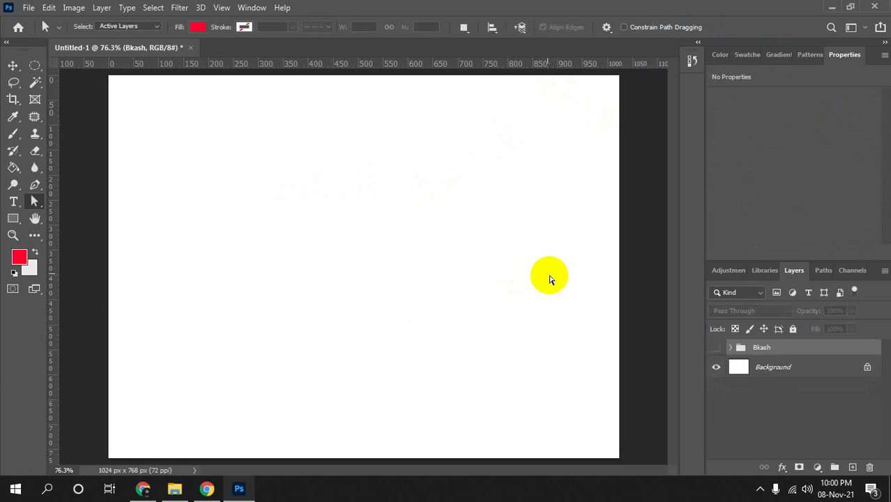
left_click(40, 207)
Draw a new red square and move it toward the canvas centre.
left_click(19, 218)
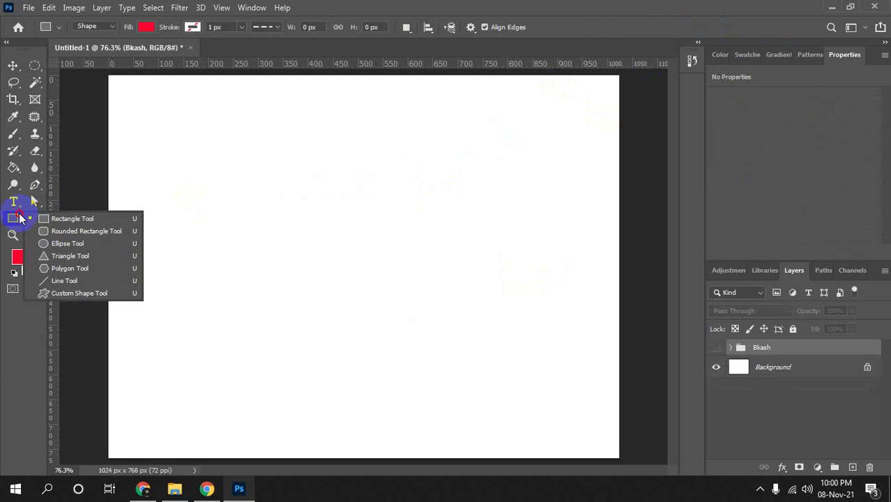
left_click(71, 218)
mouse_move(199, 161)
left_mouse_down()
mouse_move(387, 317)
mouse_move(352, 305)
left_mouse_up()
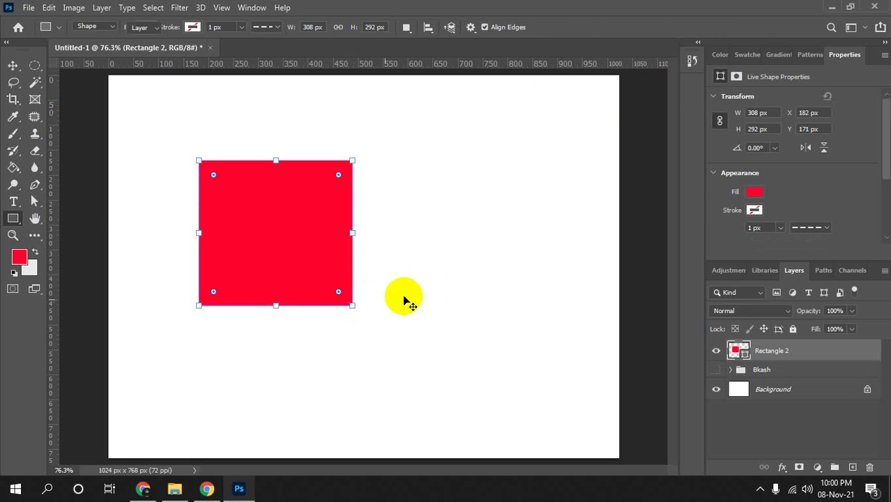
key("v")
left_click_drag(297, 263, 344, 281)
Slant the square into a parallelogram by shifting its right-side anchor points down.
key("a")
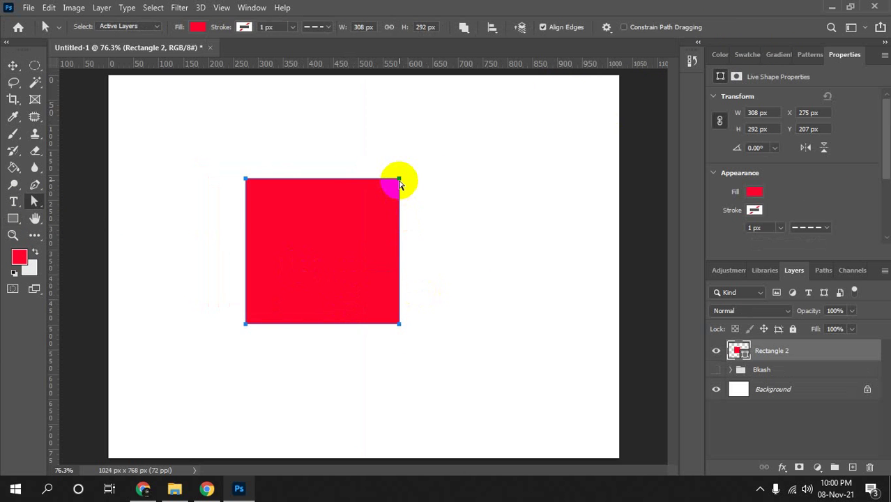
left_click_drag(399, 179, 532, 109)
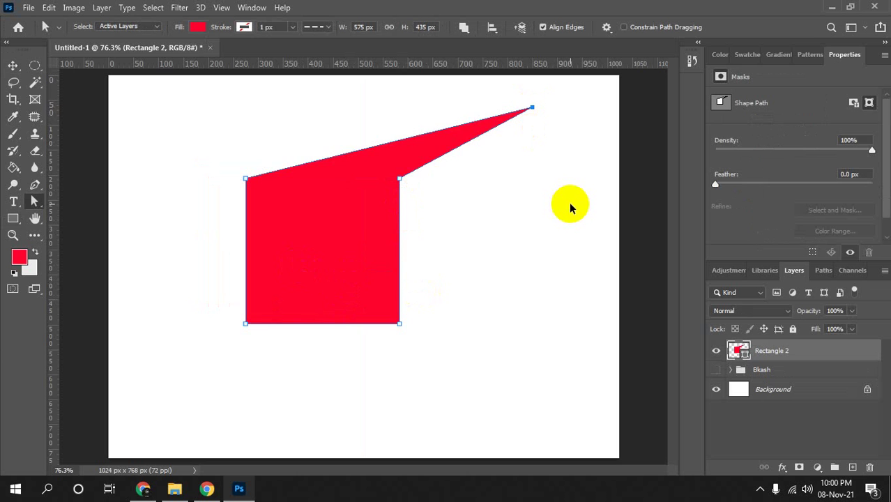
key("ctrl+z")
left_click_drag(436, 199, 322, 111)
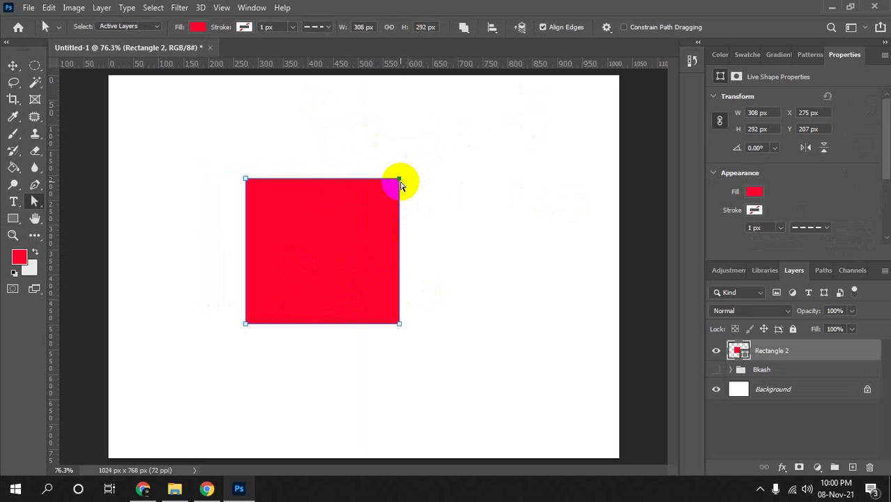
left_click_drag(399, 180, 493, 129)
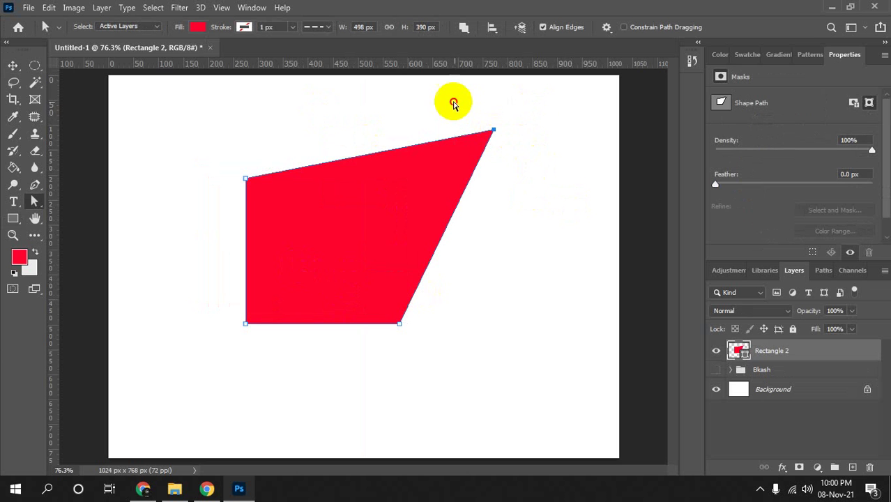
key("ctrl+z")
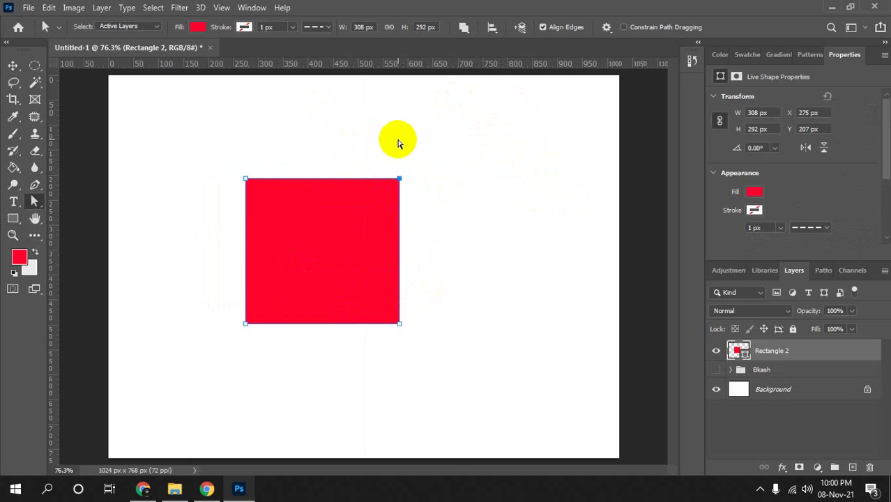
left_click_drag(363, 121, 468, 378)
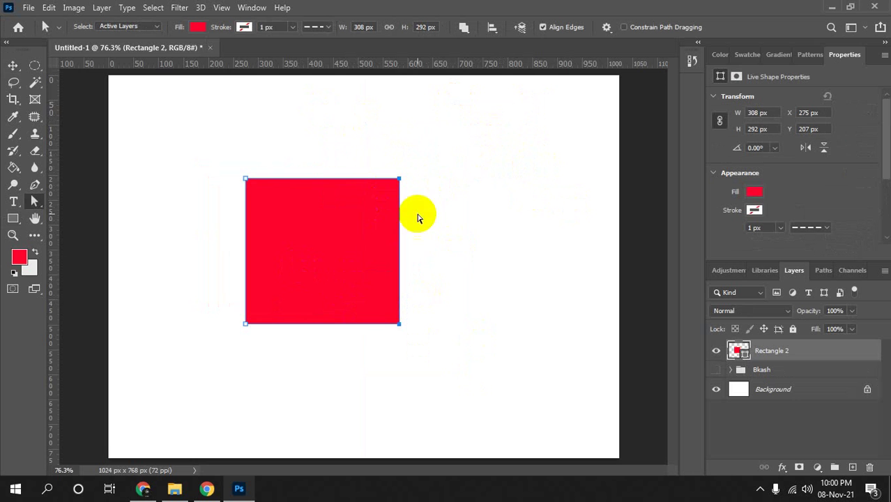
mouse_move(399, 323)
left_mouse_down()
mouse_move(299, 384)
mouse_move(441, 332)
mouse_move(181, 305)
mouse_move(140, 223)
mouse_move(365, 199)
mouse_move(387, 222)
mouse_move(338, 373)
mouse_move(349, 384)
mouse_move(339, 378)
left_mouse_up()
Duplicate the parallelogram, flip the copy horizontally, and butt it against the original's right edge.
key("v")
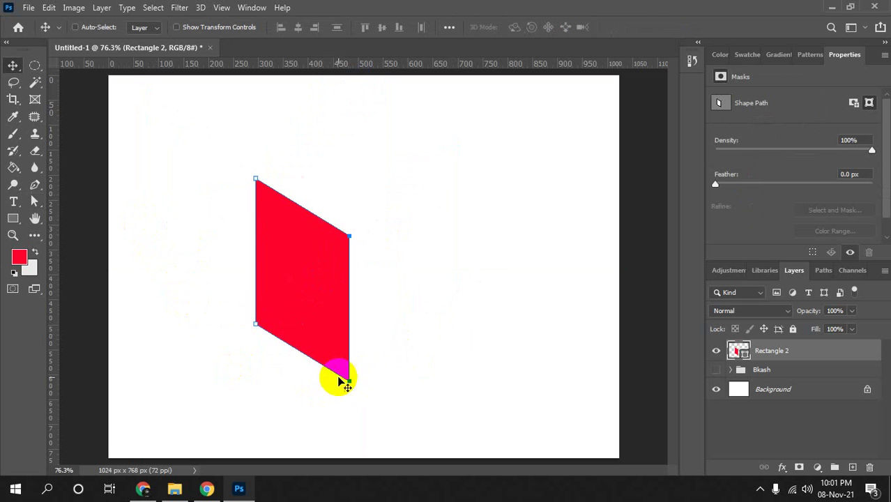
mouse_move(302, 312)
left_mouse_down()
mouse_move(343, 275)
mouse_move(328, 289)
mouse_move(312, 282)
mouse_move(494, 275)
left_mouse_up()
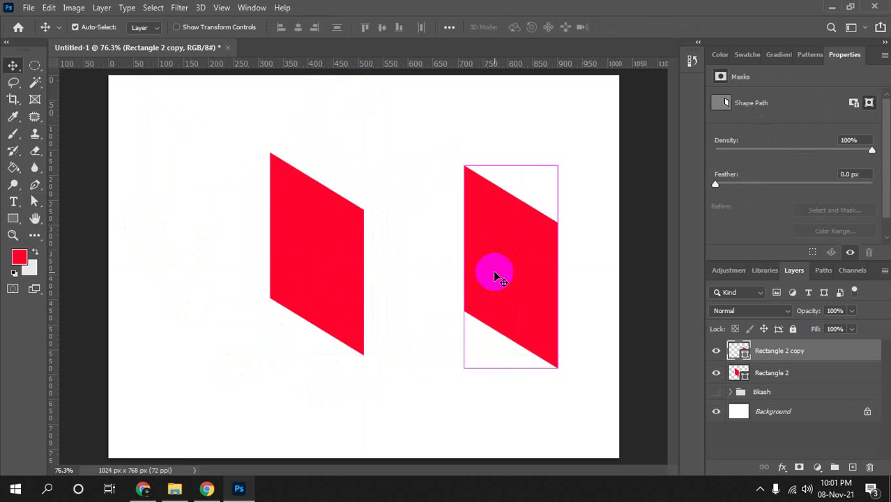
key("ctrl+t")
right_click(494, 277)
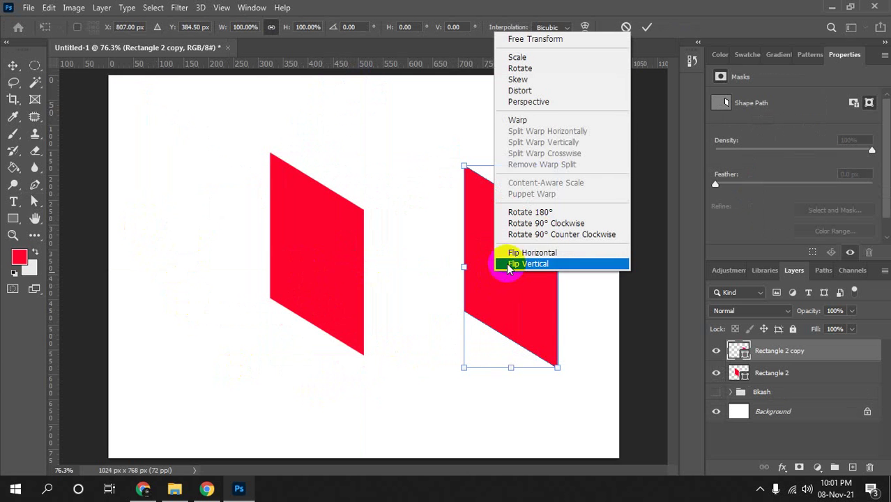
left_click(544, 252)
left_click_drag(517, 268, 418, 265)
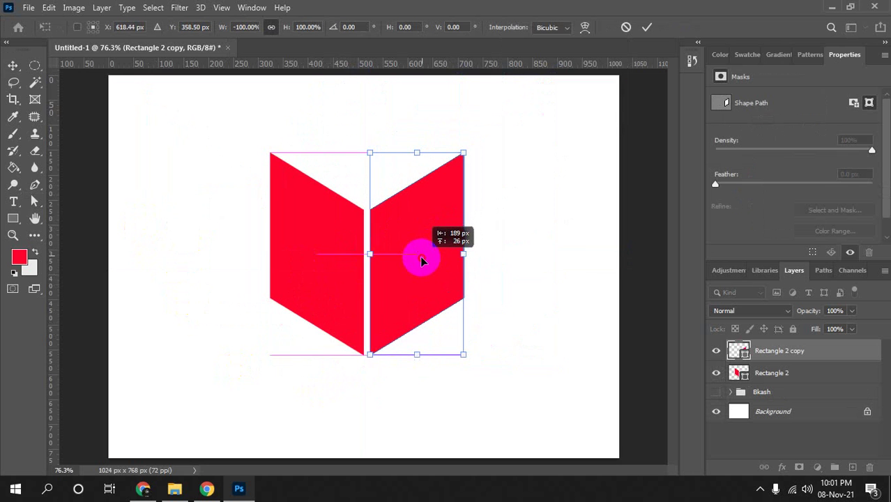
double_click(416, 262)
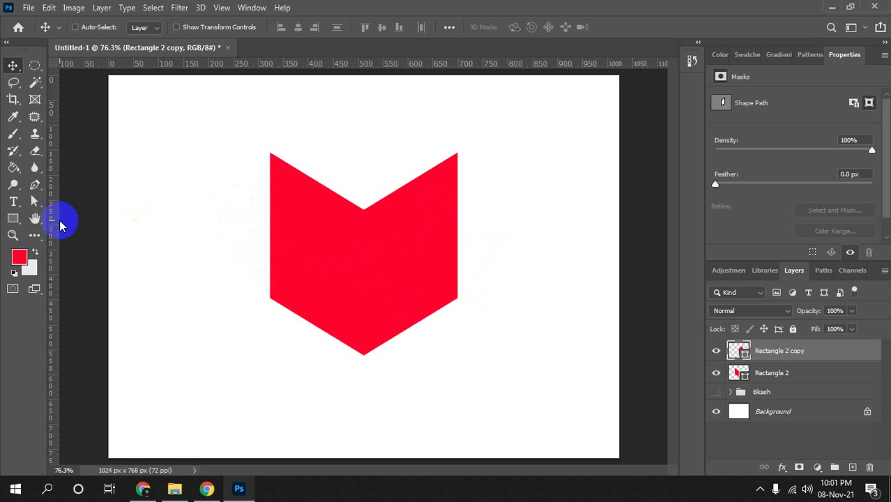
Fill Rectangle 2 copy with the darker red cc0223 to shade the box's right face.
left_click(13, 218)
left_click(138, 26)
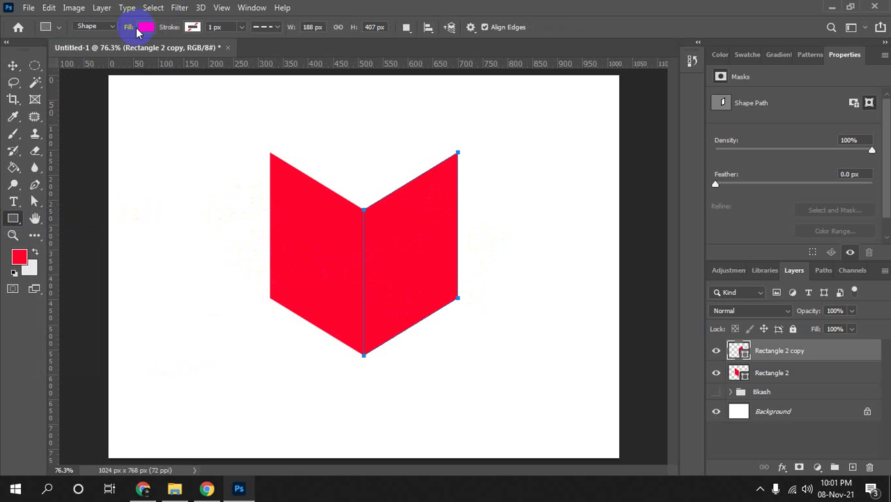
left_click(227, 54)
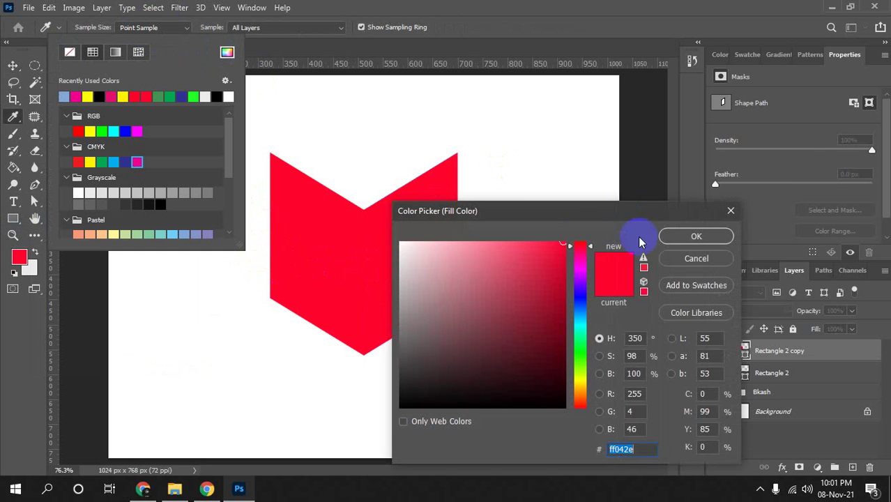
left_click_drag(557, 210, 711, 130)
left_click(725, 163)
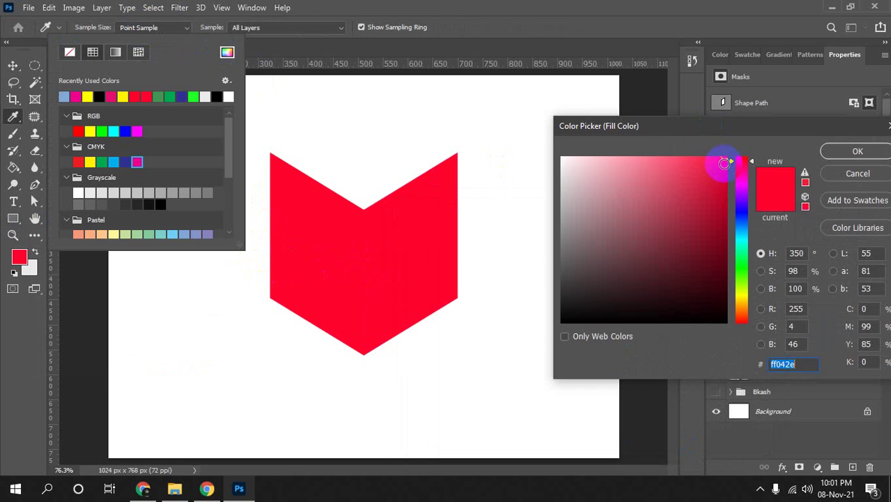
left_click_drag(724, 163, 725, 203)
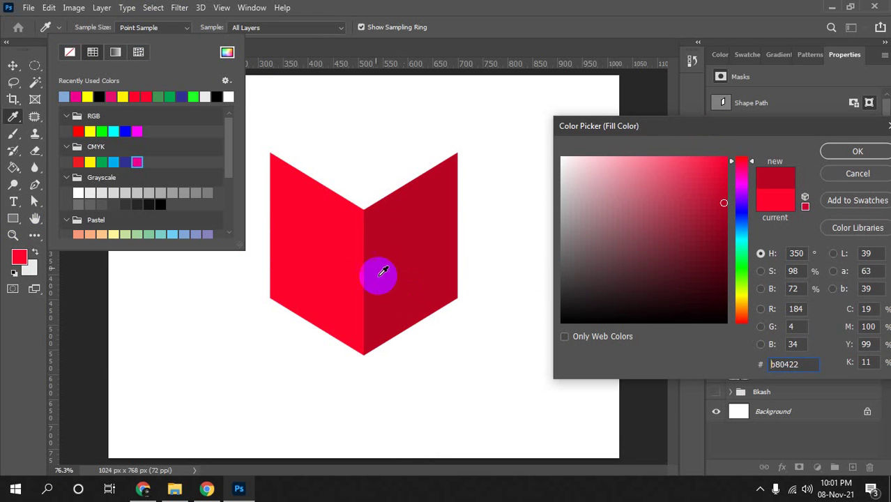
left_click(368, 216)
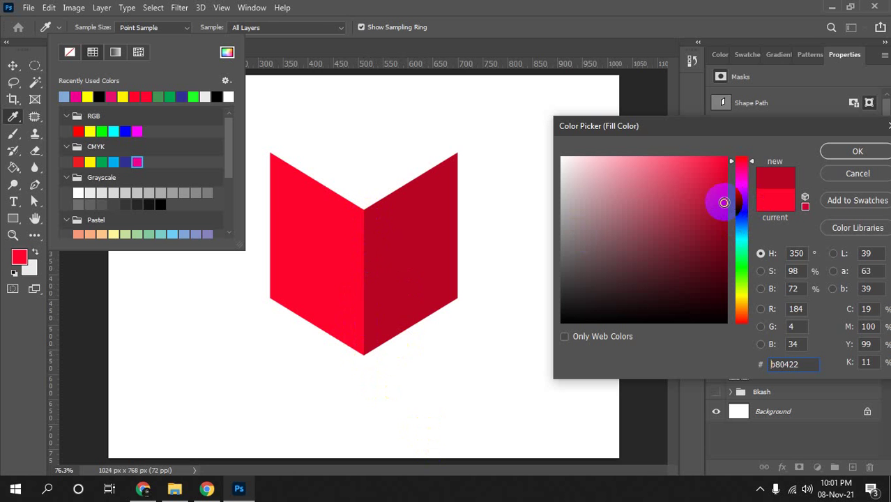
mouse_move(723, 203)
left_mouse_down()
mouse_move(722, 251)
mouse_move(720, 199)
mouse_move(641, 189)
mouse_move(696, 150)
mouse_move(643, 135)
mouse_move(726, 149)
mouse_move(740, 161)
mouse_move(739, 188)
mouse_move(730, 167)
mouse_move(607, 239)
mouse_move(553, 303)
mouse_move(716, 175)
mouse_move(730, 151)
mouse_move(722, 163)
mouse_move(727, 205)
mouse_move(725, 190)
left_mouse_up()
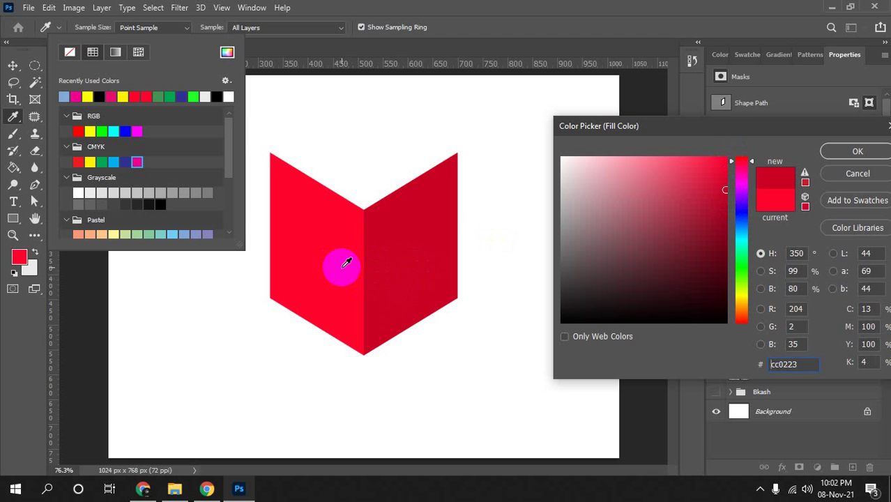
left_click(859, 150)
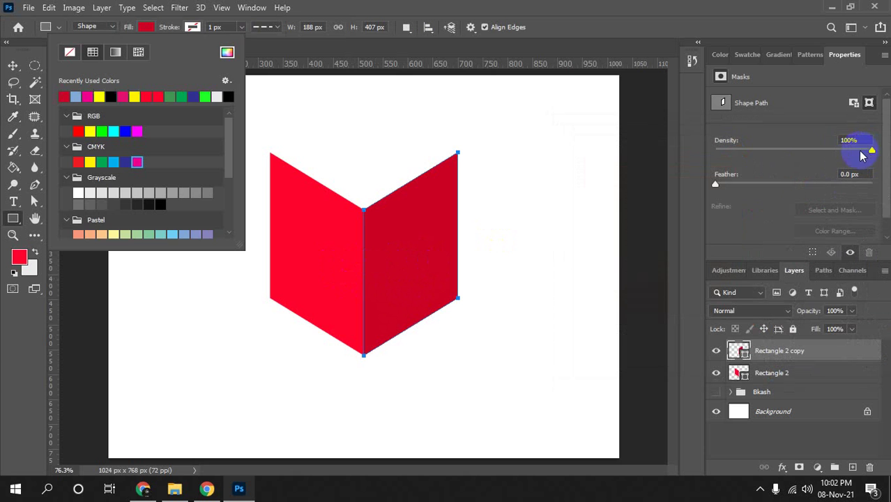
left_click(750, 183)
Move both box faces lower on the canvas and zoom out.
key("v")
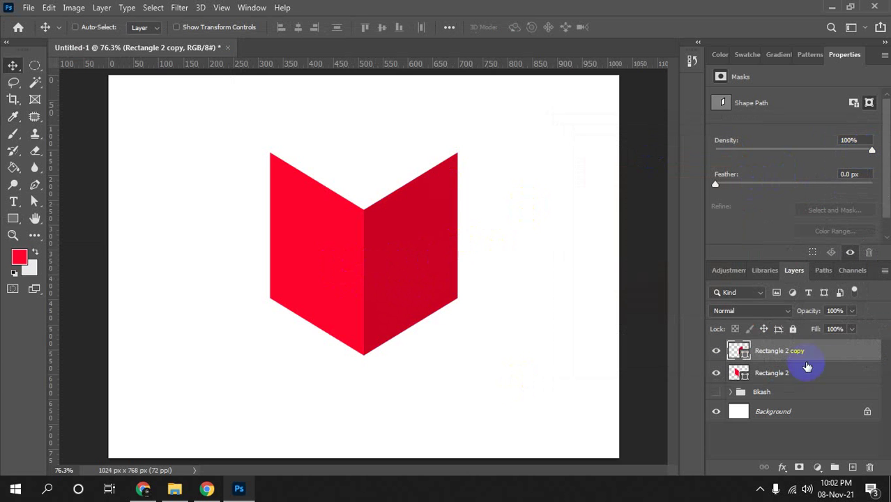
left_click(806, 373, "shift")
left_click_drag(367, 289, 368, 363)
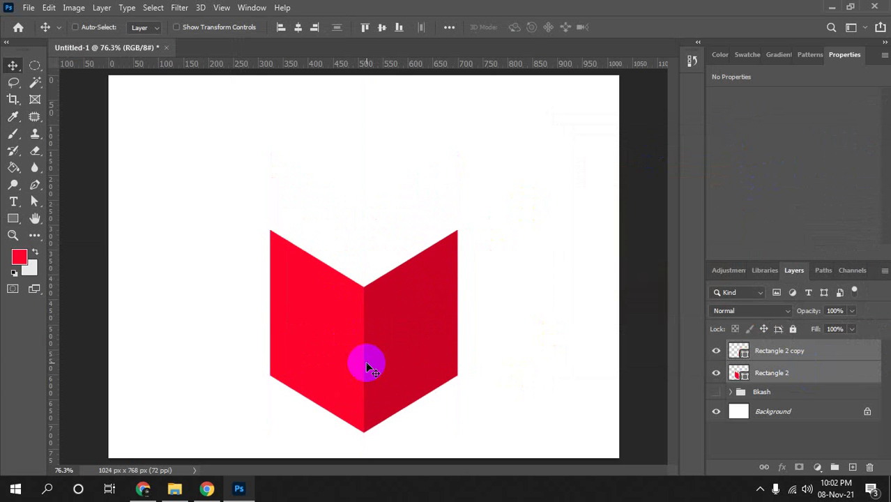
key("ctrl")
key("ctrl+minus")
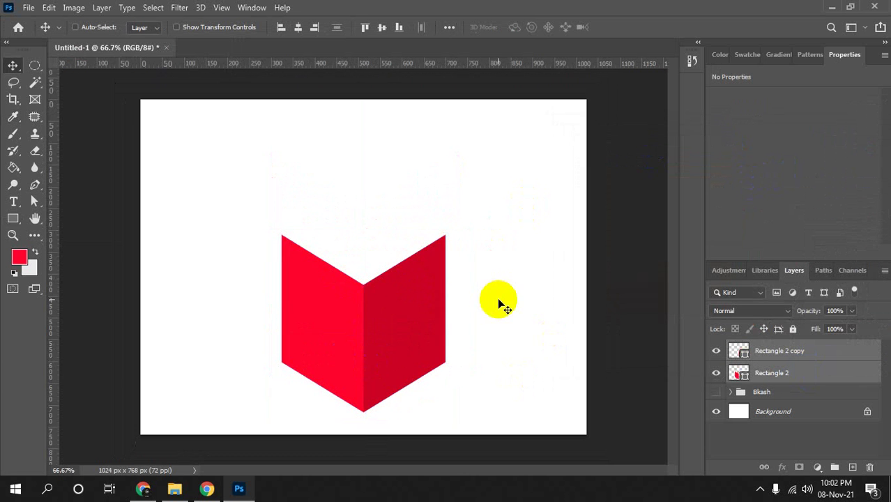
Duplicate Rectangle 2 copy upward as Rectangle 2 copy 2 above the right face.
left_click(802, 392)
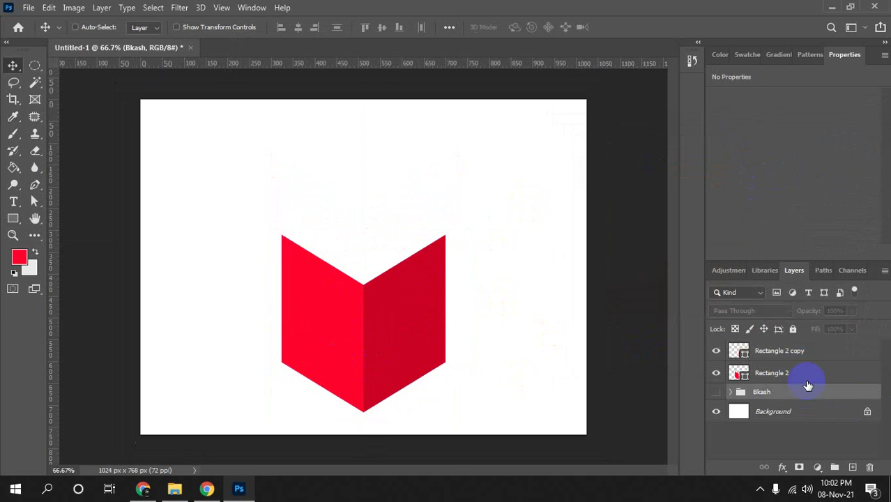
left_click(802, 351)
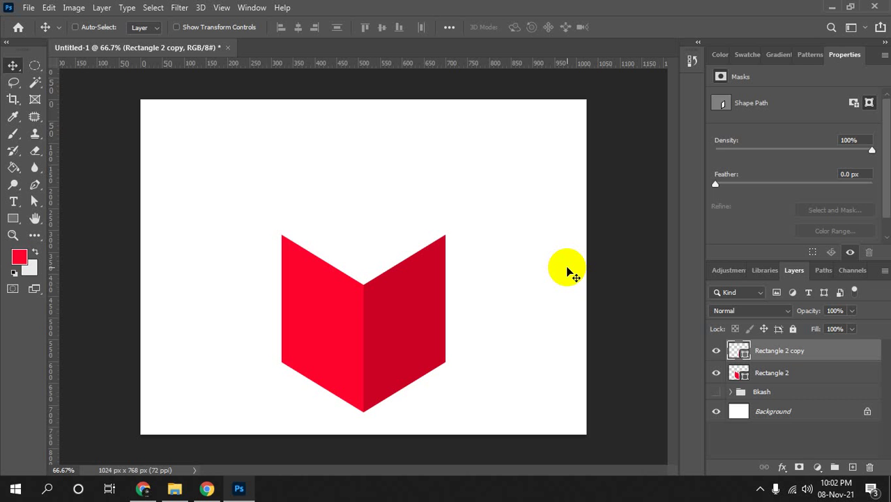
mouse_move(387, 362)
left_mouse_down()
mouse_move(392, 194)
mouse_move(387, 269)
left_mouse_up()
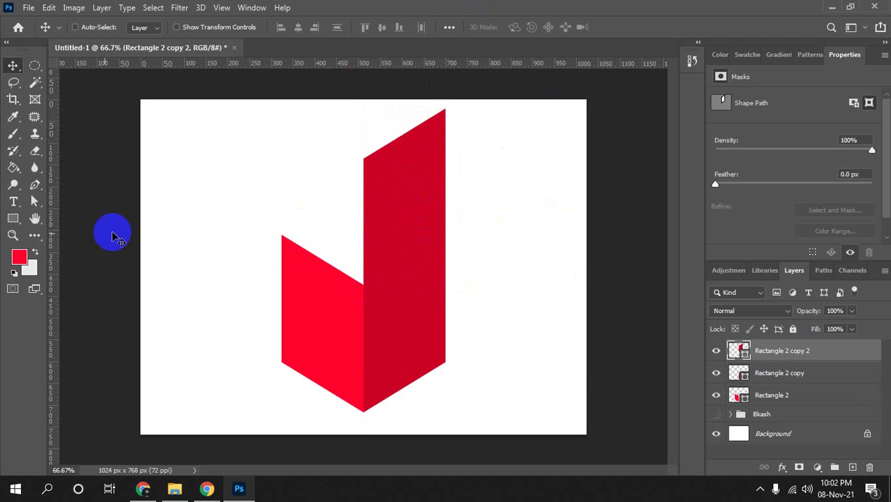
Darken the upright panel's fill to #b40421.
left_click(12, 218)
left_click(145, 28)
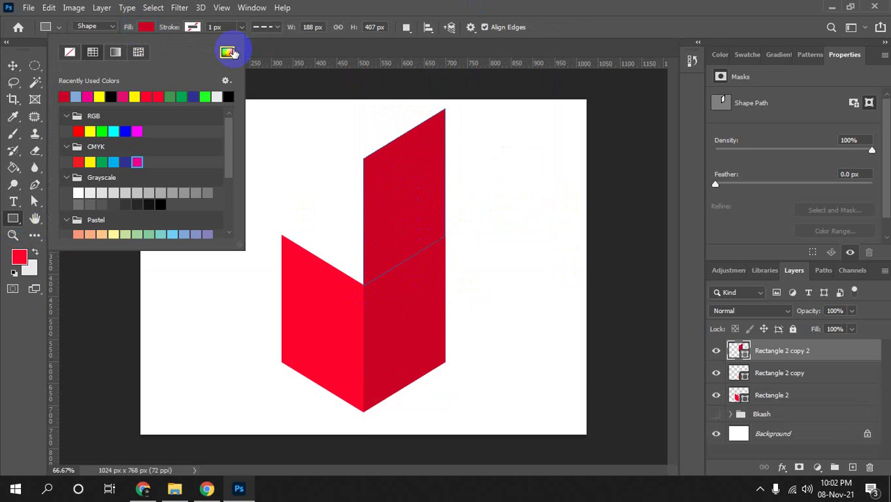
left_click(227, 52)
left_click_drag(710, 189, 708, 206)
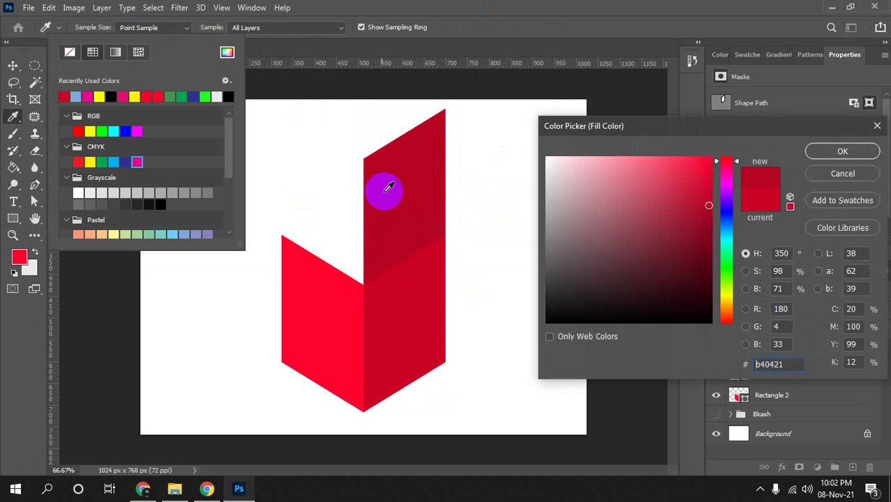
left_click(843, 151)
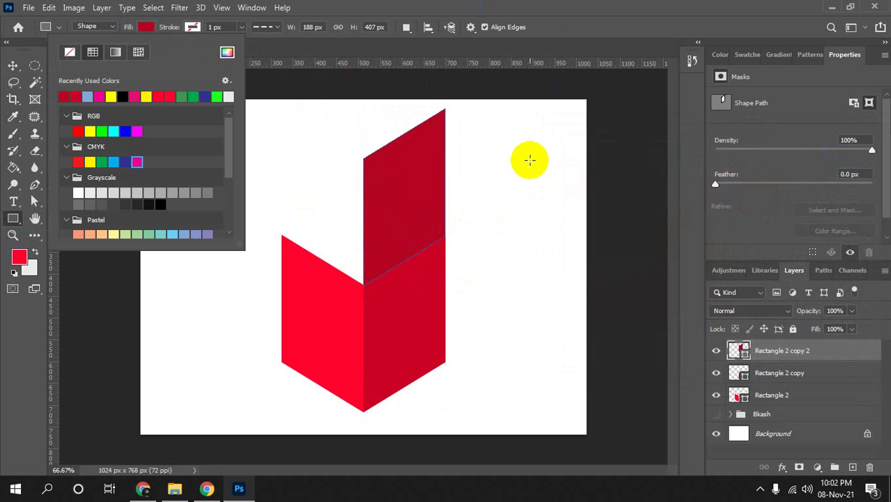
Pull the panel's top anchors down so it becomes the cube's top face.
key("a")
left_click_drag(506, 197, 274, 98)
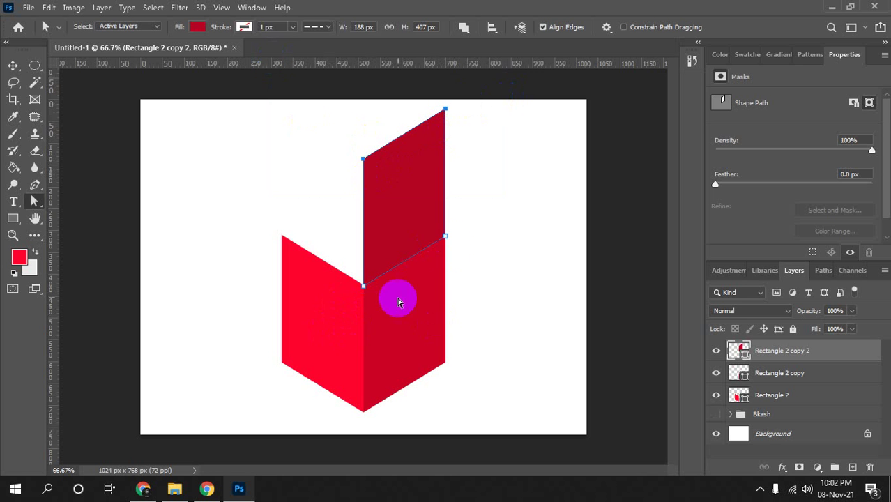
left_click_drag(341, 311, 460, 236)
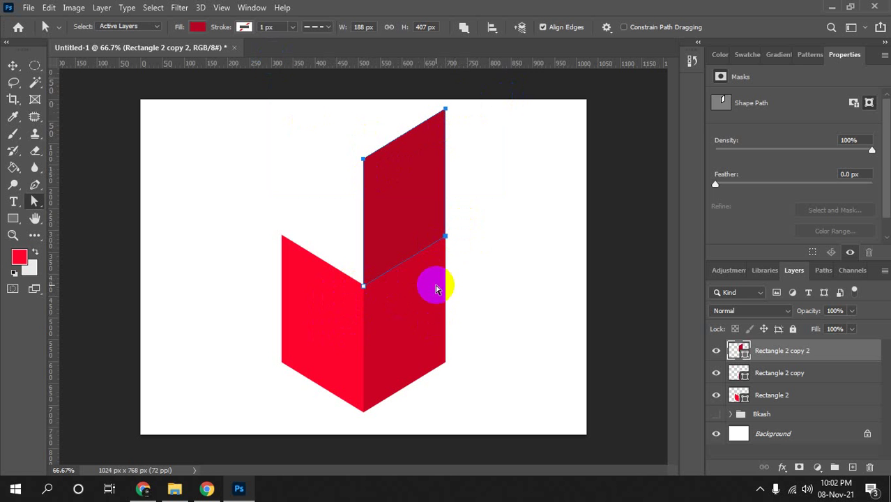
left_click(369, 165)
left_click_drag(364, 162, 287, 238)
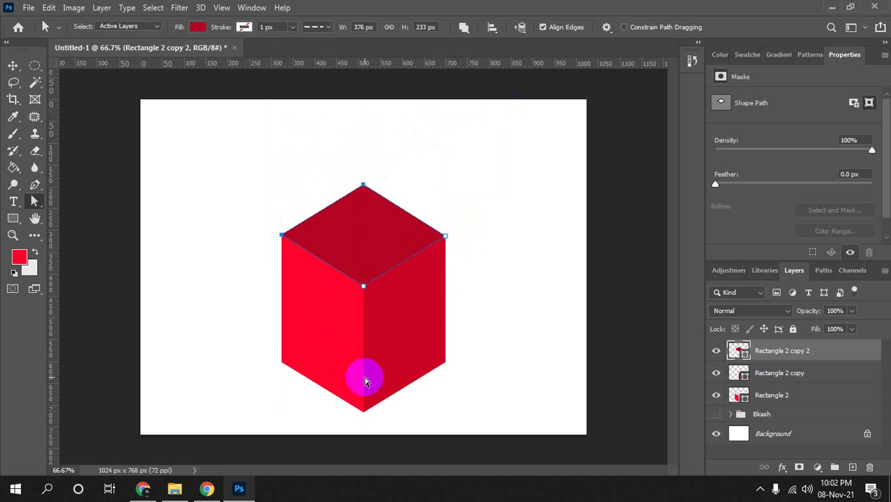
Select all three cube face layers and move them slightly up.
key("v")
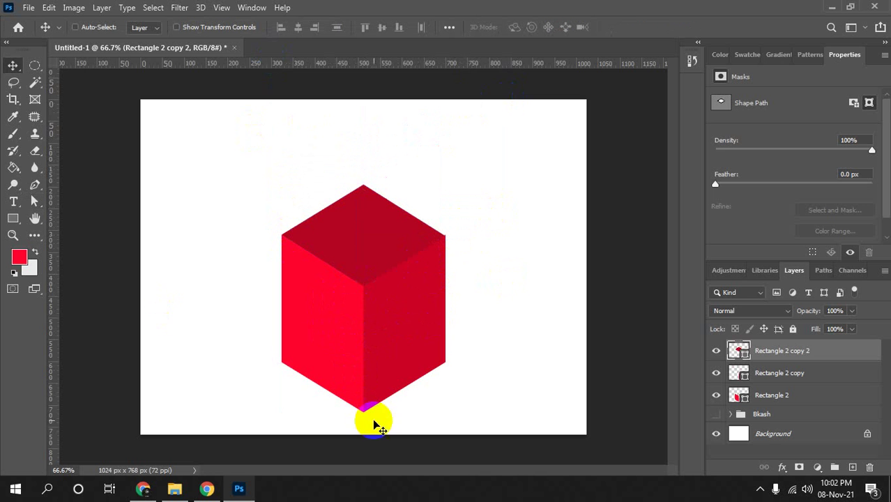
left_click(425, 228)
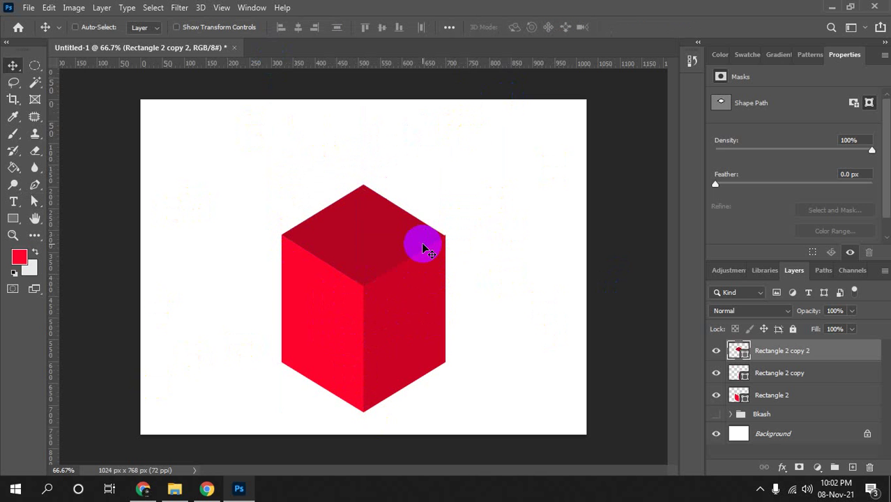
left_click(770, 395, "shift")
left_click_drag(415, 377, 416, 310)
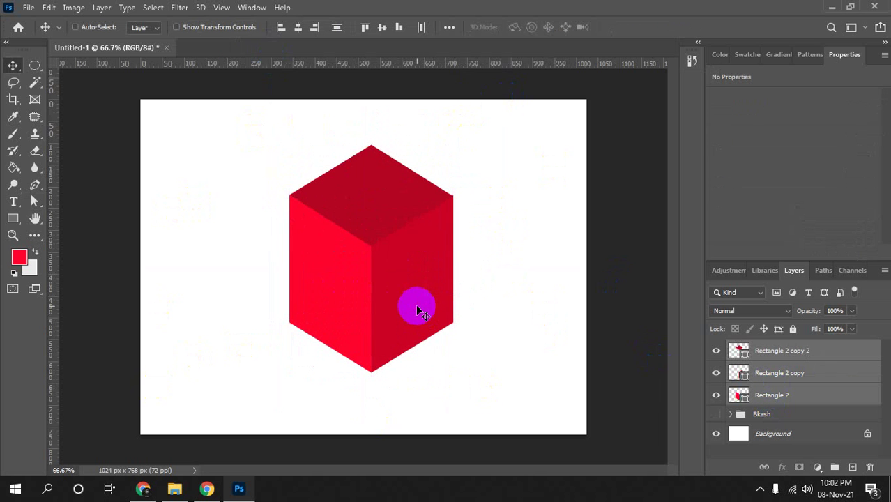
Move the cube left and Alt-drag a copy of its top face out to the right.
left_click_drag(417, 311, 382, 332)
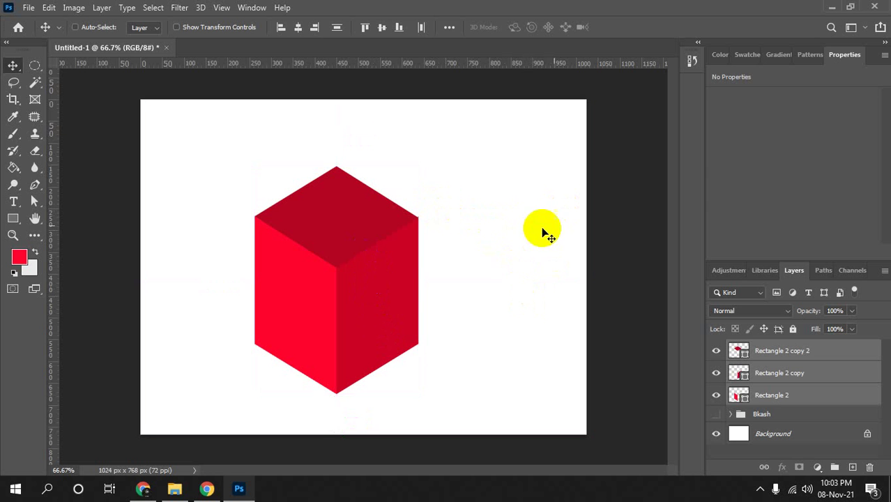
left_click(633, 412, "ctrl")
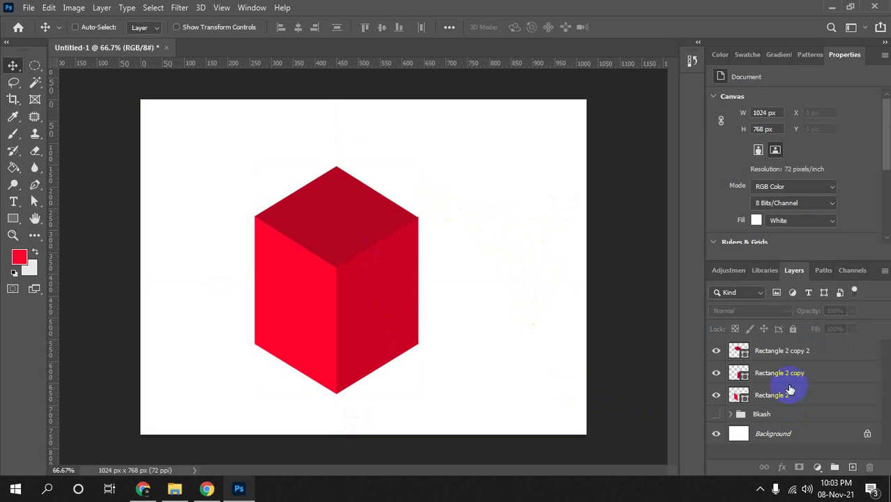
left_click(781, 350)
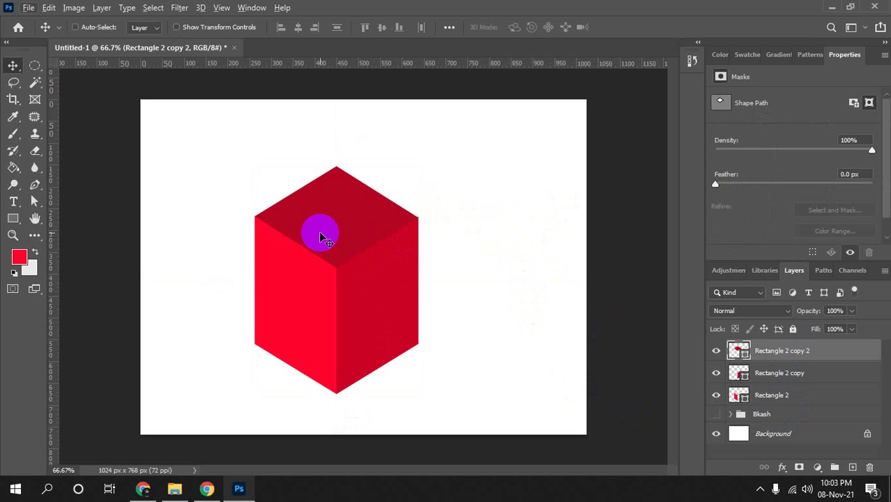
mouse_move(320, 235)
left_mouse_down()
mouse_move(489, 209)
mouse_move(488, 189)
left_mouse_up()
Fill the copied rhombus with deeper red #7d071b.
left_click(12, 218)
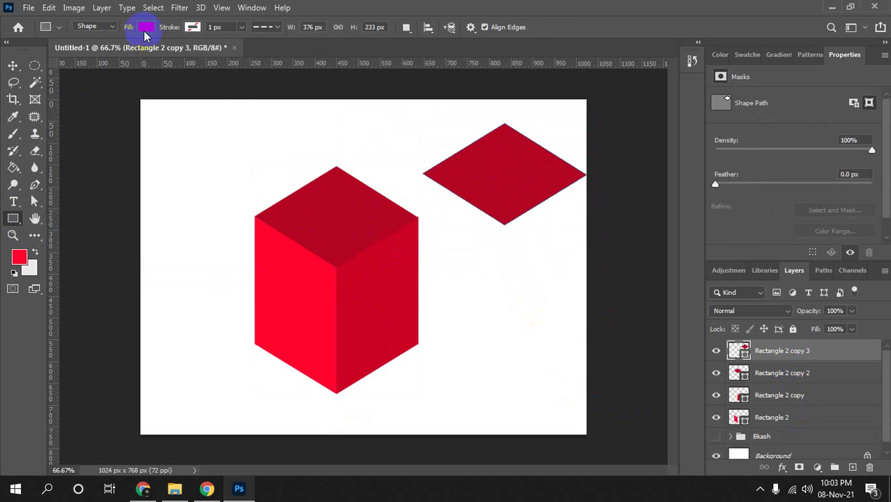
left_click(145, 34)
left_click(226, 53)
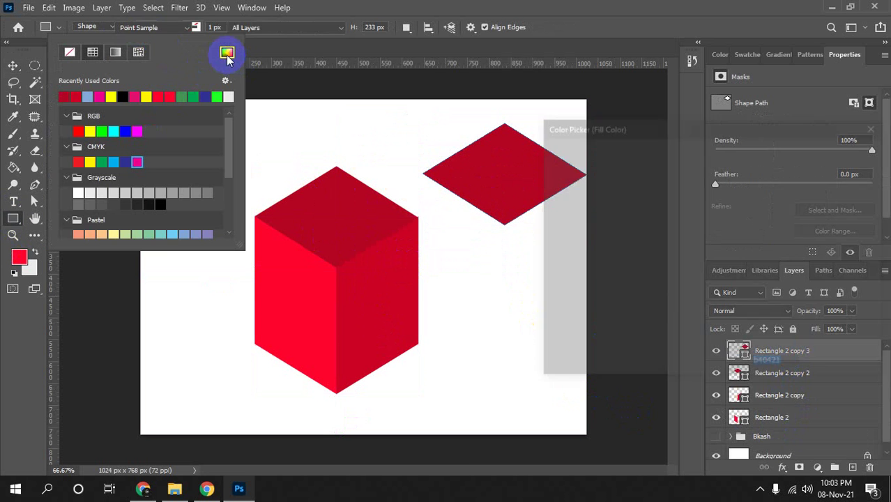
left_click_drag(706, 207, 702, 241)
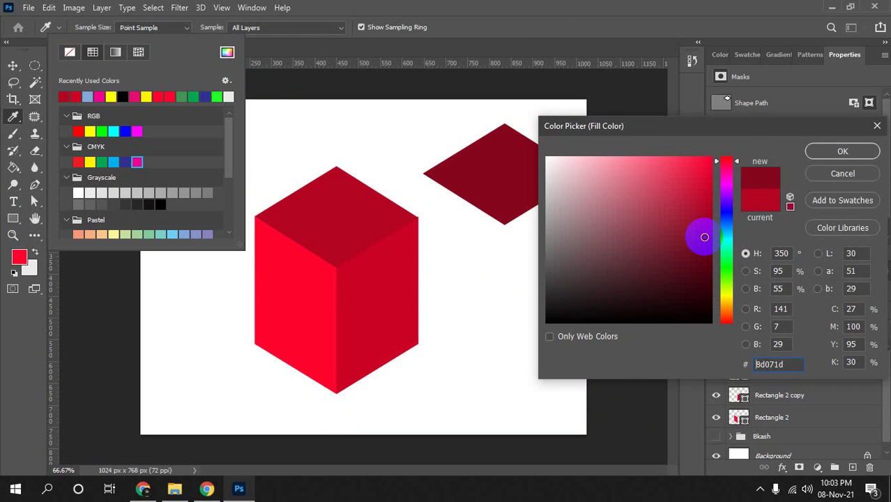
left_click(811, 154)
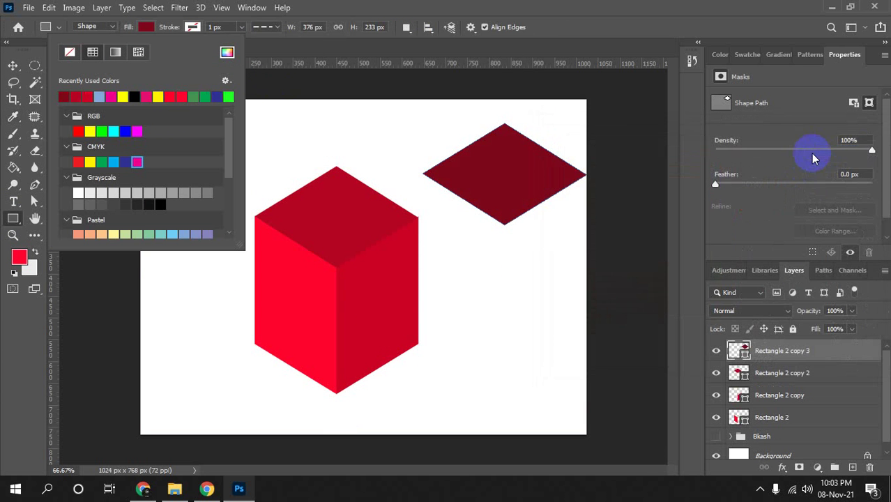
left_click(454, 175)
Drag the rhombus's left anchor onto its bottom anchor and move the triangle onto the cube's top.
key("a")
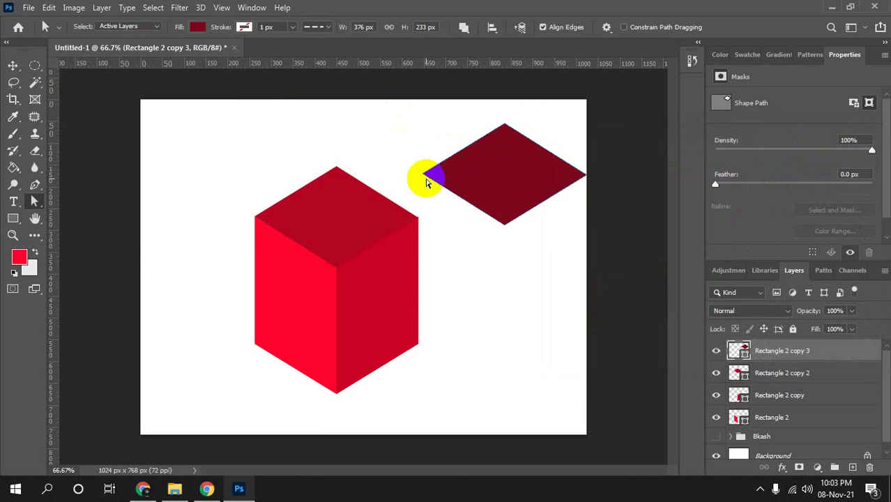
left_click_drag(425, 177, 511, 178)
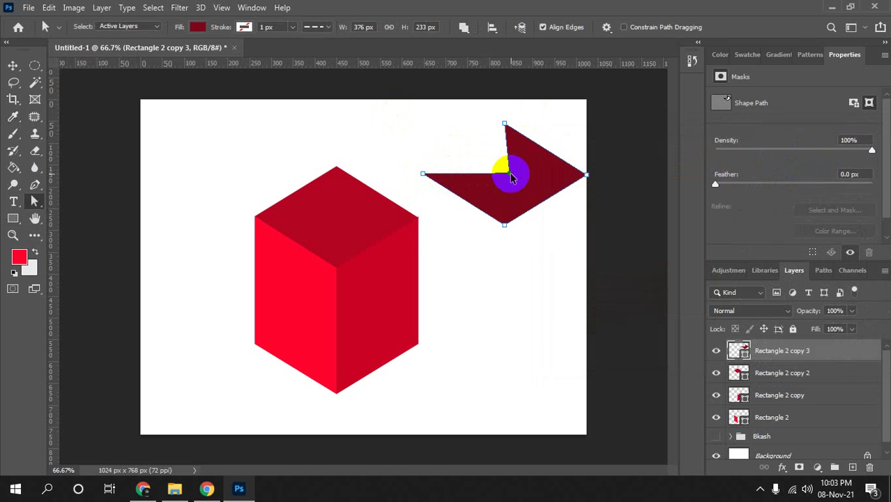
key("ctrl+z")
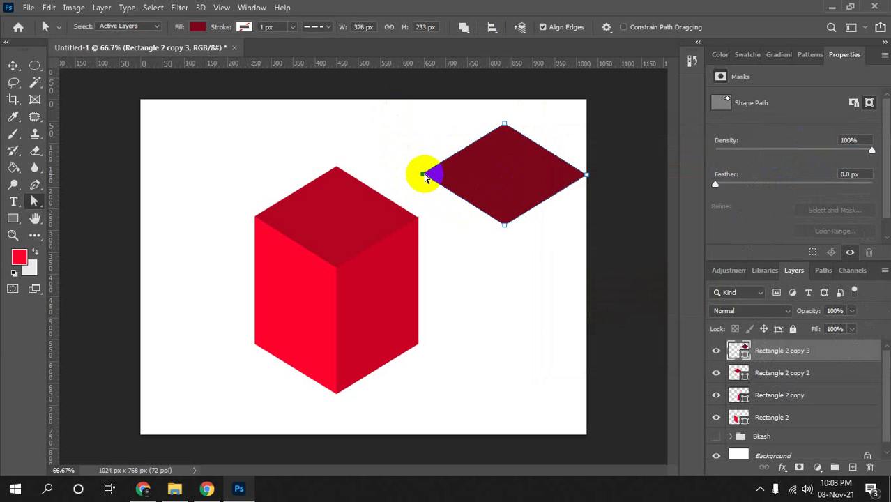
left_click_drag(425, 177, 507, 224)
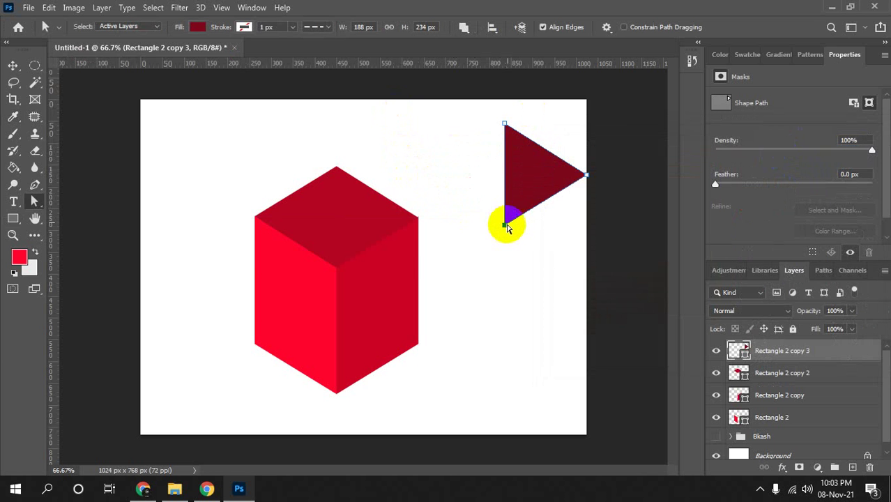
key("v")
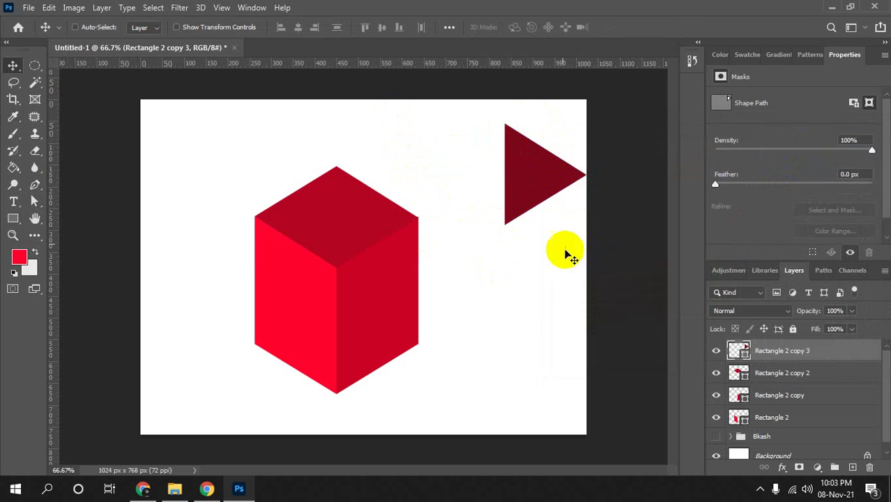
left_click_drag(537, 178, 371, 222)
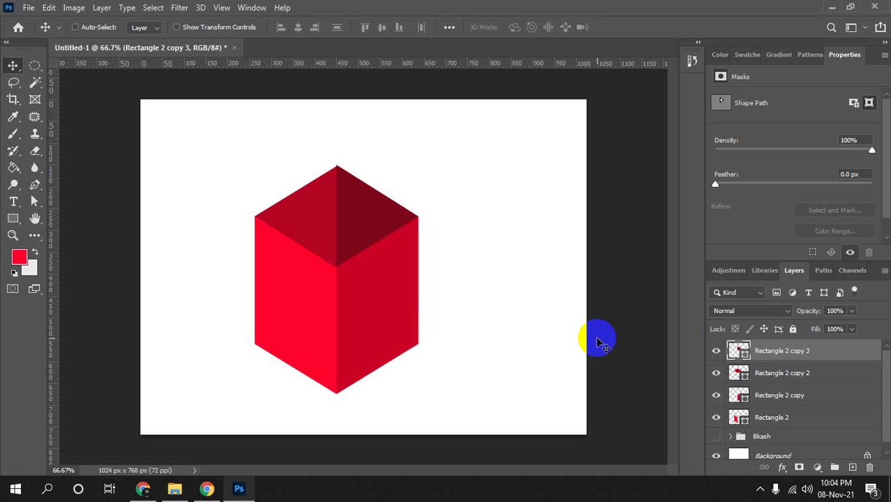
Select the Rectangle 2 face layer with the Move tool.
left_click(317, 338, "ctrl")
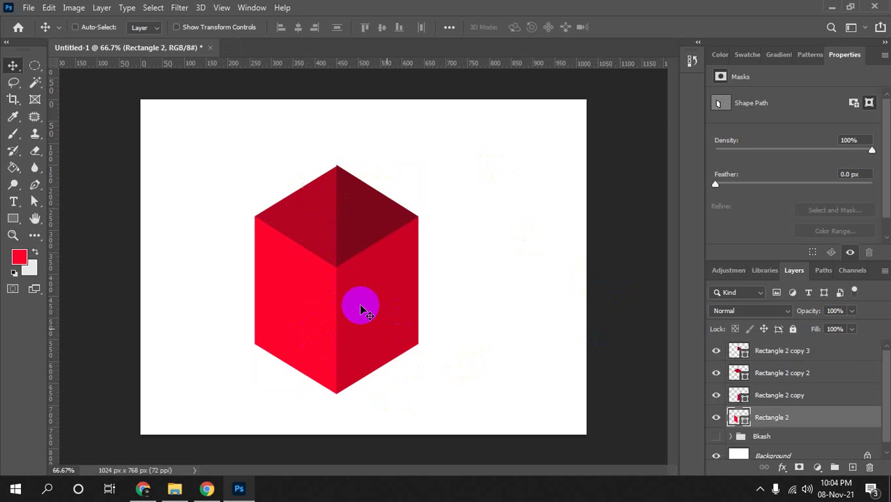
Duplicate the right face above the cube and reshape its anchors into an open left flap.
left_click(382, 332, "ctrl")
left_click_drag(383, 332, 296, 120)
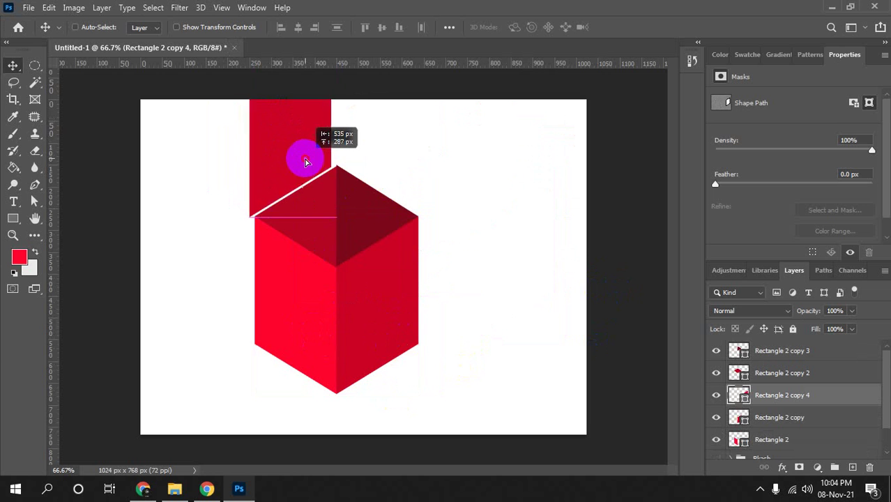
left_click_drag(295, 120, 365, 181)
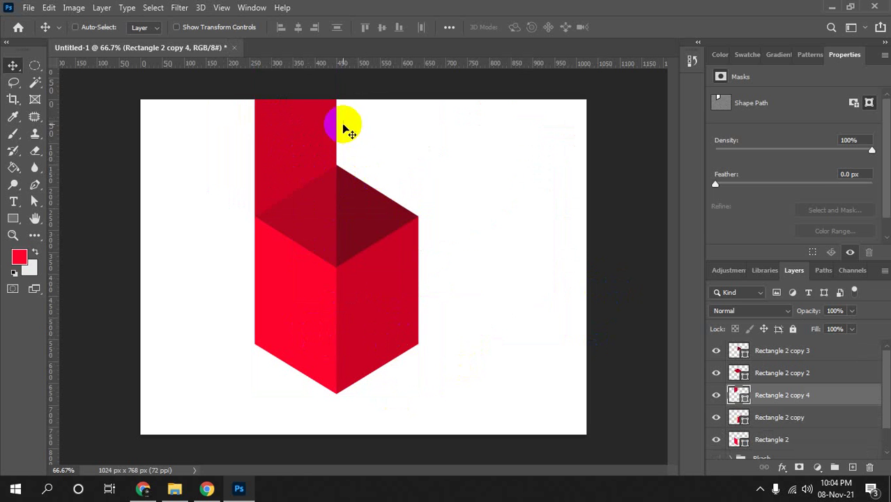
key("a")
left_click_drag(384, 120, 208, 21)
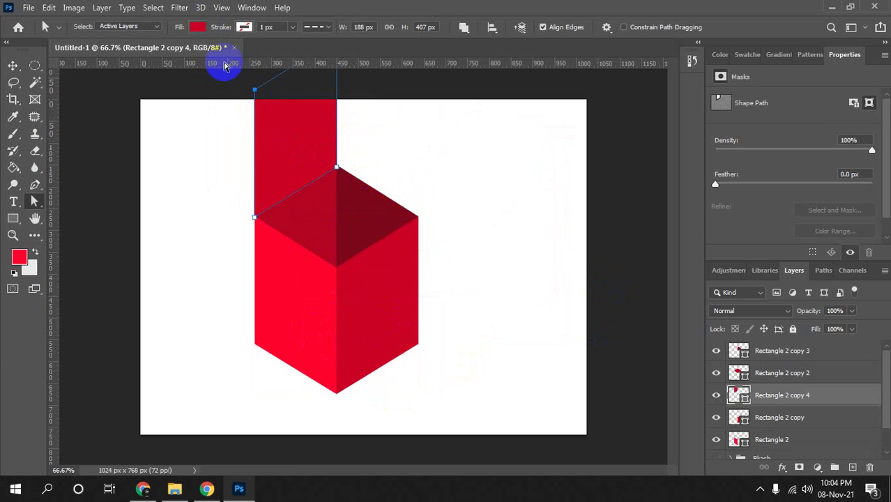
mouse_move(254, 89)
left_mouse_down()
mouse_move(203, 149)
mouse_move(179, 154)
left_mouse_up()
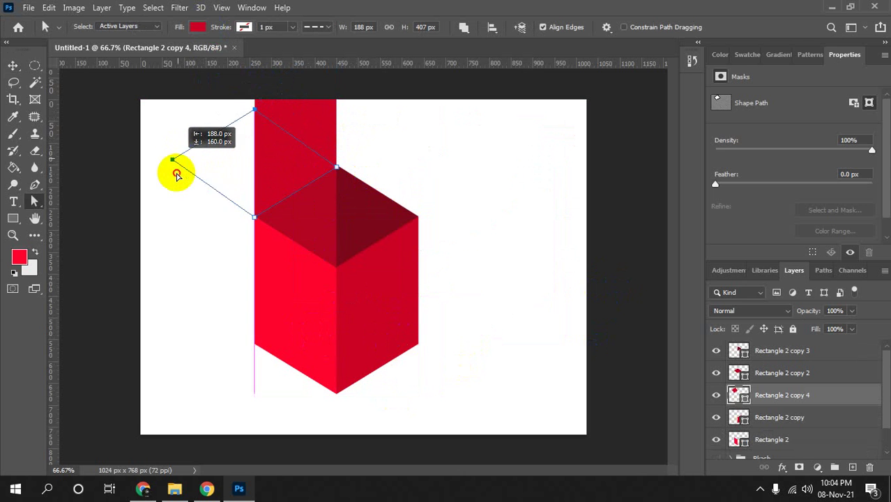
left_click_drag(179, 154, 172, 204)
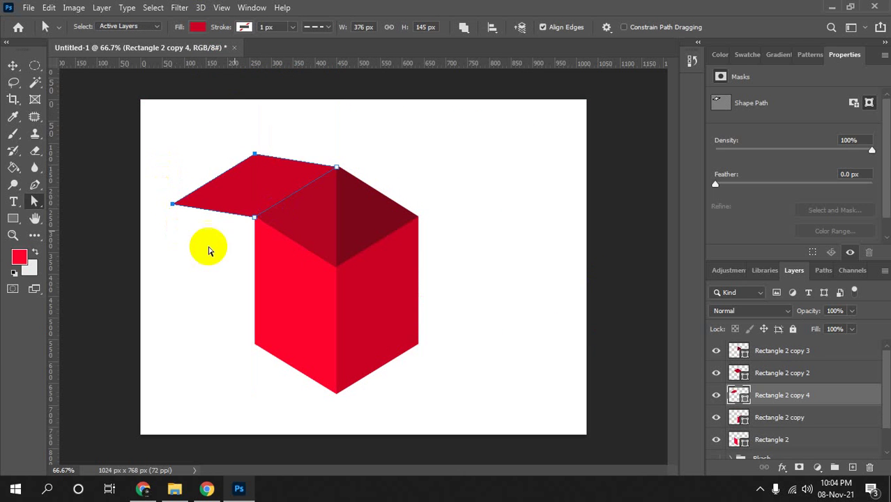
Fill the flap with deep dark red #88041a.
left_click(197, 26)
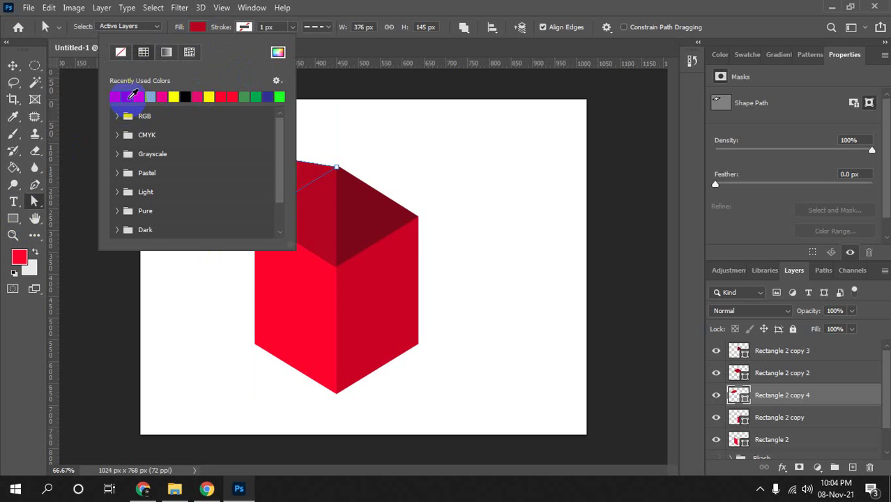
left_click(278, 52)
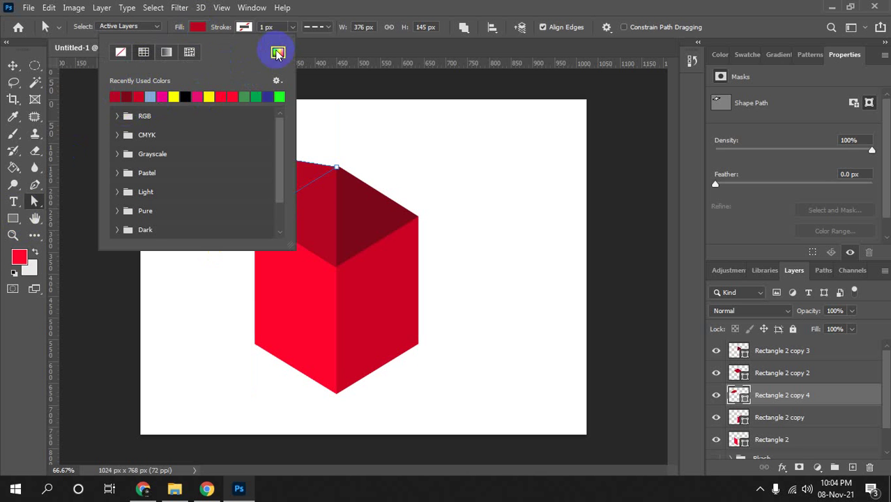
left_click_drag(698, 215, 707, 236)
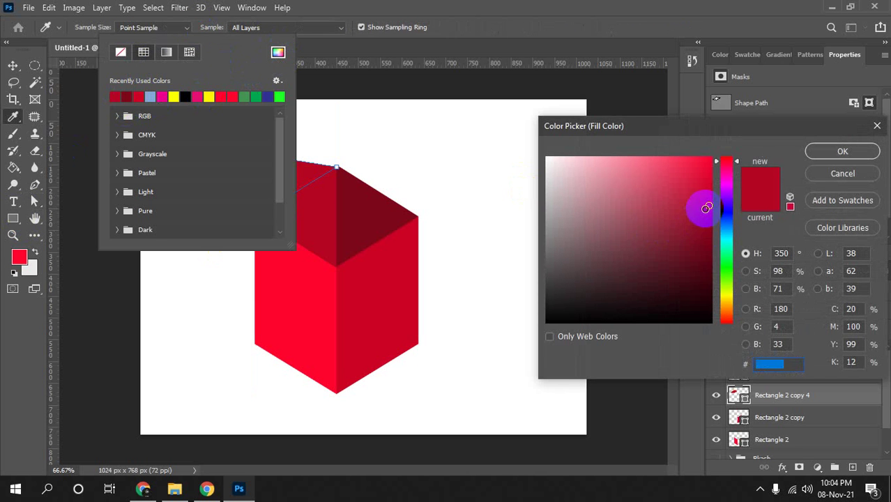
left_click(823, 152)
left_click(470, 171)
key("v")
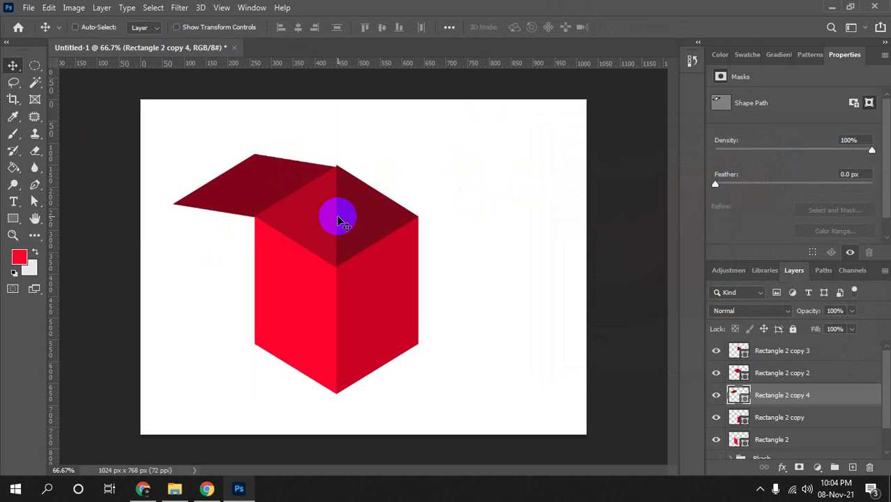
Select the box's right top face with Path Selection, then clear the path outline.
left_click(369, 220, "ctrl")
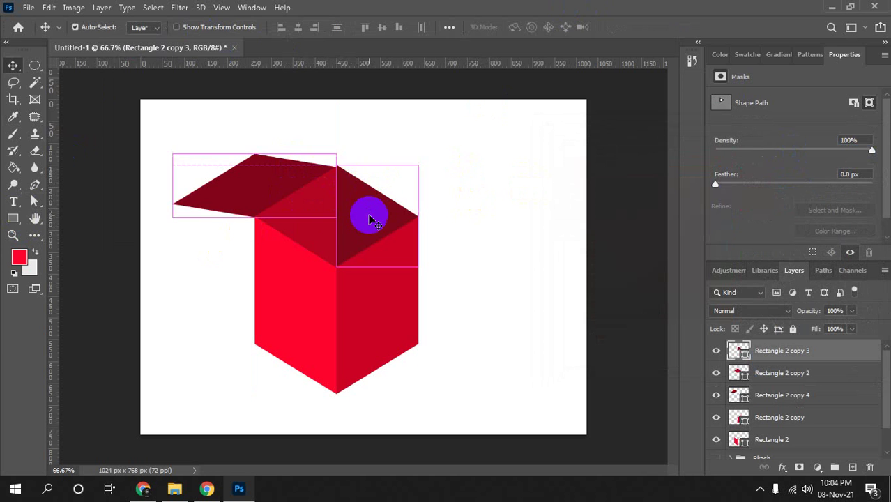
key("a")
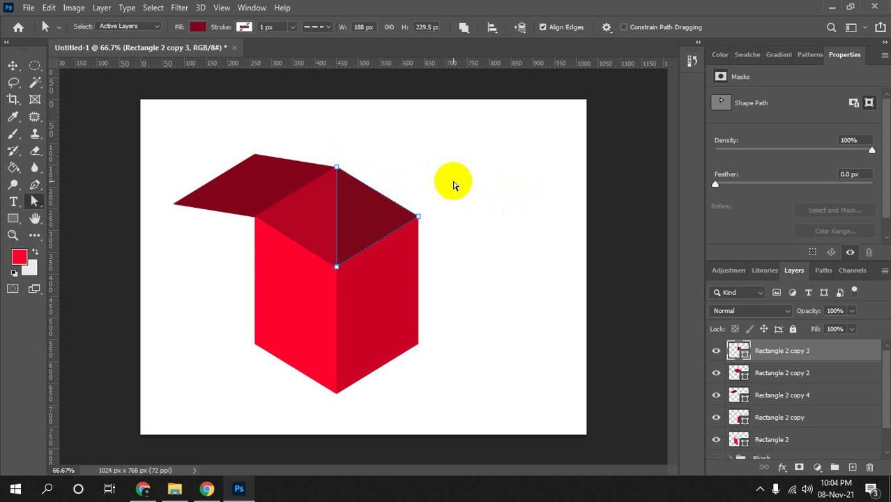
left_click(421, 187)
key("v")
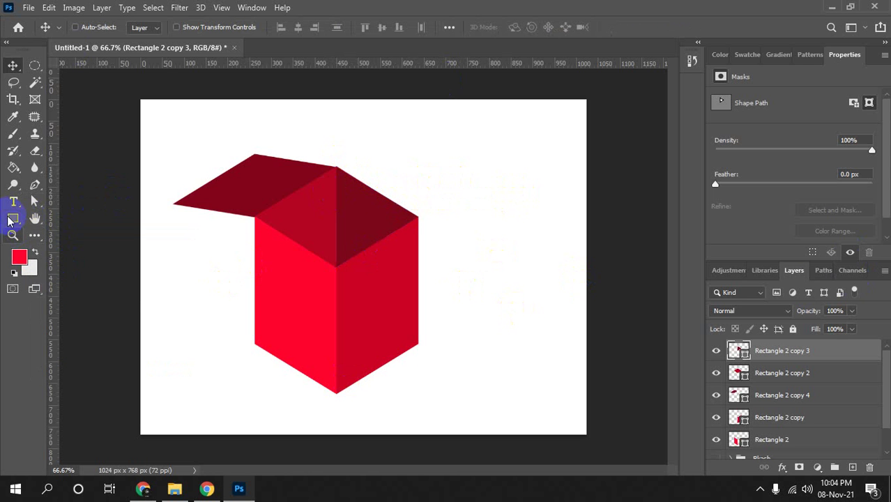
Switch to the Ellipse Tool and preview a muted mauve fill, then cancel it.
left_click(10, 220)
left_click(67, 243)
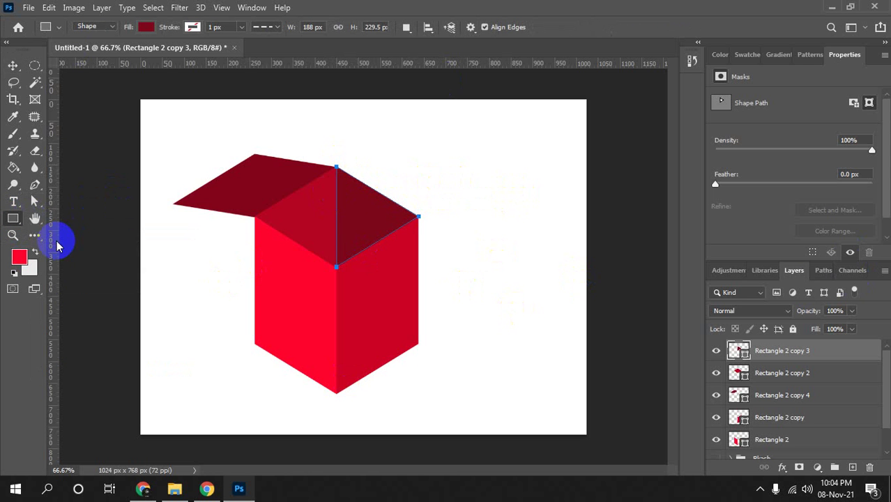
left_click(146, 28)
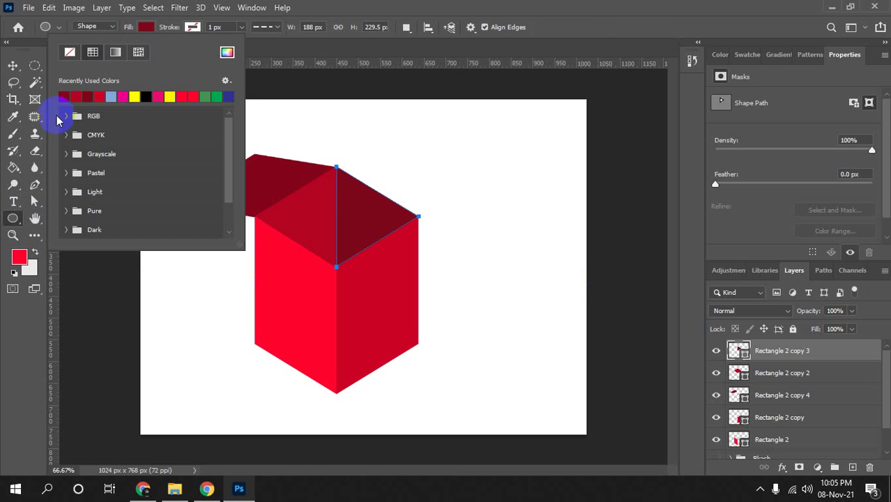
left_click(225, 56)
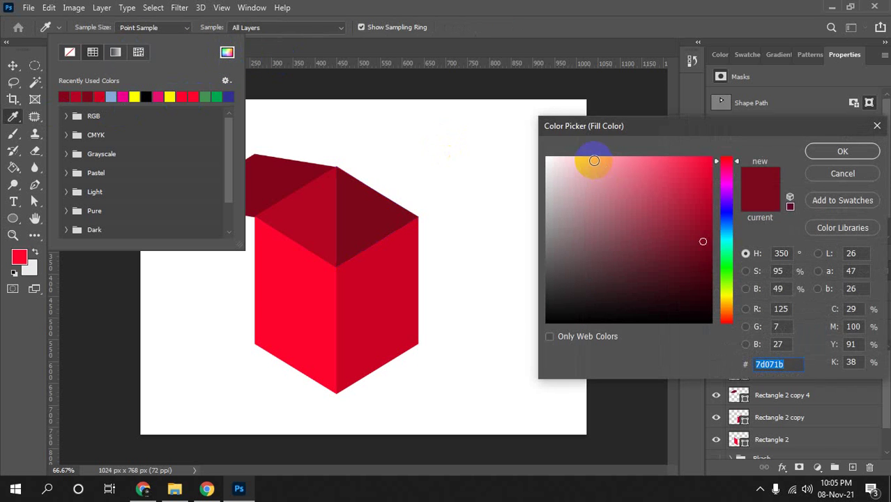
left_click(608, 241)
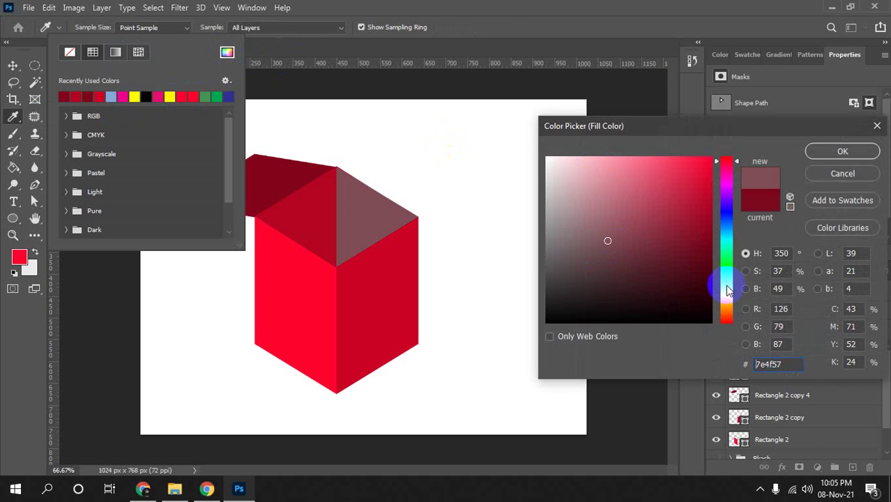
left_click(842, 174)
Draw a roughly 301 × 302 px circle to the right of the box.
left_click(528, 5)
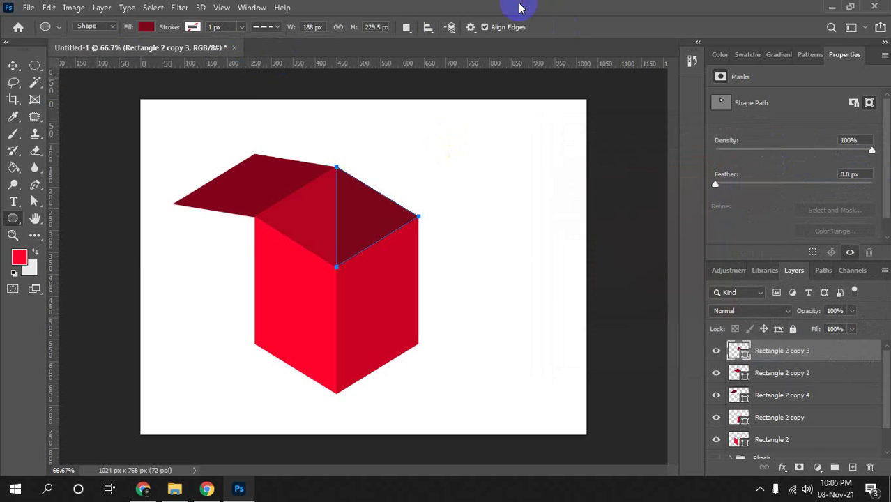
left_click_drag(444, 173, 578, 304)
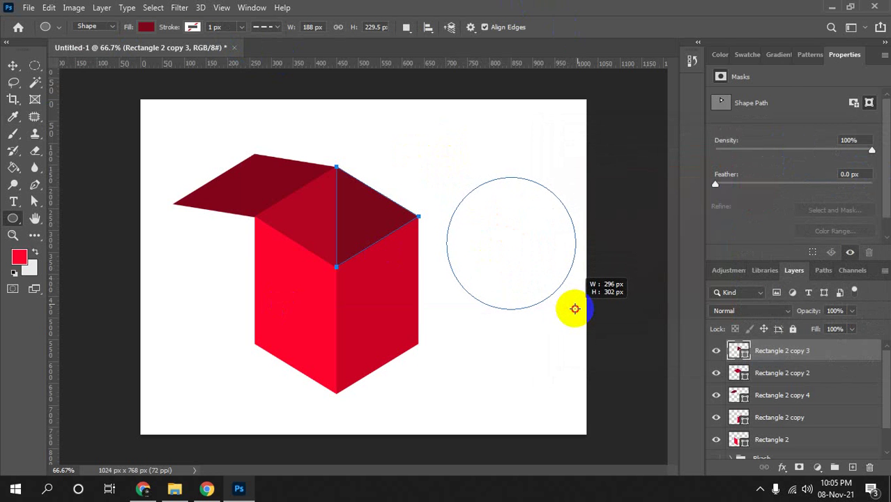
left_click_drag(577, 304, 576, 308)
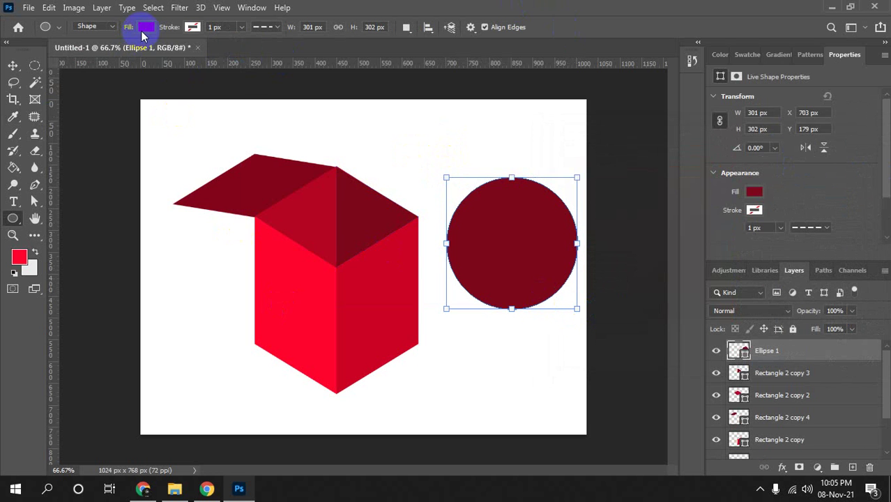
Fill the circle light orange from the Light swatch group.
left_click(145, 27)
scroll(94, 197, "down", 1)
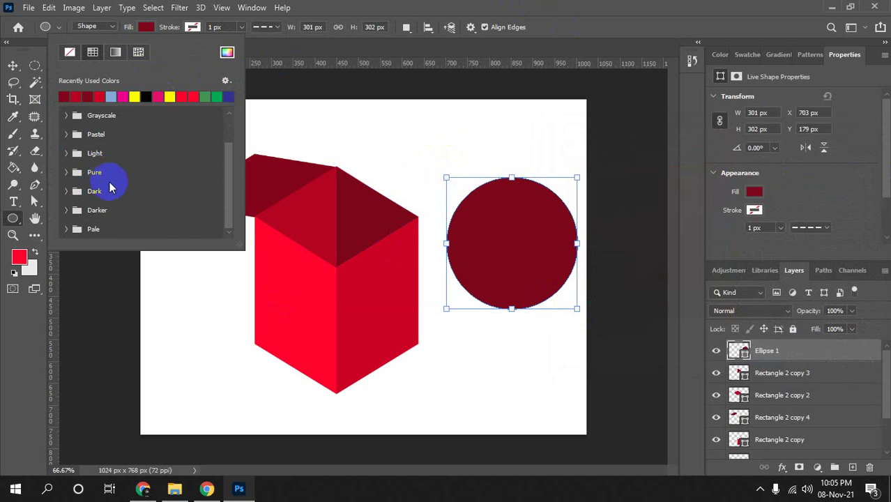
left_click(72, 231)
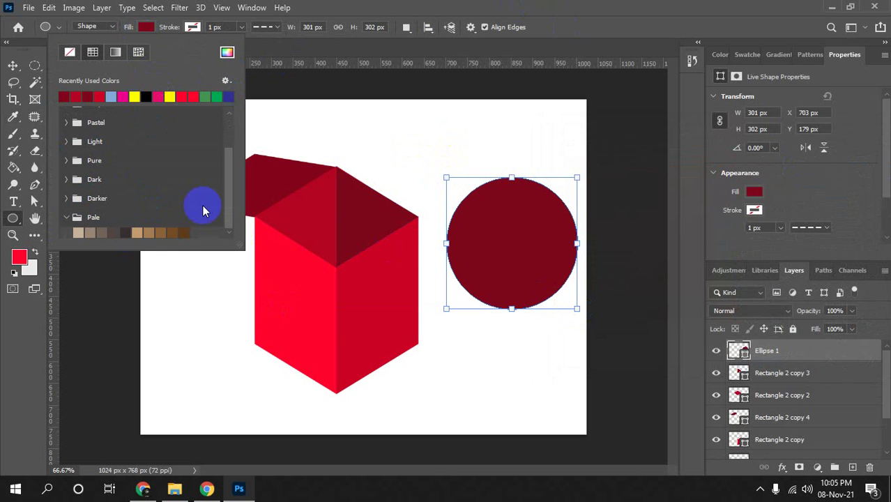
left_click(139, 233)
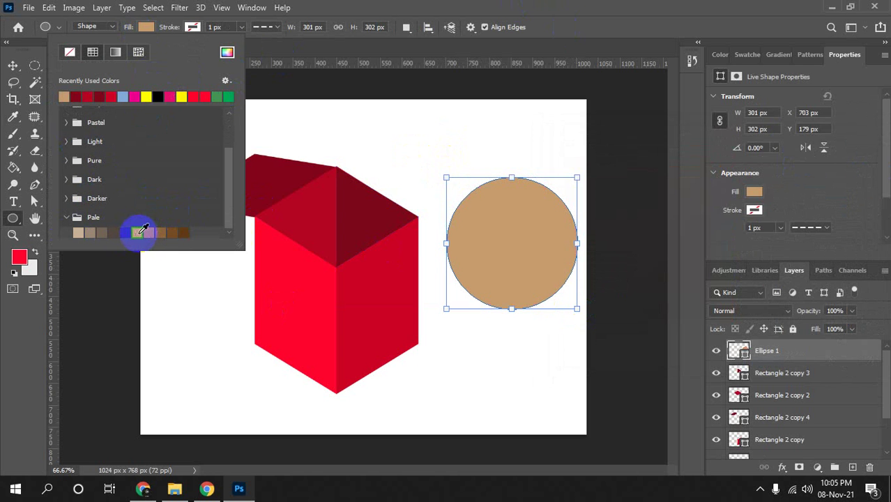
left_click(66, 217)
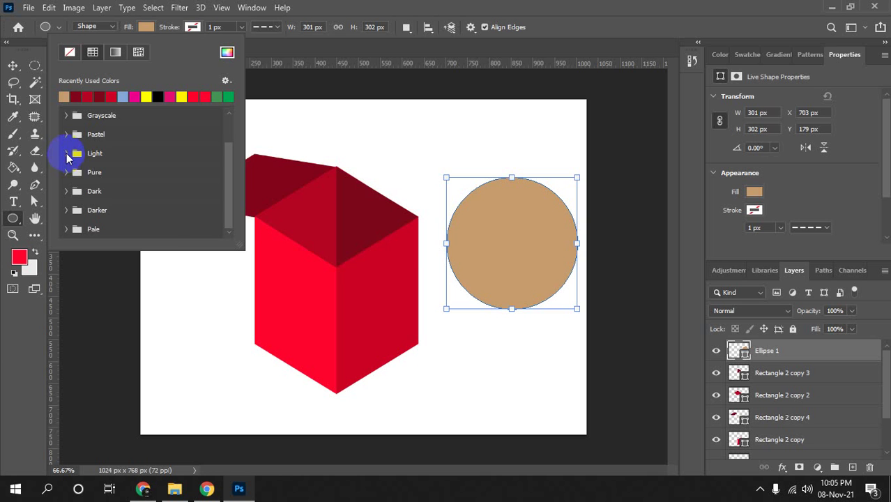
left_click(66, 153)
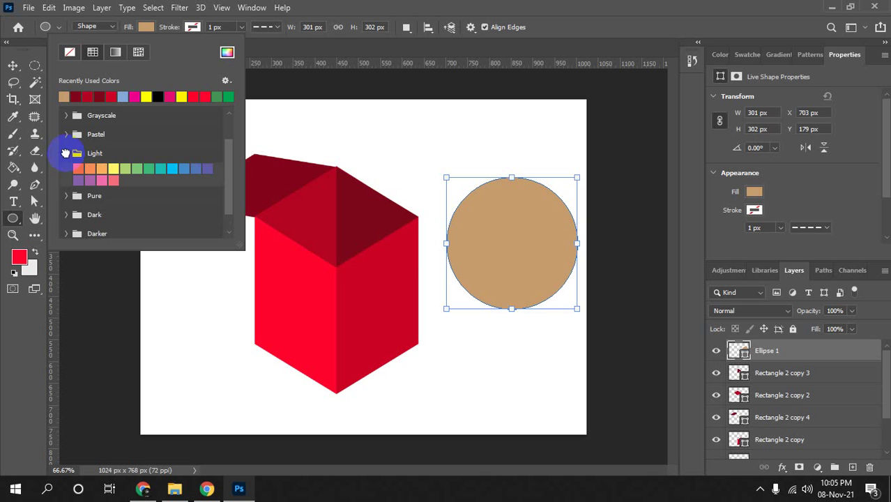
left_click(109, 169)
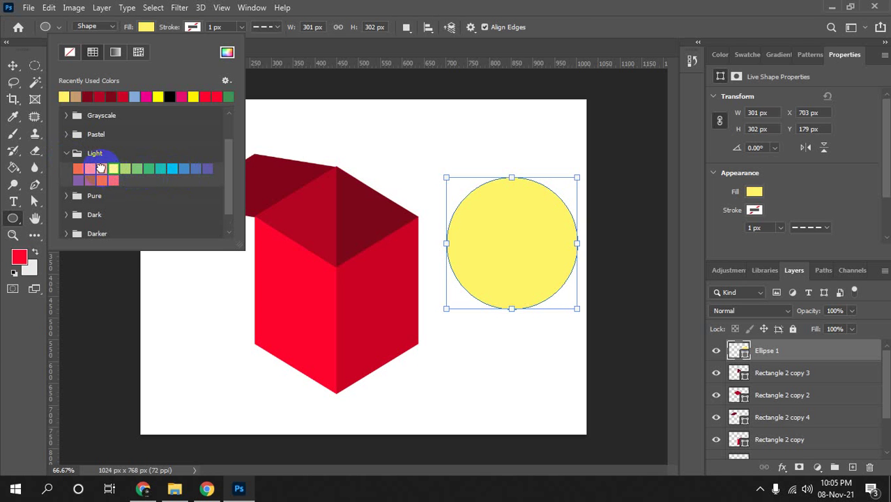
left_click(101, 169)
left_click(464, 76)
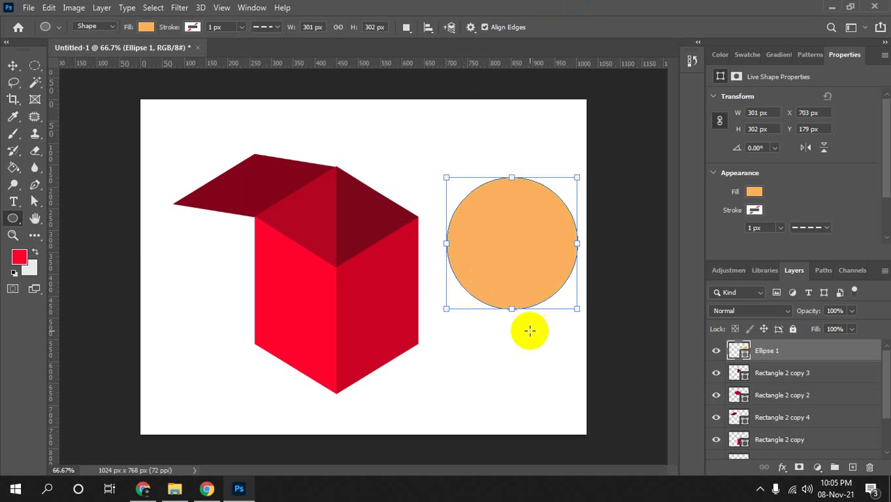
Stretch the circle's bottom anchor down into an egg and shift it left.
key("a")
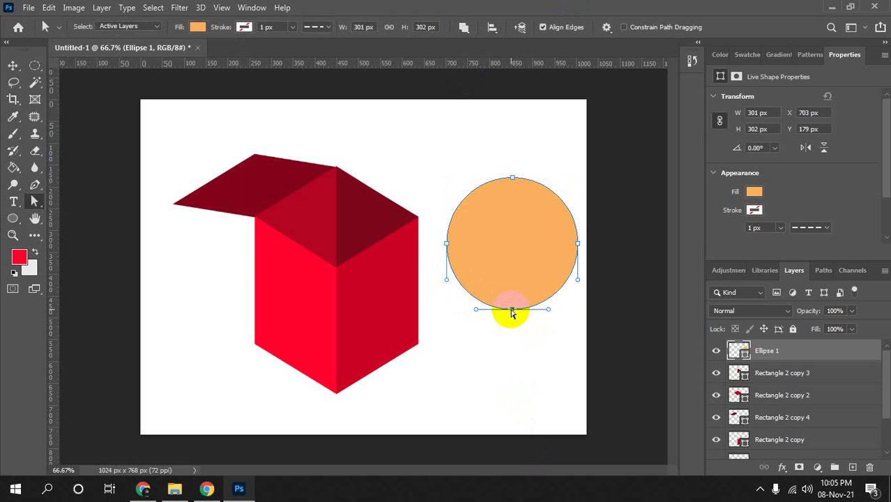
left_click_drag(512, 313, 517, 361)
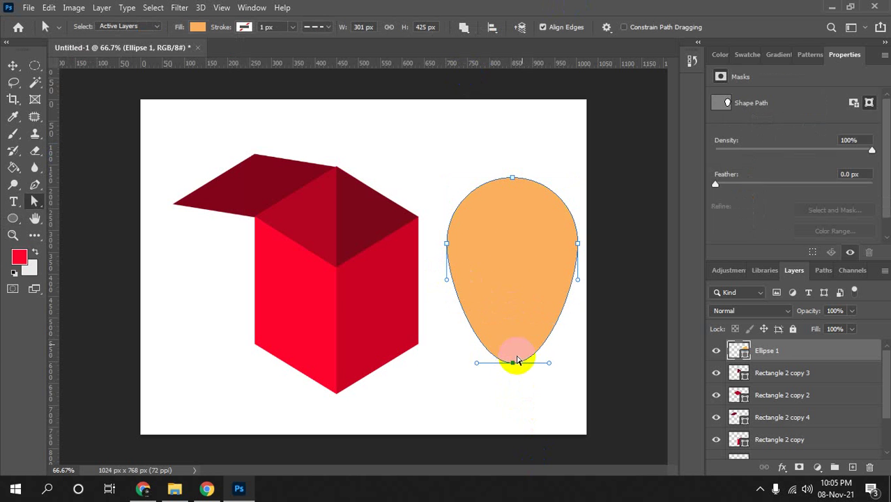
key("v")
left_click_drag(519, 286, 491, 284)
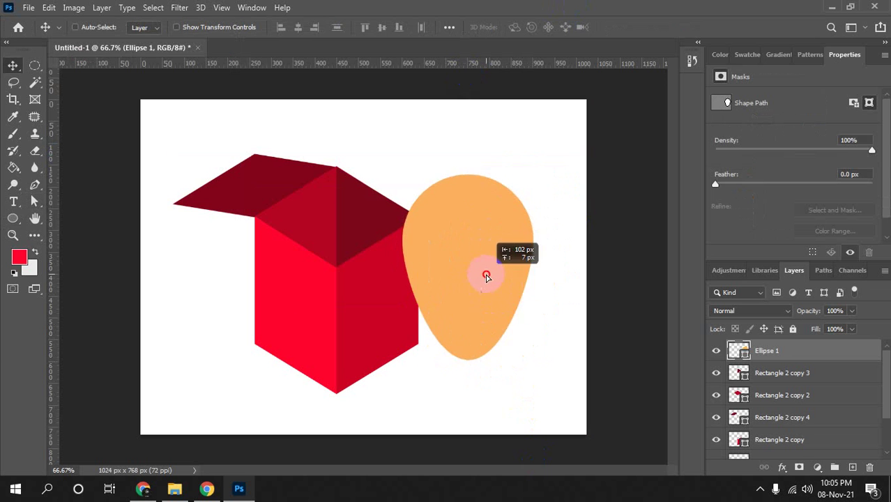
Scale the egg to 72.91%, rotate it to about -161°, and place it over the box.
key("ctrl+t")
left_click_drag(542, 360, 432, 201)
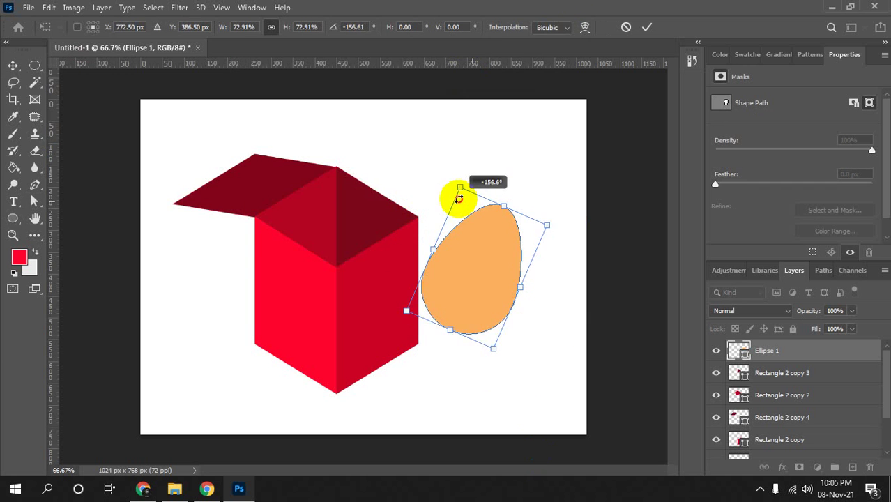
left_click_drag(432, 200, 453, 198)
left_click_drag(449, 242, 336, 270)
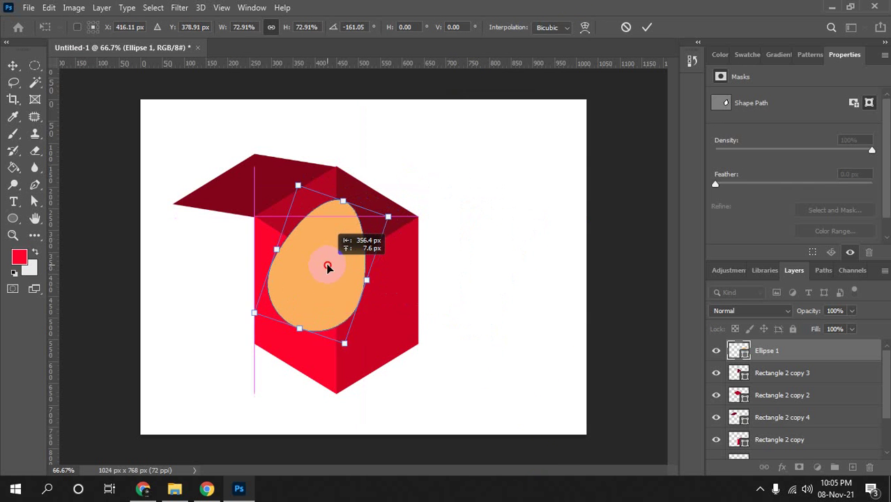
key("Return")
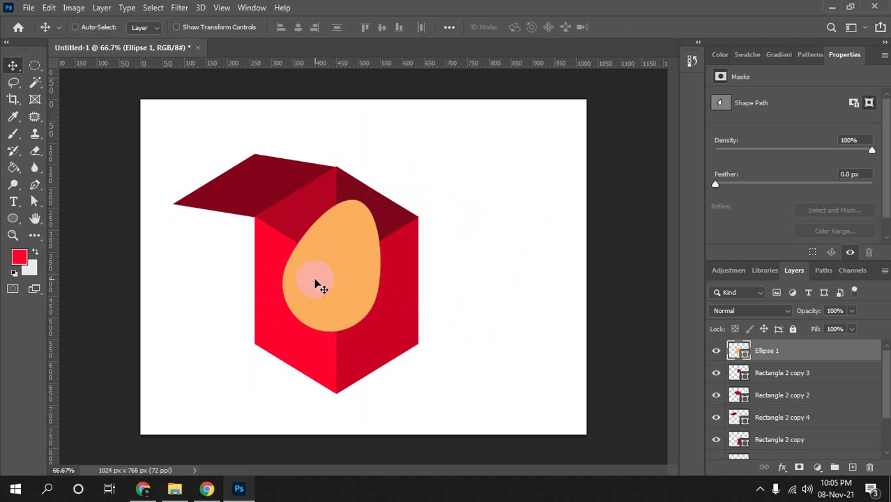
mouse_move(887, 405)
left_mouse_down()
mouse_move(885, 454)
mouse_move(886, 366)
left_mouse_up()
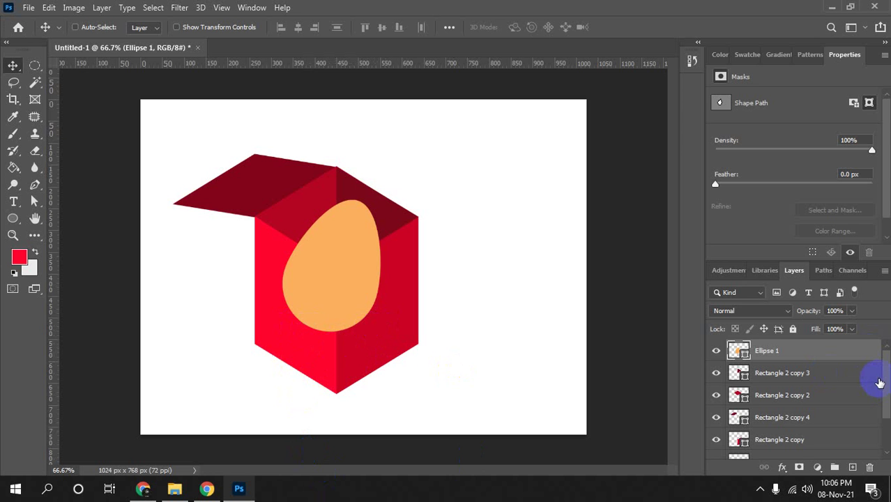
Bring the box's left and right front faces above the egg in the layer stack.
scroll(884, 383, "down", 3)
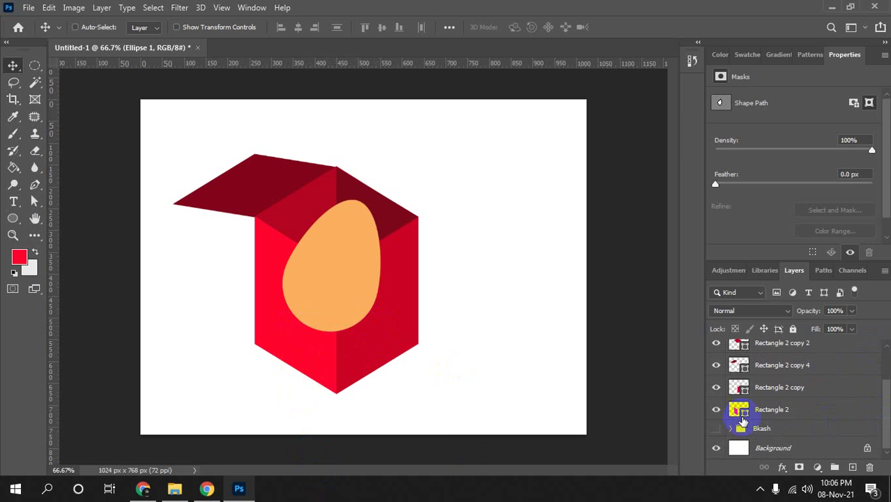
left_click(717, 388)
left_click(716, 409)
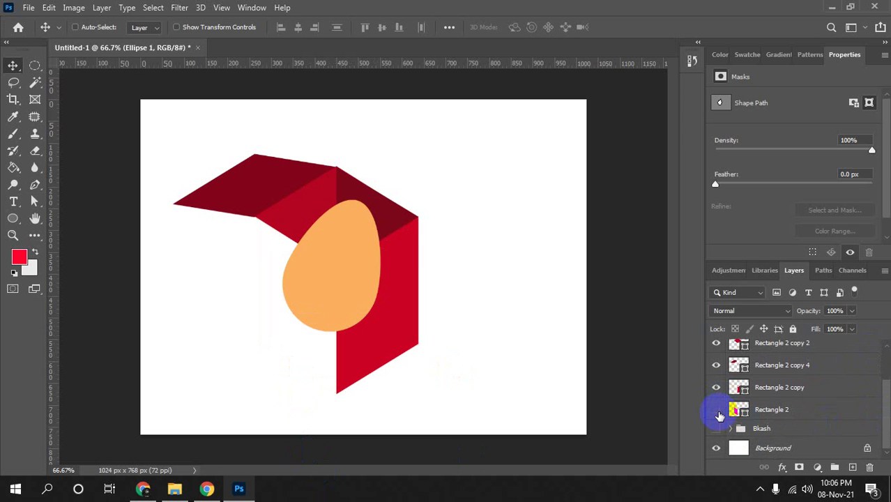
left_click(718, 411)
left_click(767, 409)
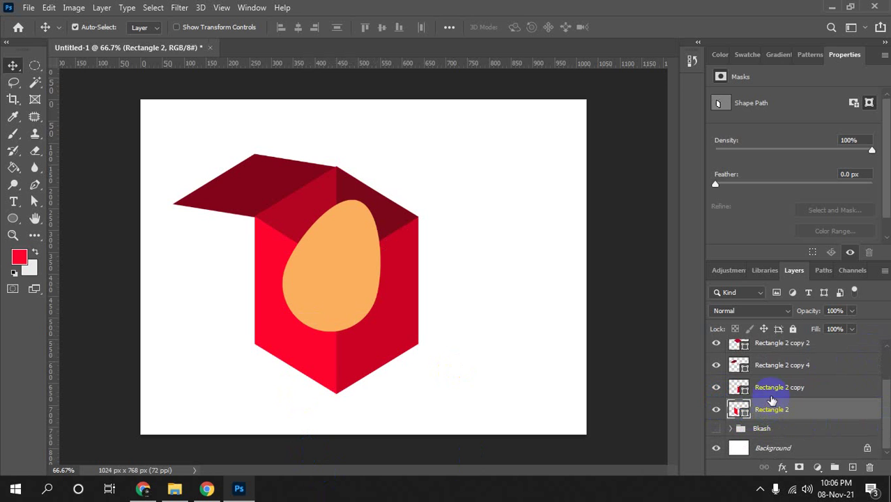
left_click(772, 391, "shift")
mouse_move(781, 392)
left_mouse_down()
mouse_move(779, 339)
mouse_move(785, 416)
left_mouse_up()
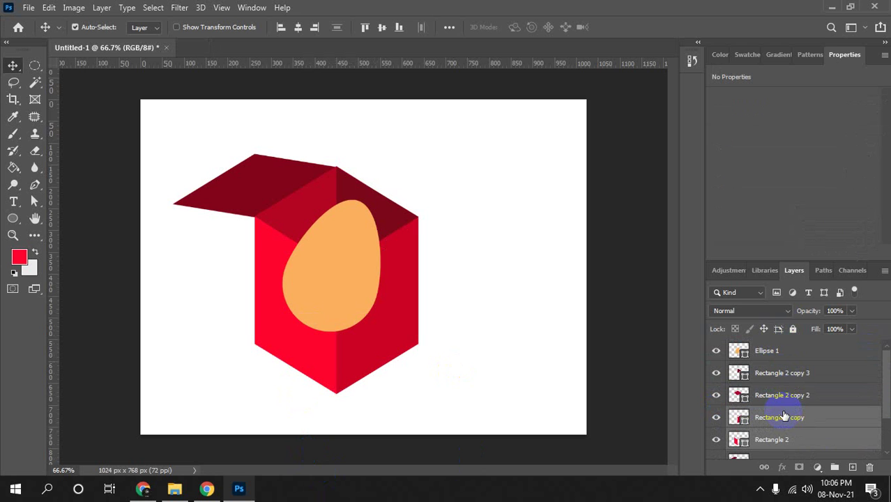
key("ctrl")
key("ctrl+shift+bracketright")
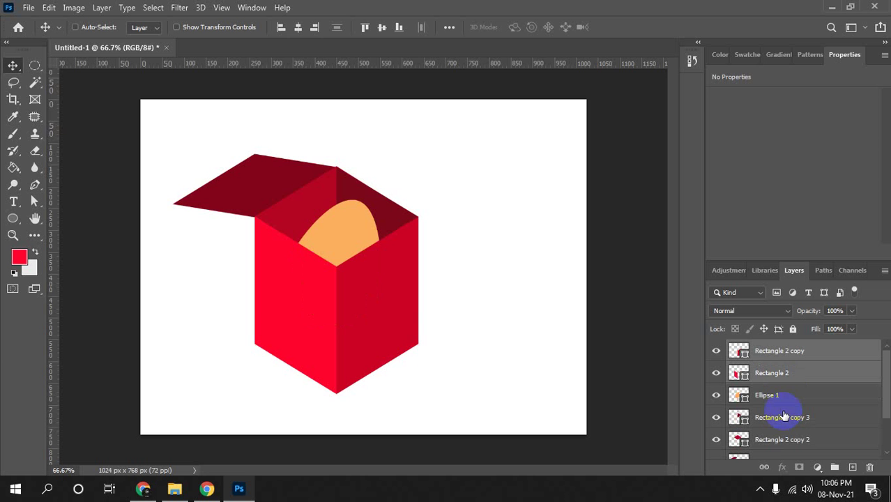
Settle the egg inside the box's open top and select layers Ellipse 1 through Rectangle 2 copy 4.
left_click_drag(342, 246, 352, 173)
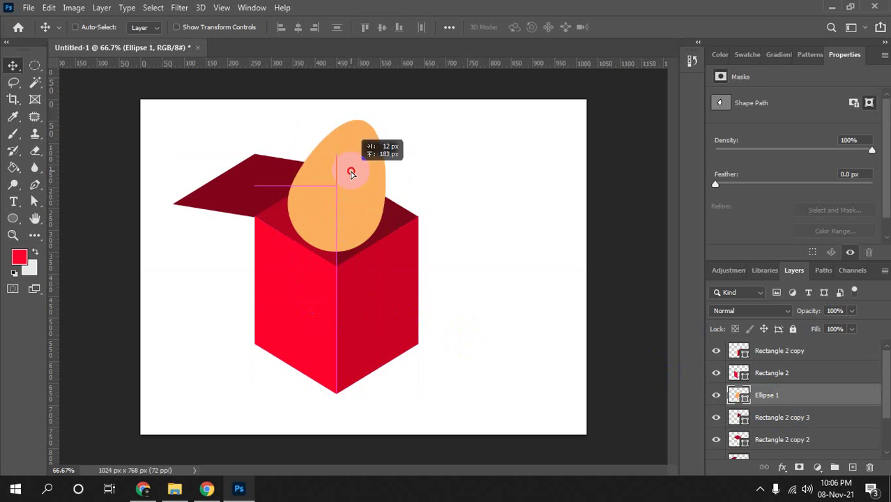
mouse_move(351, 173)
left_mouse_down()
mouse_move(347, 160)
mouse_move(345, 237)
left_mouse_up()
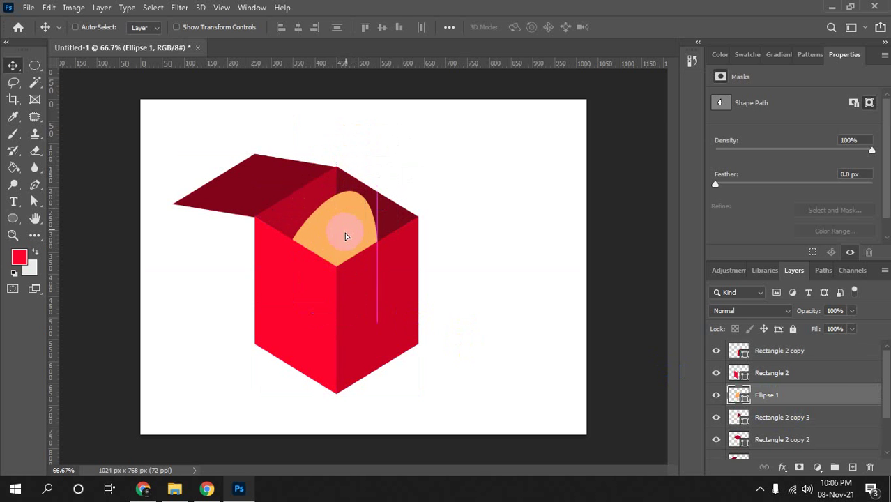
left_click(795, 350)
scroll(880, 380, "down", 3)
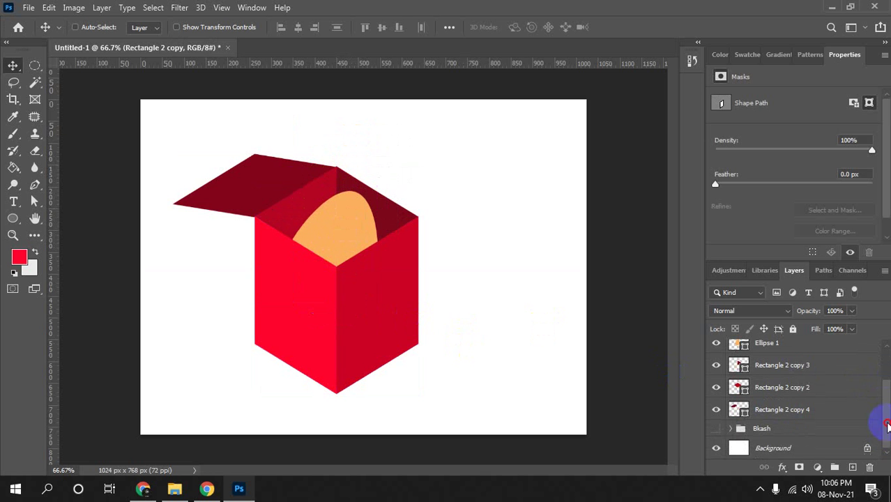
left_click(779, 411, "shift")
Group the box and egg layers as 'Box & Ghorar Dim' and scale the group to about 59%.
key("ctrl+g")
type("Box & Ghorar Dim")
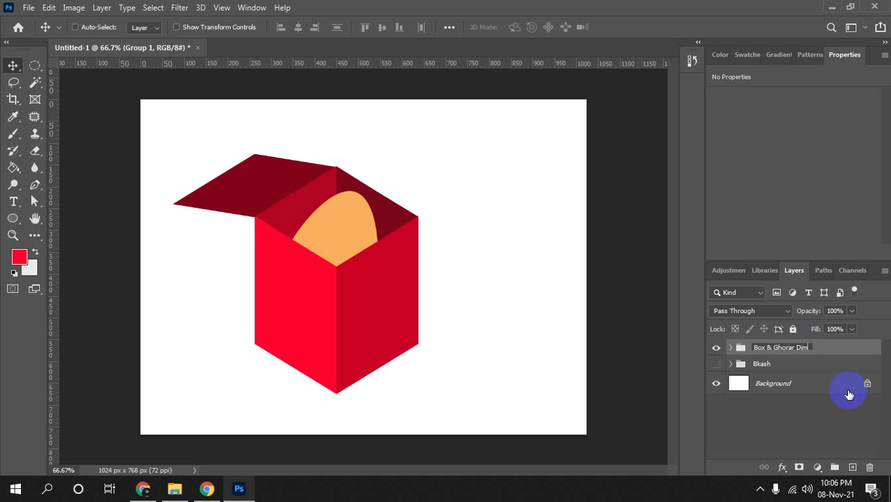
key("Return")
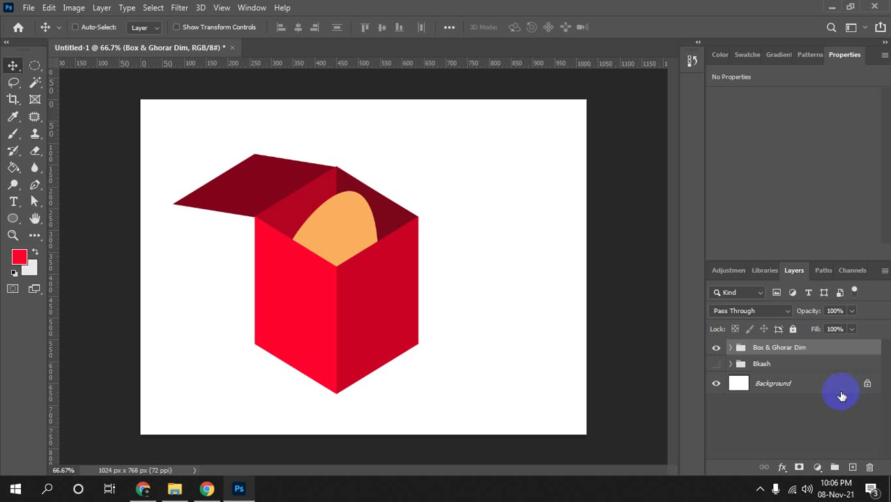
key("ctrl+t")
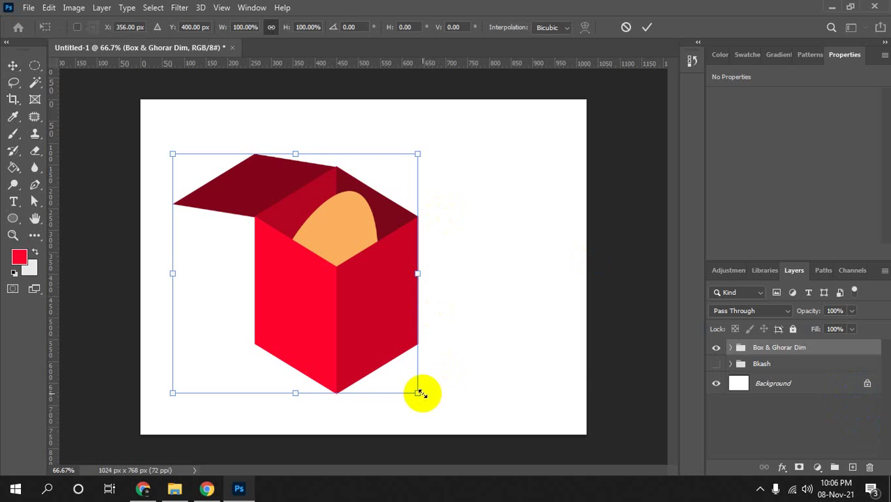
left_click_drag(419, 393, 369, 341)
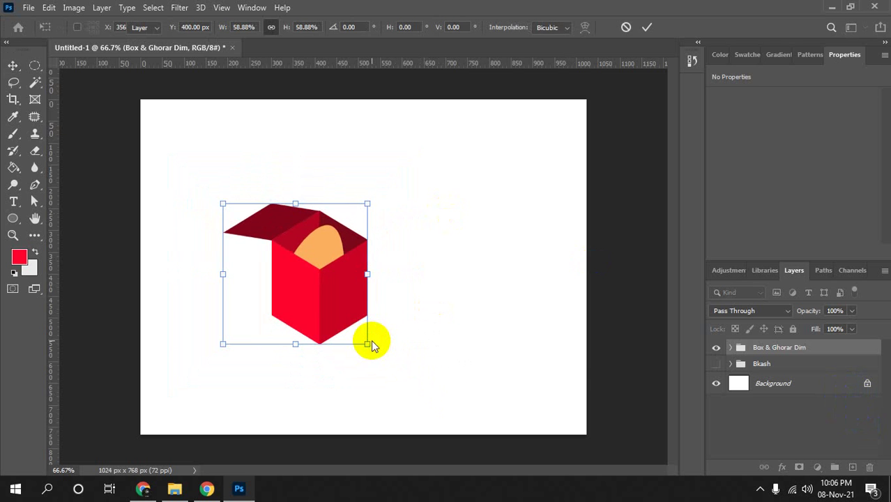
key("Return")
Move the group to the canvas's lower right and hide it.
left_click_drag(323, 297, 254, 359)
left_click(716, 364)
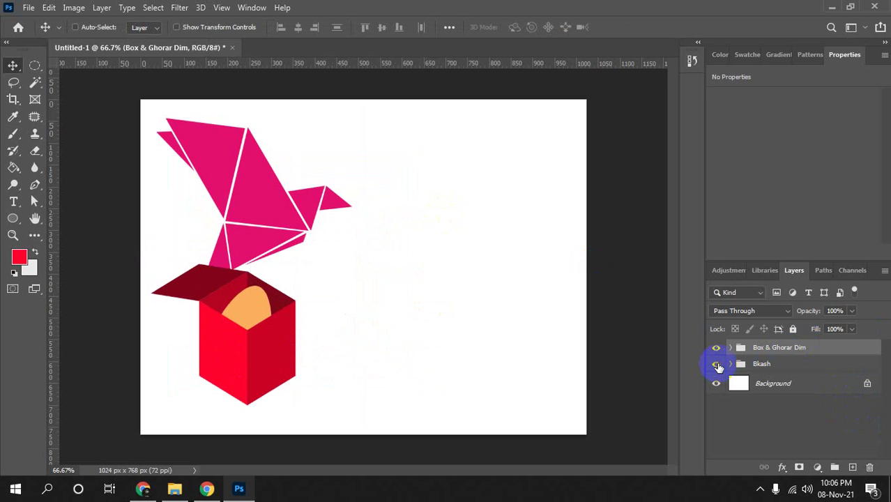
left_click(716, 364)
mouse_move(253, 346)
left_mouse_down()
mouse_move(495, 332)
mouse_move(523, 359)
left_mouse_up()
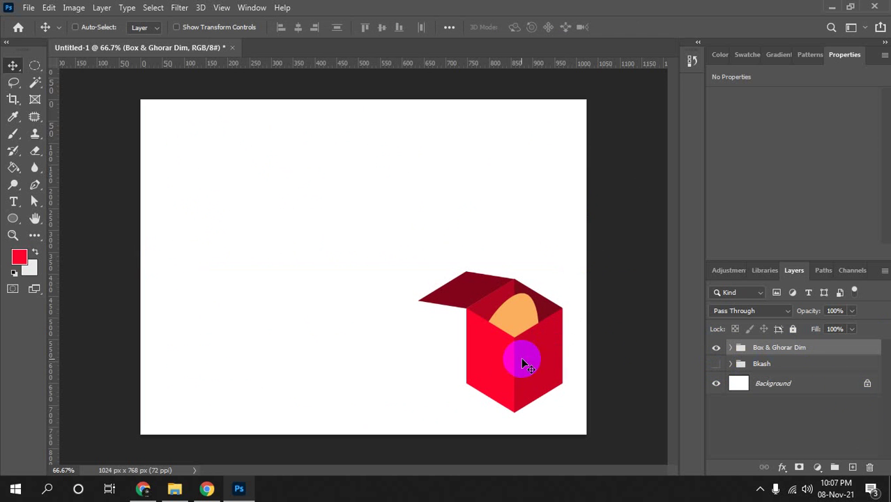
left_click(716, 347)
Close Chrome's downloads bar and search Google Images for 'isometric design'.
left_click(143, 488)
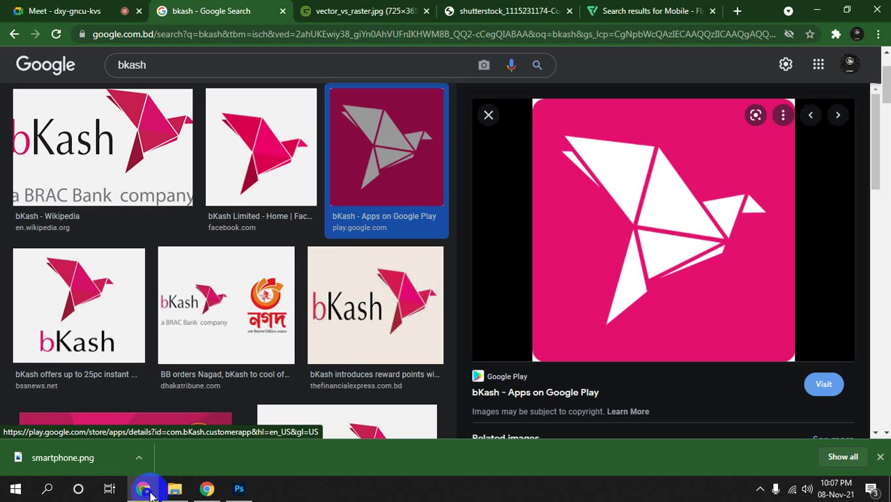
left_click(880, 456)
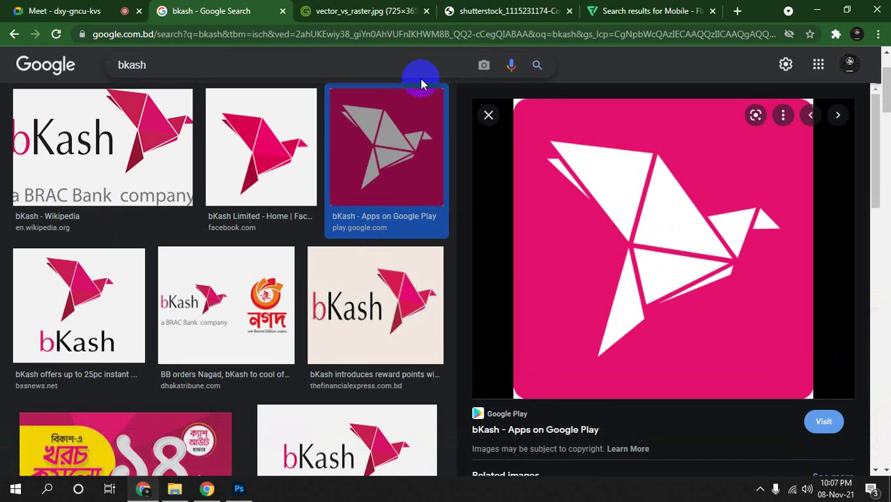
left_click(212, 60)
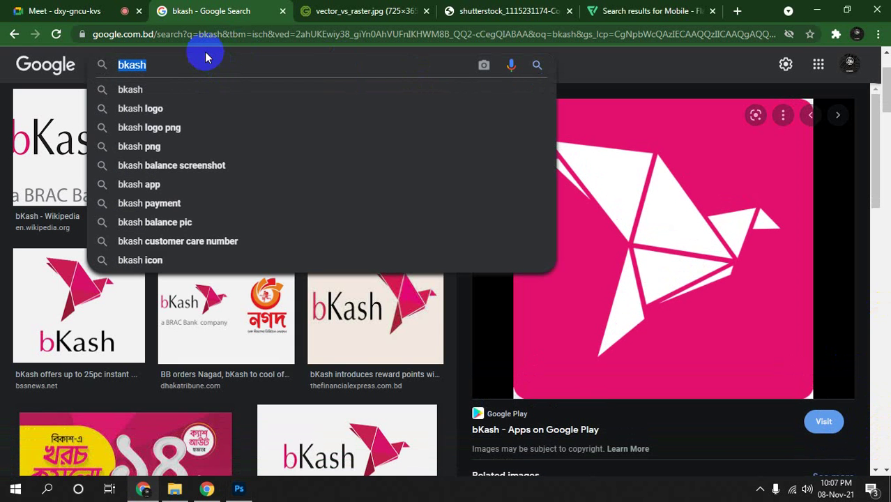
type("isometric")
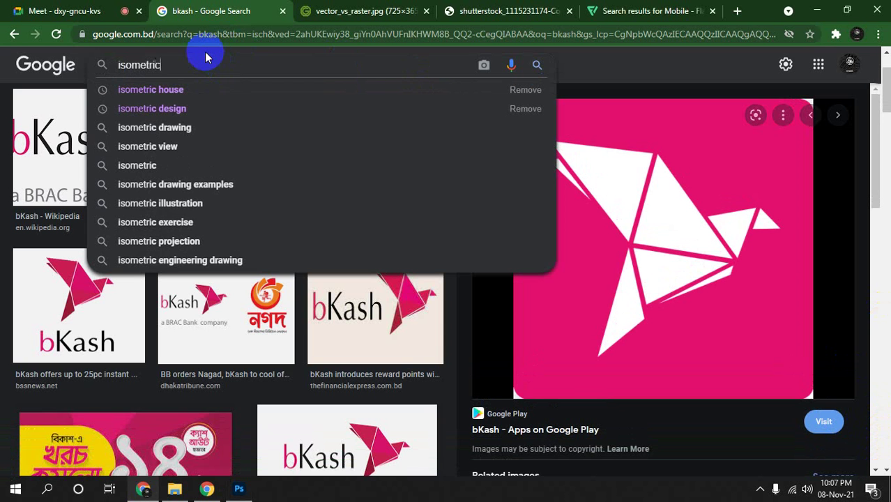
type(" design")
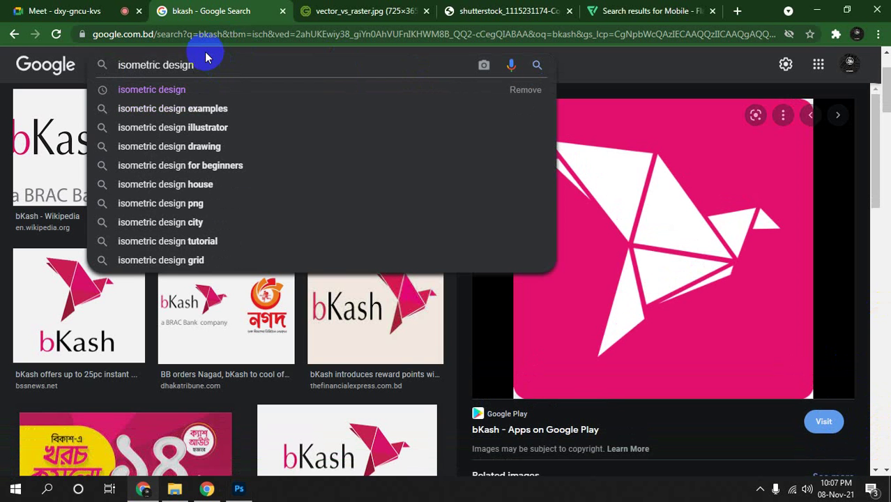
key("Return")
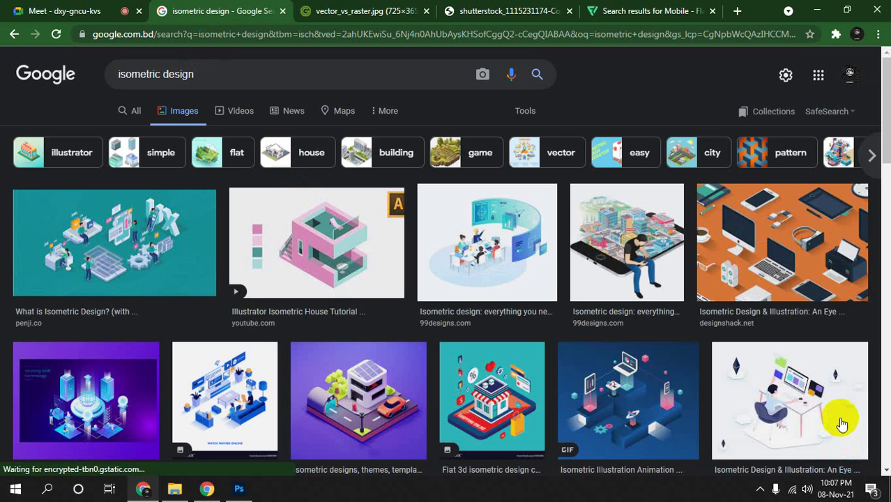
Preview the Dreamstime isometric city streets image and view it full-size in a new tab.
left_click(711, 321)
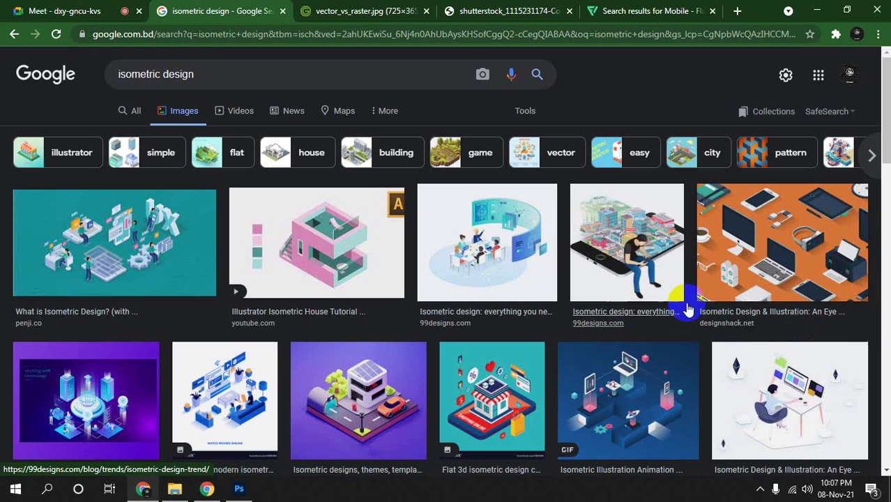
scroll(624, 274, "down", 5)
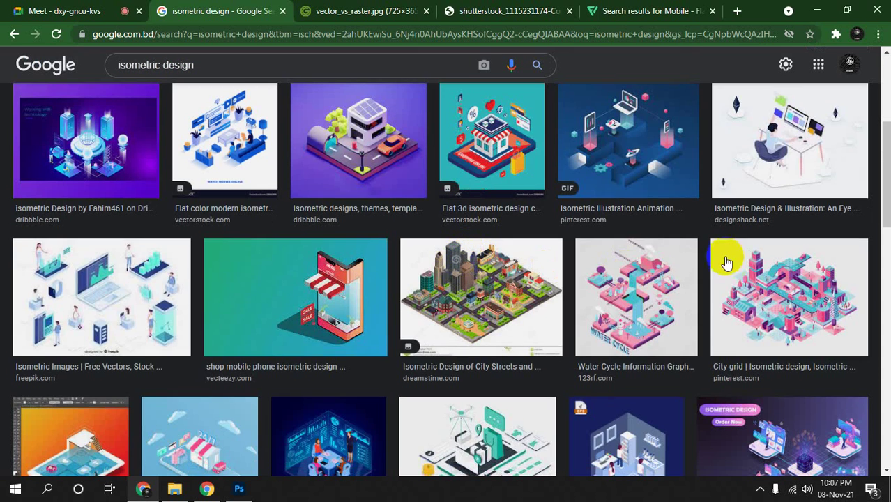
left_click(478, 300)
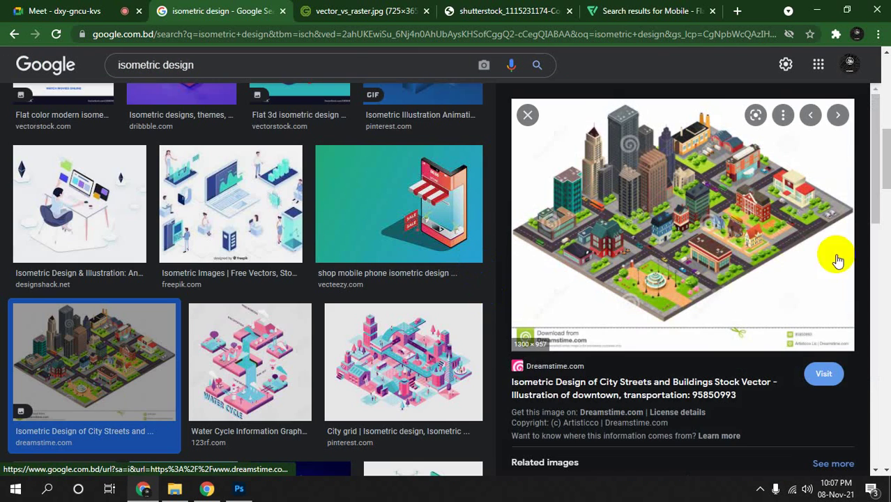
right_click(633, 223)
left_click(661, 354)
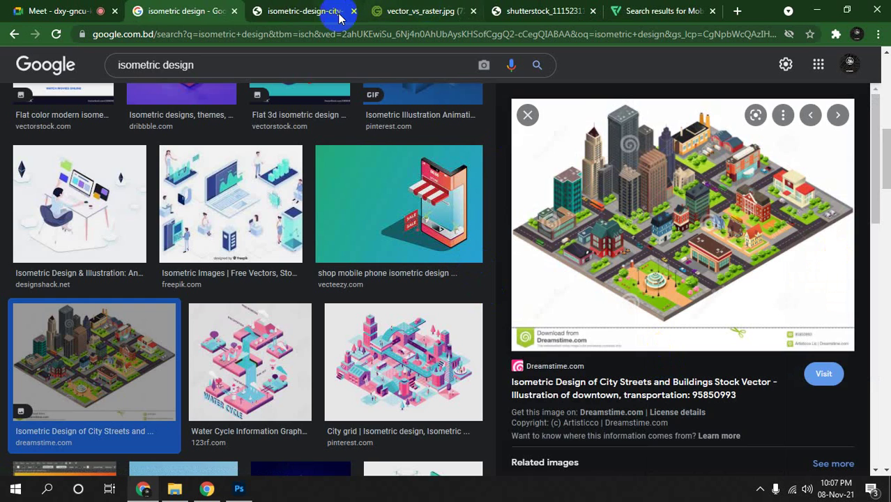
left_click(307, 19)
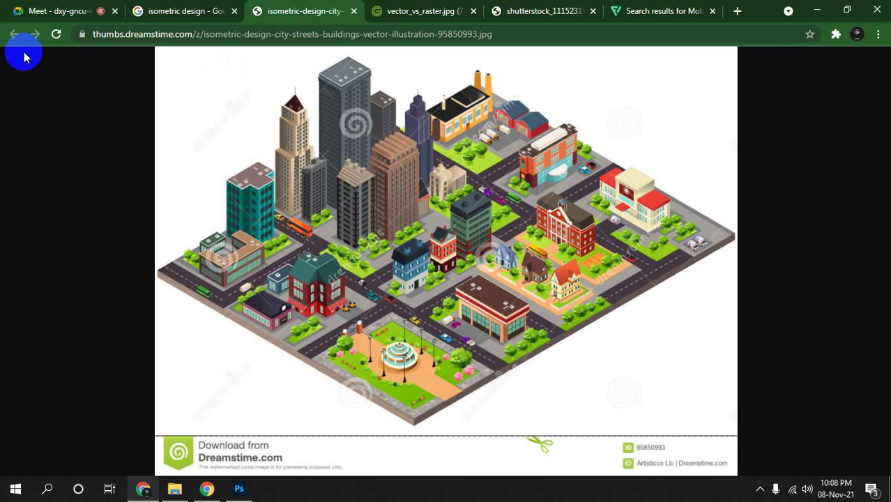
left_click(62, 13)
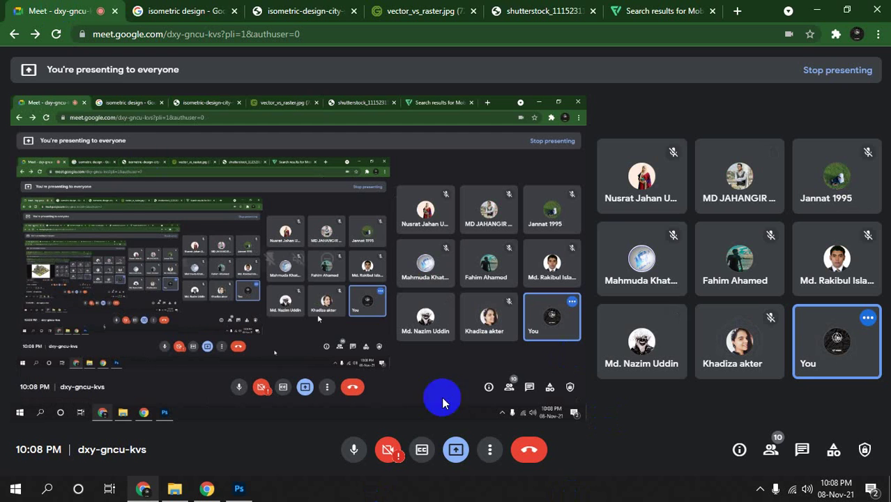
left_click(239, 489)
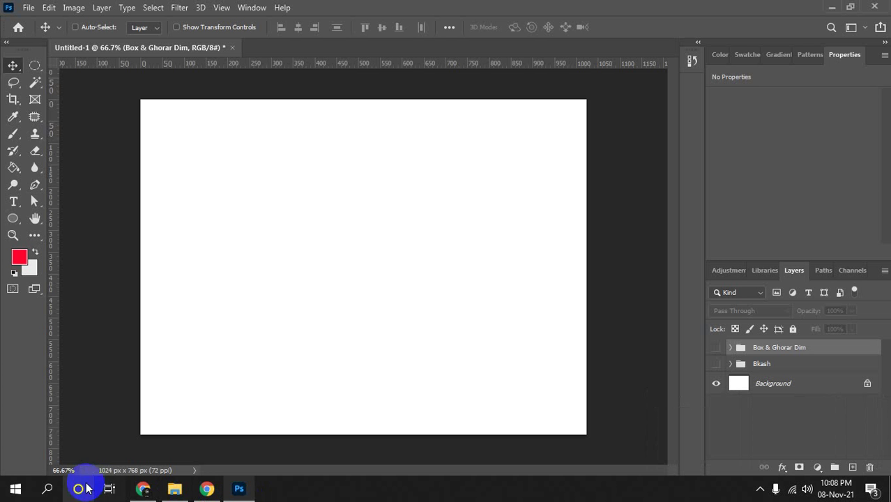
left_click(141, 492)
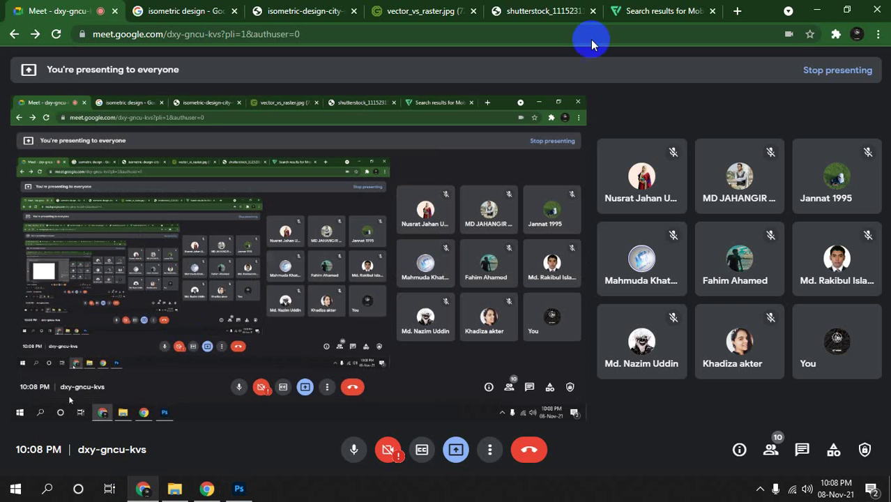
left_click(670, 8)
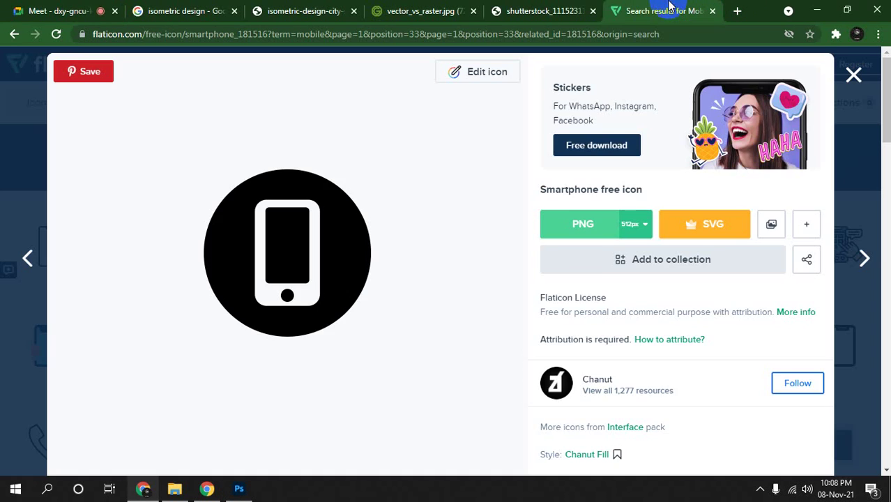
left_click(279, 11)
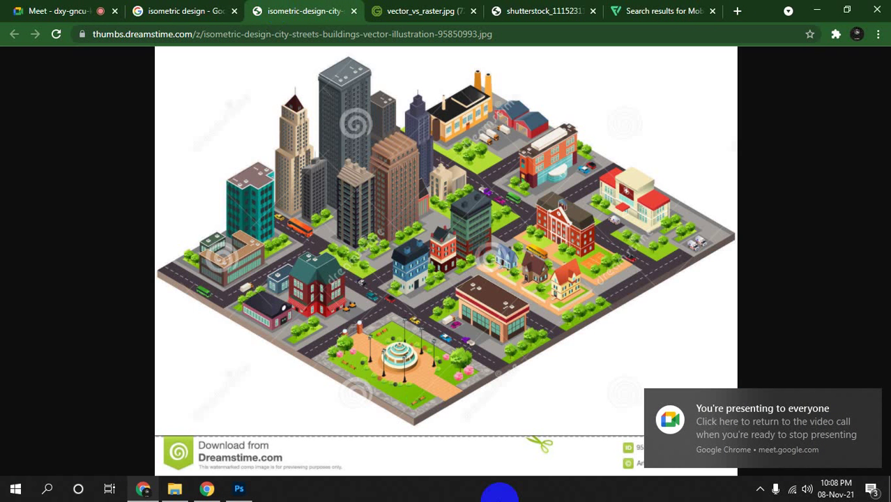
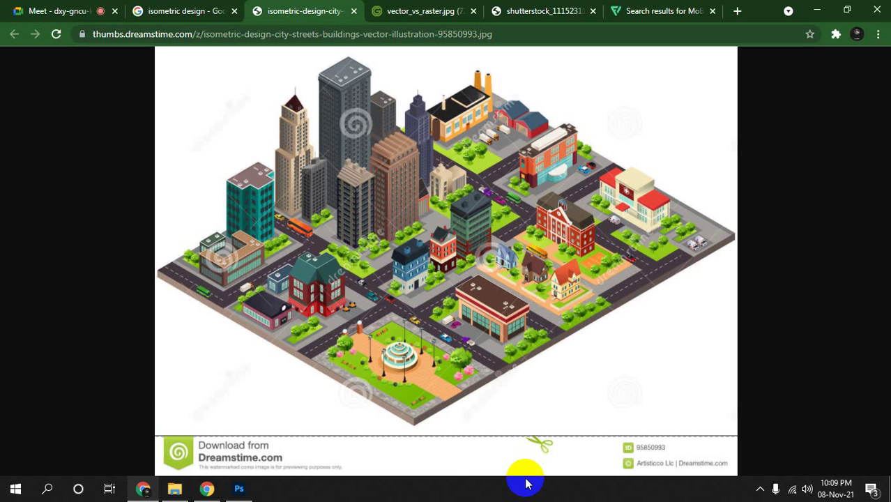
Close the city image tab and change the Google Images search to 'isometric house'.
left_click(353, 11)
left_click(237, 13)
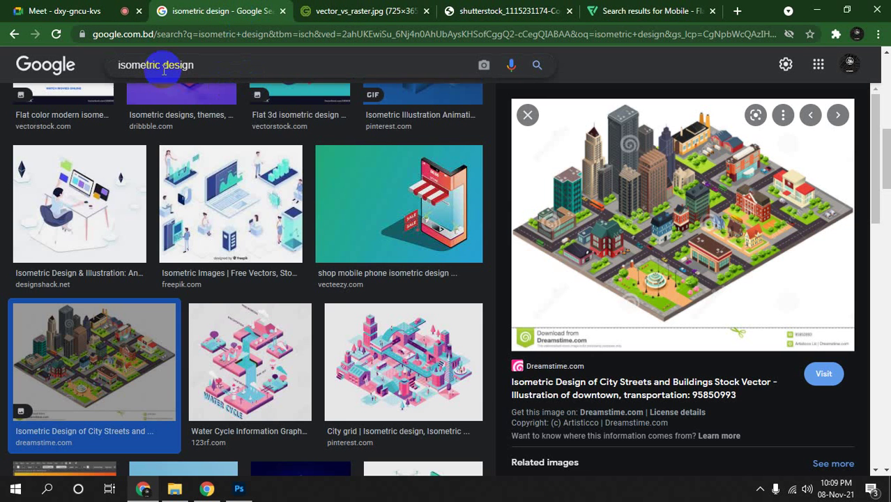
double_click(165, 65)
type("ho")
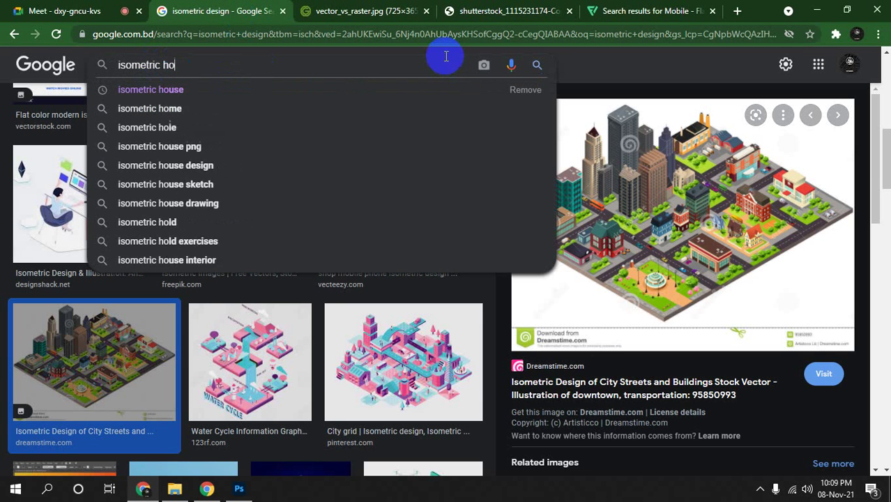
type("use")
key("Return")
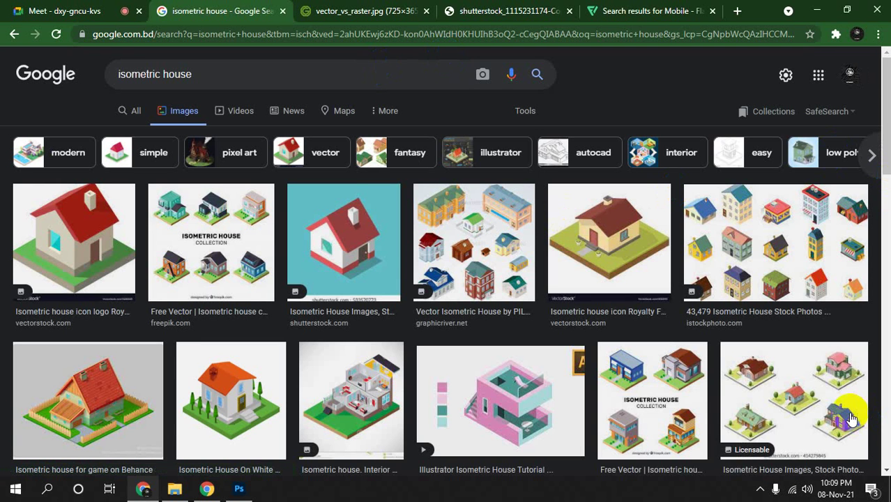
Copy the red-roofed Shutterstock house image and switch to Photoshop.
left_click(385, 245)
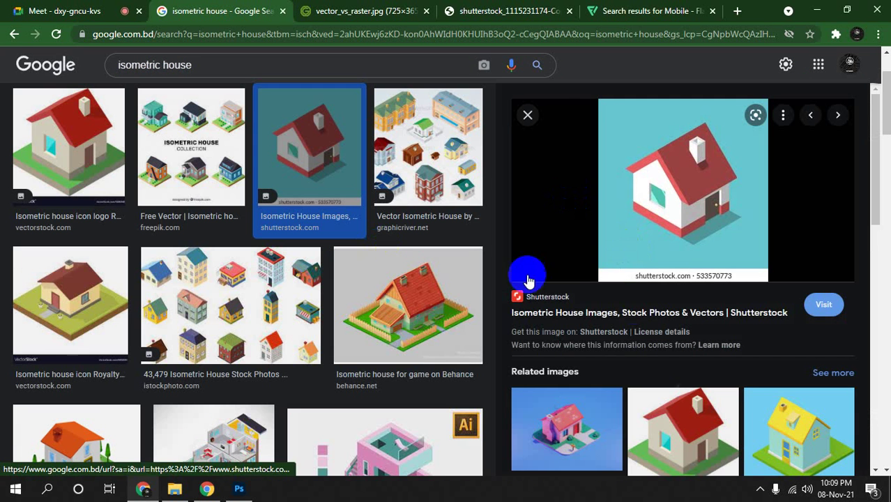
right_click(699, 219)
left_click(759, 390)
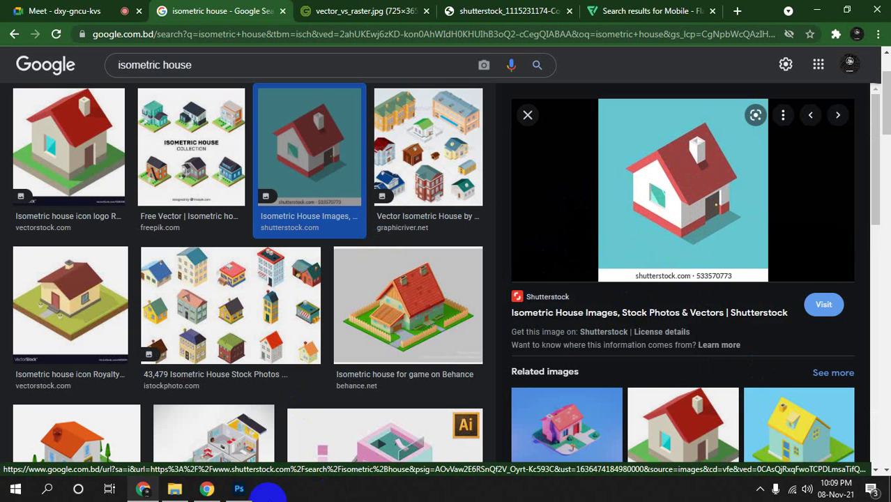
left_click(239, 489)
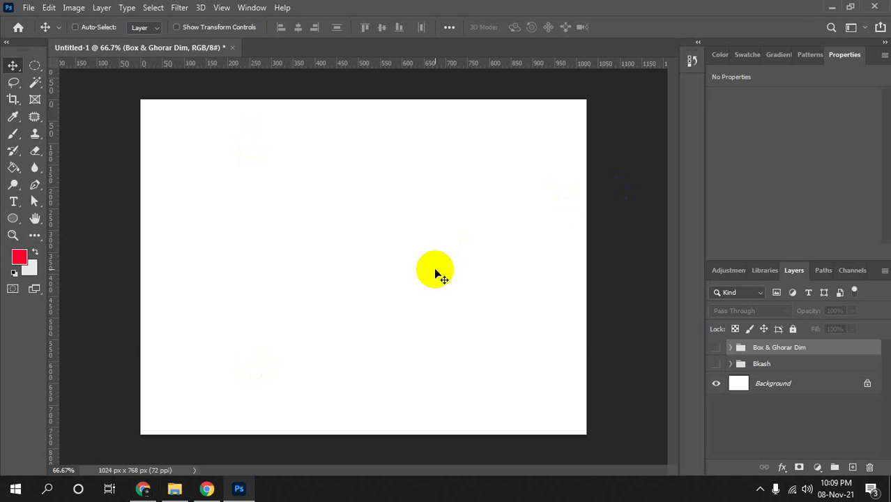
Paste the house image as Layer 1, enlarge it to about 446×480 px, and place it top-right.
key("ctrl+v")
mouse_move(359, 291)
left_mouse_down()
mouse_move(503, 221)
mouse_move(460, 241)
left_mouse_up()
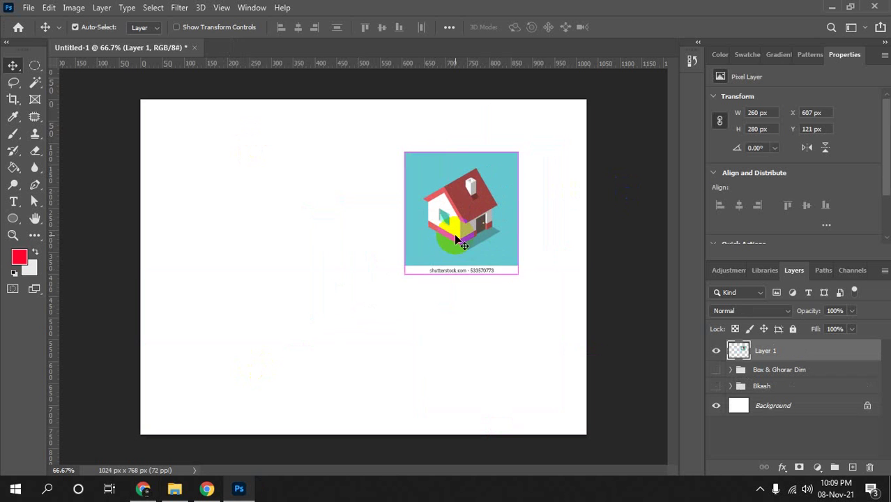
key("ctrl+t")
left_click_drag(517, 274, 559, 314)
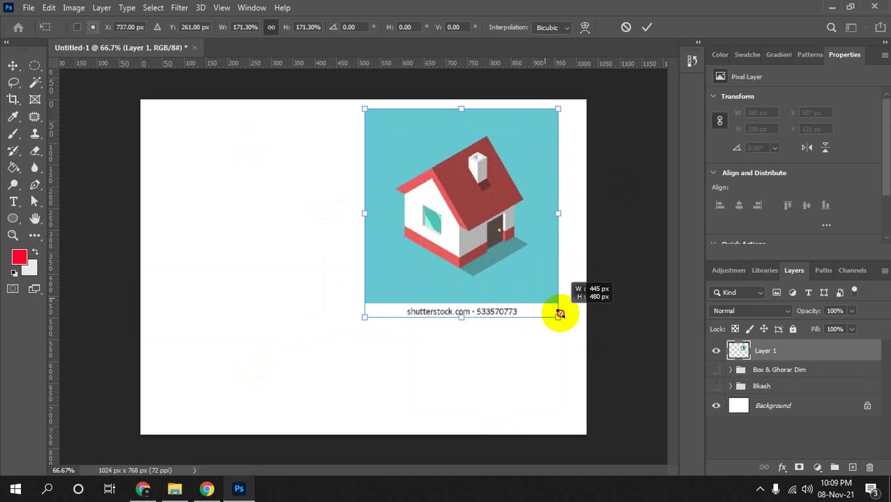
key("Return")
mouse_move(477, 247)
left_mouse_down()
mouse_move(514, 237)
mouse_move(502, 235)
left_mouse_up()
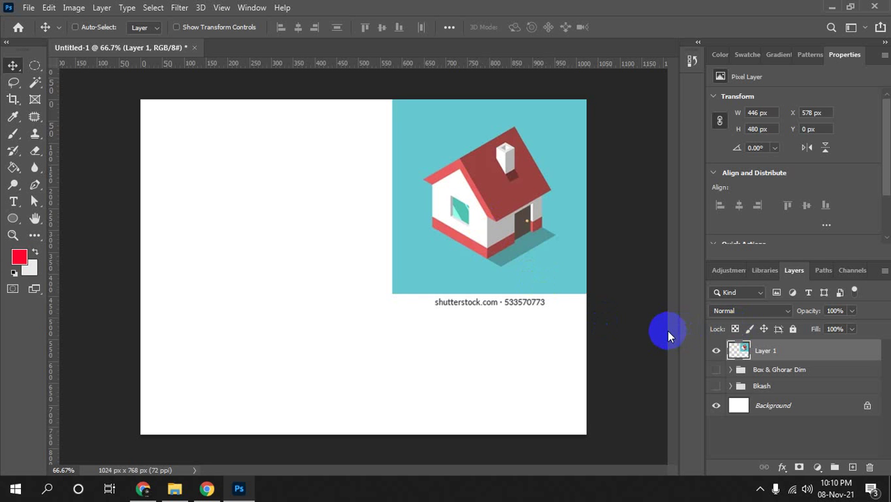
mouse_move(516, 360)
left_mouse_down()
mouse_move(327, 340)
mouse_move(142, 261)
mouse_move(507, 225)
mouse_move(427, 209)
left_mouse_up()
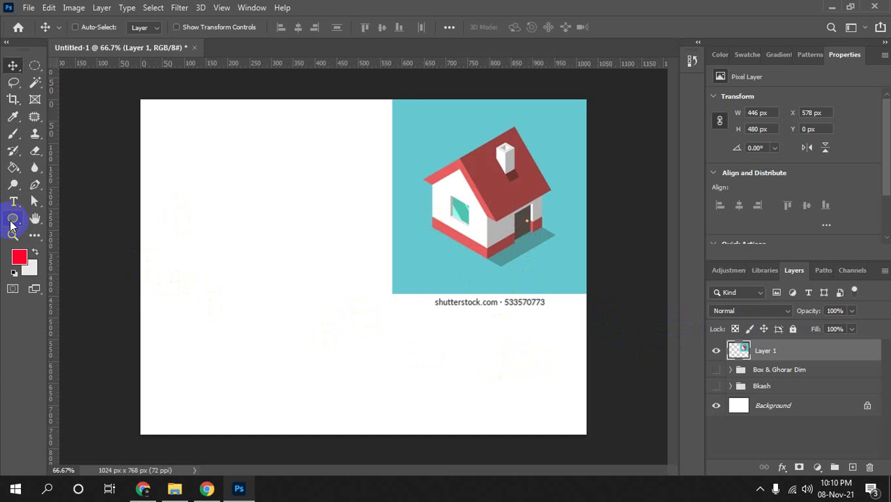
Draw a roughly 301×249 px rectangle on the left of the canvas.
right_click(13, 218)
left_click(98, 239)
key("shift+u")
left_click_drag(169, 234, 293, 342)
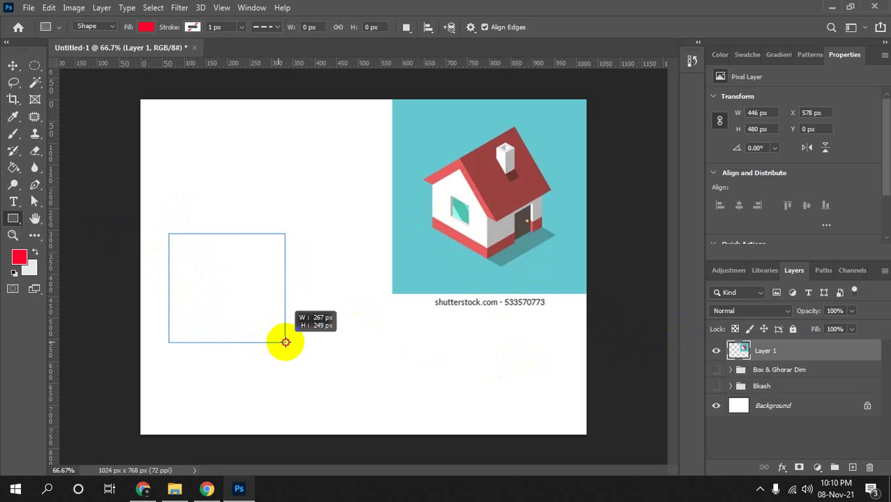
left_click_drag(292, 342, 300, 342)
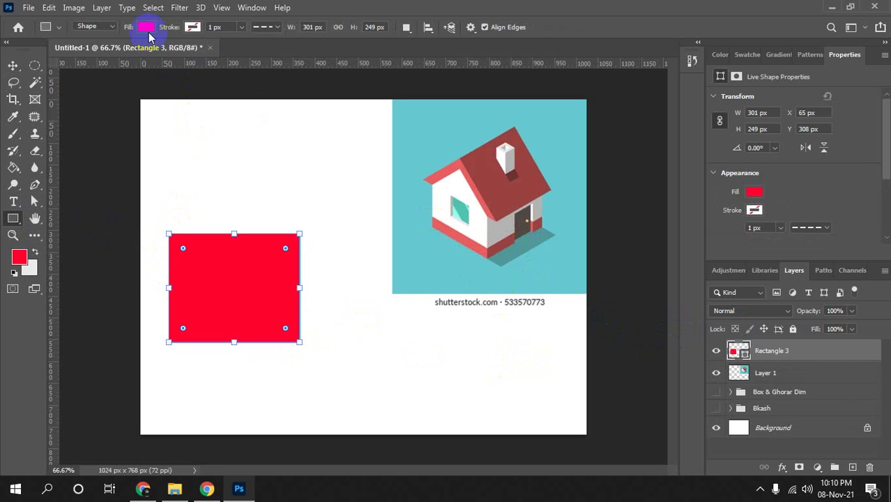
Sample the reference house's roof red and wall white with the Eyedropper.
left_click(13, 118)
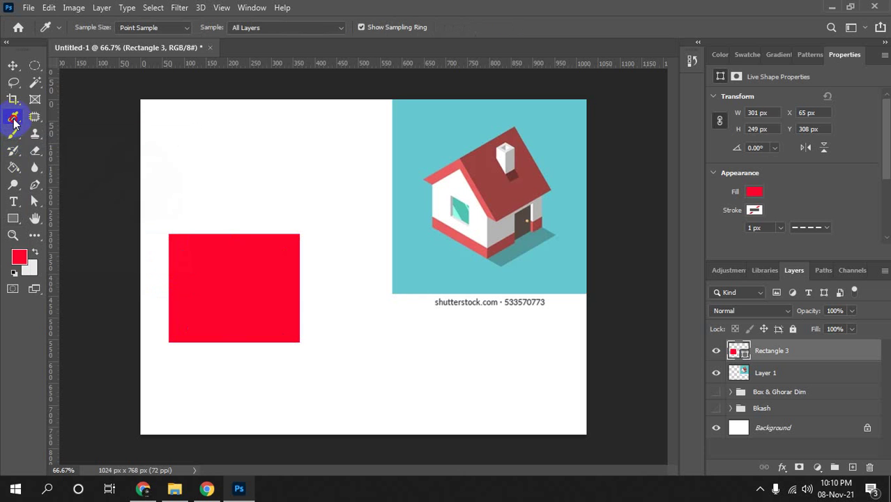
left_click_drag(13, 122, 68, 123)
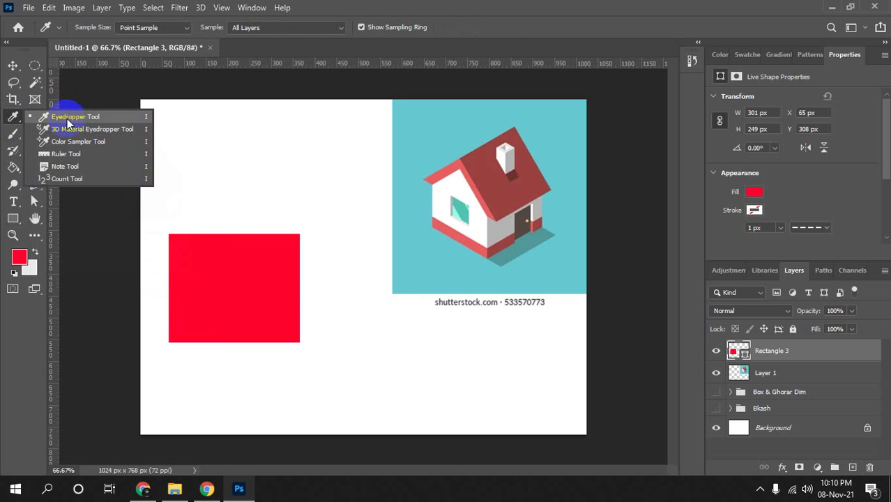
left_click(233, 262)
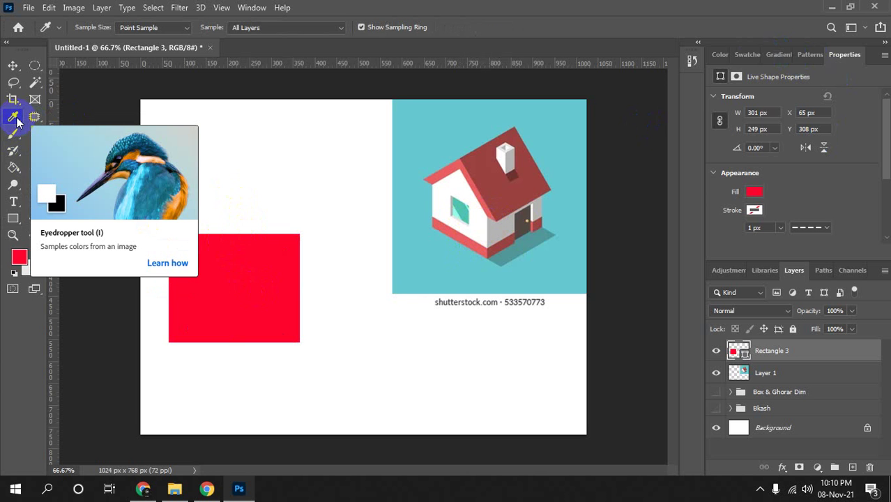
left_click(481, 226)
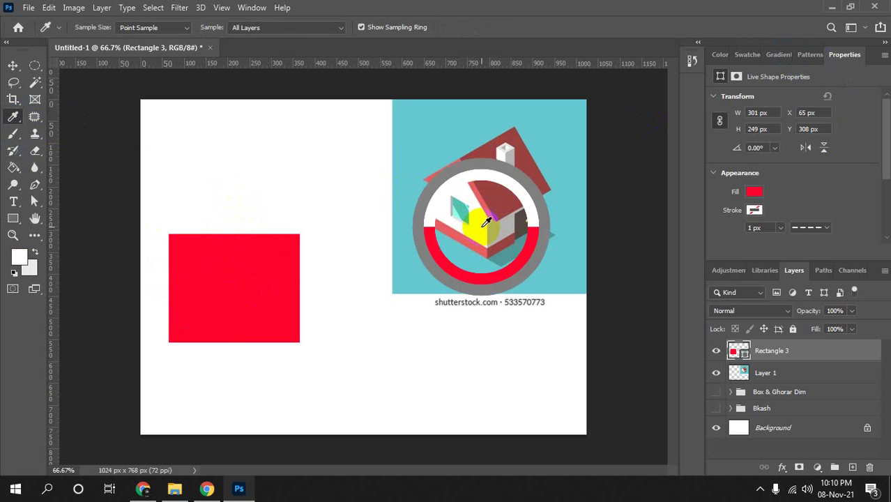
left_click(520, 174)
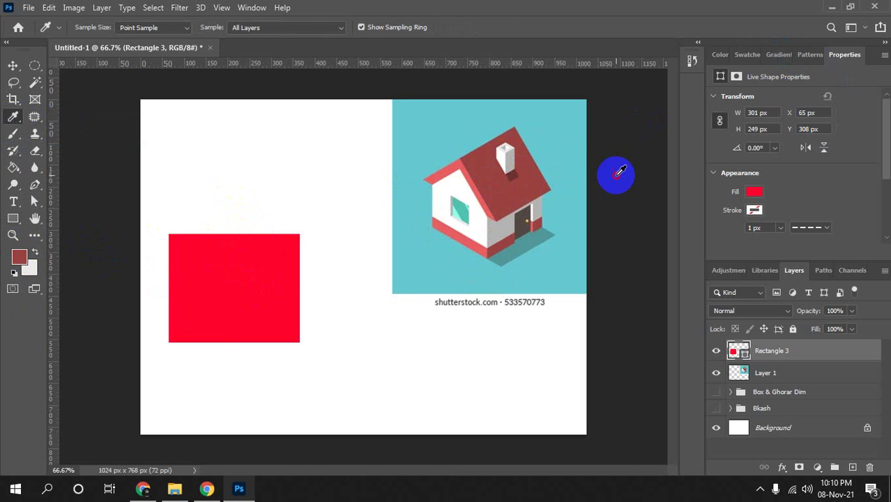
key("d")
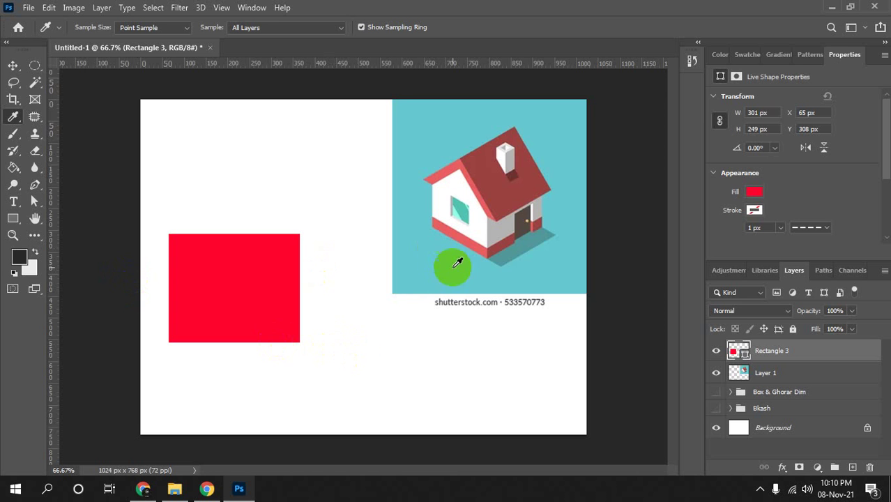
left_click(476, 206)
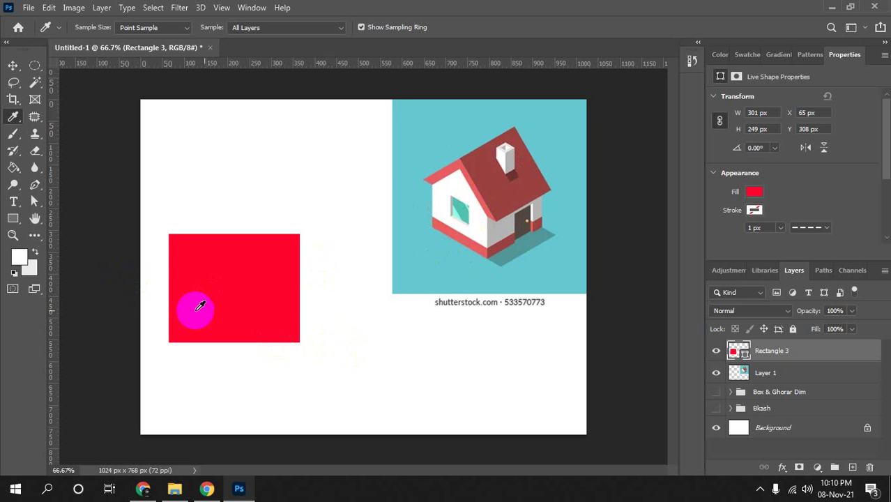
Nudge the rectangle into place and set its fill to light grey #eae9e9.
key("v")
left_click_drag(230, 283, 235, 264)
left_click(14, 218)
left_click(146, 27)
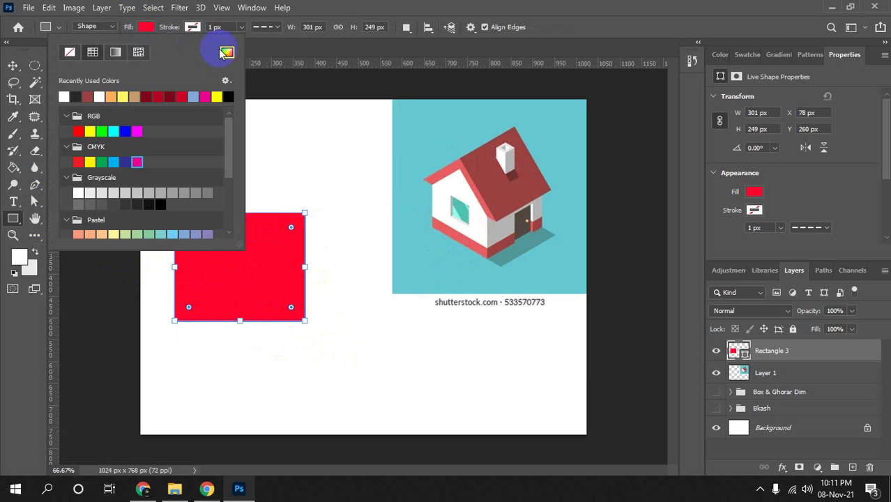
left_click(226, 51)
left_click(447, 202)
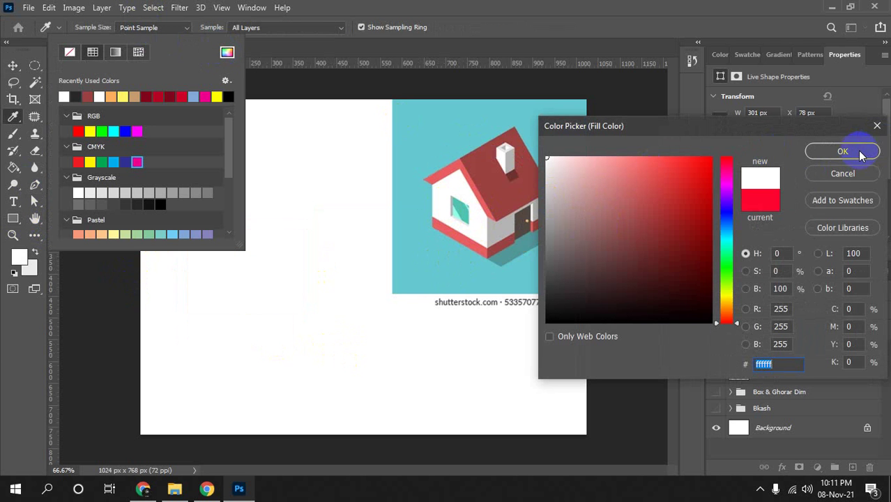
left_click(546, 165)
left_click_drag(546, 160, 547, 174)
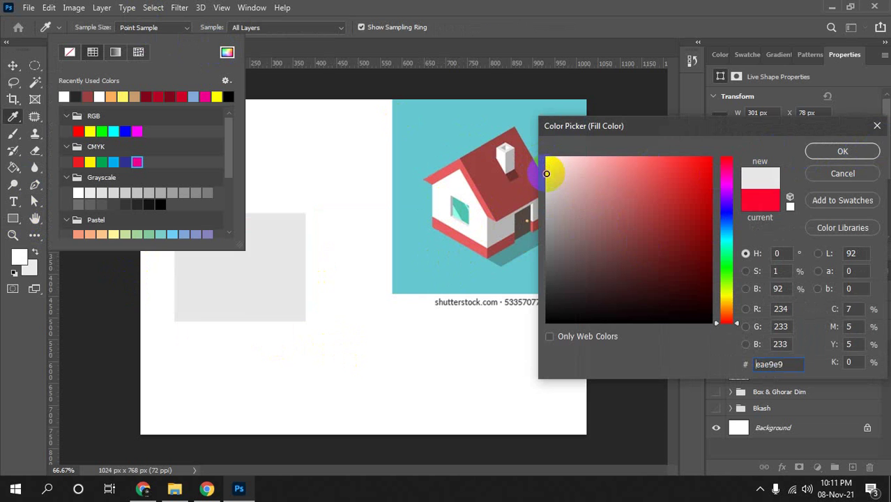
left_click(842, 150)
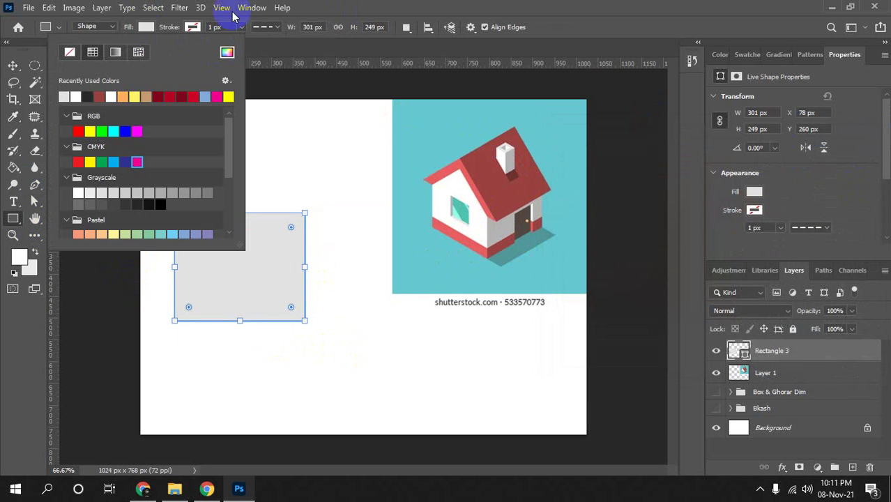
Skew the grey rectangle into a parallelogram by lowering its right-hand corners.
key("a")
left_click_drag(337, 342, 265, 177)
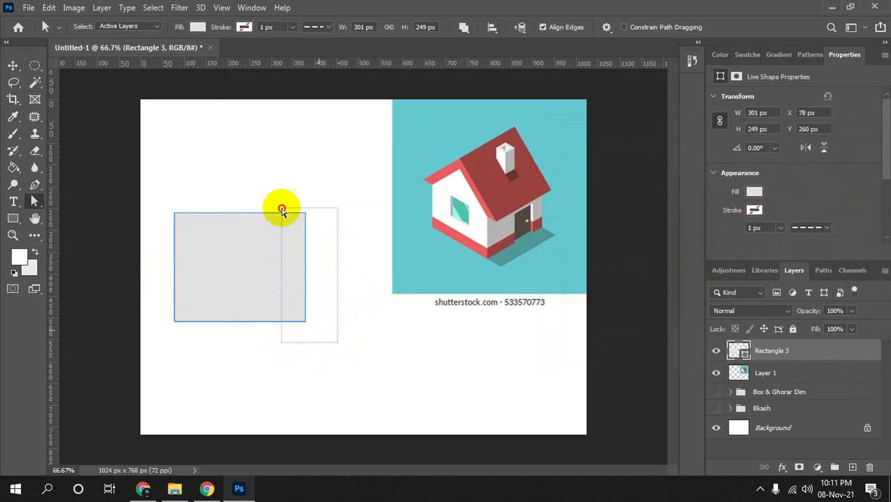
mouse_move(310, 340)
left_mouse_down()
mouse_move(311, 331)
mouse_move(277, 359)
left_mouse_up()
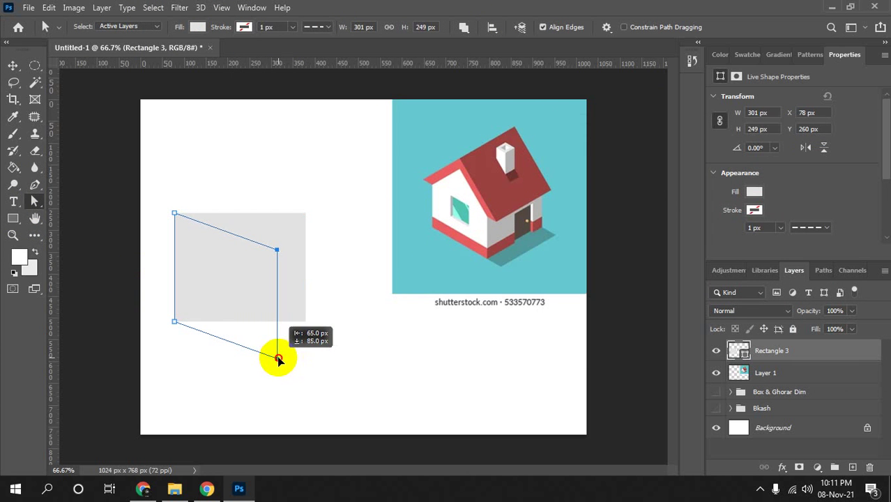
left_click_drag(278, 359, 278, 357)
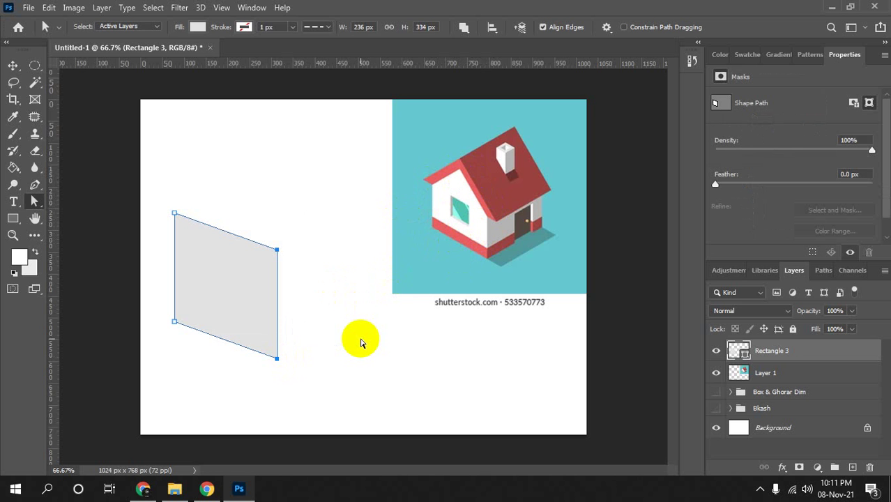
Copy the parallelogram, flip it horizontally, and join it to the left wall as the right wall.
key("v")
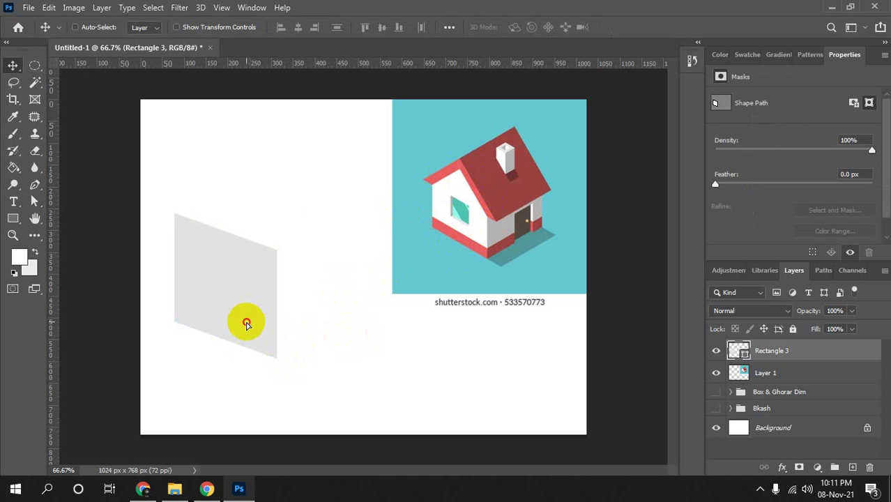
mouse_move(241, 322)
left_mouse_down()
mouse_move(226, 357)
mouse_move(384, 377)
left_mouse_up()
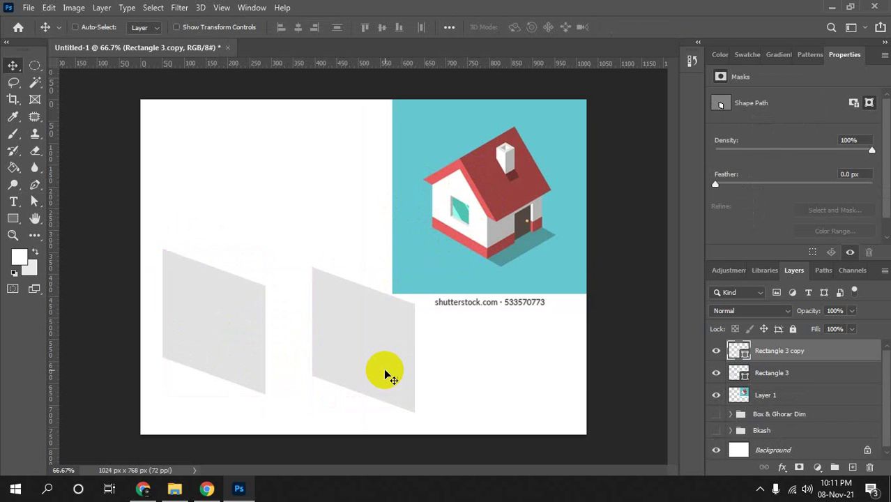
key("ctrl+t")
right_click(385, 376)
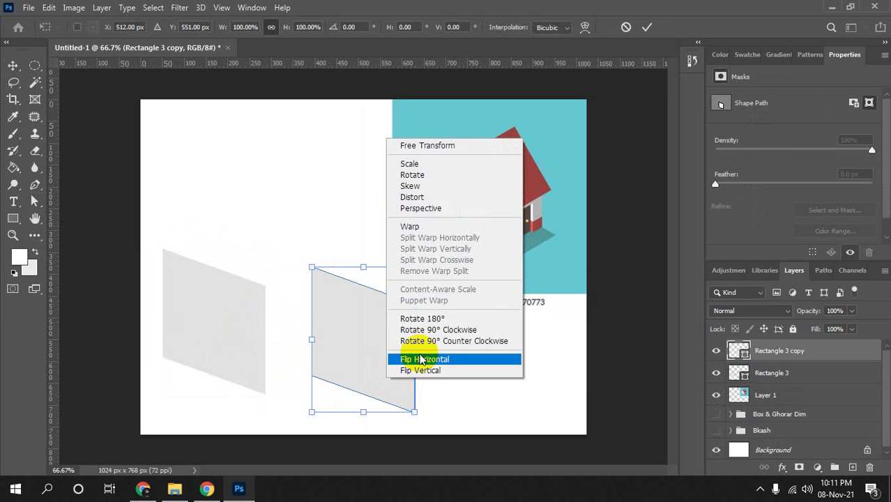
left_click(360, 358)
left_click_drag(362, 363, 316, 340)
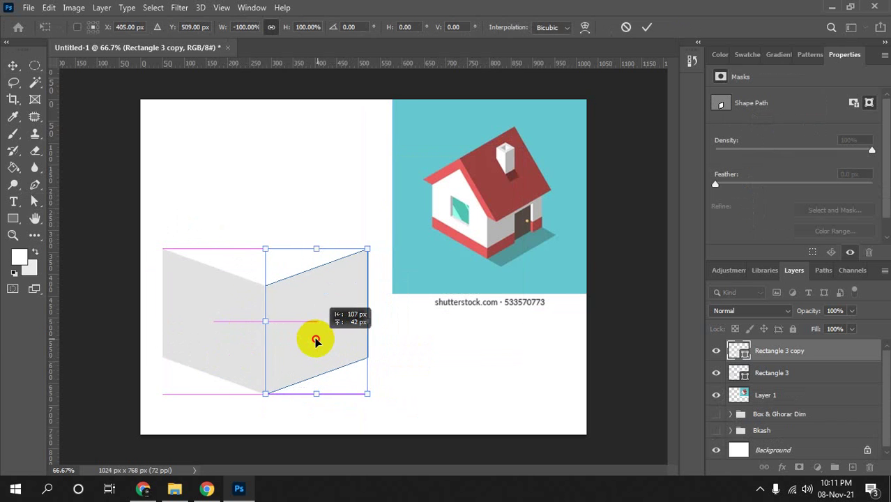
key("Return")
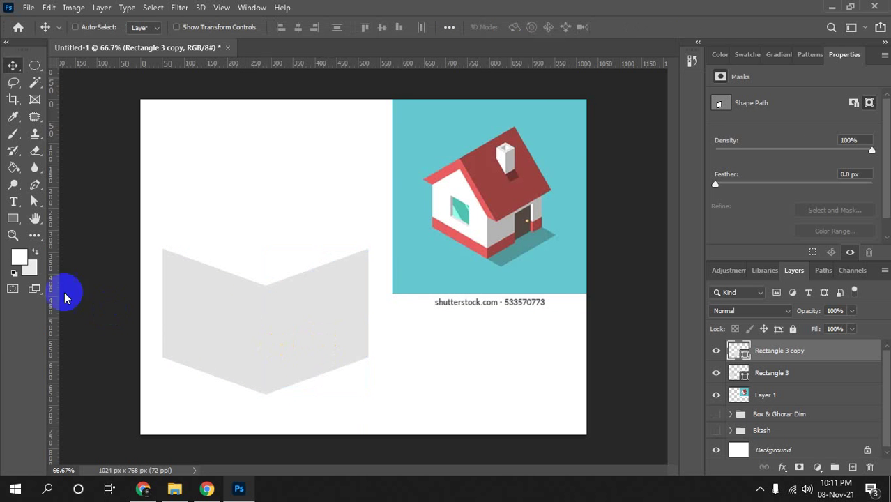
Set the right wall's fill to the darker grey #c7c5c5.
left_click(12, 218)
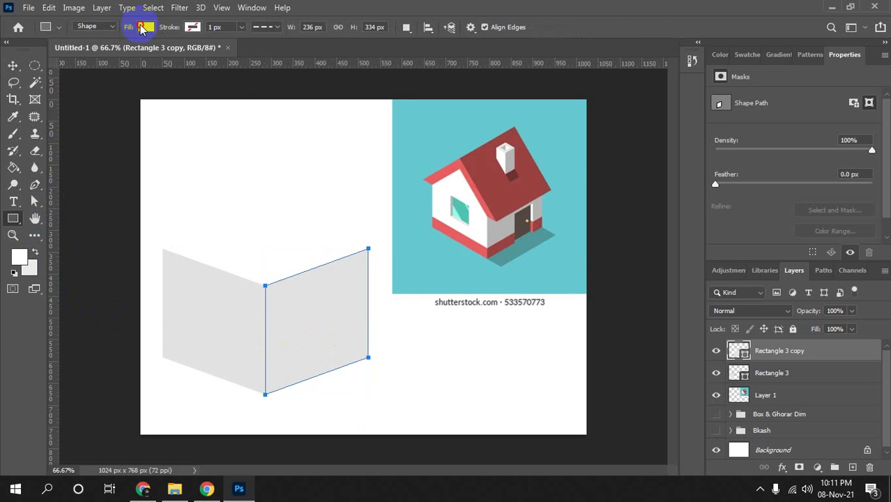
left_click(142, 28)
left_click(227, 55)
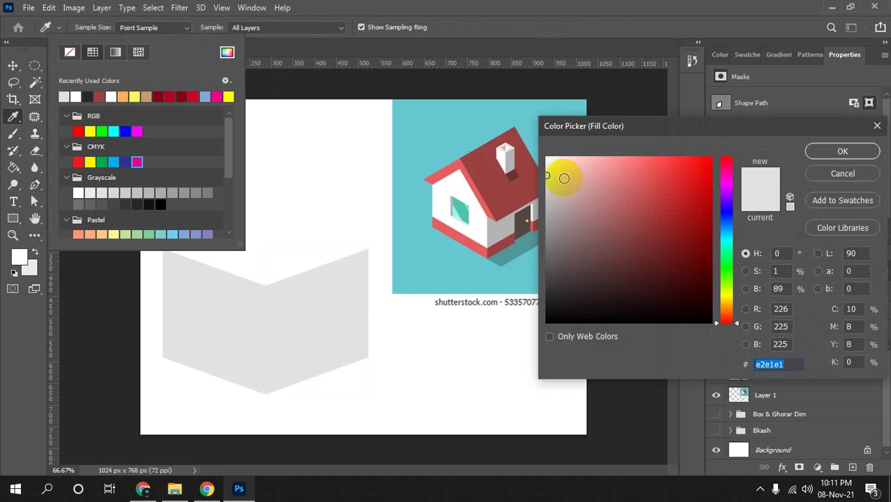
left_click_drag(549, 175, 547, 193)
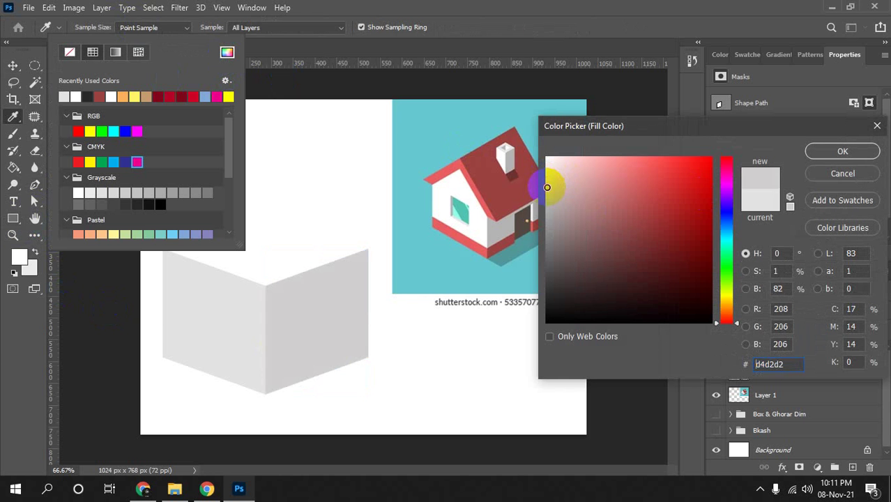
left_click(835, 154)
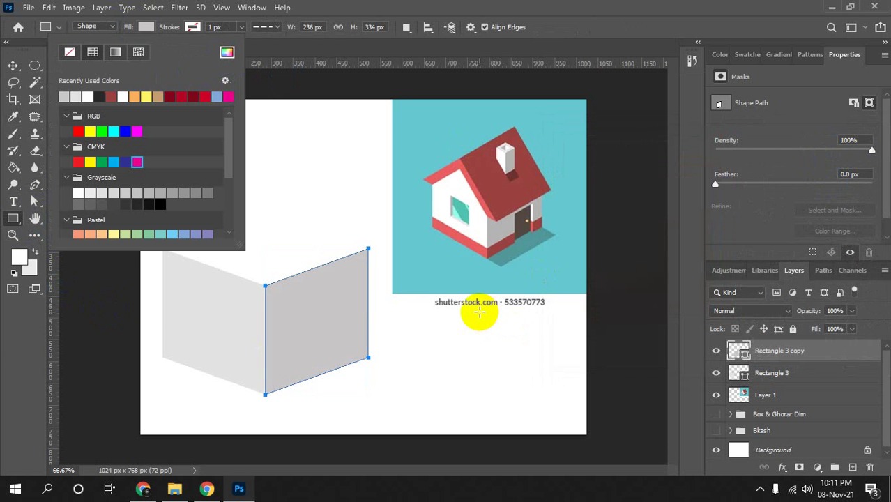
left_click(393, 8)
Copy the left wall upward and pull its top corners into a pointed gable.
key("v")
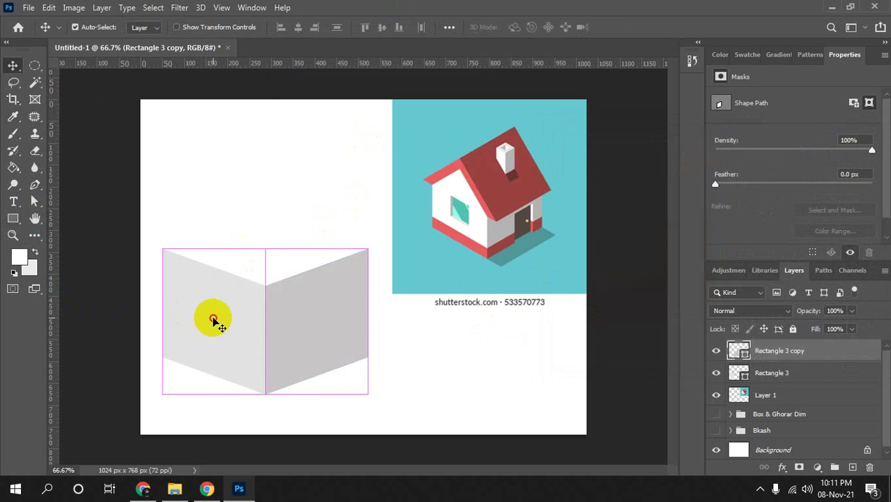
left_click(213, 321, "ctrl")
mouse_move(216, 322)
left_mouse_down()
mouse_move(230, 220)
mouse_move(241, 233)
left_mouse_up()
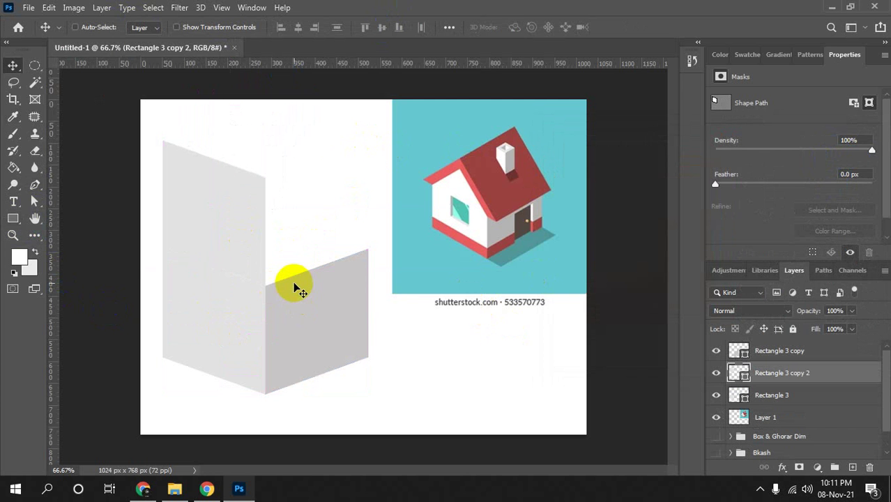
key("a")
left_click_drag(308, 199, 233, 148)
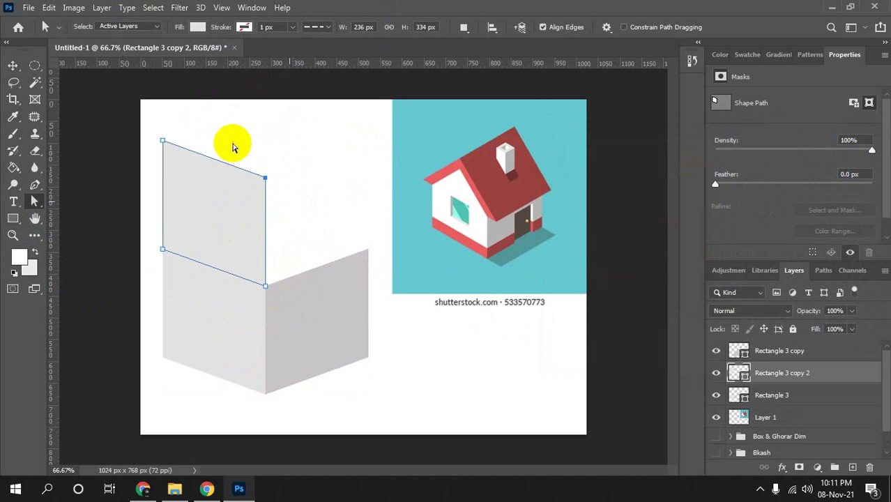
mouse_move(266, 177)
left_mouse_down()
mouse_move(163, 142)
mouse_move(215, 217)
left_mouse_up()
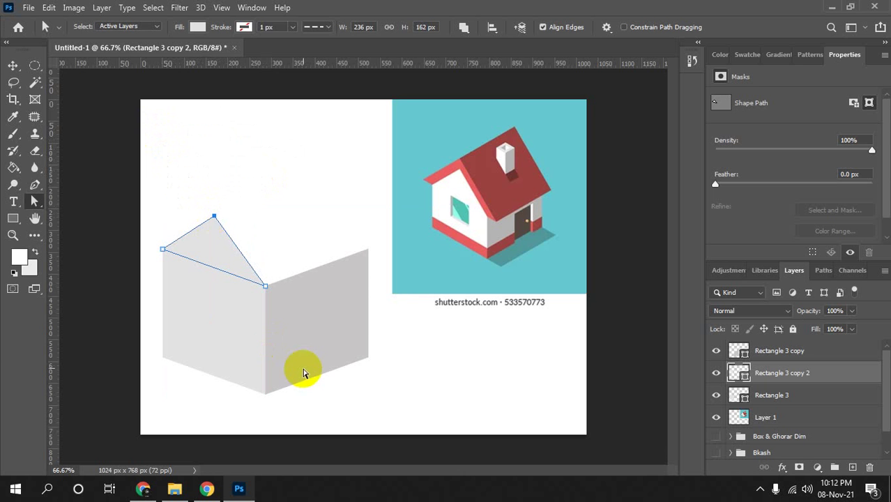
key("v")
left_click(383, 324)
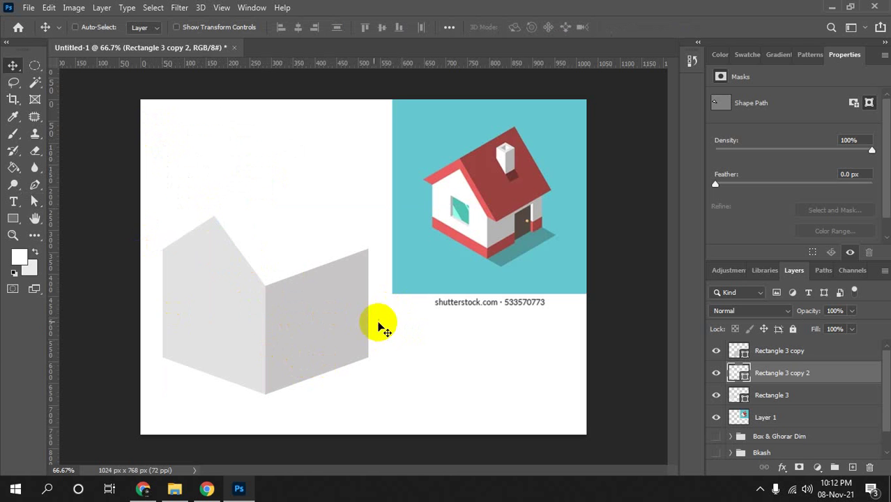
Copy the left wall to the lower right and bring it to the front.
left_click(239, 361, "ctrl")
left_click_drag(239, 360, 396, 401)
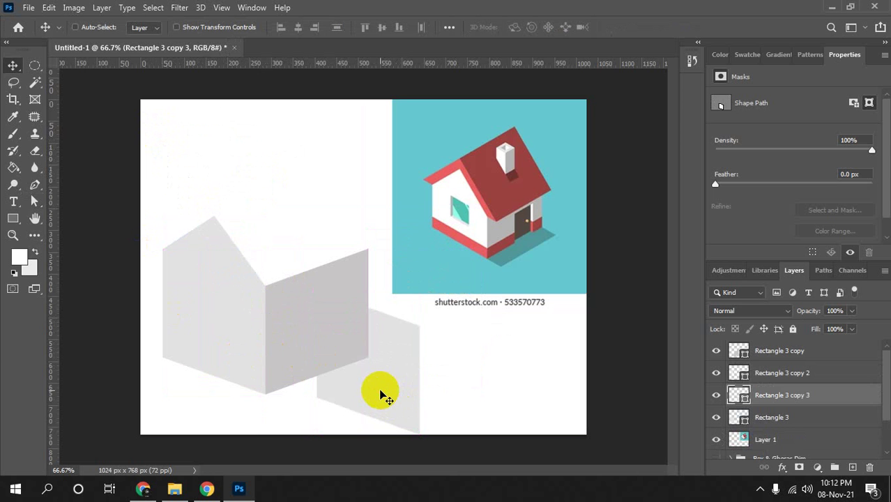
key("ctrl+shift+bracketright")
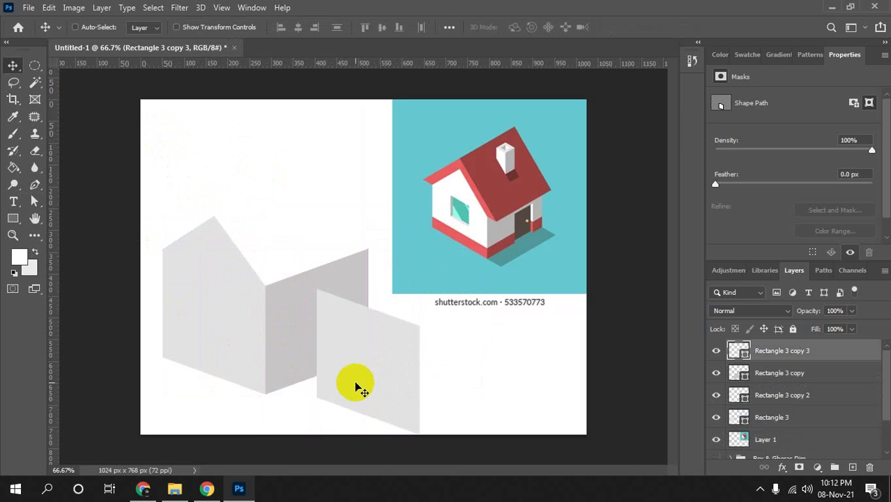
Fill the wall copy with red #e3605f sampled from the reference house.
left_click(10, 222)
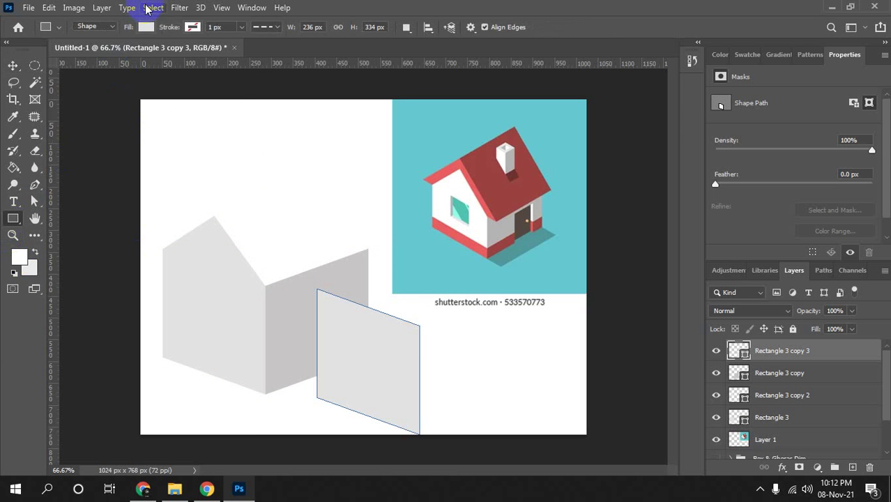
left_click(146, 28)
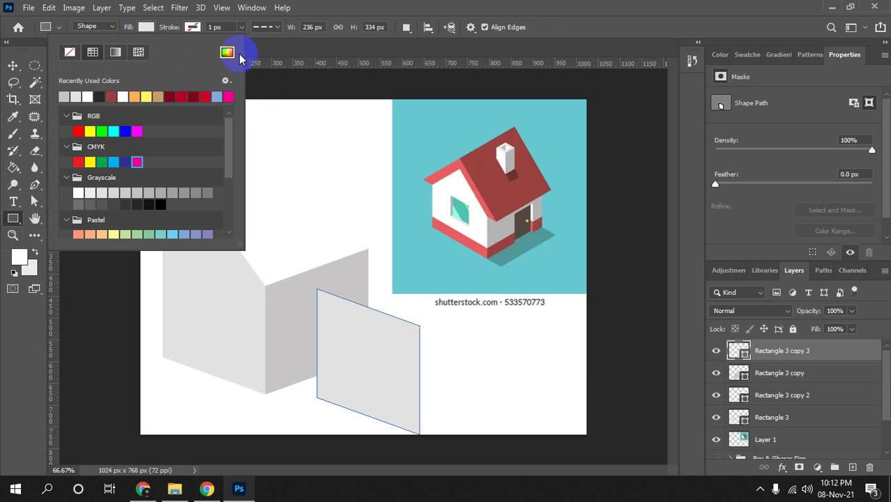
left_click(227, 52)
left_click(469, 235)
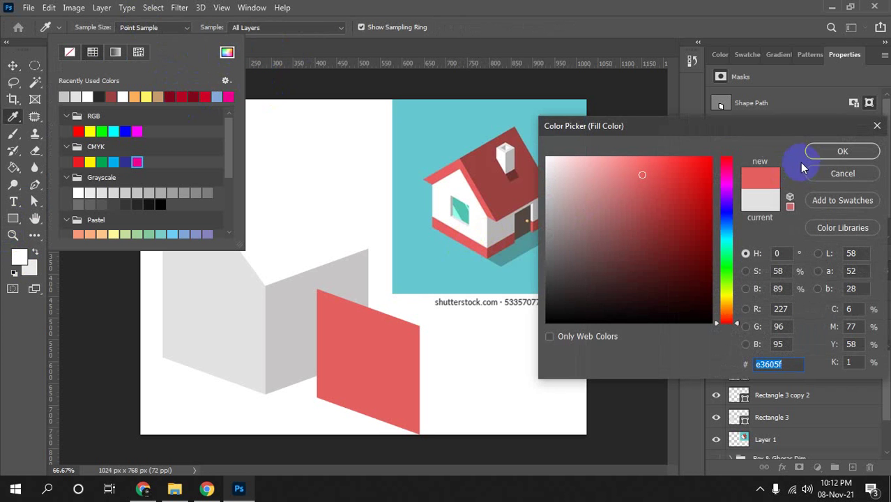
left_click(822, 151)
Move the red shape onto the left wall and lower its top corners into a thin base strip.
key("v")
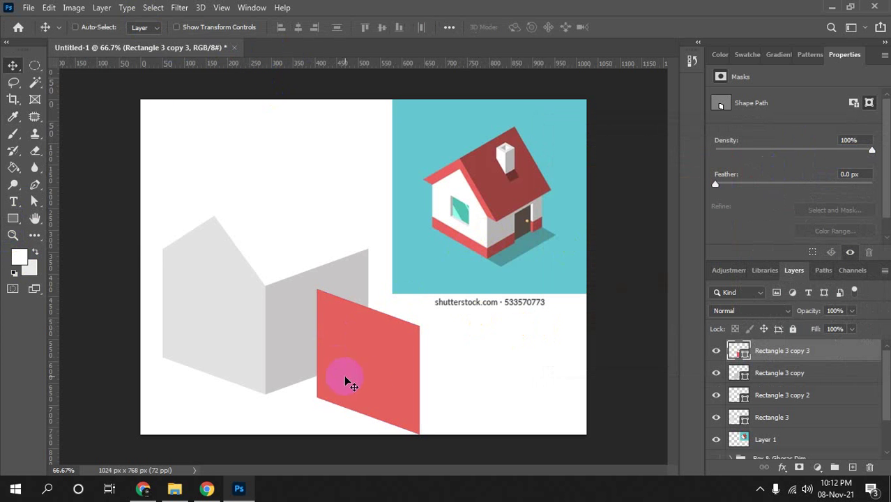
left_click_drag(348, 378, 224, 343)
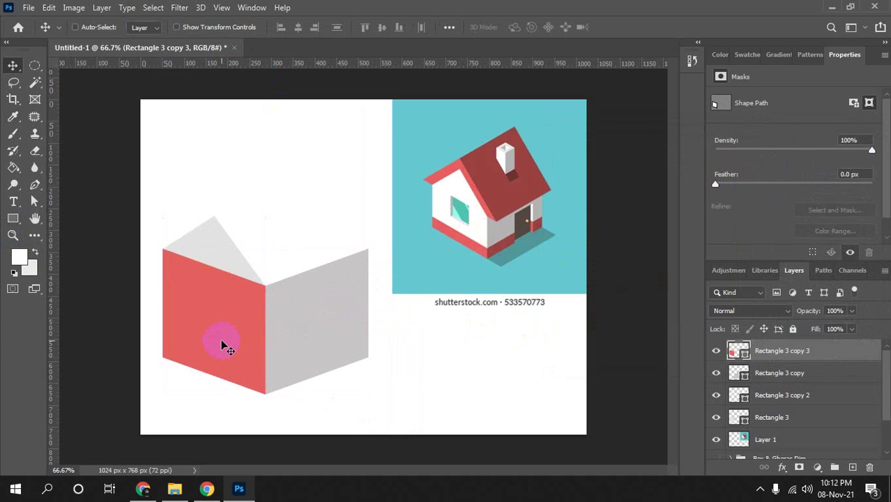
key("a")
left_click(264, 304)
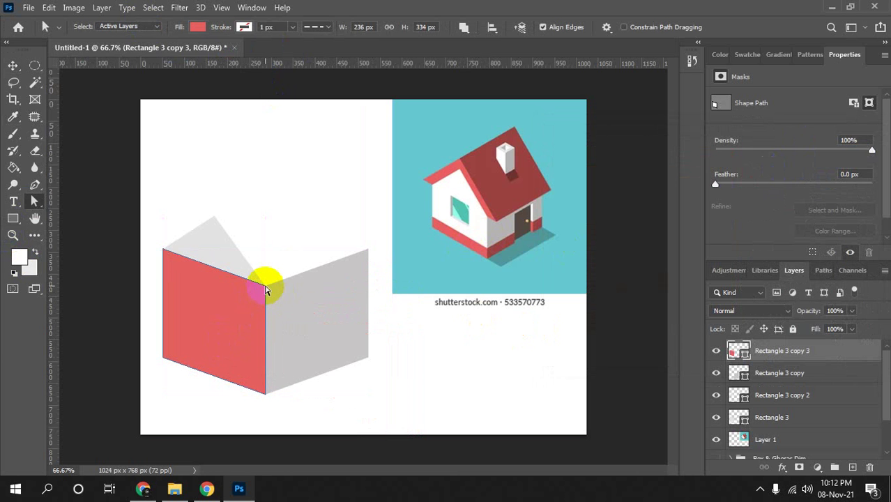
left_click(176, 267)
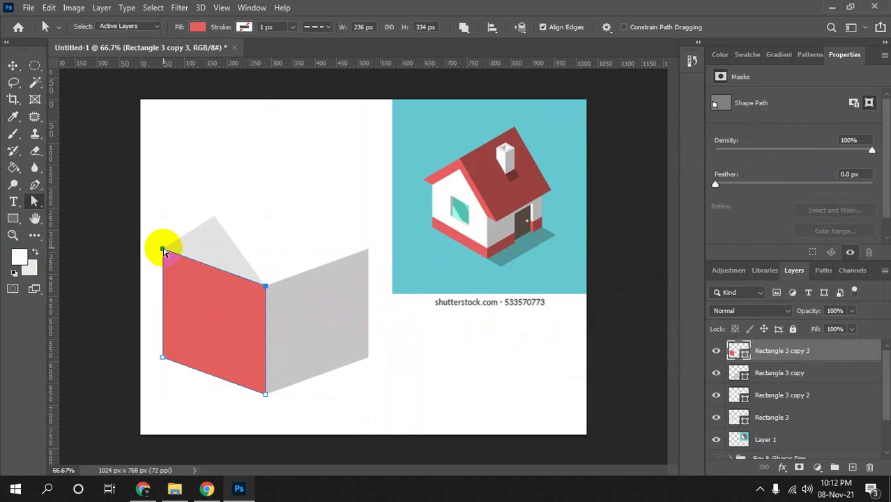
left_click_drag(164, 255, 285, 336)
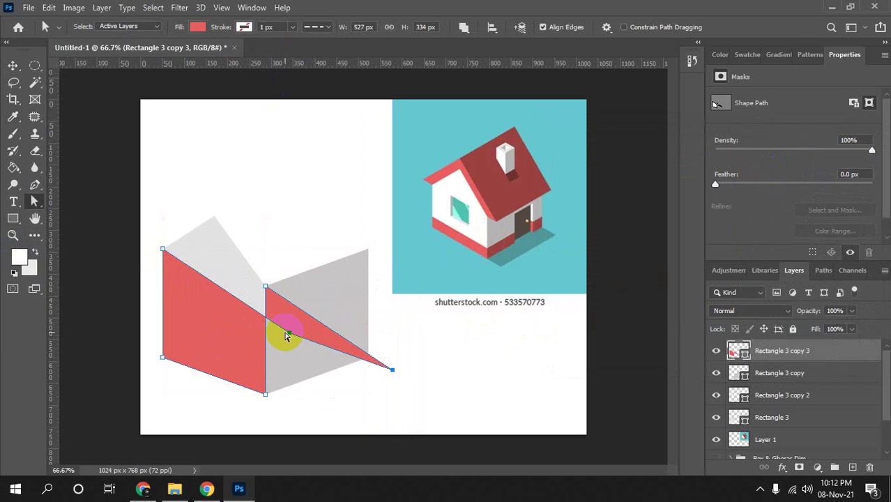
left_click_drag(285, 337, 288, 334)
key("ctrl+z")
mouse_move(147, 229)
left_mouse_down()
mouse_move(287, 311)
mouse_move(264, 386)
left_mouse_up()
key("v")
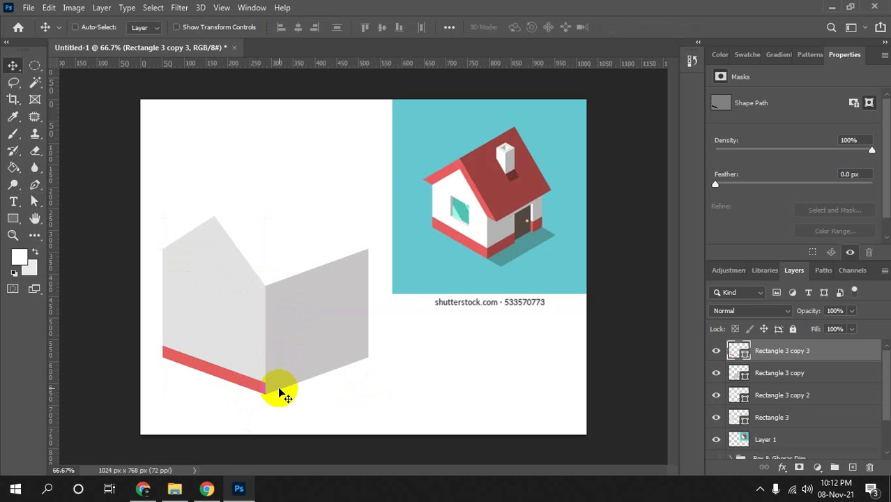
Copy the red strip, flip it horizontally, and place it under the right wall.
key("ctrl")
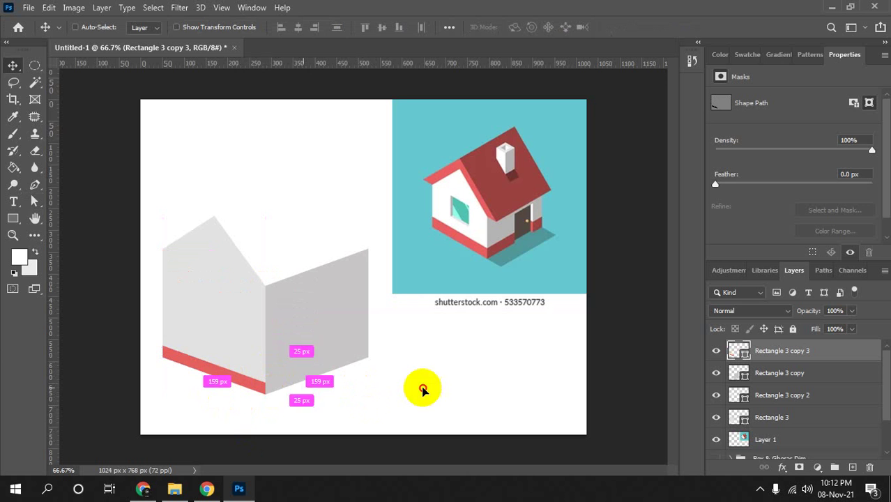
left_click_drag(421, 385, 445, 383)
key("ctrl+t")
right_click(447, 388)
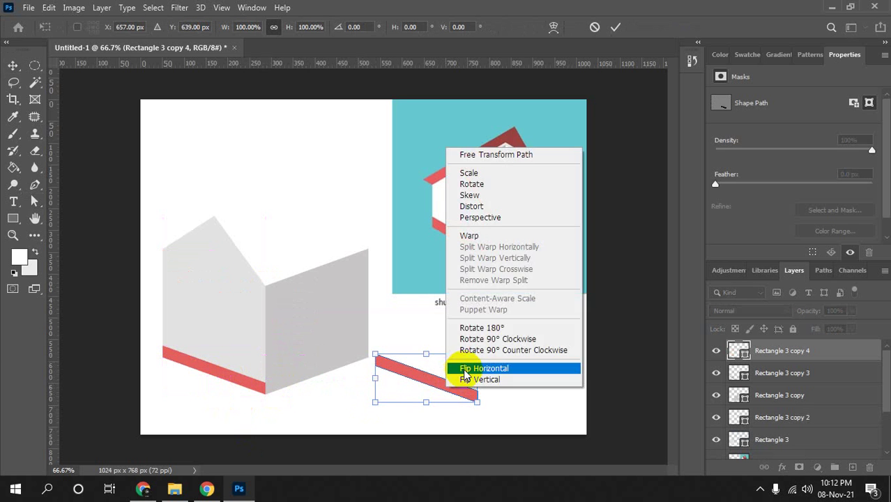
left_click(464, 370)
left_click_drag(453, 370, 310, 377)
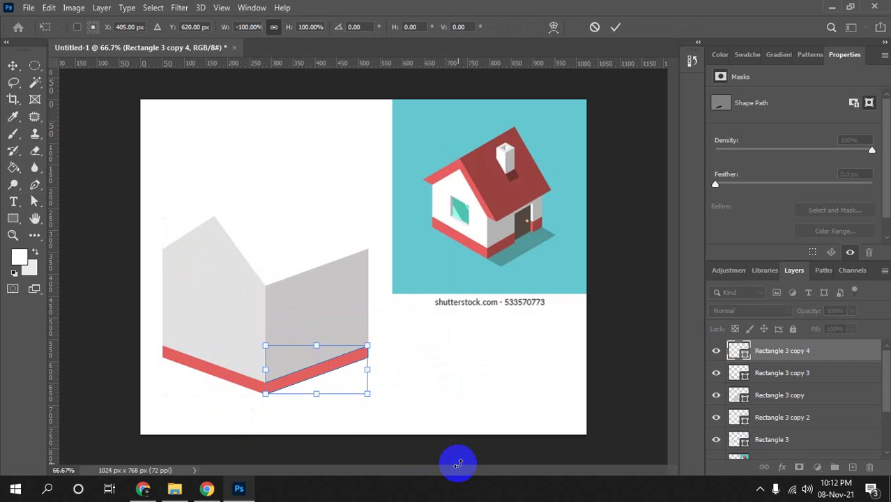
left_click(454, 456)
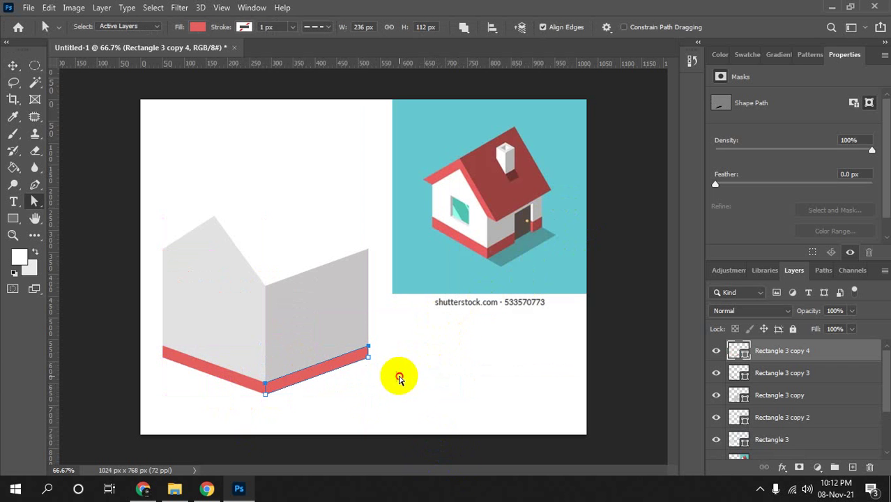
Shorten the right-wall strip by pulling its right end inward.
key("a")
left_click_drag(398, 370, 358, 325)
left_click_drag(369, 360, 317, 378)
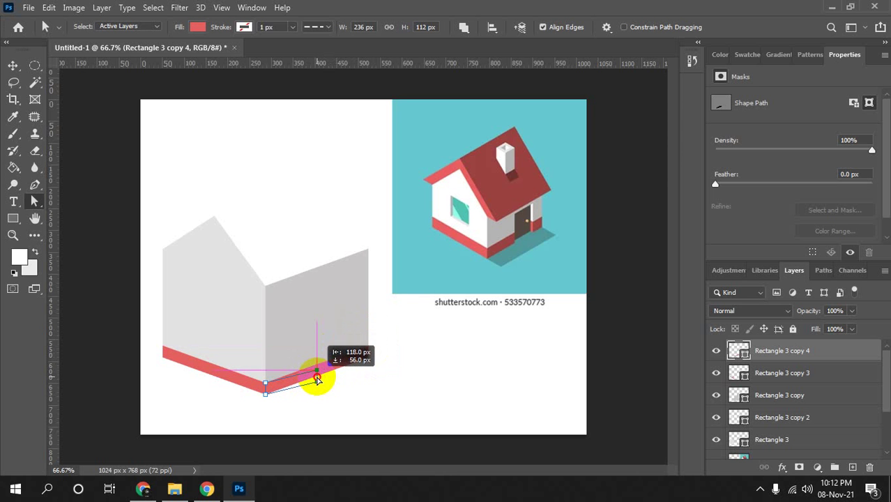
left_click_drag(318, 377, 318, 376)
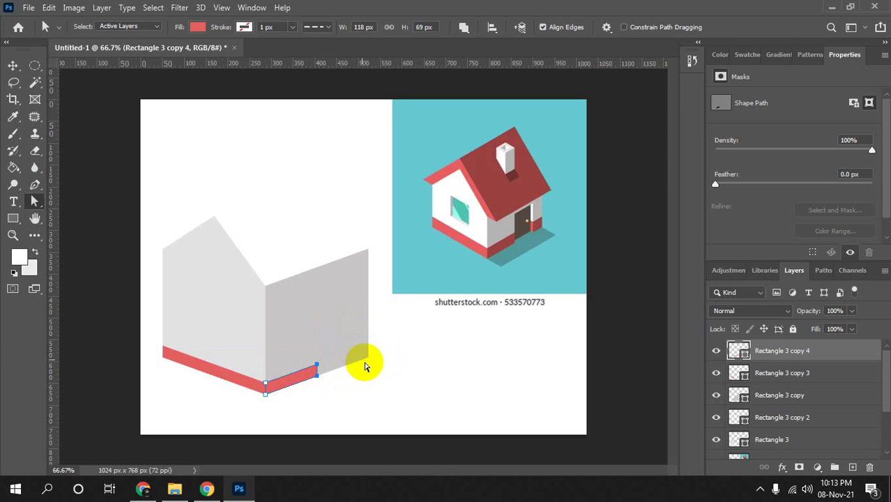
key("v")
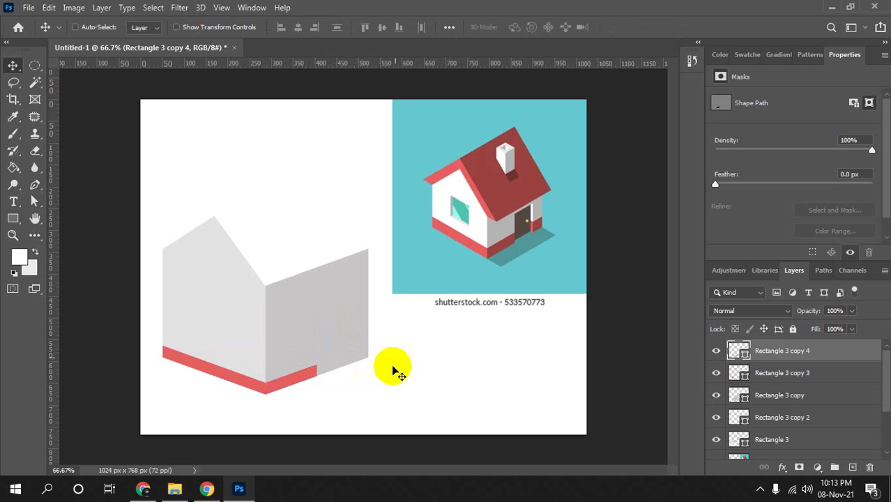
left_click_drag(342, 377, 298, 386)
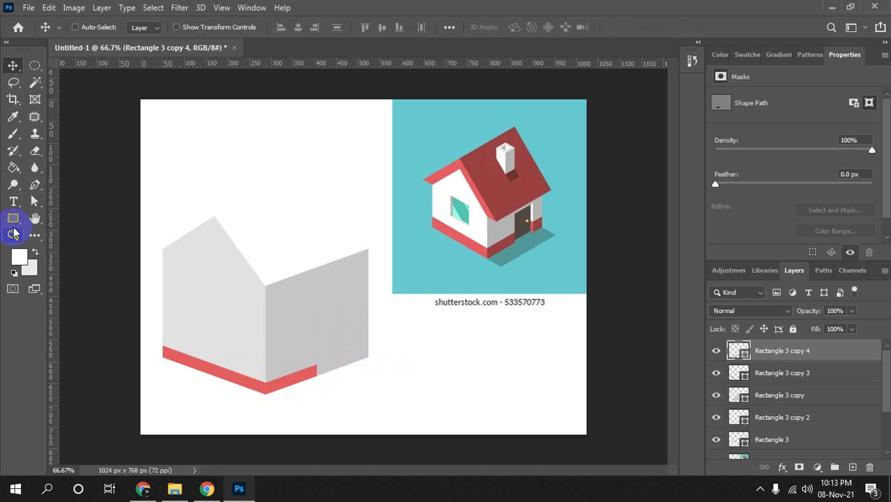
Set the right-wall strip's fill to darker red #c54847.
left_click(12, 218)
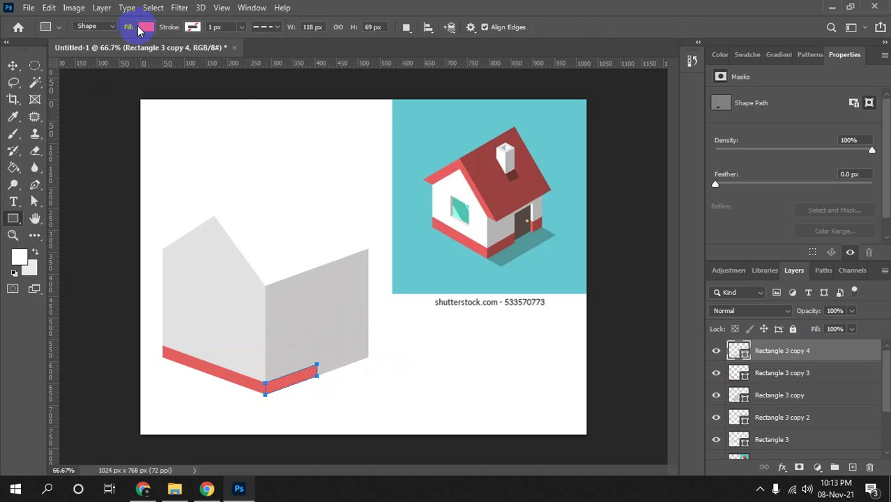
left_click(145, 26)
left_click(223, 56)
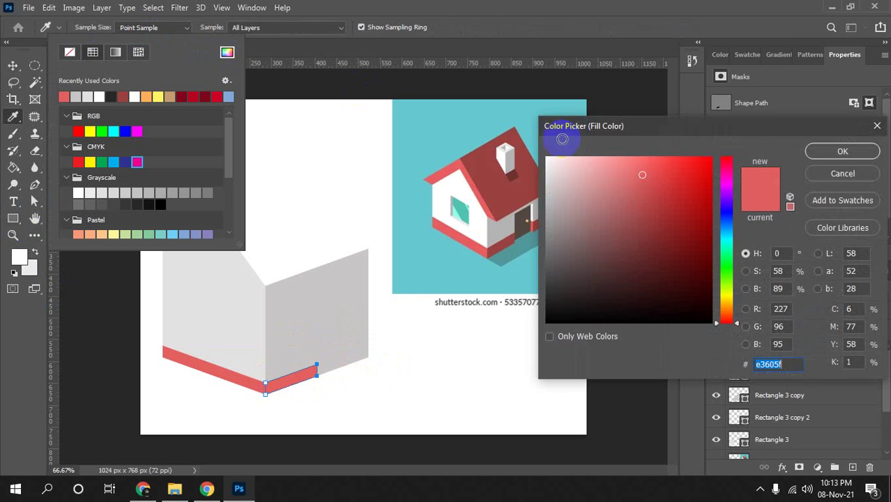
left_click(652, 195)
left_click(823, 151)
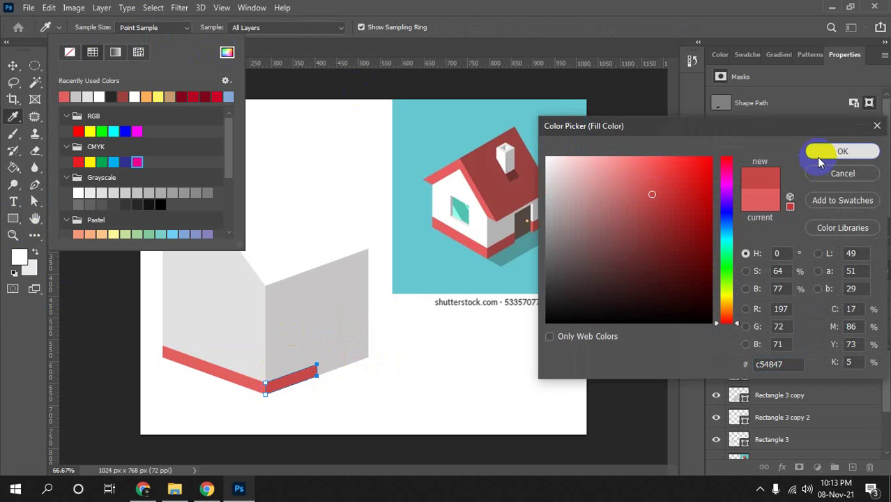
key("Escape")
Copy the red strip to the right wall's far corner and shorten it into a small block.
key("v")
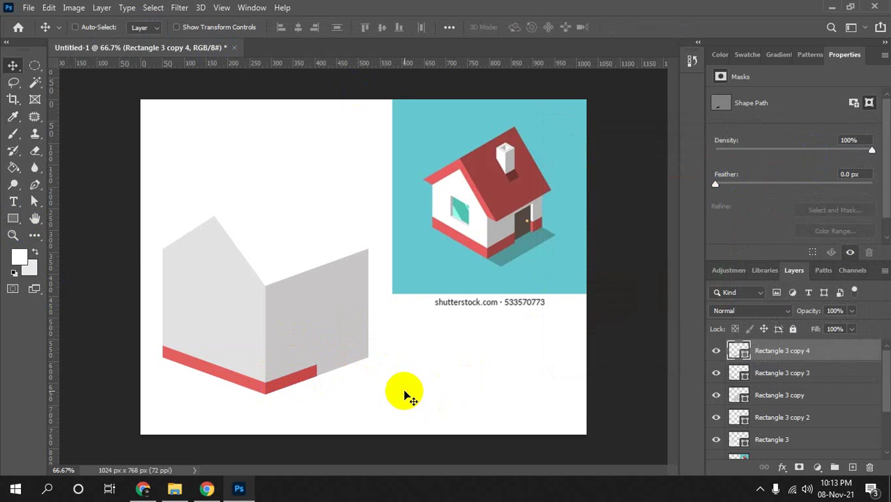
mouse_move(295, 377)
left_mouse_down()
mouse_move(383, 329)
mouse_move(400, 346)
mouse_move(386, 350)
left_mouse_up()
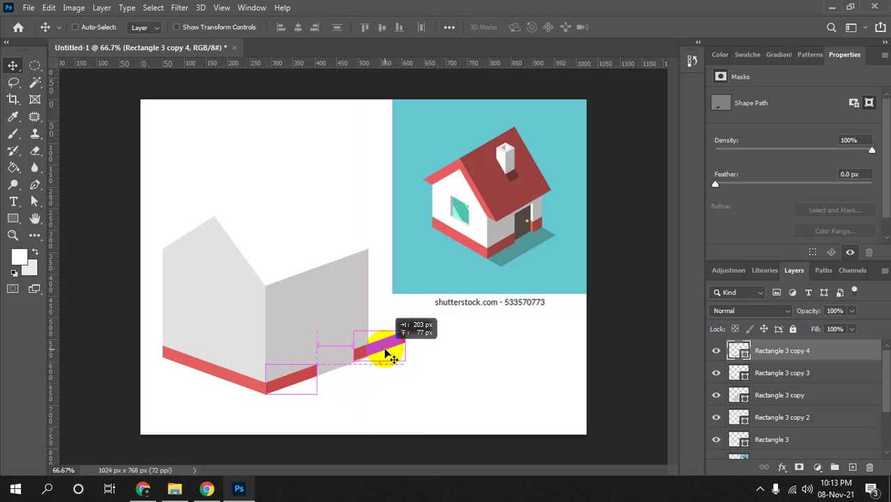
left_click_drag(386, 350, 384, 347)
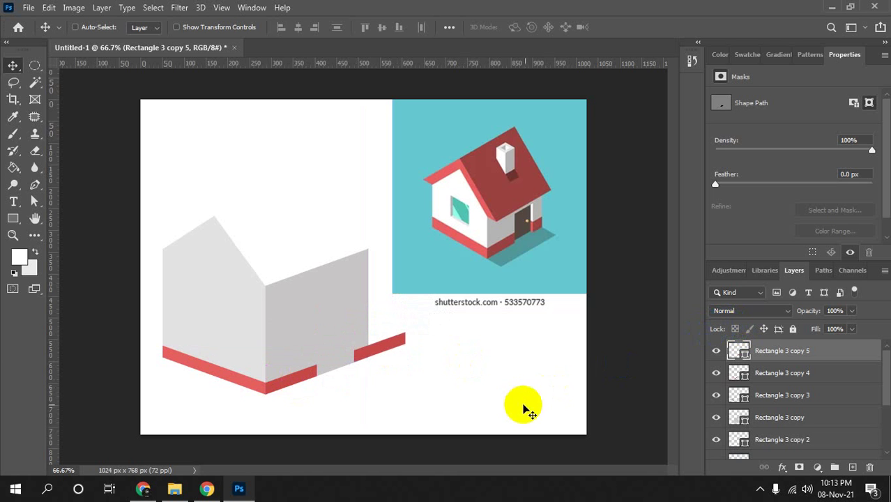
key("a")
left_click_drag(435, 364, 389, 313)
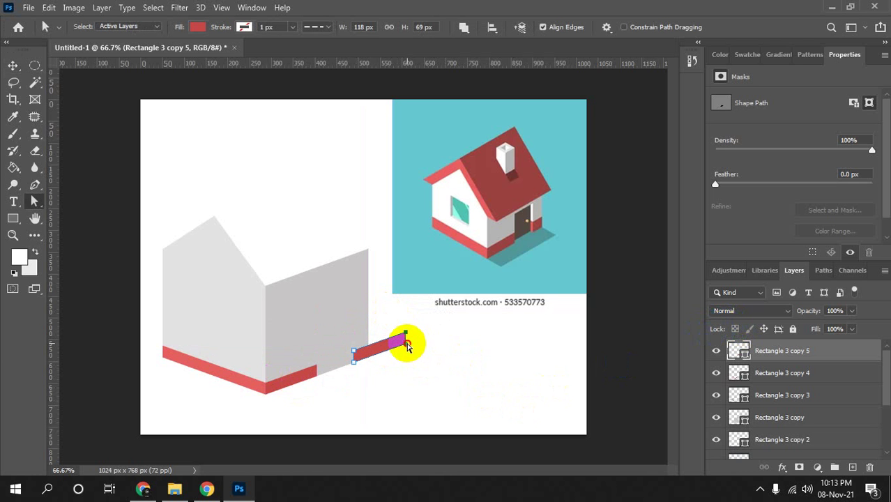
left_click_drag(407, 346, 367, 348)
key("v")
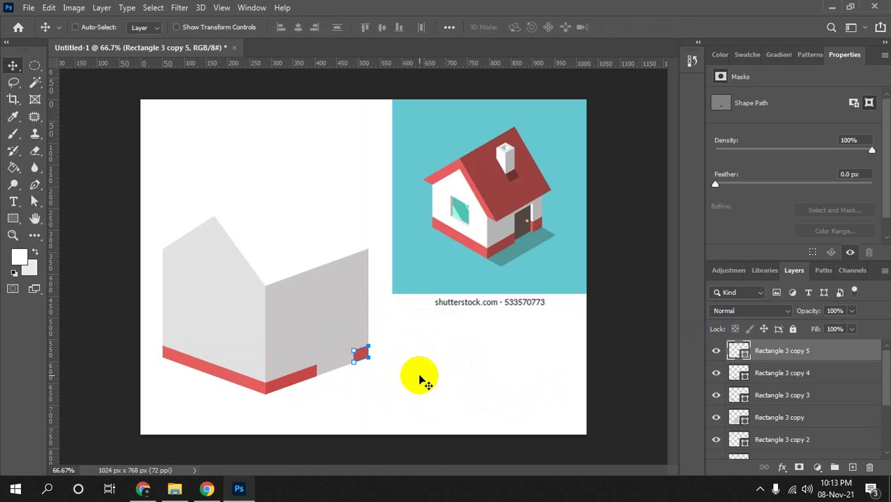
left_click(356, 349)
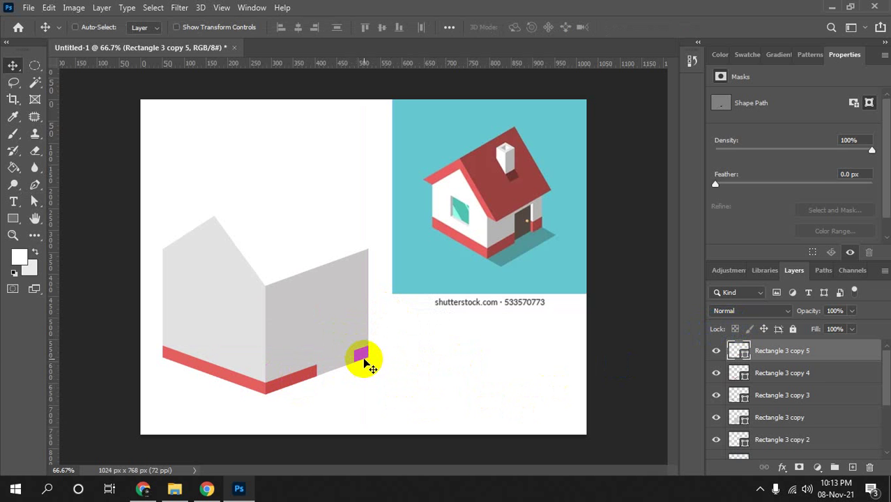
Zoom in on the corner and check each red base strip and the small block layer.
key("ctrl+plus")
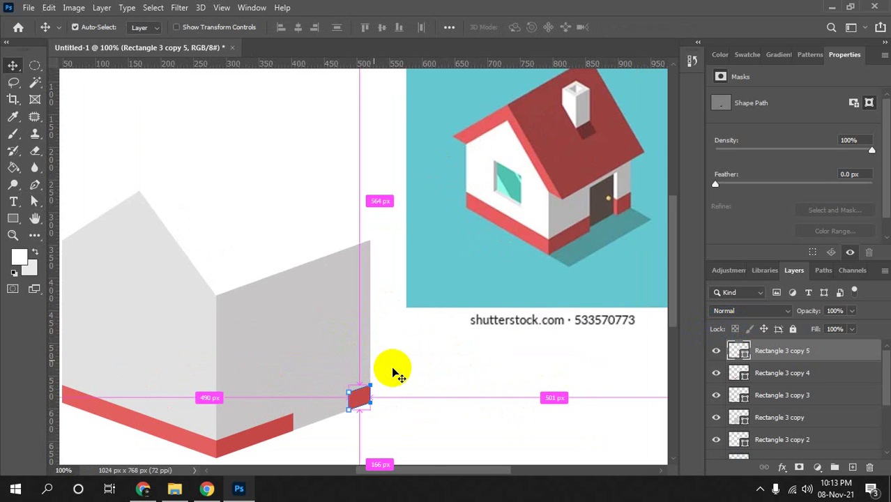
scroll(393, 372, "down", 3)
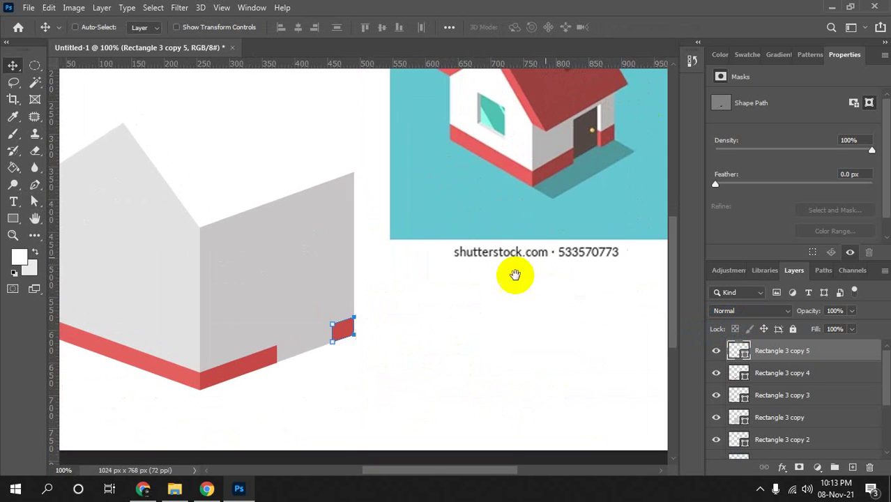
left_click_drag(515, 275, 512, 288)
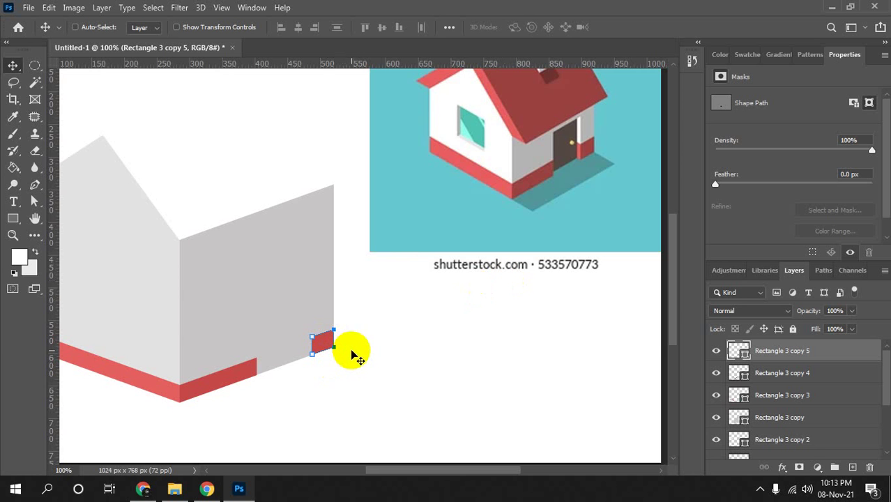
left_click(200, 405)
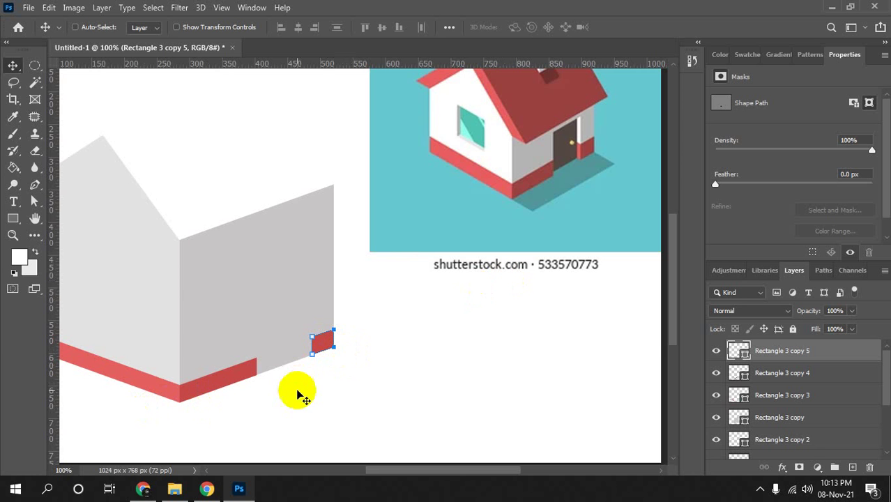
left_click(216, 387, "ctrl")
left_click(155, 395)
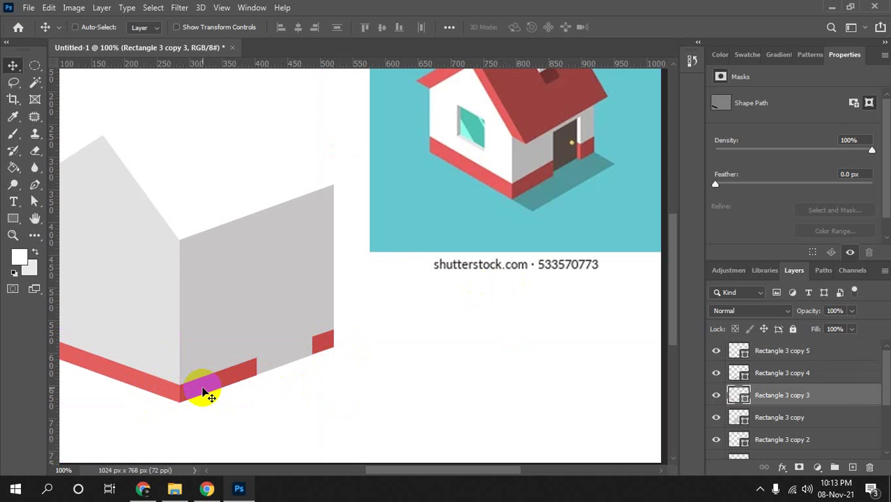
left_click(325, 342, "ctrl")
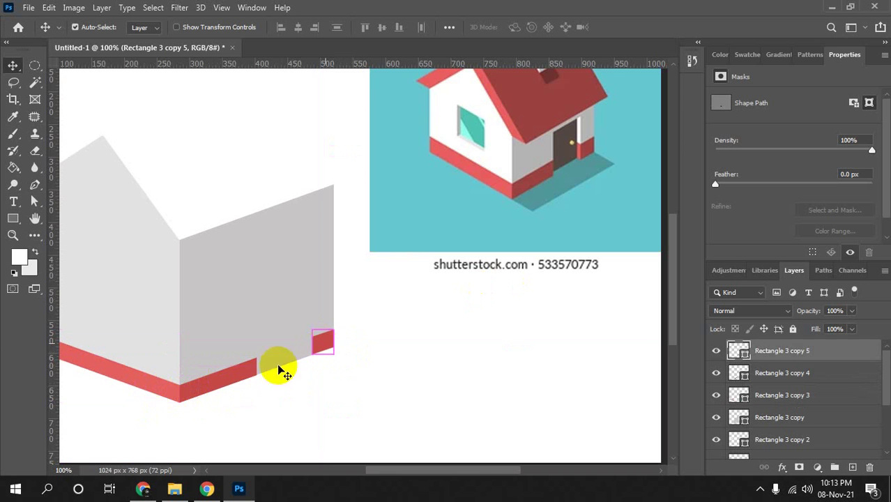
left_click(236, 382, "ctrl")
left_click(328, 344, "ctrl")
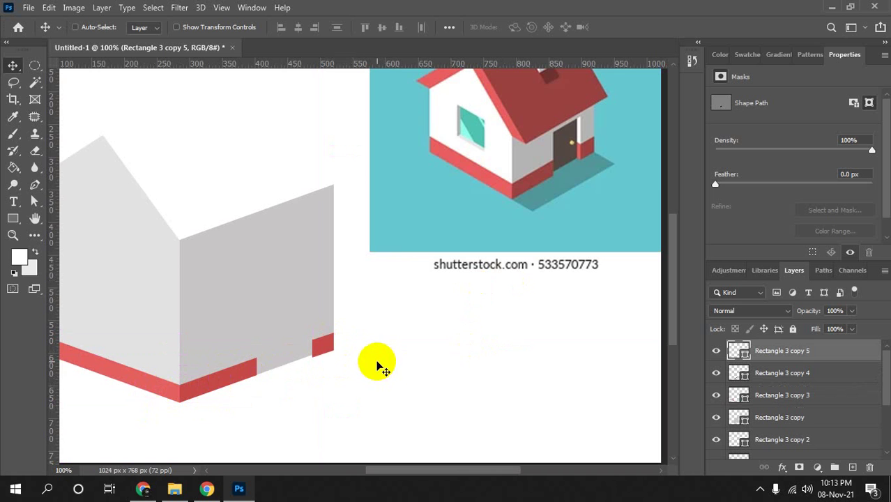
left_click(234, 386)
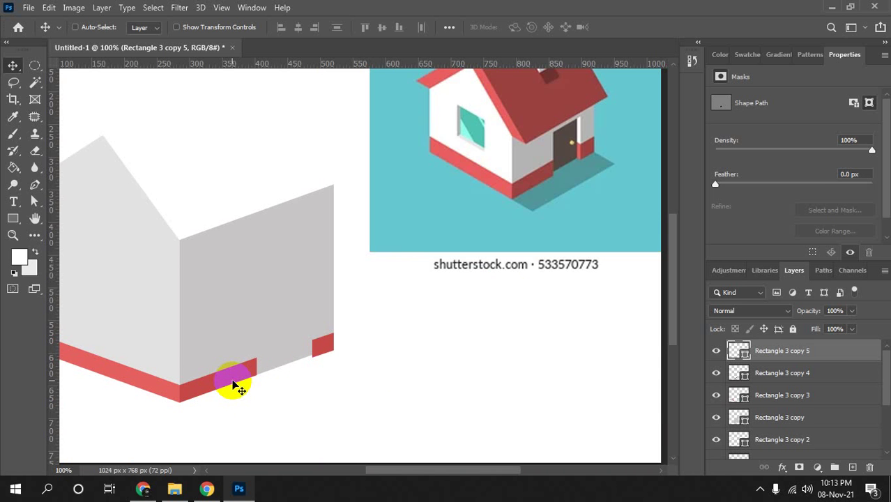
left_click(234, 383, "ctrl")
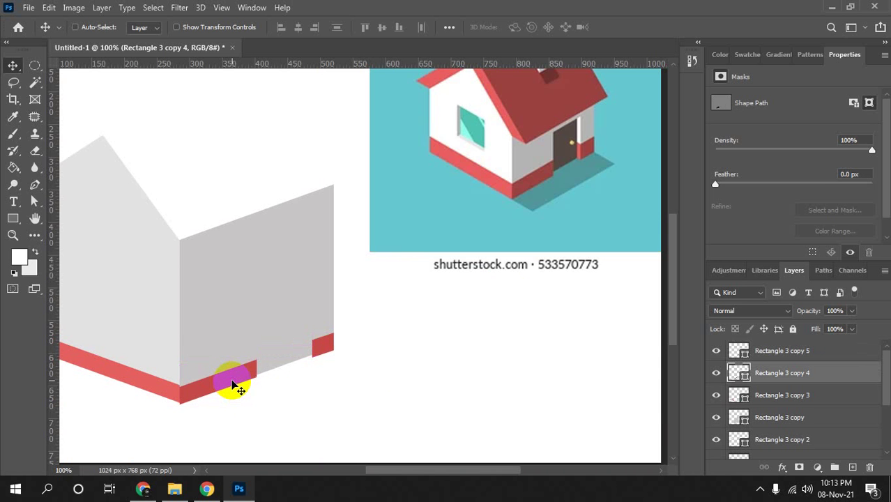
left_click(168, 397, "ctrl")
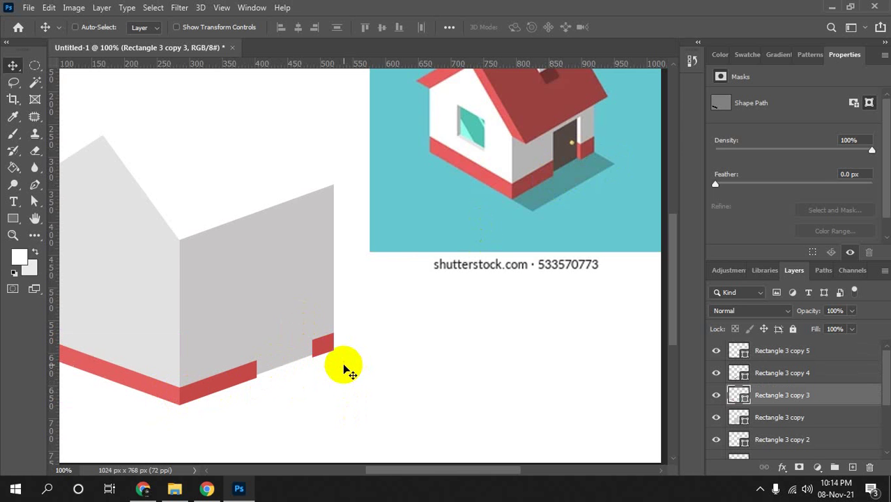
left_click(321, 352)
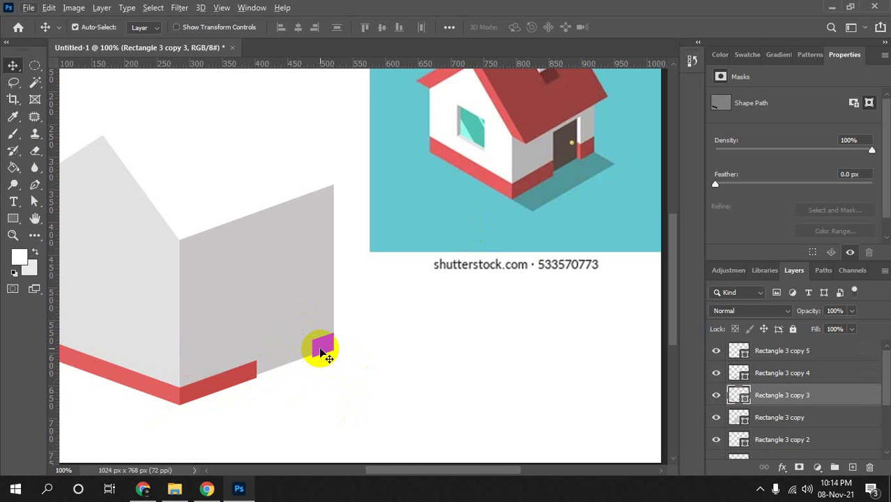
Copy the small red block and position it beside the wall's far corner edge.
left_click_drag(323, 354, 394, 372)
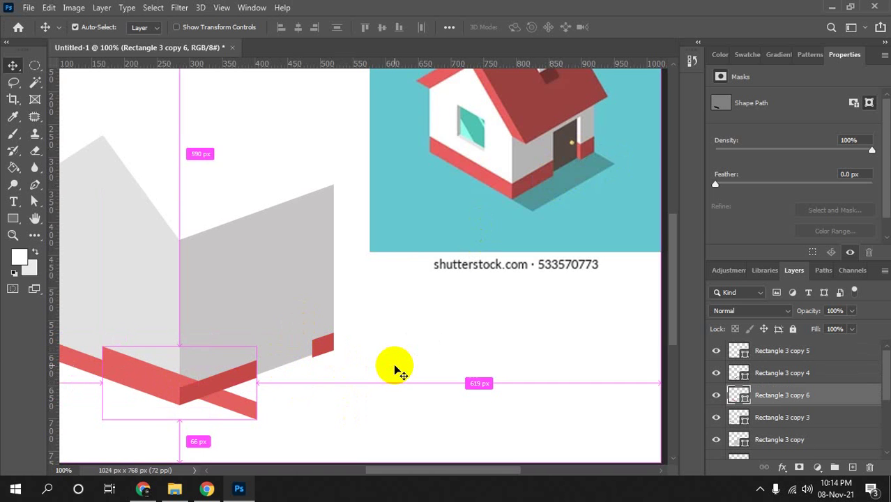
key("ctrl+z")
mouse_move(325, 348)
left_mouse_down()
mouse_move(392, 364)
mouse_move(311, 391)
mouse_move(398, 343)
left_mouse_up()
key("ctrl+plus")
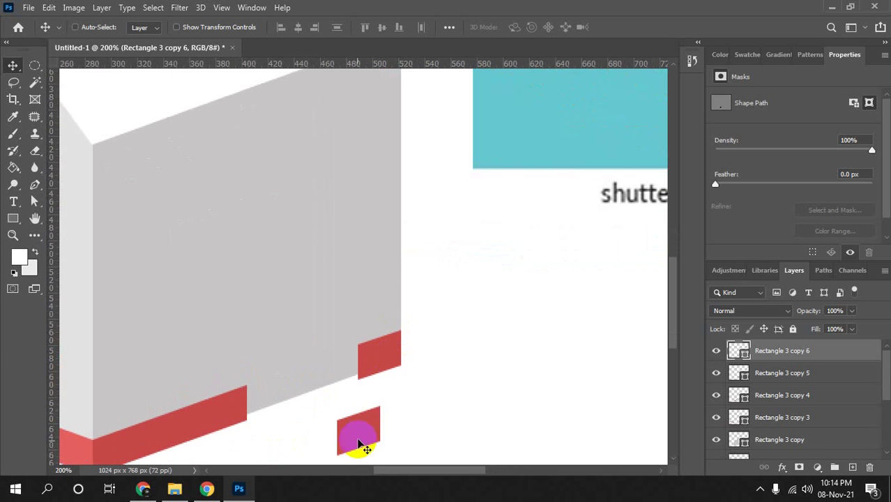
mouse_move(363, 444)
left_mouse_down()
mouse_move(322, 376)
mouse_move(337, 377)
mouse_move(295, 324)
left_mouse_up()
Narrow the copy into a thin sliver about 6×155 px running up the wall corner.
key("a")
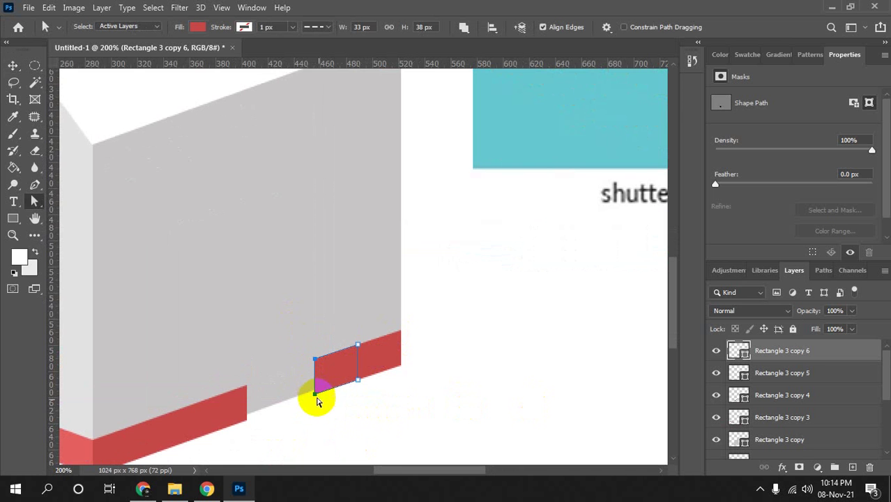
left_click_drag(316, 397, 353, 378)
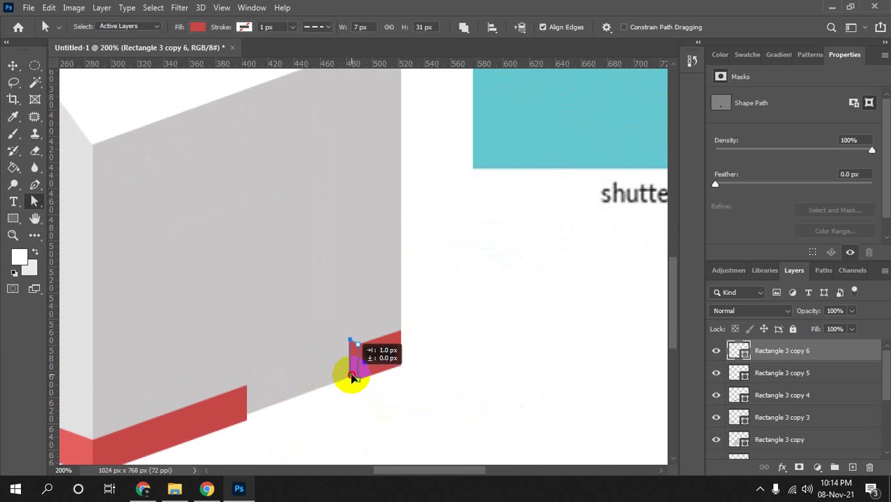
left_click(421, 336)
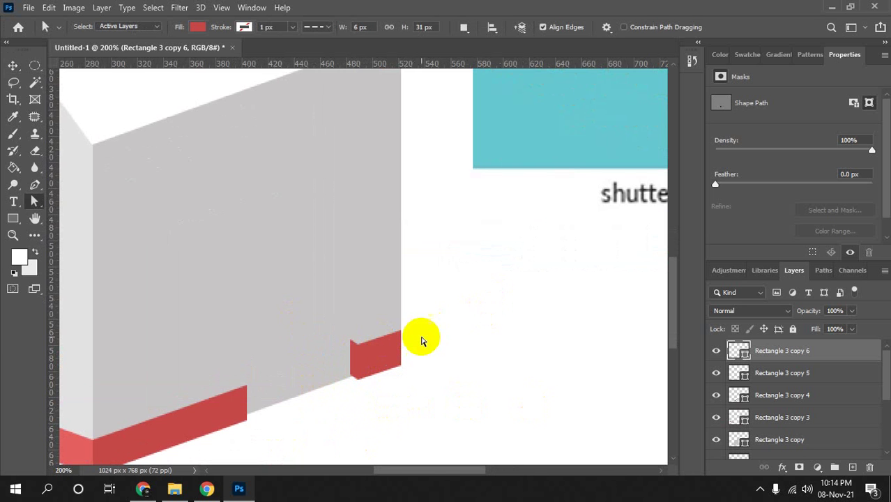
left_click_drag(356, 359, 359, 322)
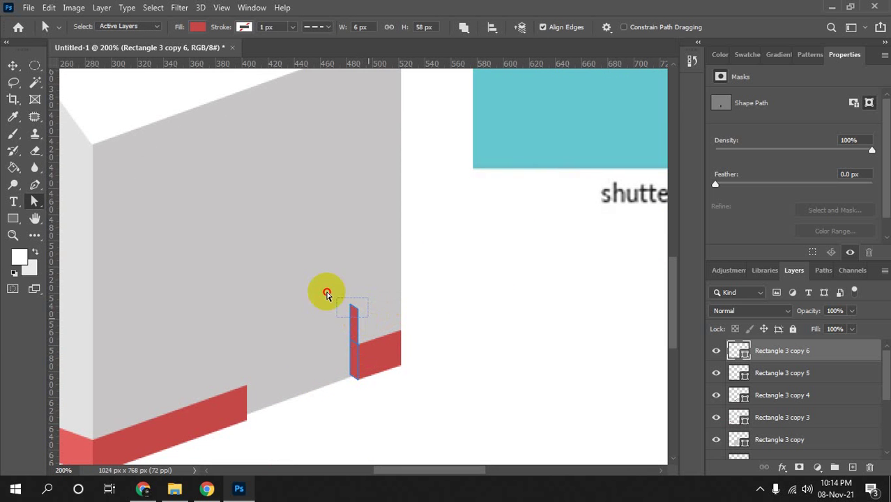
left_click(355, 309)
mouse_move(358, 315)
left_mouse_down()
mouse_move(358, 162)
mouse_move(359, 185)
left_mouse_up()
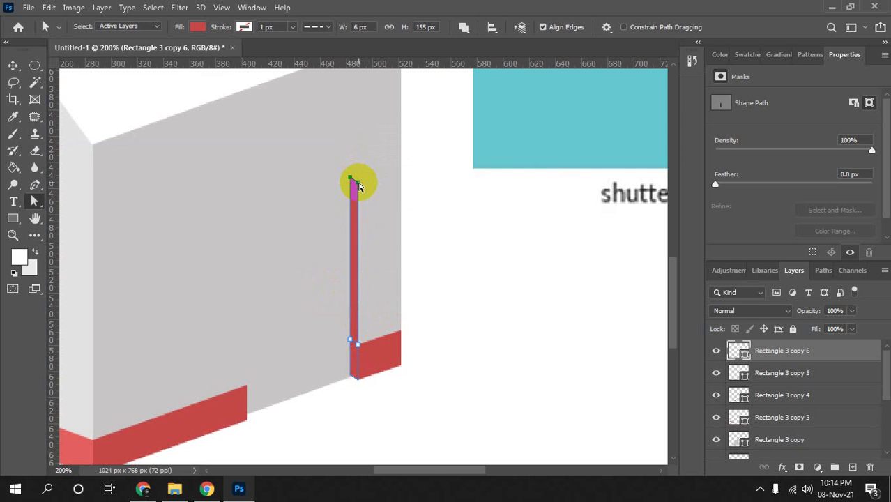
mouse_move(571, 213)
left_mouse_down()
mouse_move(373, 311)
mouse_move(369, 290)
left_mouse_up()
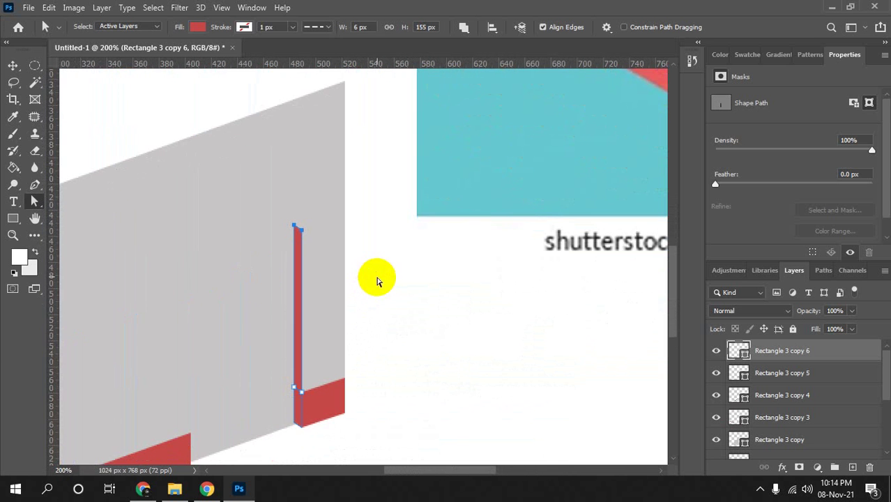
Try a grey fill for the sliver, then cancel to keep it red.
left_click(200, 28)
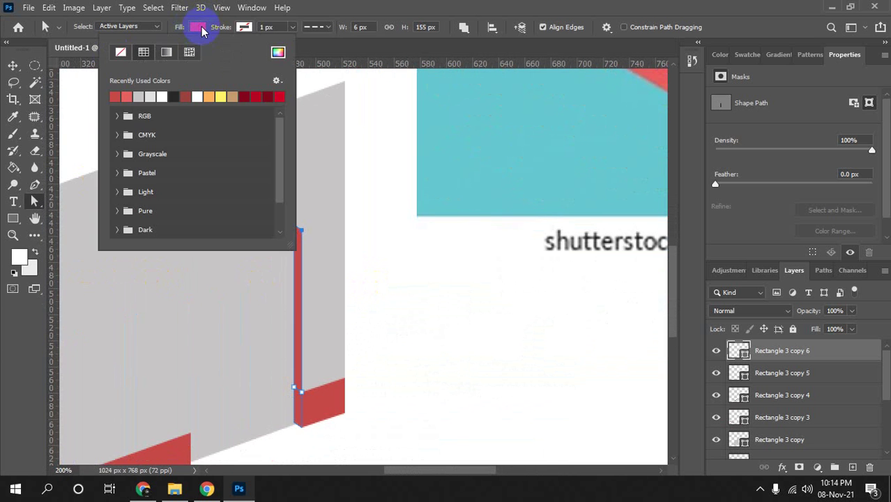
left_click(278, 51)
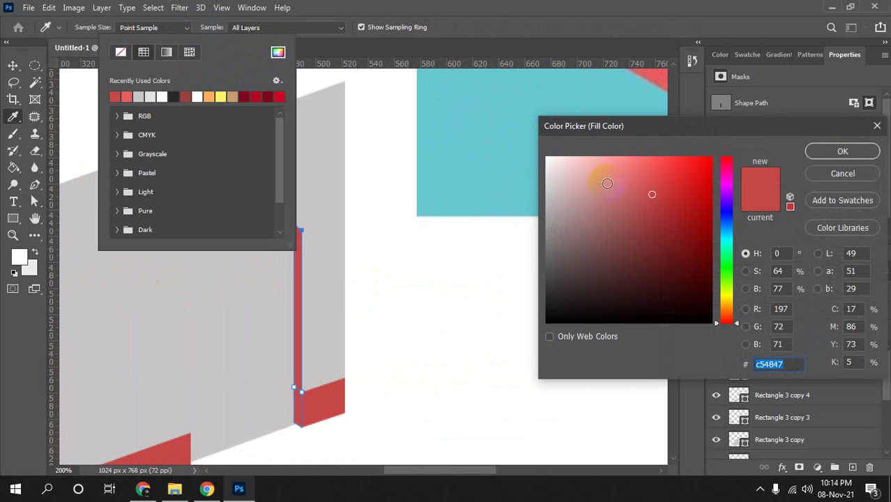
mouse_move(608, 184)
left_mouse_down()
mouse_move(547, 163)
mouse_move(546, 190)
mouse_move(548, 183)
left_mouse_up()
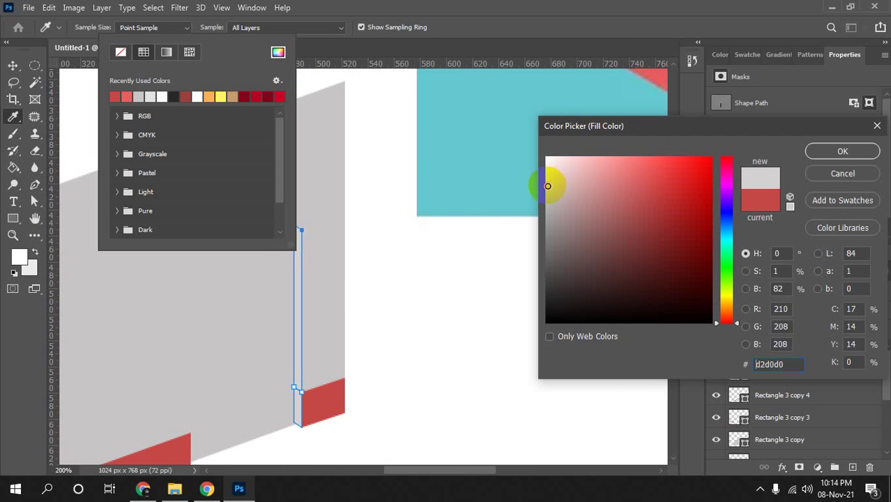
left_click(839, 174)
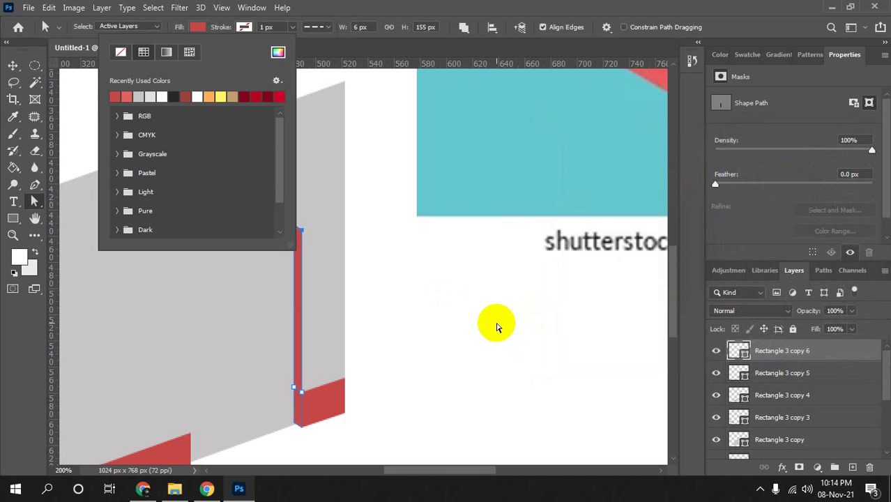
Duplicate the red sliver higher and stretch its top up into a tall 6×127 px strip.
key("v")
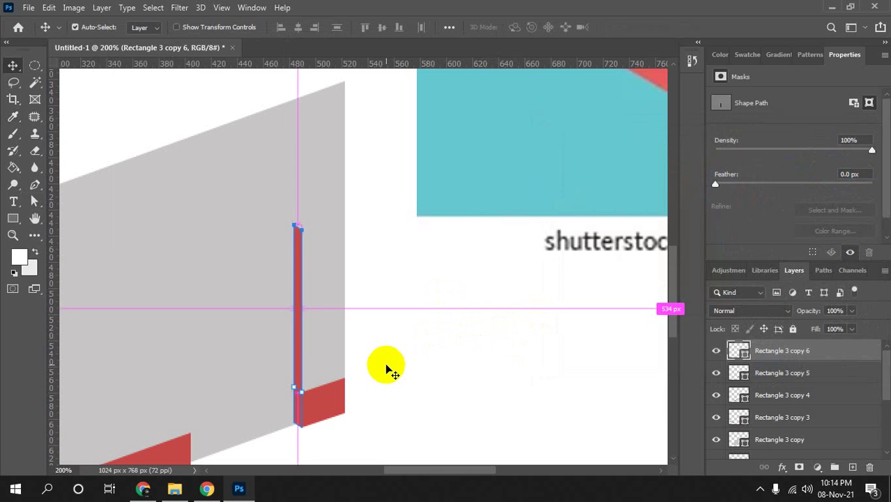
key("shift+Down")
key("shift+Down")
key("shift+Down")
key("shift+Down")
key("shift+Down")
key("shift+Down")
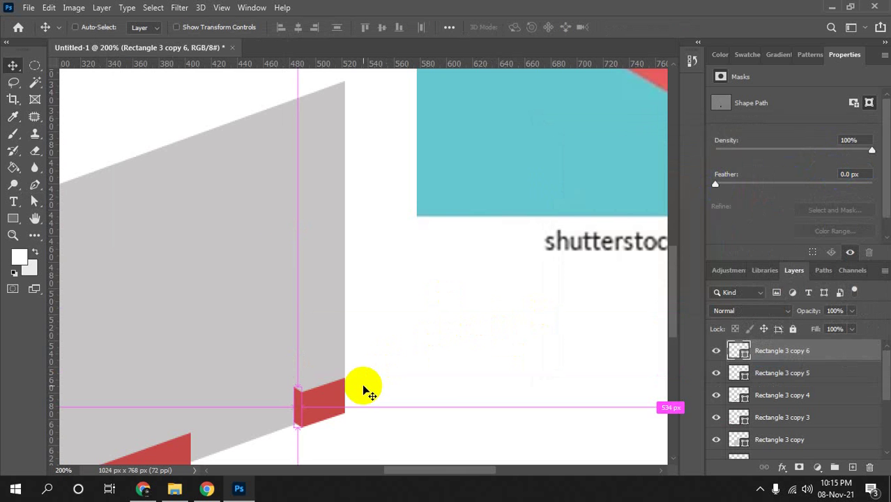
left_click(302, 417)
left_click_drag(297, 412, 298, 377)
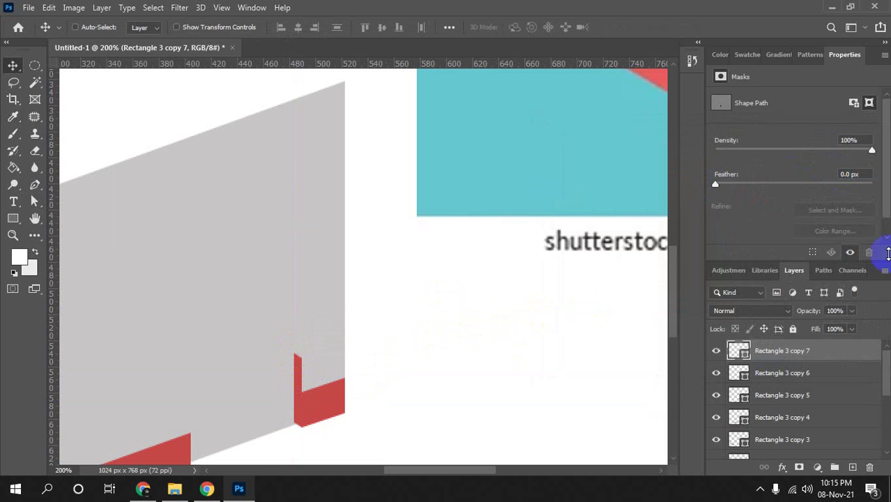
key("a")
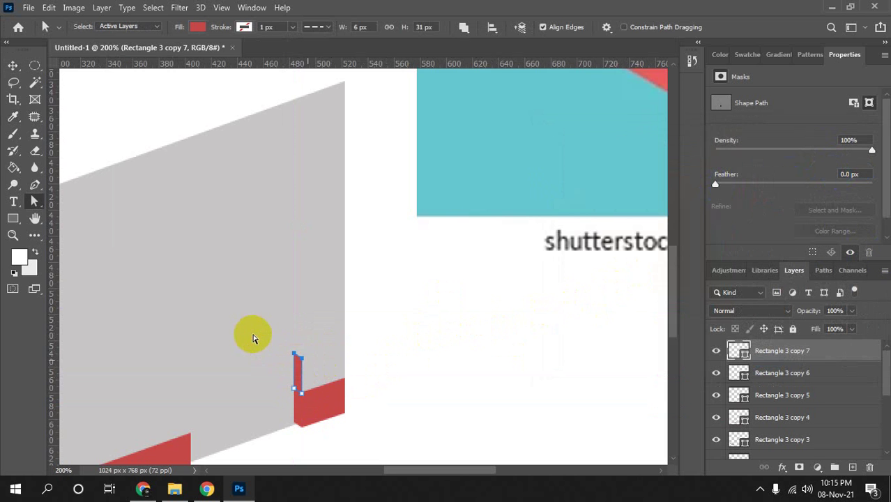
left_click_drag(295, 357, 295, 230)
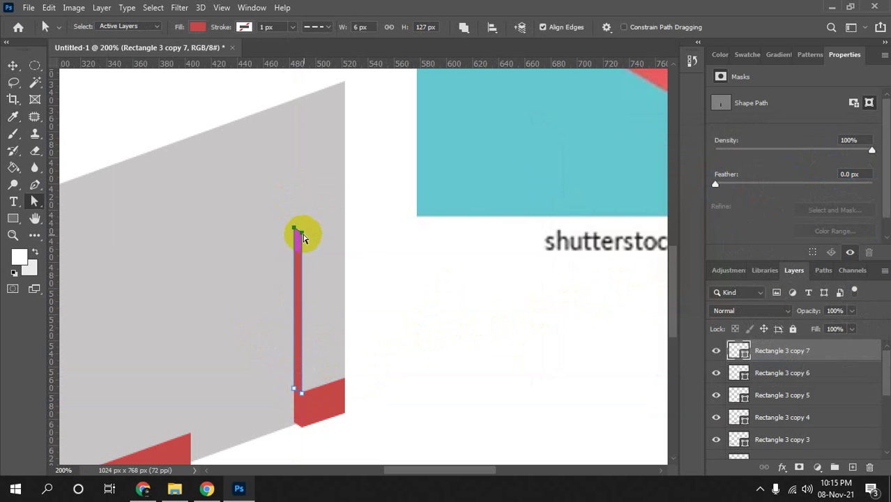
Fill the strip with a light whitish grey and fit the canvas in view.
left_click(197, 26)
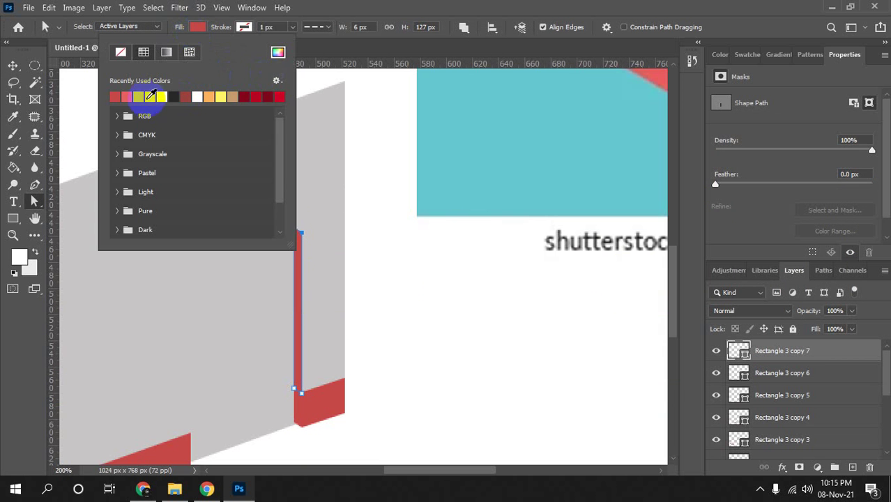
left_click(139, 98)
left_click(151, 97)
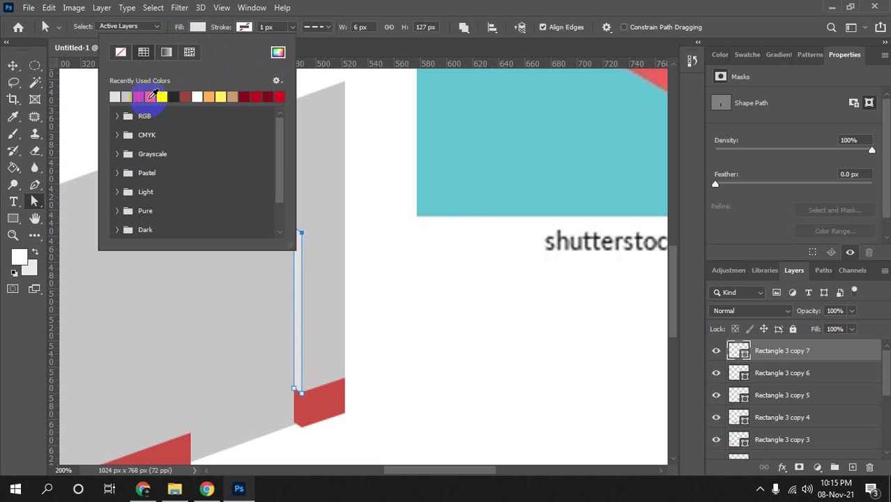
key("v")
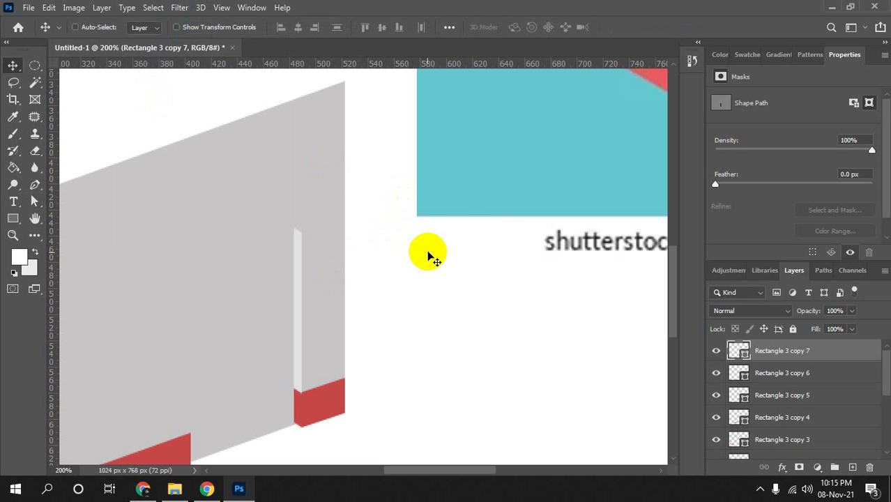
key("ctrl+0")
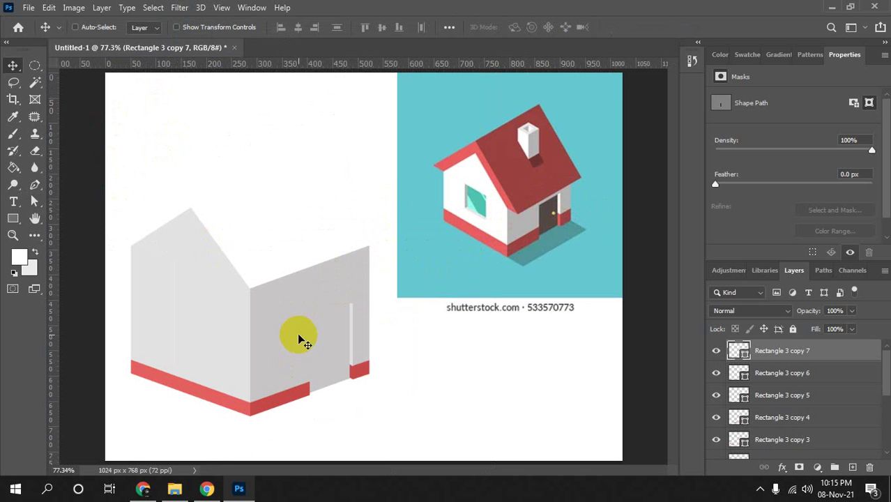
Copy the strip further left and fill the copy with dark red.
mouse_move(298, 338)
left_mouse_down()
mouse_move(367, 416)
mouse_move(315, 387)
left_mouse_up()
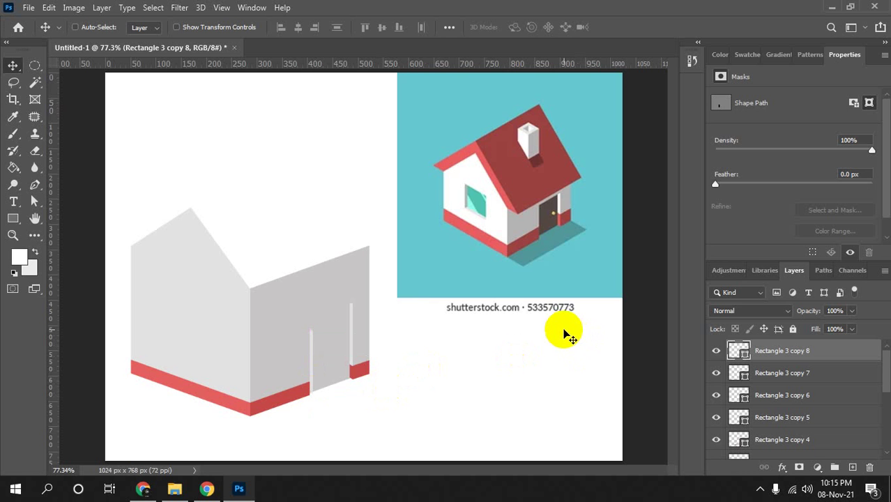
left_click(13, 218)
left_click(153, 23)
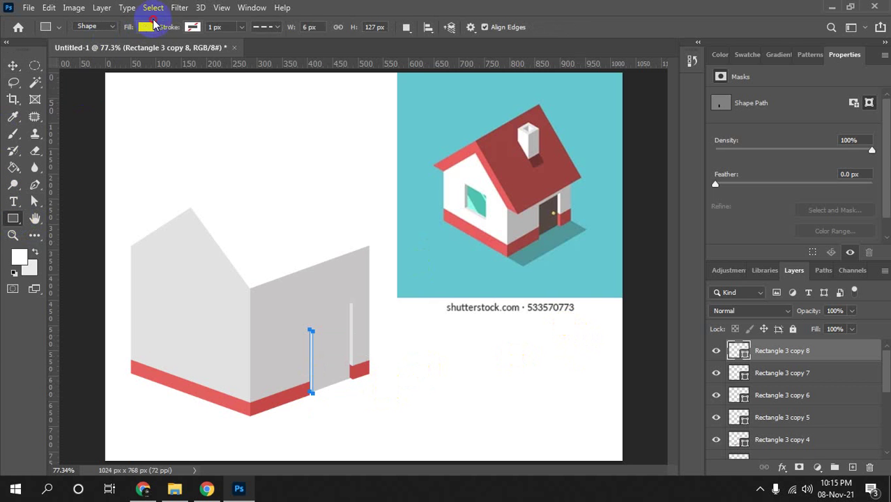
left_click(153, 27)
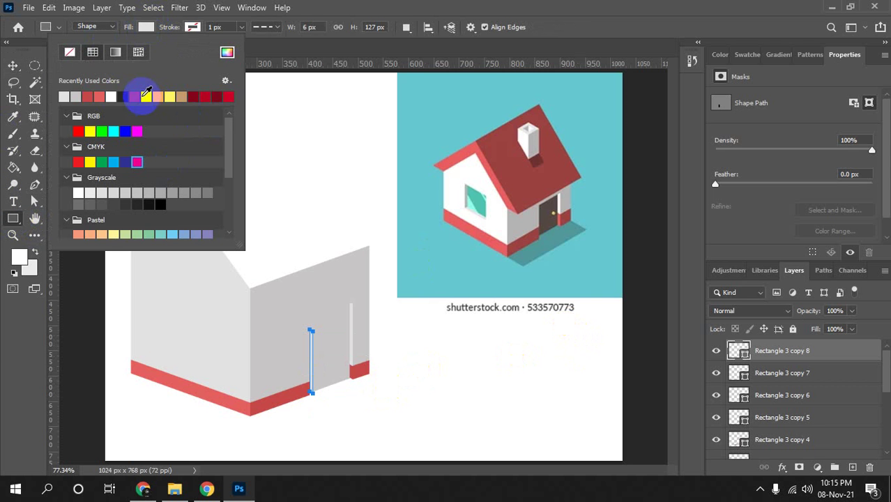
left_click(139, 96)
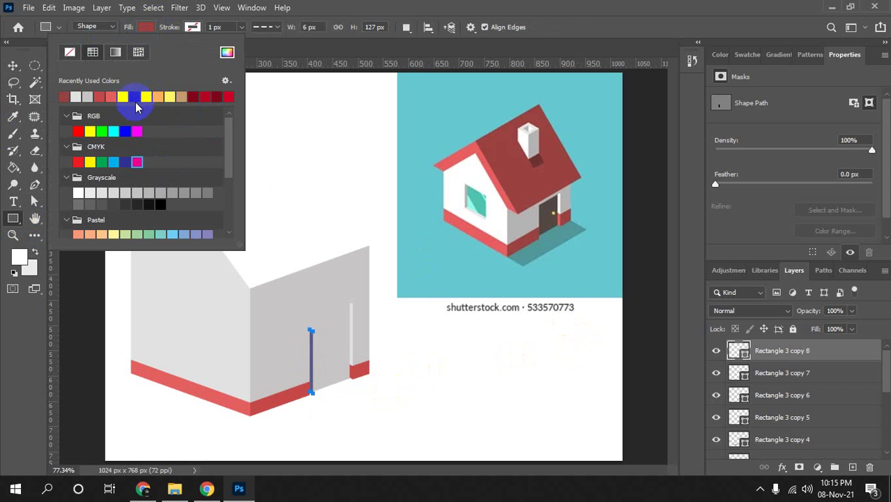
Drag the copy's anchors up and right to form a 79×179 px door.
key("a")
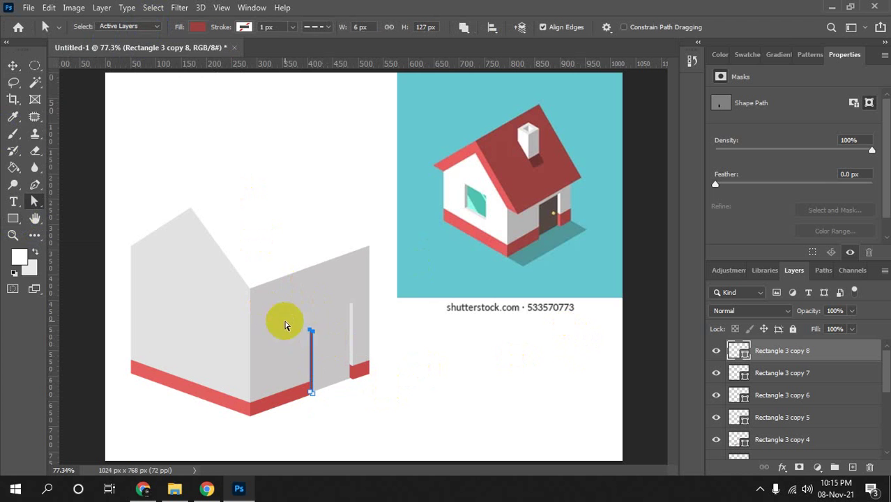
left_click_drag(313, 335, 313, 319)
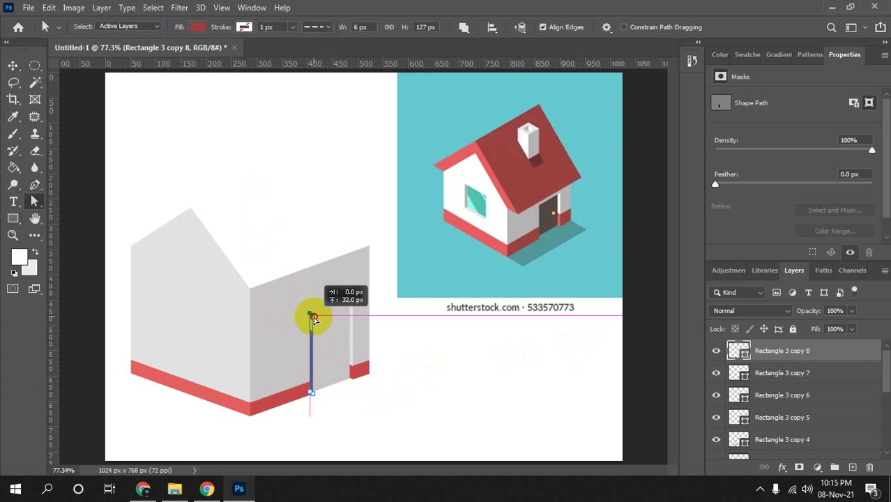
left_click(313, 395)
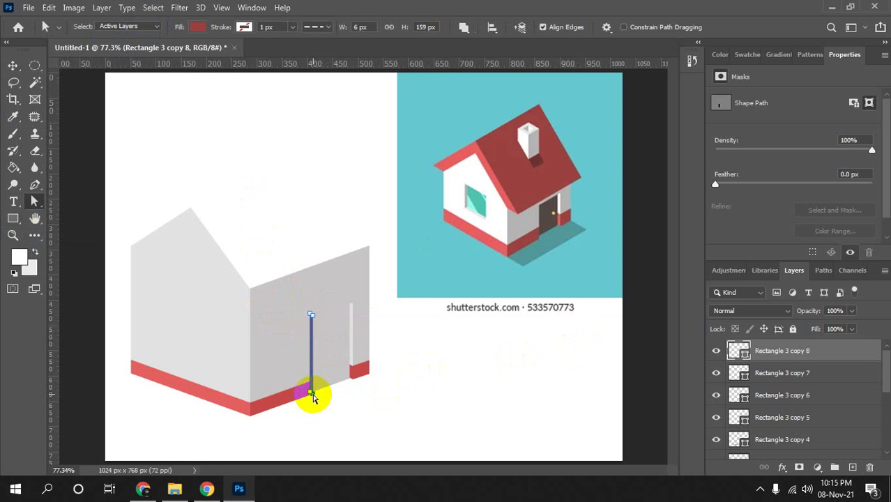
left_click(312, 316)
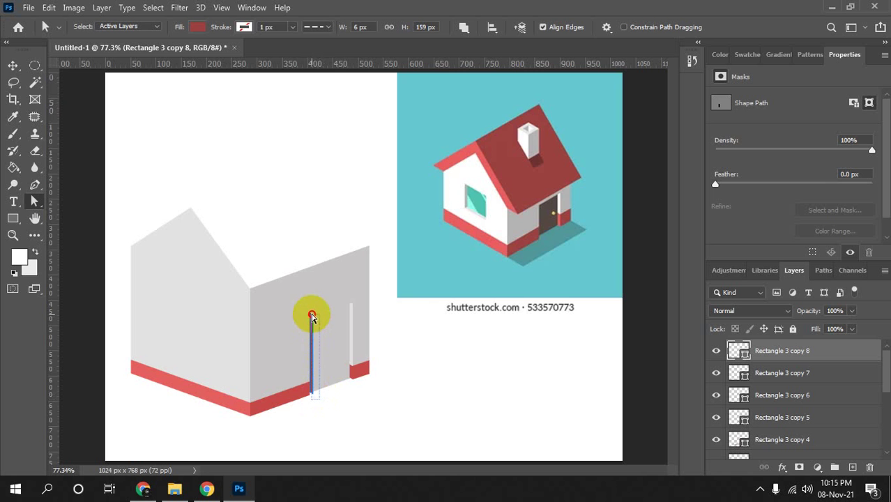
left_click_drag(312, 396, 348, 381)
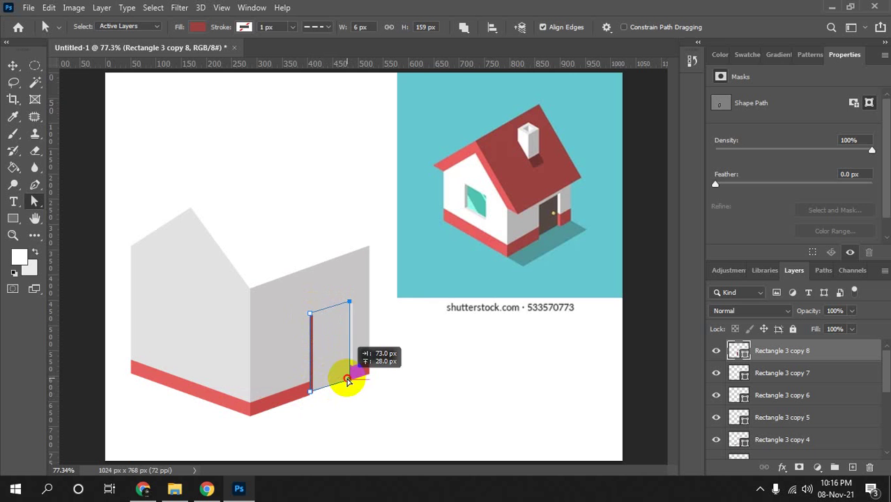
left_click_drag(347, 380, 345, 381)
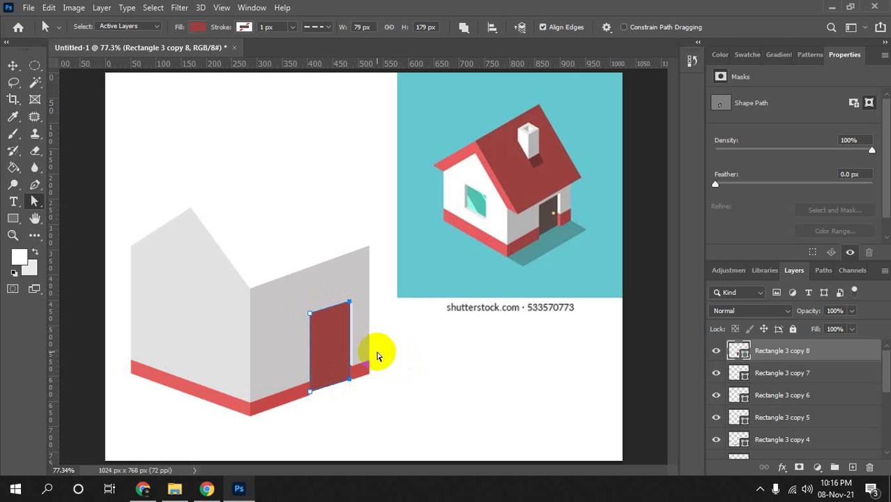
scroll(371, 352, "up", 1)
scroll(370, 348, "up", 2)
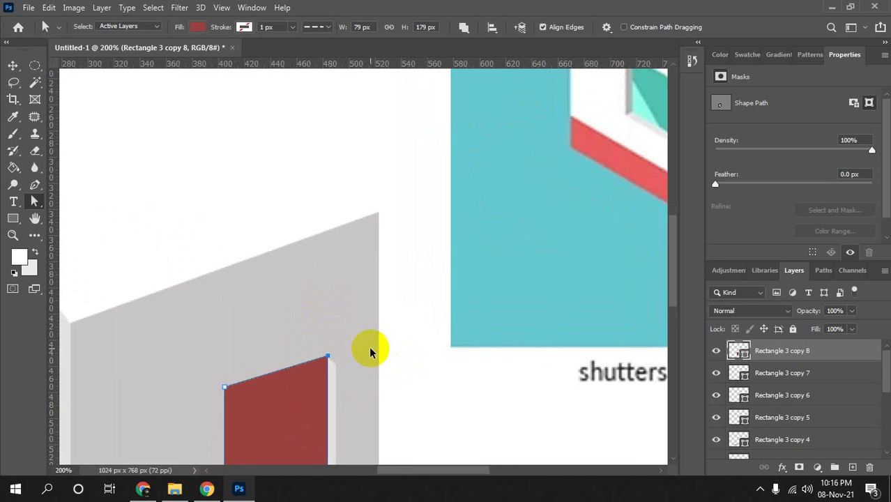
Zoom in and move the door's lower-right corner down into place.
left_click_drag(369, 360, 397, 69)
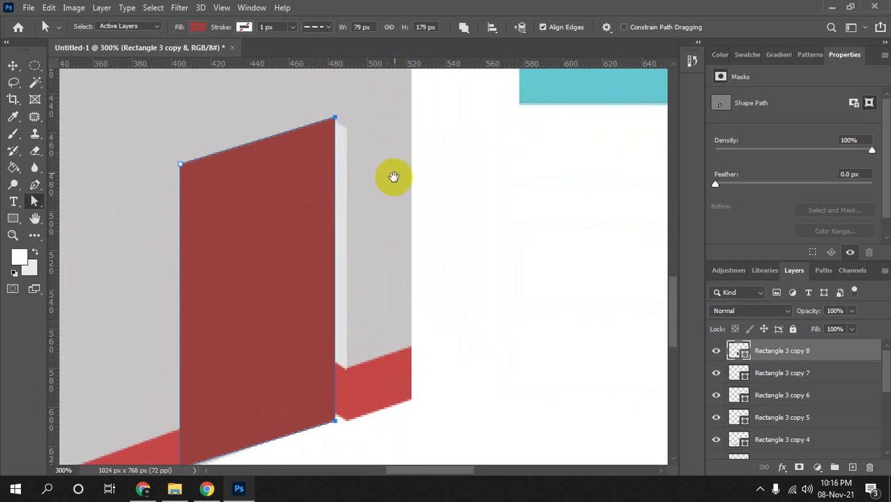
left_click_drag(395, 175, 416, 134)
left_click(341, 413)
left_click_drag(341, 412, 389, 399)
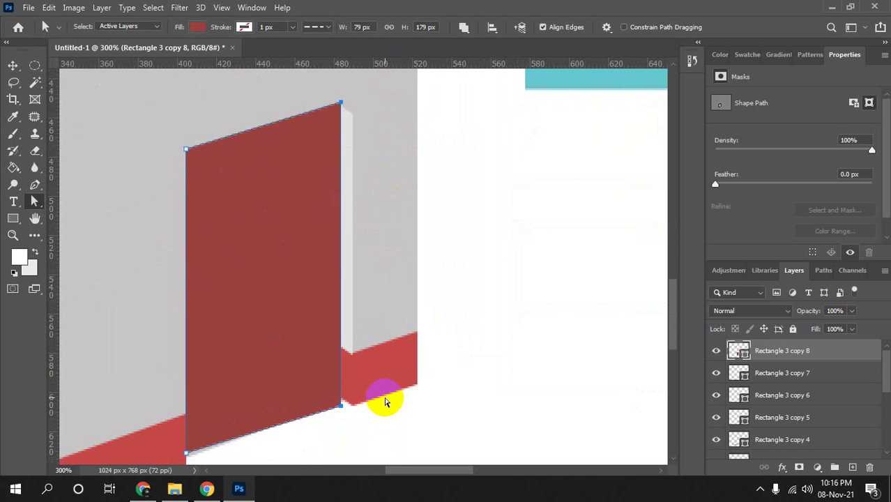
key("Down")
key("Down")
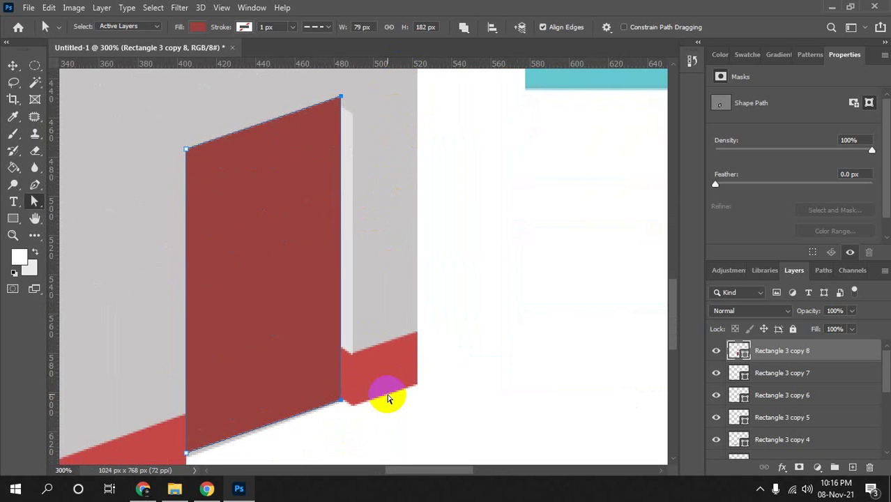
key("Down")
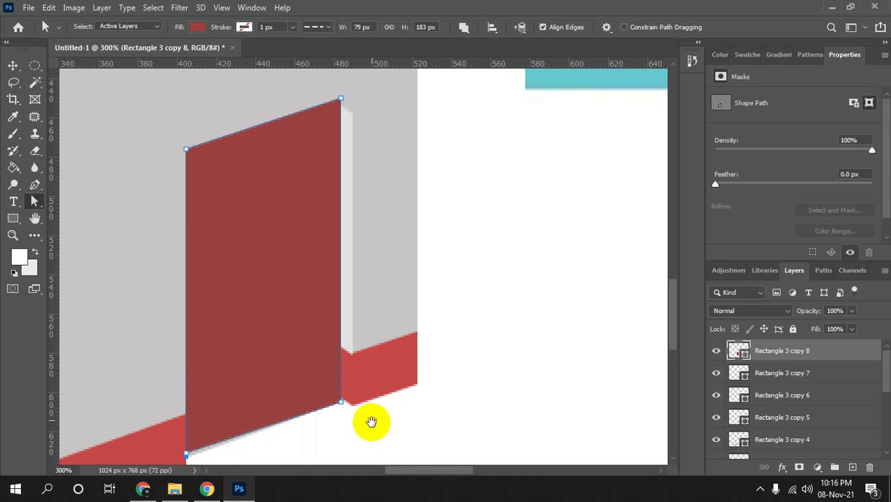
left_click_drag(370, 420, 437, 361)
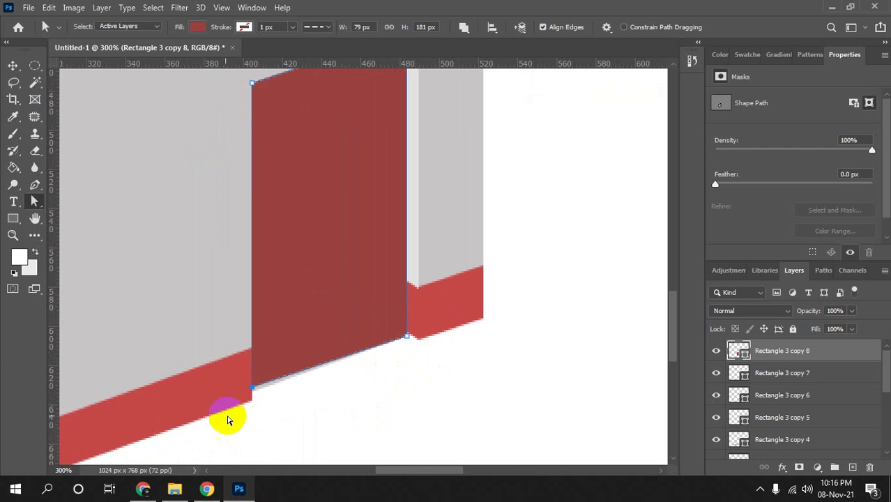
Nudge the door's top-left and top-right corners down, making it 79×174 px.
left_click(249, 388)
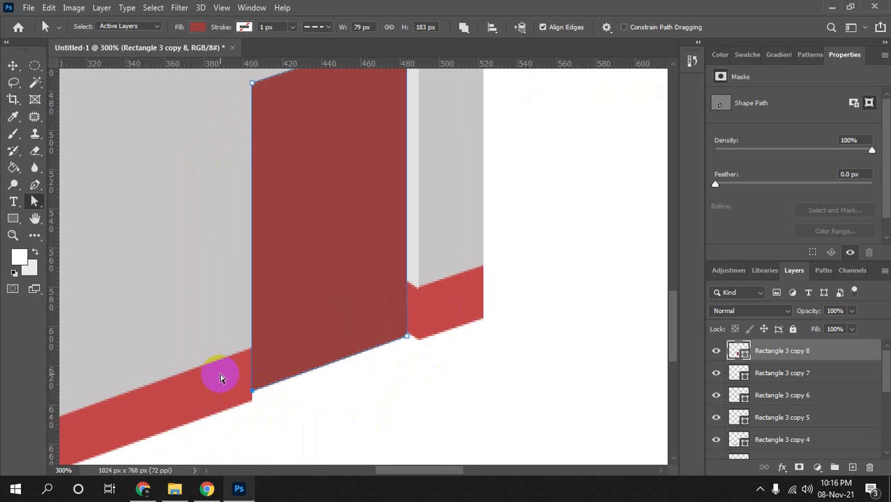
scroll(356, 405, "up", 1)
scroll(345, 406, "up", 3)
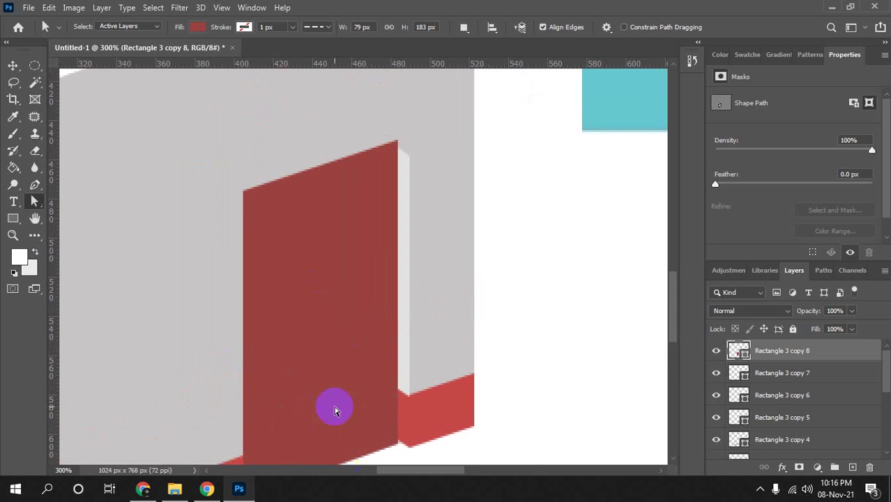
left_click(243, 192)
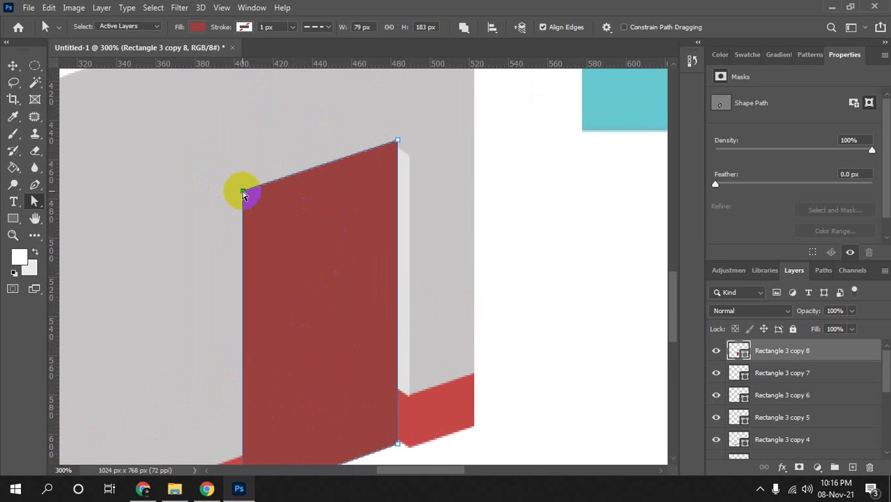
left_click_drag(224, 172, 267, 214)
key("Down")
key("Down")
key("Down")
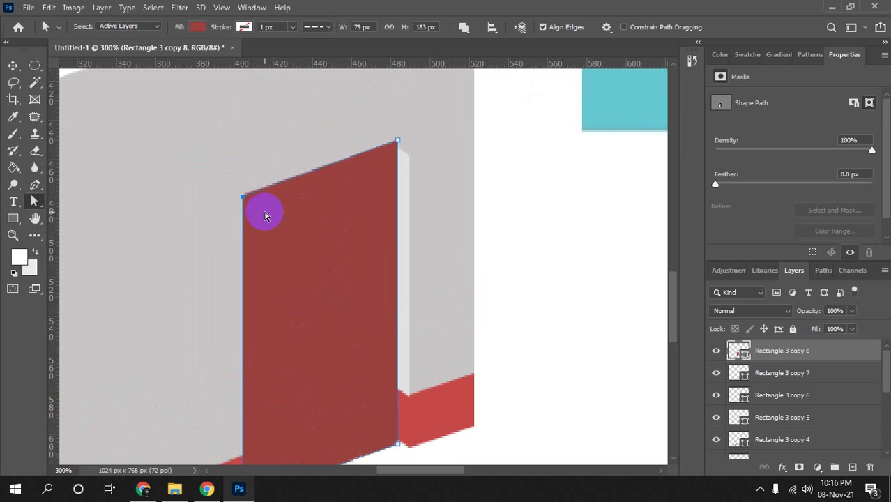
left_click(397, 142)
key("Down")
key("Down")
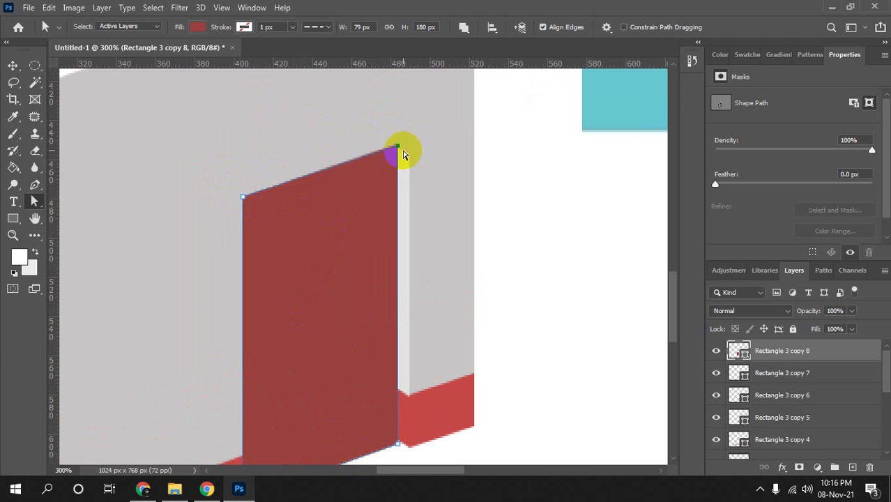
key("Down")
key("Down")
key("Down")
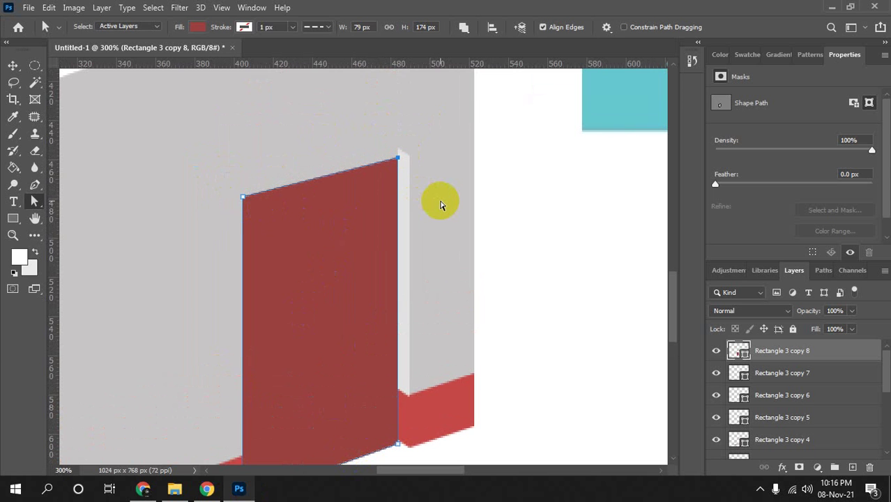
left_click(358, 185)
Nudge the top-left corner of the thin light strip beside the door down.
left_click(399, 160)
left_click(400, 164)
key("v")
left_click(403, 184)
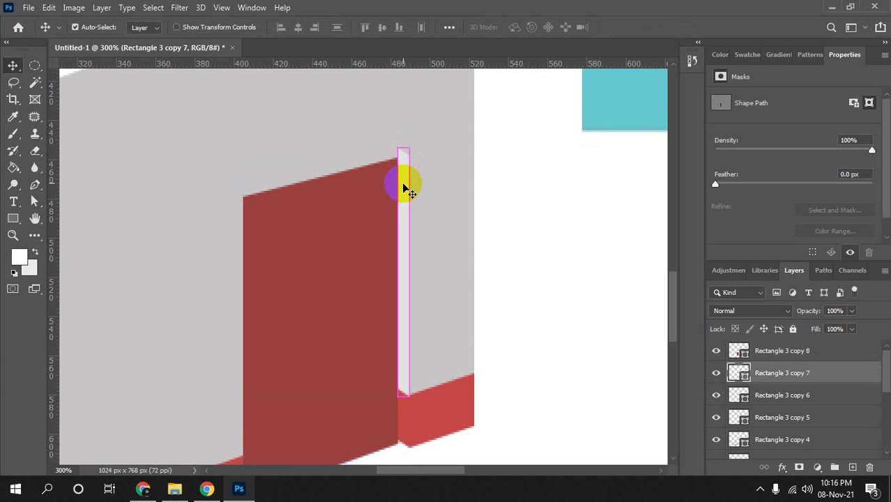
key("a")
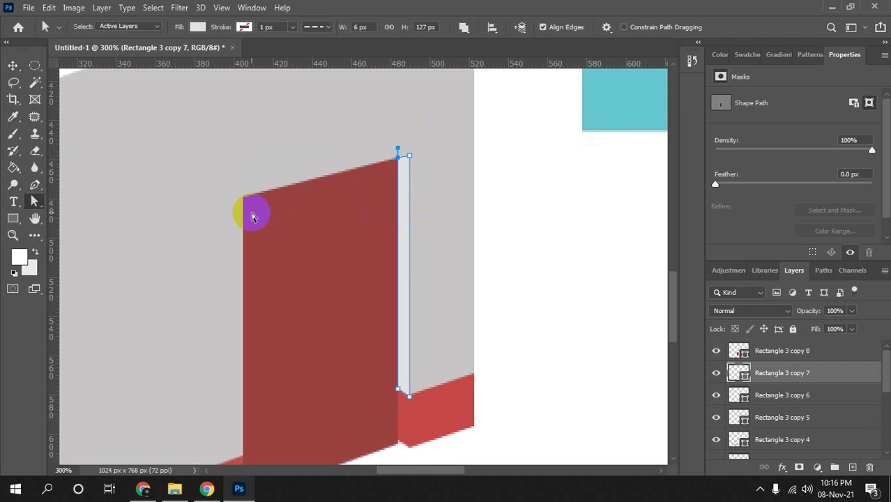
key("Down")
key("Down")
key("Down")
key("Down")
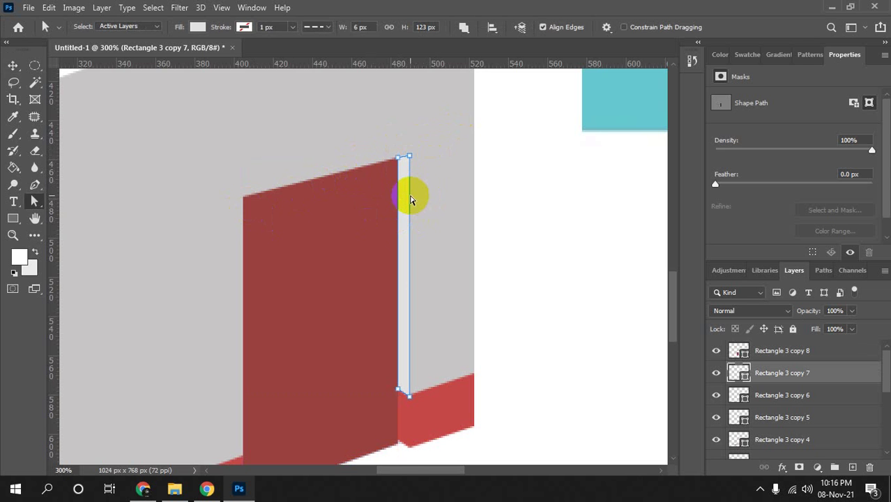
key("v")
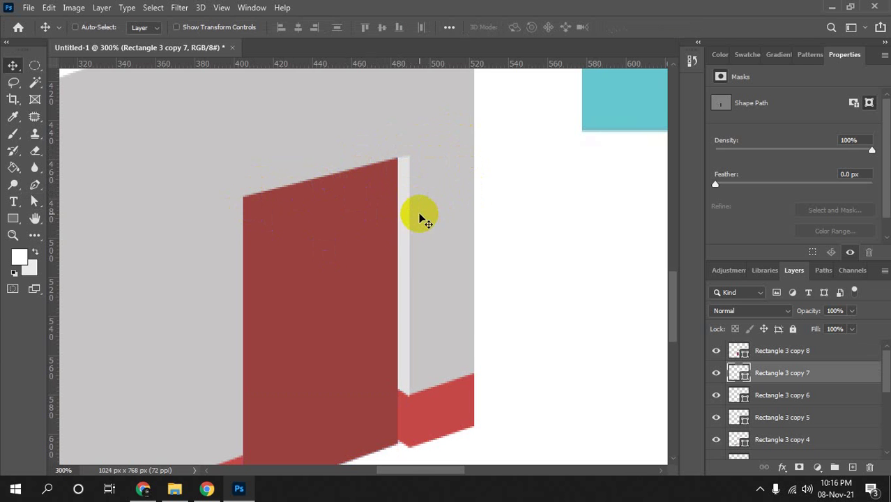
scroll(450, 349, "down", 3)
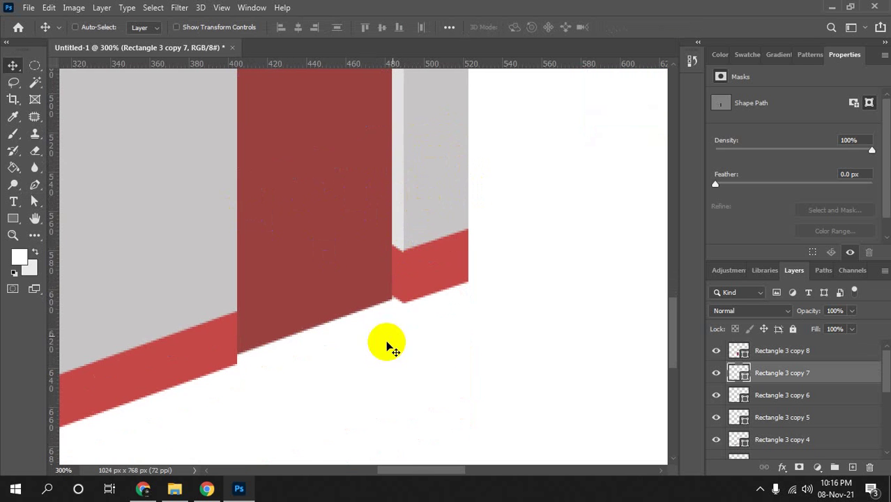
key("a")
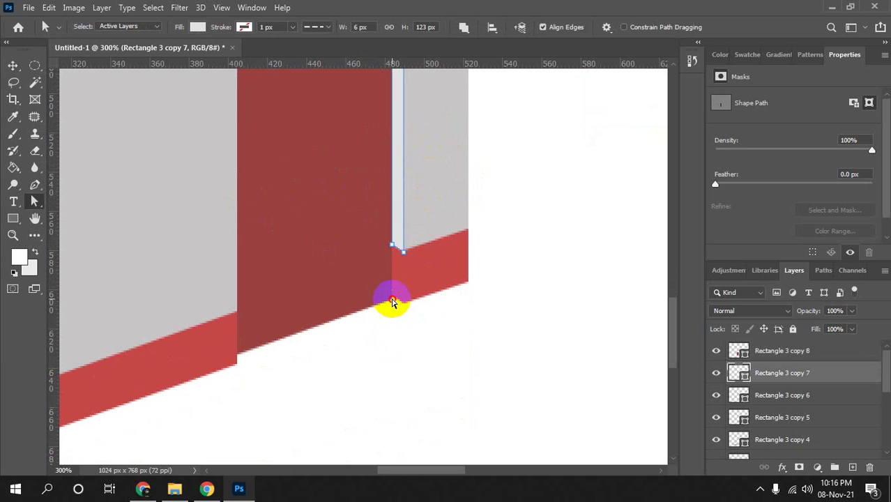
left_click(393, 302)
key("v")
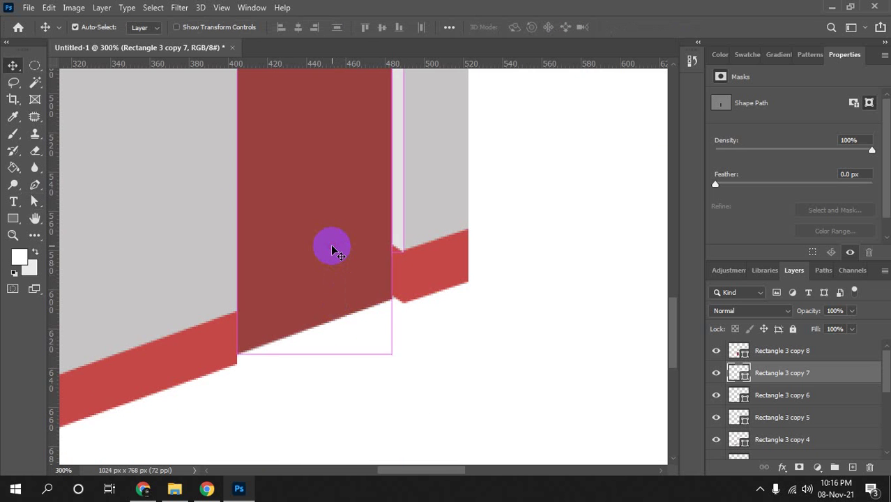
Align the door's lower corner flush against the right red trim and check its outline.
left_click(330, 246, "ctrl")
key("a")
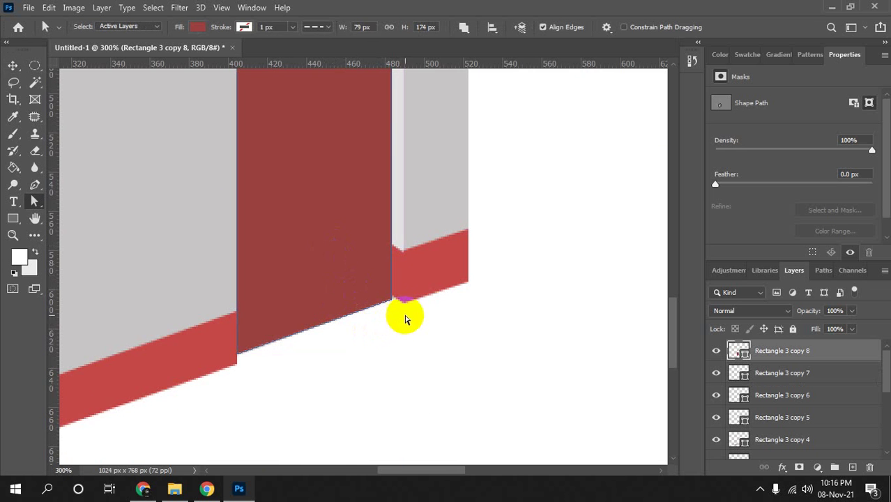
left_click_drag(404, 318, 384, 283)
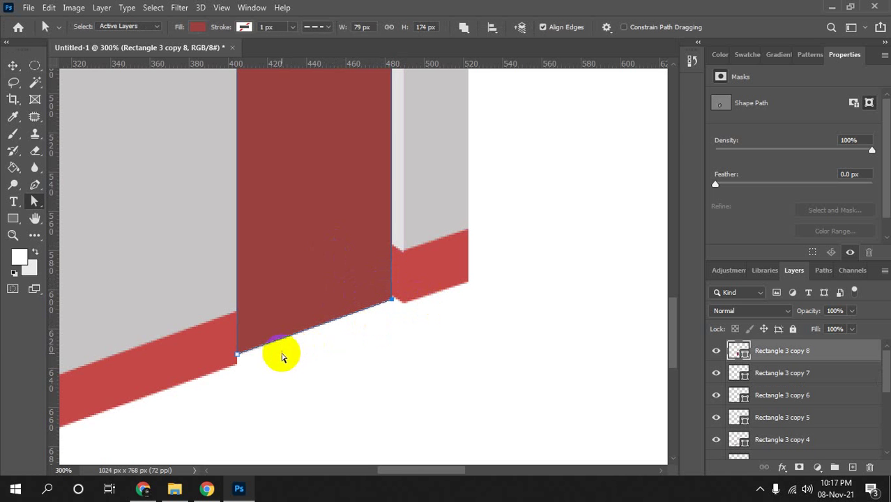
key("v")
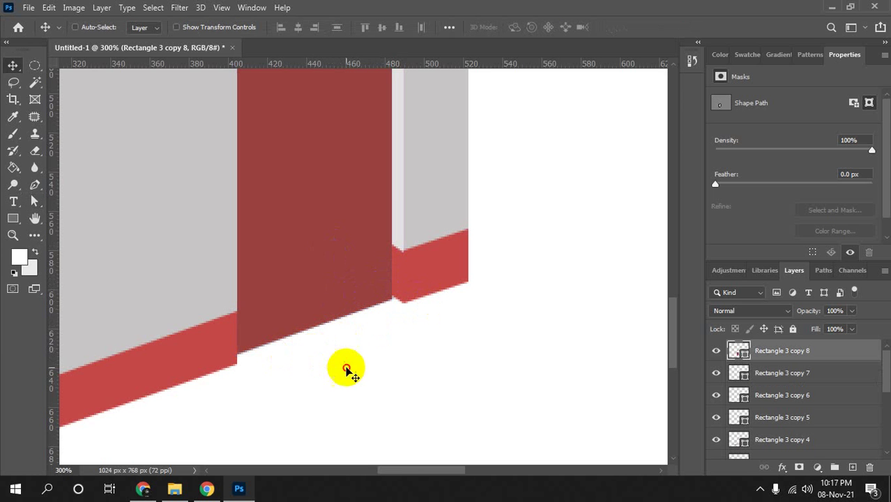
mouse_move(378, 324)
left_mouse_down()
mouse_move(385, 333)
mouse_move(381, 327)
left_mouse_up()
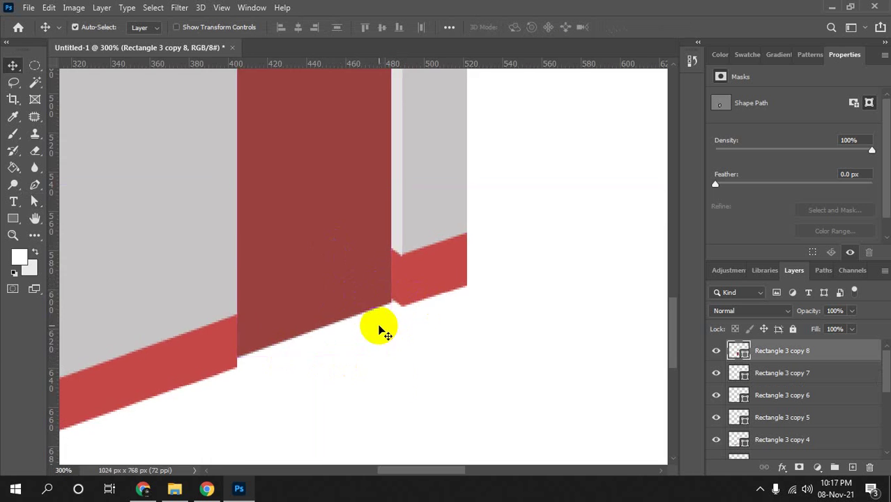
key("ctrl+0")
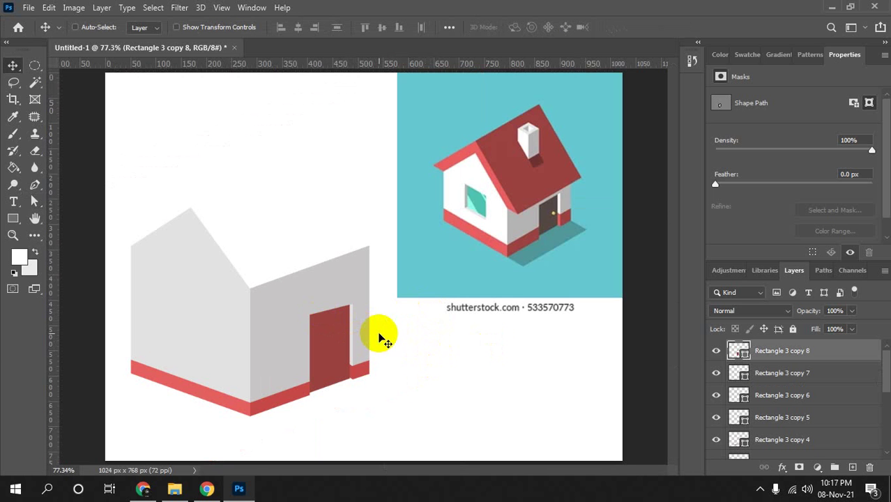
key("a")
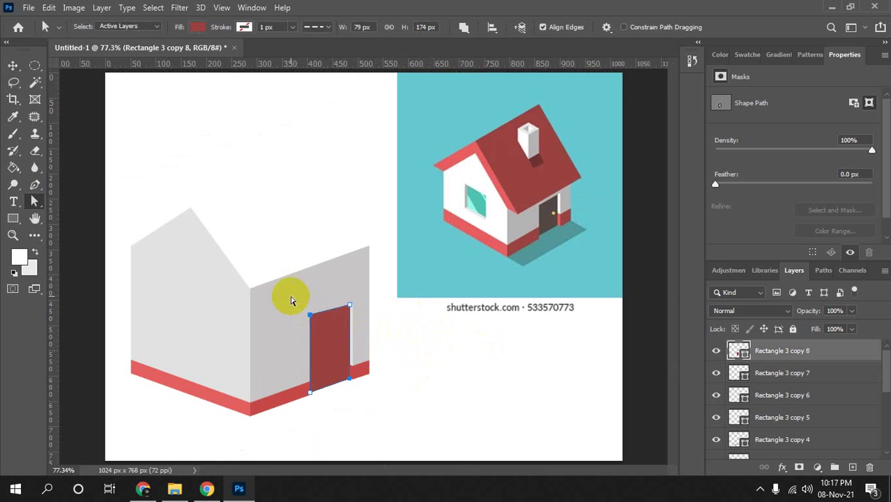
left_click(329, 331)
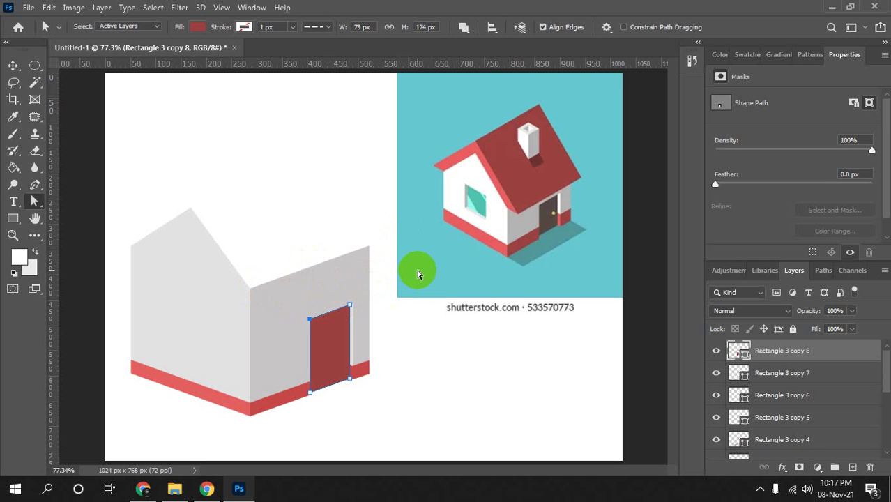
left_click(403, 362)
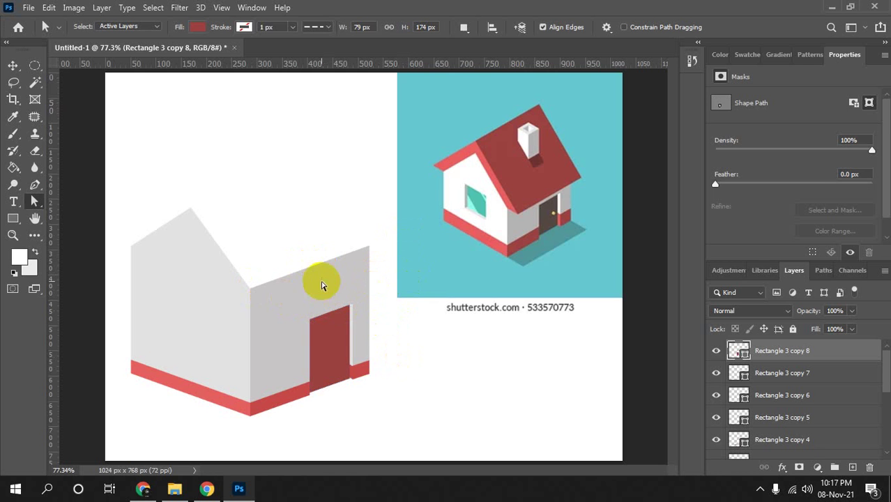
left_click(453, 297)
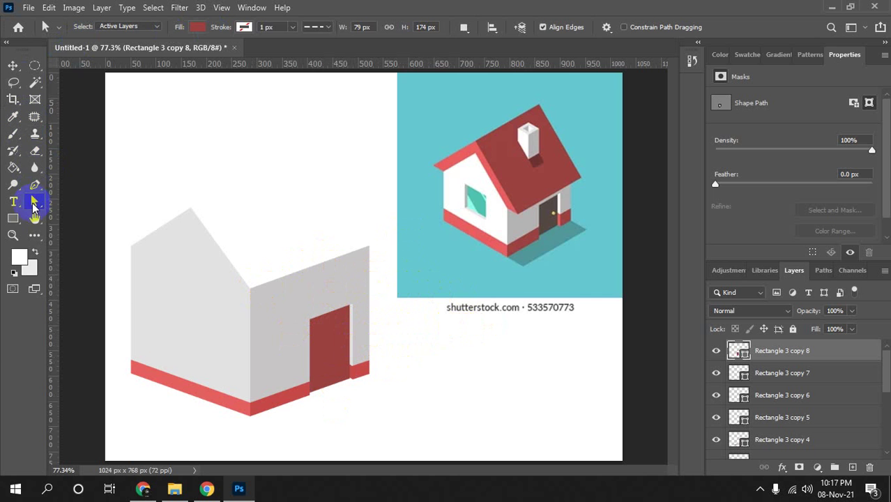
Draw a small 15 px orange circle beside the house.
mouse_move(12, 218)
left_mouse_down()
mouse_move(55, 270)
mouse_move(56, 244)
left_mouse_up()
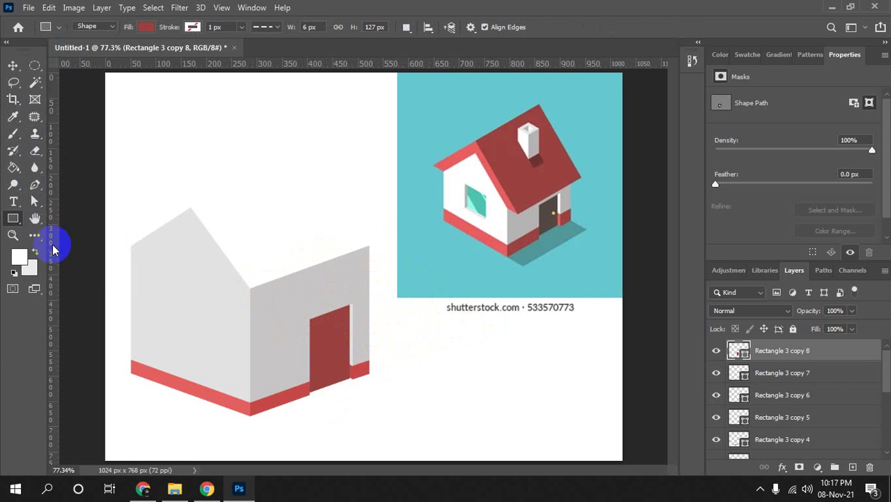
left_click_drag(426, 352, 434, 362)
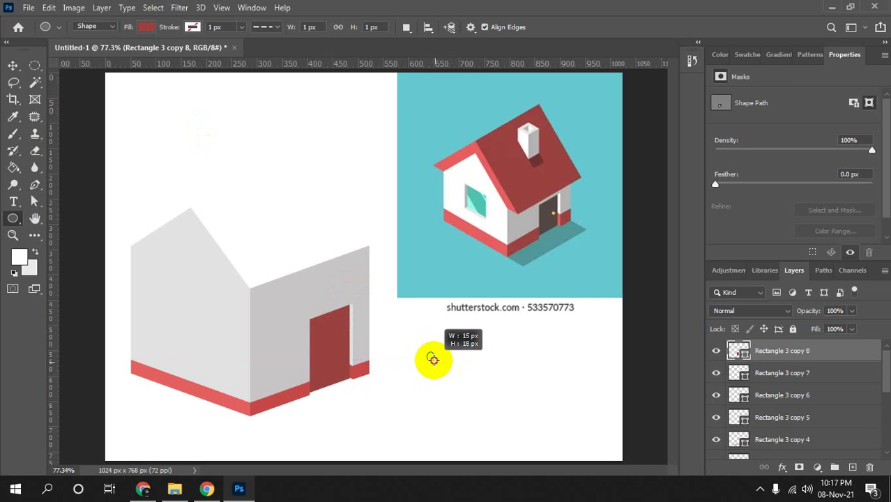
left_click_drag(434, 361, 431, 356)
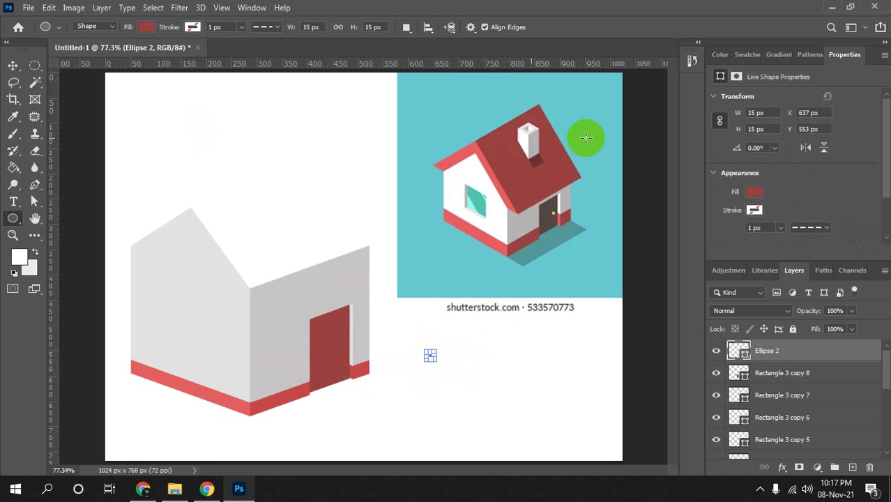
left_click(145, 26)
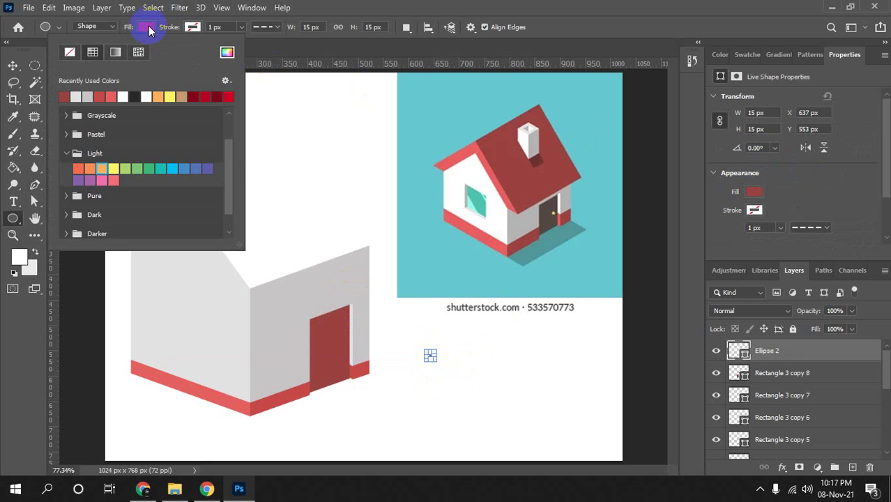
left_click(165, 94)
Move the orange circle onto the door's right edge and scale it to about 10 px.
key("v")
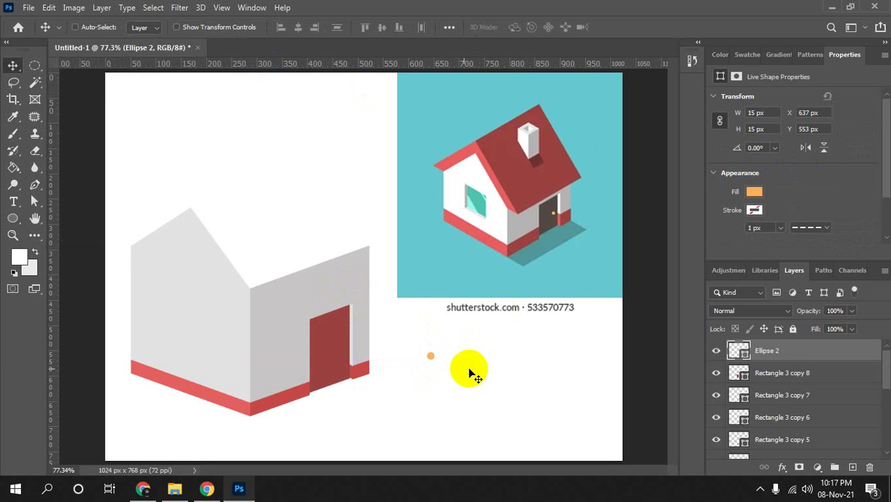
left_click_drag(432, 360, 346, 348)
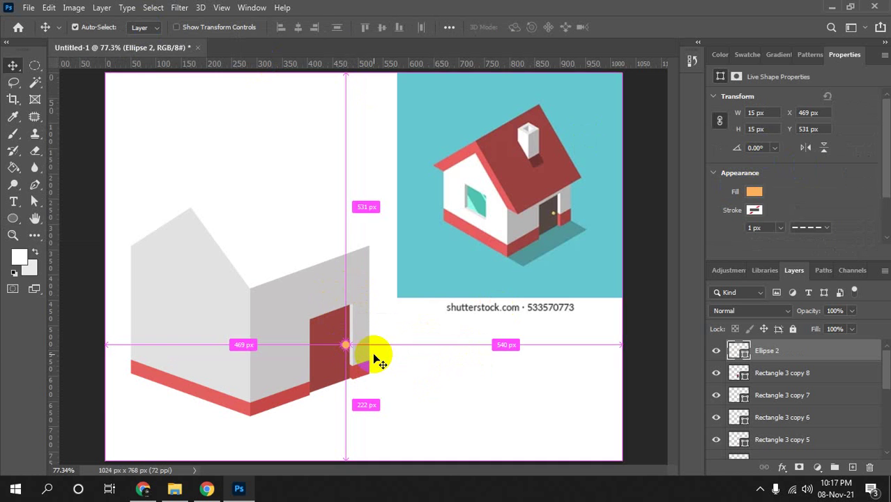
key("ctrl+t")
left_click_drag(348, 348, 347, 346)
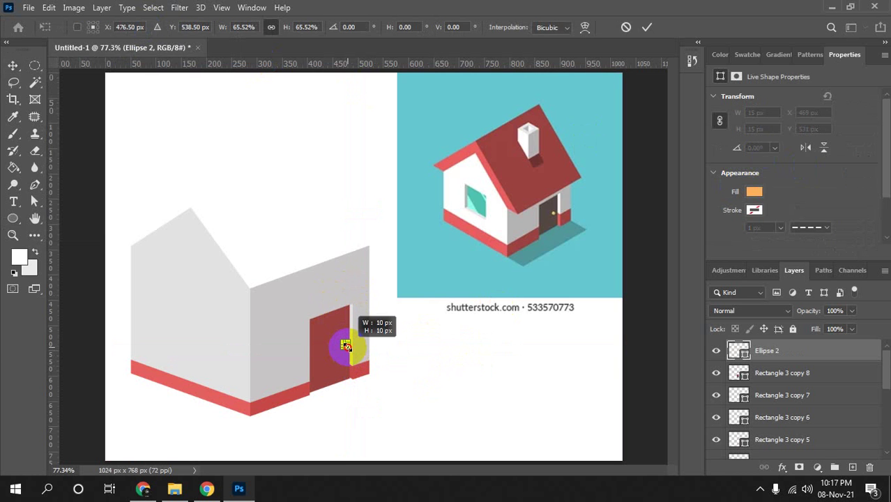
key("Return")
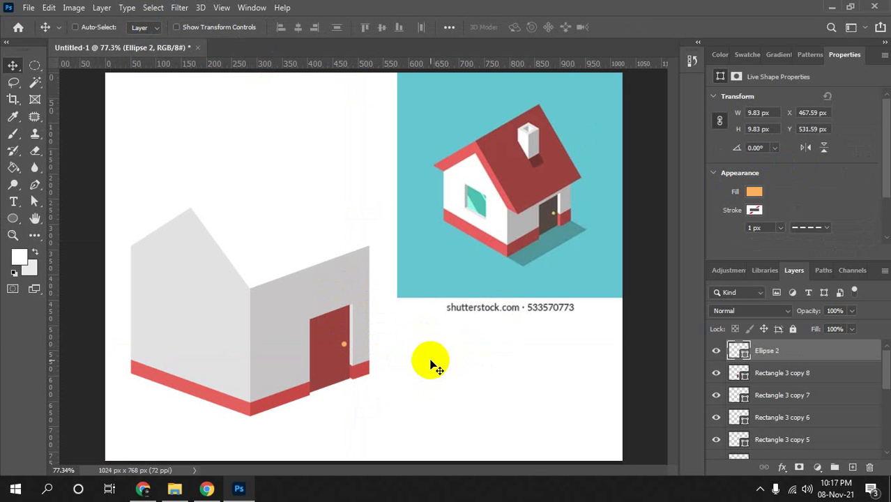
left_click(327, 359, "ctrl")
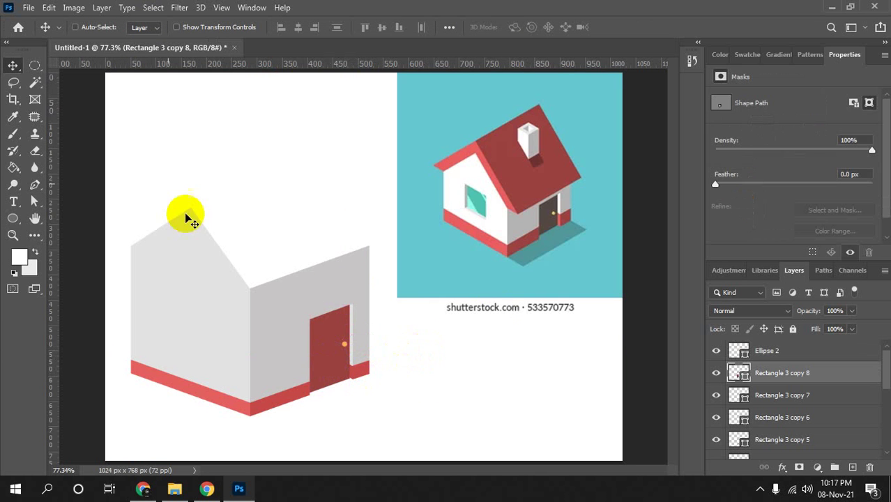
Refill the door with a dark brown chosen in the Color Picker.
left_click(13, 218)
left_click(145, 27)
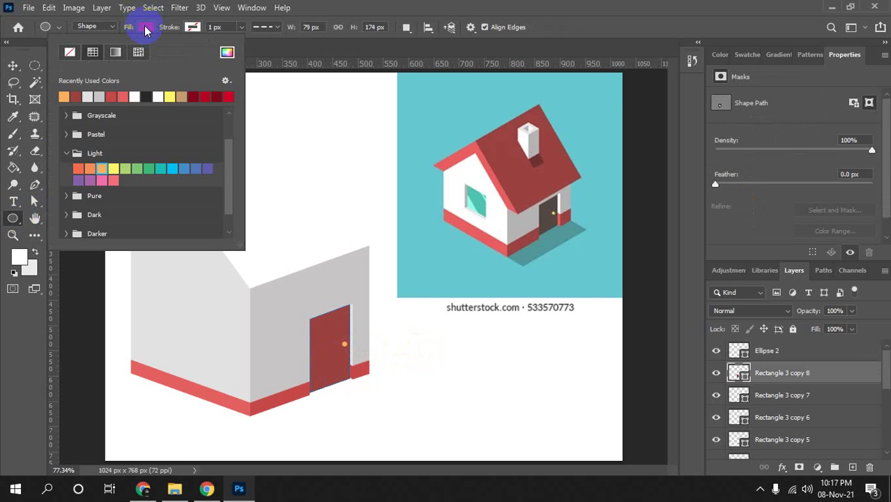
left_click(228, 52)
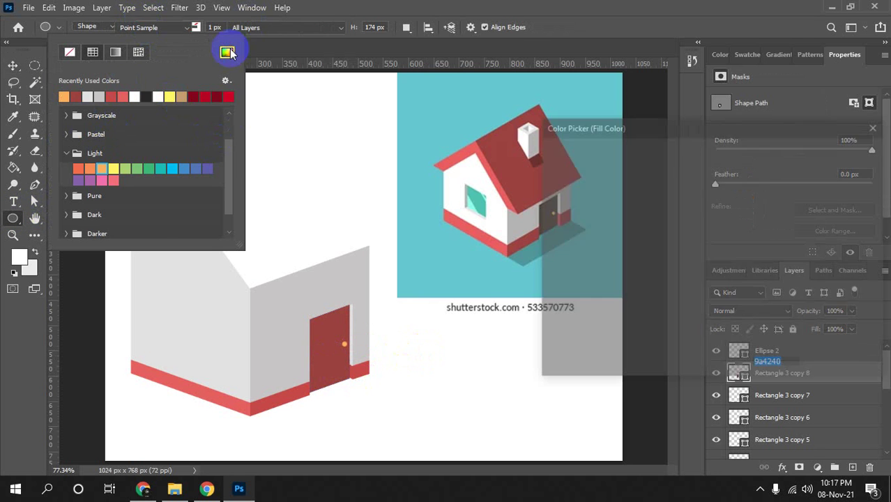
left_click_drag(636, 219, 619, 260)
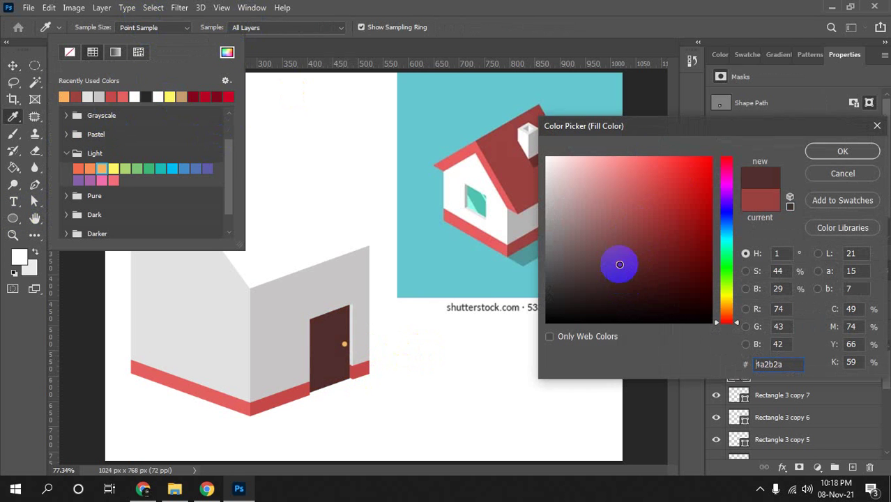
left_click(827, 155)
left_click(326, 301)
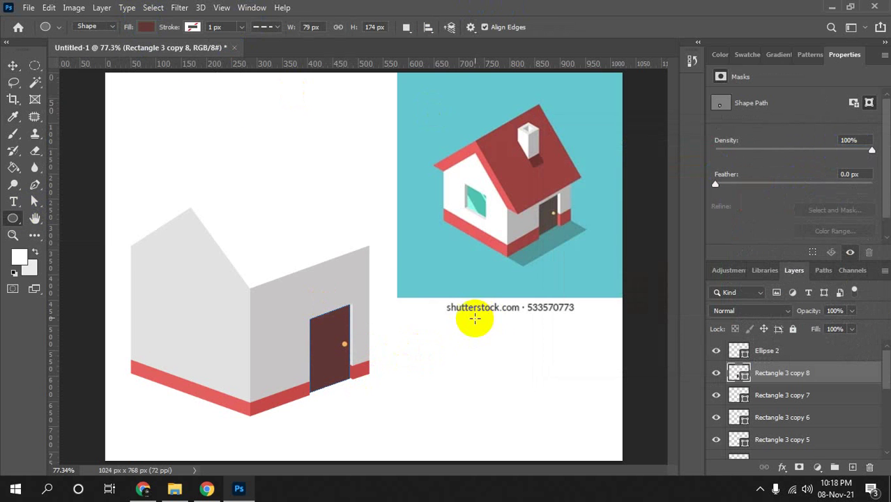
key("v")
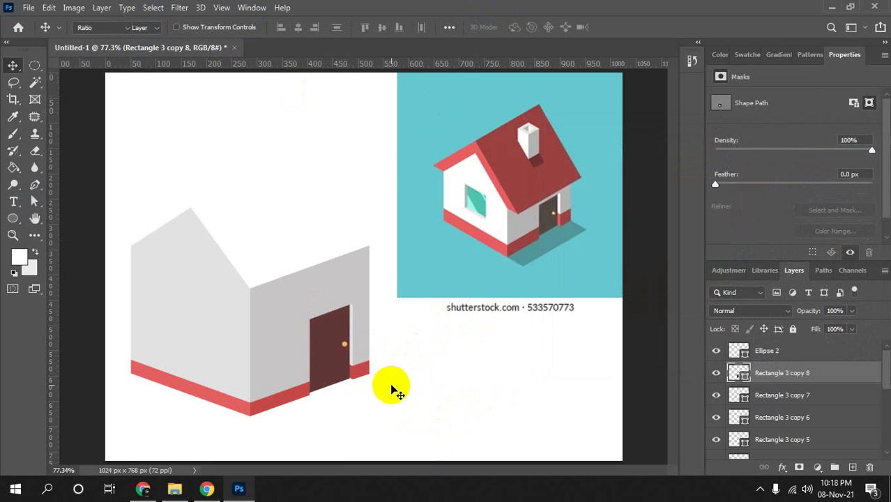
left_click(301, 358, "ctrl")
Duplicate the wall shape above the house and sample the reference roof's red.
mouse_move(291, 352)
left_mouse_down()
mouse_move(304, 165)
mouse_move(294, 173)
mouse_move(307, 251)
left_mouse_up()
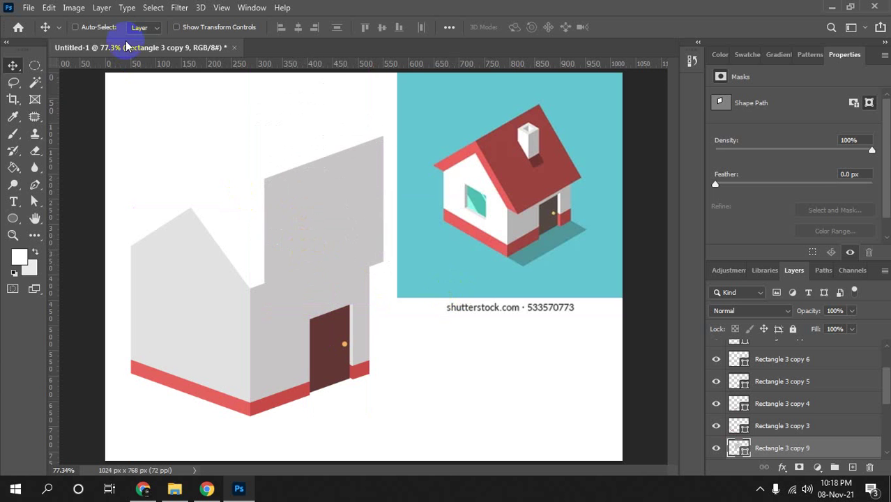
left_click(13, 218)
left_click(145, 27)
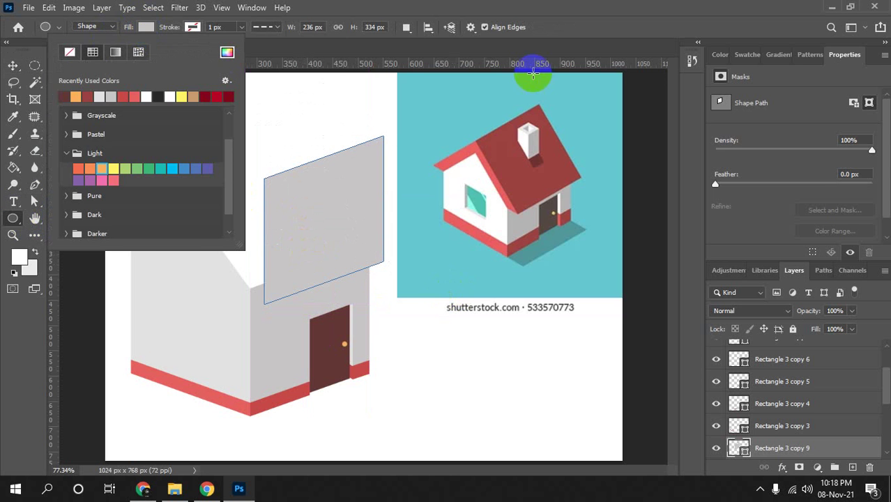
left_click(555, 206)
key("i")
left_click(543, 184)
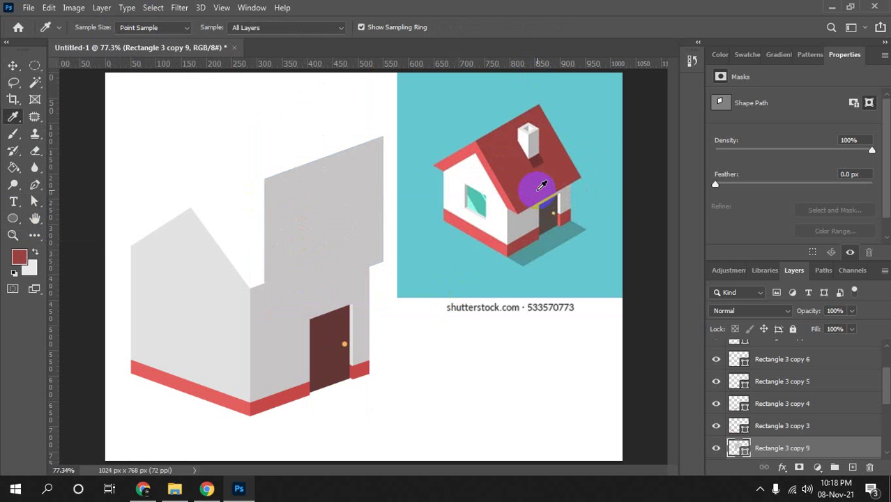
Fill the copy with roof red 9a4240 and position it above the right wall.
left_click(15, 218)
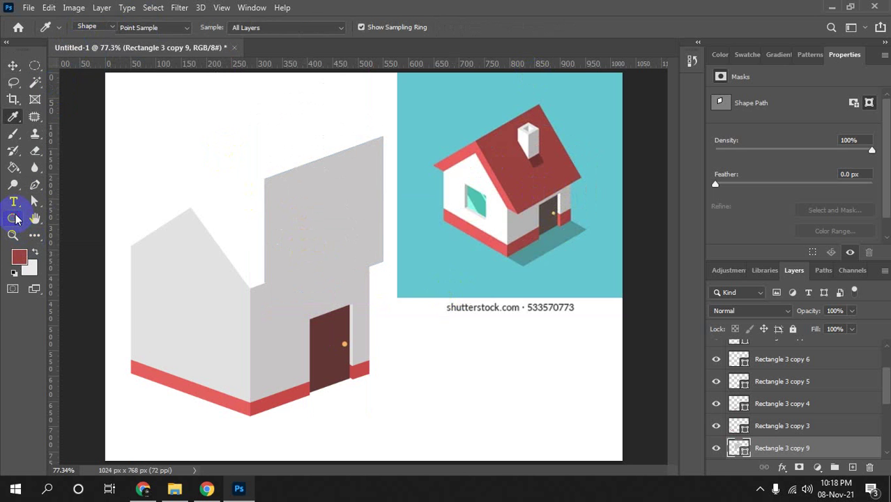
left_click(136, 27)
left_click(227, 53)
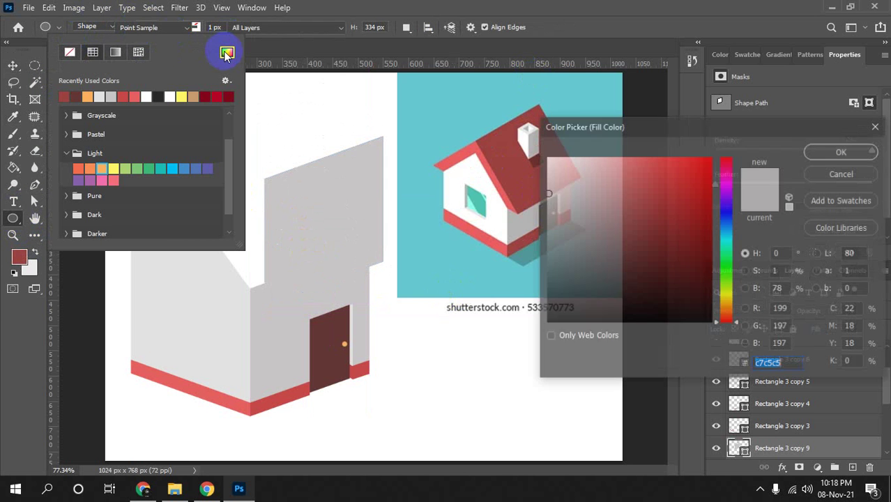
left_click(507, 179)
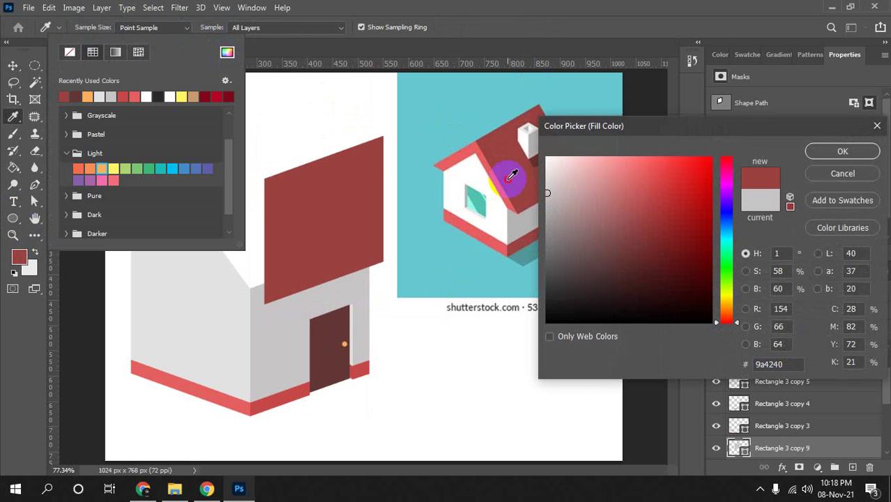
left_click(835, 152)
left_click(675, 120)
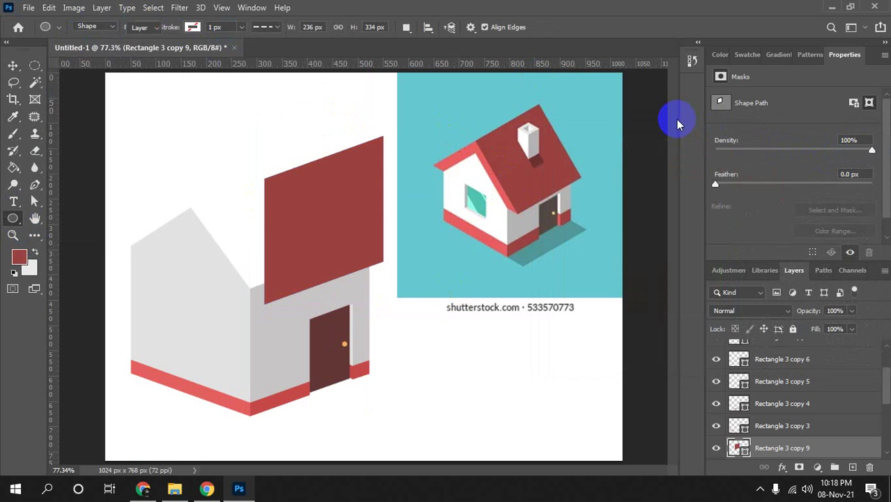
key("v")
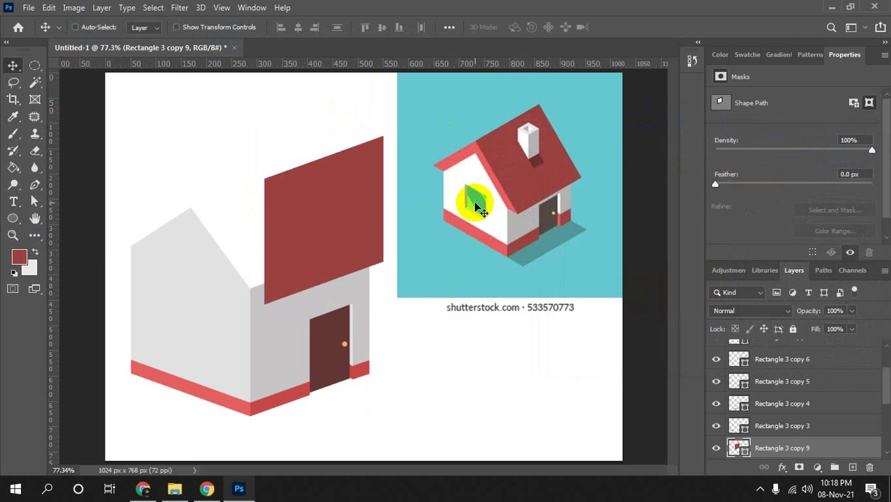
left_click_drag(315, 263, 317, 261)
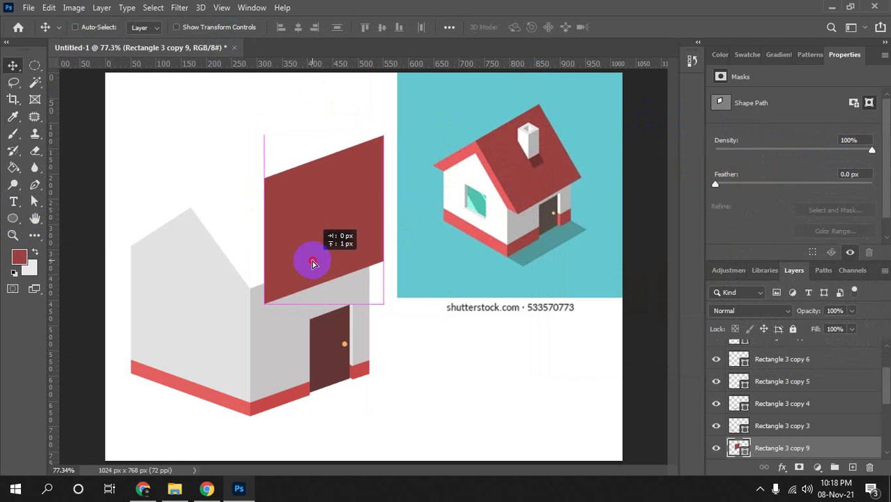
left_click_drag(316, 261, 310, 262)
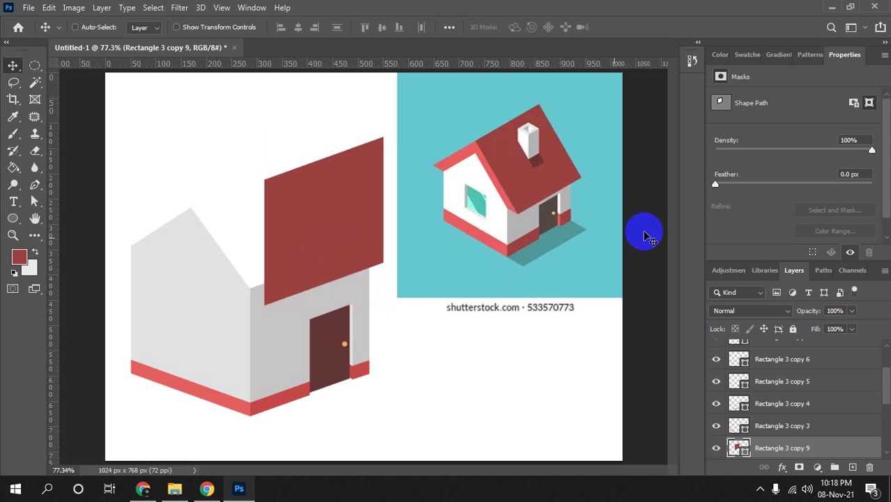
Drag the roof panel's top-left corner onto the gable peak.
key("a")
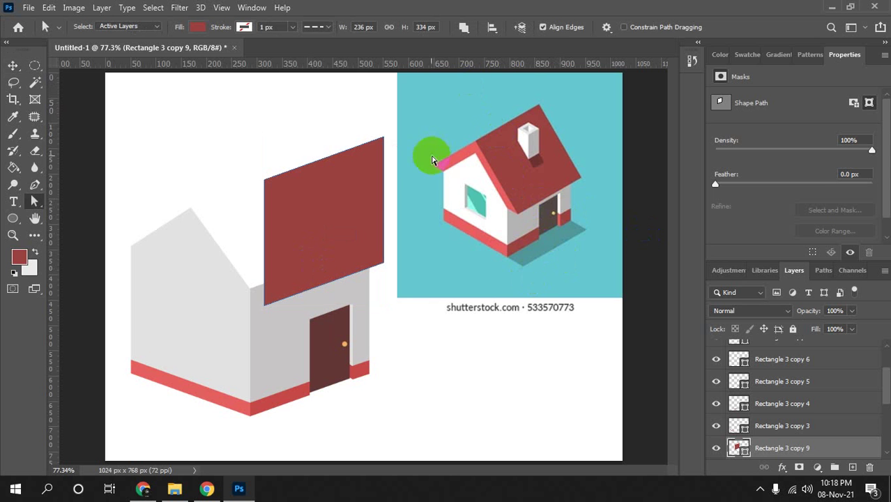
left_click_drag(398, 175, 209, 101)
left_click_drag(422, 183, 209, 89)
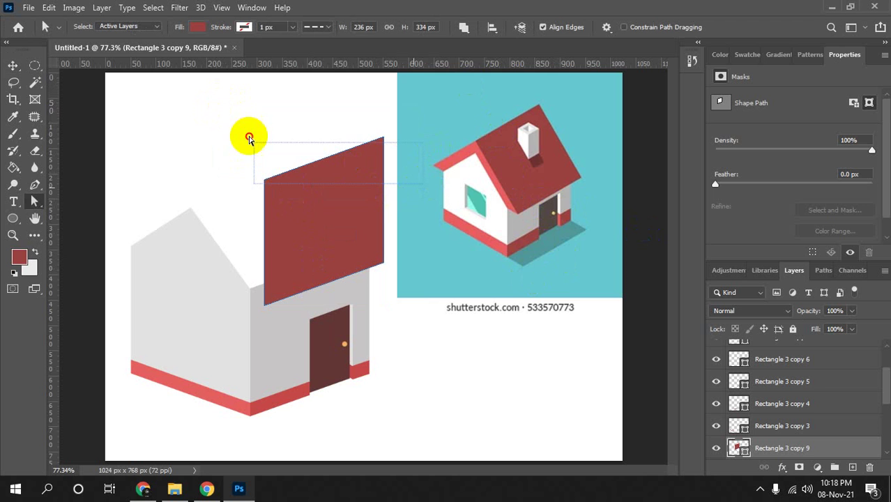
left_click(266, 181)
left_click_drag(267, 185, 194, 187)
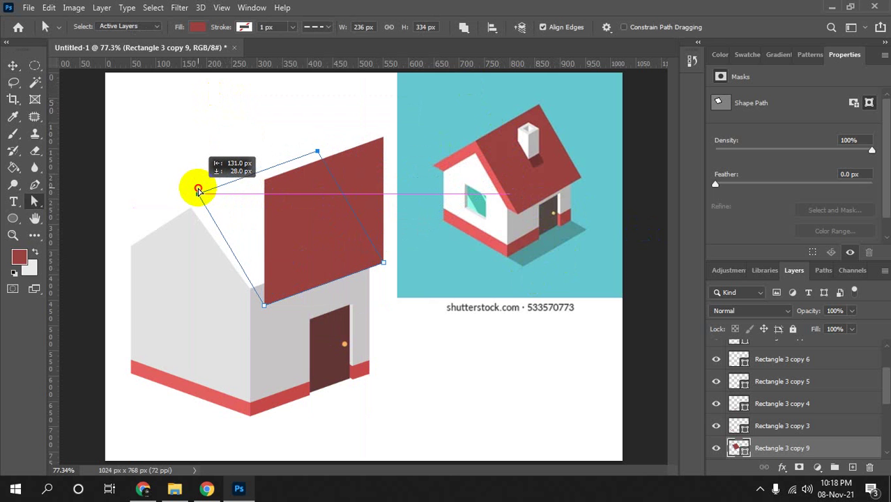
left_click_drag(194, 187, 184, 200)
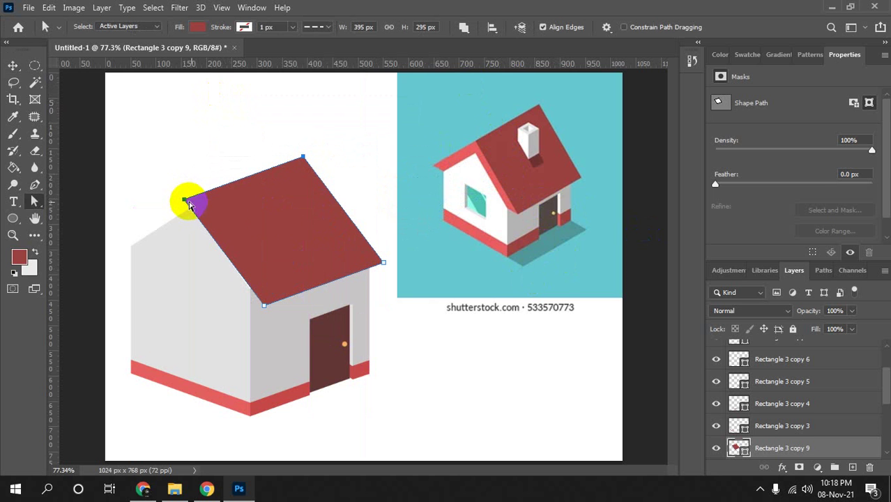
Nudge the roof panel up and right to meet the peak, checking with a temporary guide.
key("v")
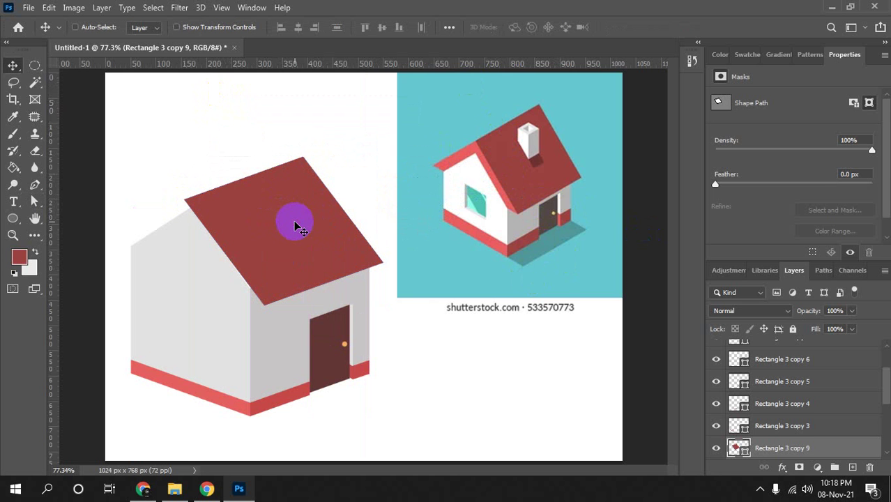
key("Up")
key("Up")
key("Up")
key("Up")
key("Up")
key("Up")
key("Up")
key("Up")
key("Up")
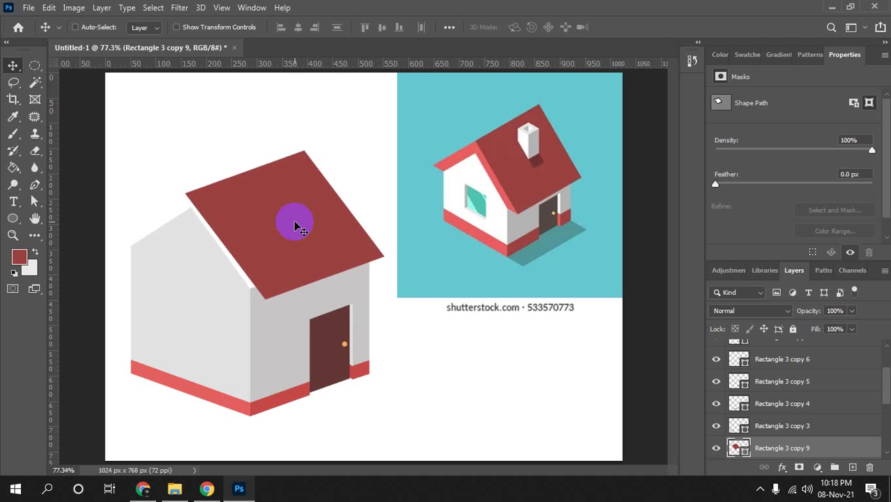
key("Right")
key("Right")
key("Right")
key("Right")
key("Right")
key("Right")
key("Right")
key("Right")
key("Right")
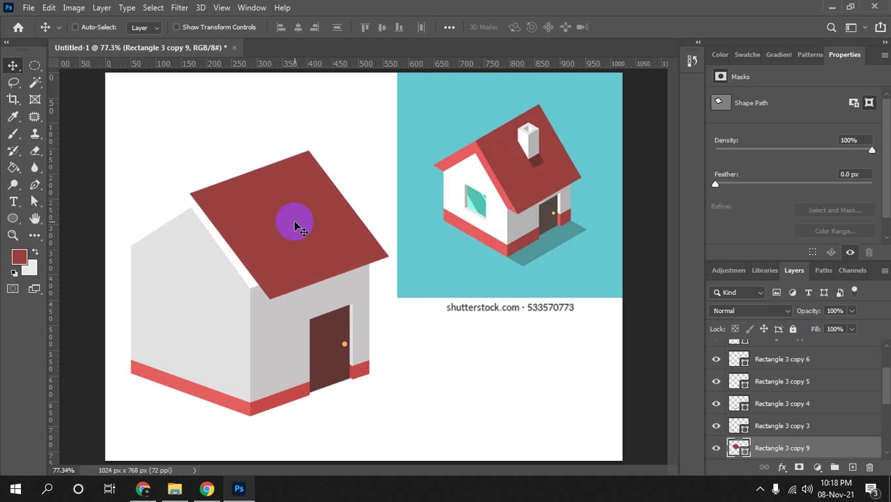
key("Right")
key("Right")
left_click(198, 194)
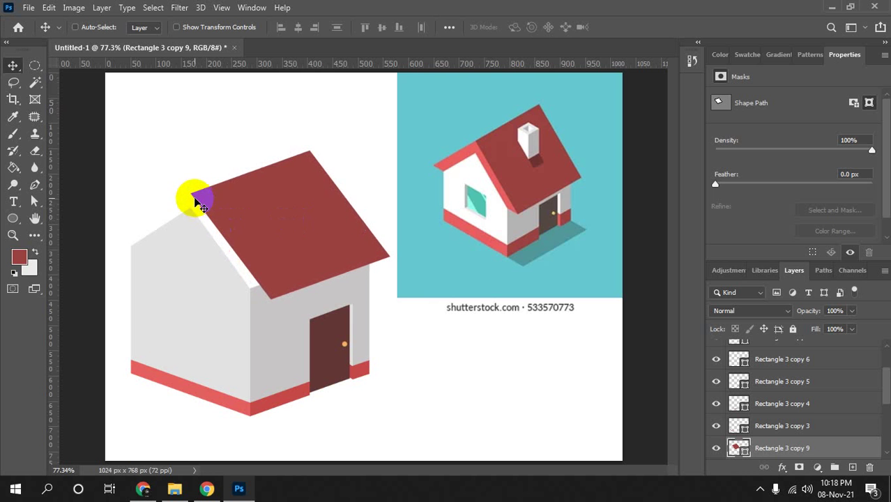
key("Left")
key("Left")
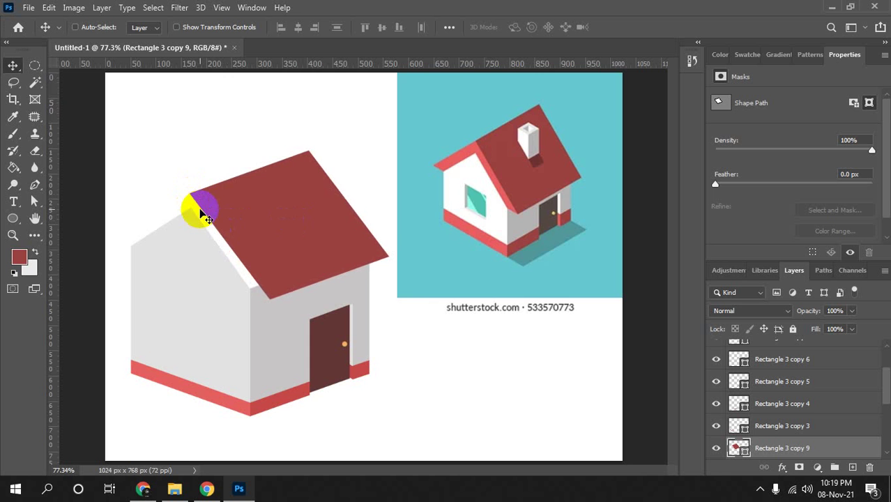
left_click_drag(50, 286, 189, 266)
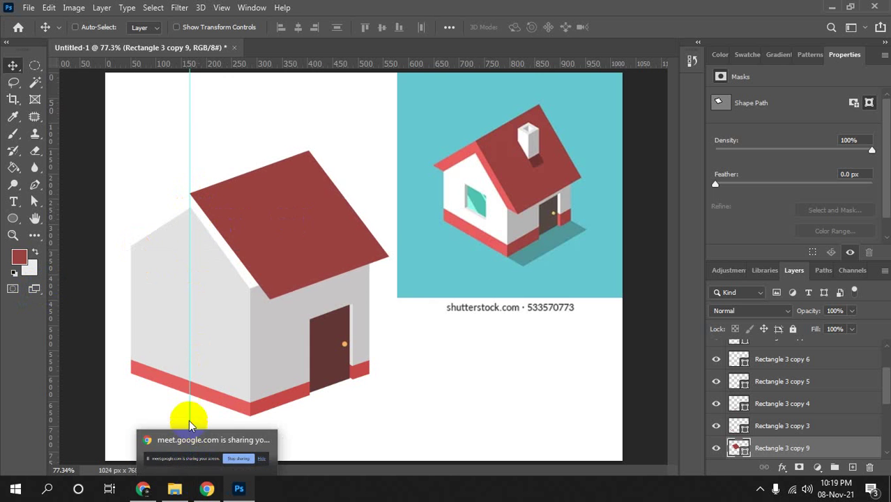
left_click_drag(189, 408, 50, 413)
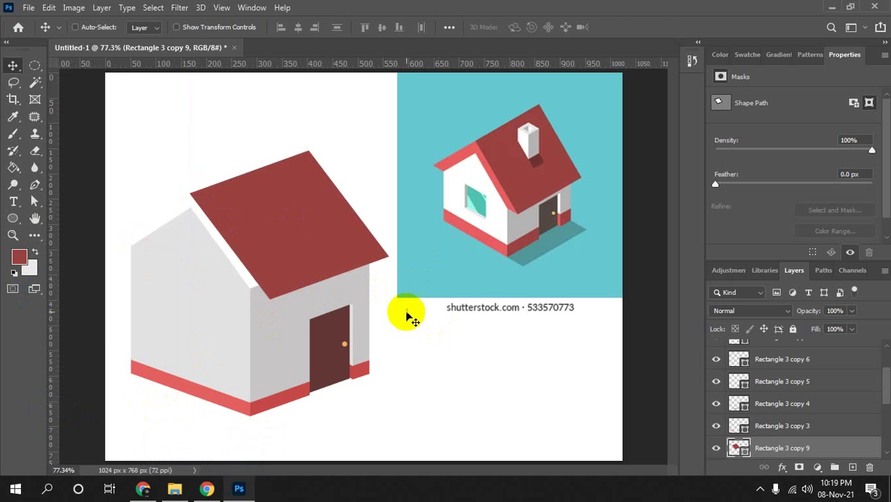
Lower the roof's bottom corner slightly, leaving a 395×300 px slope.
key("a")
left_click_drag(446, 317, 238, 255)
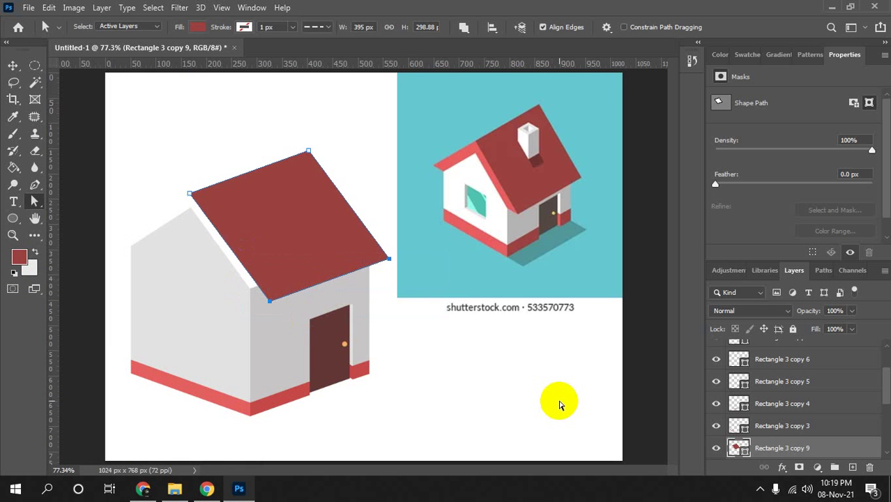
left_click(269, 302)
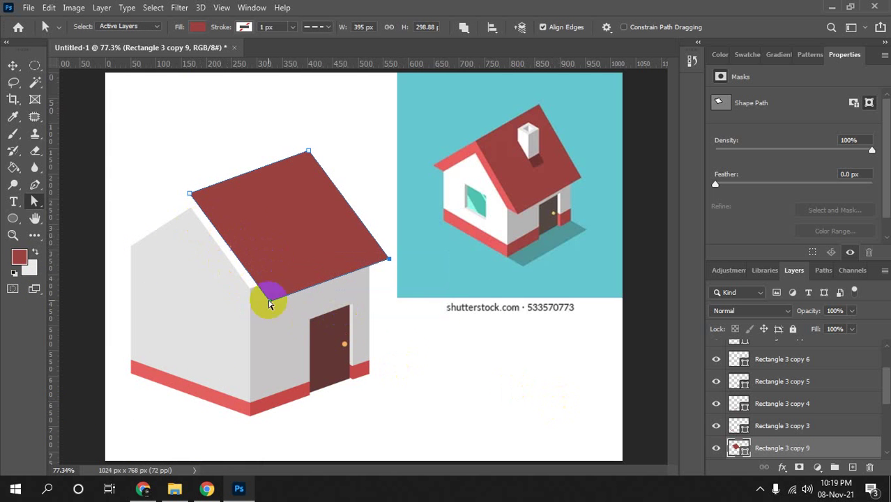
left_click_drag(270, 304, 269, 302)
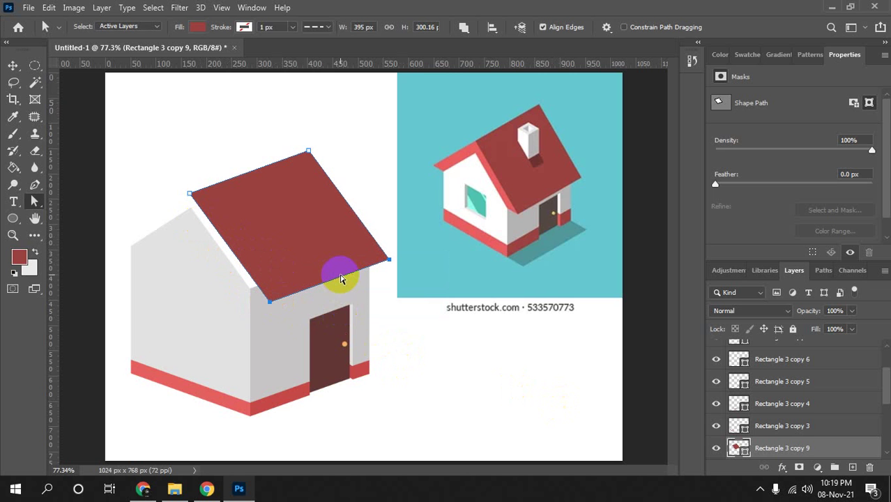
key("v")
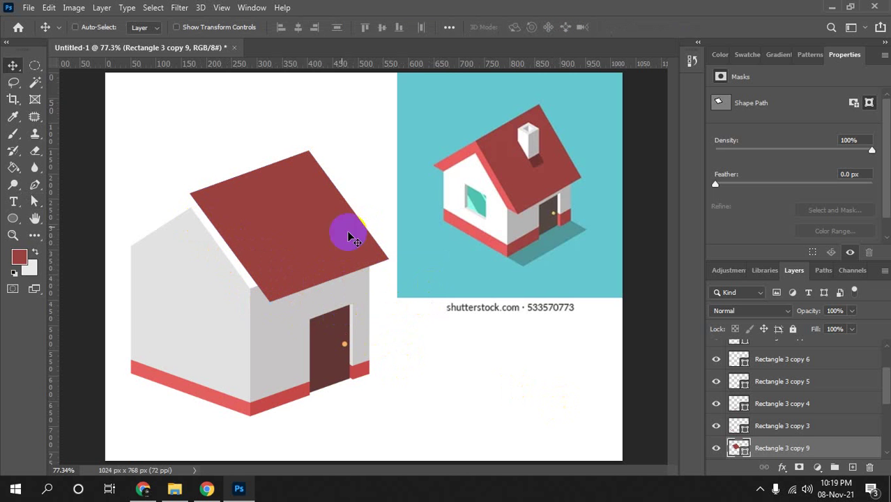
Duplicate the roof panel down-left onto the left gable and nudge it to close the seam.
mouse_move(305, 274)
left_mouse_down()
mouse_move(138, 344)
mouse_move(187, 317)
left_mouse_up()
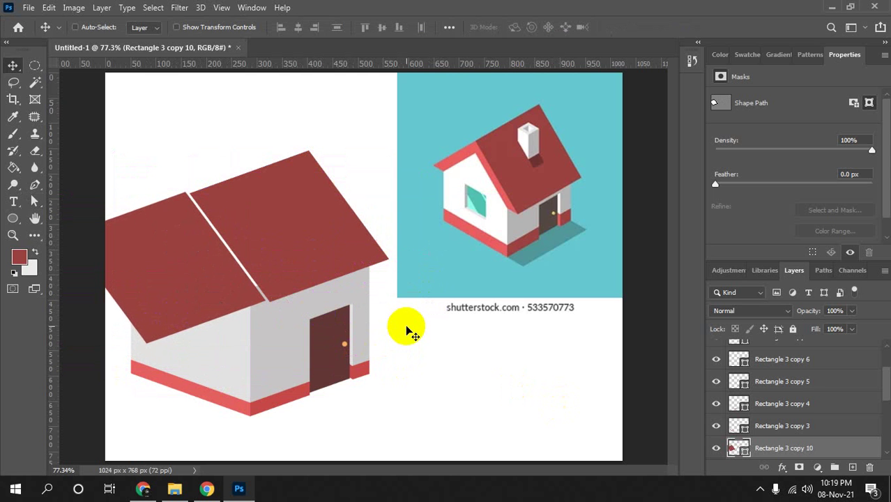
key("Right")
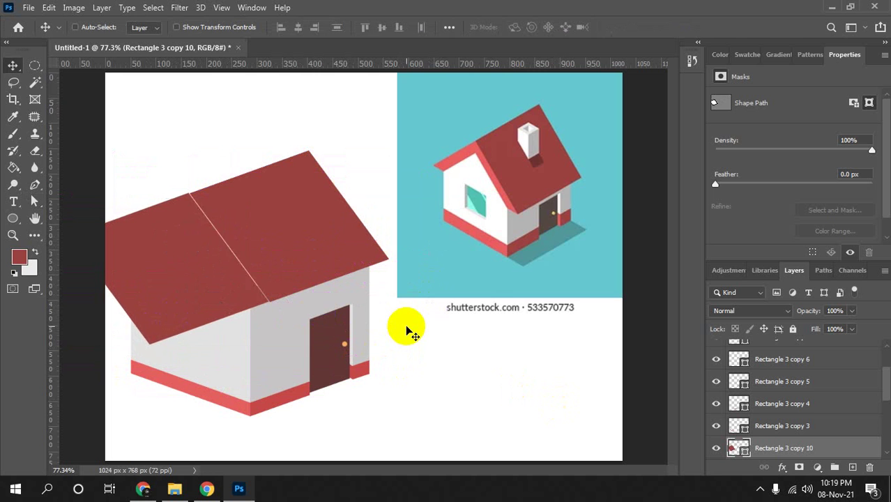
key("Right")
key("Down")
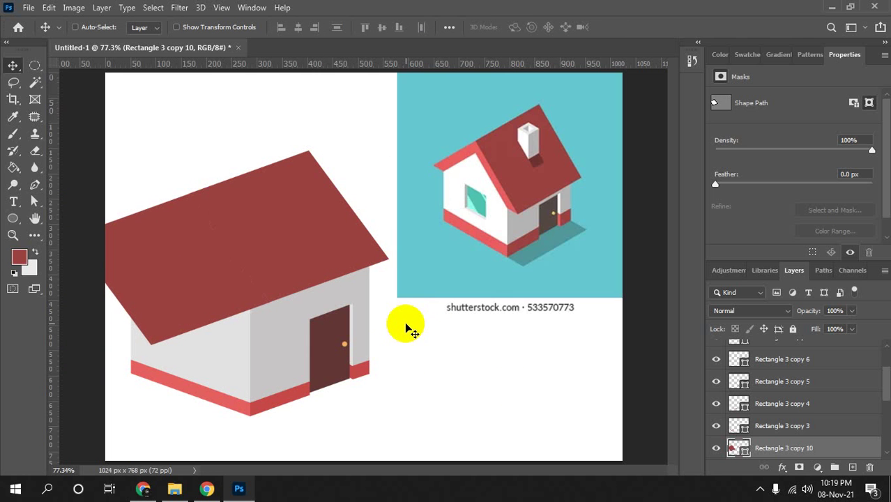
key("Up")
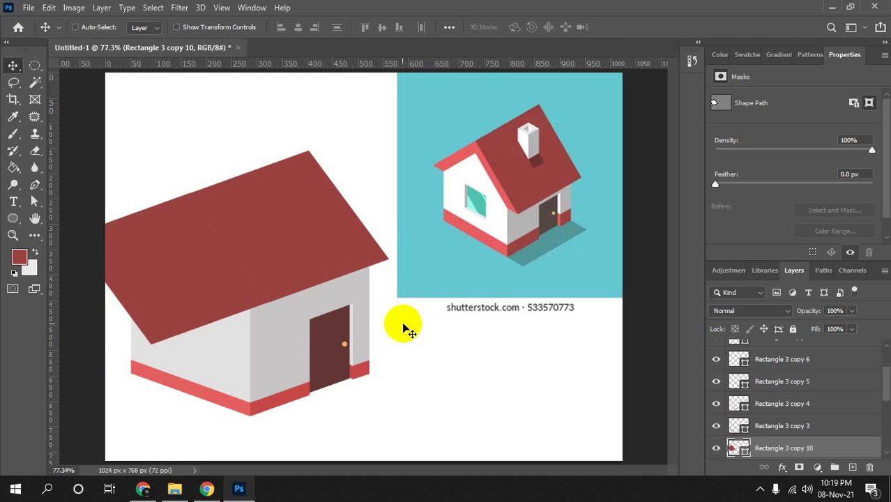
Fill the left roof panel with lighter red e15e57 sampled from the reference.
left_click(13, 219)
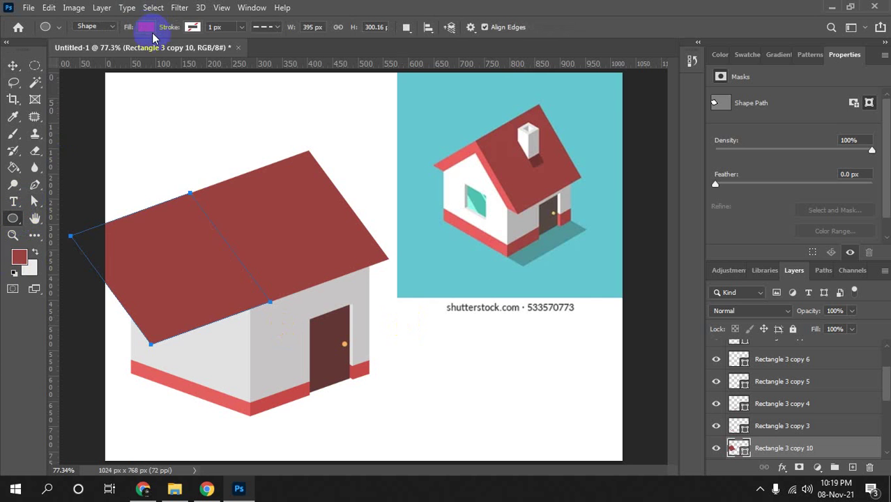
left_click(149, 27)
left_click(226, 53)
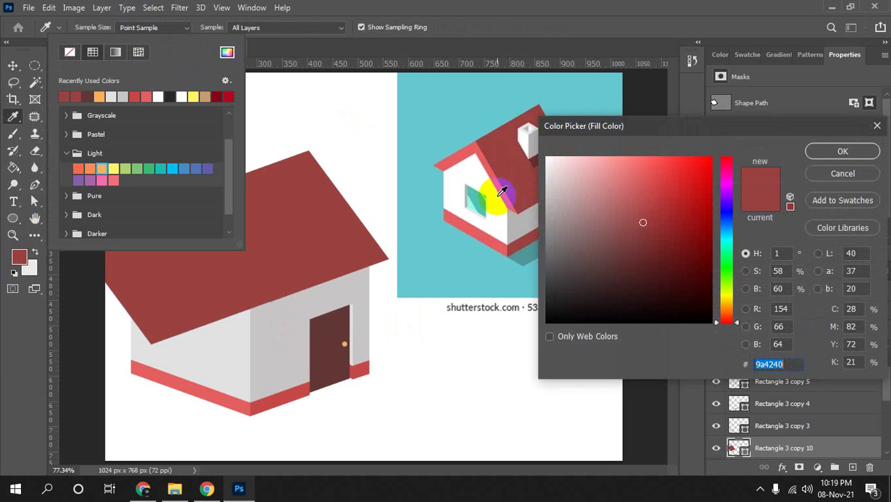
left_click(503, 192)
left_click(841, 150)
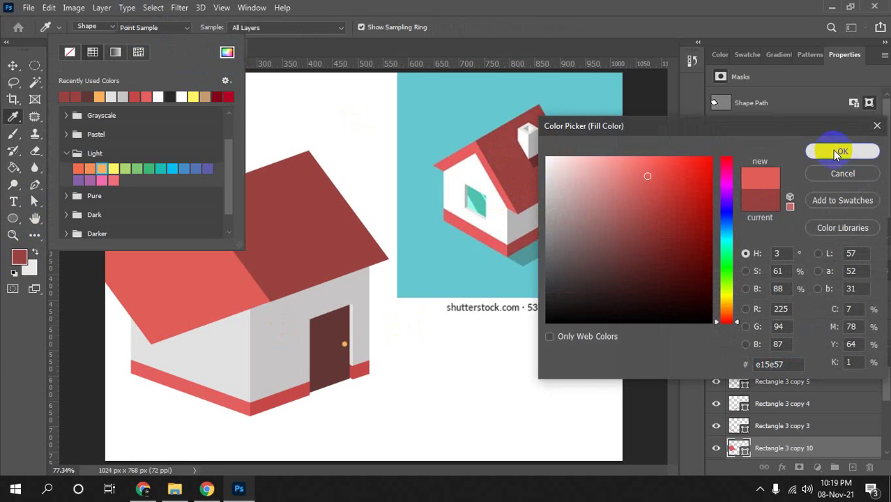
left_click(439, 7)
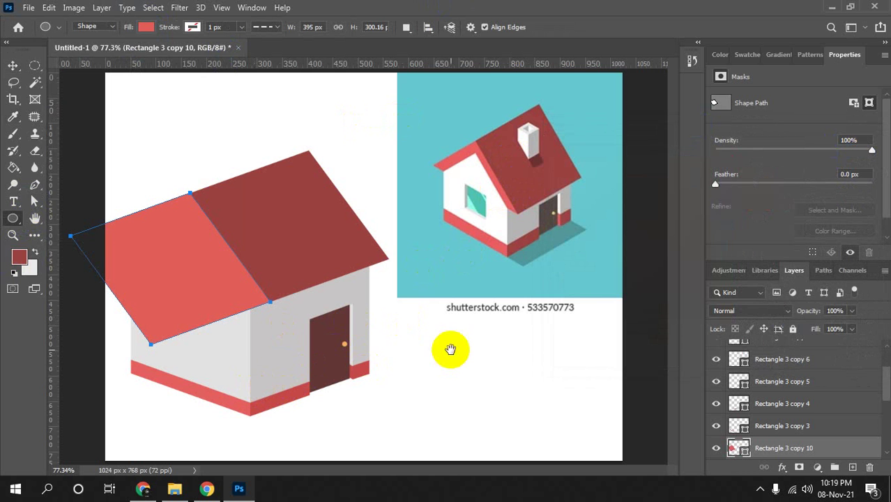
Squeeze the lighter red copy into a thin trim strip along the roof's left edge.
key("a")
left_click_drag(179, 359, 48, 219)
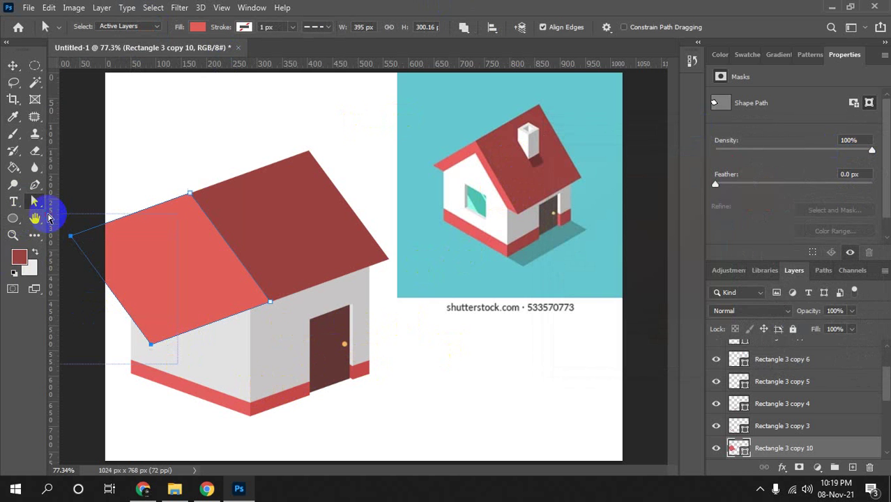
left_click_drag(150, 343, 257, 303)
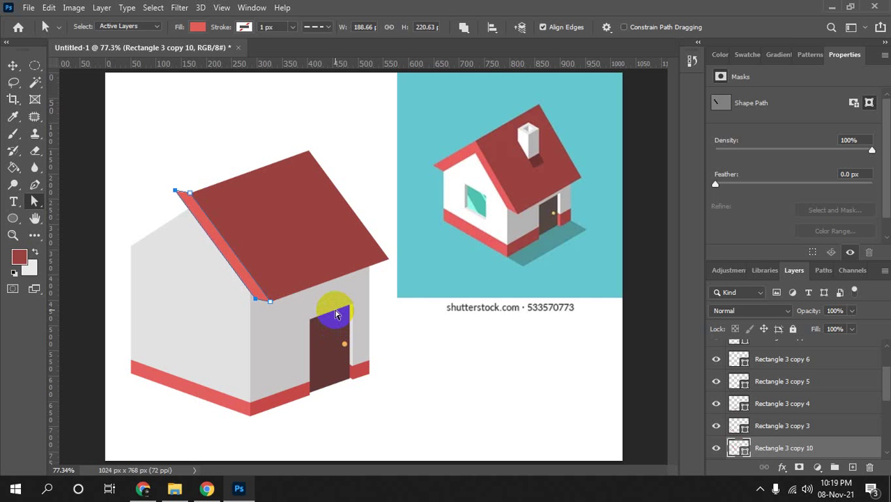
key("Right")
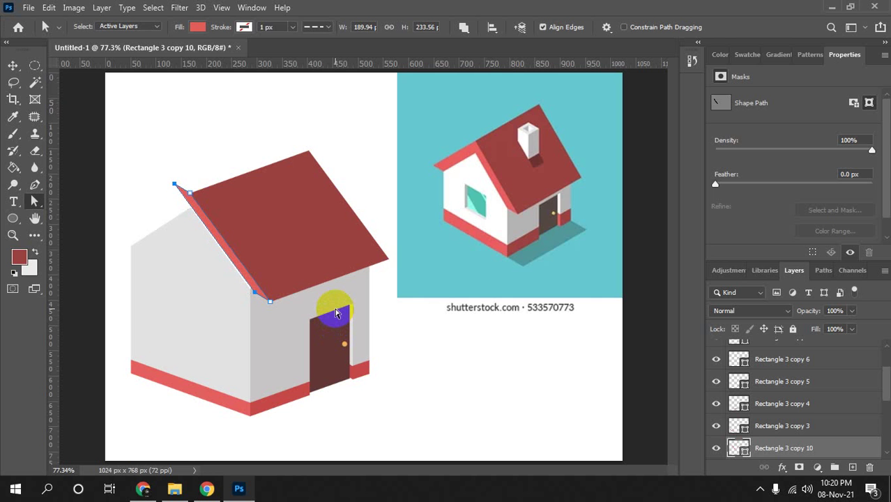
key("Down")
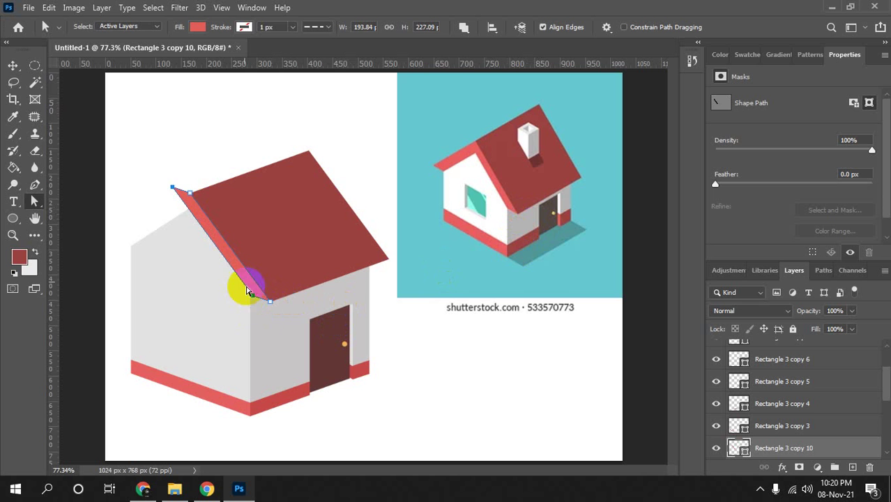
mouse_move(157, 168)
left_mouse_down()
mouse_move(180, 198)
mouse_move(190, 193)
left_mouse_up()
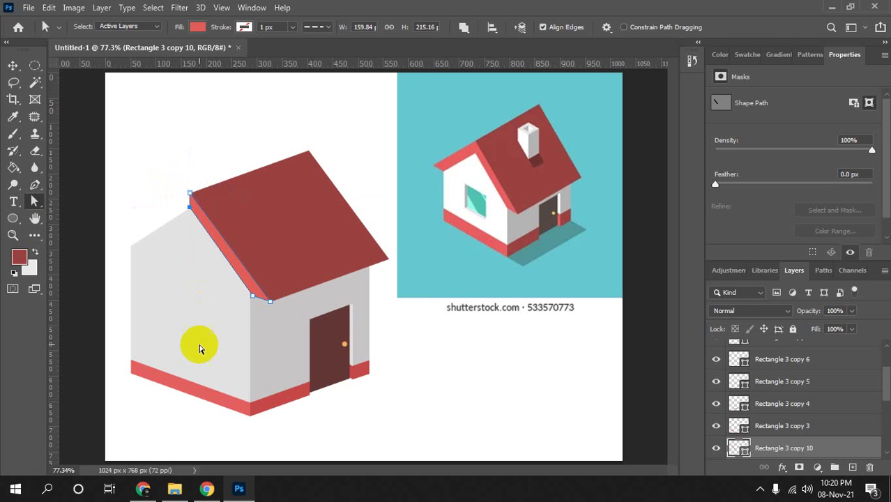
key("v")
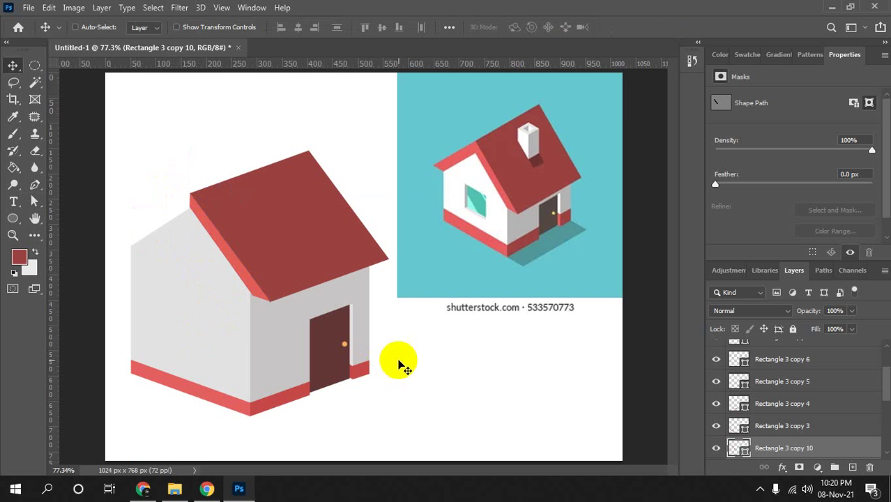
Move the trim strip's lower corner points down to the roof's front corner.
left_click(235, 235)
left_click(256, 306)
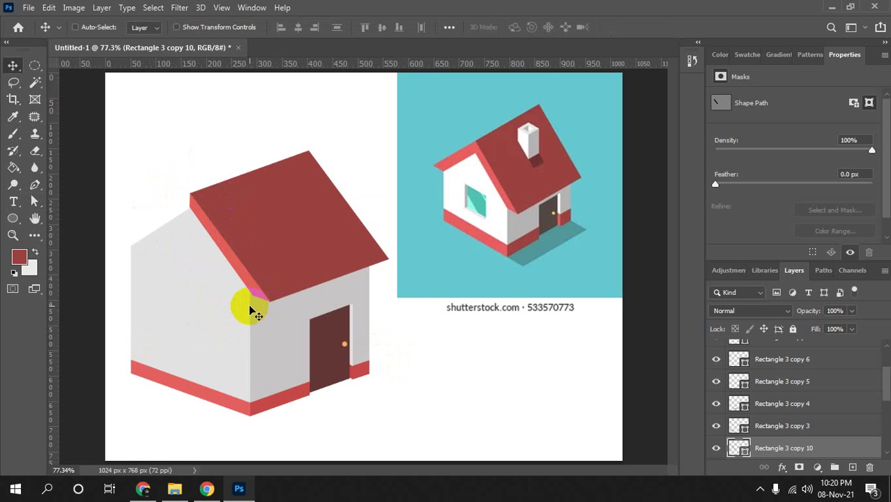
key("a")
left_click(244, 289)
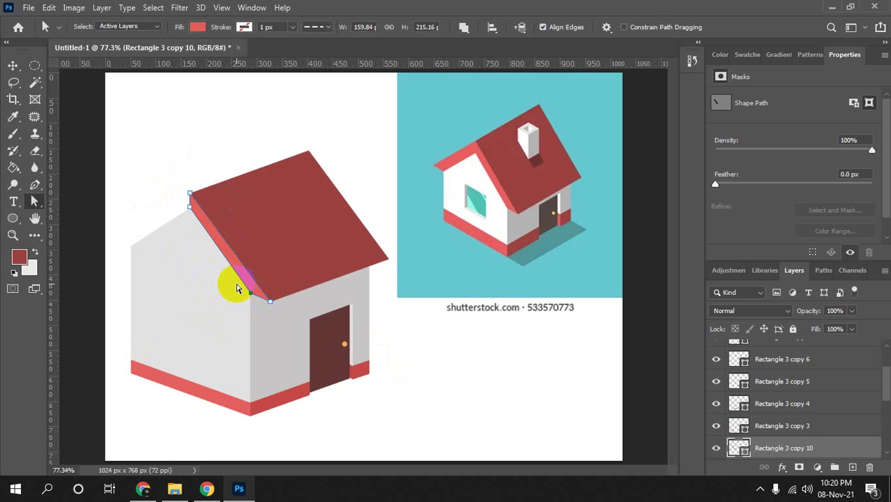
key("v")
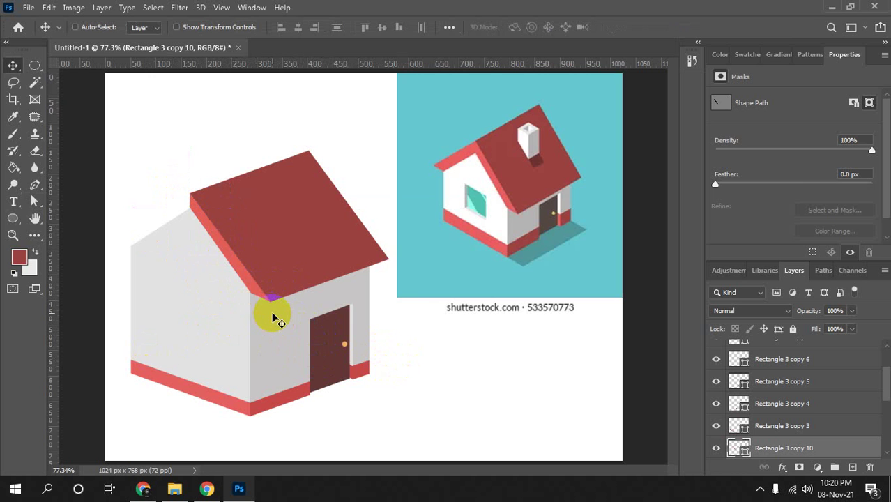
key("a")
mouse_move(282, 321)
left_mouse_down()
mouse_move(260, 291)
mouse_move(353, 356)
left_mouse_up()
key("v")
left_click(259, 295)
left_click(276, 298)
left_click_drag(276, 297, 241, 292)
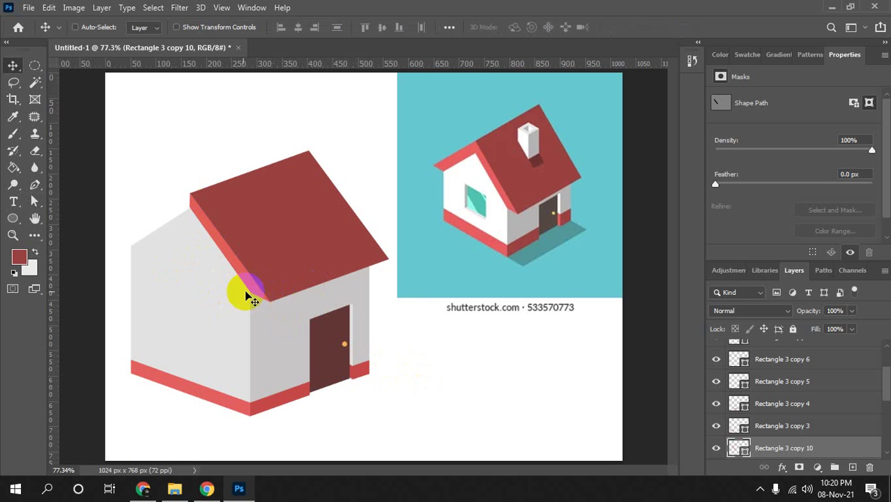
key("a")
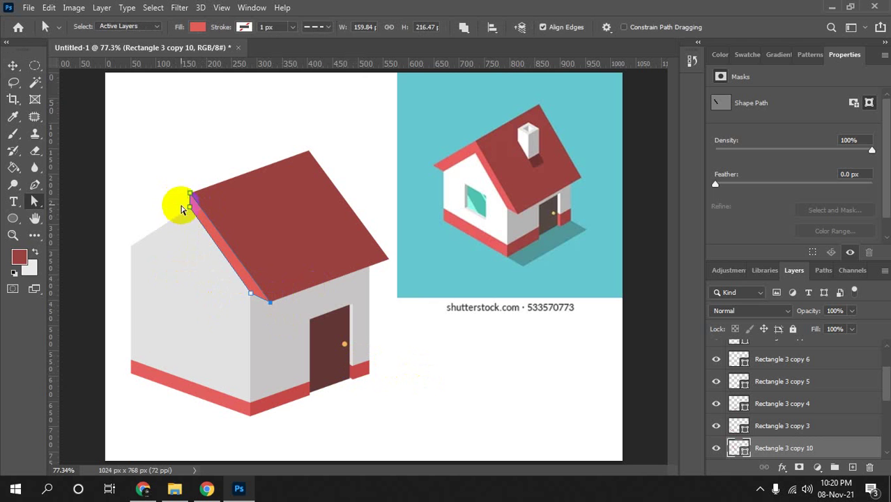
left_click(194, 213)
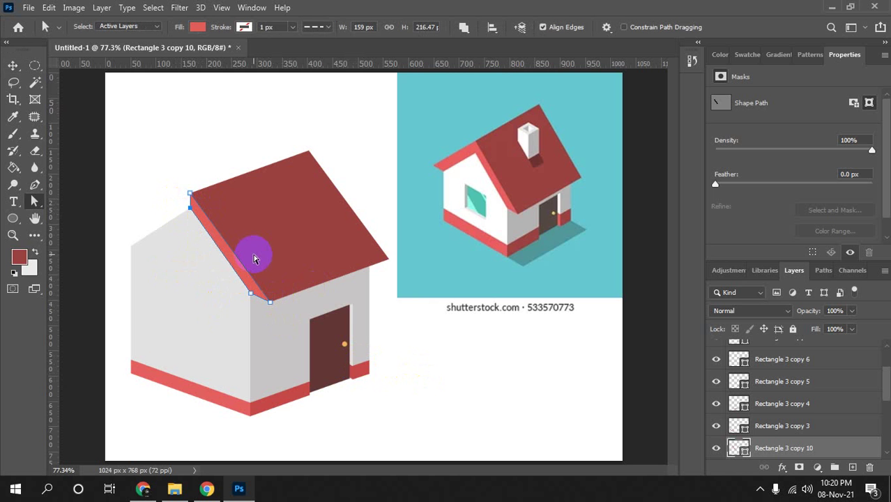
Duplicate the red trim strip, flip it horizontally, and place it along the left gable edge.
key("v")
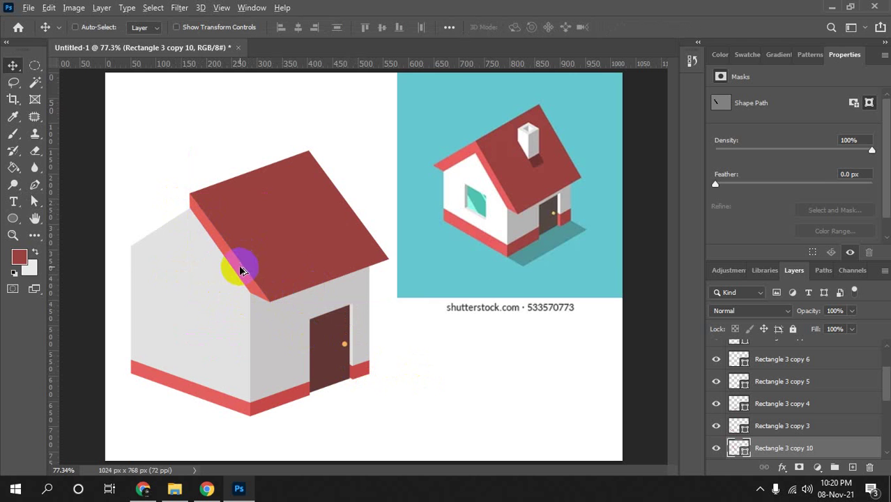
left_click_drag(240, 271, 472, 376)
right_click(473, 375)
key("Escape")
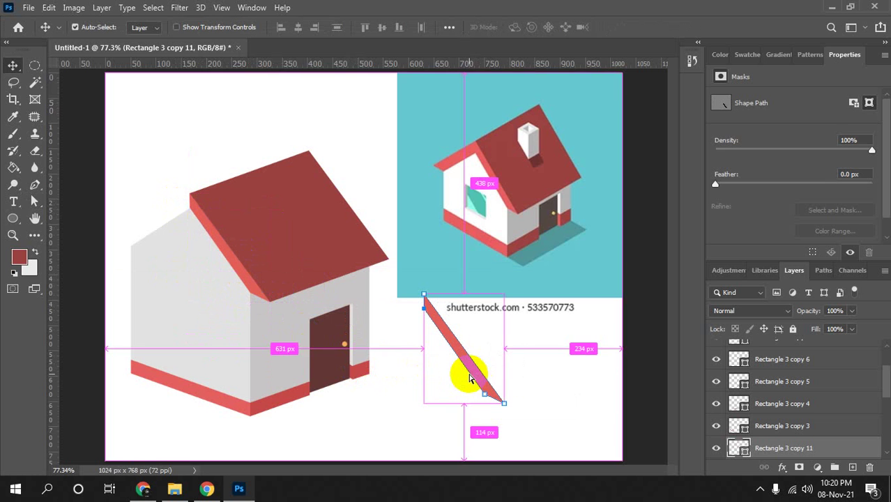
key("ctrl+t")
right_click(469, 377)
left_click(488, 352)
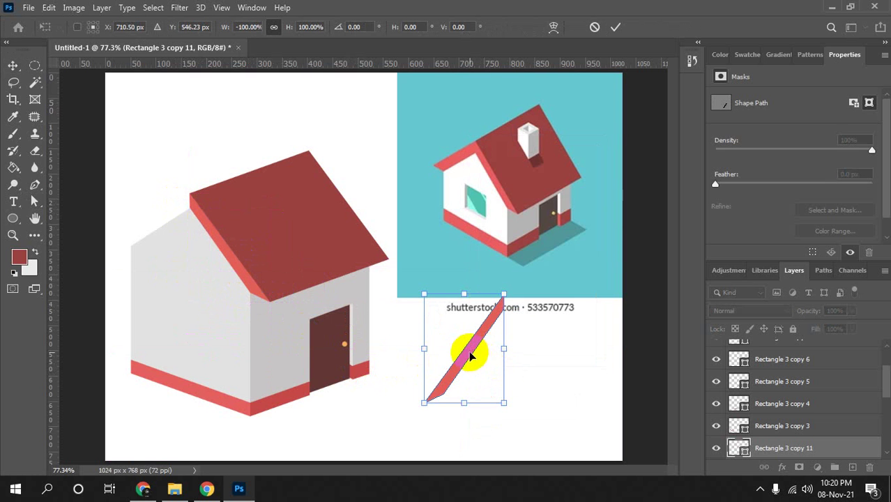
mouse_move(470, 356)
left_mouse_down()
mouse_move(87, 238)
mouse_move(179, 253)
mouse_move(151, 249)
mouse_move(155, 268)
left_mouse_up()
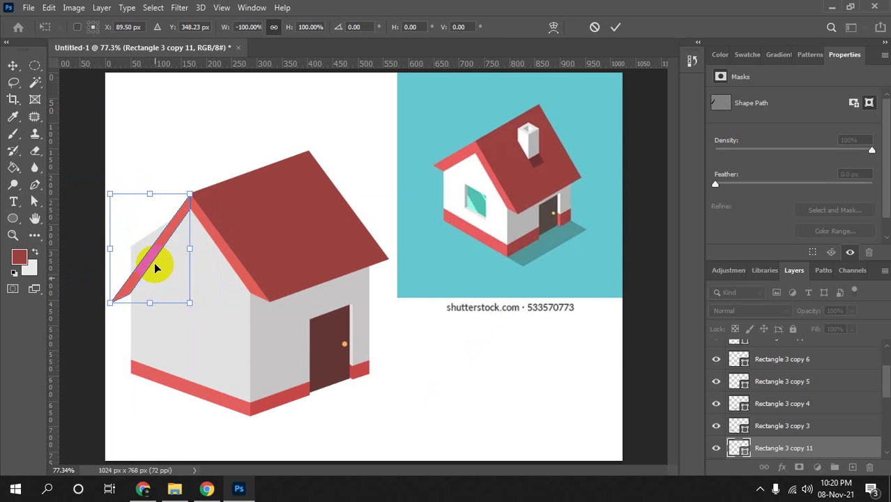
left_click(237, 216)
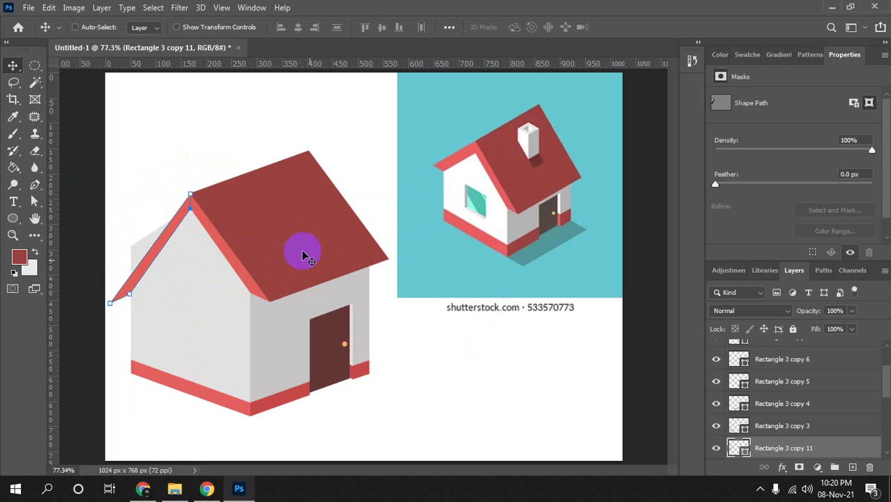
Reshape the mirrored strip's lower end into a short eave past the left wall.
key("ctrl+1")
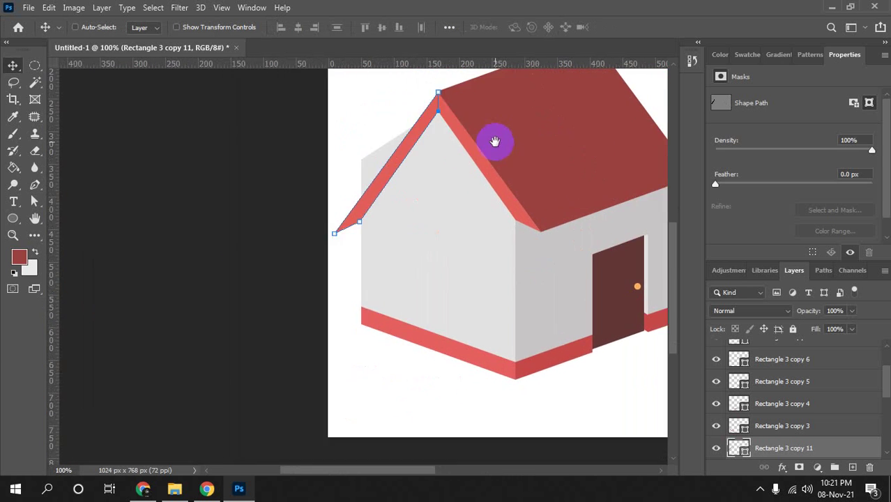
left_click_drag(202, 222, 464, 192)
key("a")
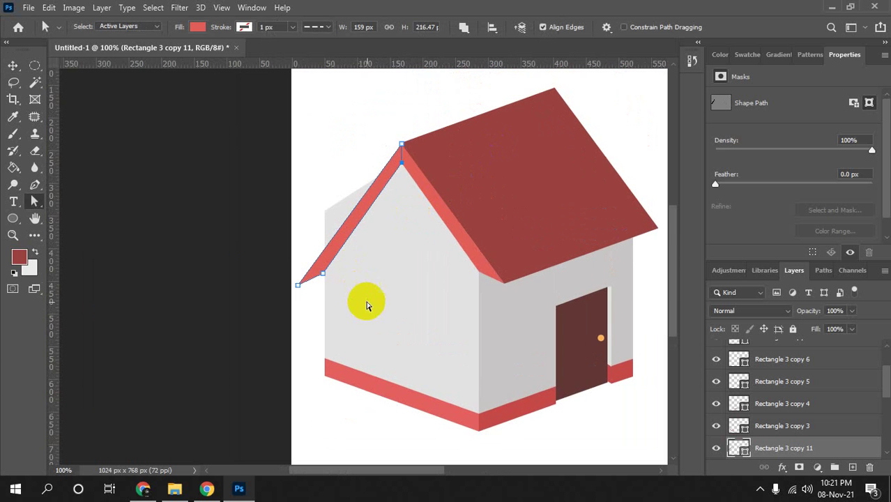
left_click_drag(368, 306, 234, 255)
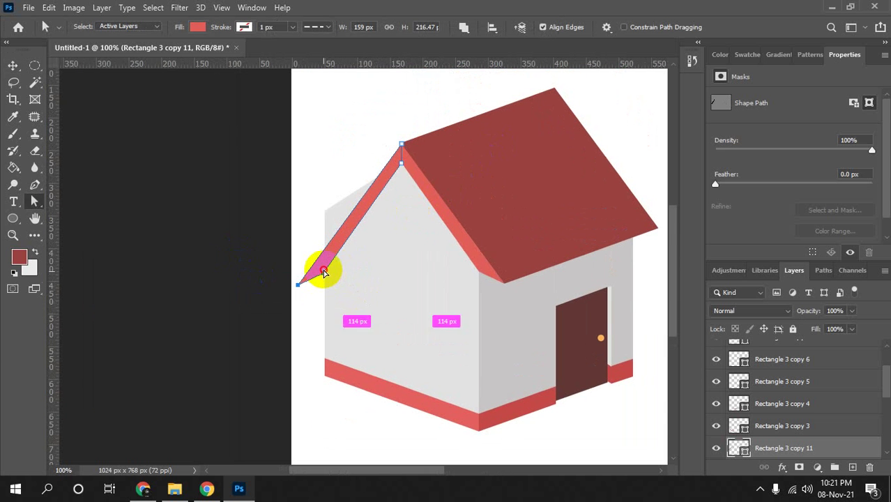
left_click_drag(323, 271, 324, 209)
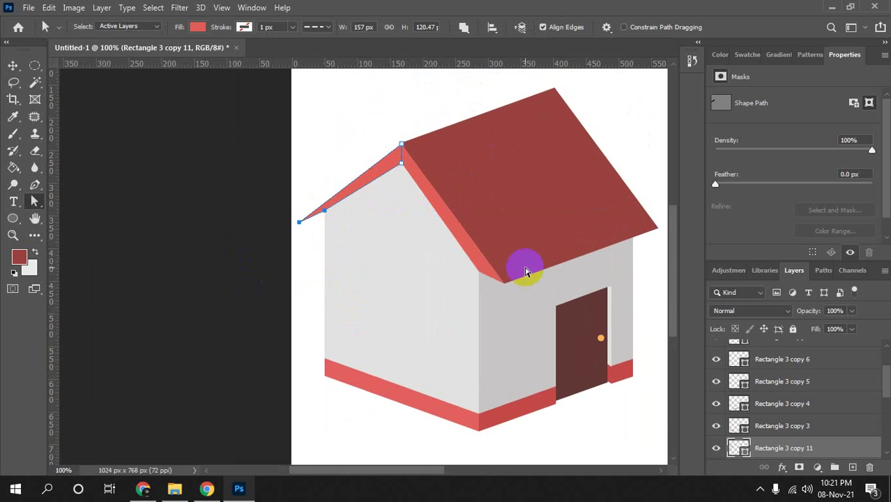
left_click_drag(527, 271, 408, 249)
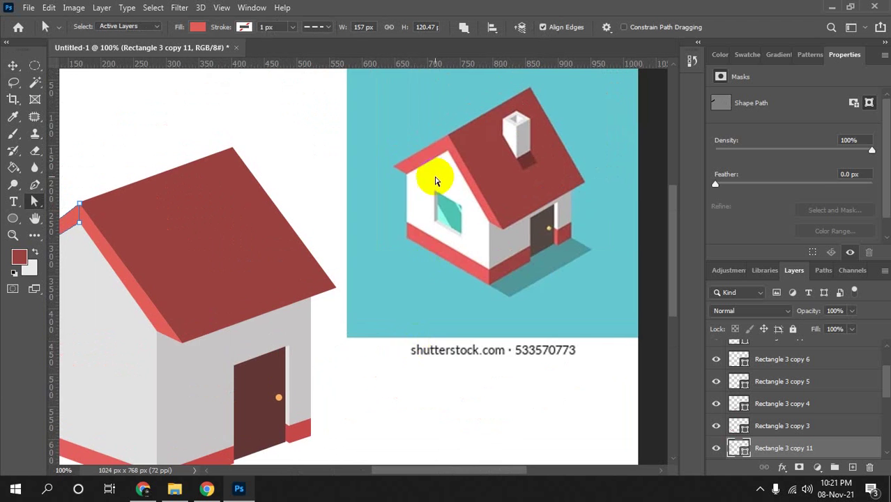
left_click_drag(431, 175, 622, 179)
mouse_move(513, 229)
left_mouse_down()
mouse_move(366, 254)
mouse_move(388, 213)
left_mouse_up()
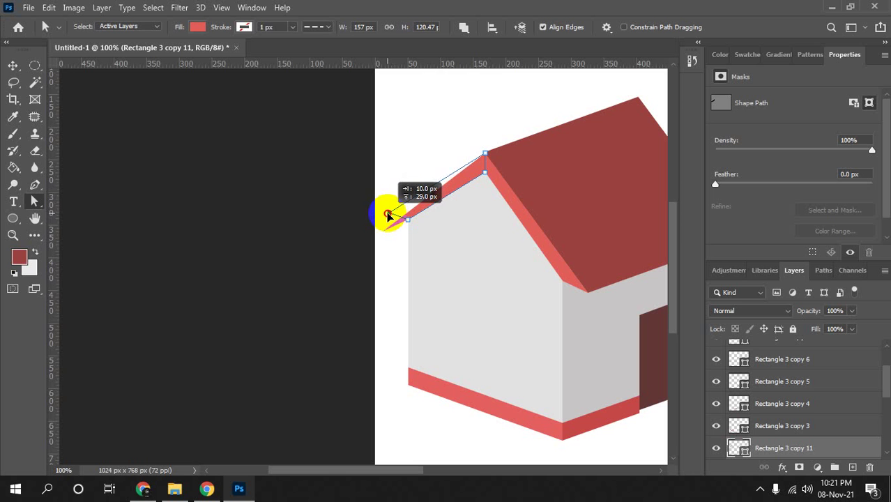
left_click_drag(388, 213, 389, 210)
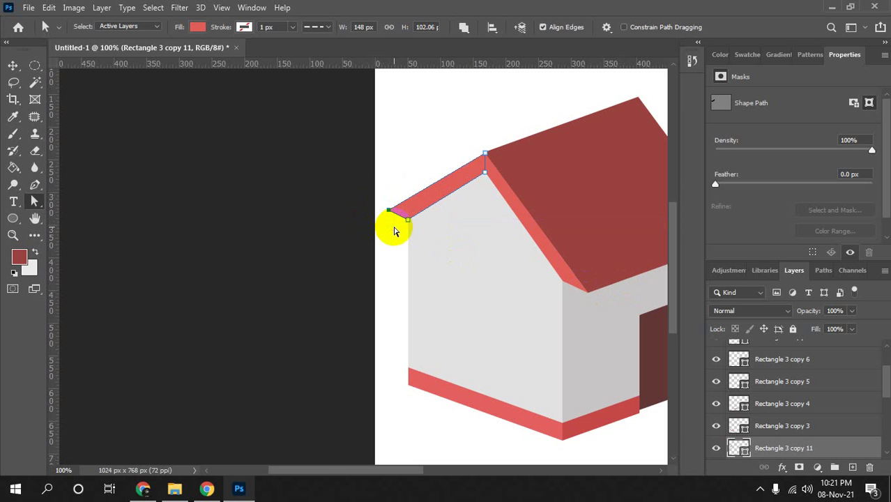
left_click_drag(394, 231, 387, 231)
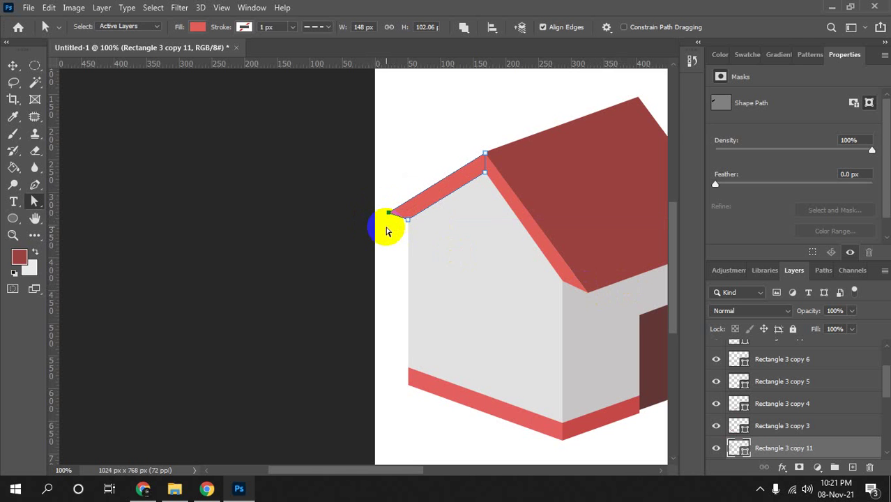
left_click_drag(388, 233, 388, 232)
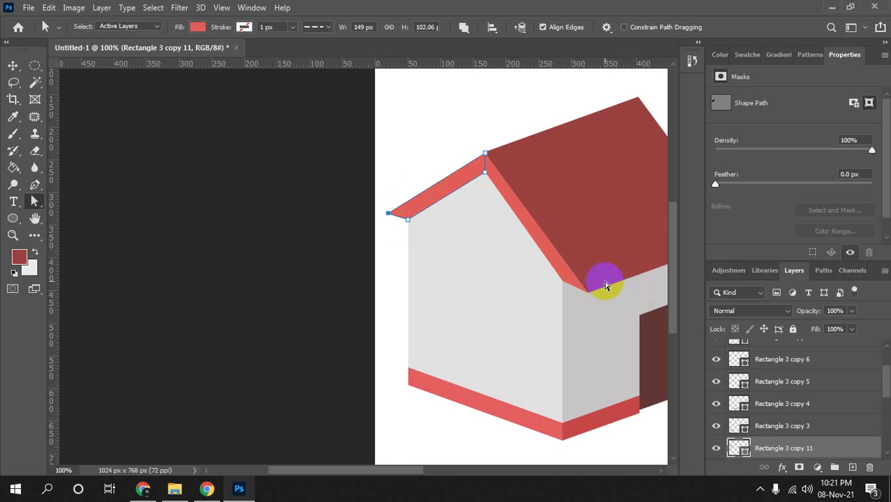
key("v")
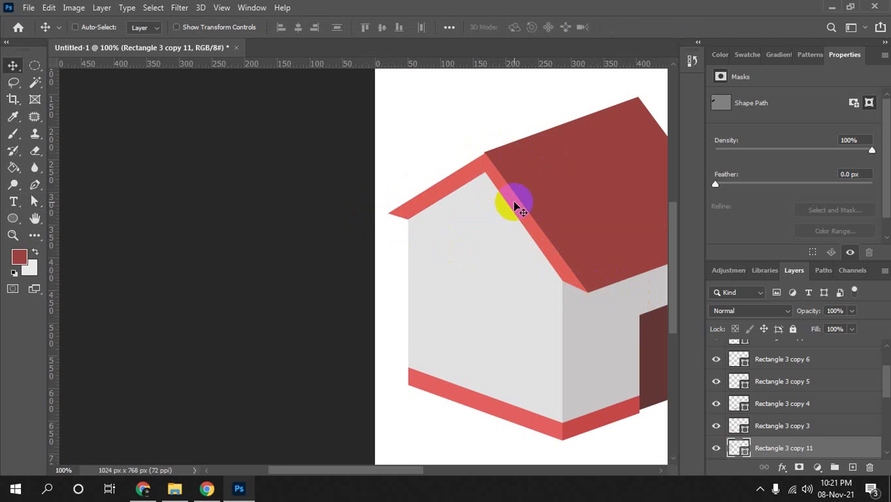
Select the dark red roof panel's left and top corner points.
left_click_drag(517, 199, 452, 202)
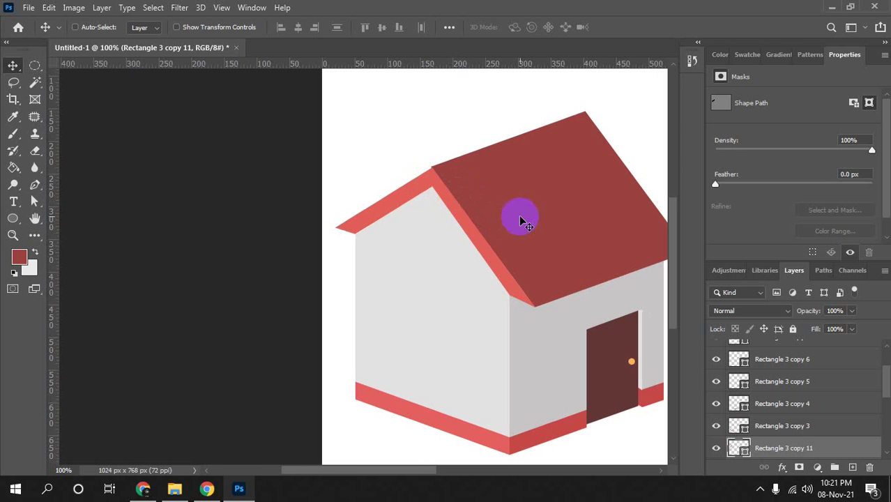
left_click_drag(521, 219, 424, 251)
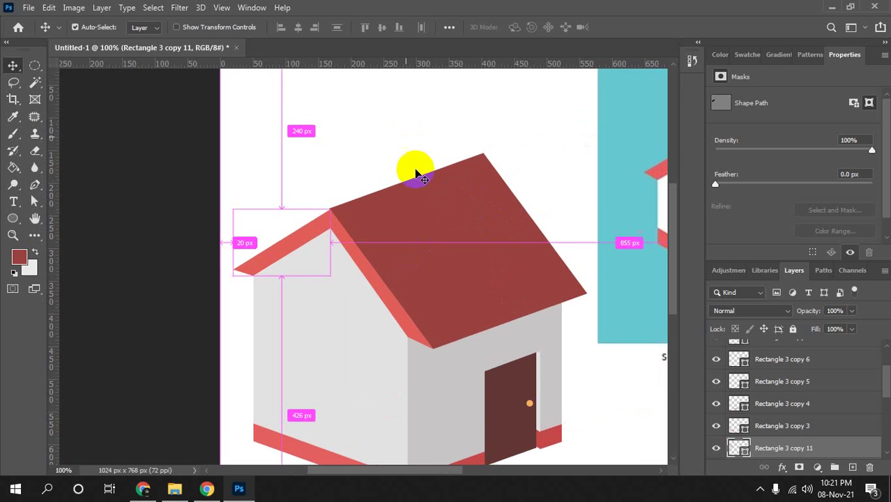
left_click(420, 212, "ctrl")
key("a")
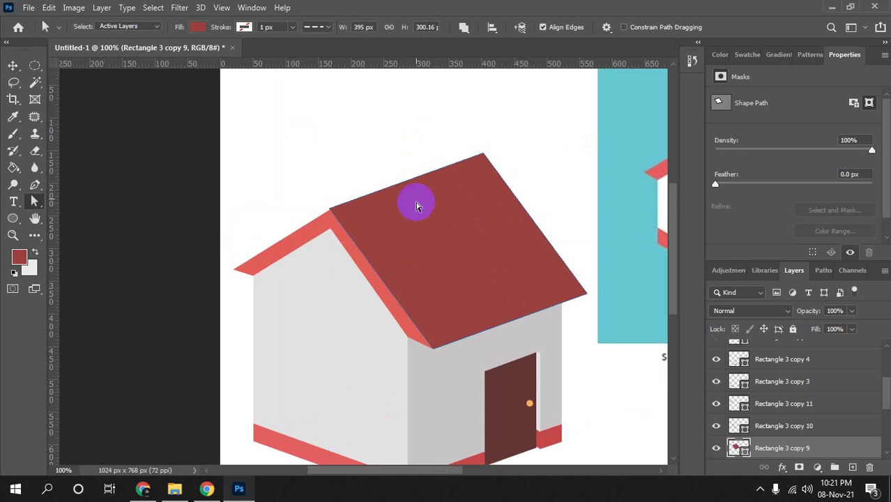
left_click_drag(459, 129, 513, 163)
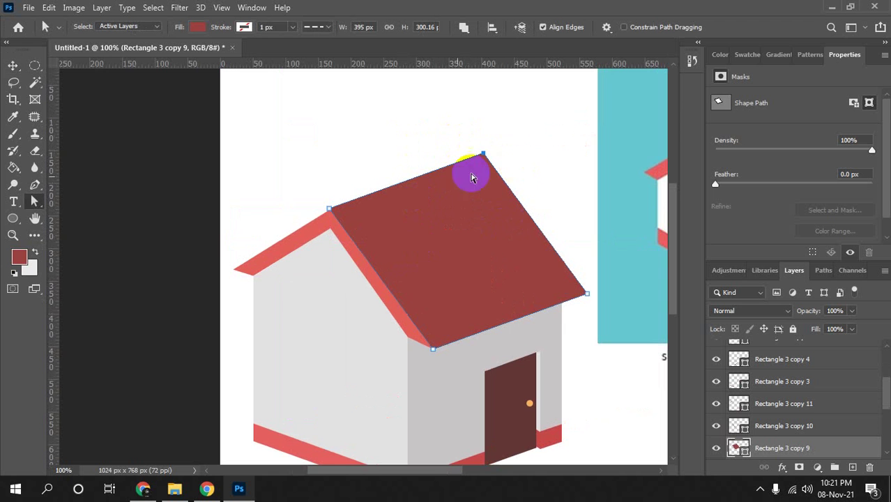
mouse_move(308, 181)
left_mouse_down()
mouse_move(369, 223)
mouse_move(312, 155)
left_mouse_up()
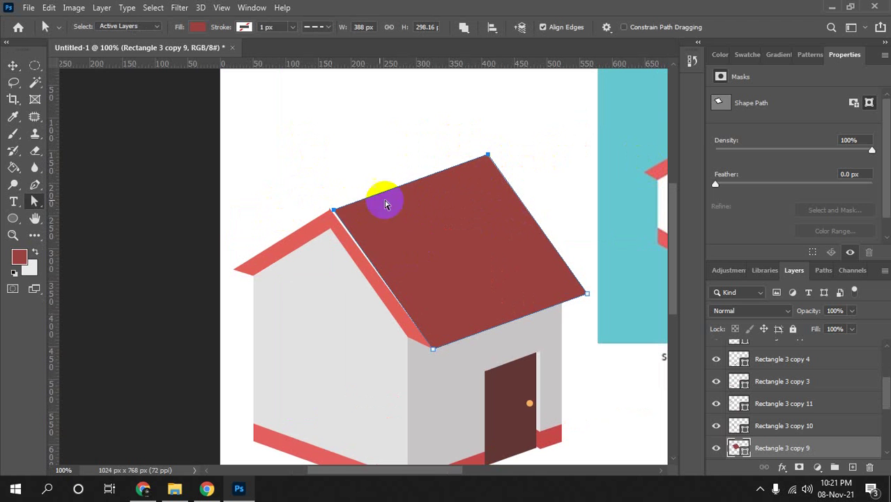
mouse_move(348, 207)
left_mouse_down()
mouse_move(471, 156)
mouse_move(331, 209)
left_mouse_up()
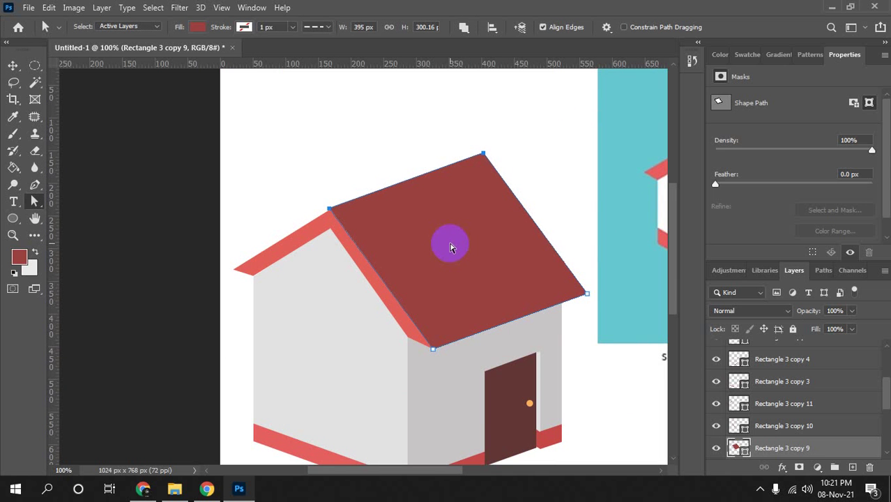
left_click(362, 158)
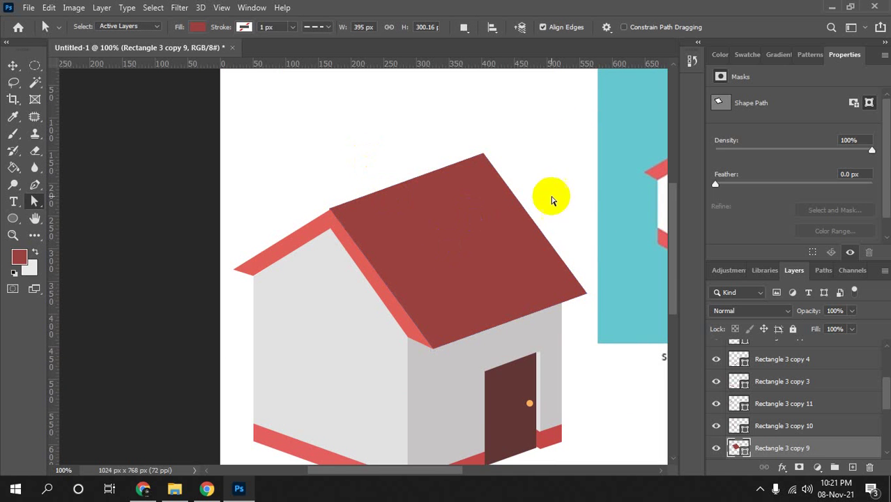
key("ctrl+0")
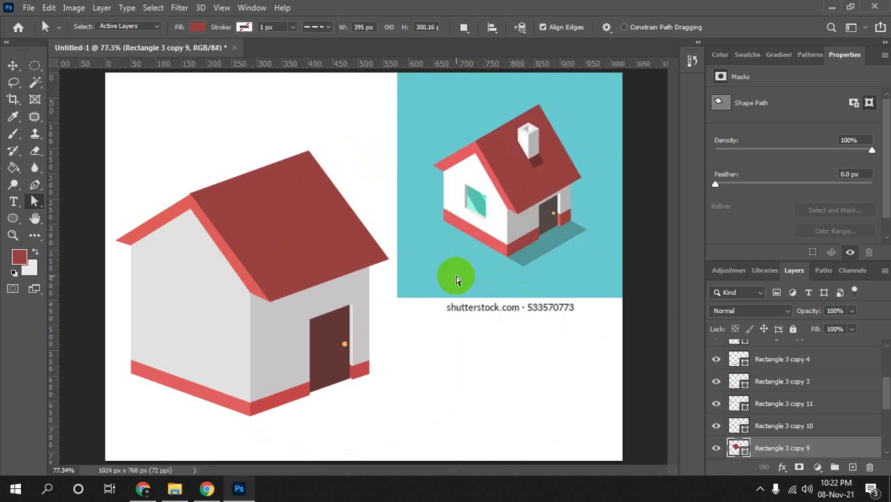
left_click(527, 142)
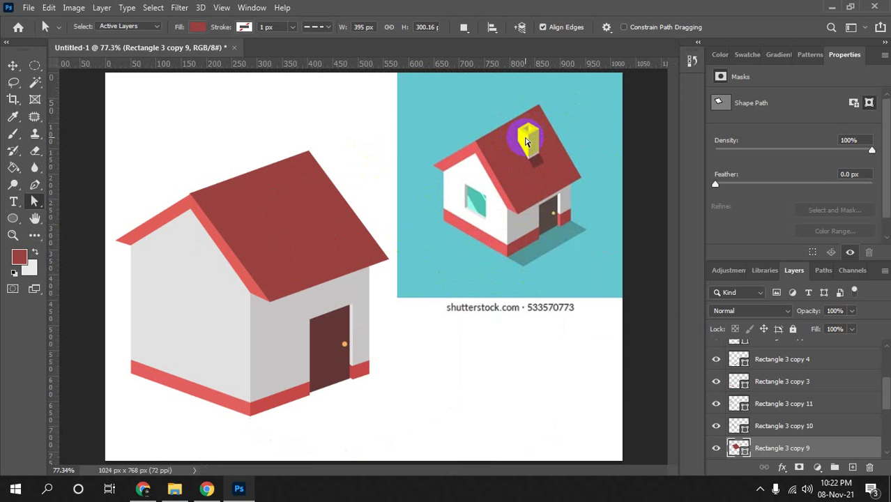
Draw a tall rectangle for the chimney below the reference image.
left_click(13, 218)
left_click(78, 230)
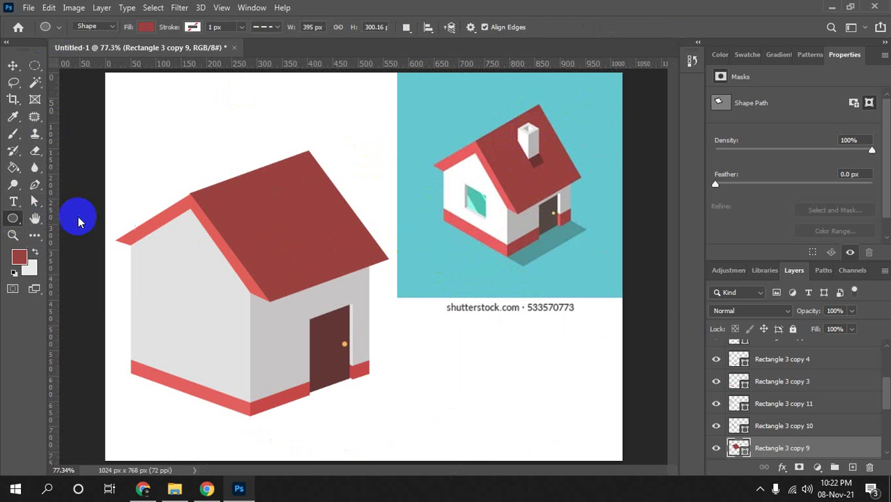
key("shift+u")
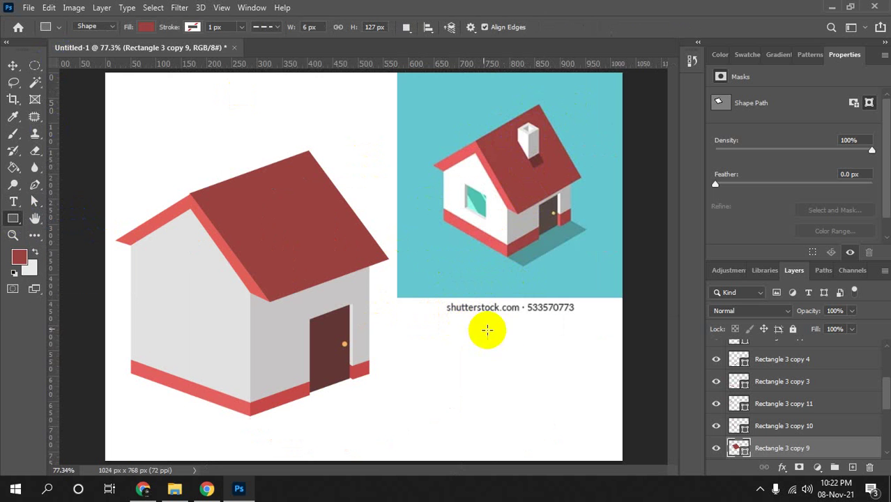
mouse_move(426, 341)
left_mouse_down()
mouse_move(467, 355)
mouse_move(459, 402)
left_mouse_up()
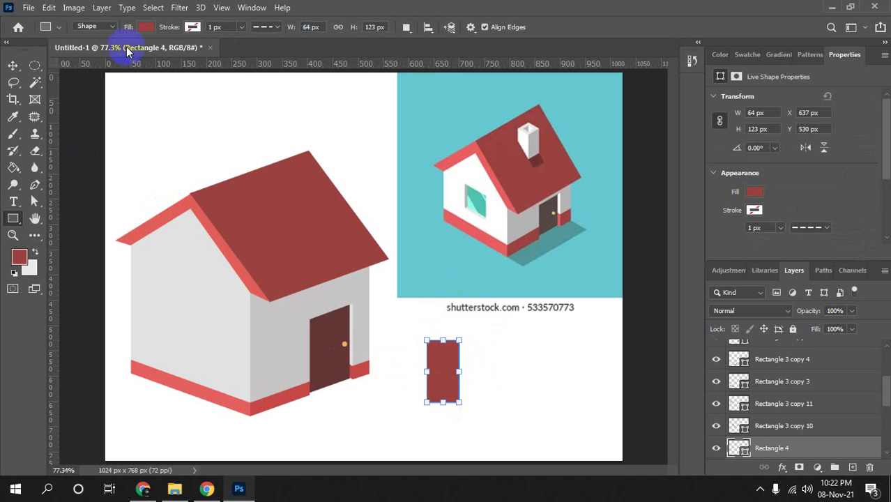
Set the rectangle's fill to light grey #dedede.
left_click(192, 27)
left_click(226, 52)
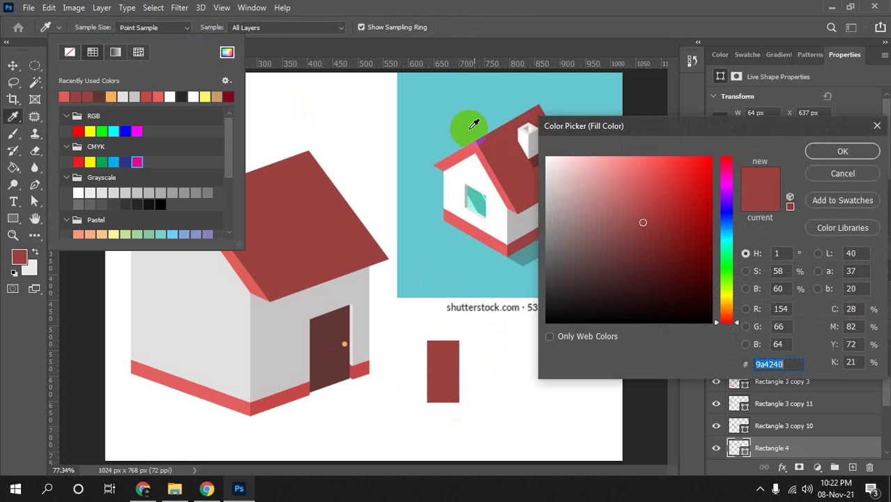
left_click(528, 138)
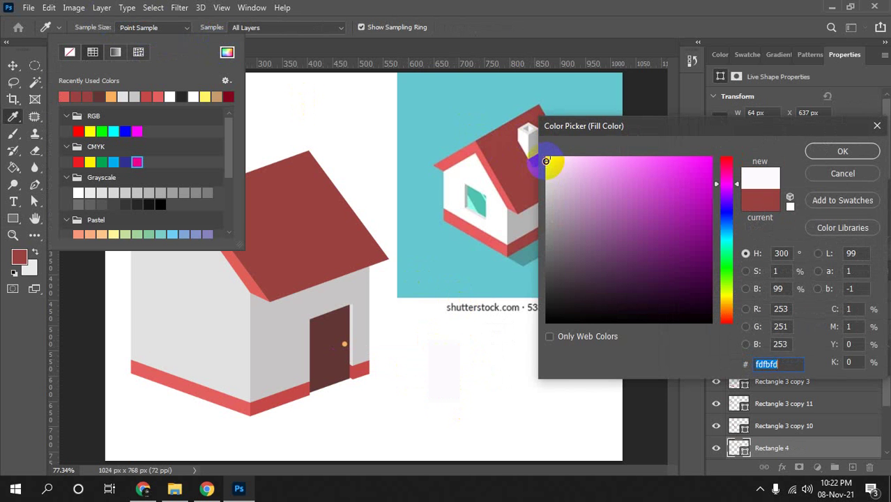
left_click_drag(546, 161, 547, 178)
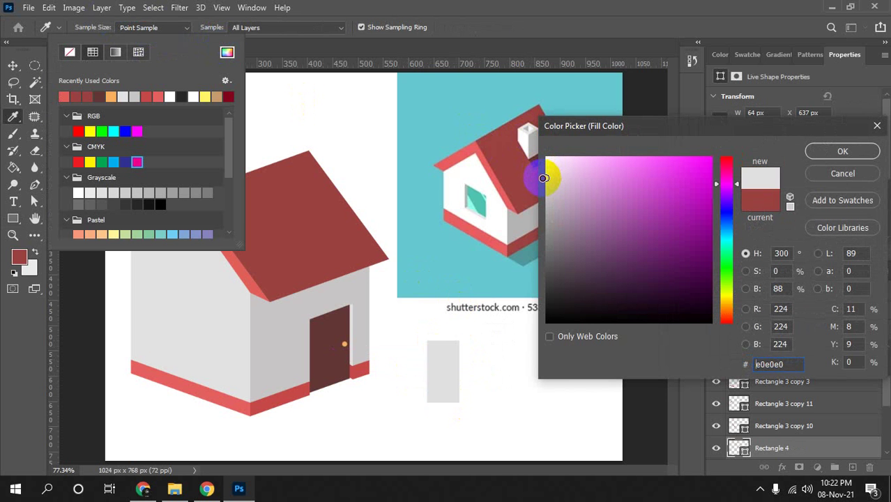
left_click(843, 152)
left_click(452, 421)
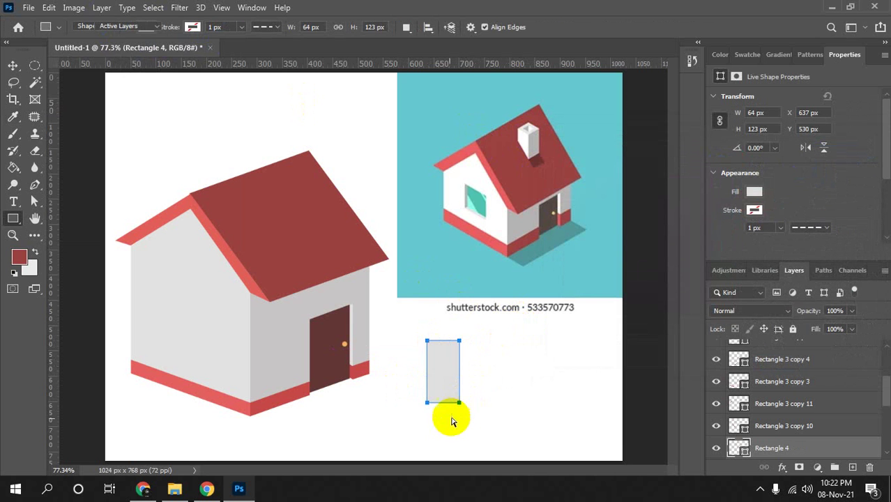
Slant the grey rectangle by lowering its right-side anchor points.
key("a")
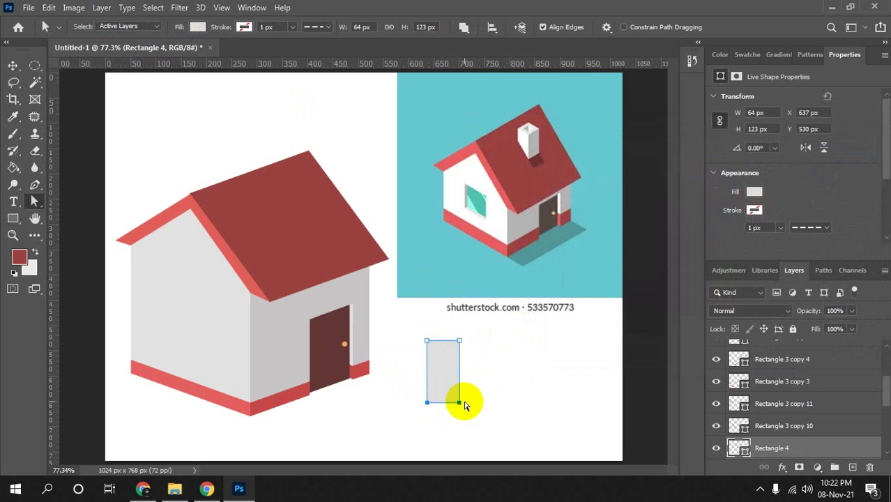
key("v")
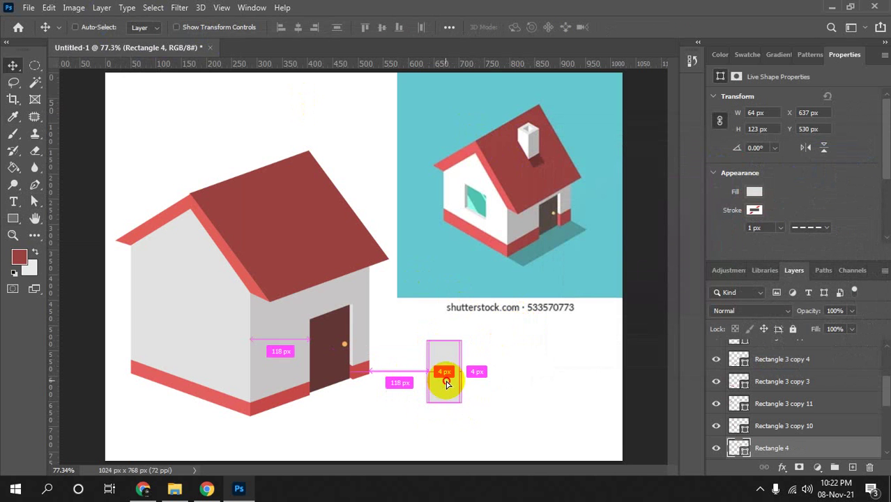
key("ctrl+j")
left_click_drag(464, 393, 478, 395)
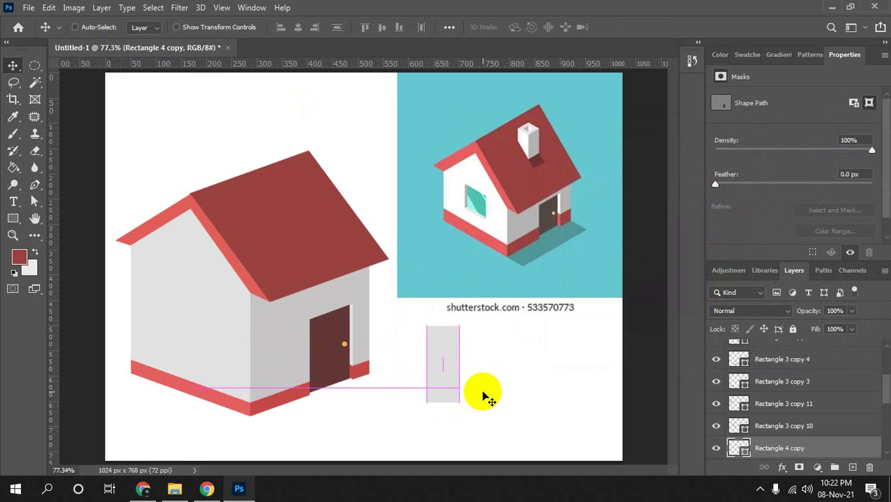
key("ctrl+z")
key("ctrl+z")
key("a")
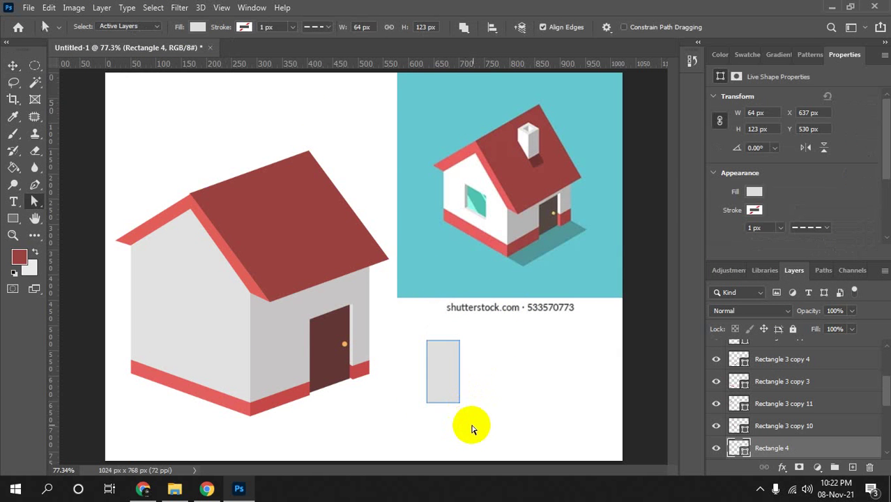
left_click_drag(476, 423, 437, 323)
left_click_drag(460, 407, 445, 424)
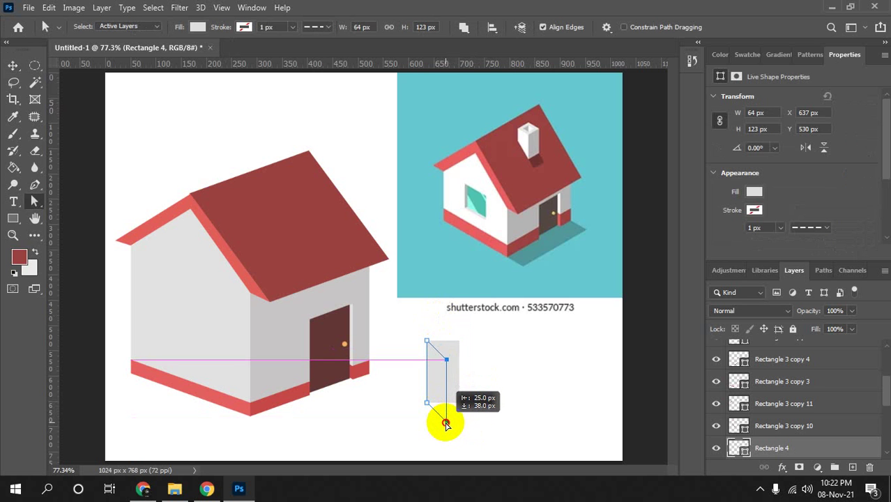
left_click_drag(446, 424, 290, 244)
key("v")
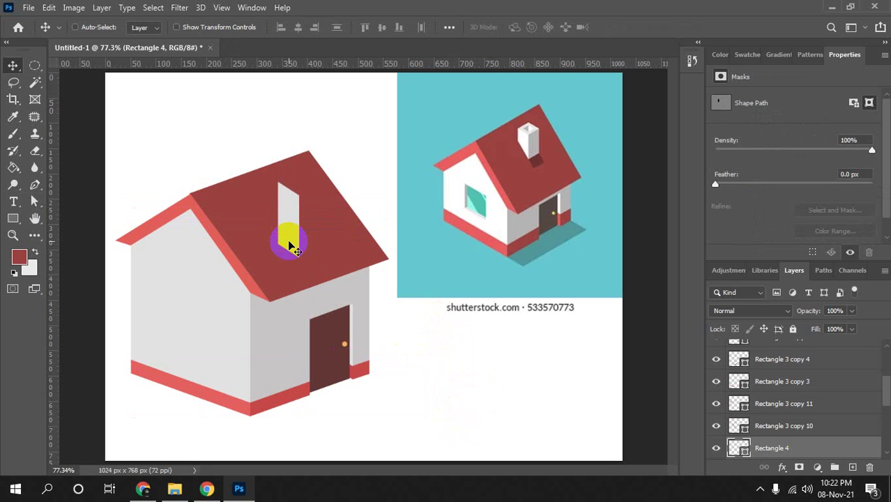
scroll(875, 392, "down", 2)
Add an empty Layer 2 above Background, undoing a trial pale yellow fill.
scroll(875, 397, "down", 5)
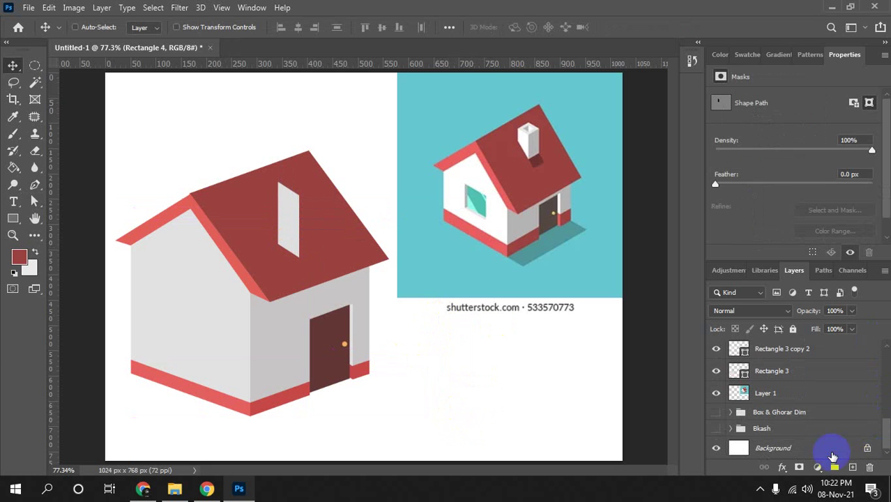
left_click(812, 445)
left_click(853, 467)
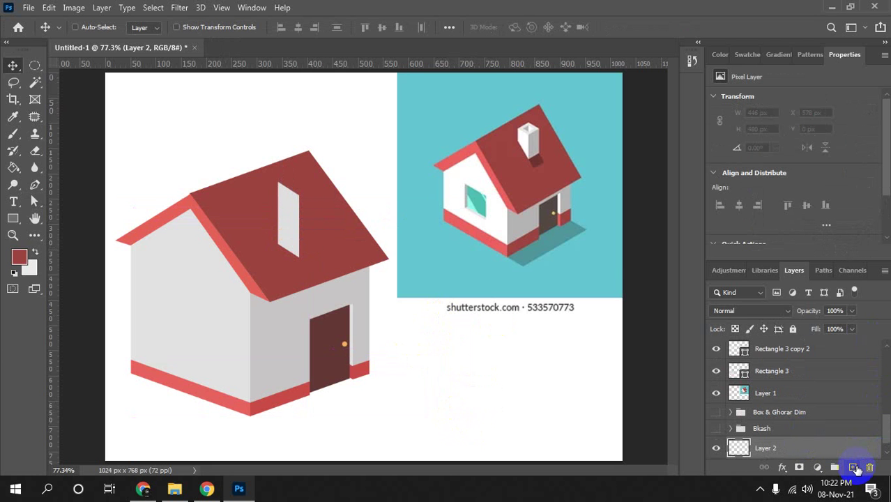
left_click(748, 55)
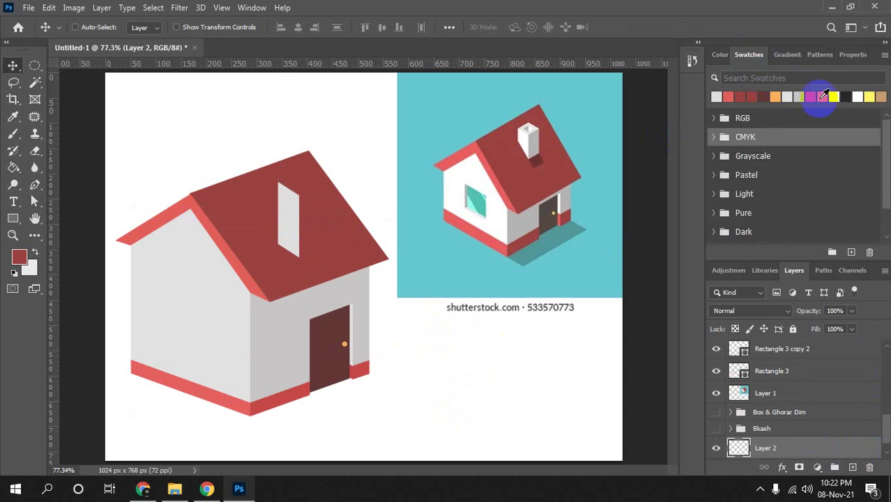
left_click(869, 96)
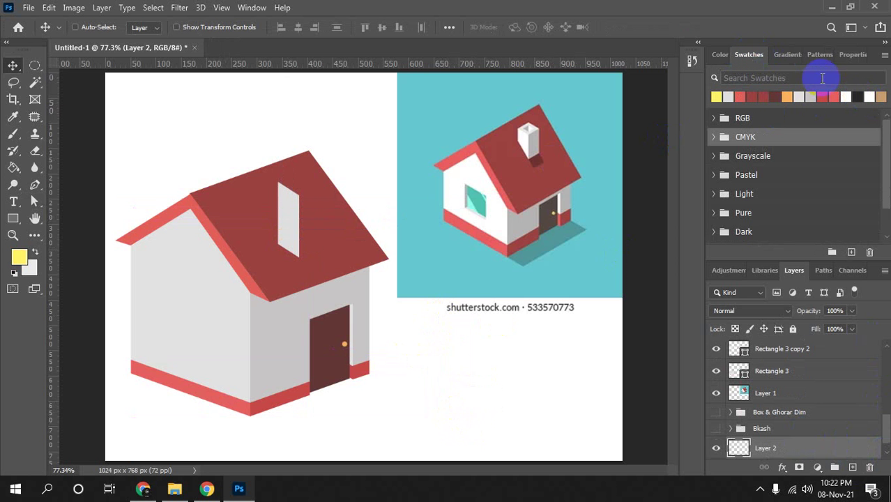
key("alt+BackSpace")
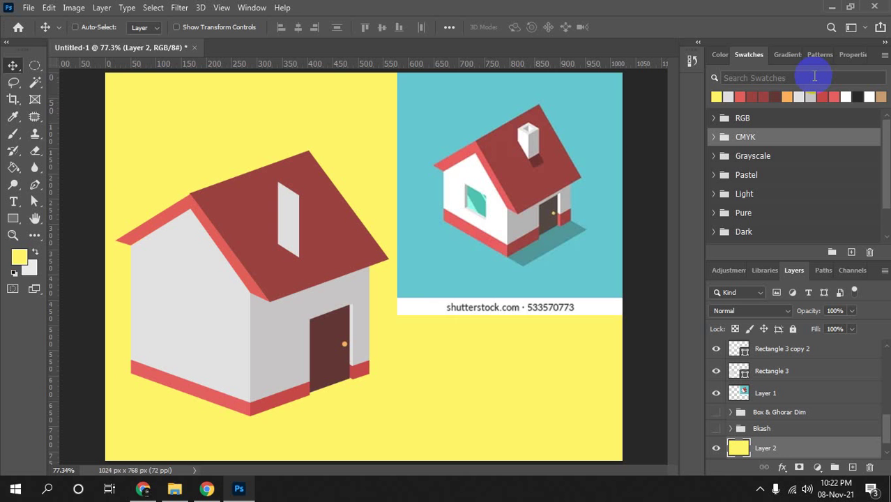
key("ctrl+z")
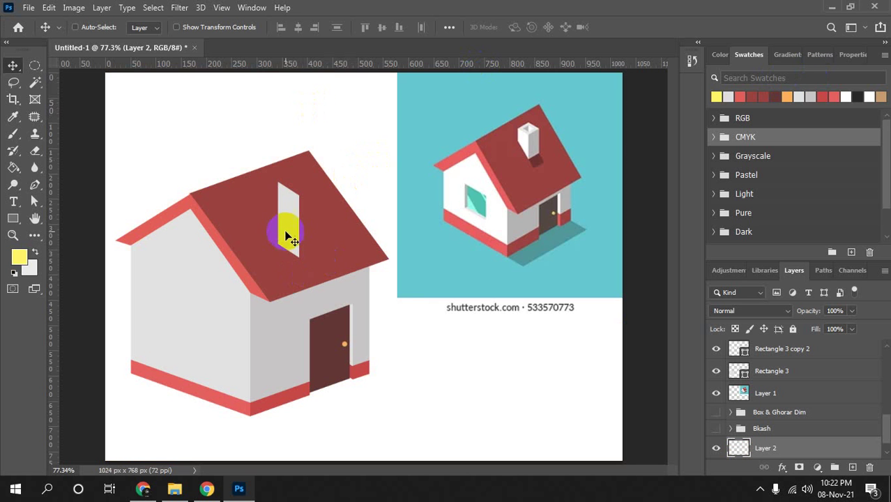
Create a horizontally flipped copy of the chimney face placed against the original.
left_click(286, 234, "ctrl")
mouse_move(286, 233)
left_mouse_down()
mouse_move(279, 211)
mouse_move(316, 228)
left_mouse_up()
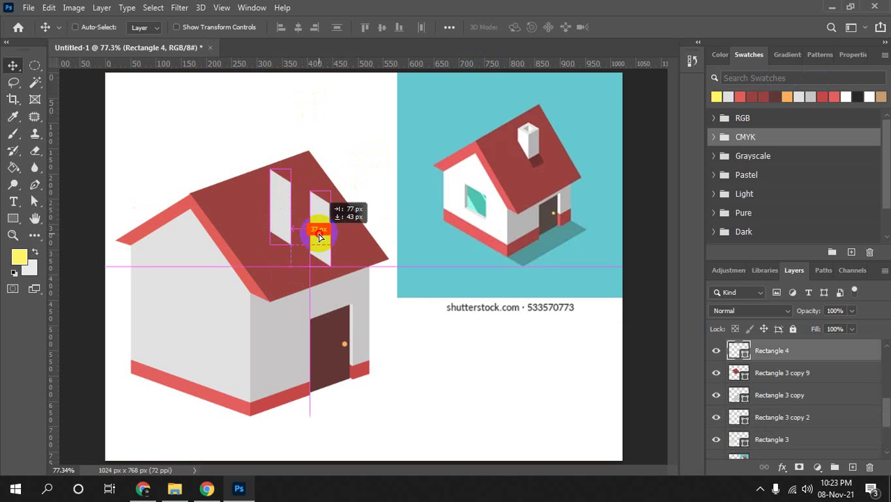
key("ctrl+t")
right_click(316, 232)
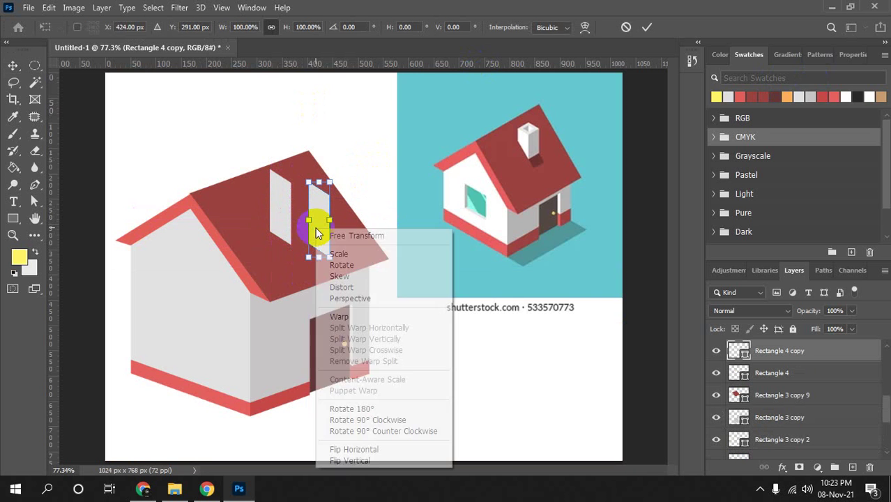
left_click(328, 448)
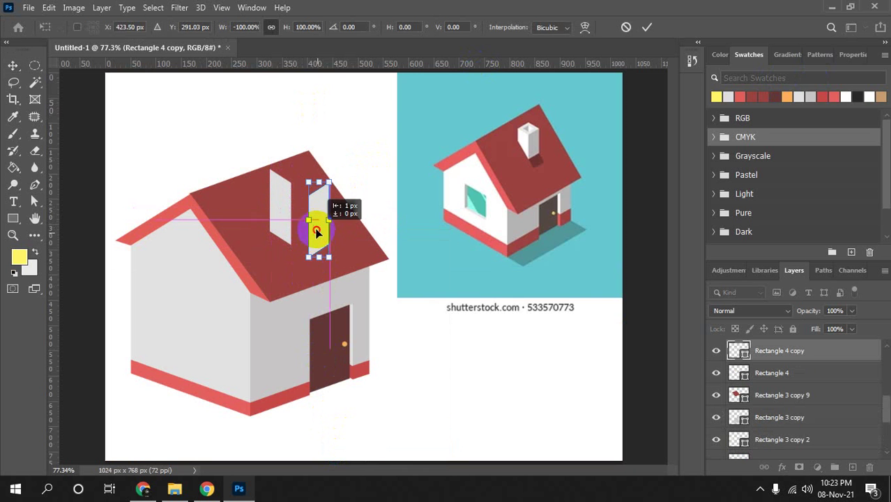
left_click_drag(326, 235, 301, 217)
type("389")
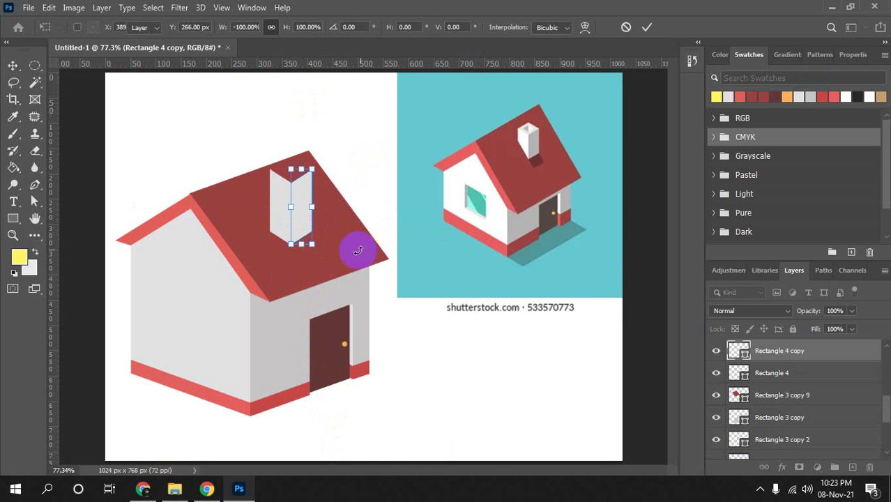
key("Return")
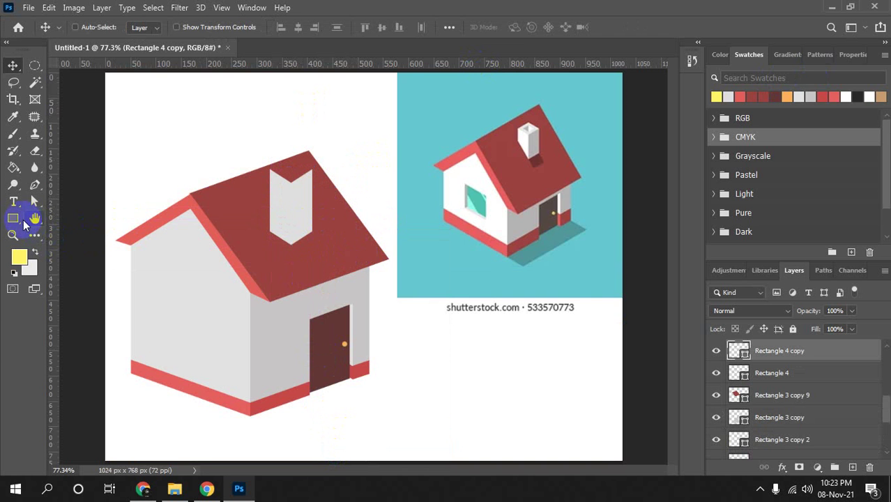
Fill the mirrored chimney face with darker grey #b7b7b7.
left_click(12, 219)
left_click(152, 26)
left_click(227, 53)
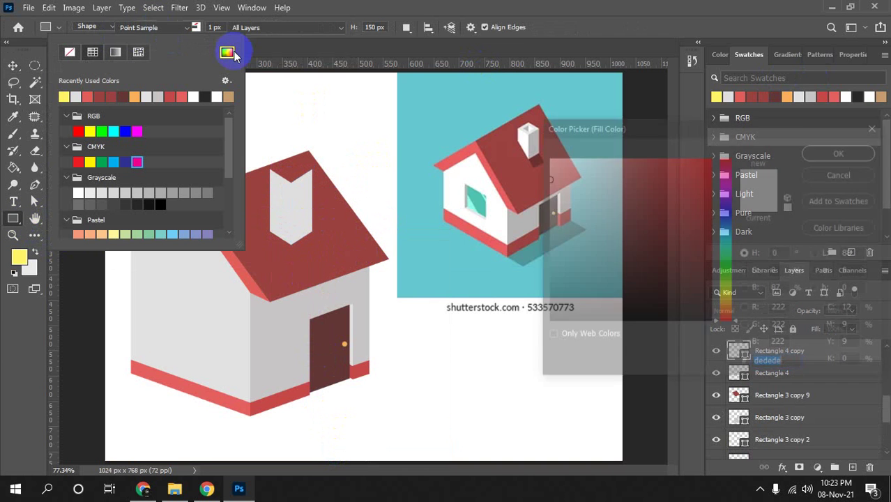
left_click_drag(549, 176, 545, 203)
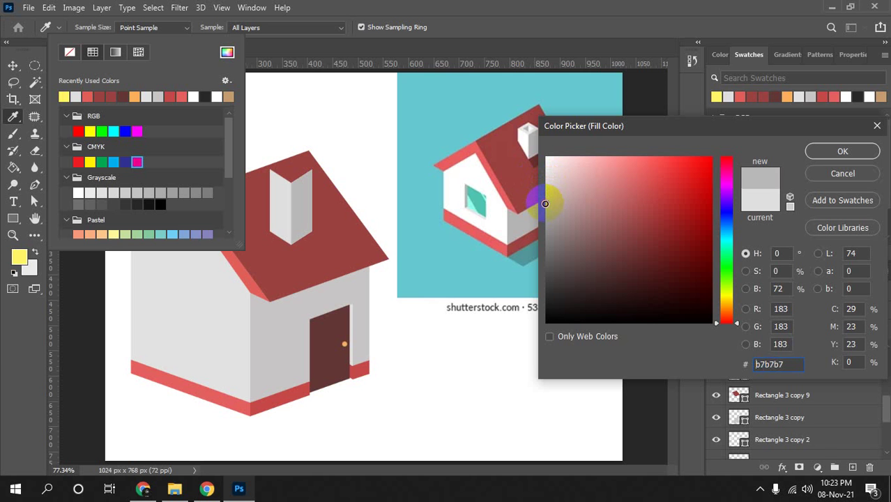
left_click(821, 151)
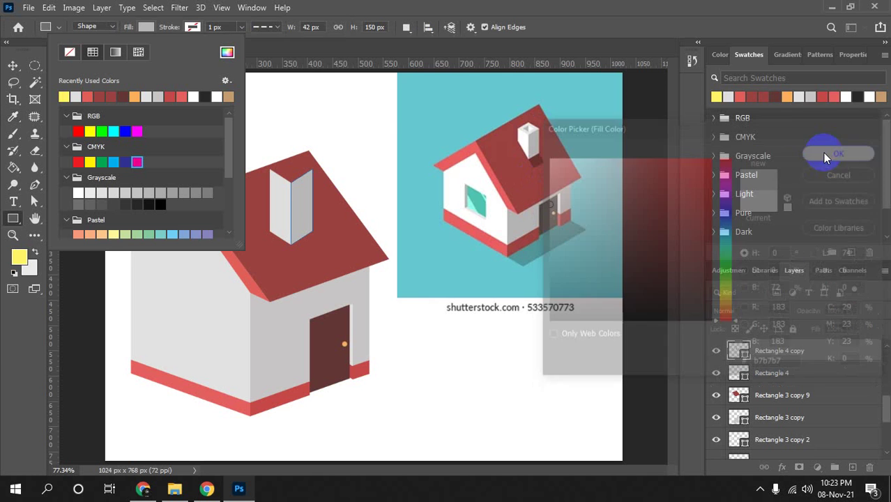
left_click(328, 256)
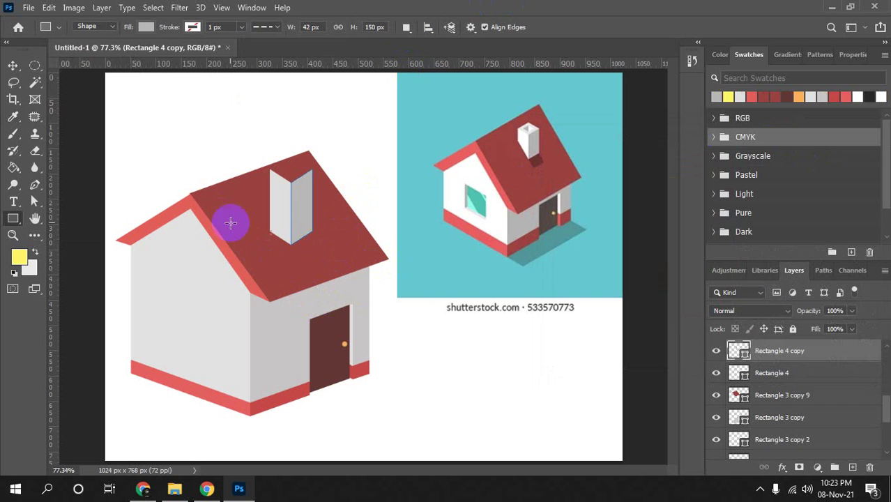
Shift the darker chimney face's anchors down-right so its slanted edge meets the light face.
left_click(303, 197)
key("a")
left_click_drag(329, 238, 300, 157)
left_click_drag(314, 238, 316, 240)
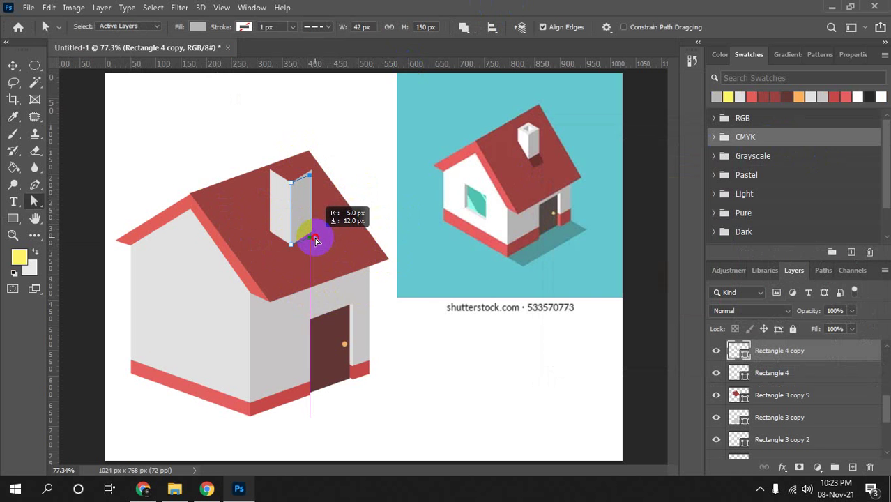
left_click_drag(316, 241, 310, 241)
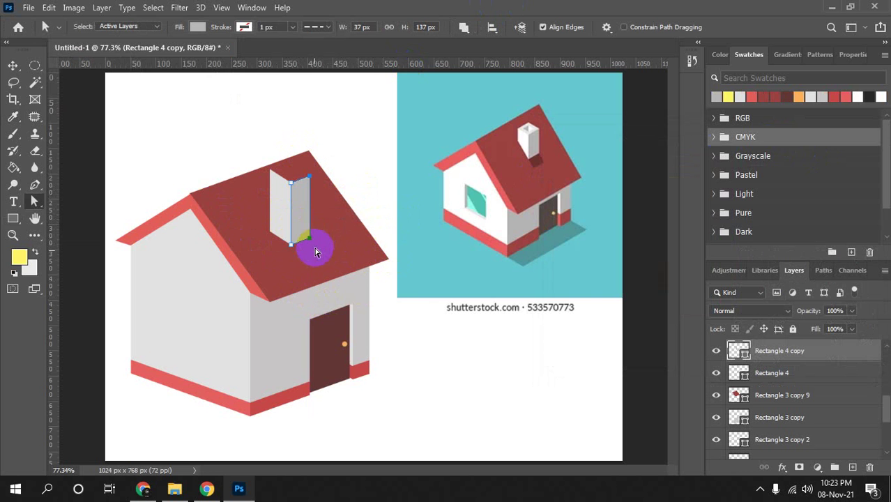
left_click(277, 237)
key("v")
Raise the light face's left edge 10 px, stretching Rectangle 4 to 42×160 px.
left_click(280, 230, "ctrl")
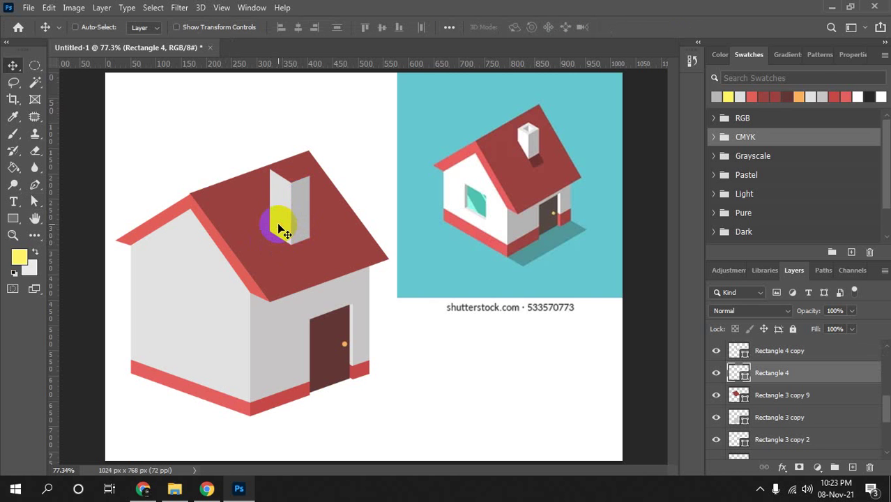
key("a")
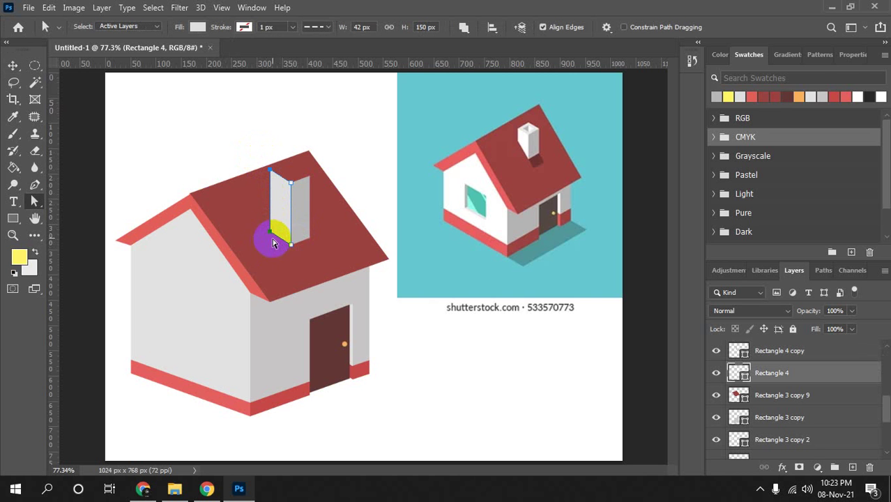
left_click_drag(273, 242, 275, 232)
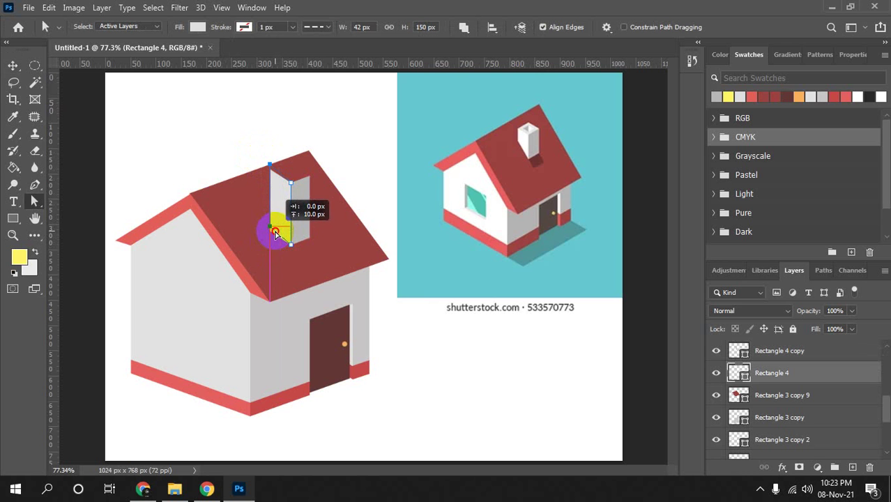
left_click_drag(275, 234, 275, 233)
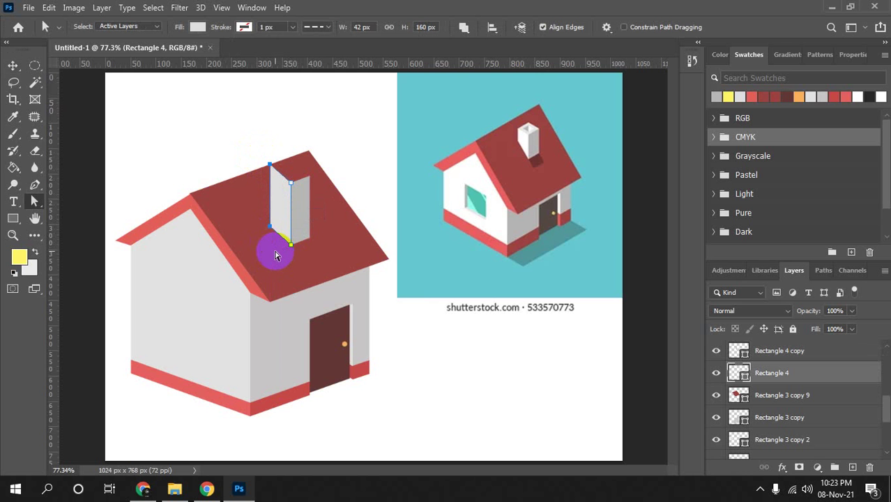
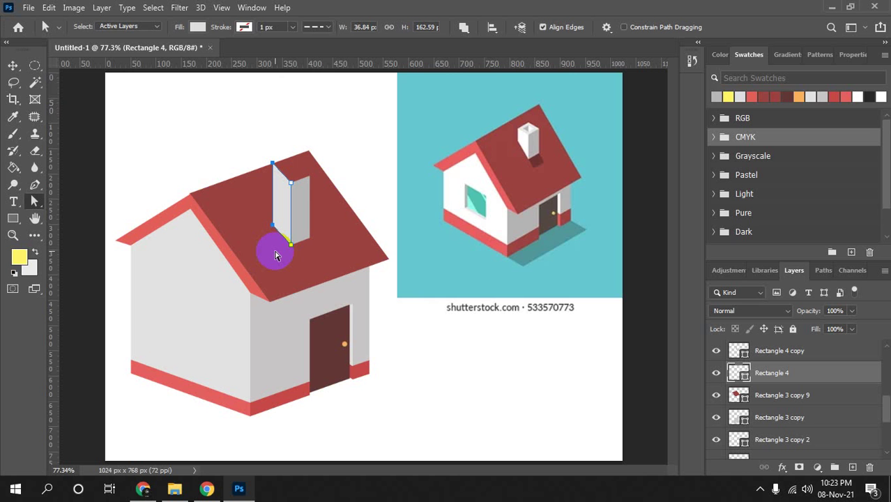
Duplicate the chimney side above the roof and fill the copy with a darker grey.
key("v")
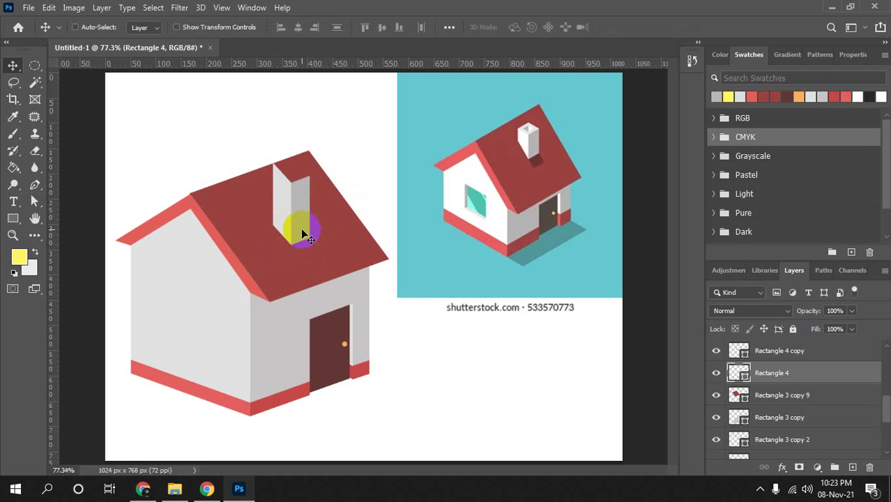
mouse_move(309, 219)
left_mouse_down()
mouse_move(317, 155)
mouse_move(318, 168)
left_mouse_up()
left_click(16, 219)
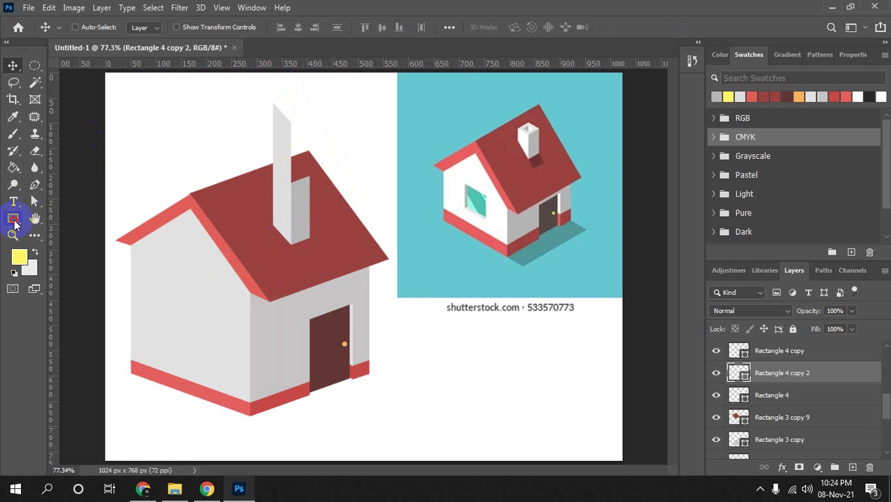
left_click(148, 28)
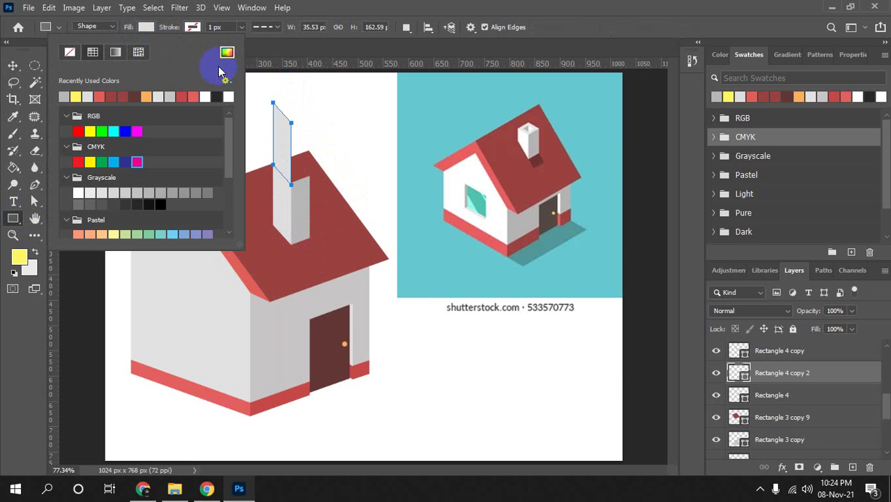
left_click(227, 52)
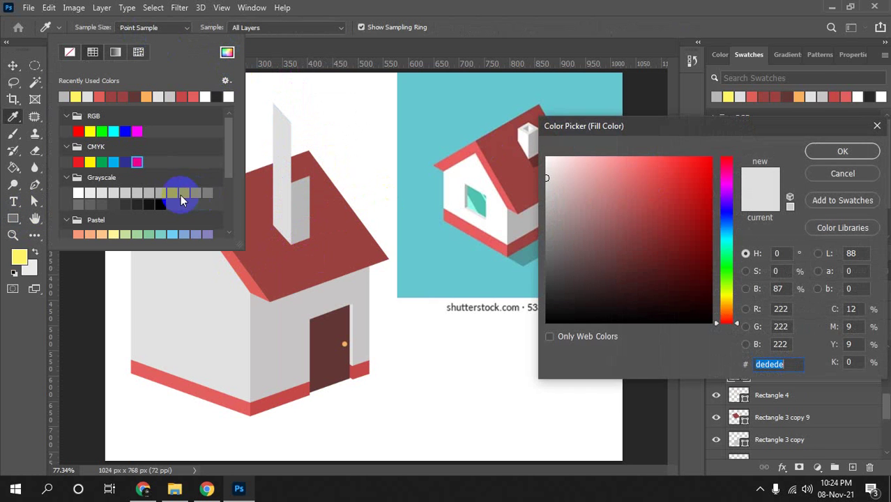
left_click(842, 174)
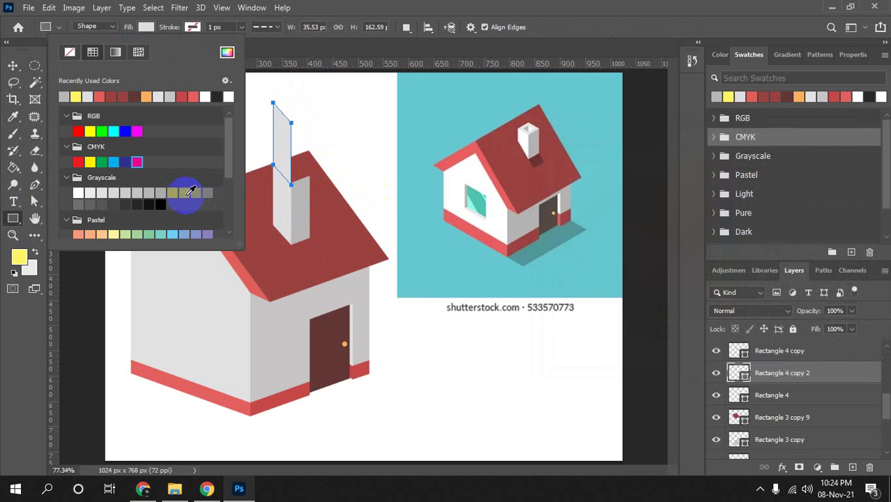
left_click(183, 194)
Reshape the copy's anchors into the chimney top face, then duplicate it above the roof.
key("a")
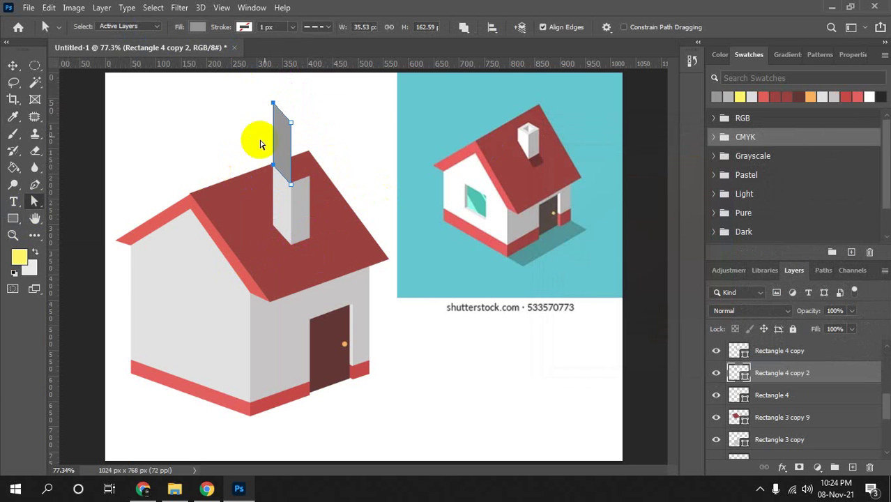
left_click_drag(315, 125, 240, 86)
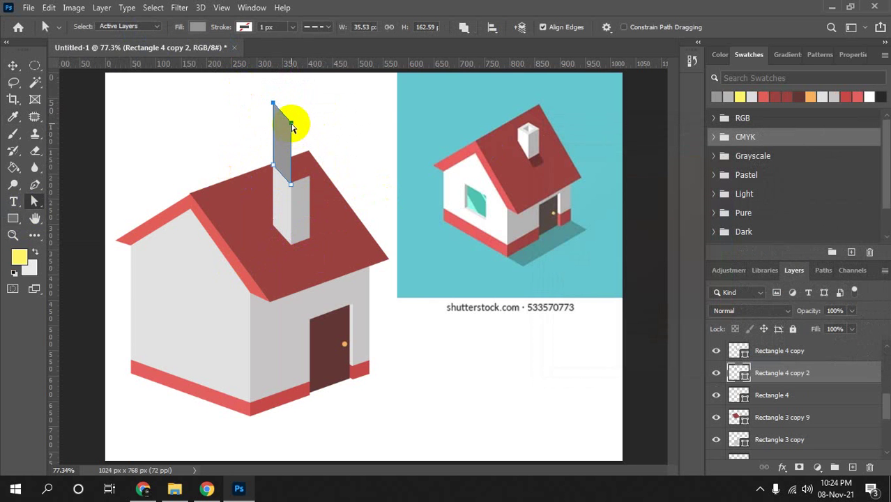
left_click_drag(291, 127, 310, 180)
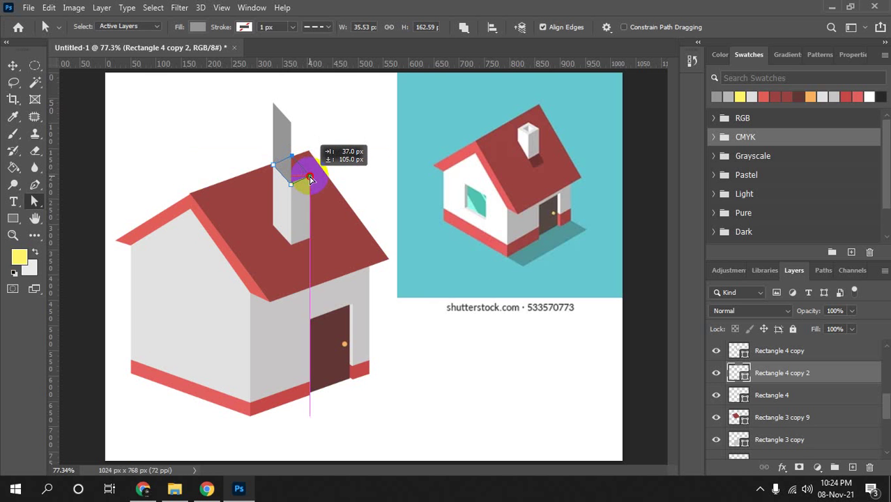
left_click_drag(310, 180, 312, 181)
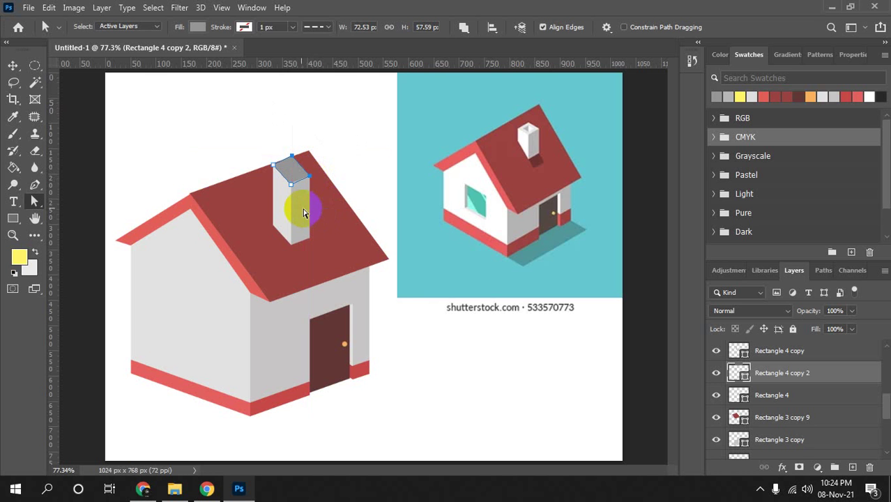
left_click(291, 187)
key("v")
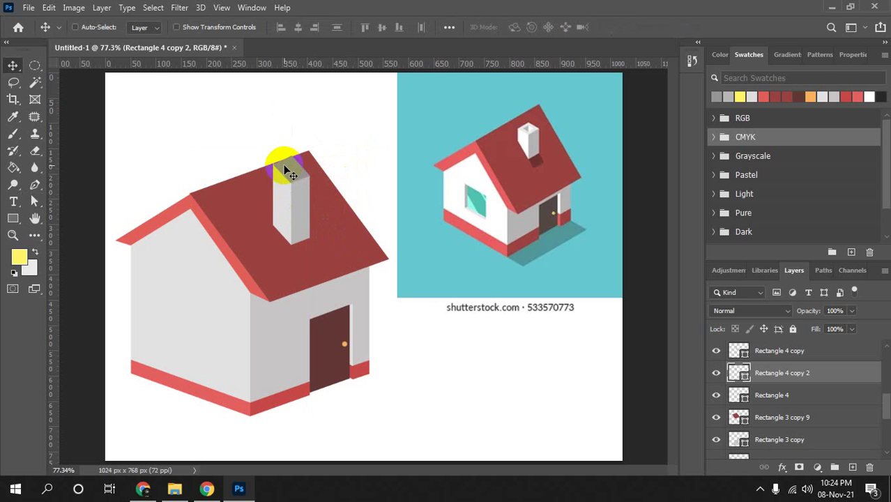
key("a")
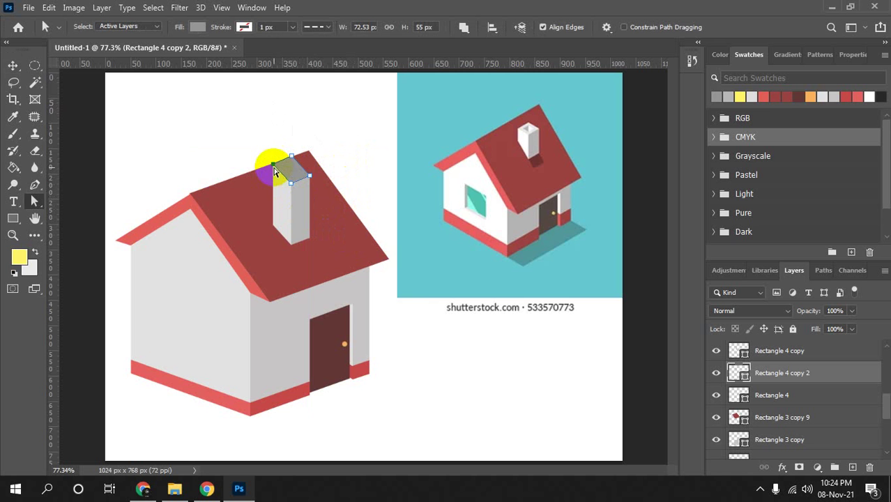
key("v")
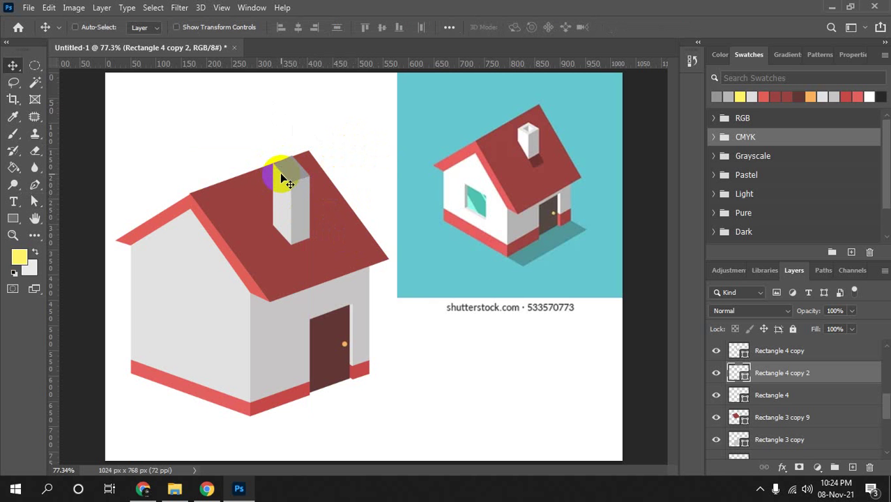
key("a")
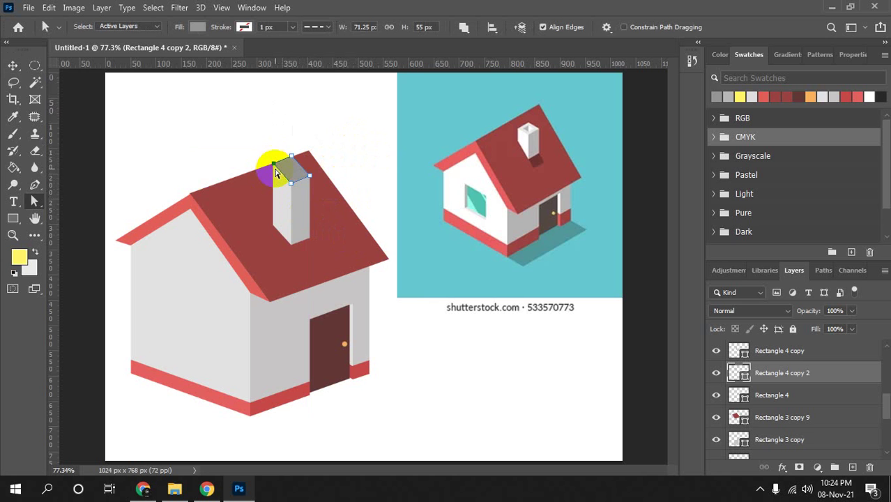
left_click(341, 141)
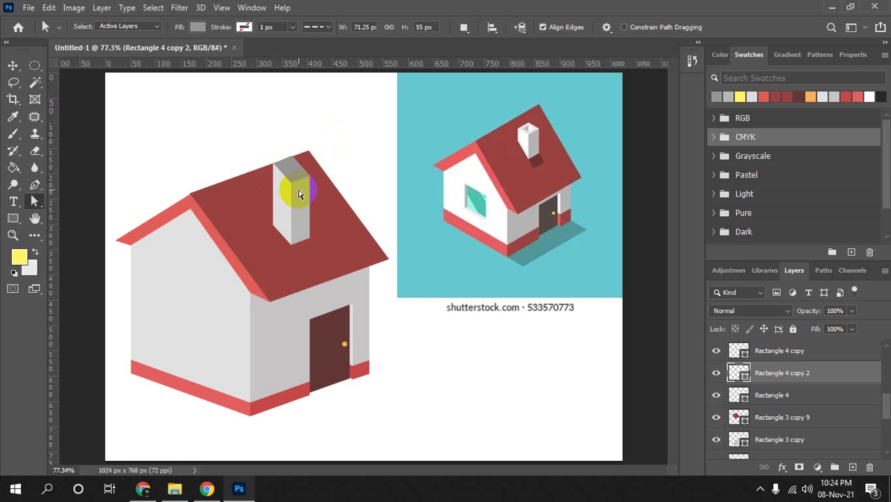
key("v")
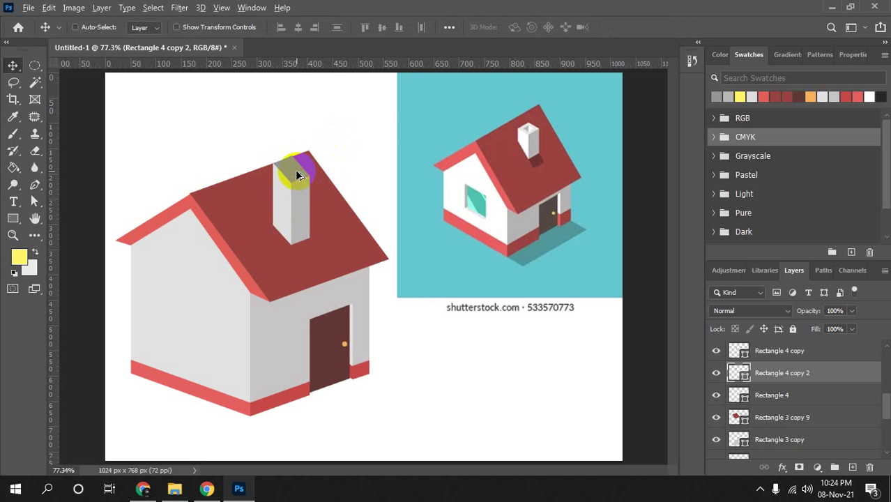
left_click_drag(300, 193, 355, 144)
Fill the copied face with a lighter grey swatch and scale it down slightly.
left_click(13, 218)
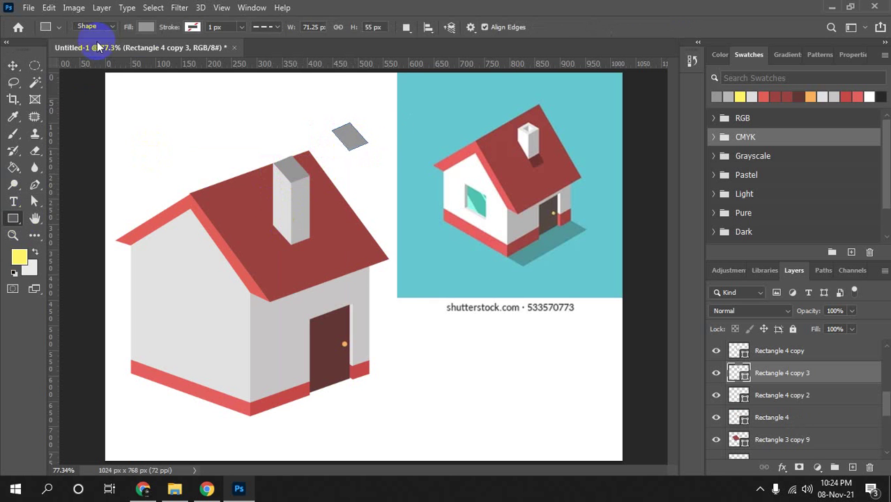
left_click(145, 27)
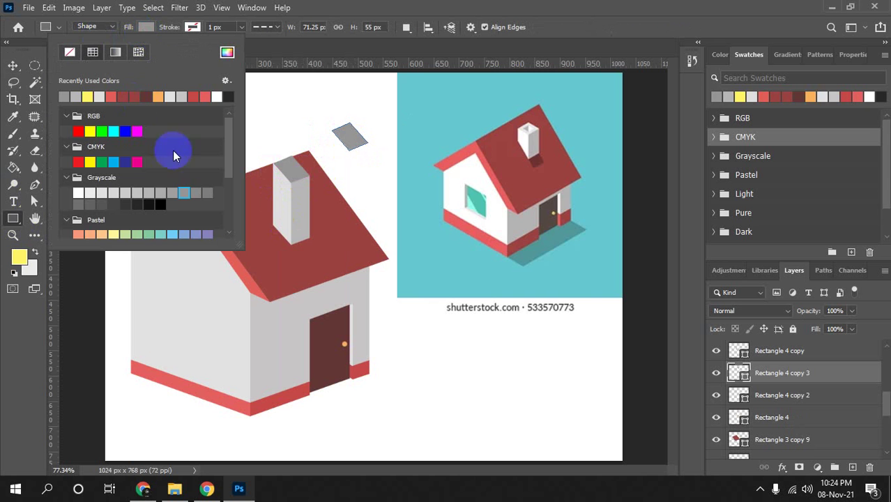
left_click(149, 193)
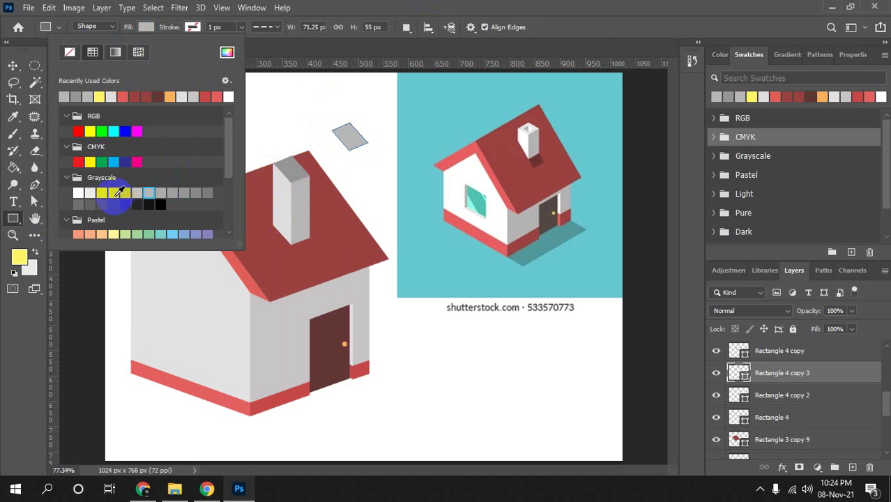
left_click(113, 192)
left_click(429, 176)
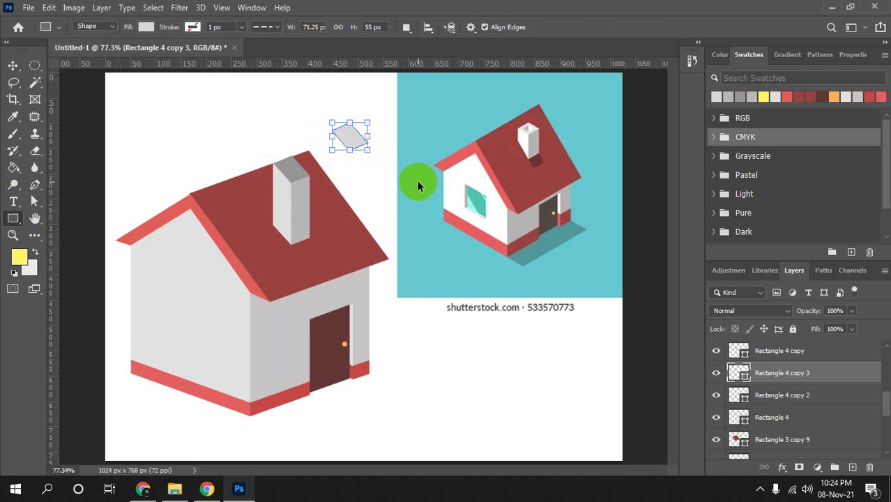
key("ctrl+t")
left_click_drag(369, 151, 363, 150)
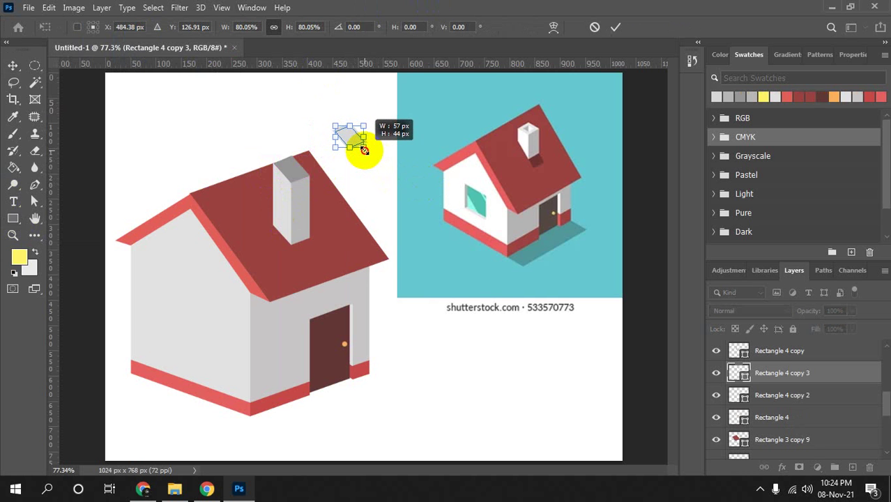
key("Return")
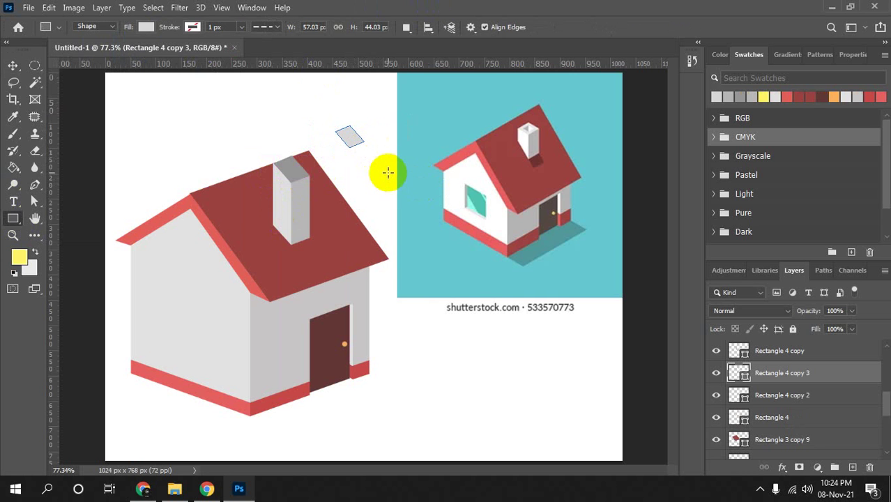
Move the lighter rhombus onto the chimney top, shrink it inside the rim, and duplicate it.
key("v")
left_click_drag(352, 144, 291, 180)
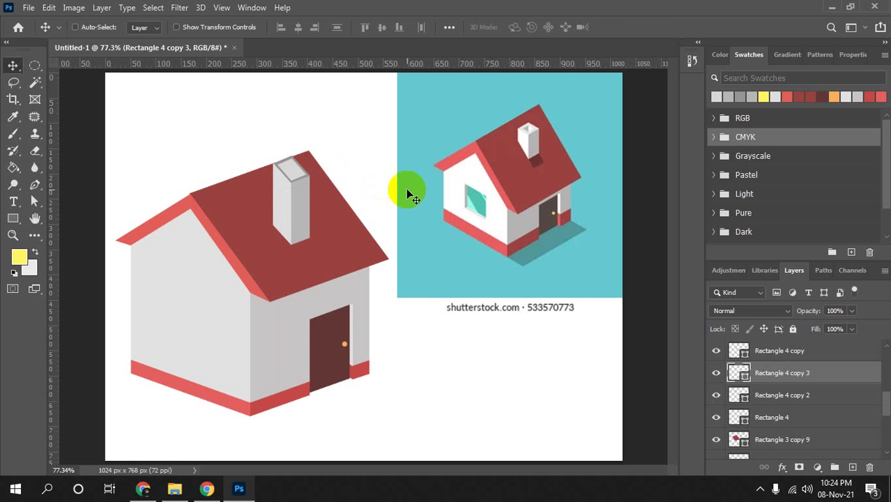
key("ctrl+t")
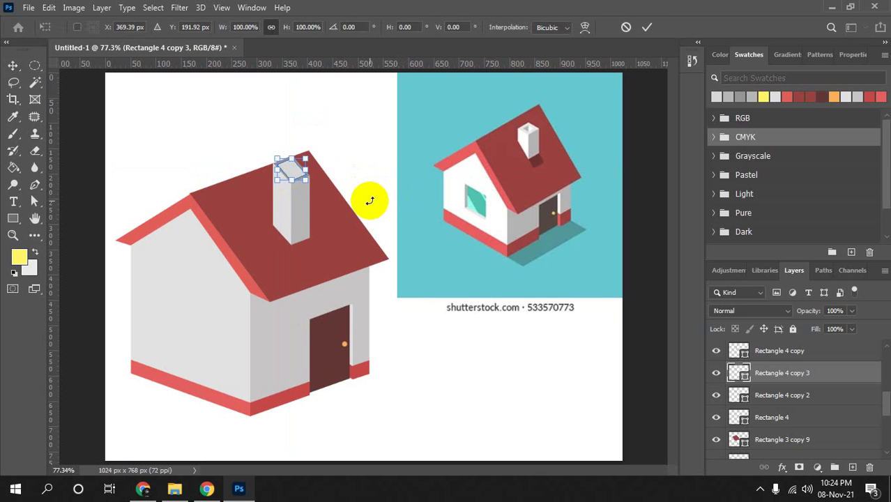
scroll(372, 200, "up", 2)
scroll(369, 195, "up", 2)
scroll(309, 152, "up", 1)
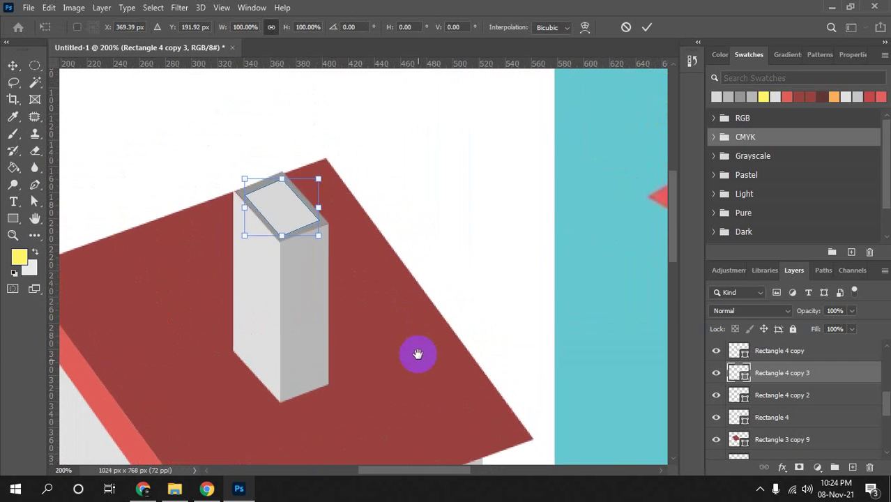
left_click_drag(325, 233, 313, 239)
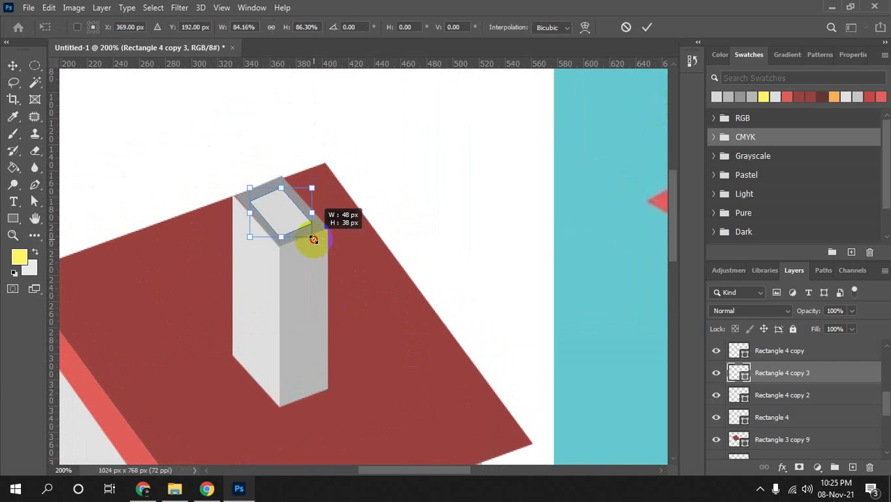
key("Return")
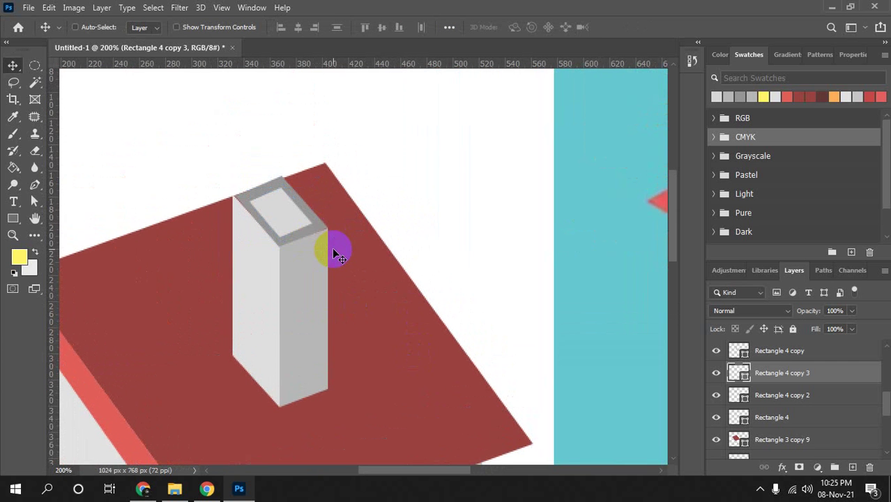
left_click_drag(335, 254, 417, 161)
Recolour the rhombus grey, delete one corner to make a triangle, and place it in the chimney top.
left_click_drag(527, 237, 437, 240)
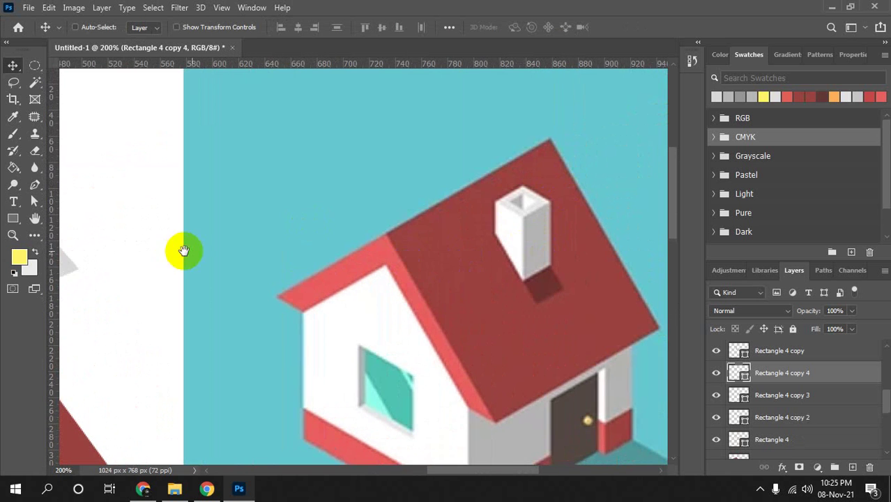
left_click_drag(183, 251, 453, 199)
key("a")
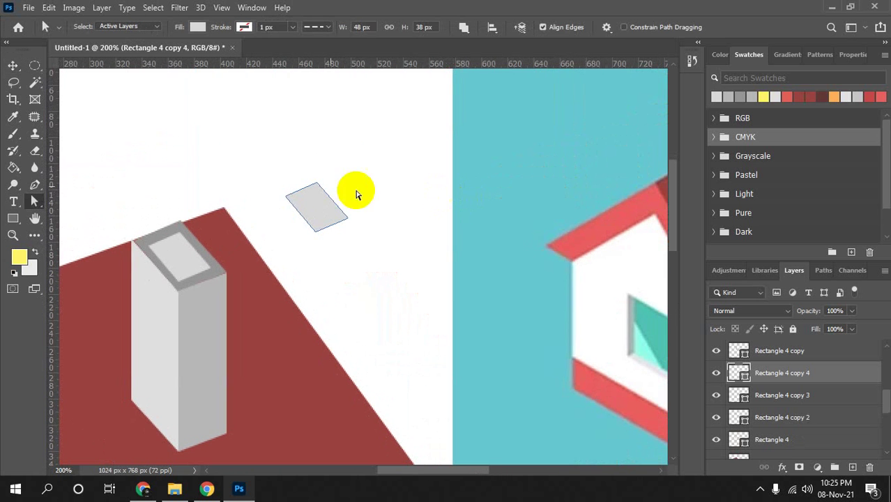
left_click(197, 27)
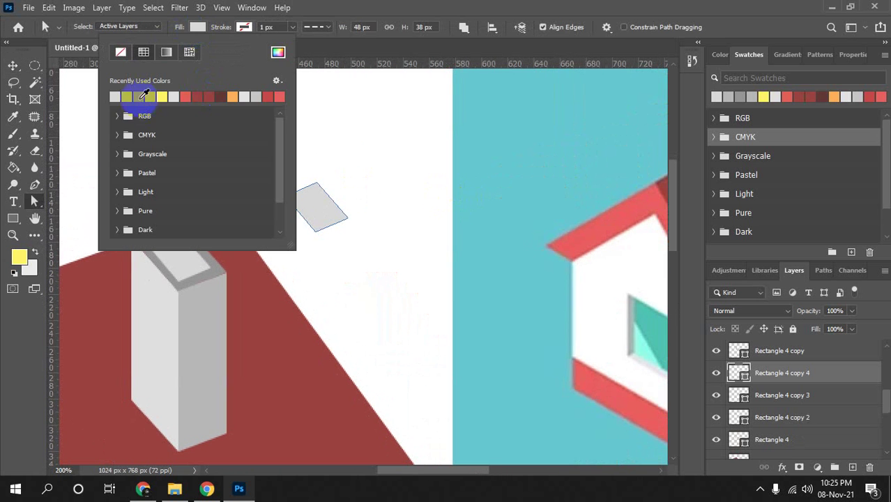
left_click(145, 96)
left_click(424, 6)
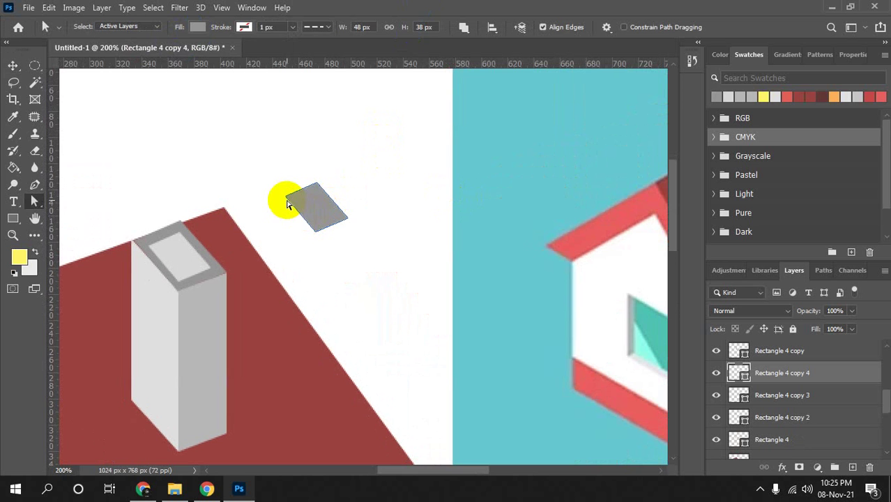
left_click_drag(269, 178, 300, 208)
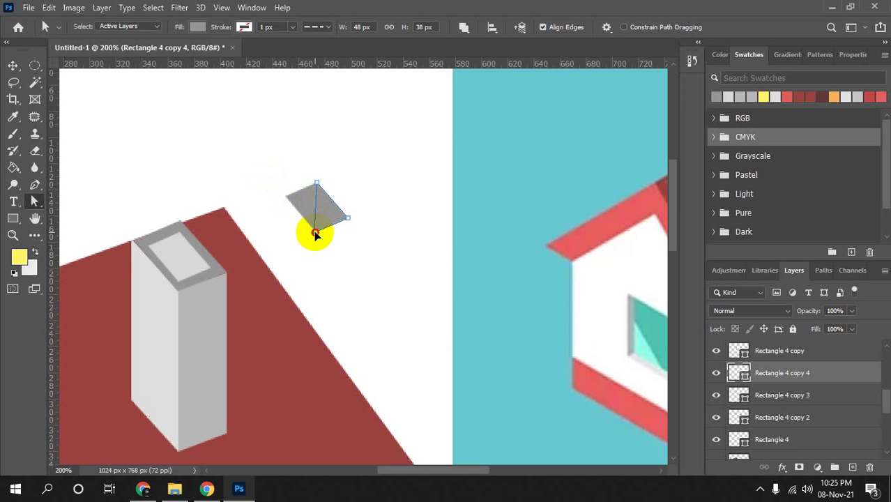
key("Delete")
key("v")
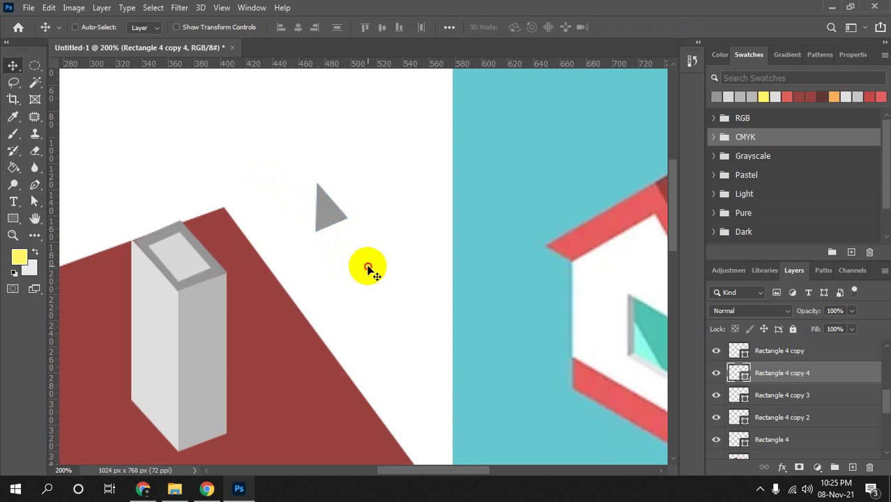
left_click_drag(334, 224, 192, 271)
Give the triangle a lighter grey fill from the colour picker.
left_click(16, 220)
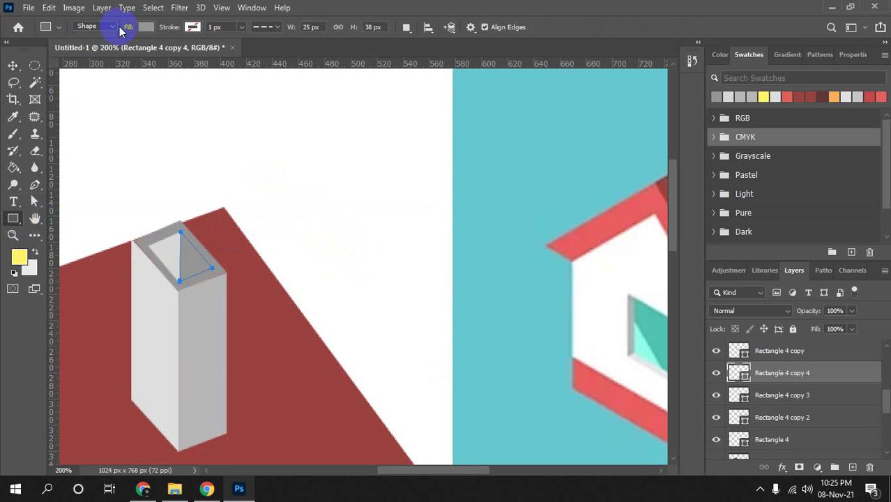
left_click(133, 27)
left_click(227, 52)
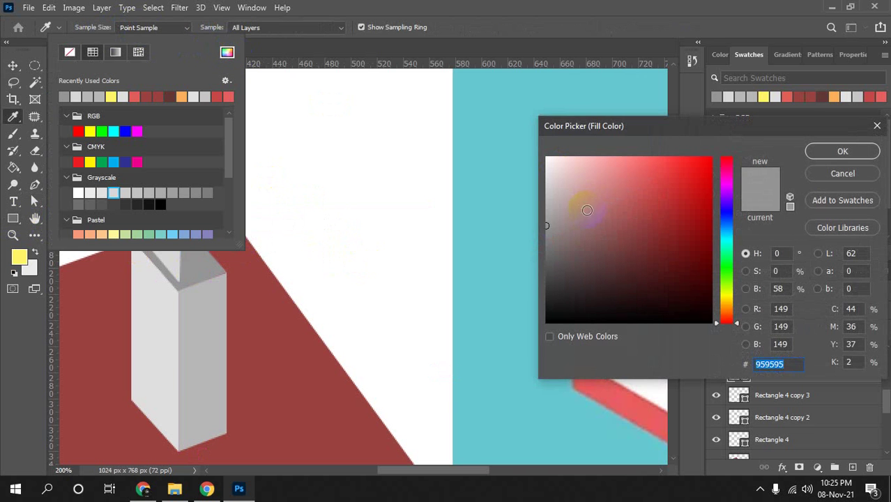
mouse_move(554, 201)
left_mouse_down()
mouse_move(550, 209)
mouse_move(549, 201)
left_mouse_up()
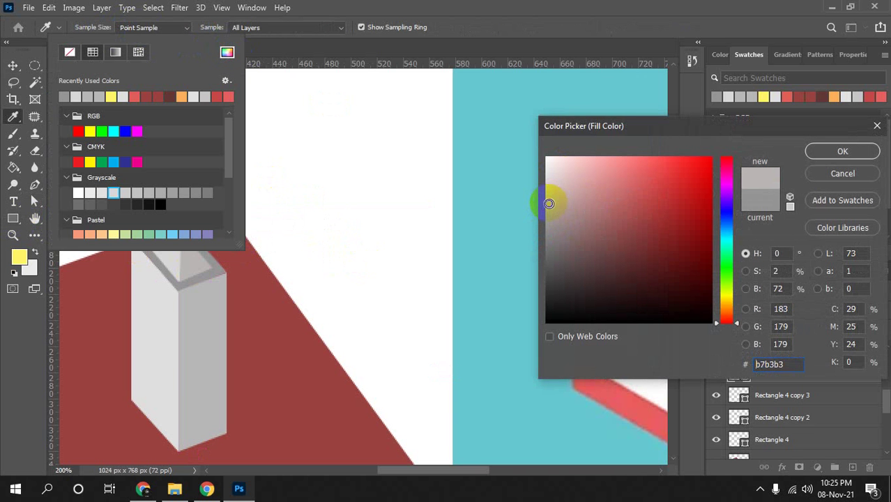
left_click(848, 151)
left_click(529, 7)
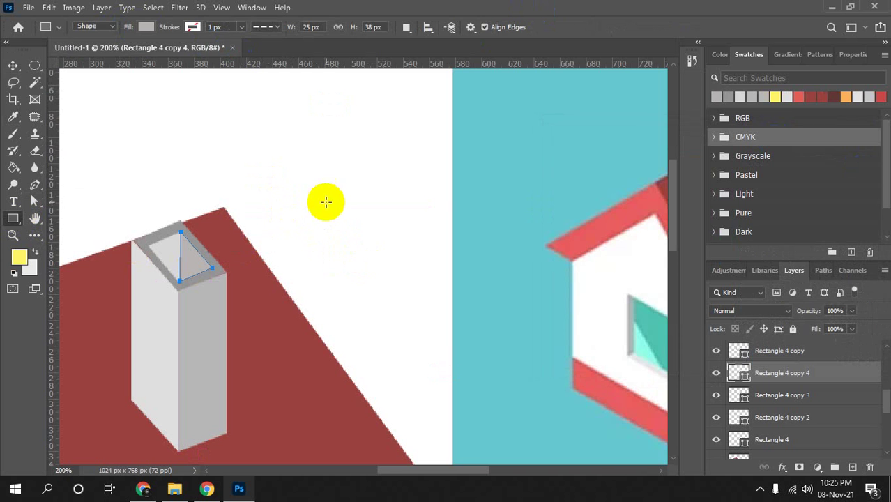
key("v")
left_click(207, 265)
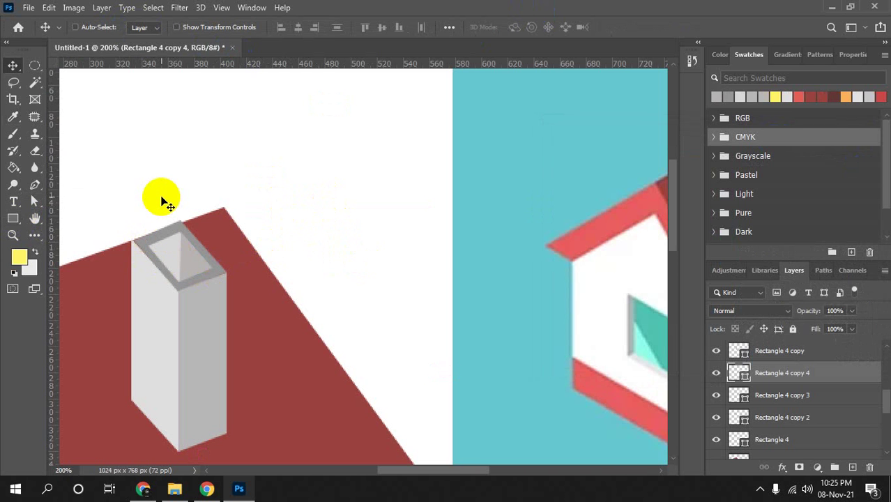
Fit the whole document in the window and check which layer holds the chimney.
key("ctrl+0")
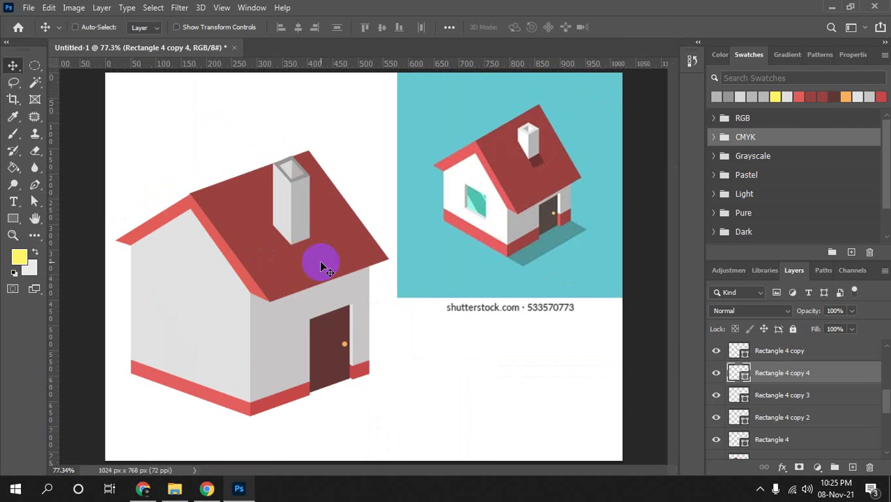
mouse_move(346, 233)
left_mouse_down()
mouse_move(298, 255)
mouse_move(337, 298)
left_mouse_up()
left_click(328, 244)
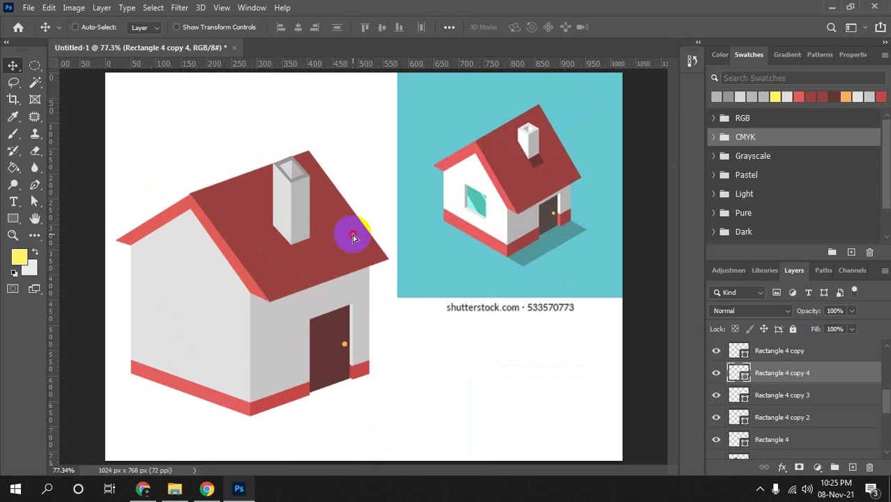
left_click_drag(350, 234, 418, 293)
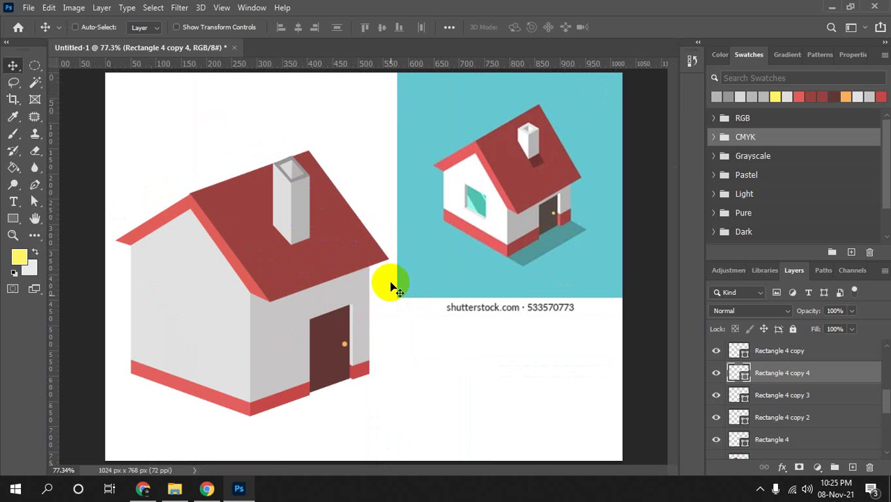
left_click(716, 351)
Toggle visibility of the Rectangle 4 layers to identify each chimney piece.
left_click_drag(886, 403, 884, 383)
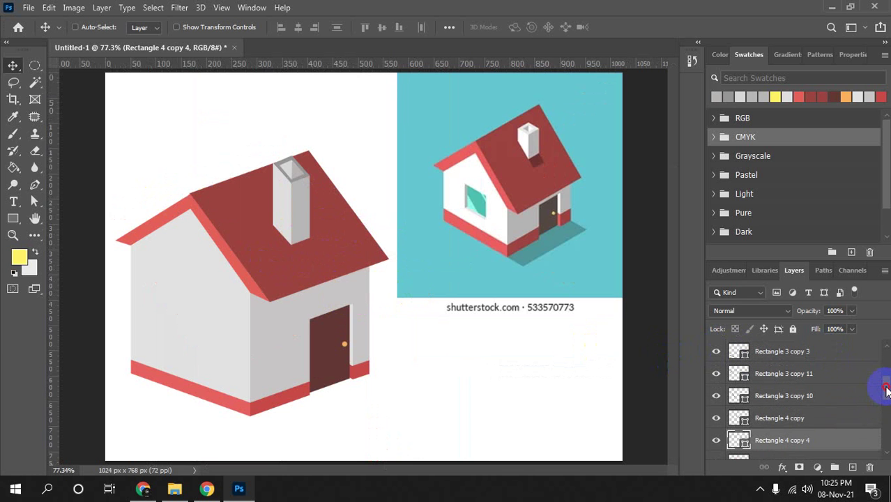
left_click(717, 440)
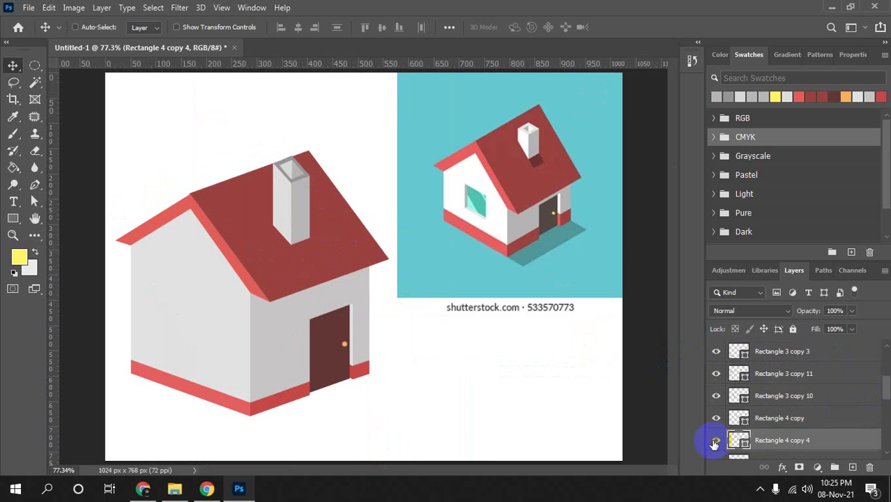
left_click_drag(880, 385, 870, 409)
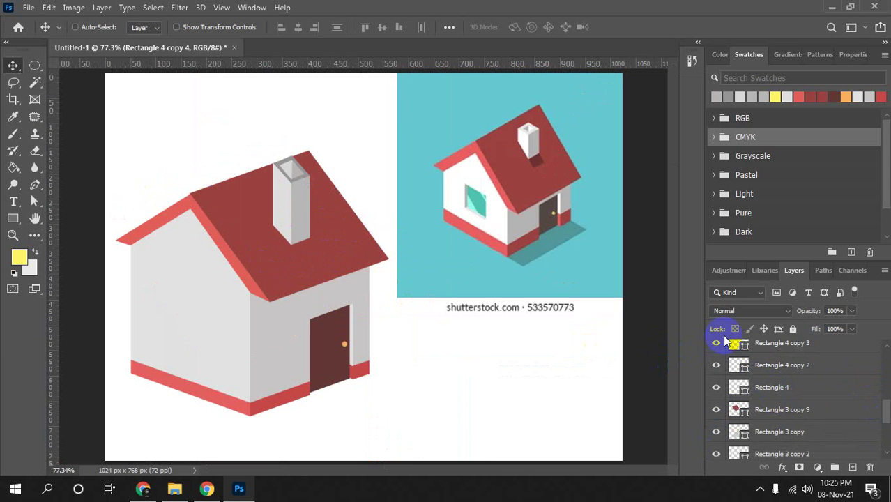
left_click(717, 345)
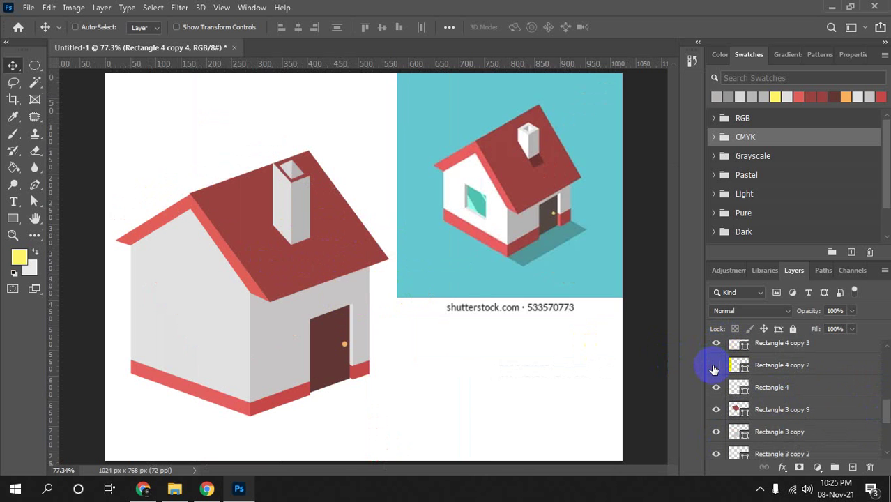
left_click(715, 366)
left_click(715, 388)
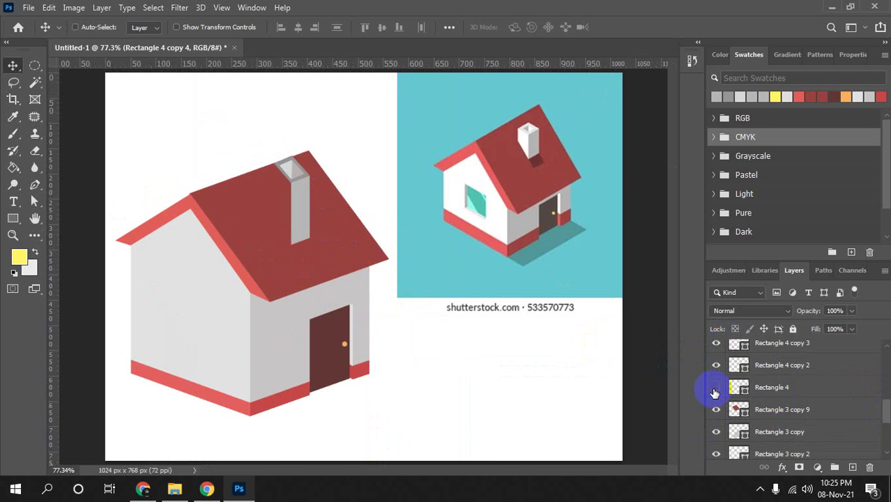
left_click(770, 387)
mouse_move(886, 416)
left_mouse_down()
mouse_move(885, 358)
mouse_move(886, 406)
left_mouse_up()
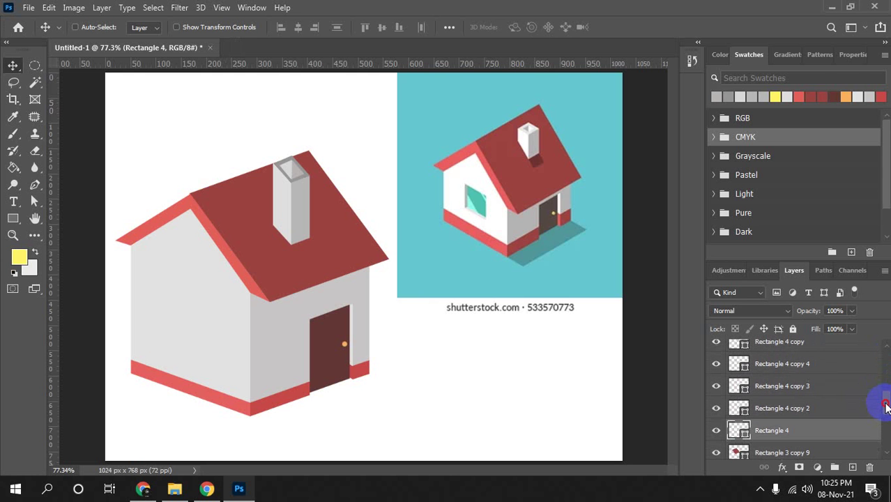
Select Rectangle 4 and its copies and group them into Group 1.
left_click(717, 401, "ctrl")
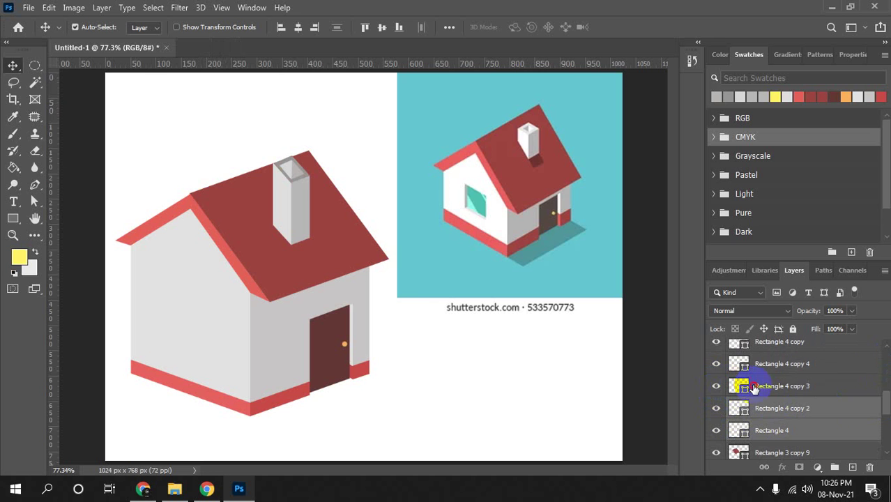
left_click(718, 383, "ctrl")
left_click(718, 366, "ctrl")
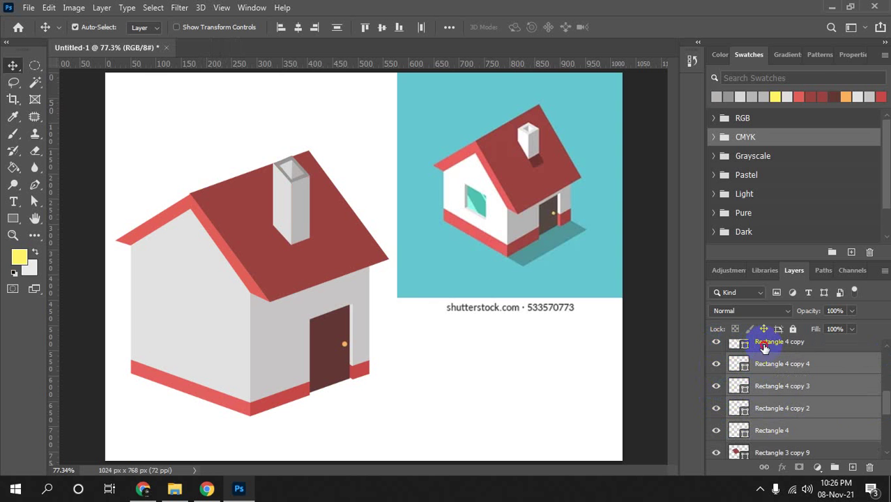
left_click(760, 342, "ctrl")
left_click_drag(884, 407, 884, 400)
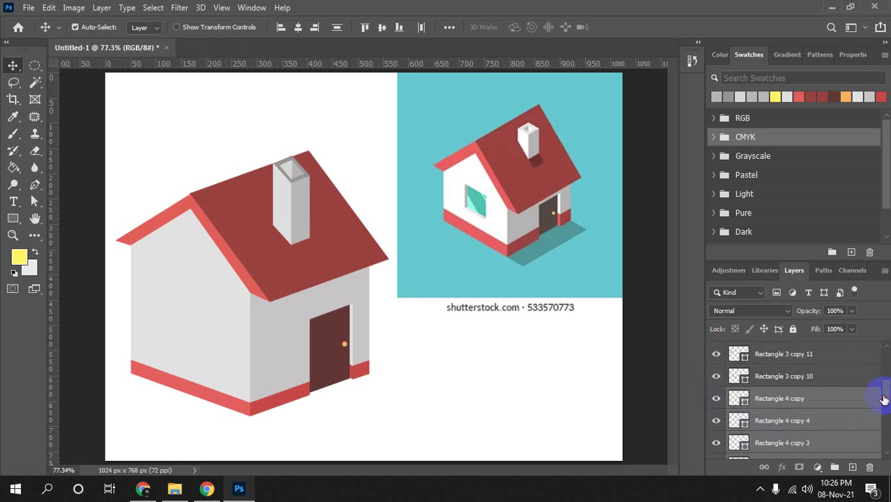
left_click(716, 376)
left_click(716, 376)
key("ctrl+g")
Move Group 1 back onto the roof and scale the chimney down to about 81% height.
mouse_move(294, 212)
left_mouse_down()
mouse_move(453, 357)
mouse_move(430, 373)
left_mouse_up()
key("ctrl+t")
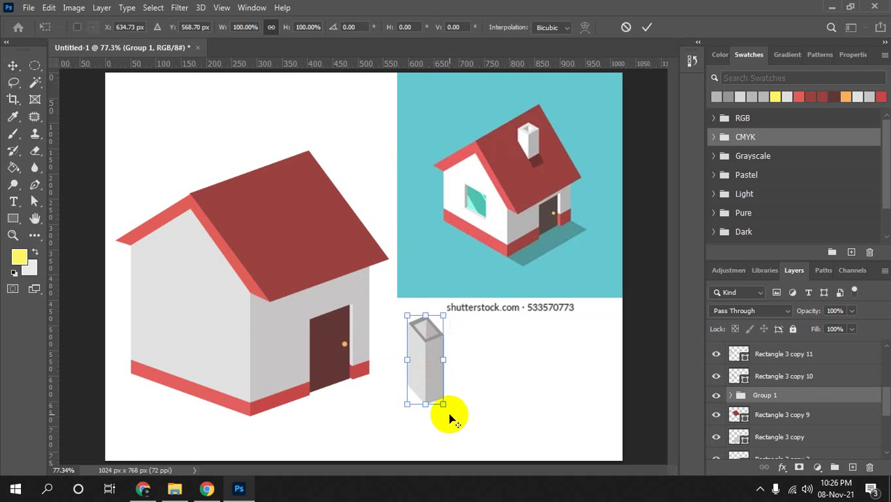
mouse_move(448, 407)
left_mouse_down()
mouse_move(444, 388)
mouse_move(295, 200)
left_mouse_up()
key("Return")
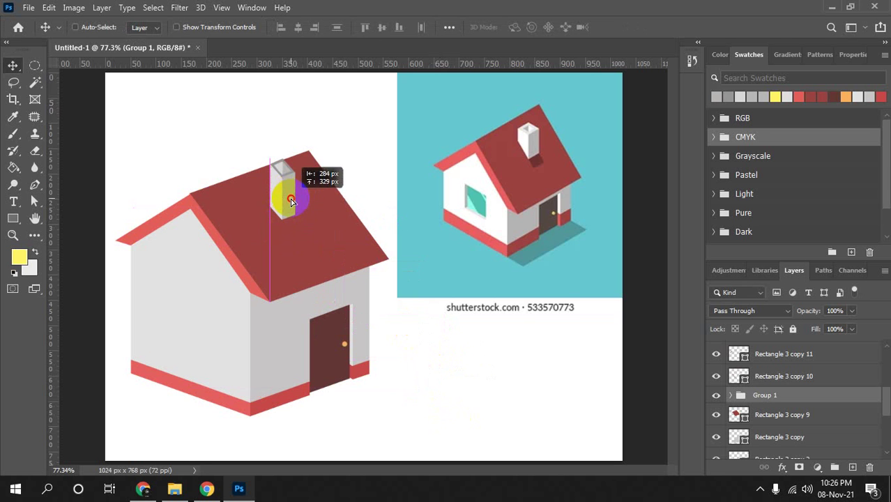
key("ctrl+t")
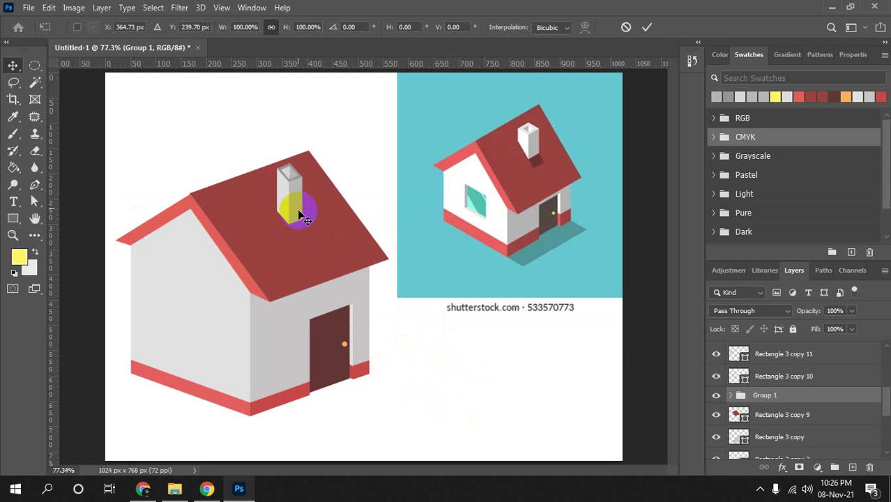
left_click_drag(302, 223, 305, 196)
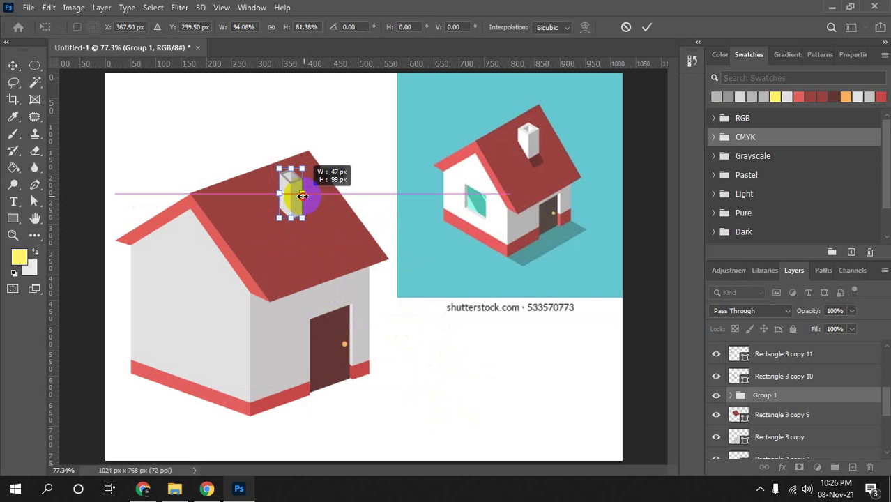
left_click_drag(304, 196, 304, 193)
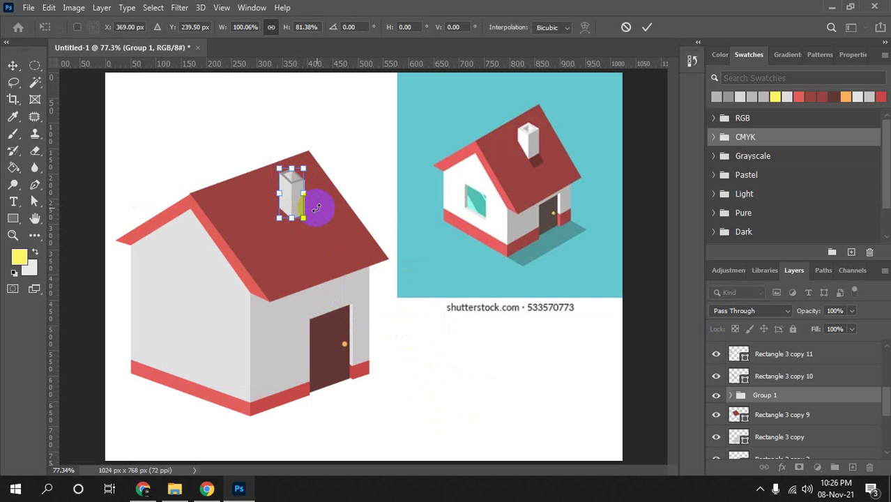
key("Return")
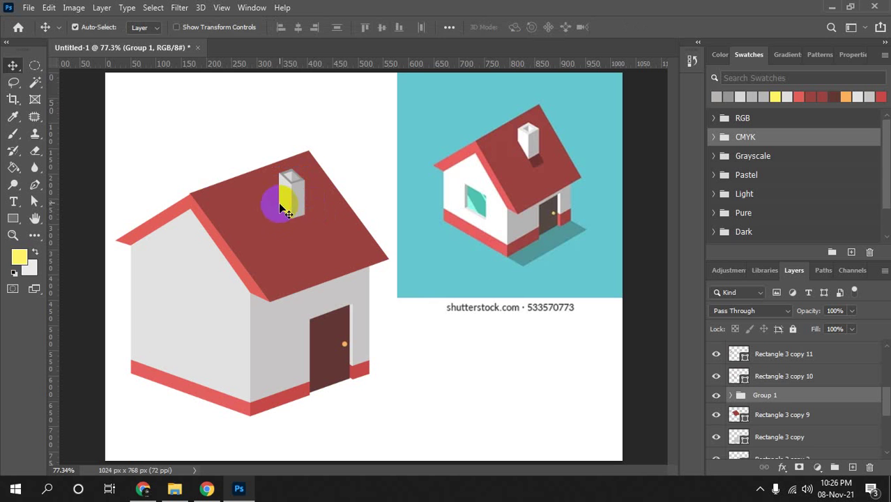
left_click(285, 202)
Select the Rectangle 4 chimney path and nudge its width slightly wider.
key("a")
left_click(291, 225)
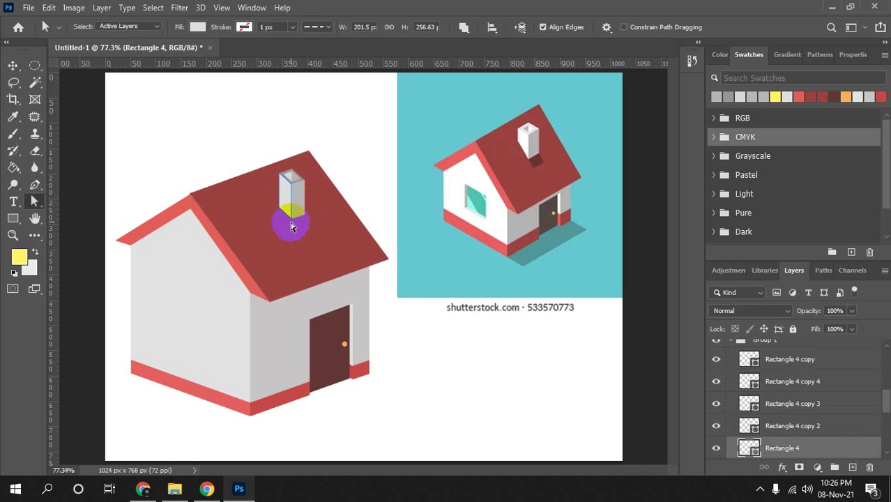
left_click(524, 148)
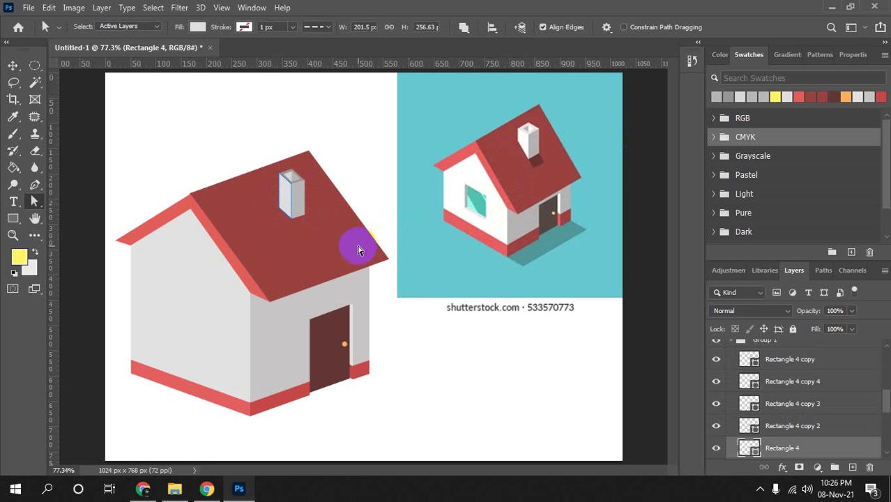
left_click(275, 215)
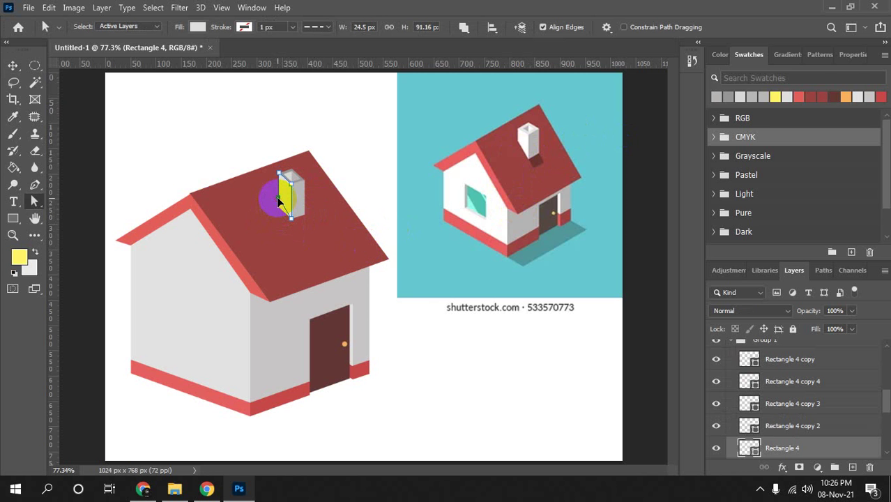
left_click(295, 244)
key("v")
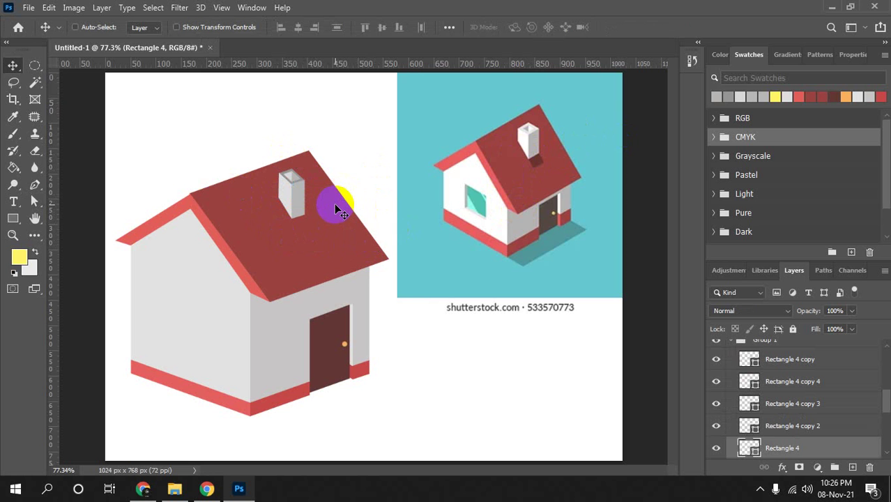
Duplicate the house's left wall shape and move the copy to the top of the layer stack.
left_click(257, 288)
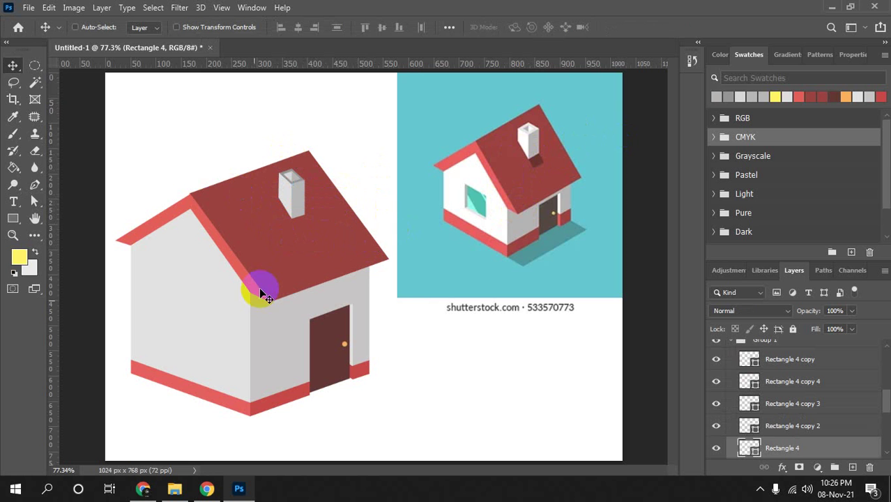
key("ctrl")
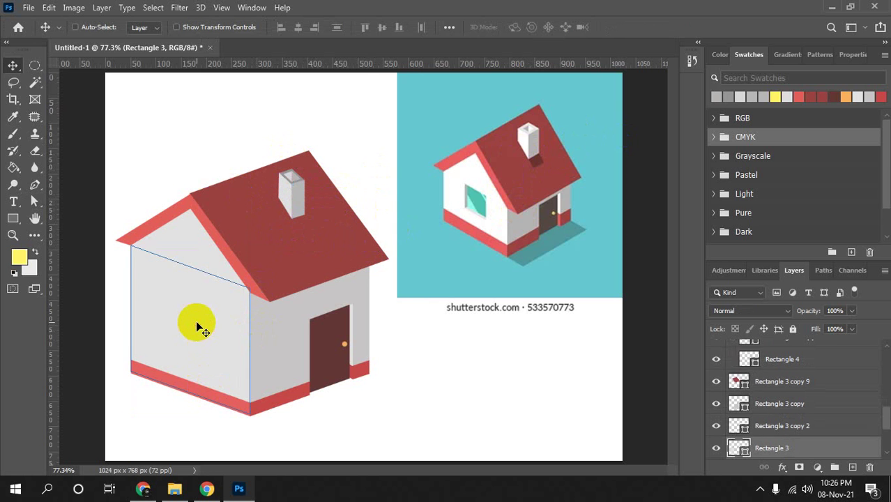
left_click(335, 354, "ctrl")
left_click_drag(182, 355, 477, 393)
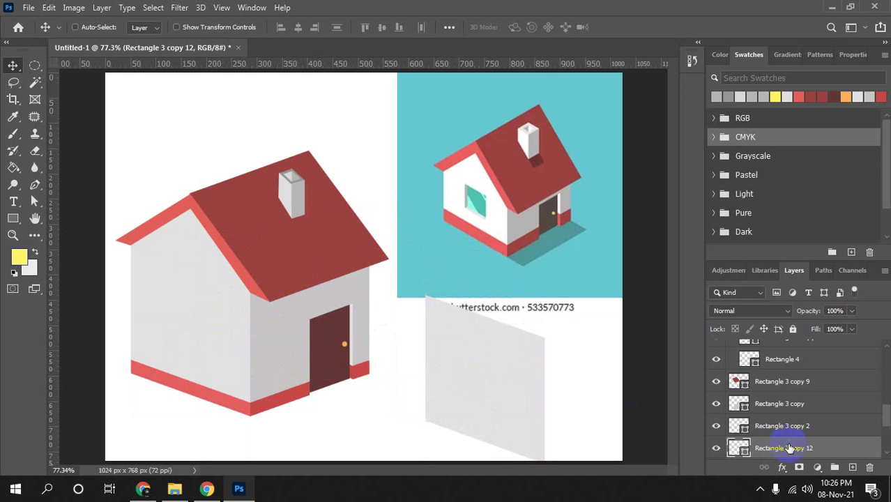
left_click_drag(788, 447, 741, 426)
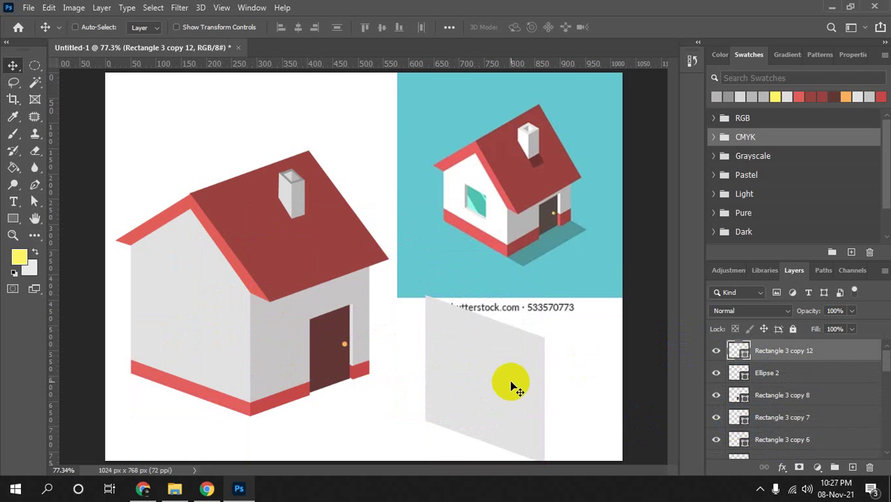
mouse_move(509, 380)
left_mouse_down()
mouse_move(446, 293)
mouse_move(444, 276)
left_mouse_up()
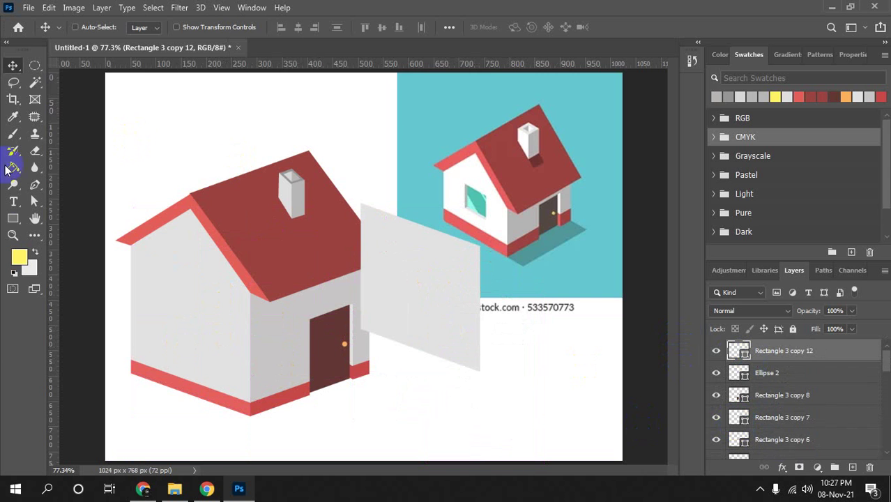
Fill the copy teal, scale it into a left-wall window, and duplicate it by the door.
left_click(14, 220)
left_click(145, 26)
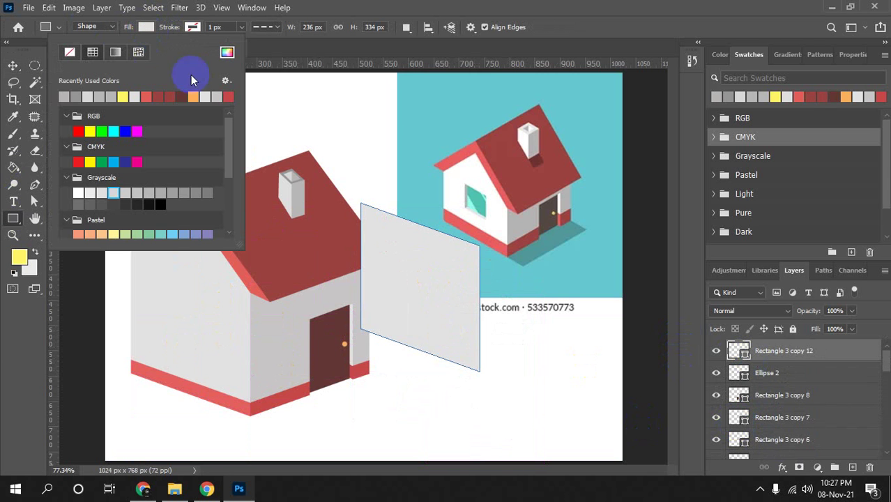
left_click(165, 234)
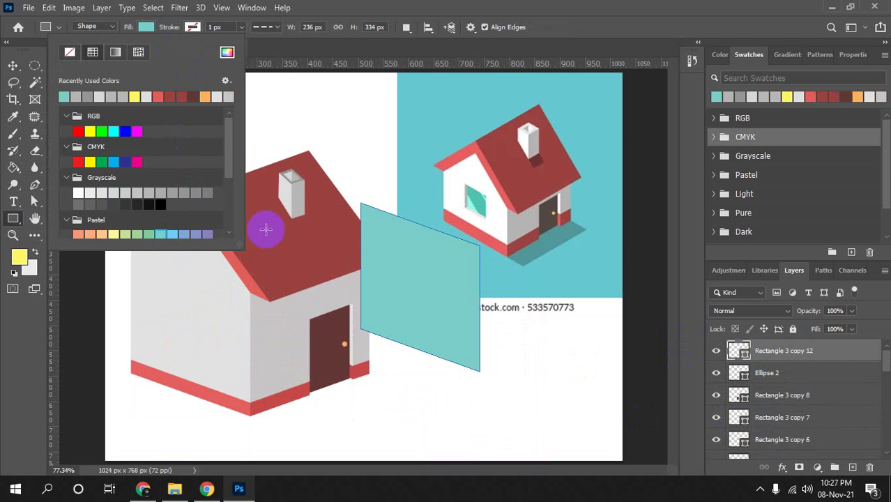
left_click(319, 265)
key("v")
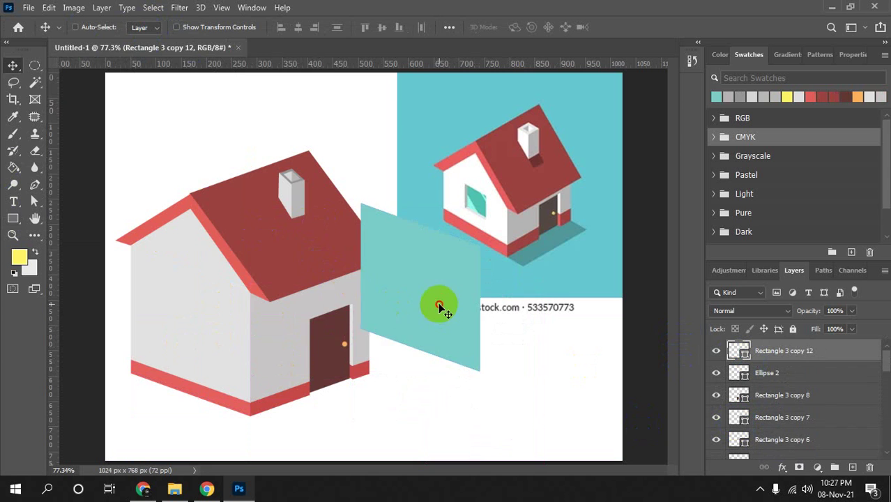
left_click_drag(436, 306, 228, 332)
key("ctrl+t")
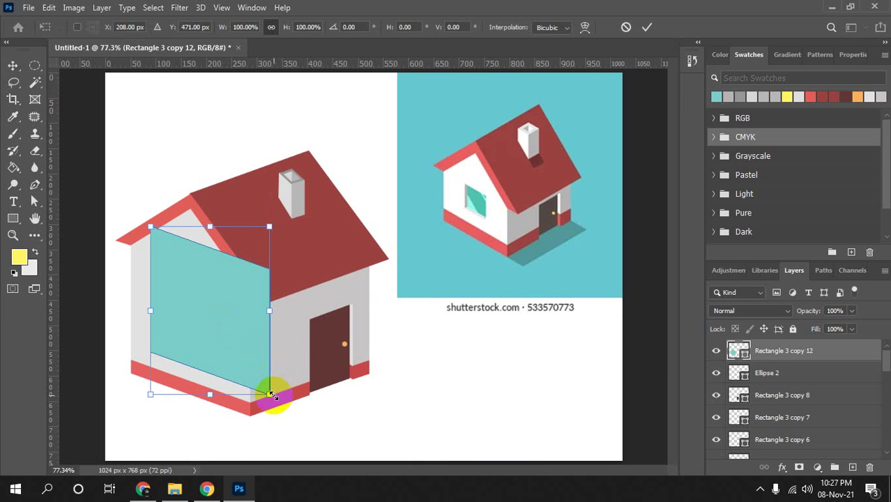
left_click_drag(269, 394, 238, 357)
left_click_drag(209, 321, 196, 334)
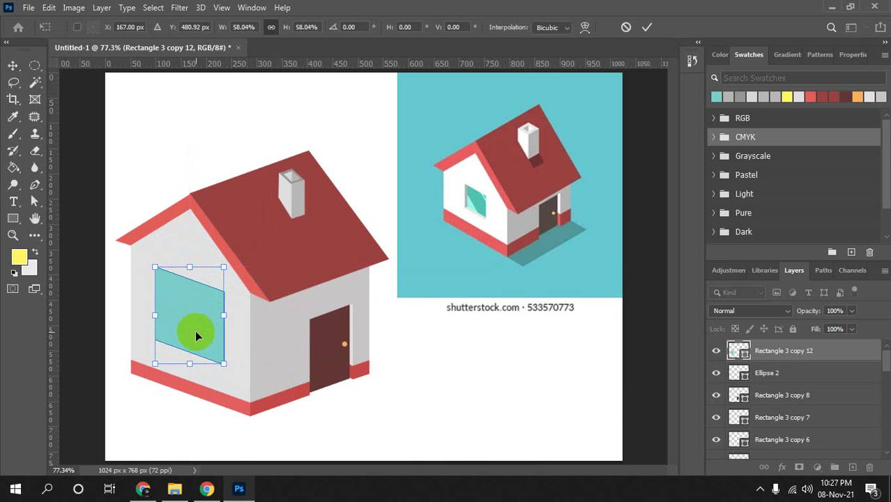
key("Return")
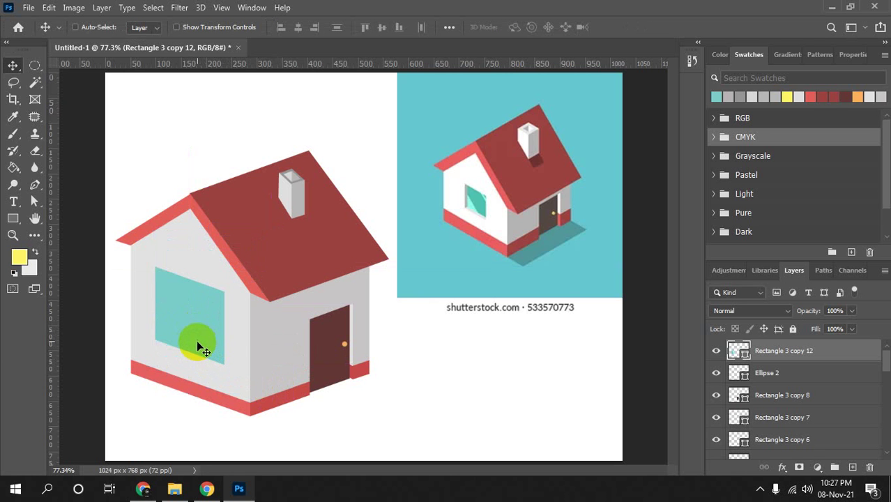
left_click_drag(197, 340, 358, 347)
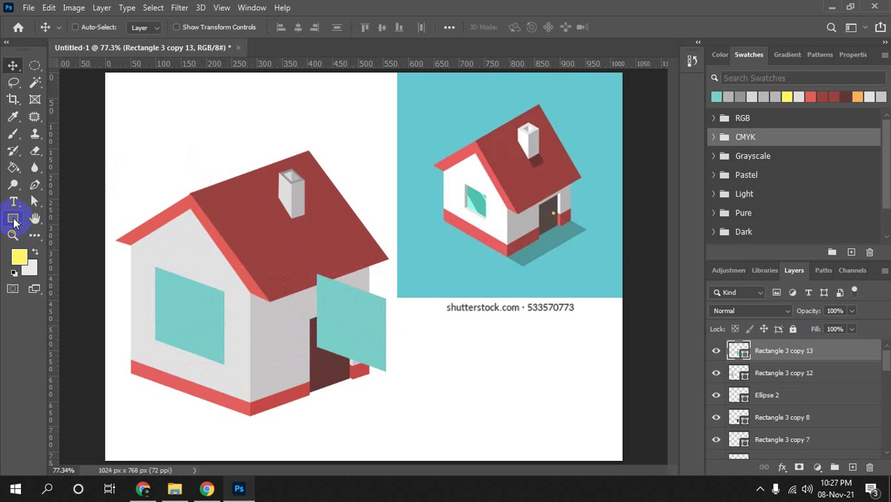
Fill the duplicate a darker teal and move it onto the left window.
left_click(13, 218)
left_click(146, 27)
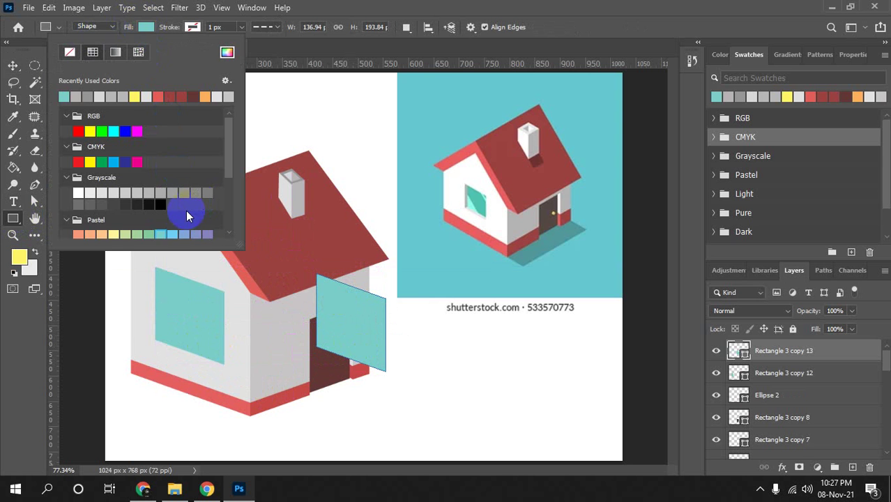
left_click(226, 52)
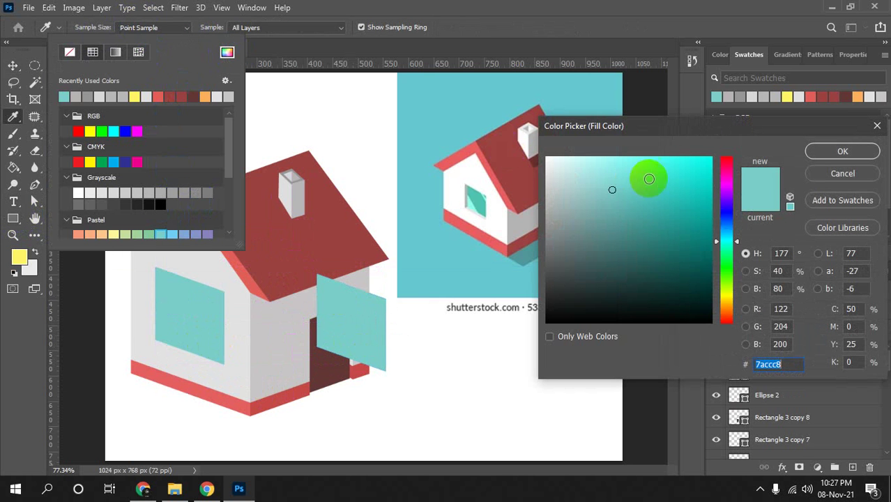
left_click_drag(614, 189, 613, 225)
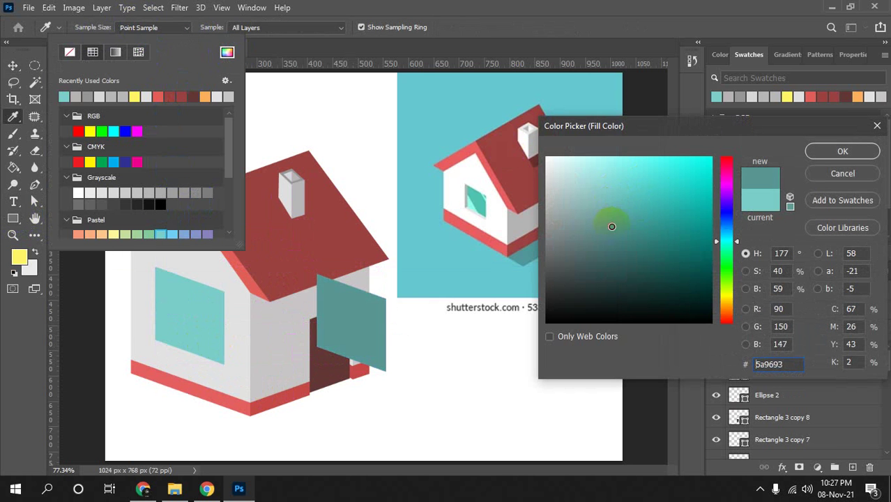
left_click(830, 149)
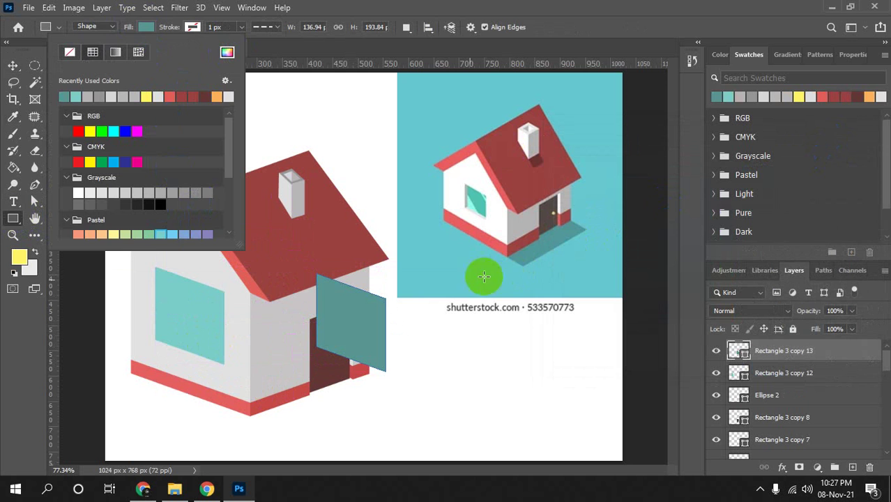
key("Return")
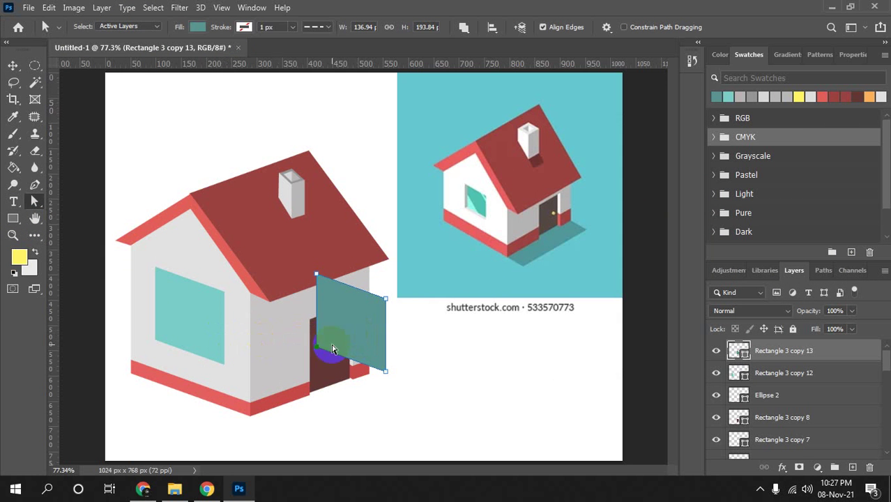
key("v")
left_click_drag(334, 340, 192, 327)
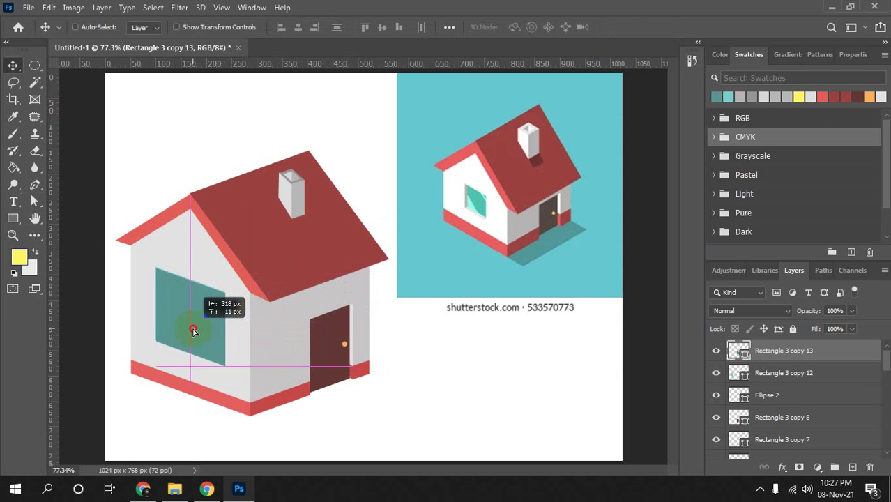
Drag the dark shape's anchor points to form a diagonal band across the window.
key("a")
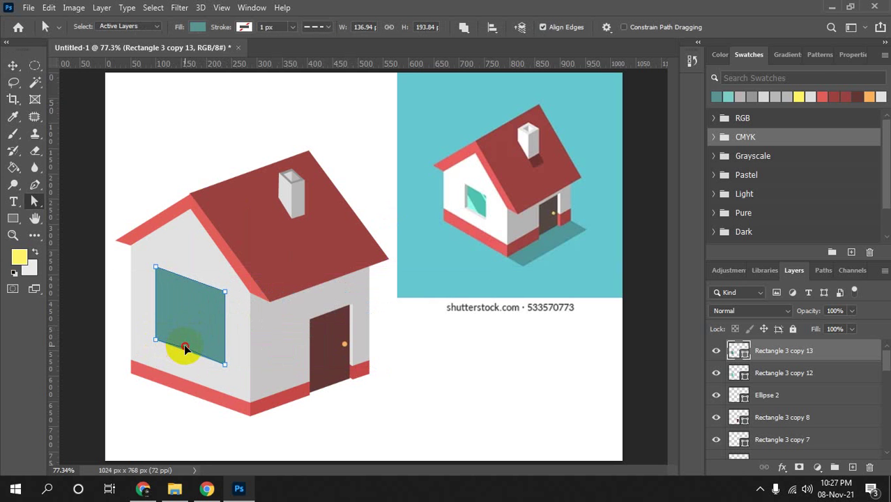
key("ctrl+a")
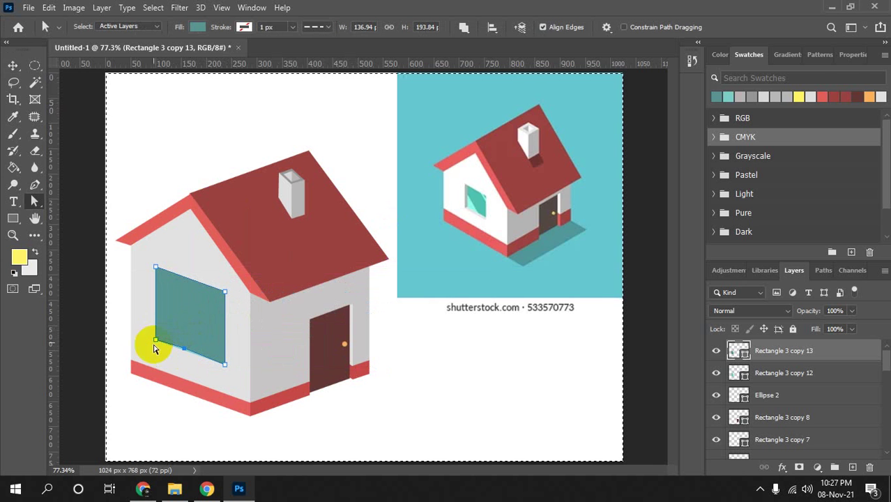
key("ctrl+d")
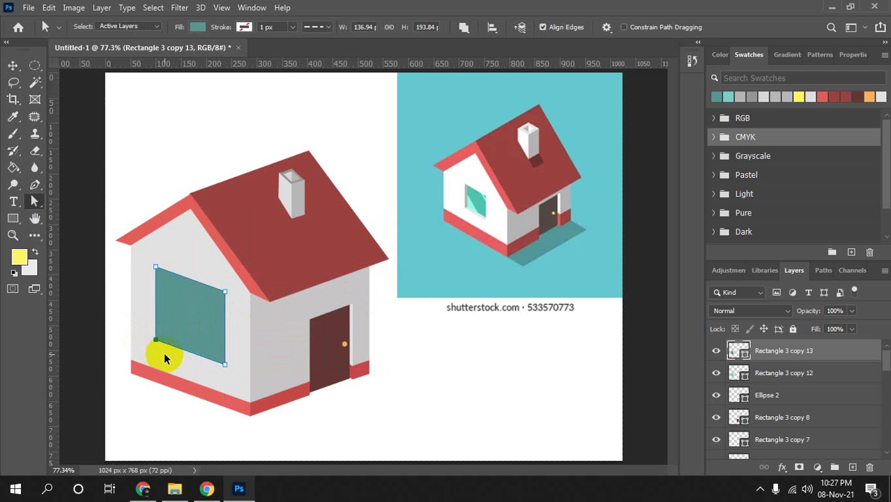
left_click_drag(155, 341, 183, 348)
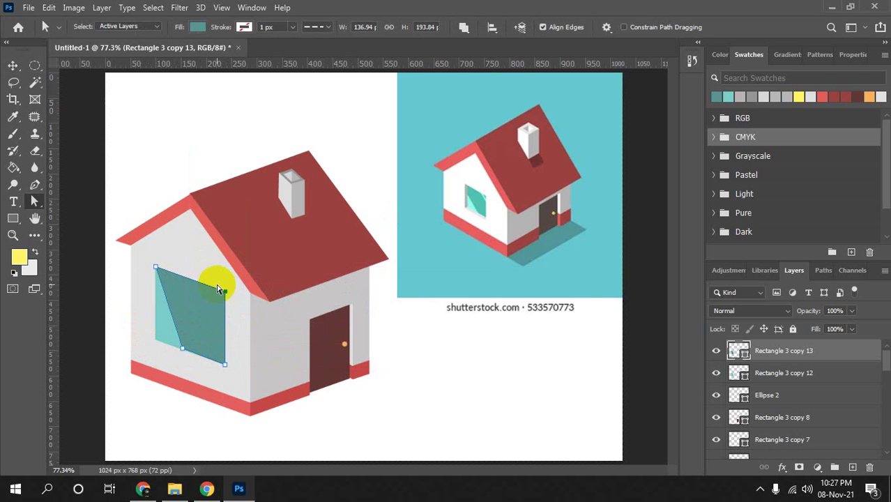
left_click_drag(221, 289, 197, 283)
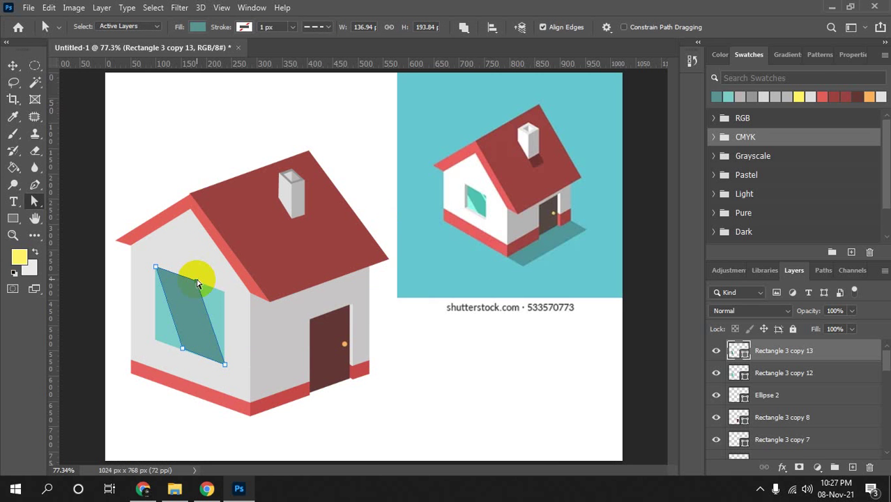
Select the light window and dark band shapes in turn, then grab the teal window rectangle.
key("v")
left_click(166, 335, "ctrl")
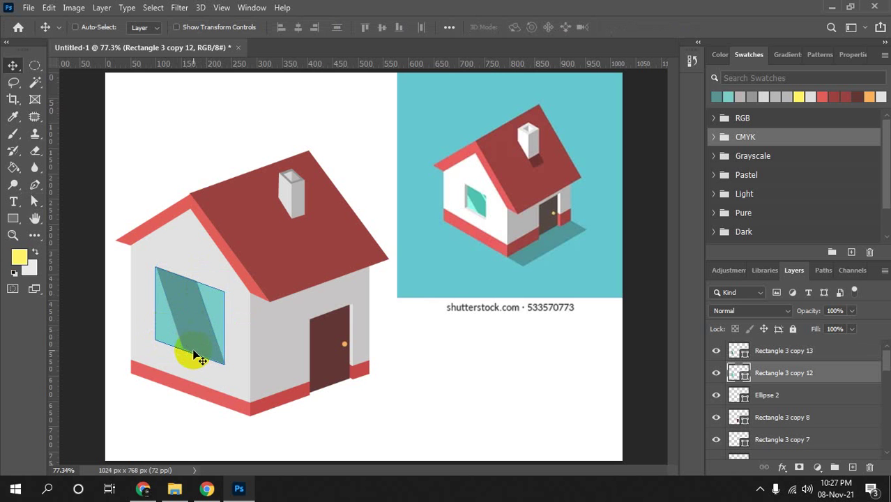
key("a")
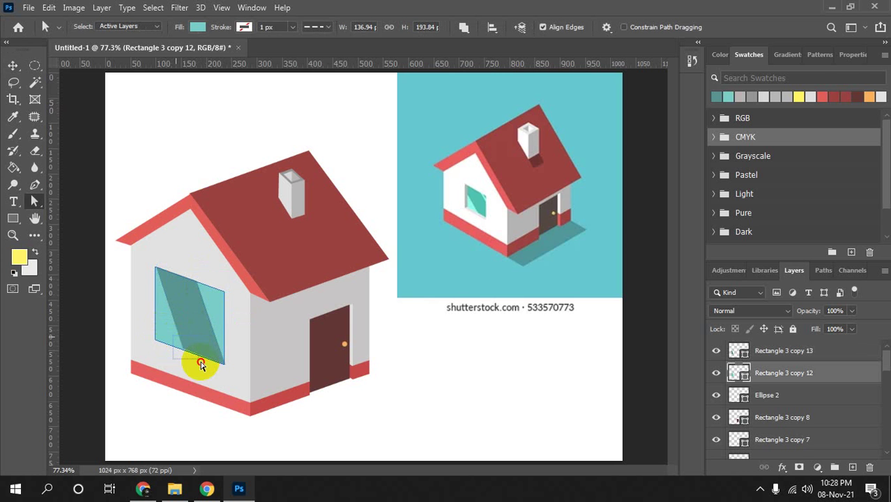
key("v")
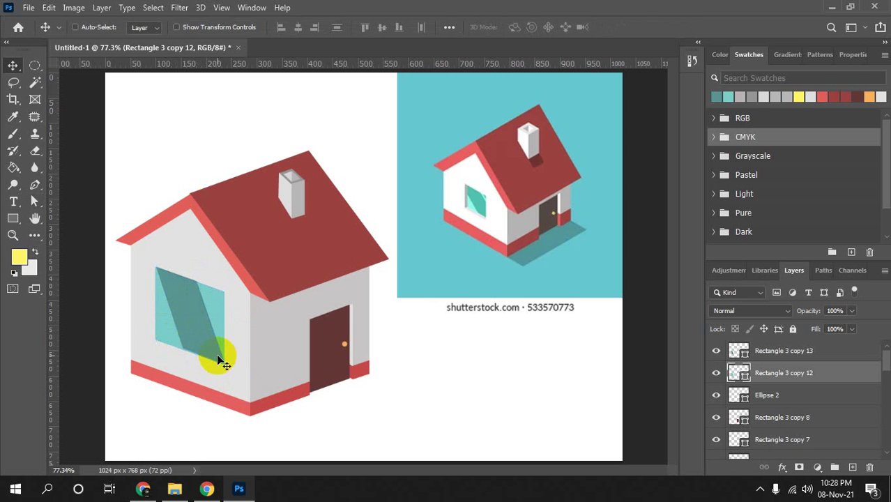
left_click(198, 333, "ctrl")
key("a")
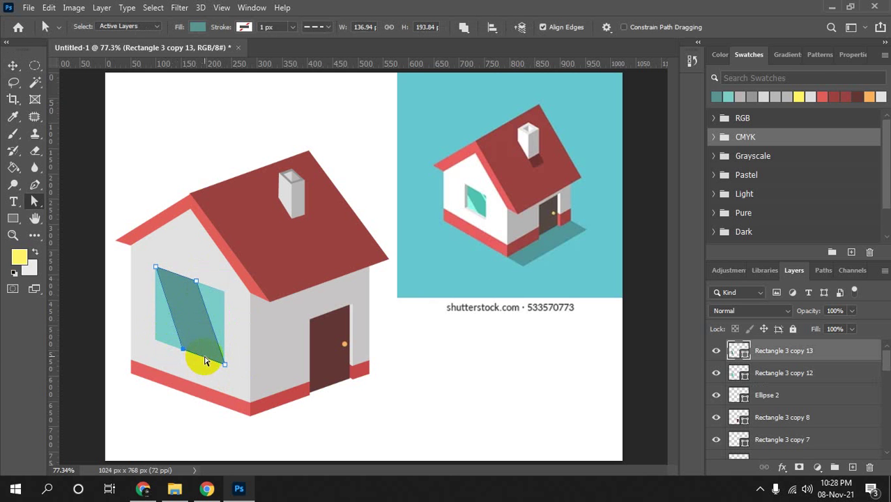
key("v")
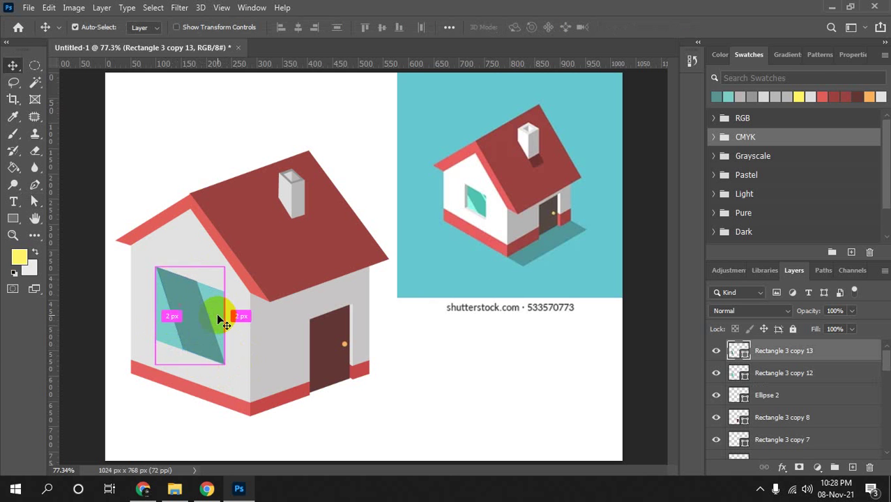
left_click(217, 313, "ctrl")
Duplicate the teal window rectangle lower down and fill the copy grey.
mouse_move(217, 313)
left_mouse_down()
mouse_move(217, 400)
mouse_move(221, 392)
left_mouse_up()
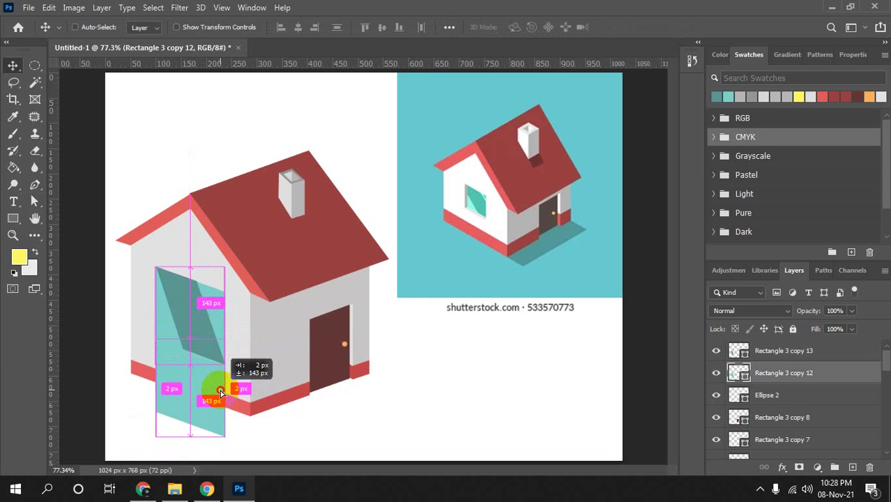
left_click(13, 218)
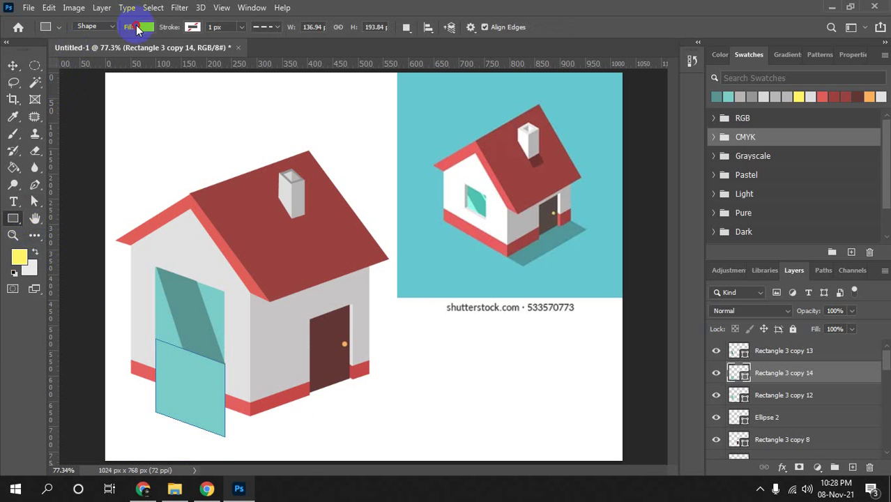
left_click(136, 25)
left_click(200, 189)
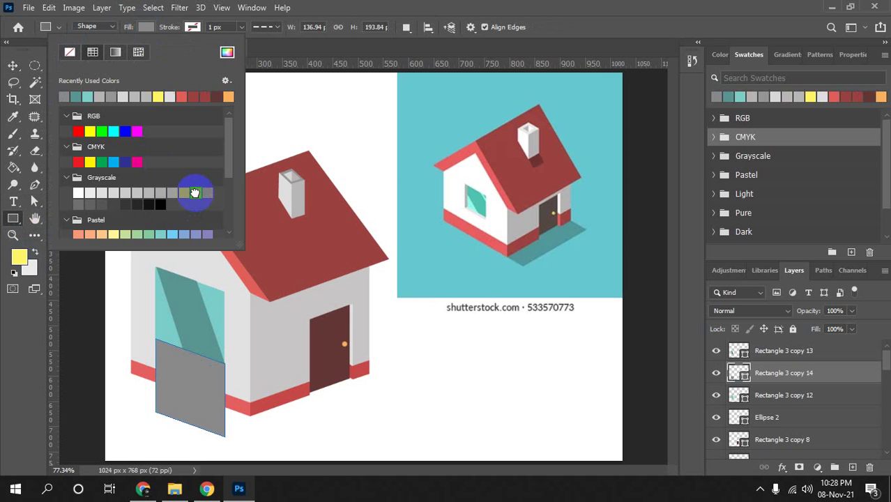
left_click(423, 7)
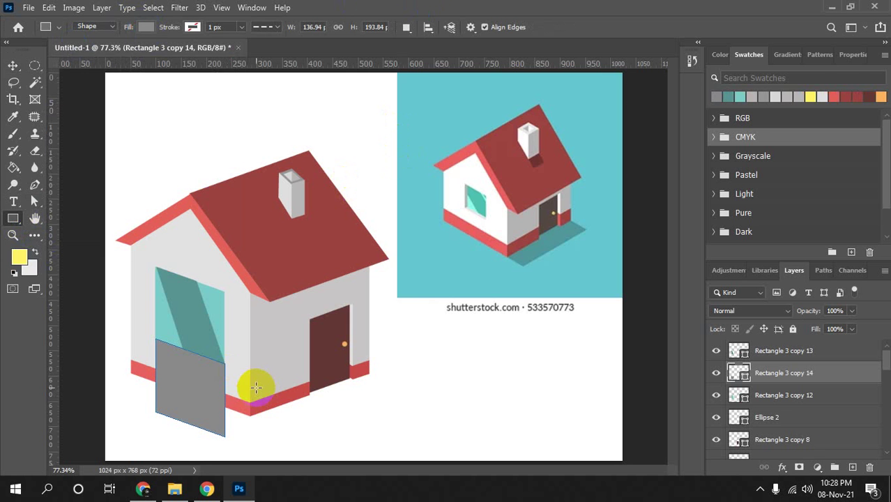
Reshape the grey copy into a thin sill under the window, then place a spare copy below the house.
key("a")
mouse_move(237, 441)
left_mouse_down()
mouse_move(169, 430)
mouse_move(148, 345)
left_mouse_up()
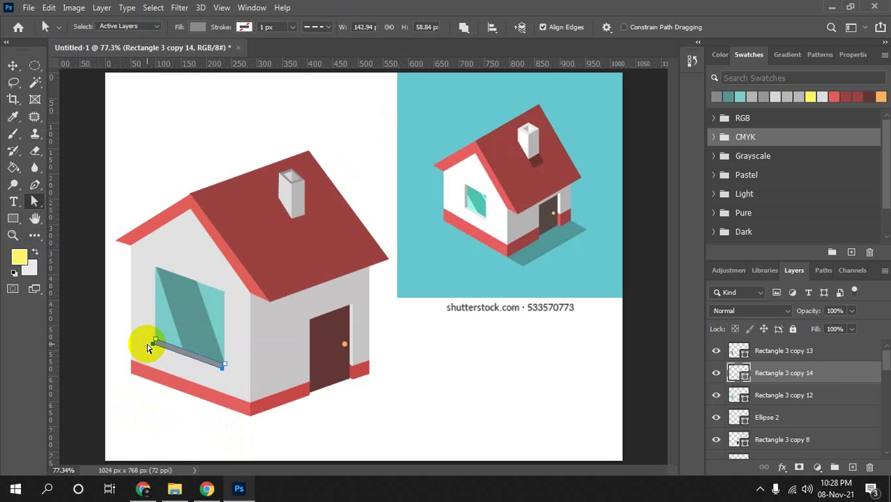
left_click(235, 377)
left_click(222, 369)
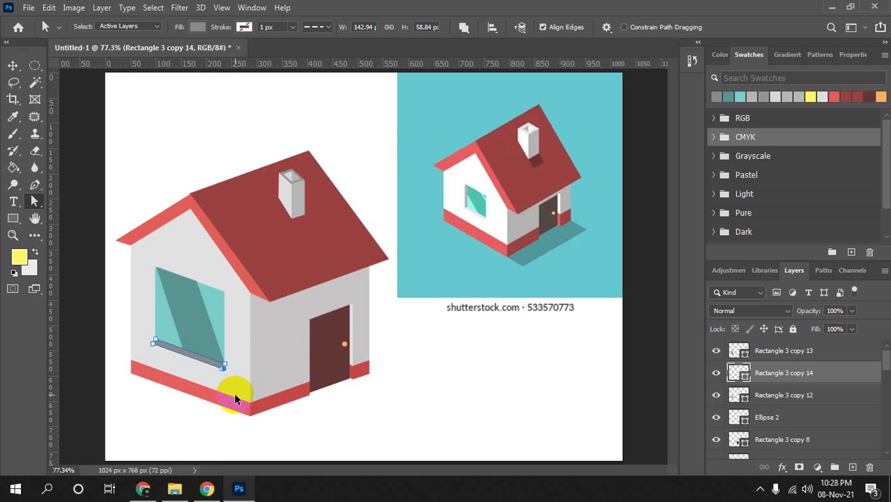
left_click(216, 367)
key("v")
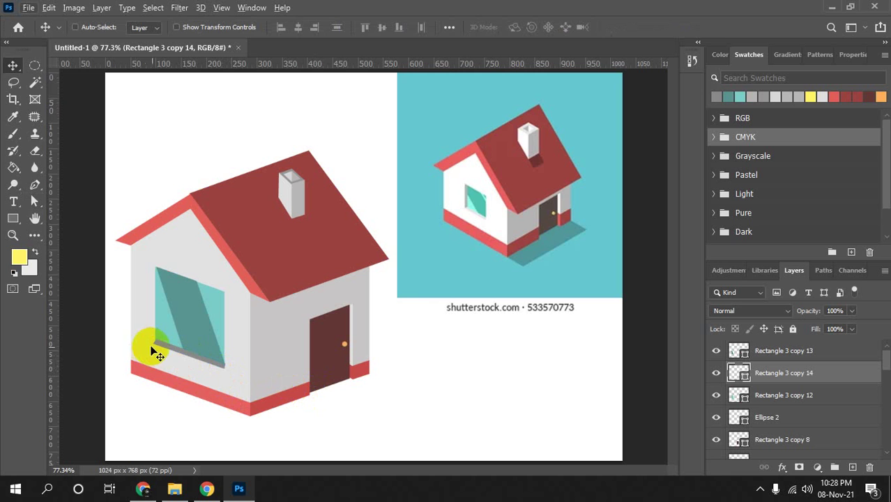
key("a")
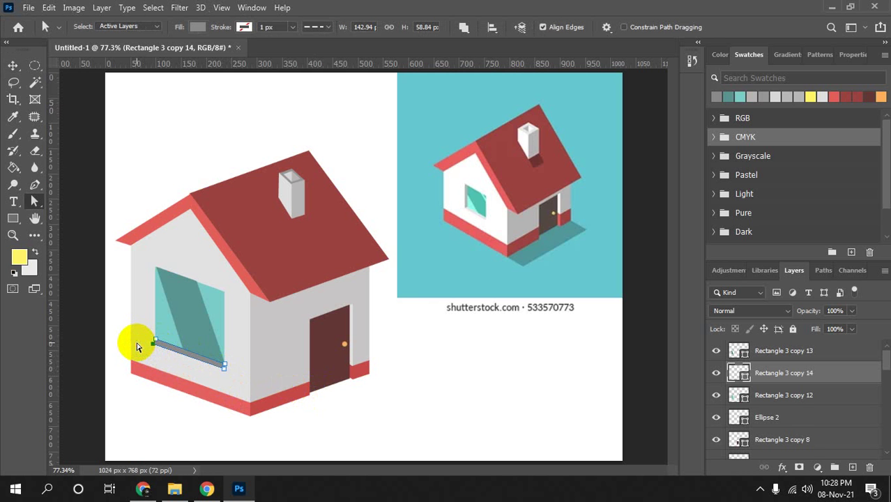
left_click_drag(224, 364, 229, 368)
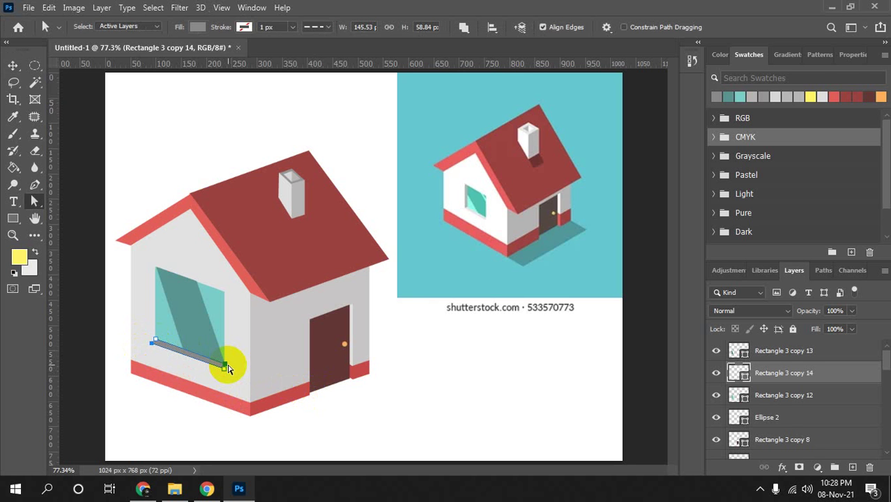
key("v")
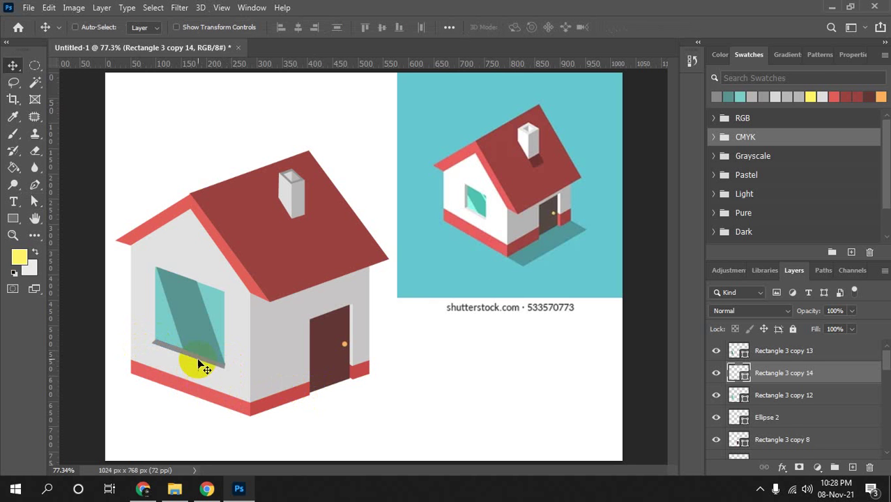
left_click_drag(198, 358, 204, 433)
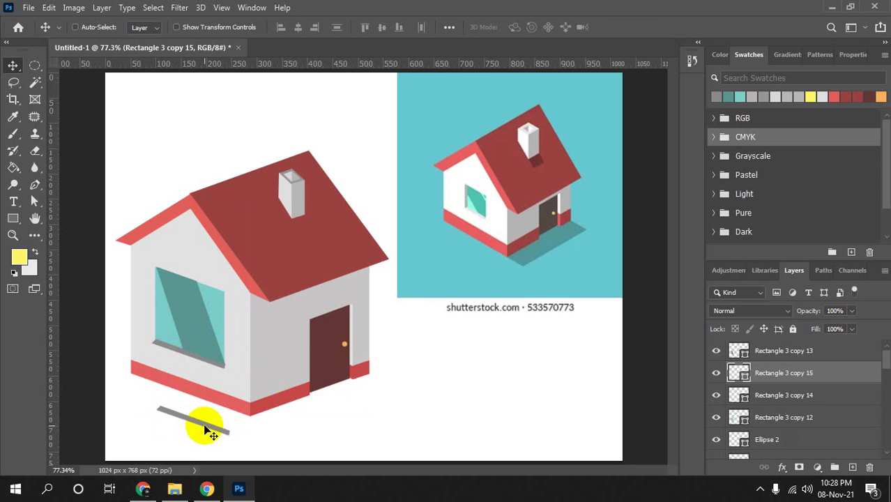
Rotate the copied grey strip upright and move it to the window's left edge.
key("ctrl")
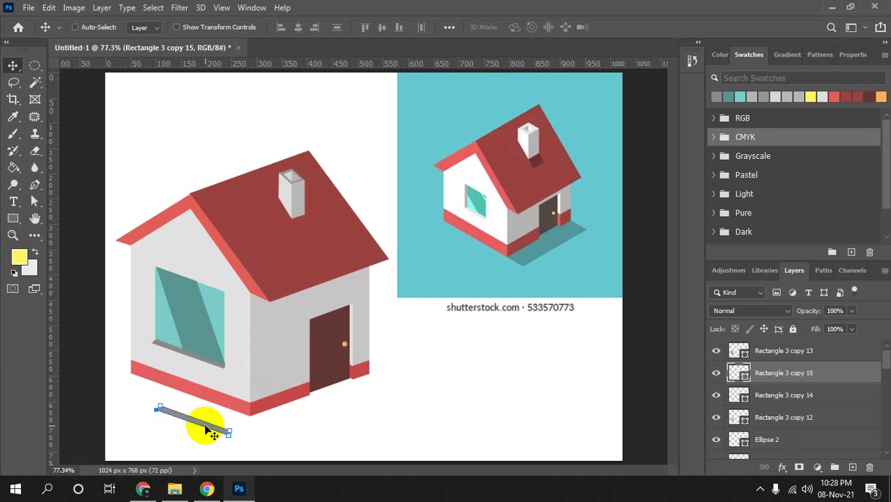
key("ctrl+t")
mouse_move(231, 442)
left_mouse_down()
mouse_move(239, 386)
mouse_move(209, 344)
left_mouse_up()
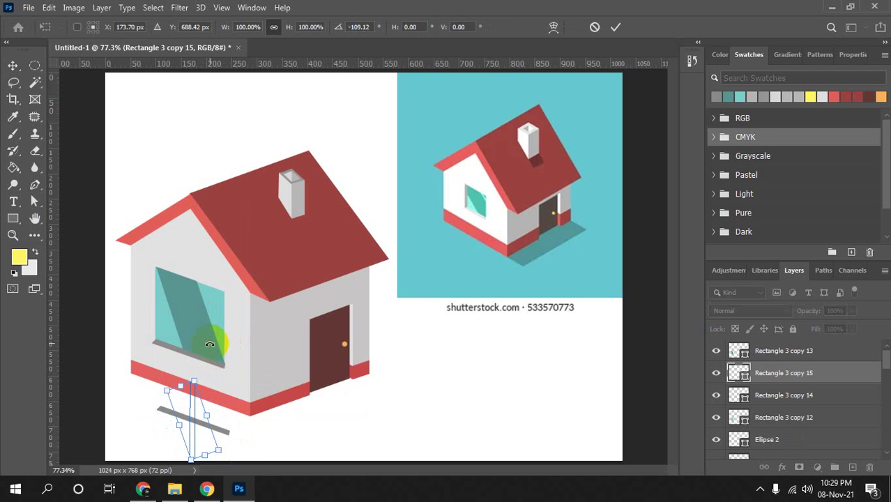
left_click_drag(194, 420, 156, 305)
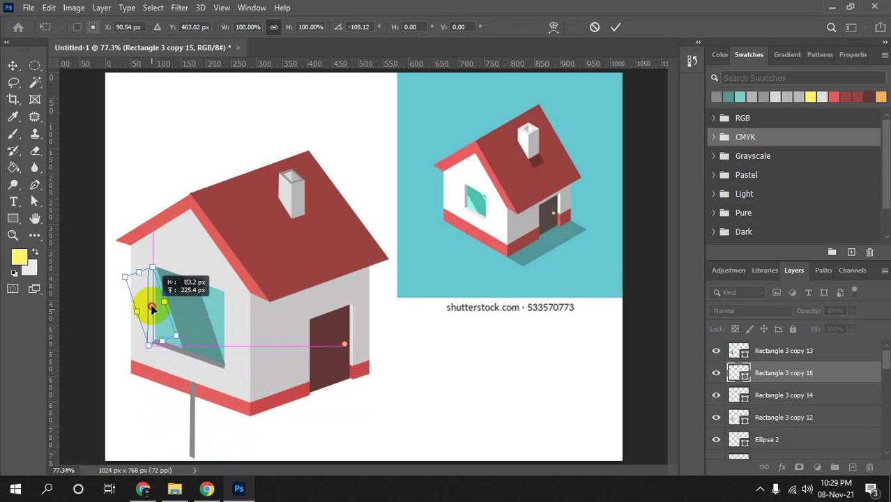
key("Return")
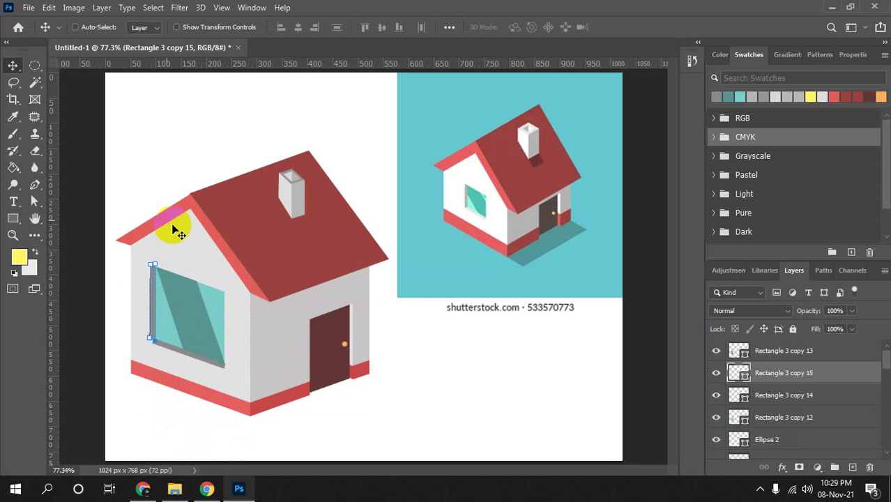
Give the upright side strip a darker grey fill.
left_click(13, 218)
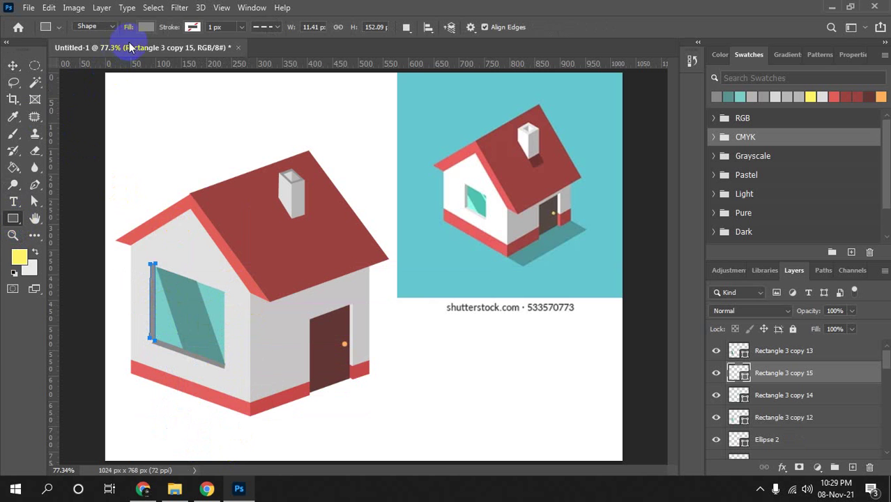
left_click(145, 26)
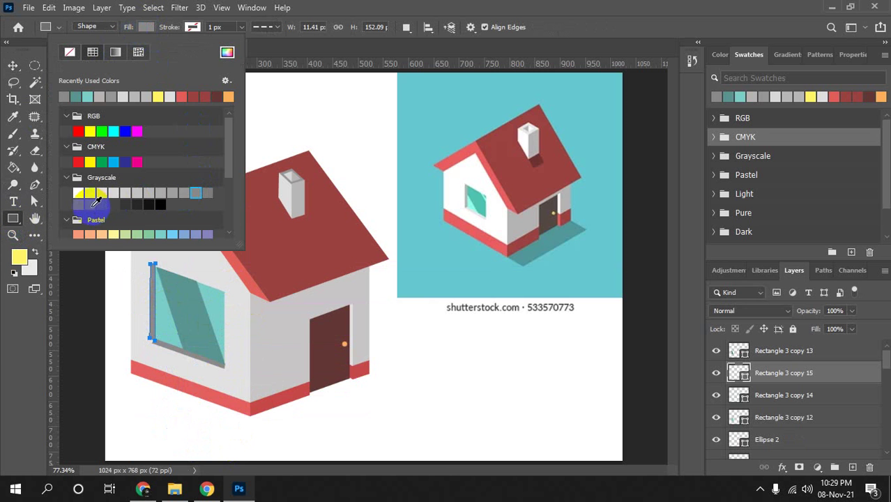
left_click(102, 204)
left_click(397, 6)
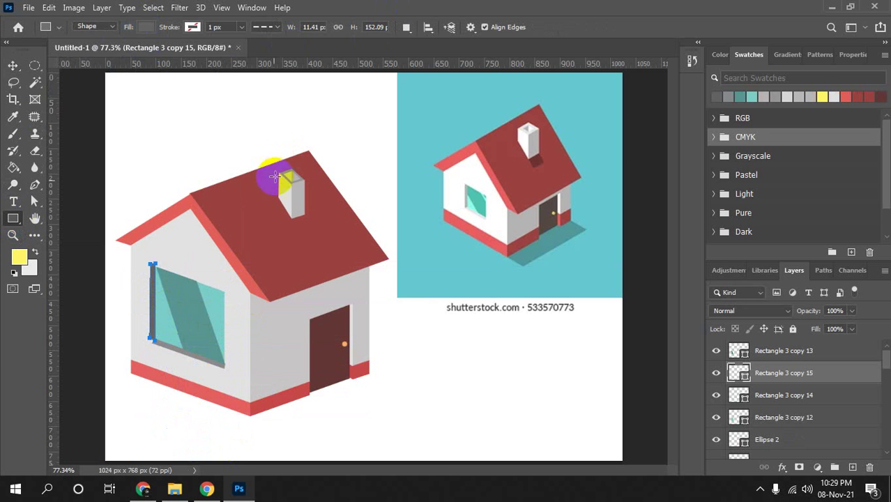
Adjust the side strip's anchors so its bottom meets the sill and its top fits the window.
key("ctrl+plus")
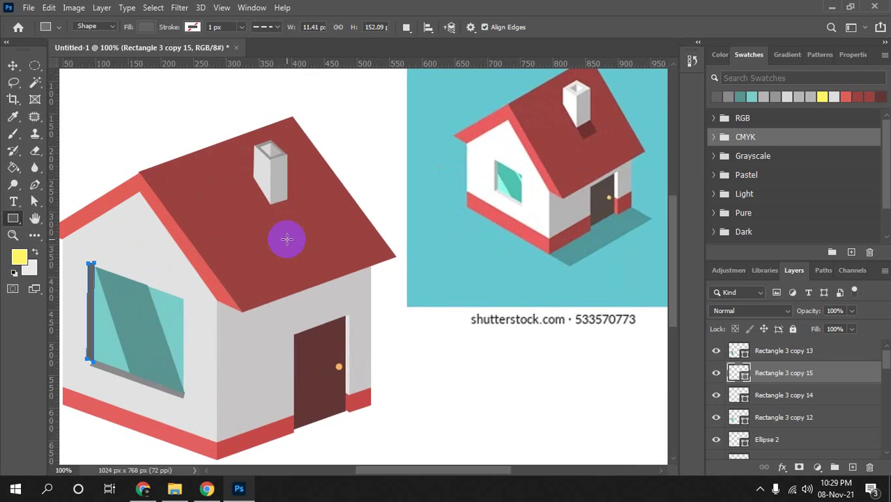
left_click_drag(169, 278, 403, 244)
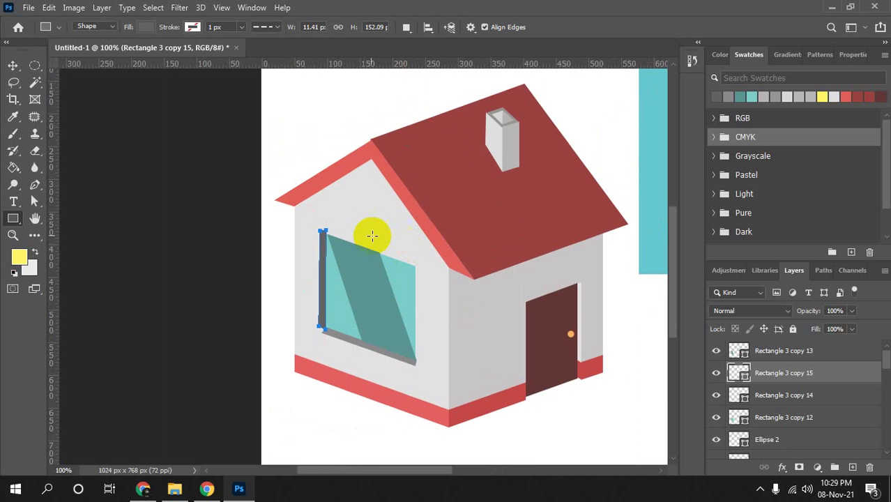
key("a")
mouse_move(296, 210)
left_mouse_down()
mouse_move(331, 241)
mouse_move(299, 266)
mouse_move(323, 237)
left_mouse_up()
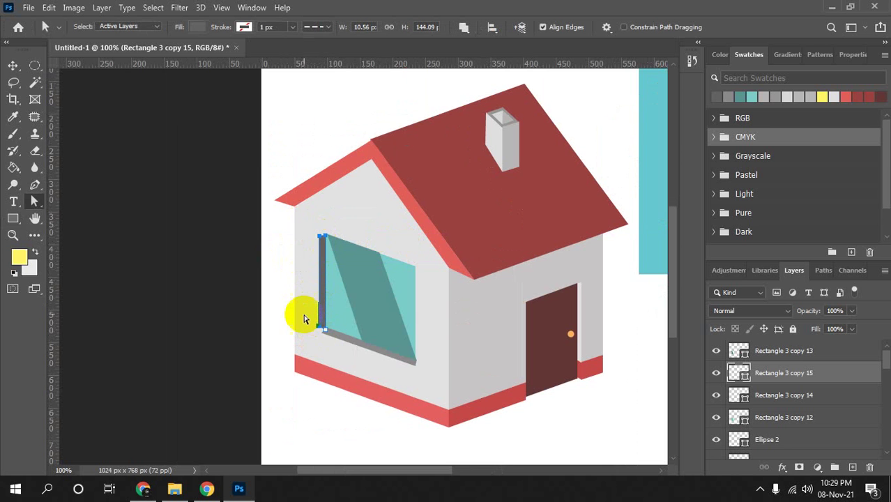
left_click_drag(305, 316, 321, 333)
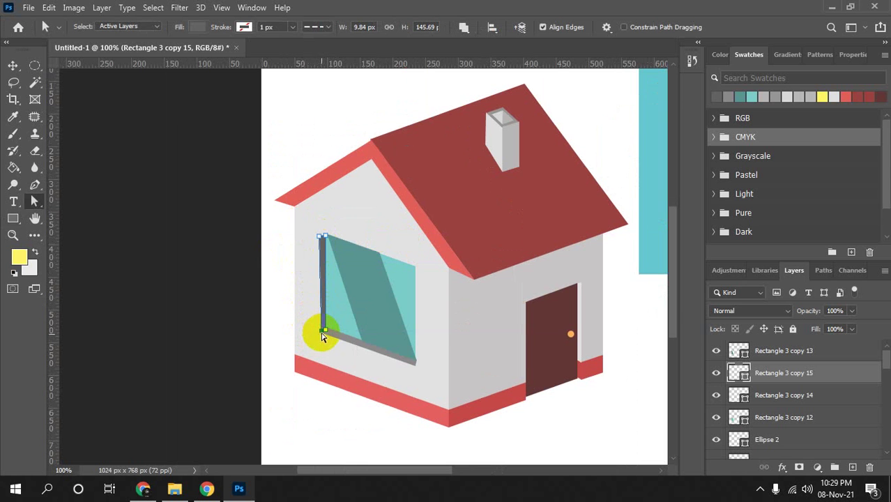
left_click_drag(310, 229, 323, 250)
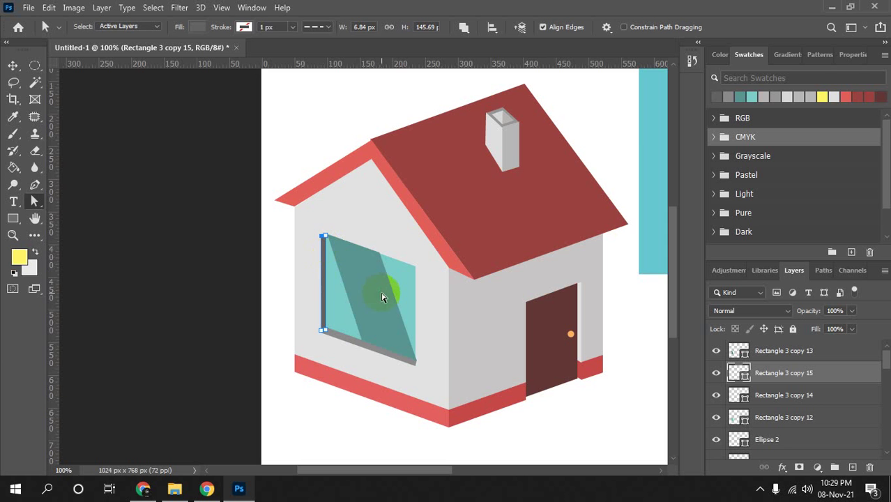
Nudge the grey side strip against the window edge and select its top points.
key("v")
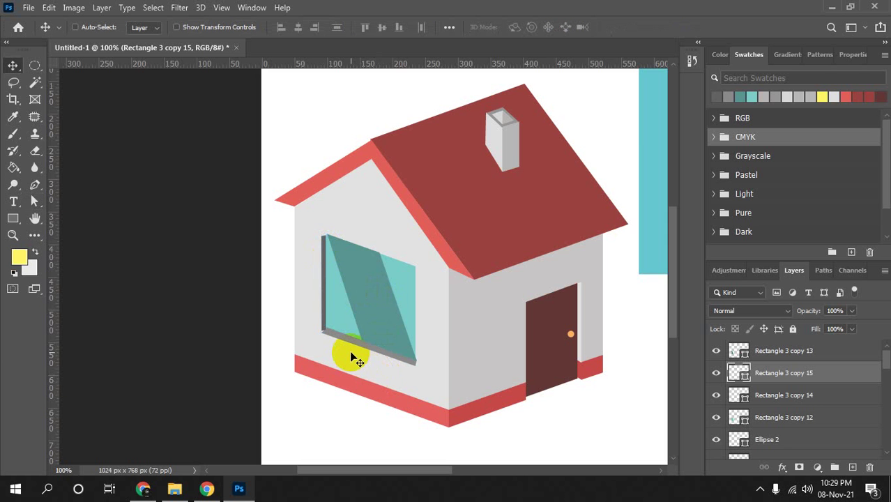
scroll(355, 345, "up", 1)
scroll(355, 342, "up", 1)
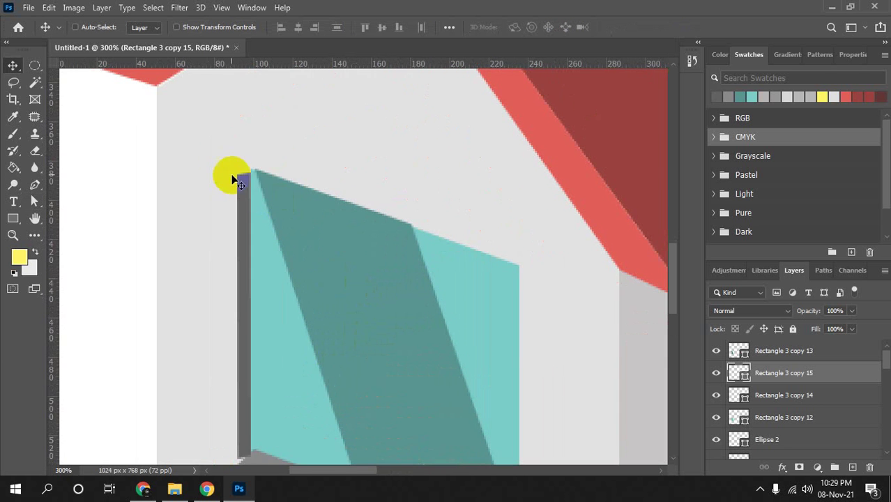
left_click_drag(237, 182, 263, 200)
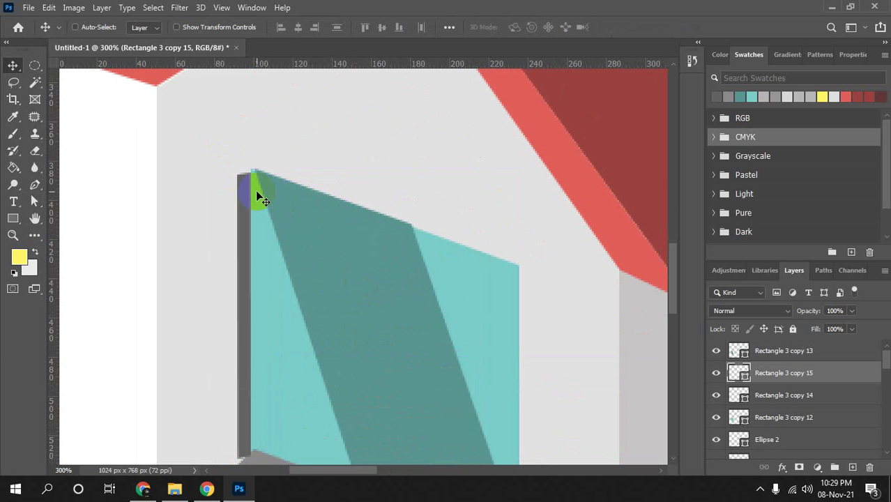
key("a")
left_click_drag(225, 154, 287, 207)
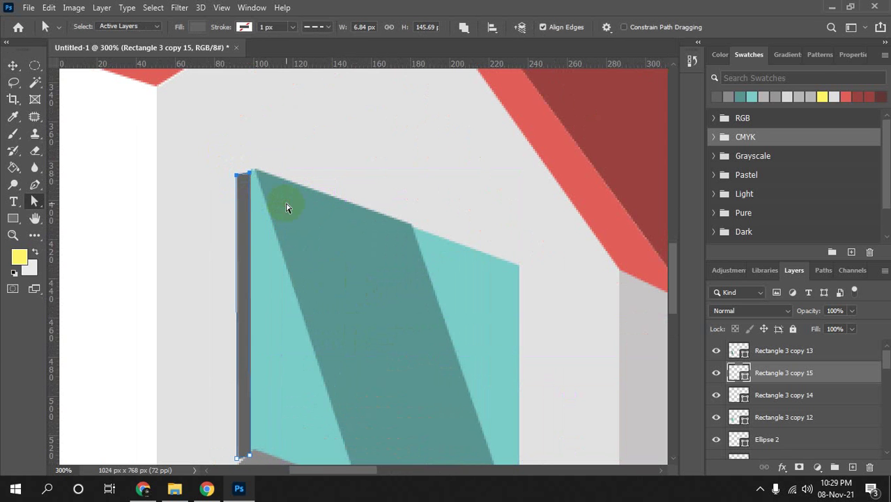
scroll(393, 257, "down", 1)
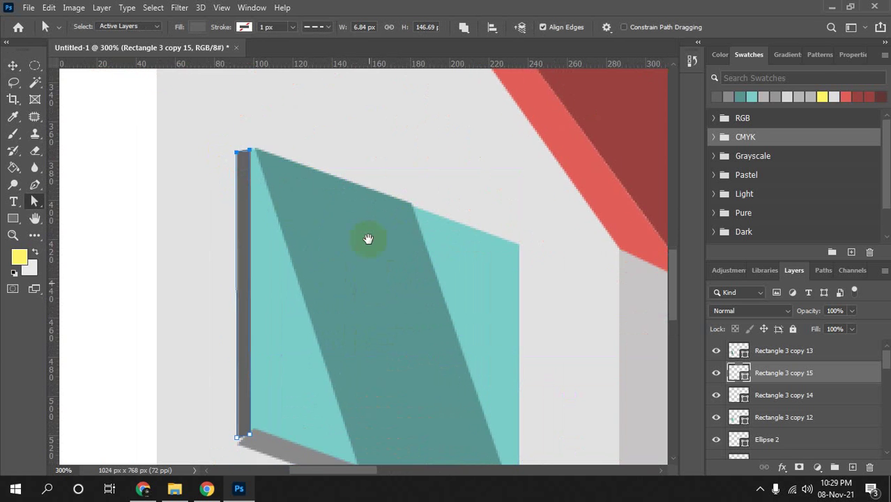
scroll(368, 238, "down", 3)
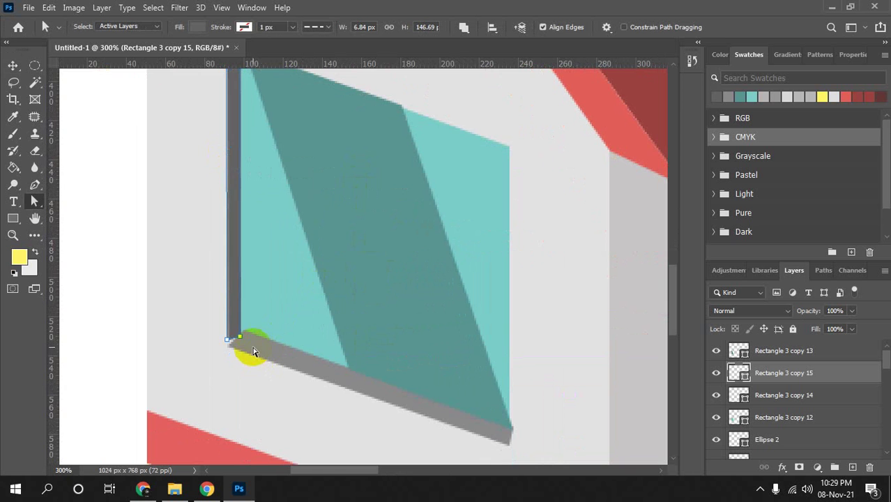
Fine-tune the left frame strip's width with arrow-key nudges.
left_click(252, 351)
key("Right")
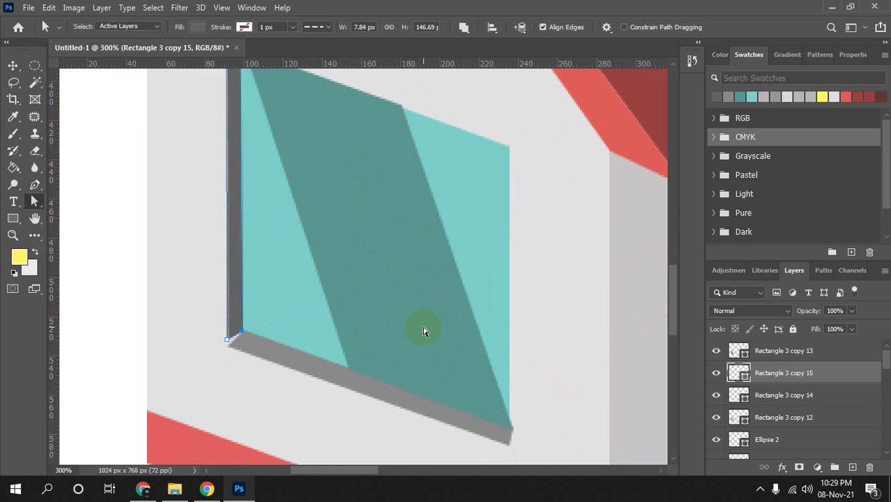
key("Right")
key("Left")
left_click_drag(209, 318, 236, 352)
left_click(159, 351)
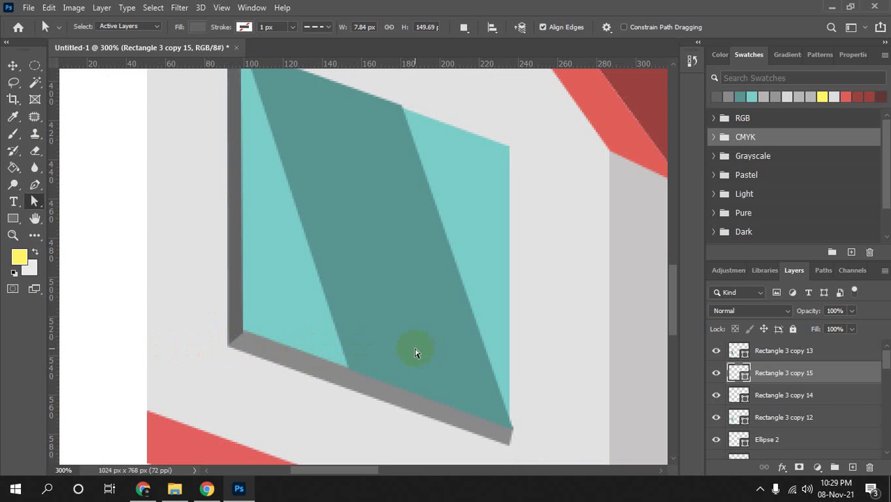
left_click(529, 457)
Nudge the sill's bottom-right corner anchor up one pixel and zoom out to check.
key("v")
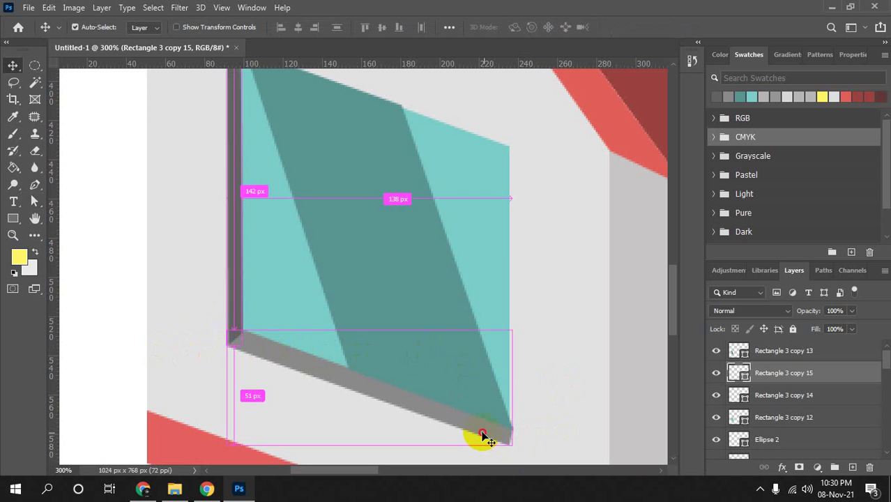
left_click(482, 437, "ctrl")
key("a")
left_click(489, 437)
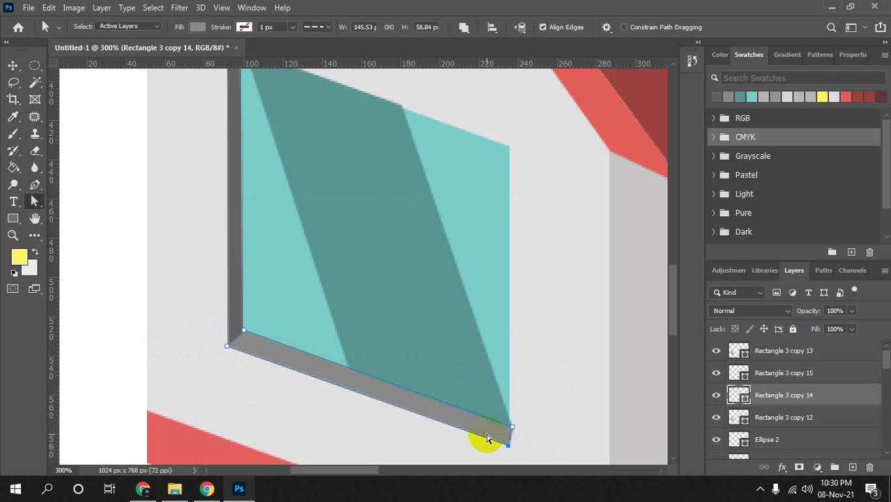
key("Left")
key("Left")
key("Left")
key("Up")
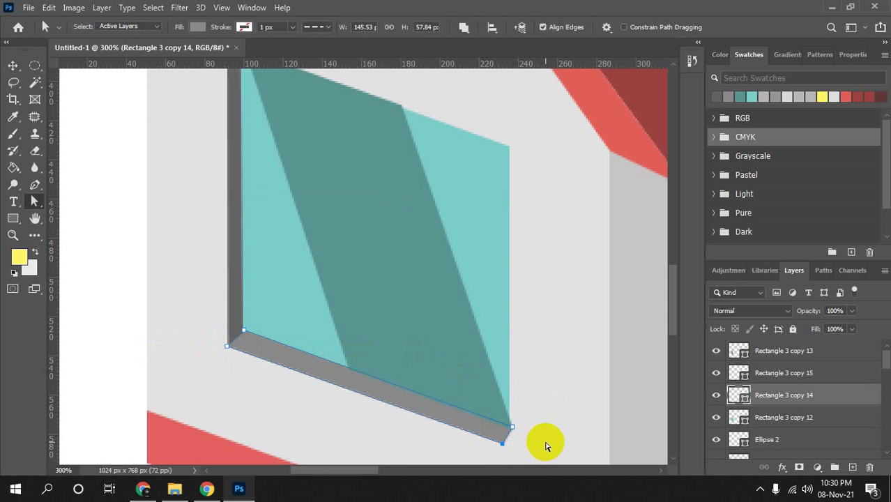
key("v")
left_click_drag(565, 362, 543, 405)
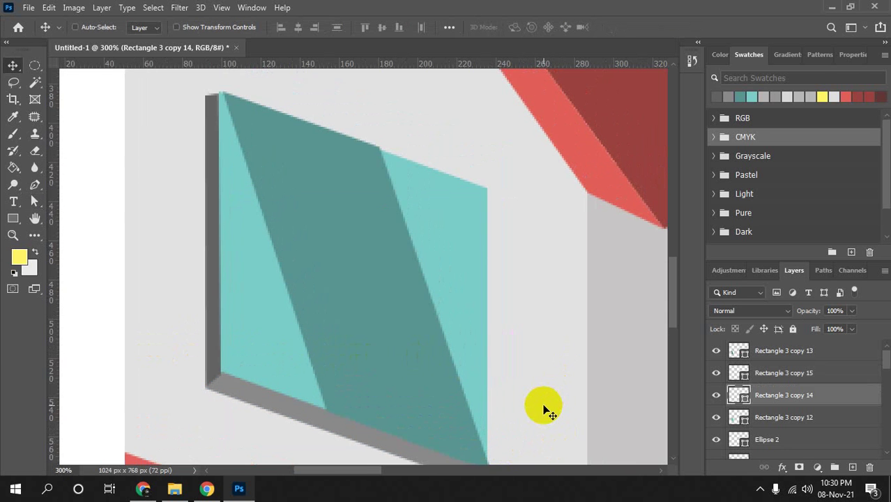
key("ctrl+0")
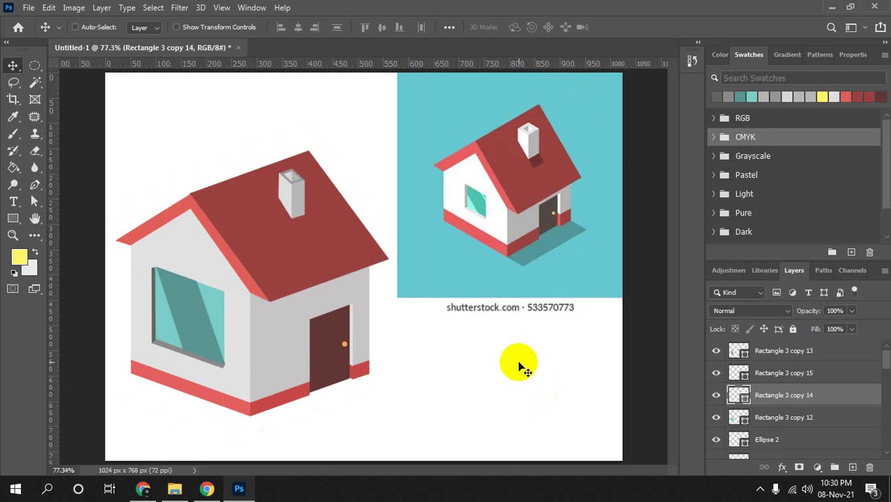
Stretch the sill's right end to the window corner and zoom in to inspect it.
key("a")
left_click(221, 366)
left_click_drag(225, 377, 217, 368)
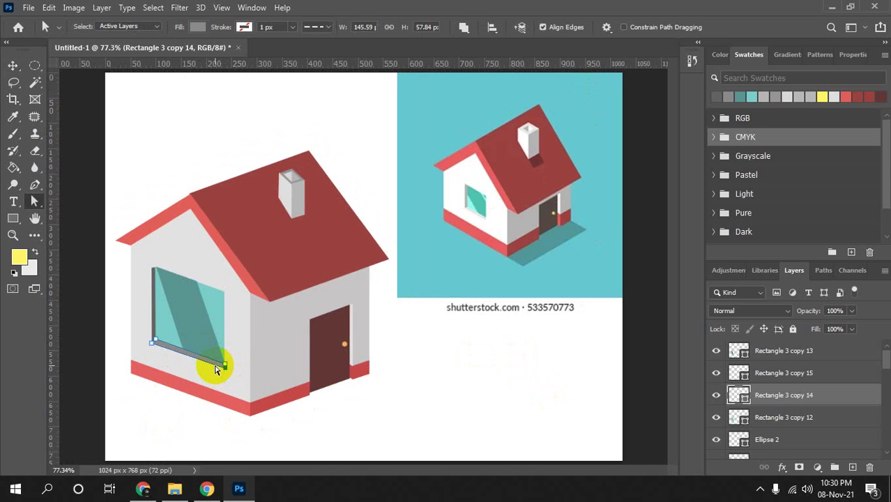
left_click(261, 369)
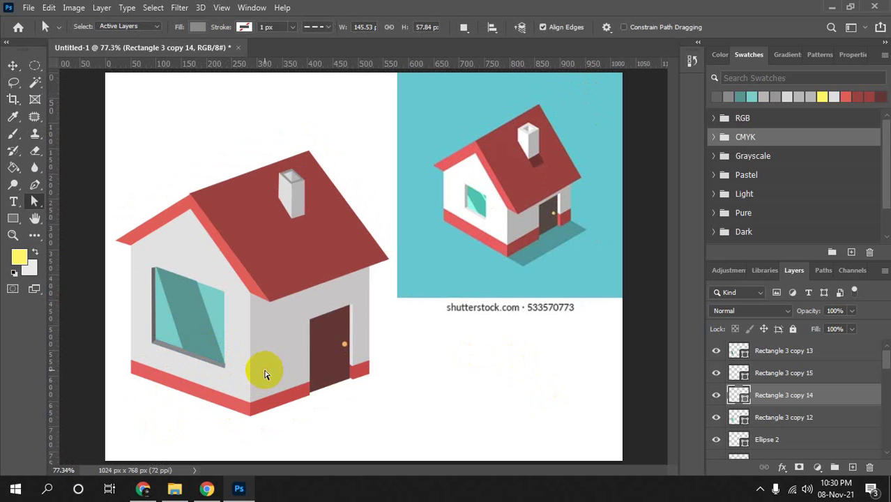
key("ctrl+plus")
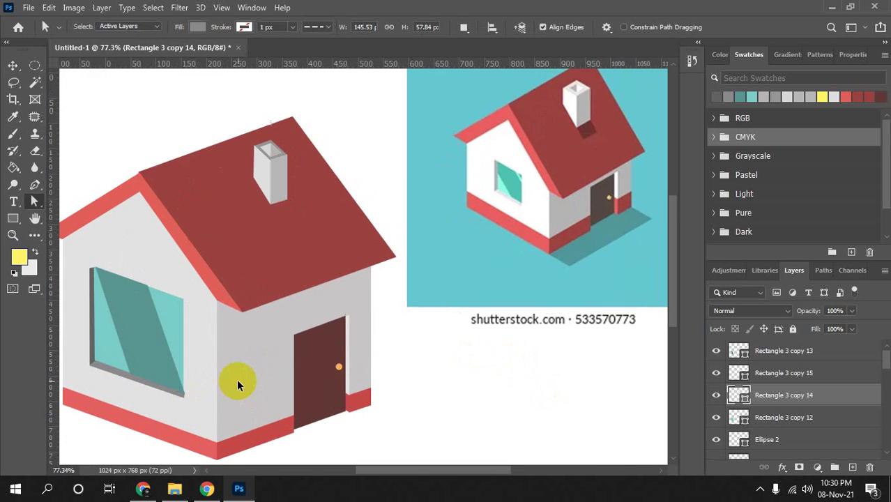
key("ctrl+plus")
left_click_drag(161, 345, 408, 220)
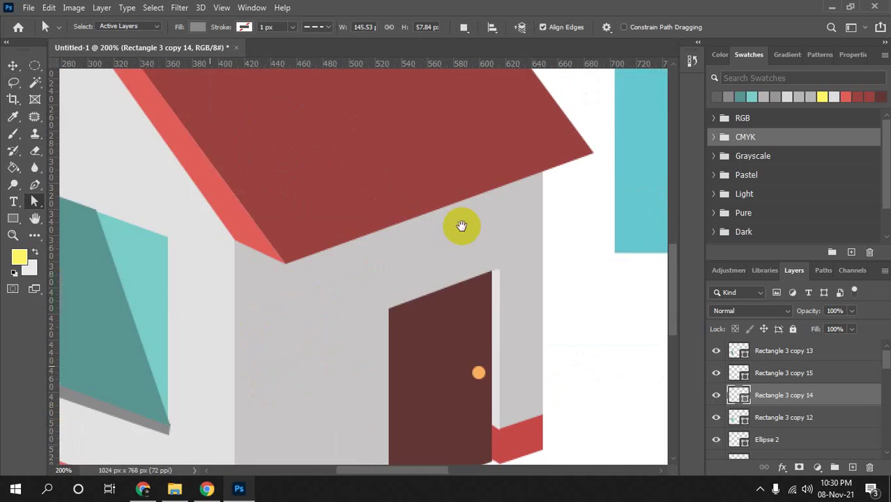
left_click_drag(209, 368, 460, 227)
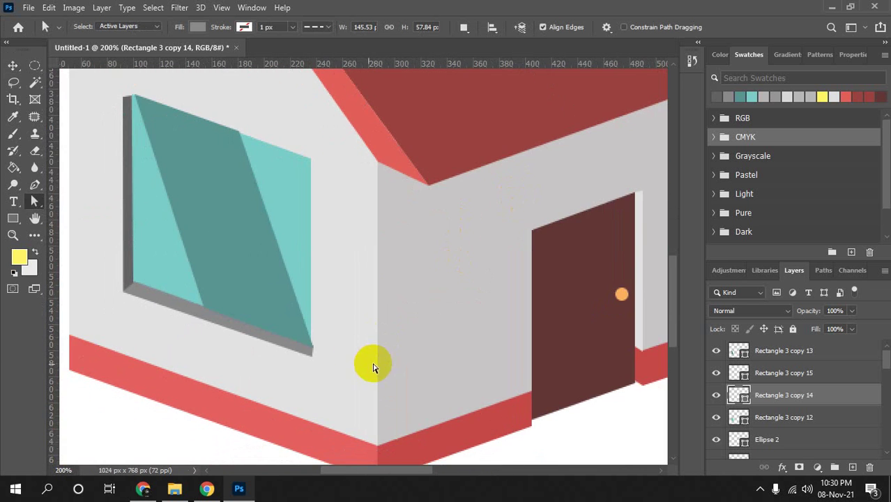
left_click(307, 342)
left_click(308, 343)
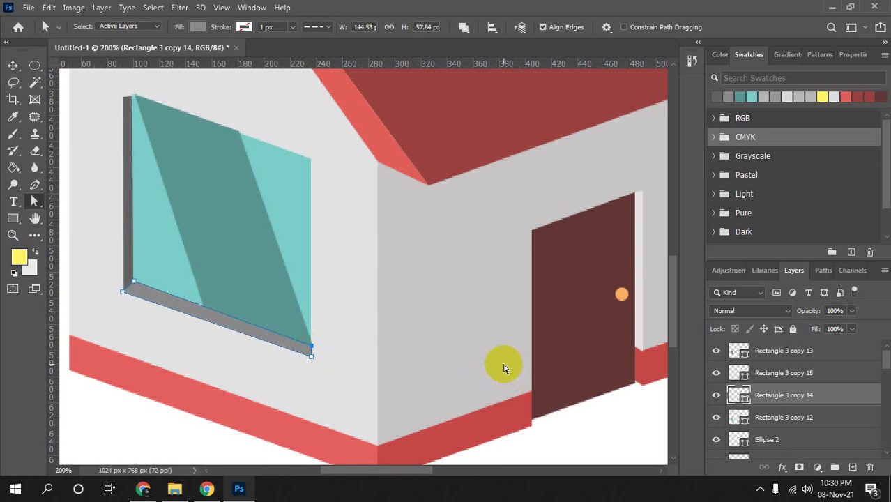
Adjust the dark diagonal window stripe's bottom-right anchor and review the whole illustration.
key("v")
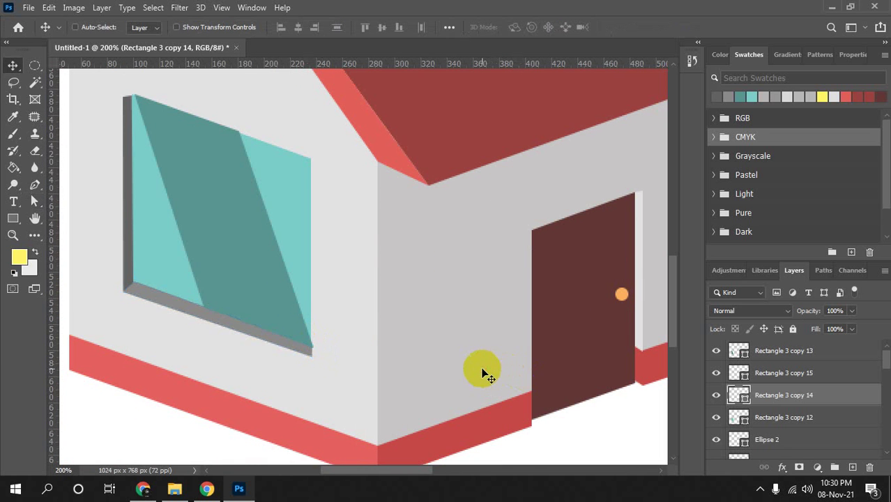
left_click(225, 272, "ctrl")
key("a")
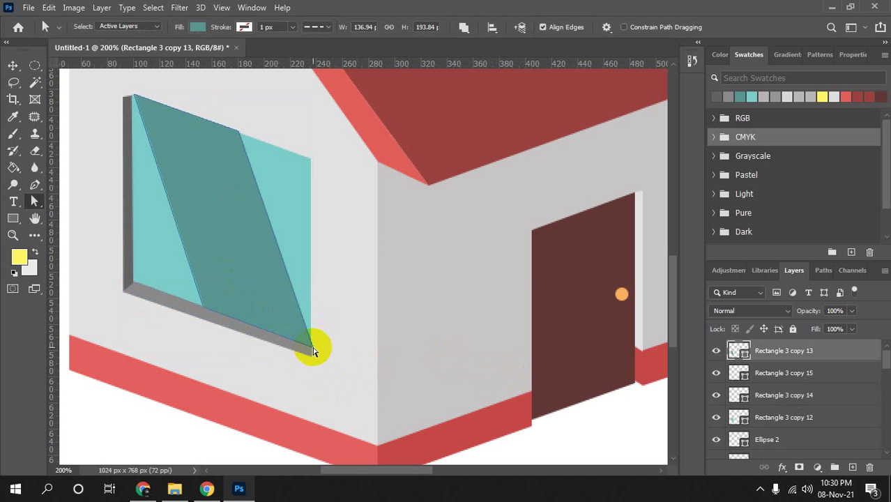
left_click(312, 348)
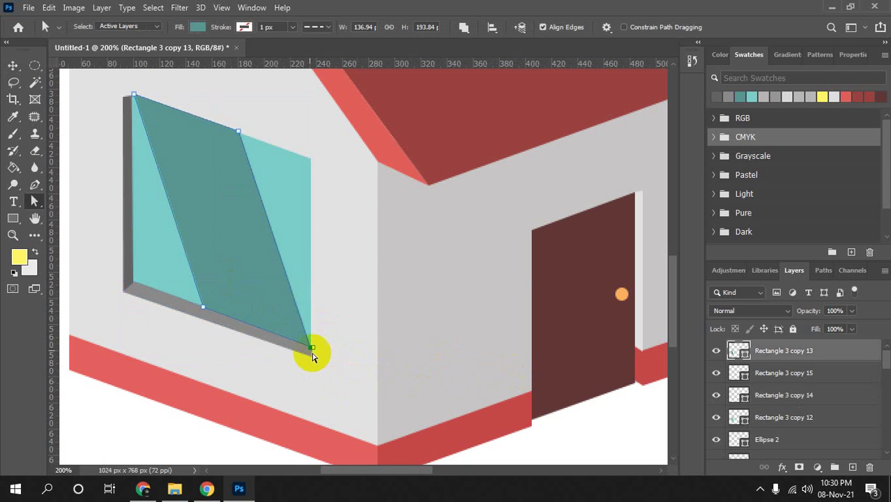
left_click(329, 392)
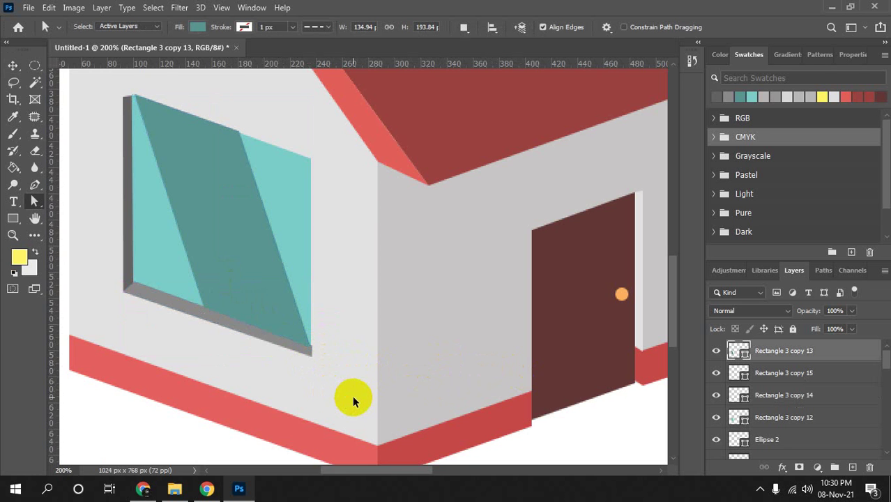
key("ctrl+0")
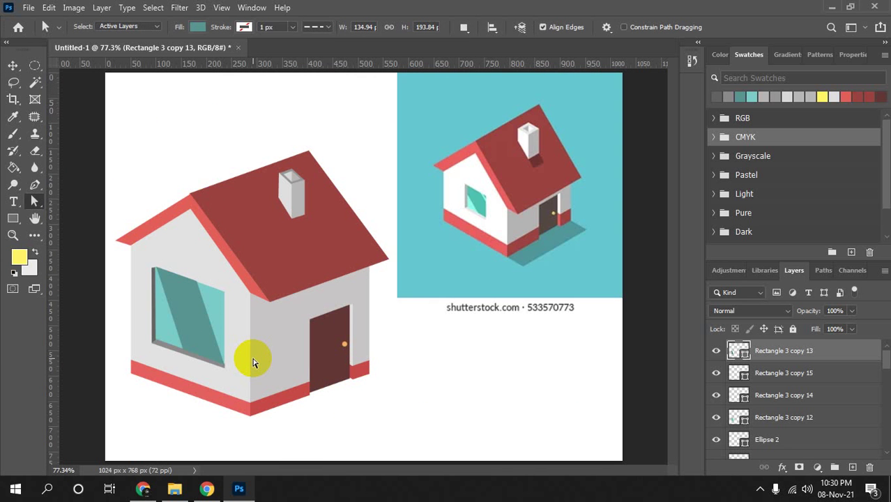
key("v")
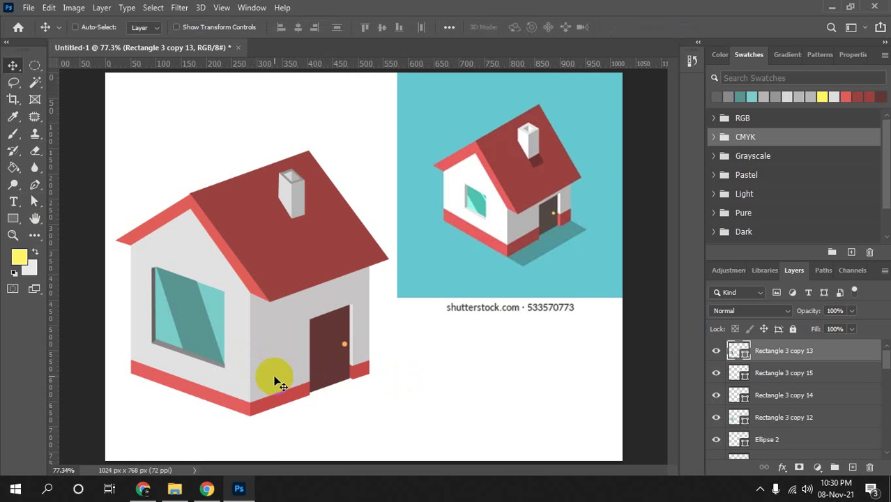
left_click(274, 378)
Duplicate the grey wall shape below the house's front corner and flatten it into a slanted ground piece.
left_click_drag(274, 379, 434, 422)
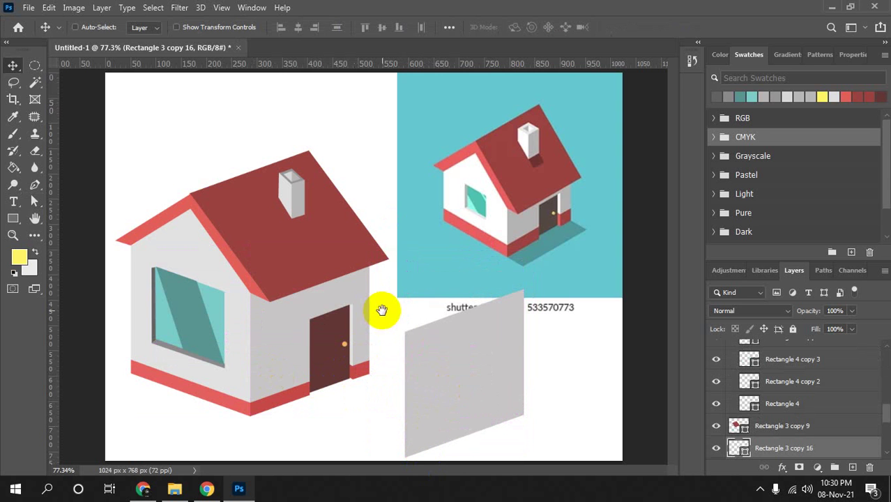
key("ctrl+minus")
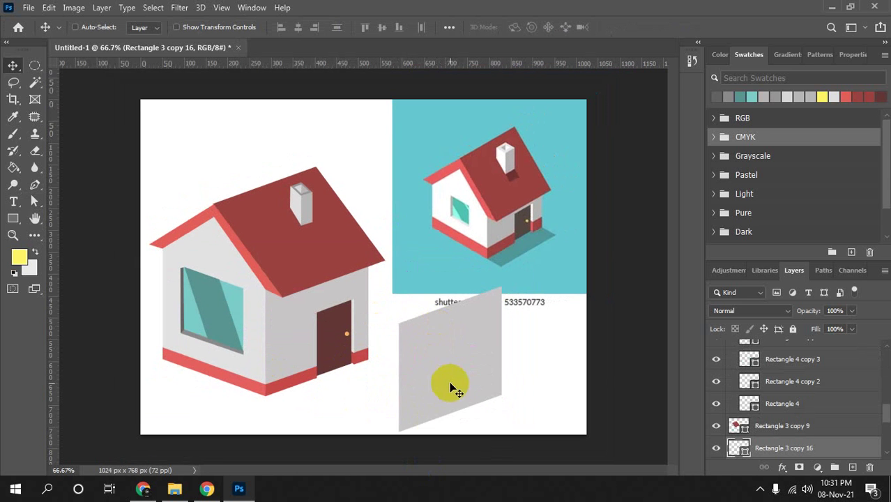
left_click_drag(453, 383, 320, 459)
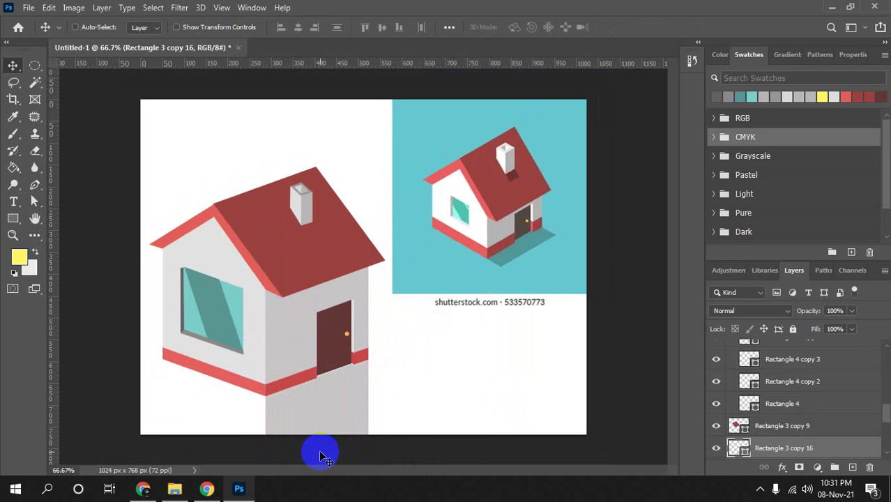
key("ctrl+minus")
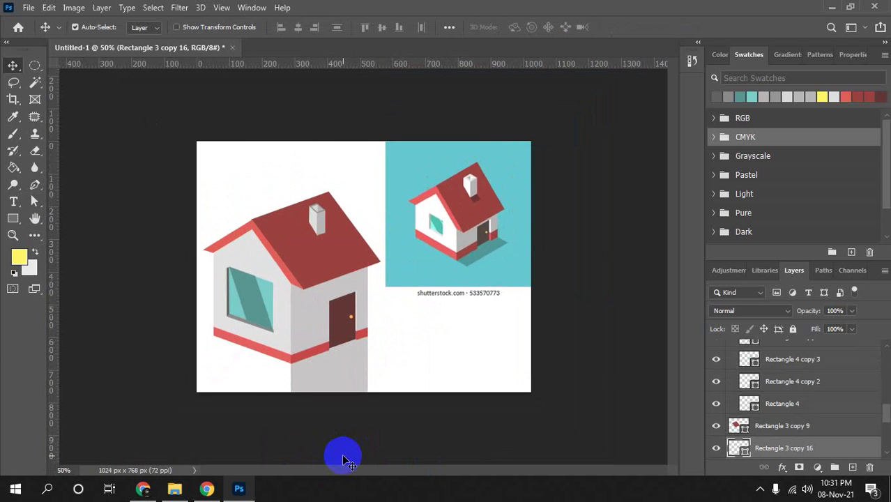
key("a")
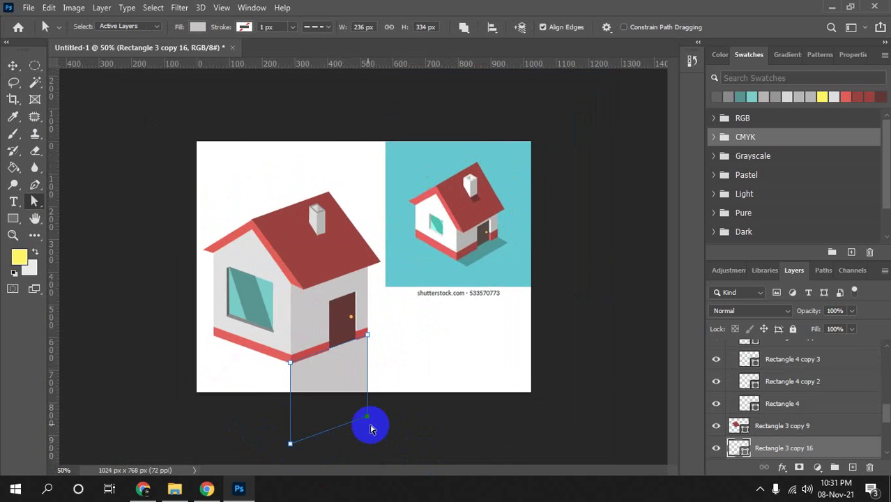
left_click_drag(370, 428, 396, 356)
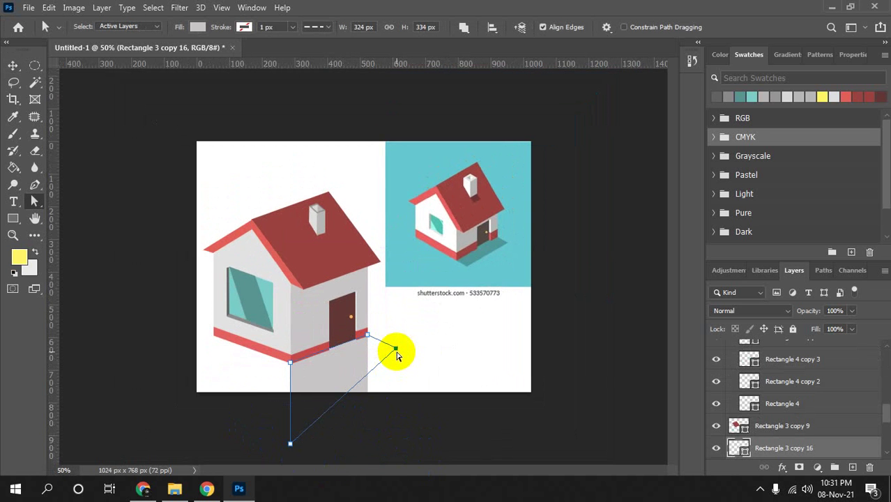
key("ctrl+z")
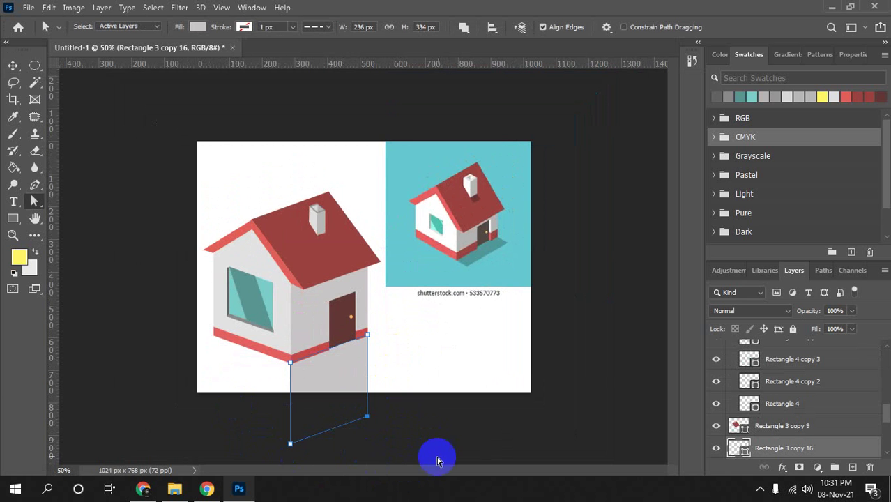
left_click_drag(371, 410, 388, 348)
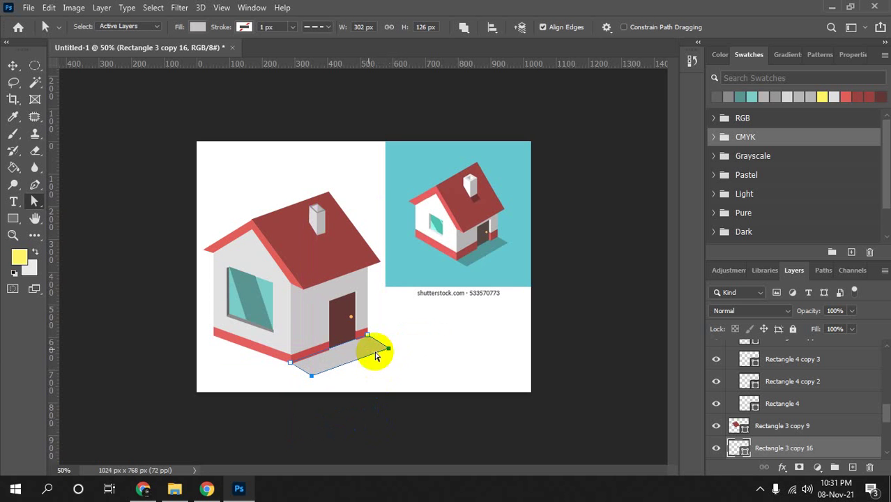
Fill the ground shadow shape with a darker grey.
left_click(197, 27)
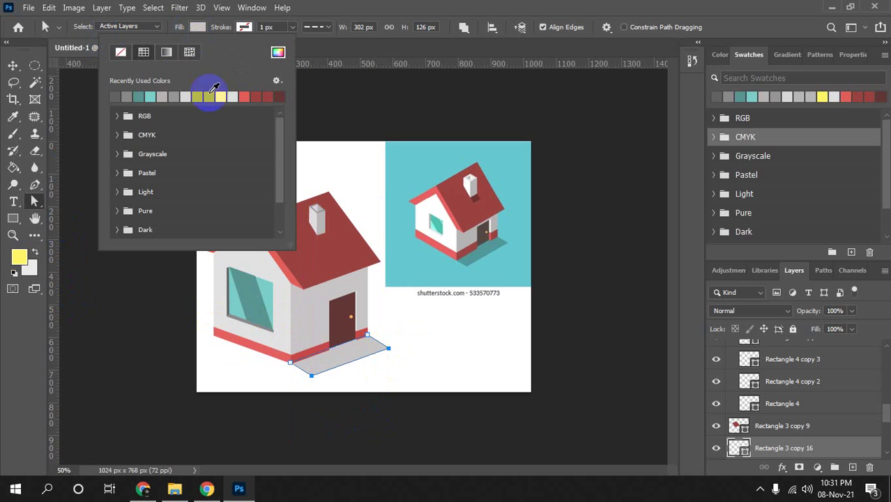
left_click(175, 96)
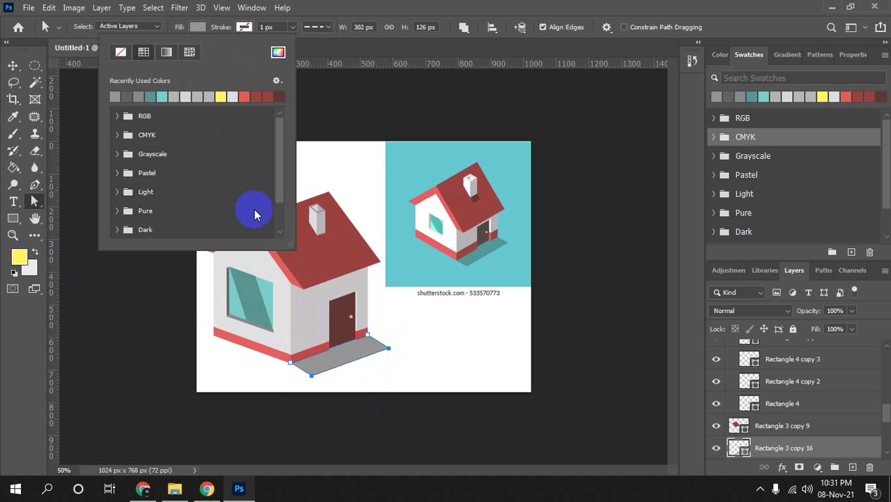
key("v")
Reshape the shadow's corner anchors so it stretches a little further right.
left_click(563, 357)
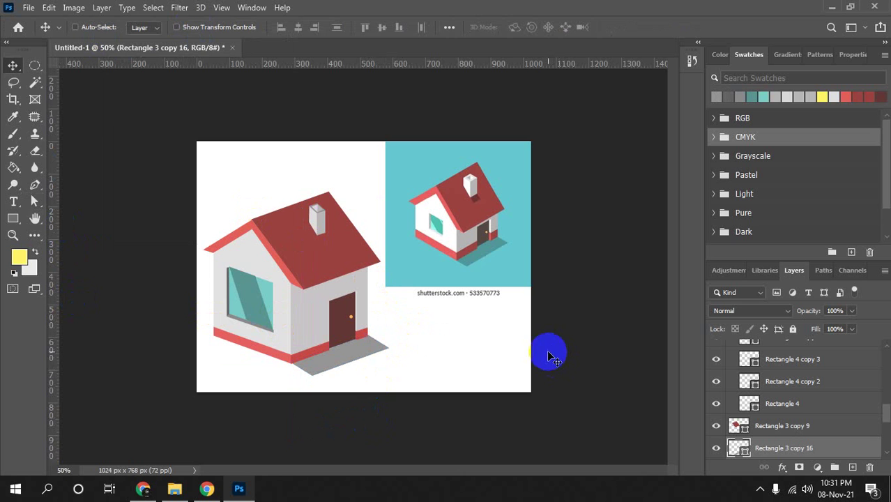
key("a")
left_click(424, 383)
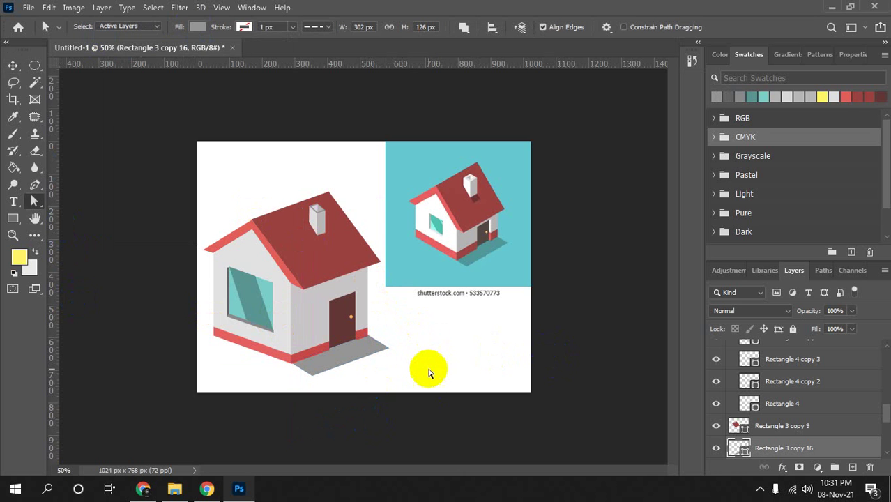
left_click(458, 387)
mouse_move(459, 387)
left_mouse_down()
mouse_move(351, 391)
mouse_move(304, 369)
left_mouse_up()
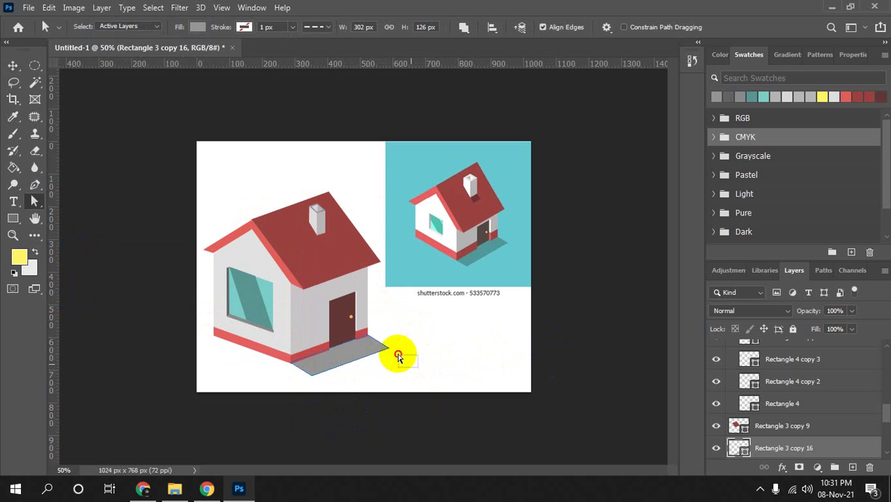
left_click(519, 349)
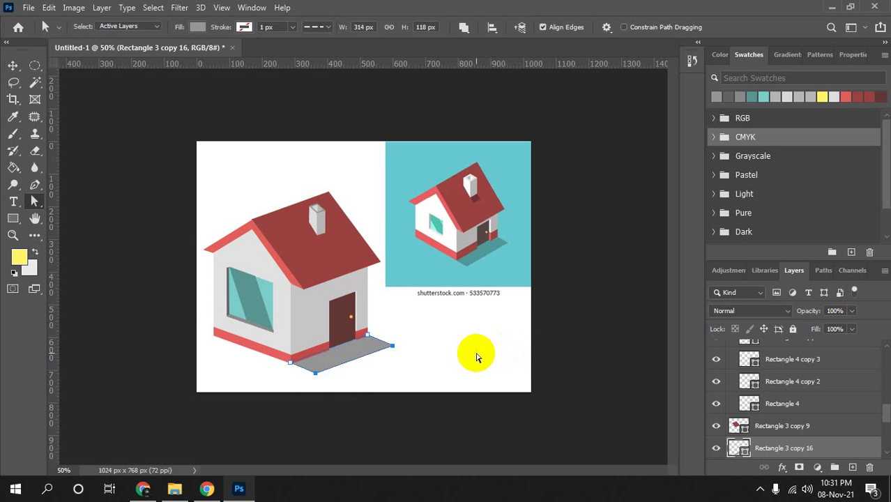
key("v")
left_click_drag(381, 359, 449, 356)
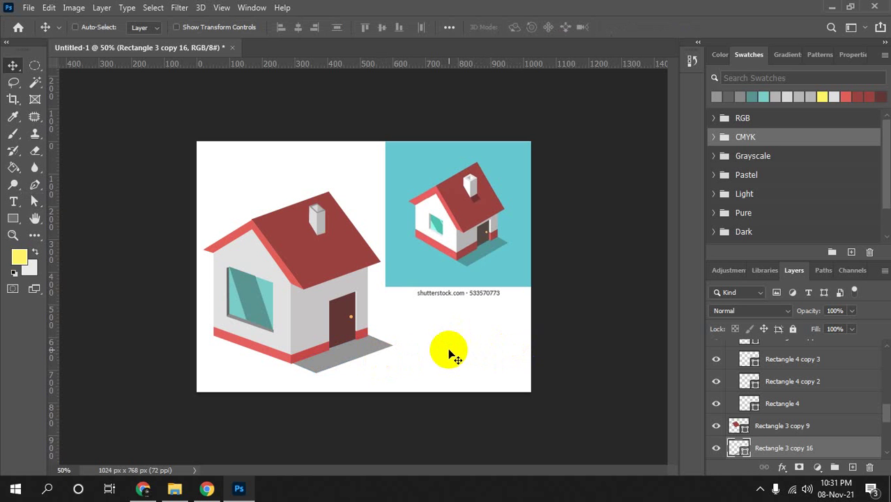
left_click_drag(886, 415, 886, 354)
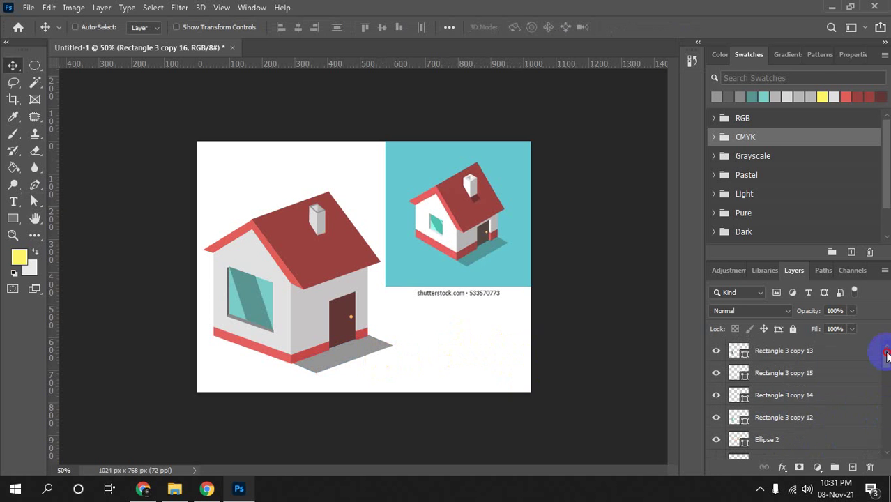
left_click(567, 368)
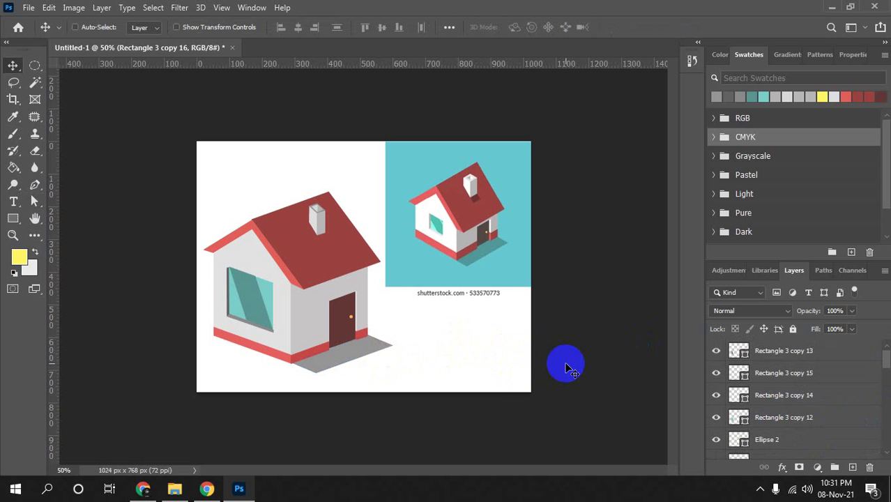
left_click(309, 265, "ctrl")
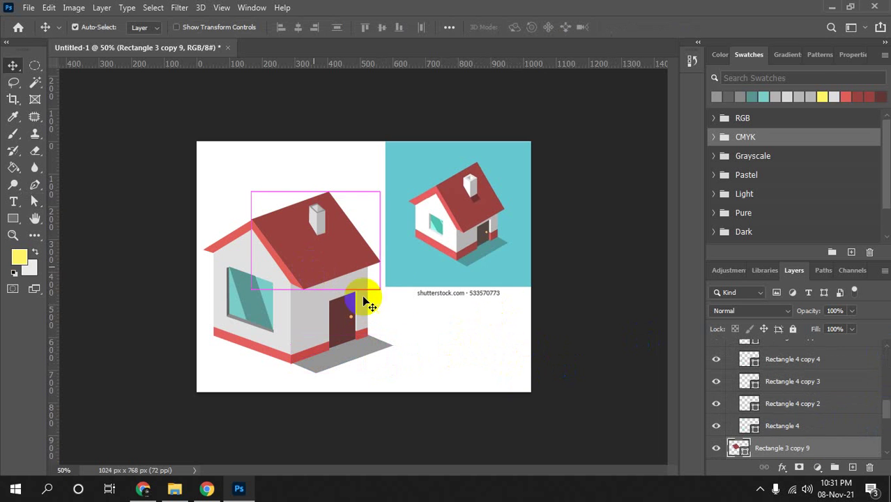
key("a")
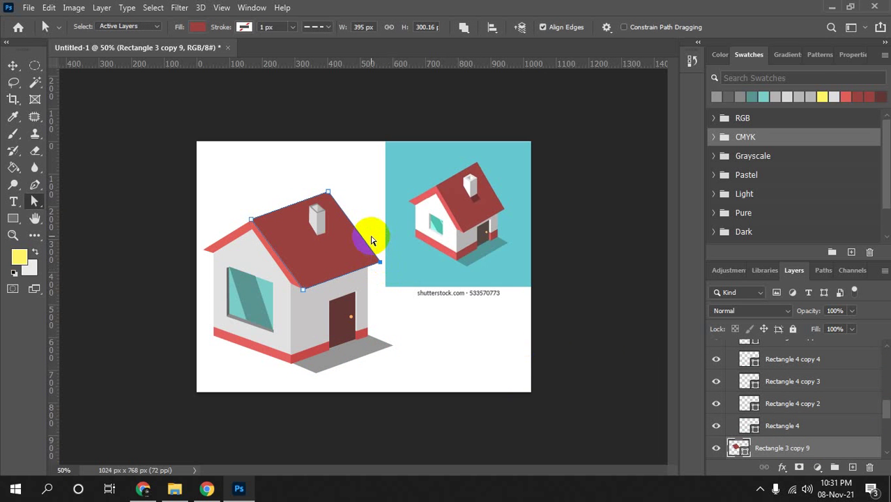
left_click(370, 241)
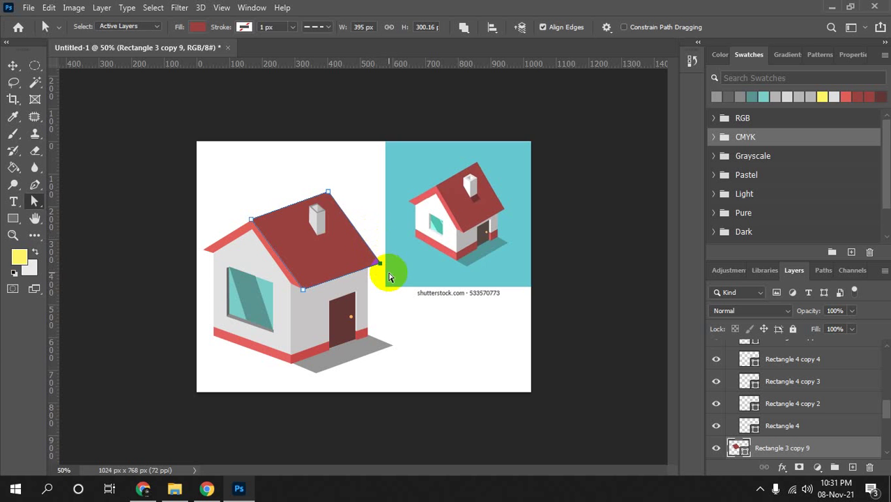
left_click(384, 310)
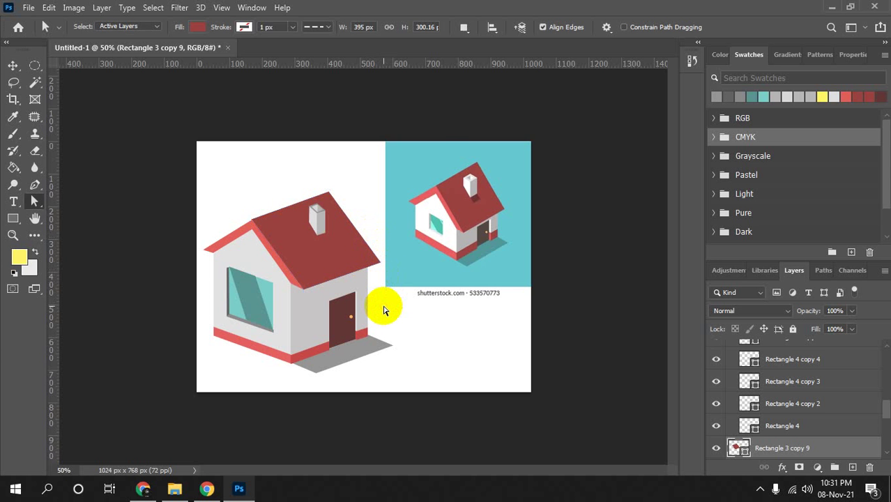
key("v")
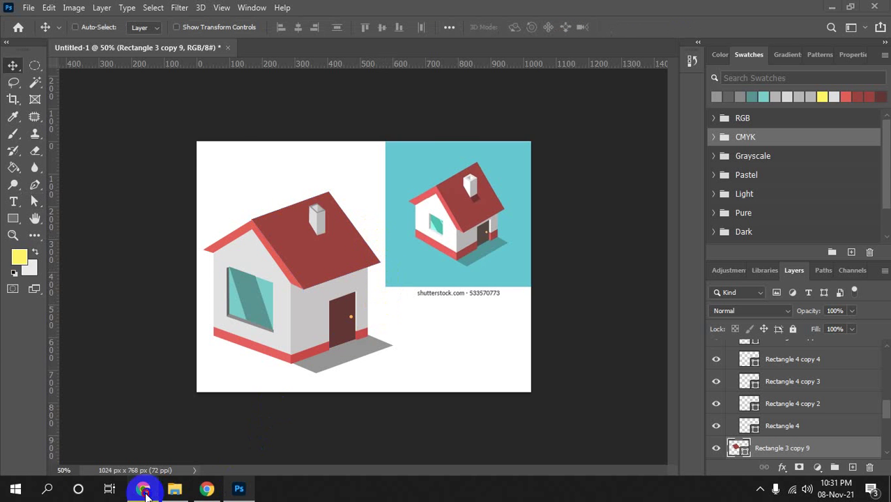
In Chrome, close the extra tabs and open the isometric house reference image in a new tab.
left_click(143, 489)
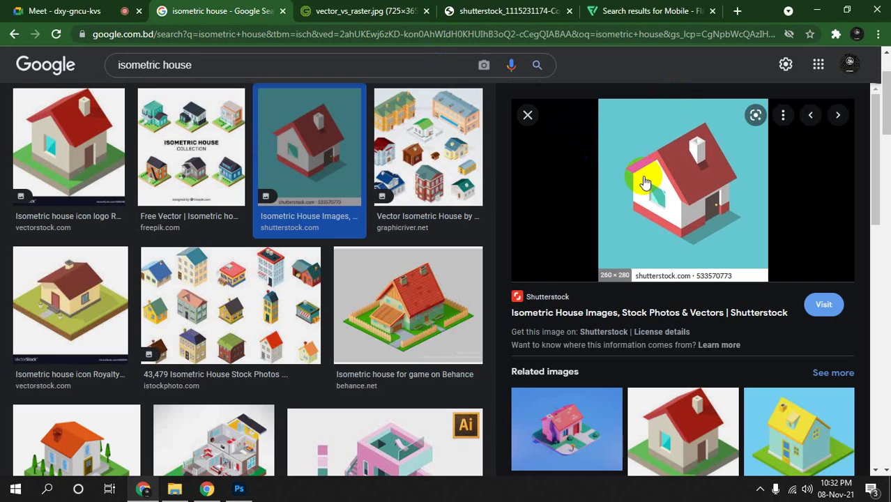
left_click(374, 12)
left_click(491, 11)
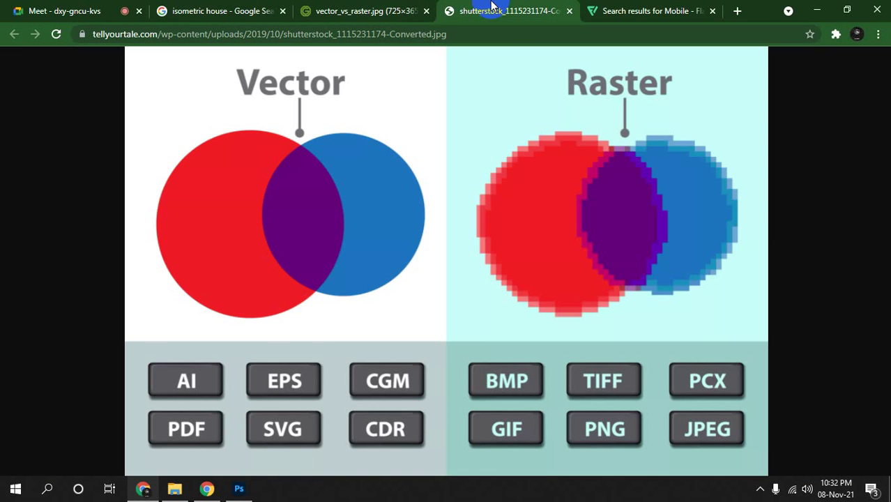
left_click(426, 11)
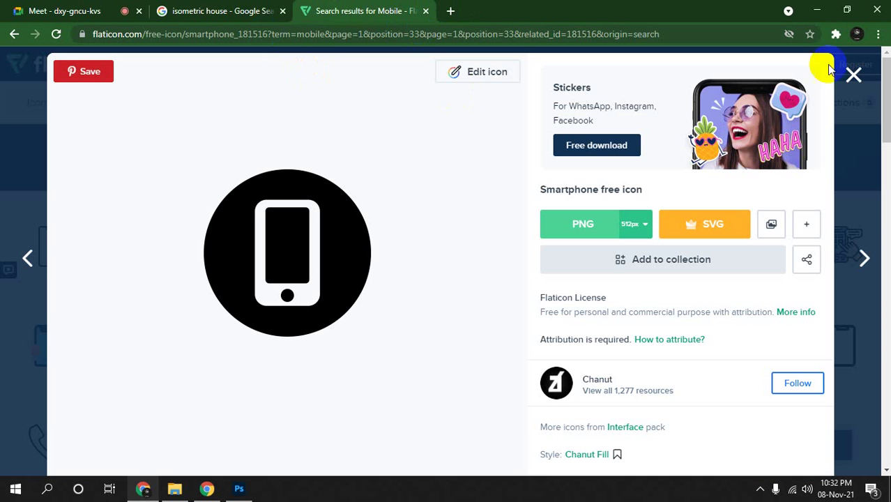
left_click(854, 75)
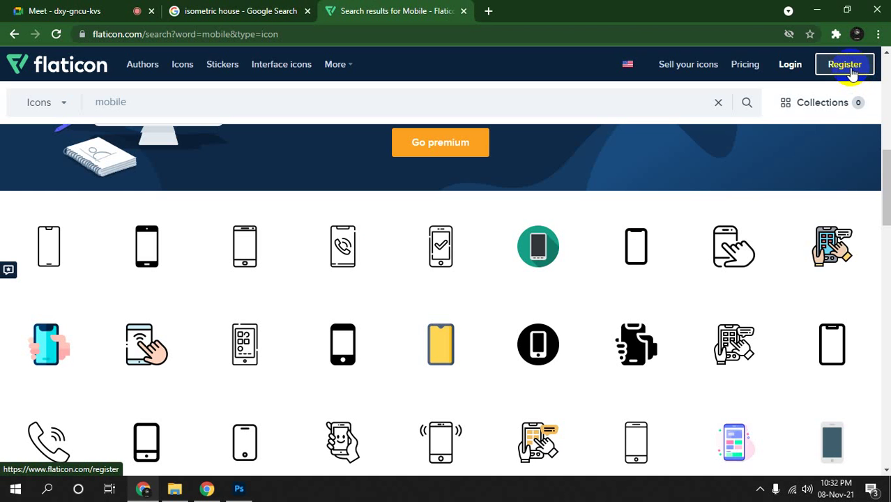
left_click(244, 11)
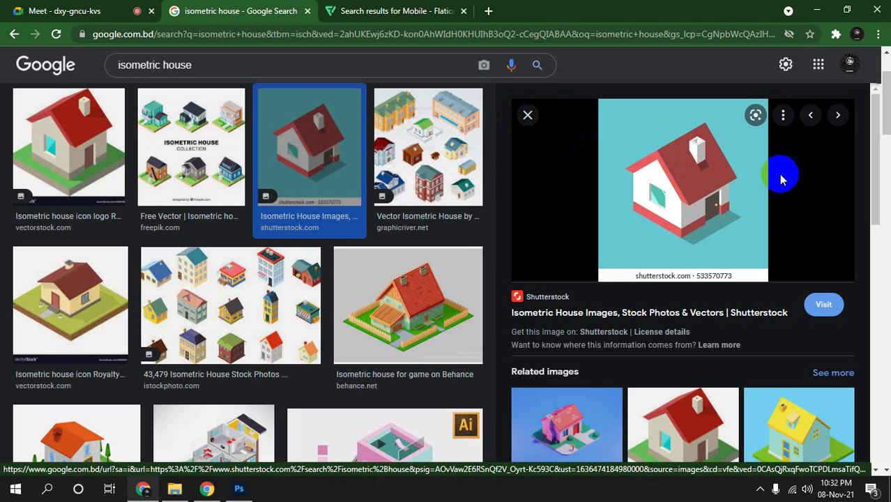
mouse_move(683, 188)
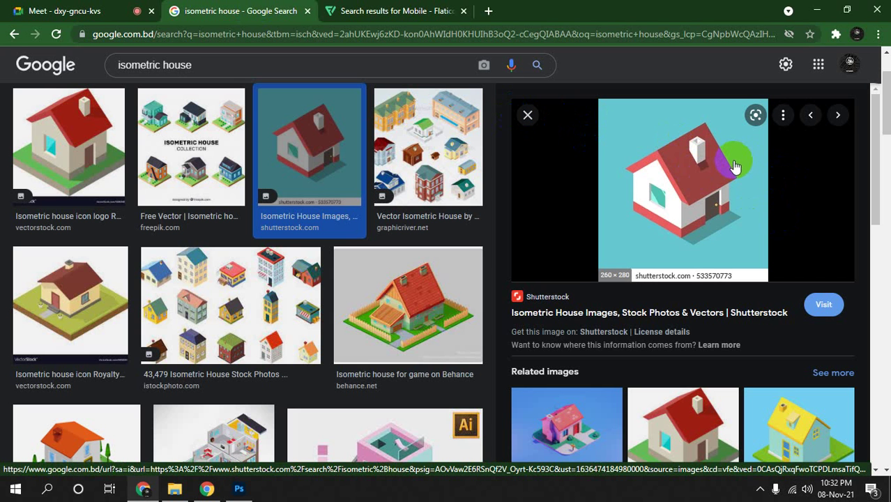
right_click(667, 167)
left_click(699, 313)
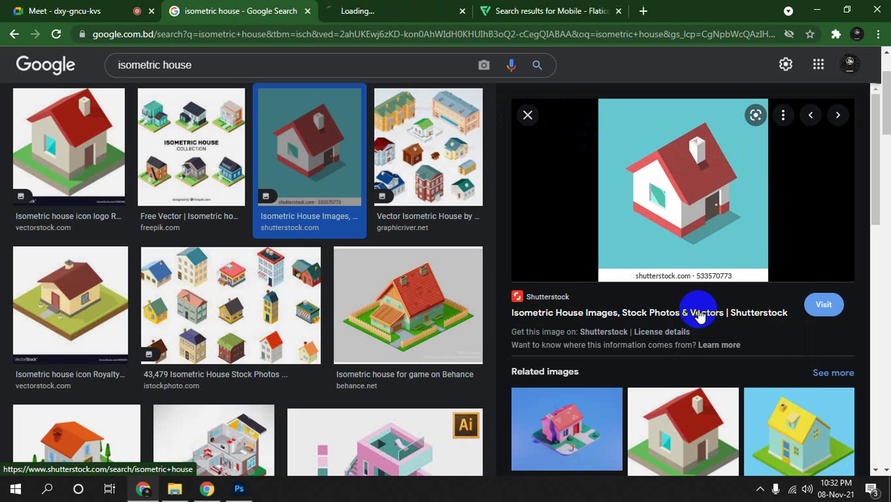
Replace the search with 'freelancer' and run the image search.
triple_click(254, 69)
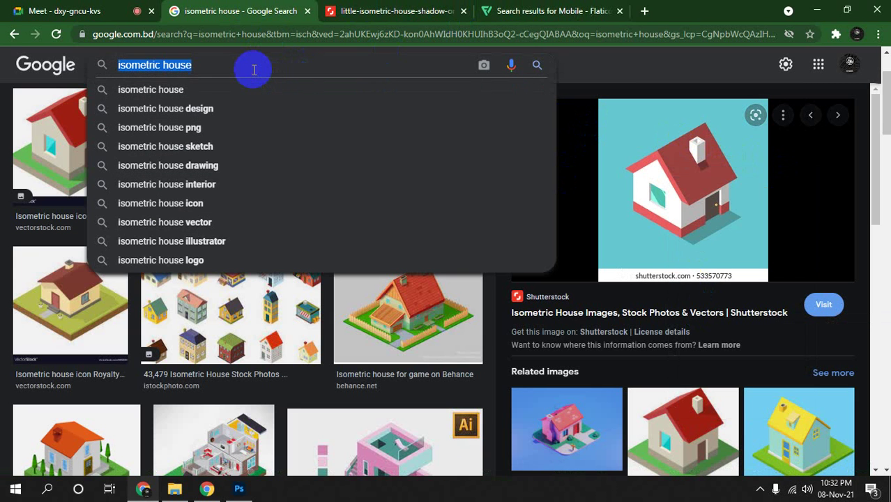
type("fre")
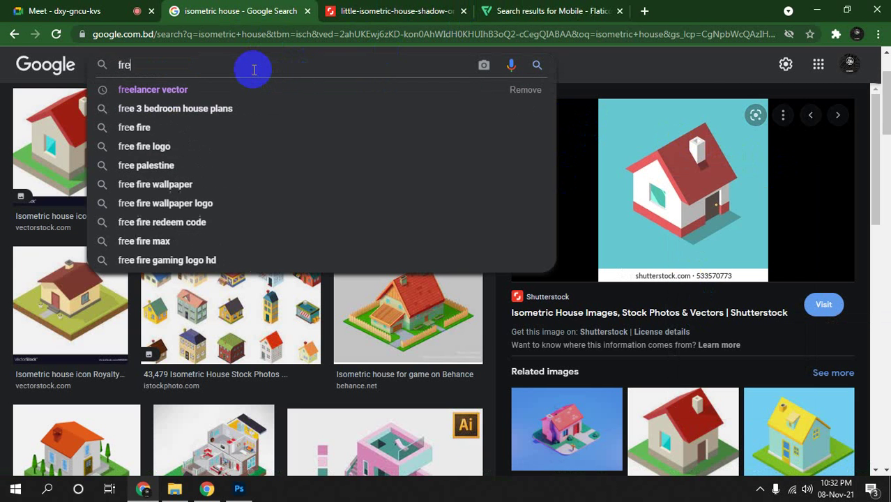
type("all")
key("BackSpace")
key("BackSpace")
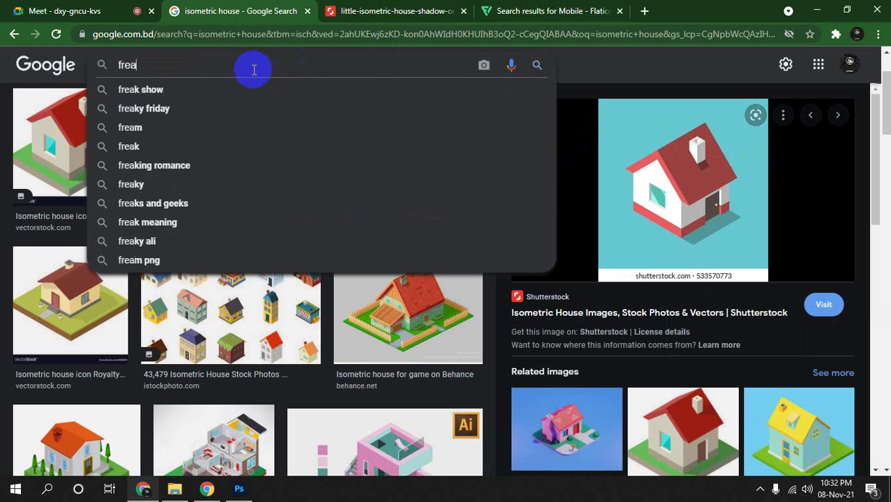
key("BackSpace")
type("e")
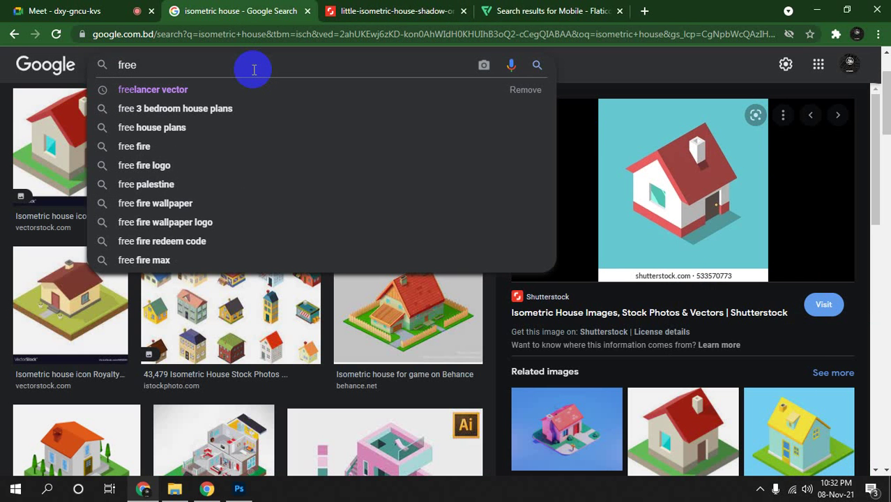
type("lancer")
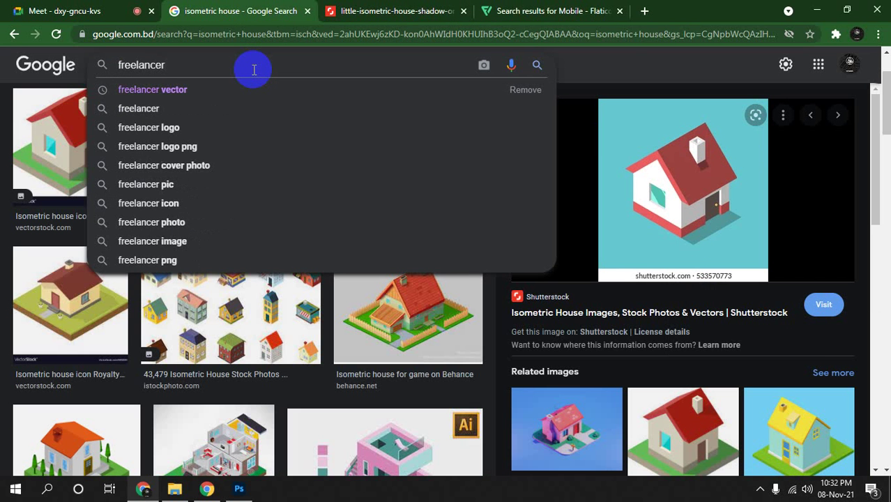
key("Return")
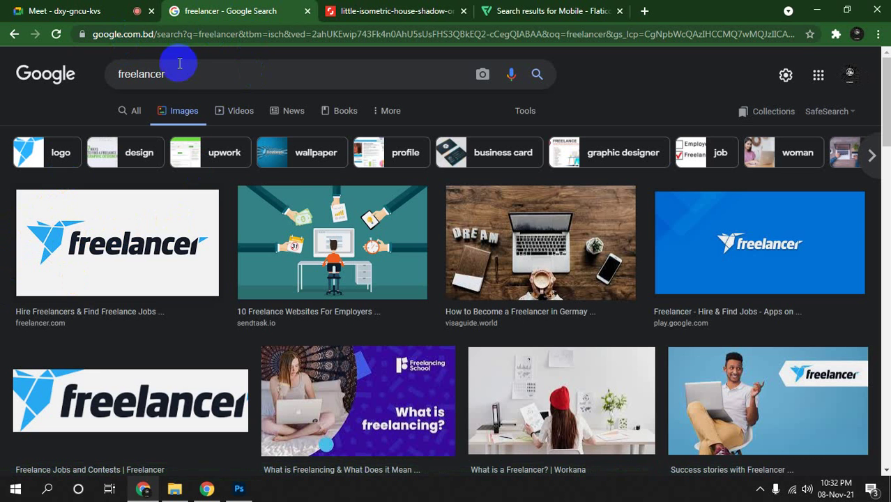
Return to the 'isometric house' image results and scroll down through many rows.
left_click(14, 34)
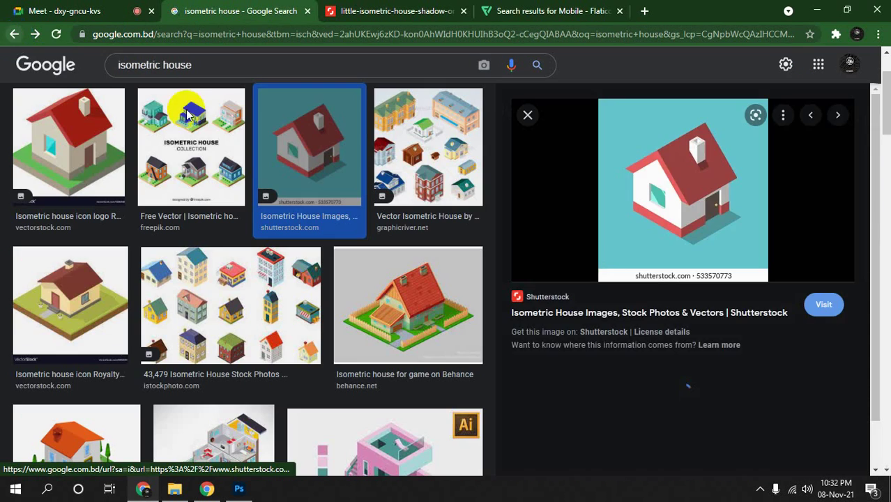
left_click(524, 115)
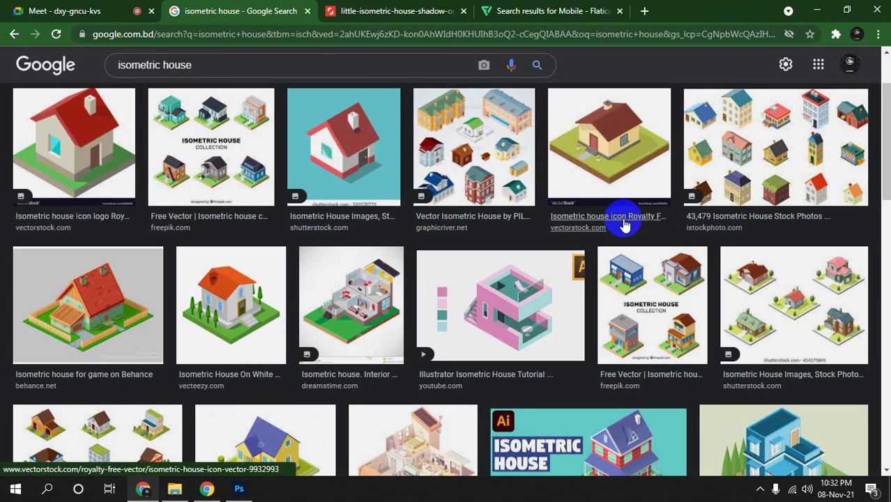
scroll(623, 223, "down", 2)
scroll(624, 221, "down", 4)
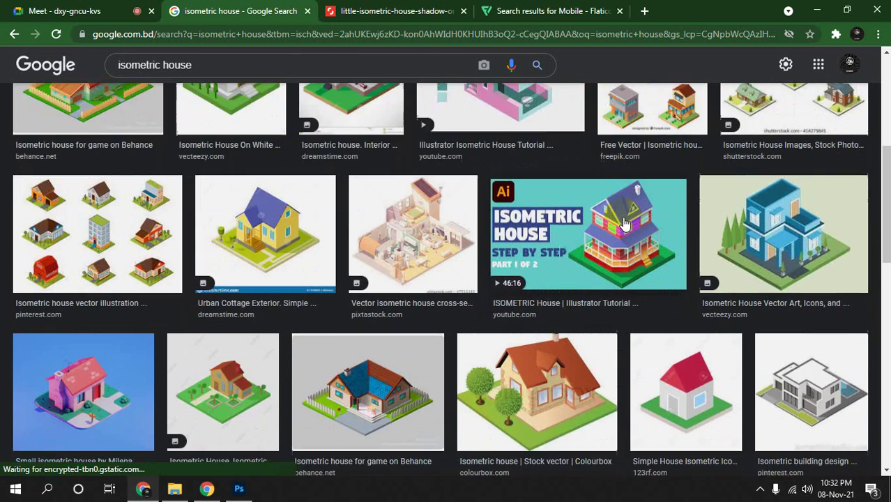
scroll(624, 221, "down", 3)
scroll(624, 221, "down", 3)
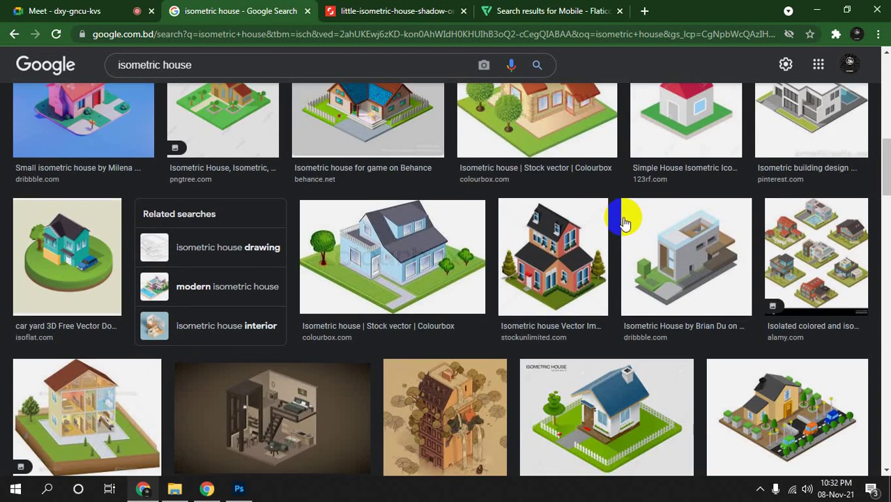
scroll(624, 221, "down", 3)
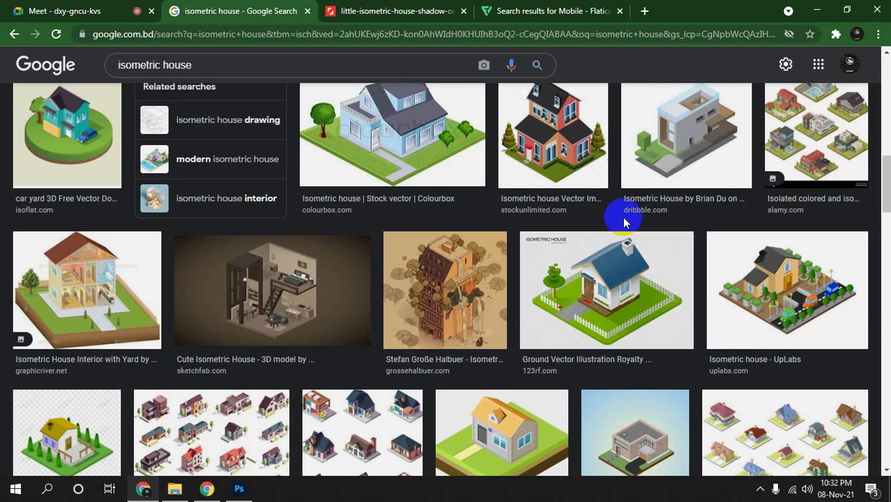
scroll(624, 222, "down", 4)
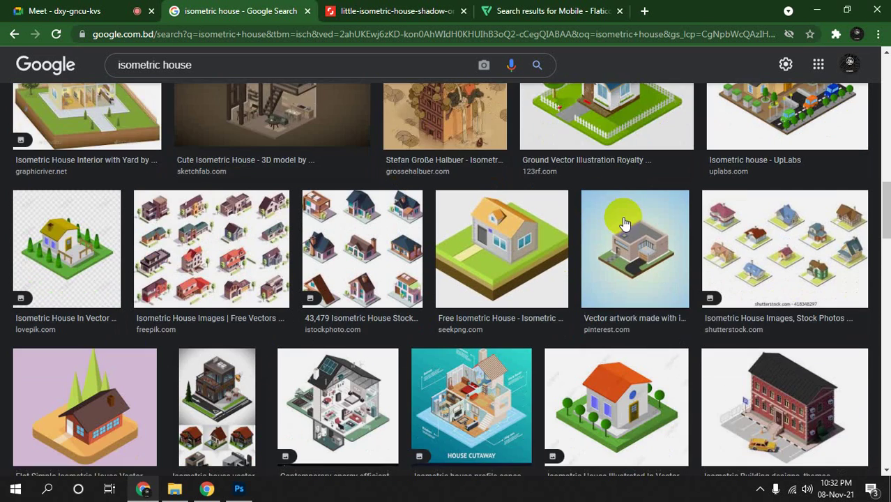
scroll(624, 221, "down", 3)
scroll(624, 222, "down", 3)
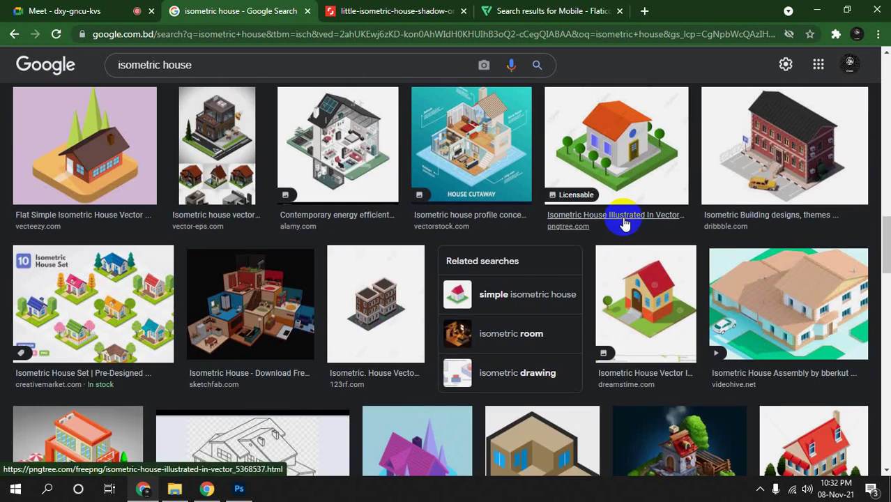
scroll(624, 221, "down", 3)
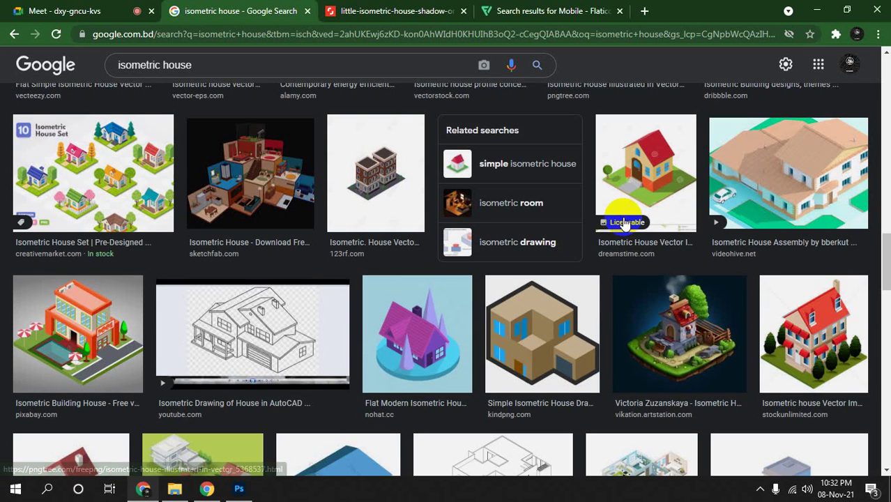
scroll(623, 220, "down", 2)
Open the kindpng simple isometric house drawing in its own new tab.
left_click(522, 255)
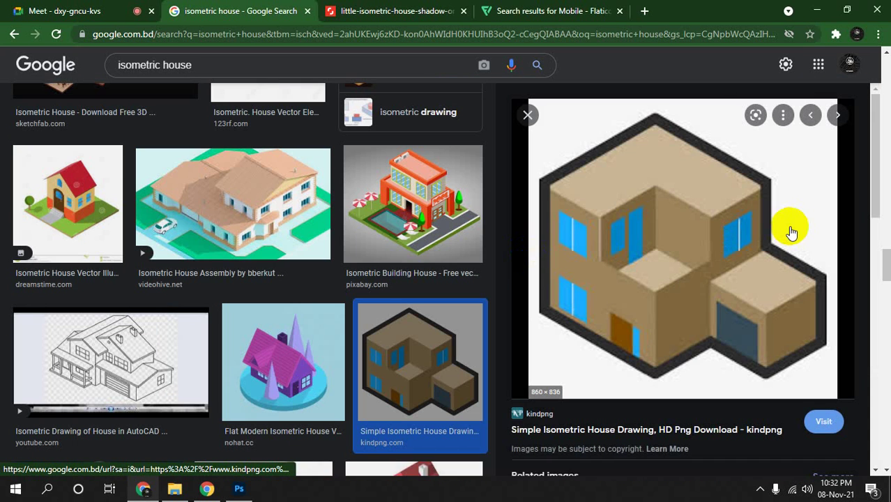
right_click(643, 224)
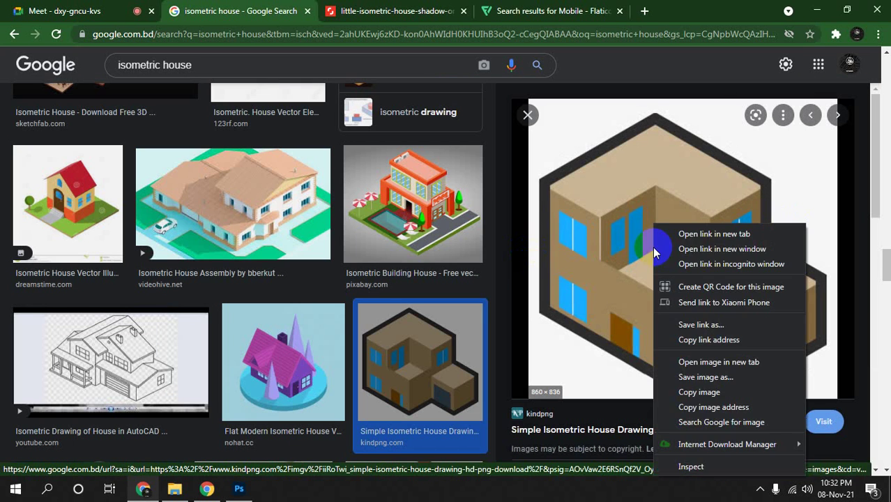
left_click(686, 357)
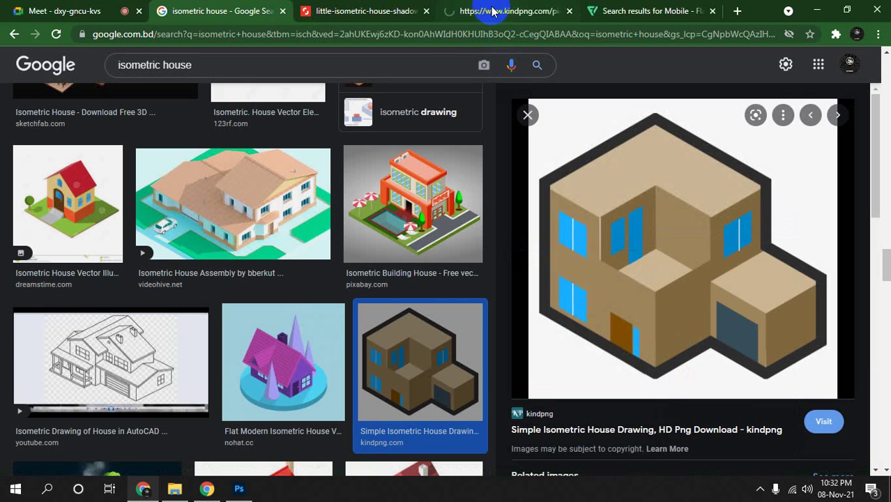
scroll(419, 248, "down", 3)
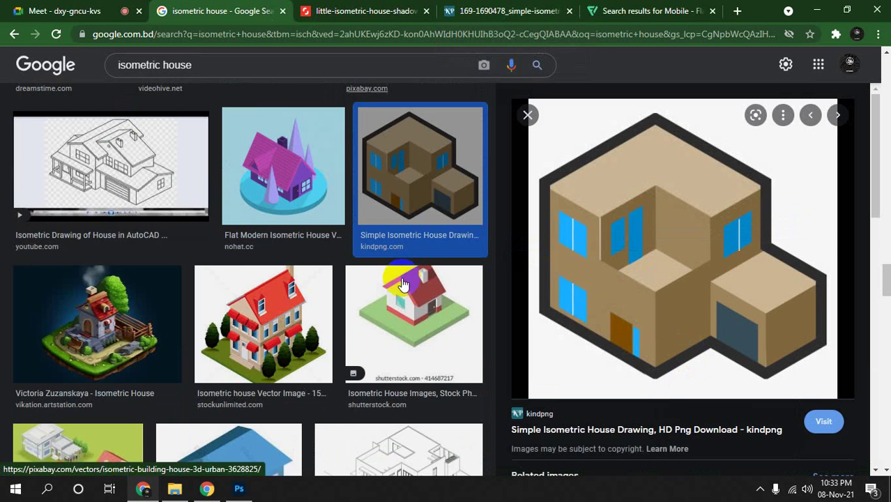
scroll(403, 280, "down", 2)
scroll(403, 281, "down", 2)
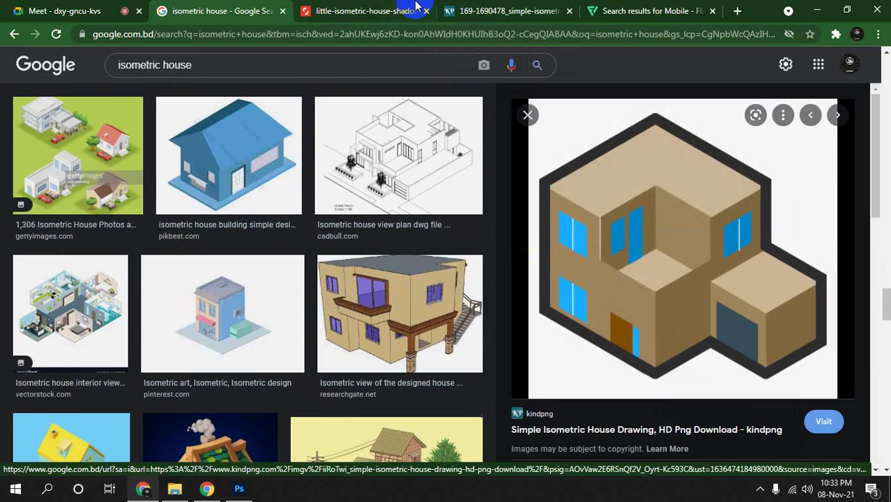
Review the reference tabs and move the flaticon results tab to first position.
left_click(362, 11)
left_click(498, 14)
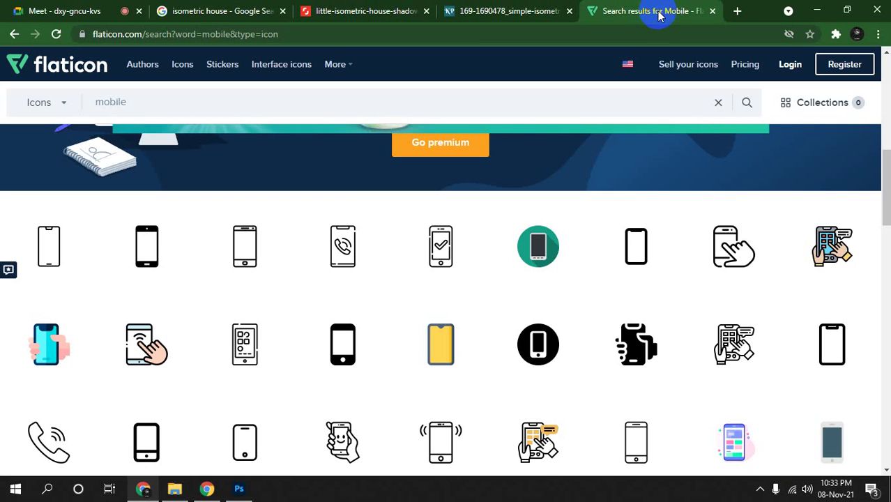
left_click(645, 13)
left_click_drag(650, 12, 119, 10)
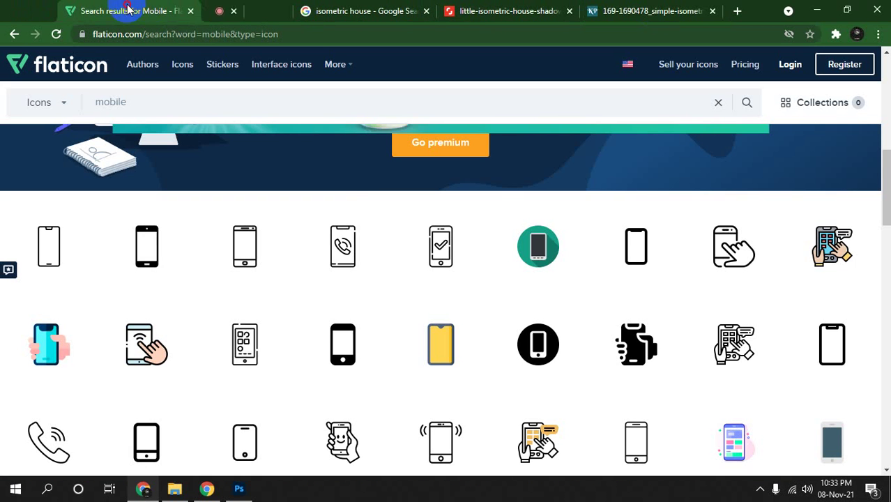
left_click(362, 11)
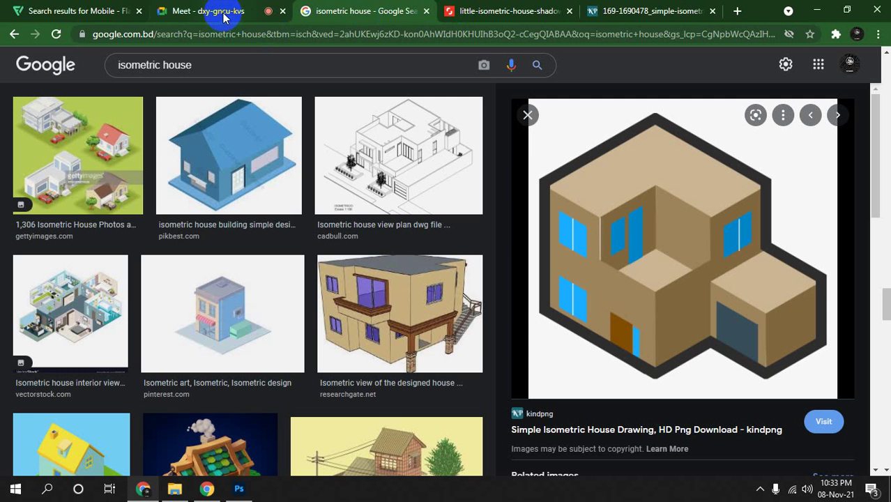
Close the kindpng preview and preview the Vecteezy flat vector isometric house further down.
left_click(435, 153)
left_click(528, 114)
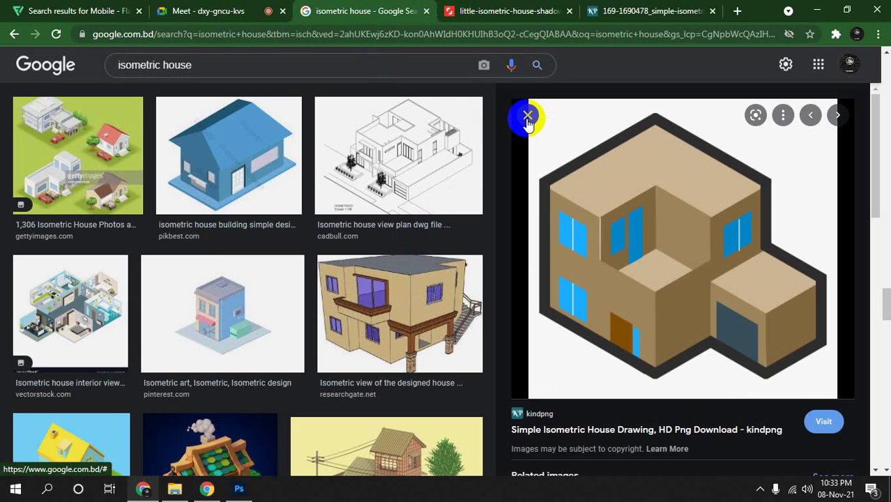
scroll(593, 207, "down", 5)
scroll(606, 216, "down", 3)
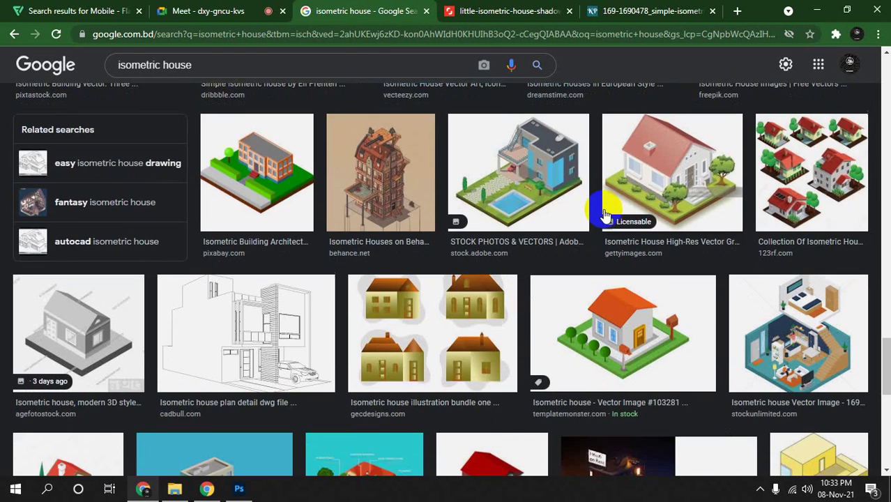
scroll(606, 216, "down", 2)
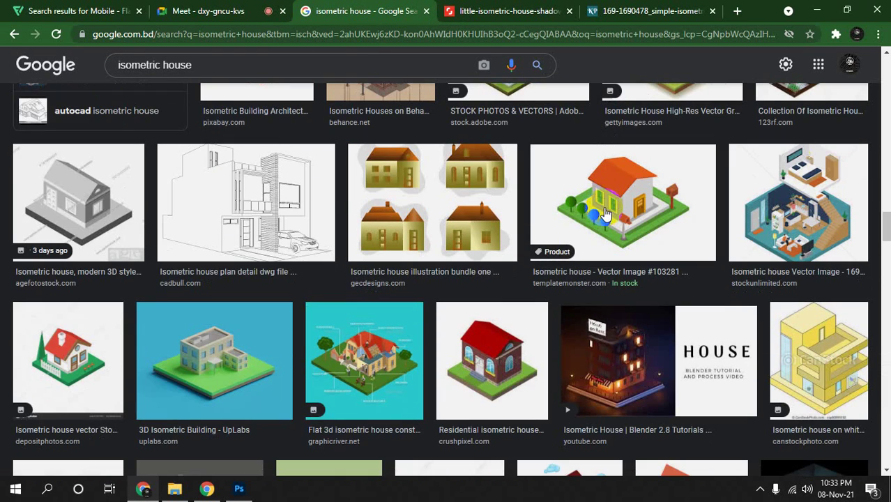
scroll(605, 214, "down", 3)
scroll(605, 214, "down", 1)
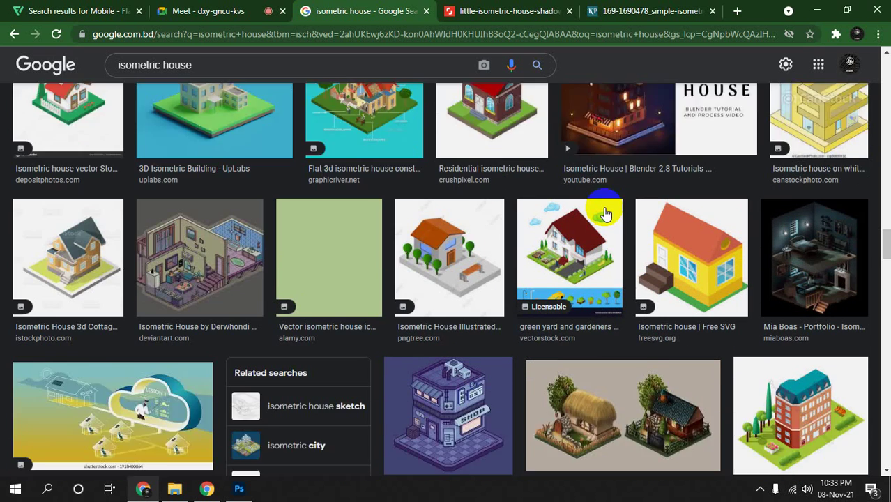
scroll(606, 214, "down", 2)
scroll(606, 214, "down", 1)
scroll(605, 214, "down", 3)
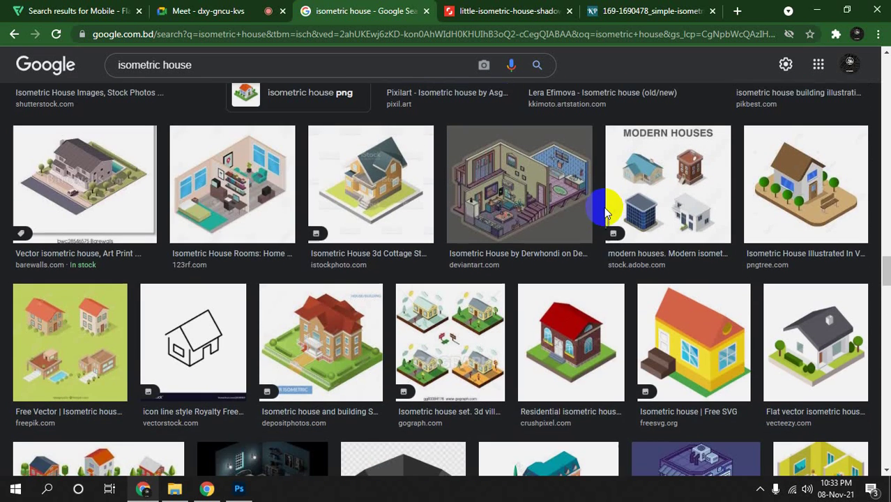
scroll(605, 214, "down", 3)
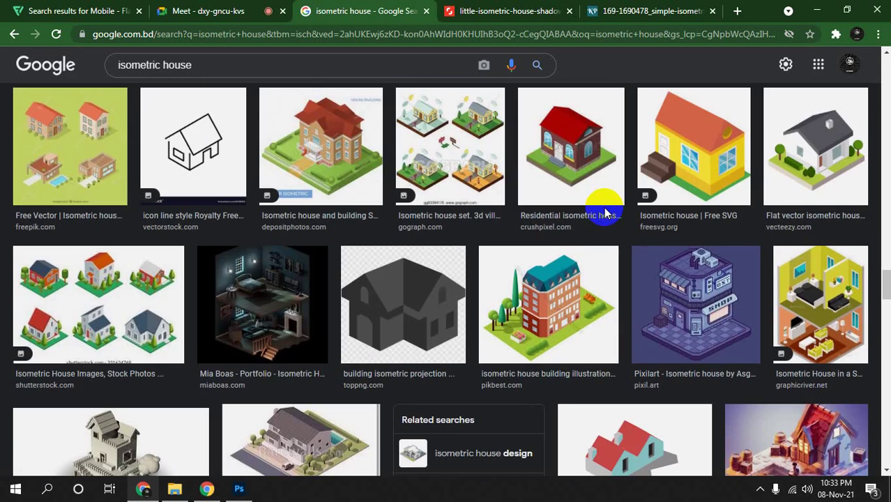
left_click(824, 136)
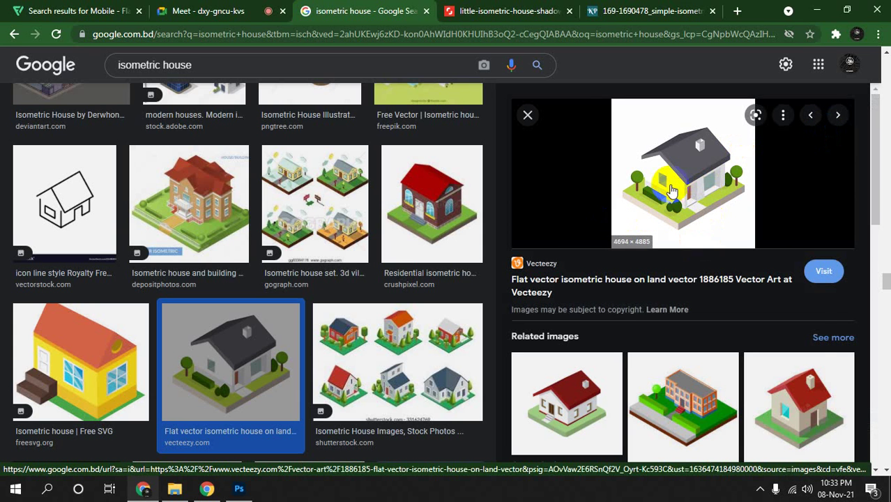
Open the Vecteezy house image in a new tab and zoom it in two steps.
right_click(671, 190)
left_click(698, 320)
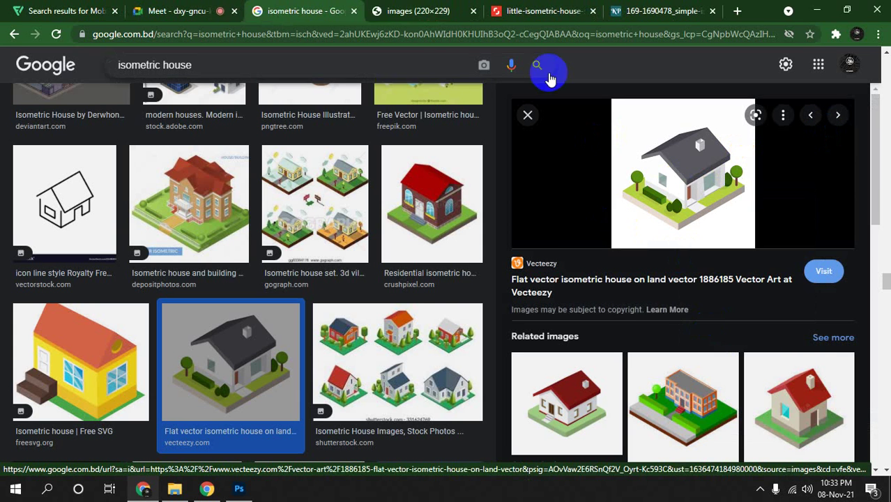
left_click(410, 12)
key("ctrl+plus")
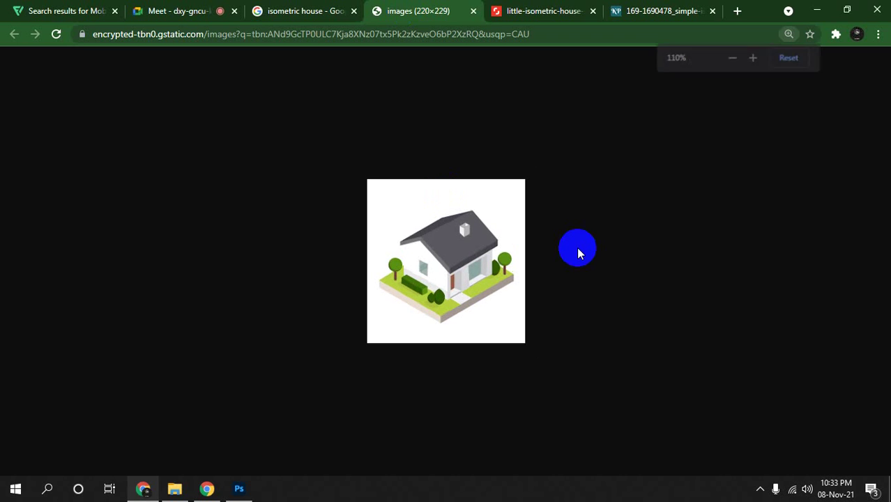
key("ctrl+plus")
key("ctrl+plus")
key("ctrl+plus")
left_click(523, 282)
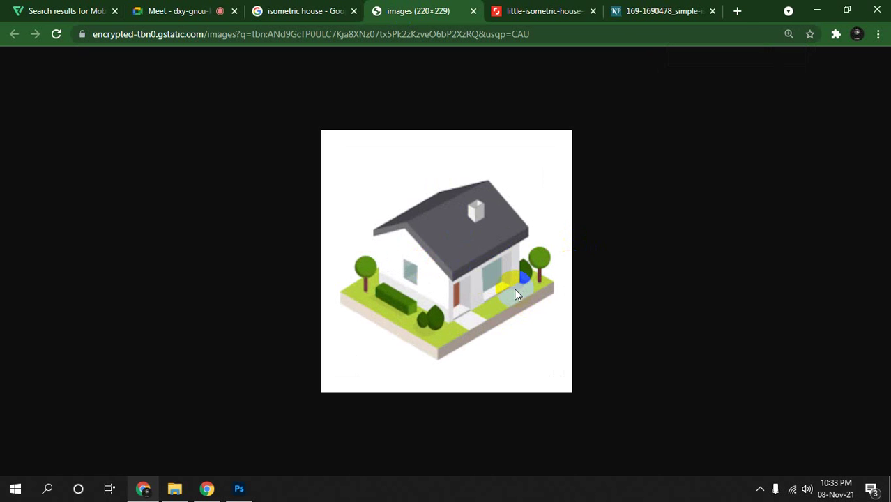
Glance over the other house reference tabs, then minimize Chrome and Photoshop.
left_click(303, 11)
left_click(531, 14)
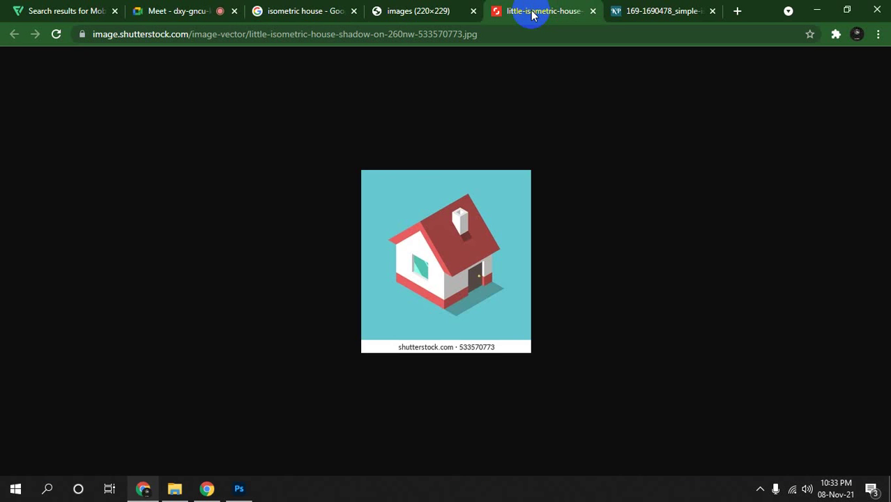
left_click(638, 12)
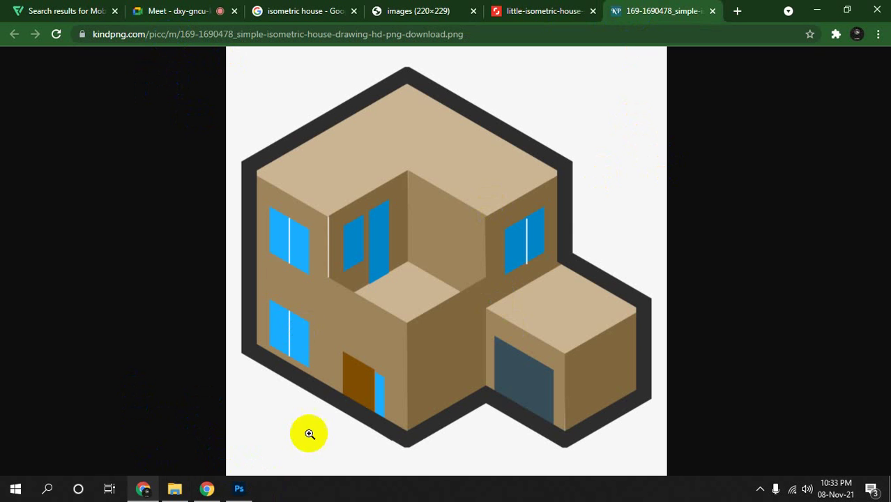
left_click(812, 16)
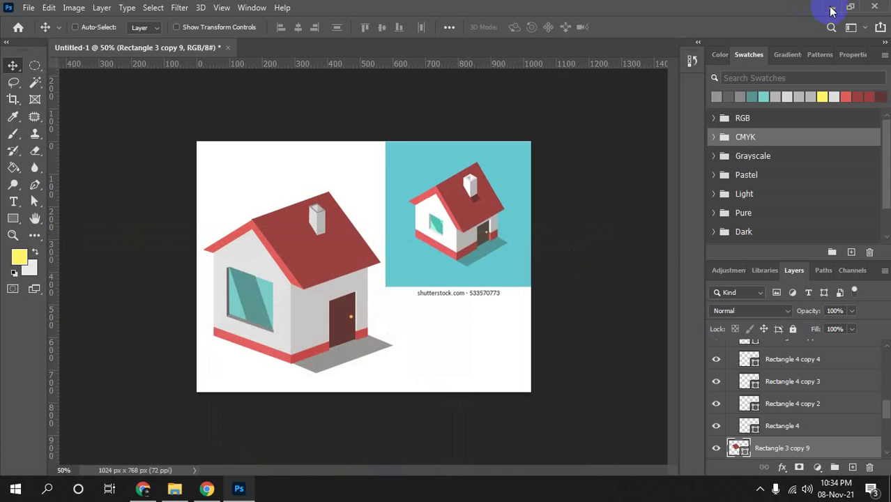
left_click(829, 9)
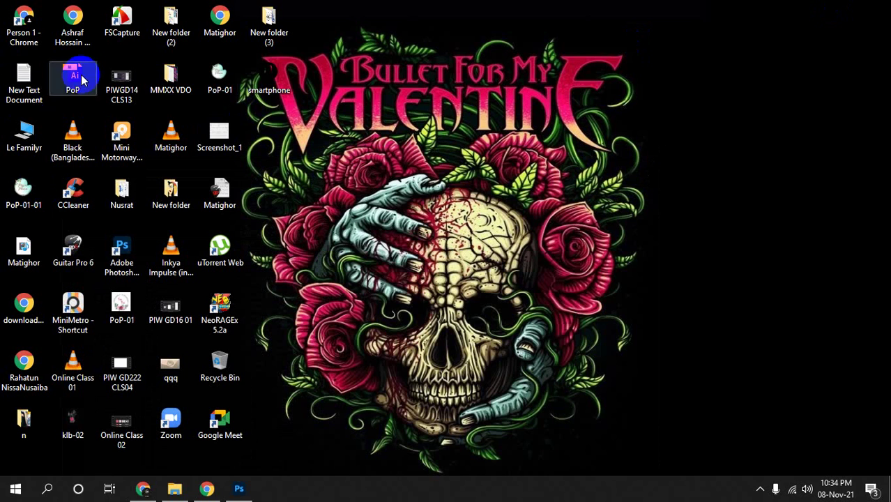